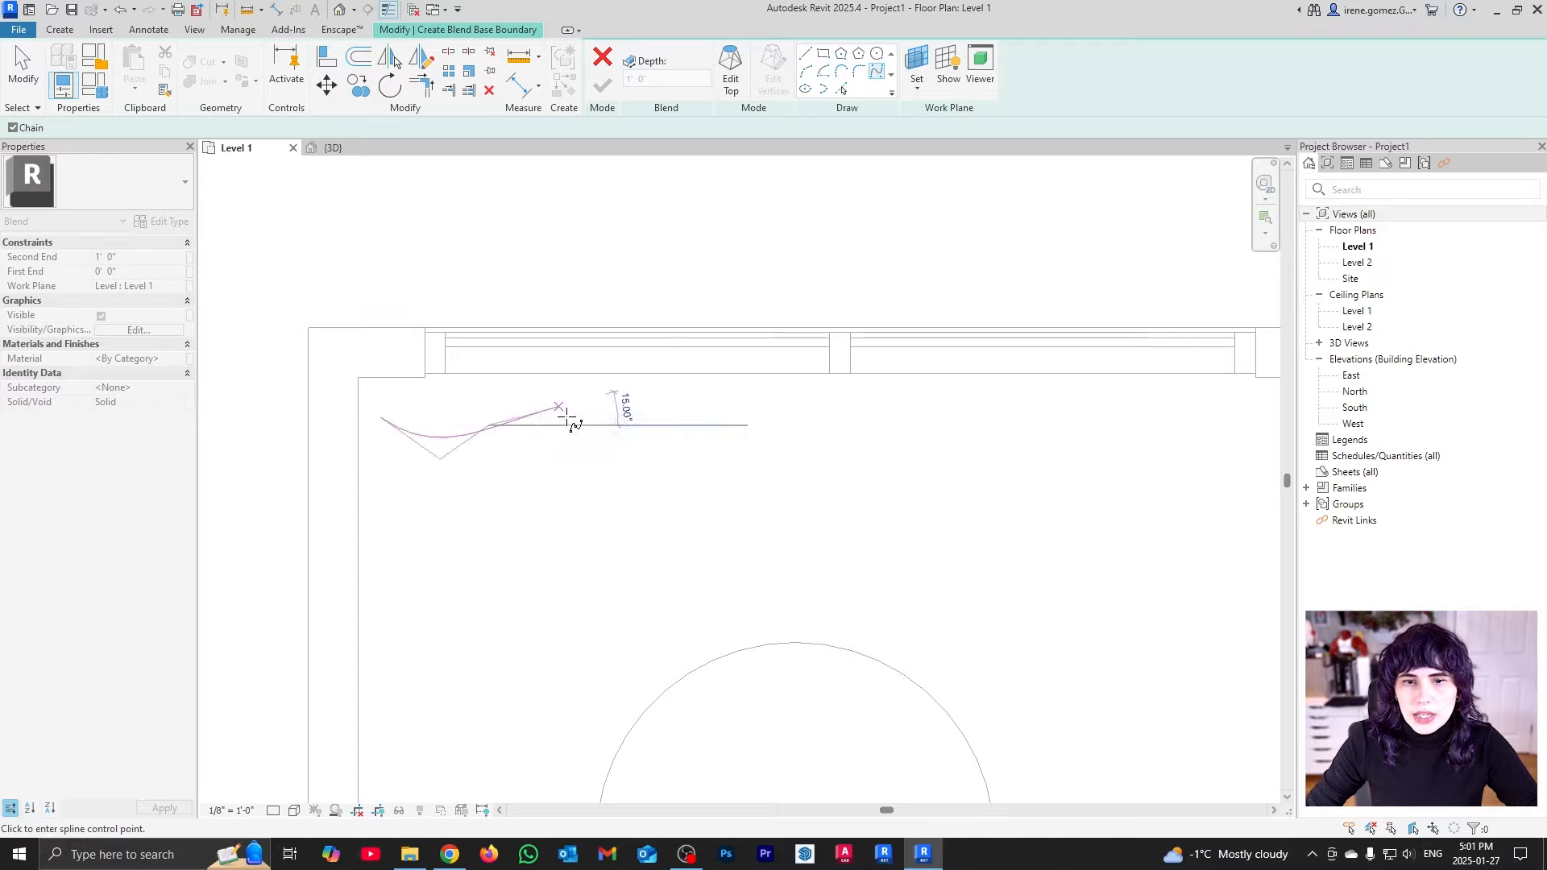
Continue the wavy spline for the blend's base boundary along the inside of the window wall, ending near the right-hand corner of the room
click(596, 473)
click(661, 419)
click(772, 410)
click(836, 473)
click(957, 405)
click(1017, 471)
click(1091, 439)
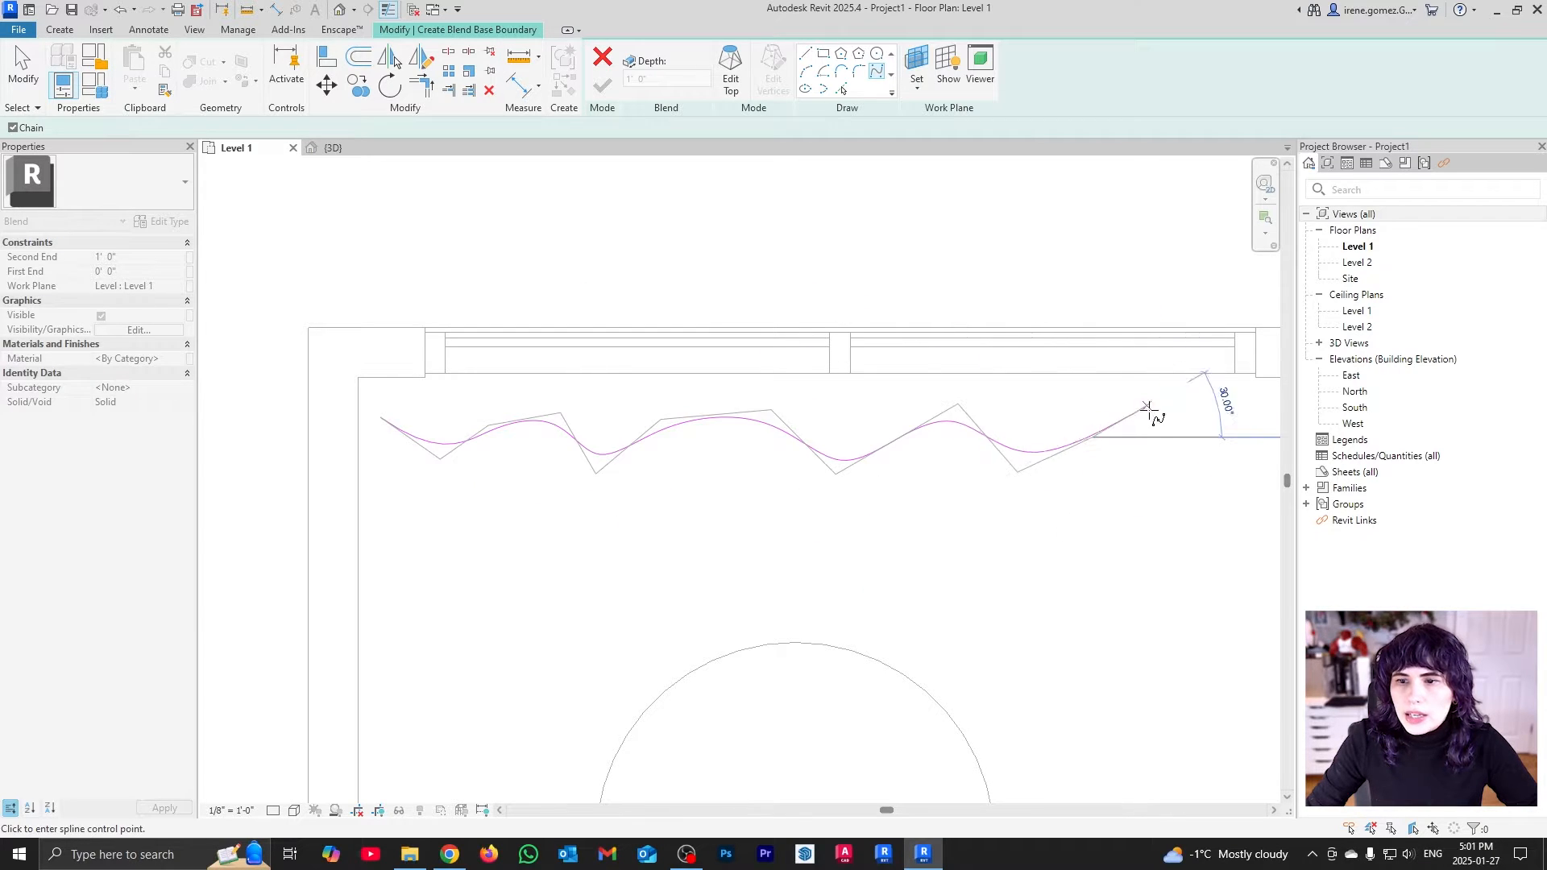
click(1146, 405)
click(1184, 450)
middle_drag(877, 497, 761, 514)
click(1096, 478)
click(1154, 438)
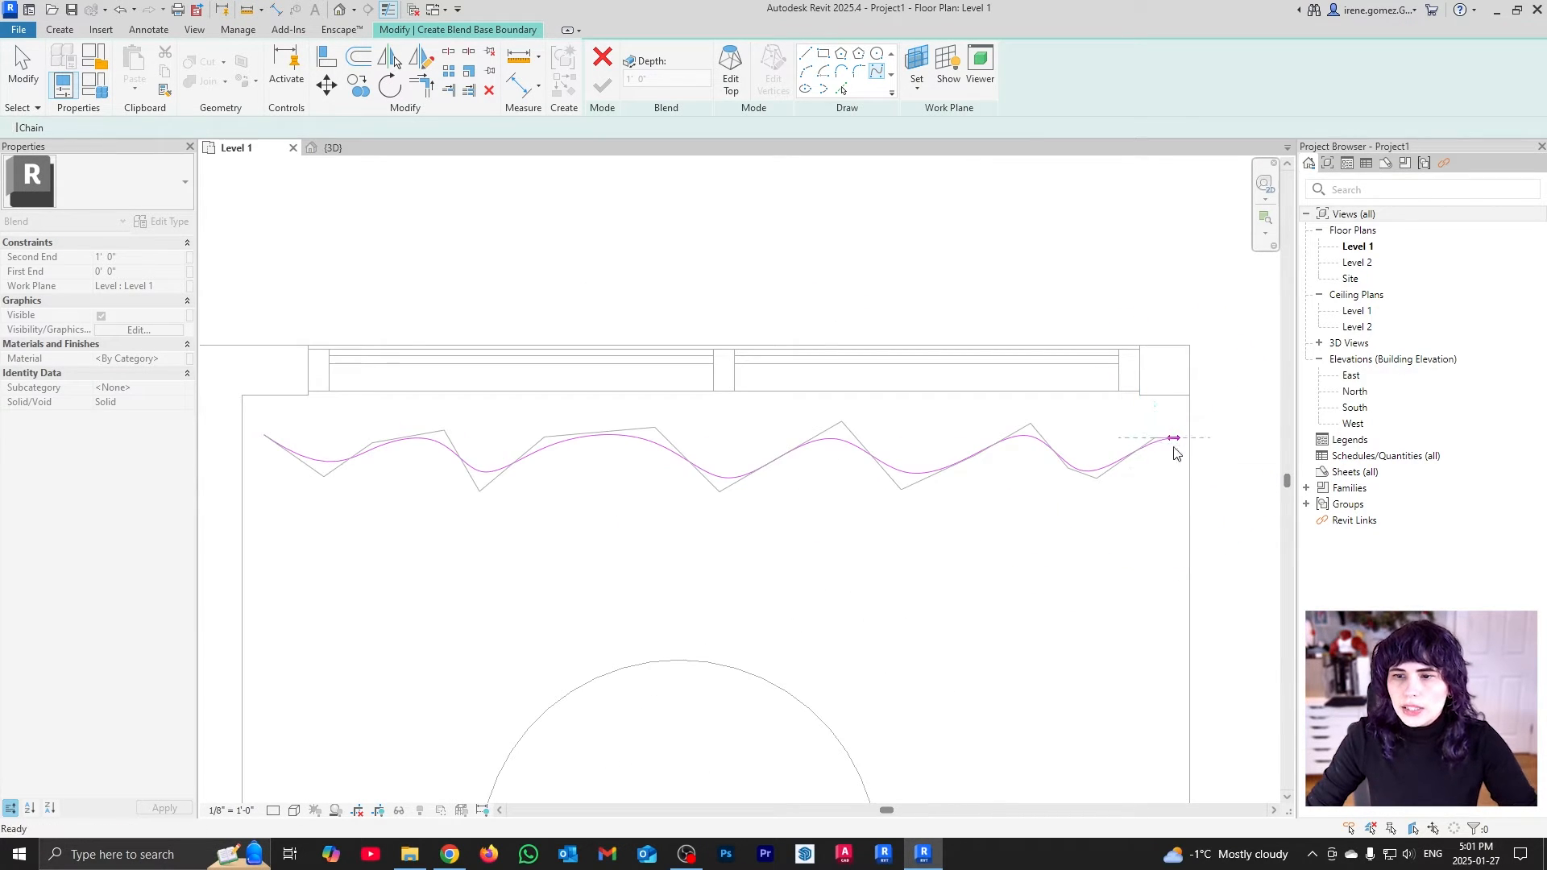
key(Escape)
key(Escape)
Copy the wavy spline 1/8" vertically toward the window wall to form the second edge of the curtain
click(1139, 445)
key(c)
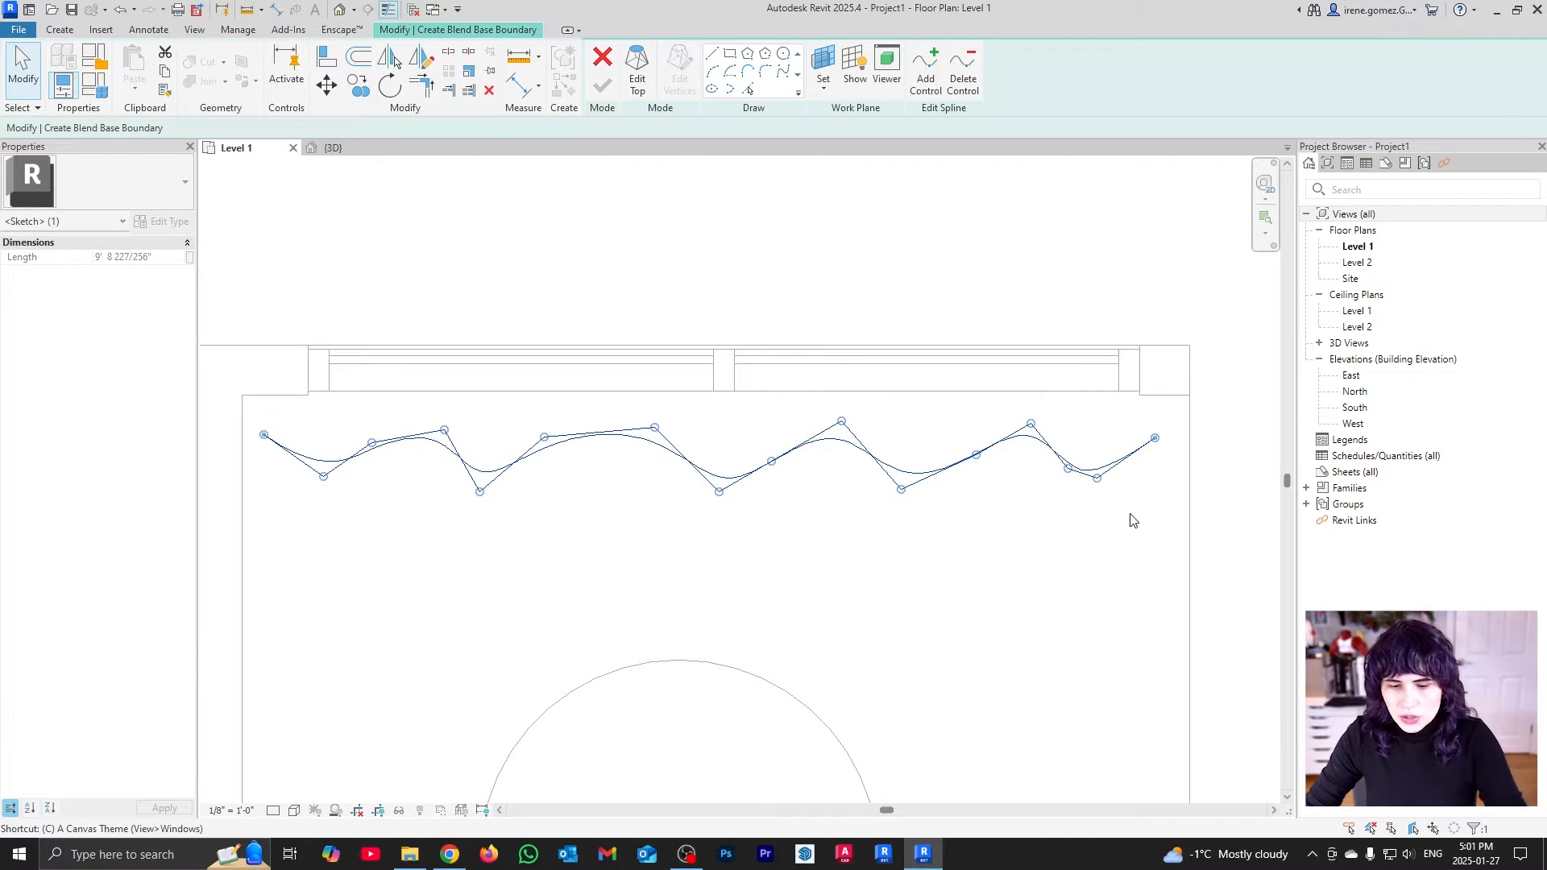
key(o)
click(1131, 515)
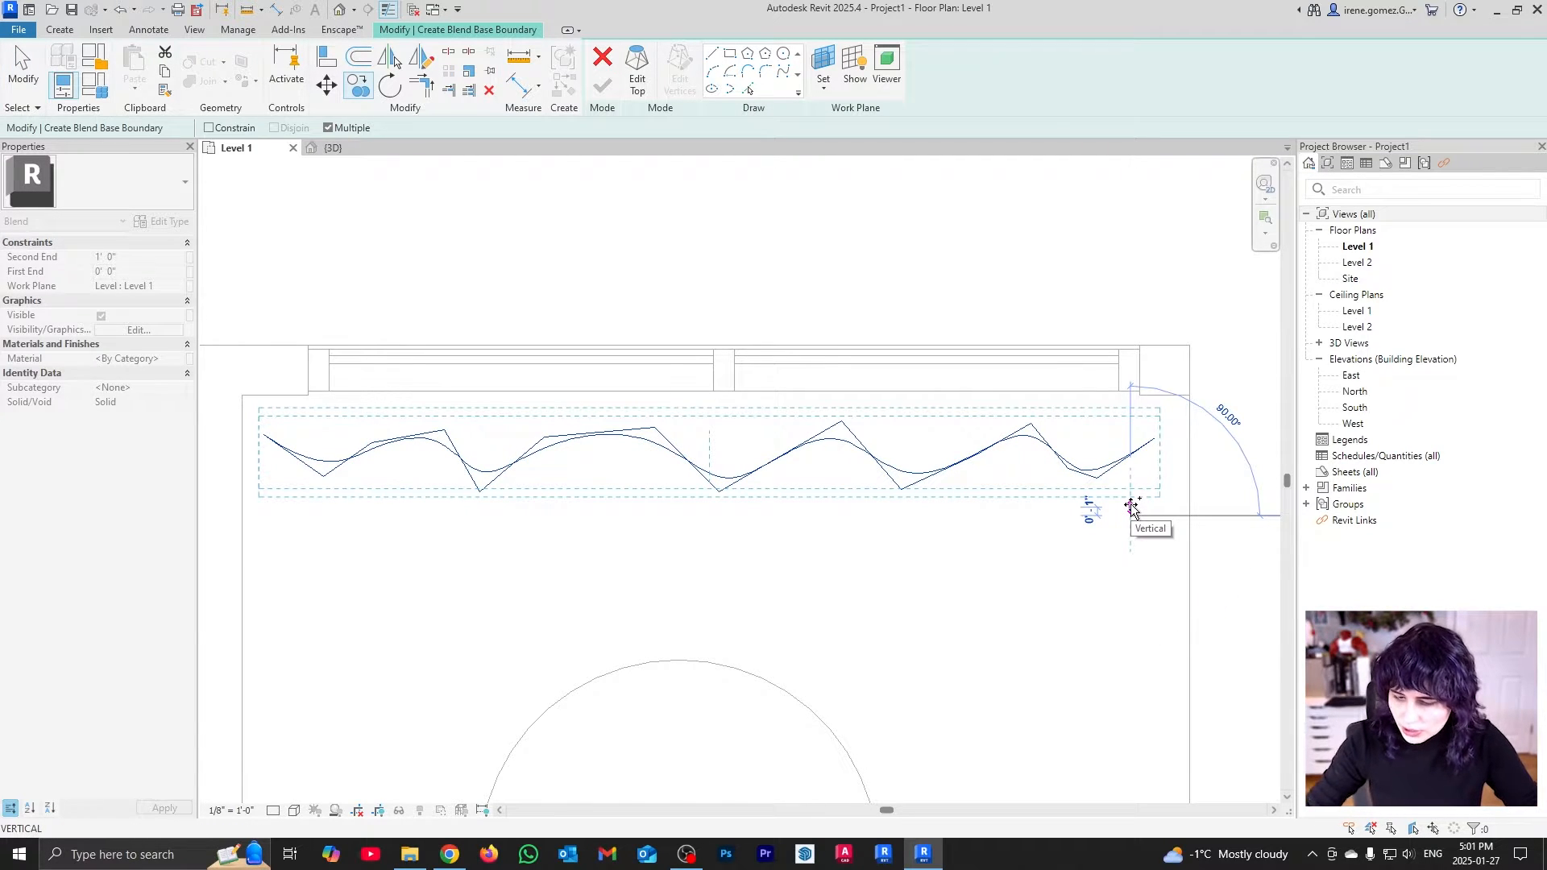
text(1/8)
key(Return)
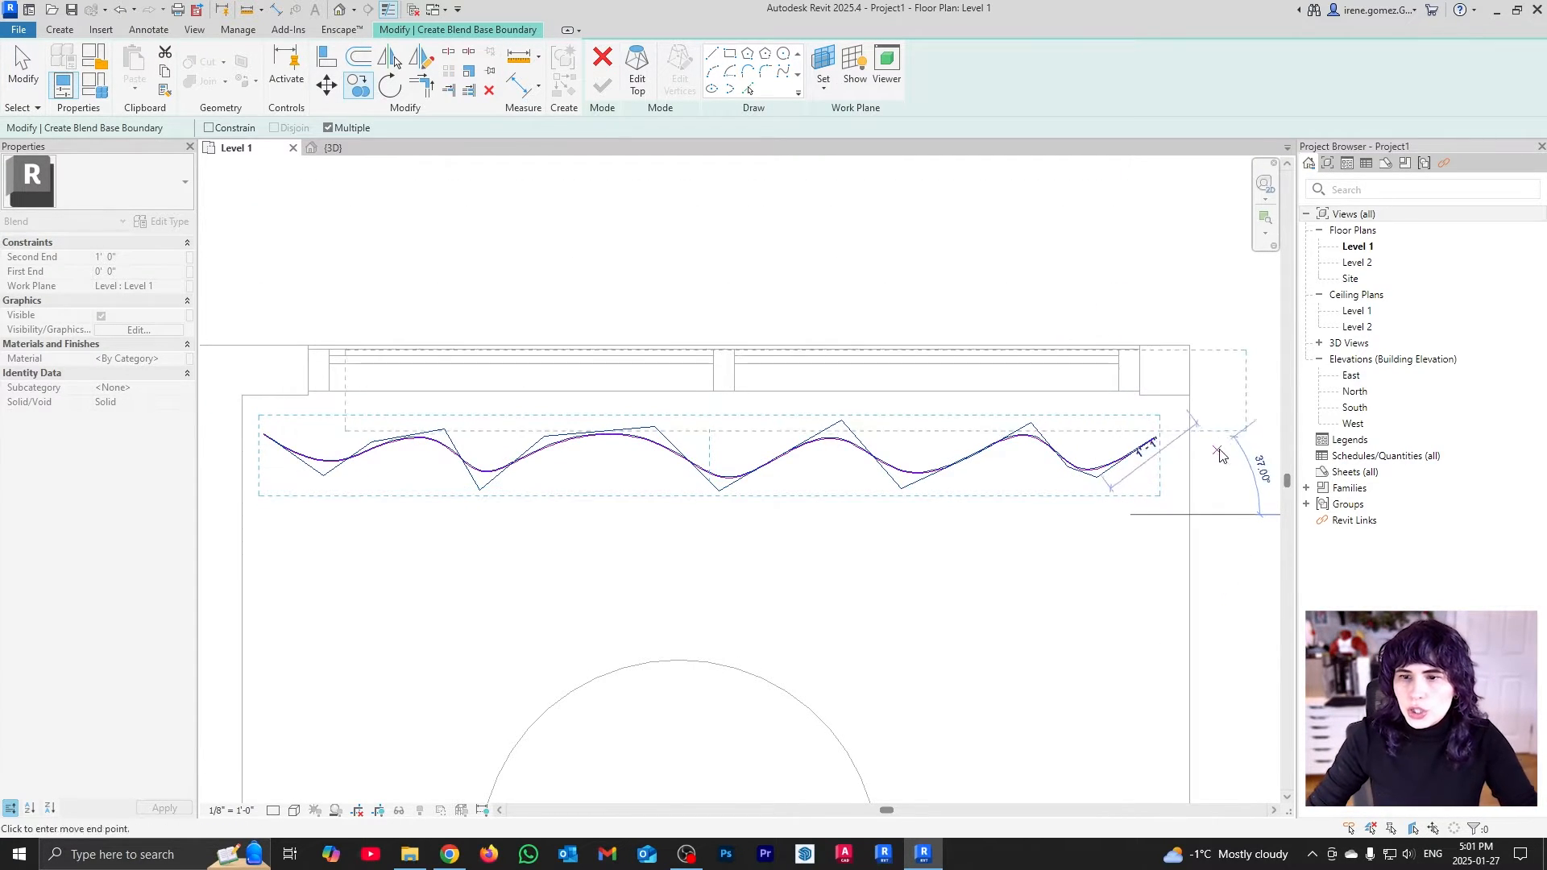
Close the base boundary with short straight lines joining the two splines at both ends
scroll(1161, 448, up, 6)
click(713, 54)
scroll(1028, 356, up, 2)
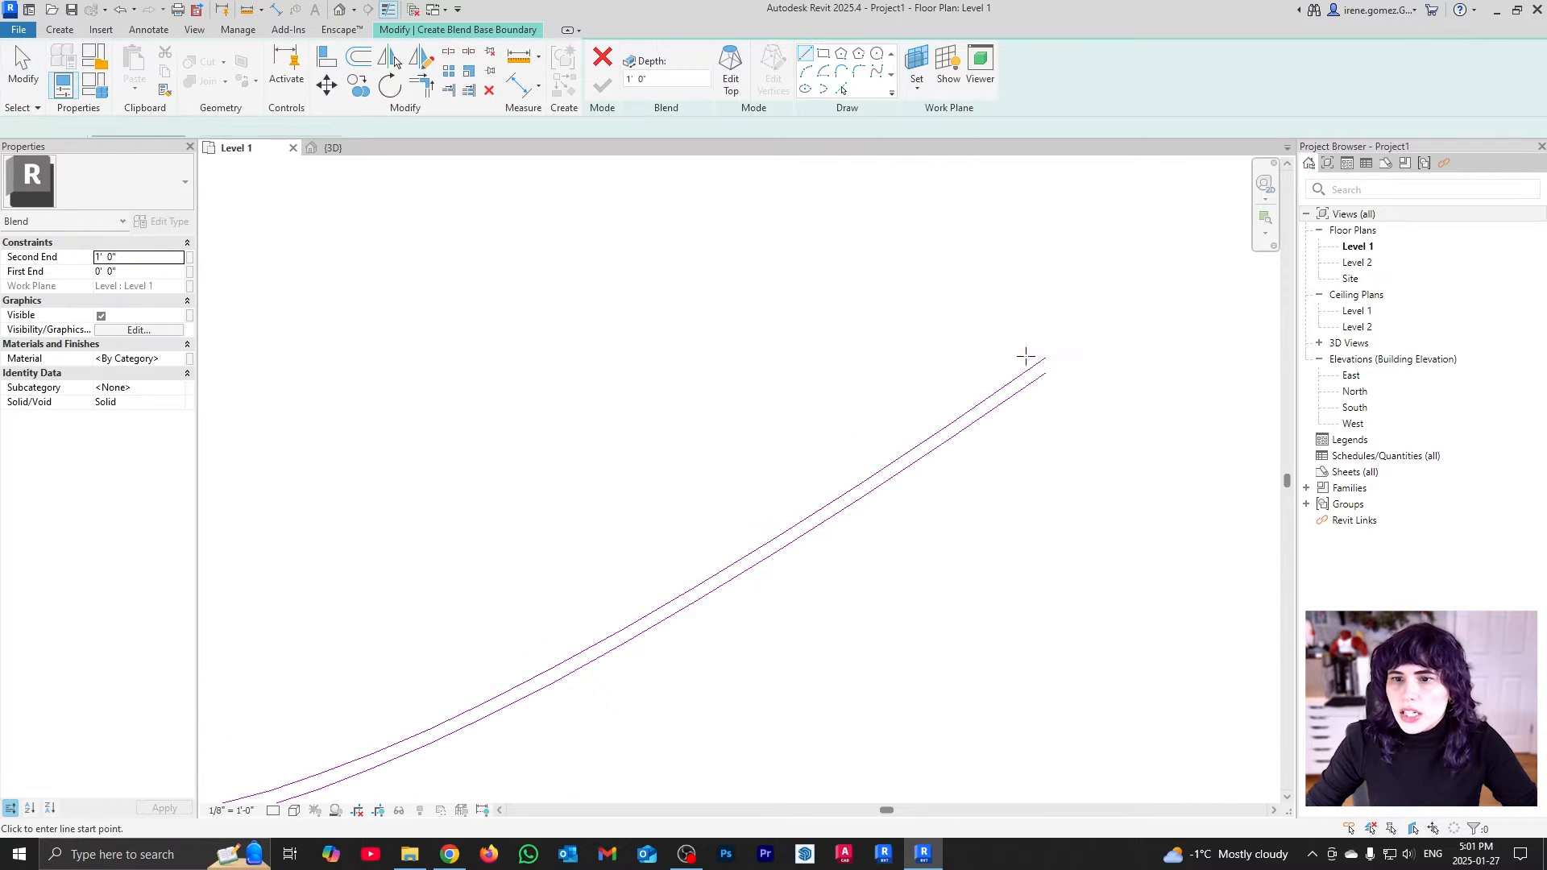
click(1045, 353)
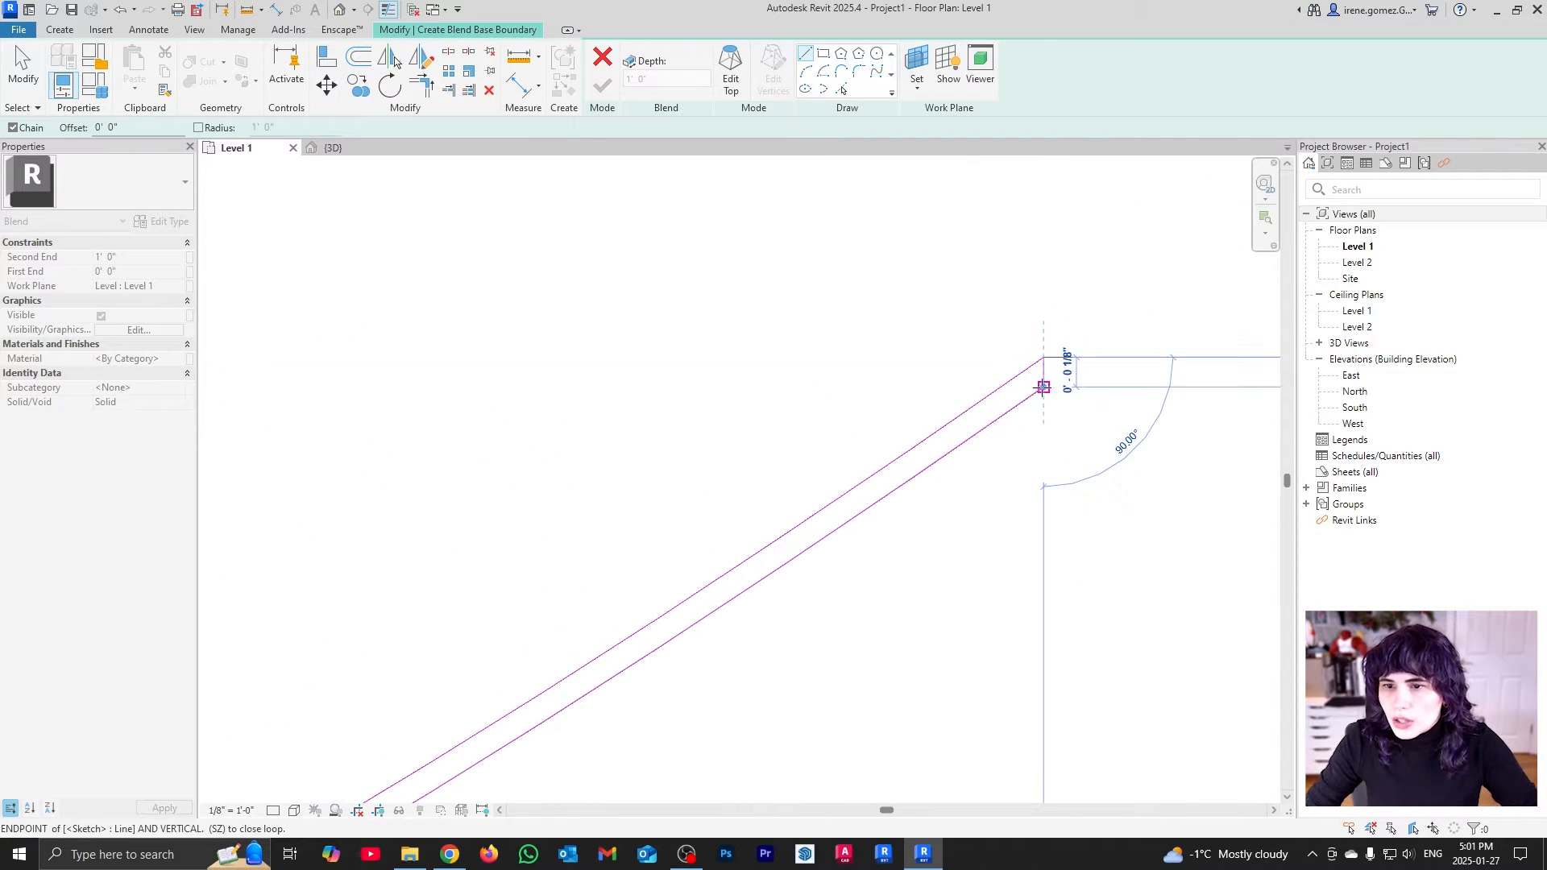
key(Escape)
scroll(1154, 435, down, 5)
scroll(461, 439, up, 6)
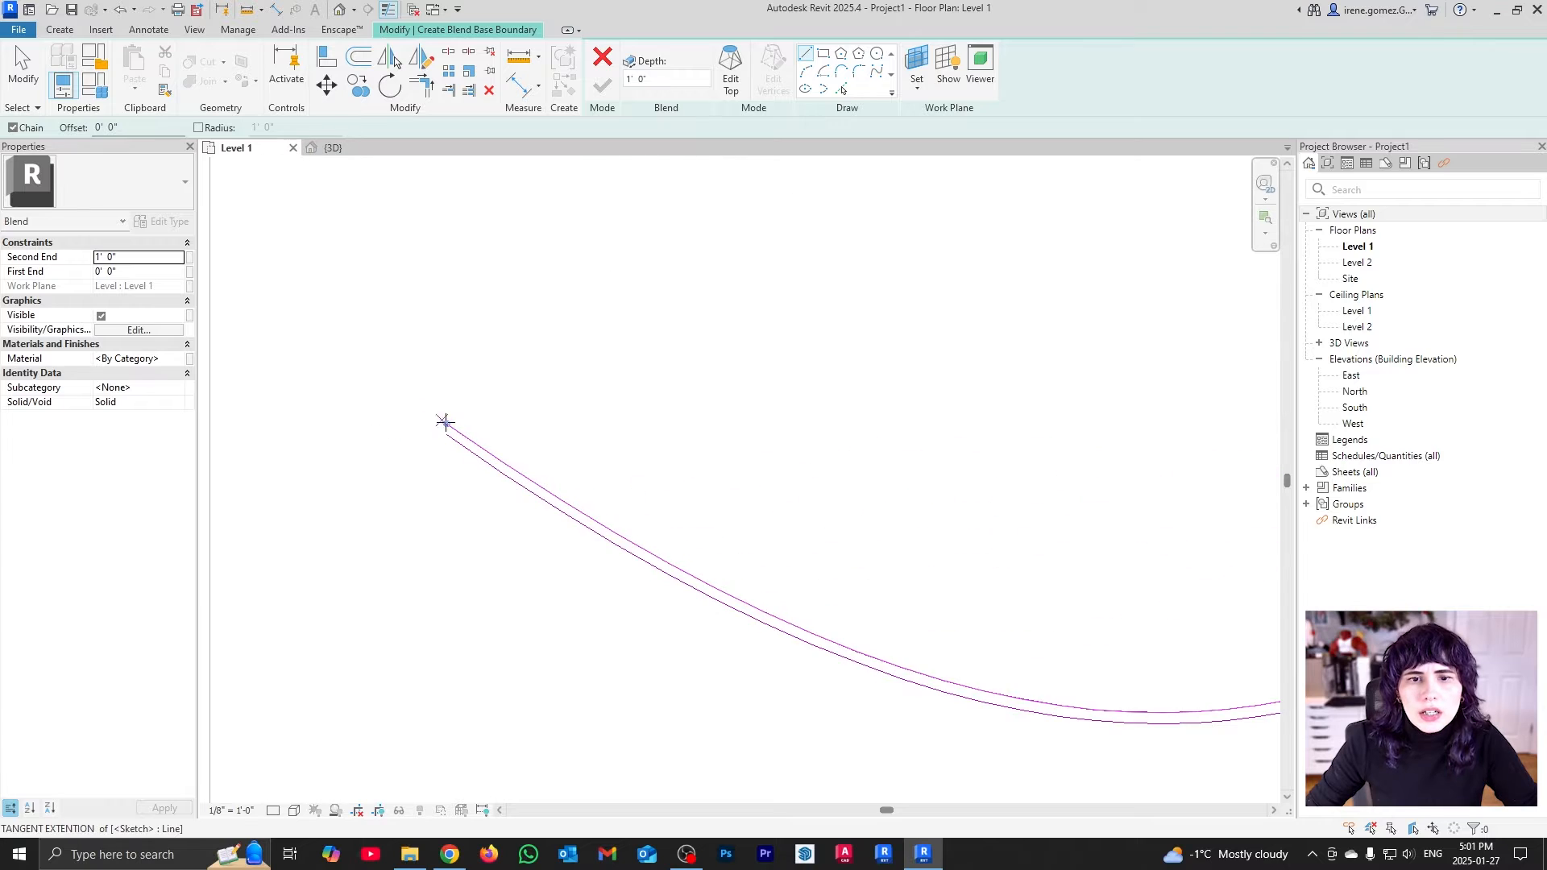
click(448, 425)
key(Escape)
scroll(455, 500, down, 4)
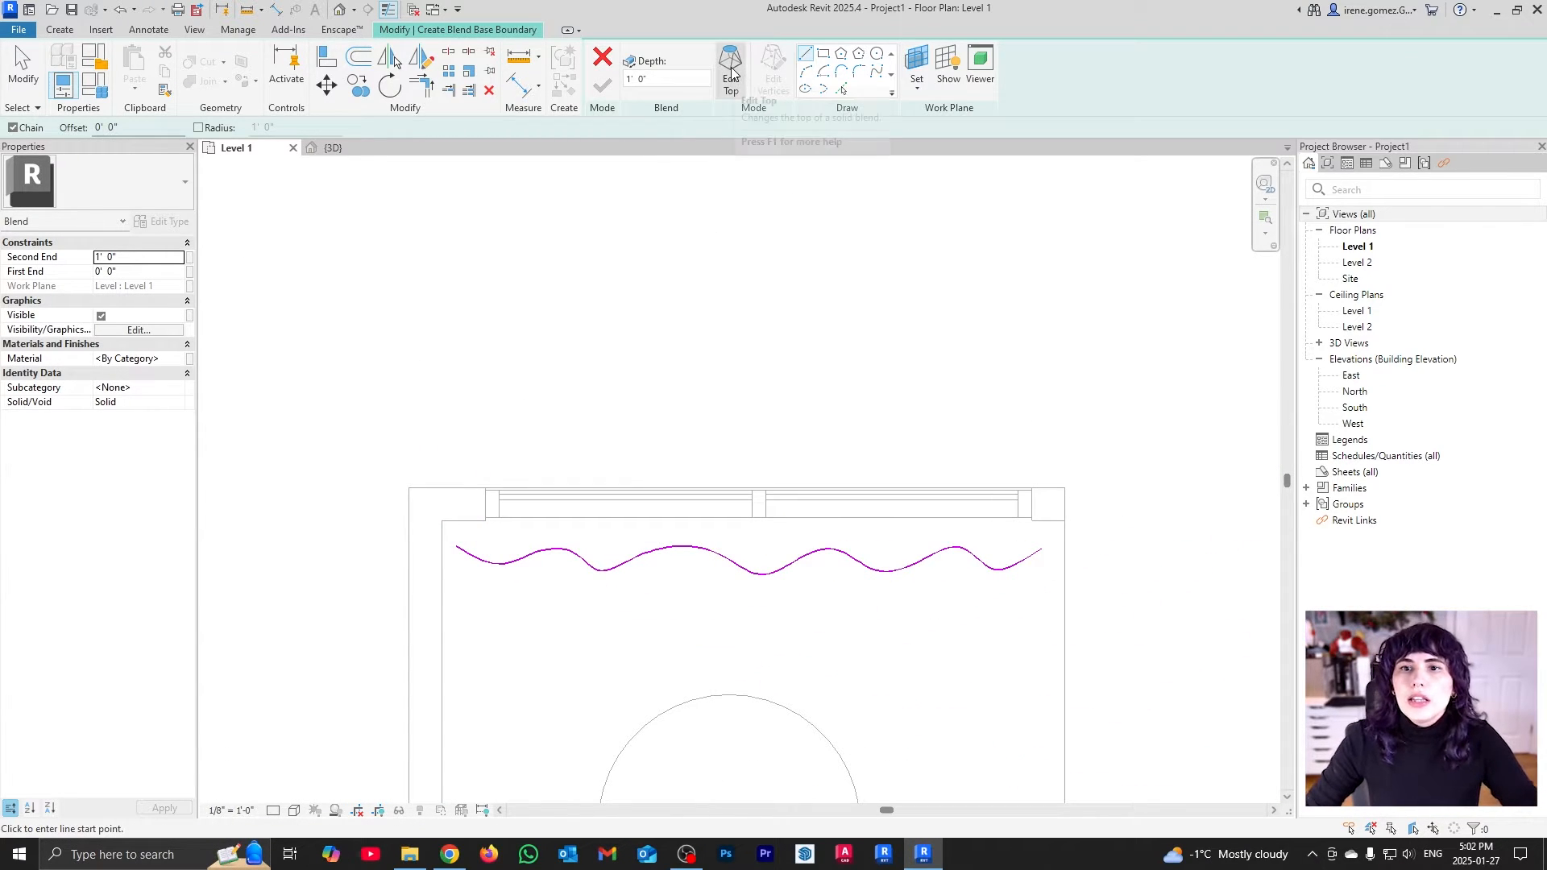
Sketch the blend's top boundary as a thin rectangle running from one end of the wavy base profile to the other
click(729, 71)
click(822, 58)
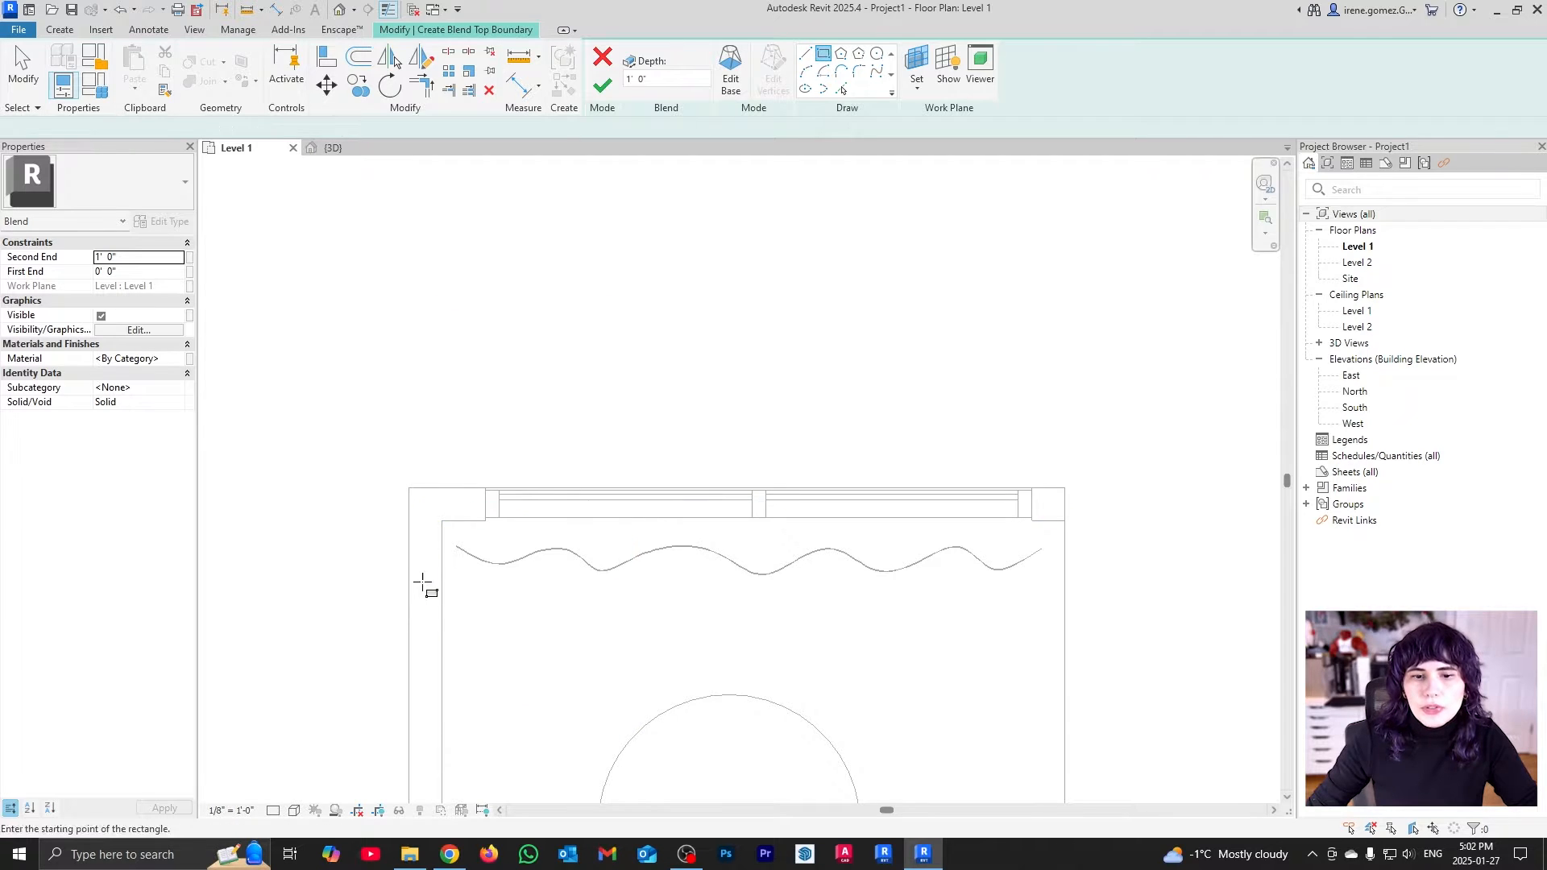
scroll(472, 525, up, 6)
click(509, 499)
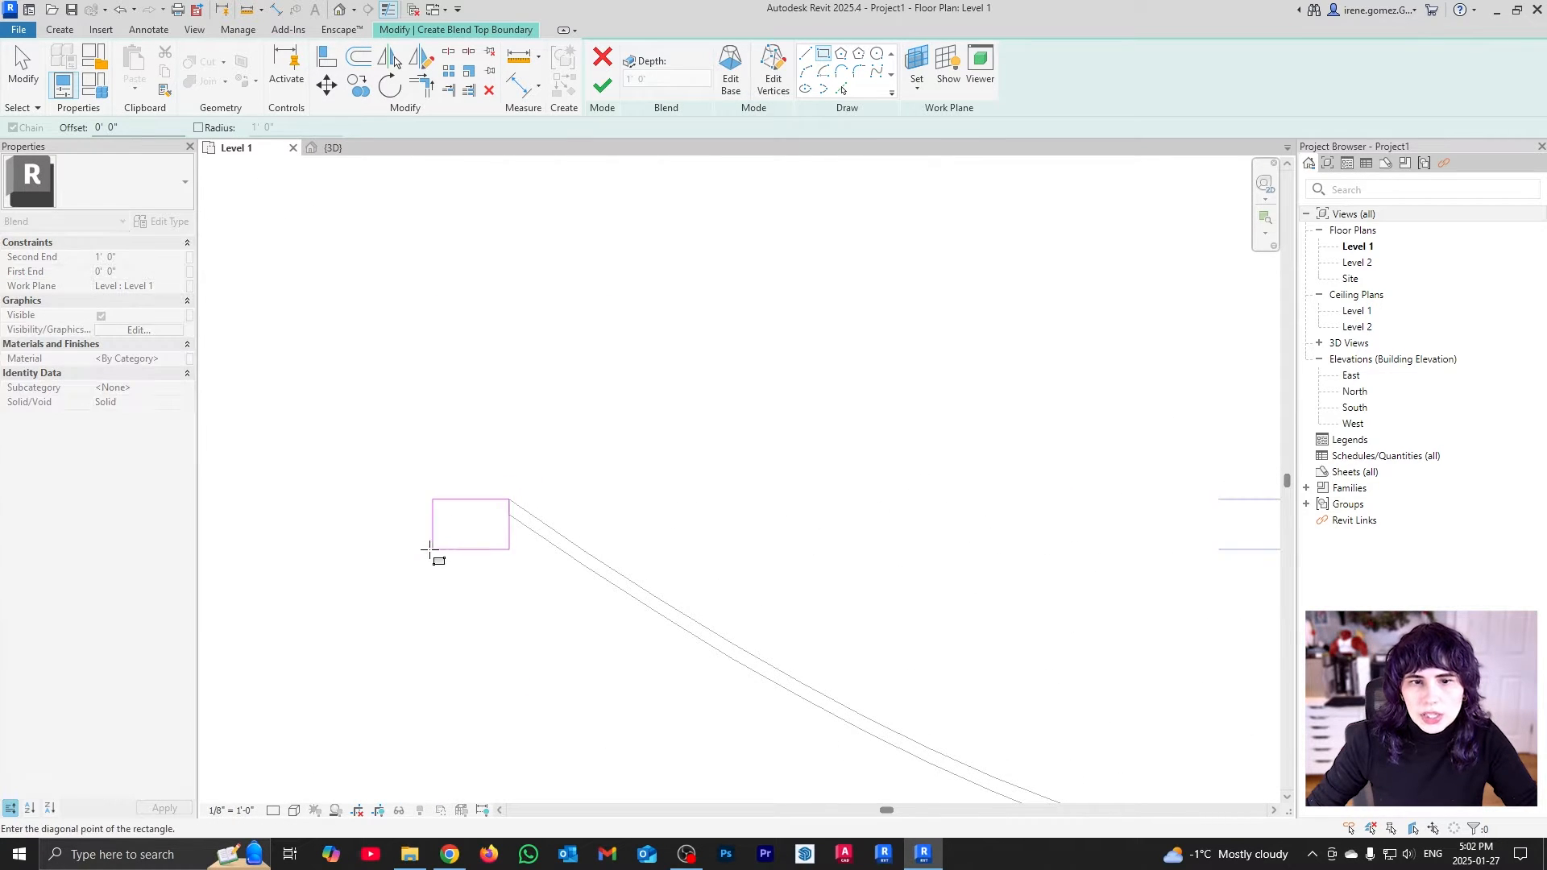
scroll(1012, 553, down, 4)
scroll(1060, 539, up, 4)
scroll(1071, 532, up, 4)
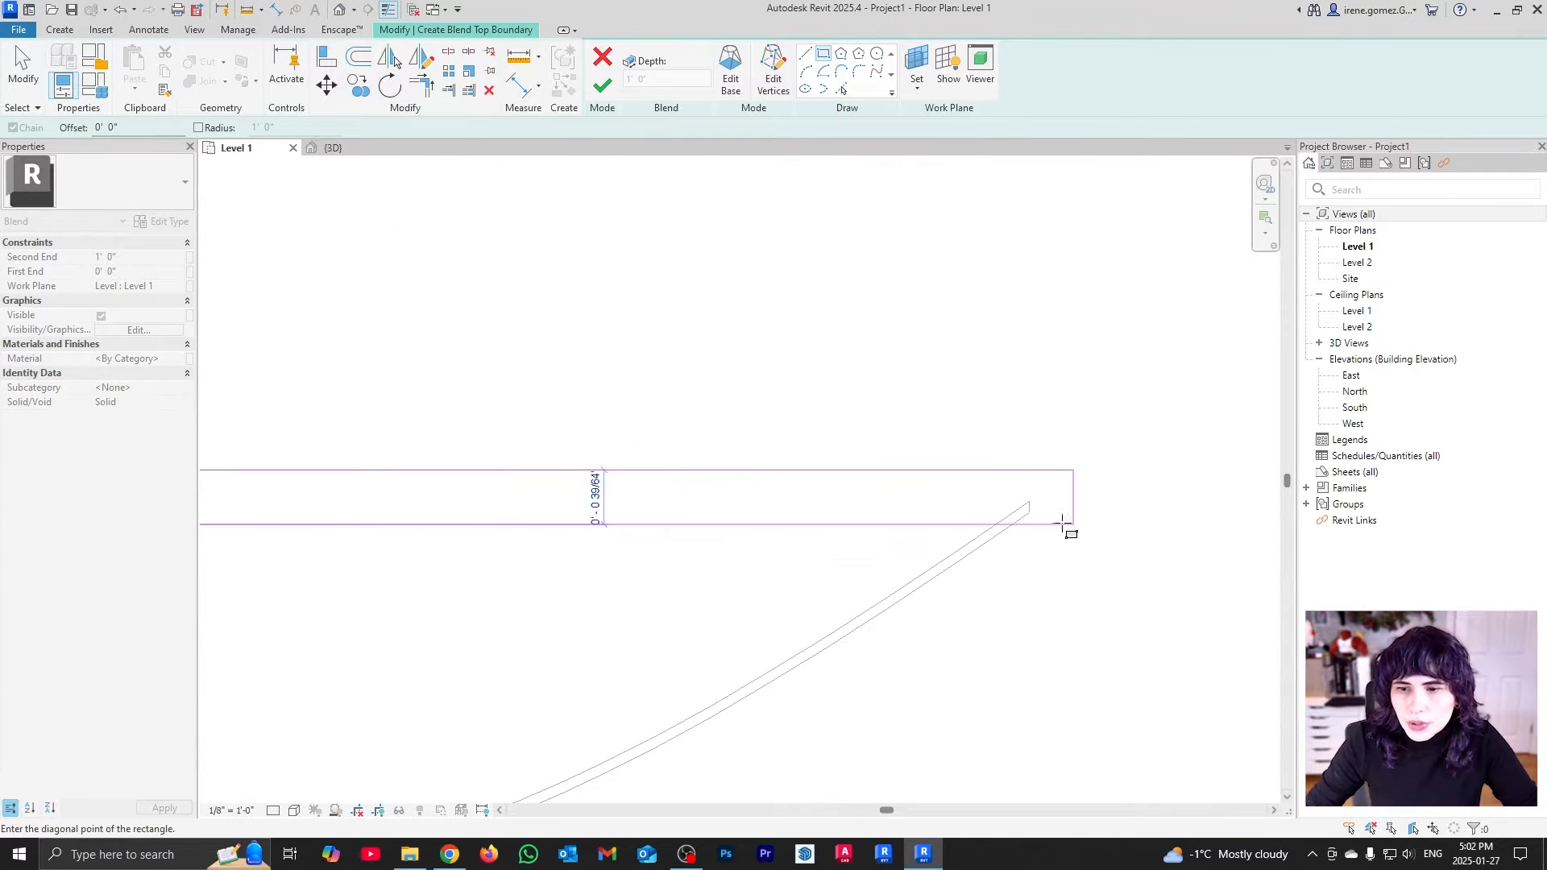
click(1017, 448)
key(Escape)
scroll(999, 499, down, 3)
scroll(996, 500, down, 3)
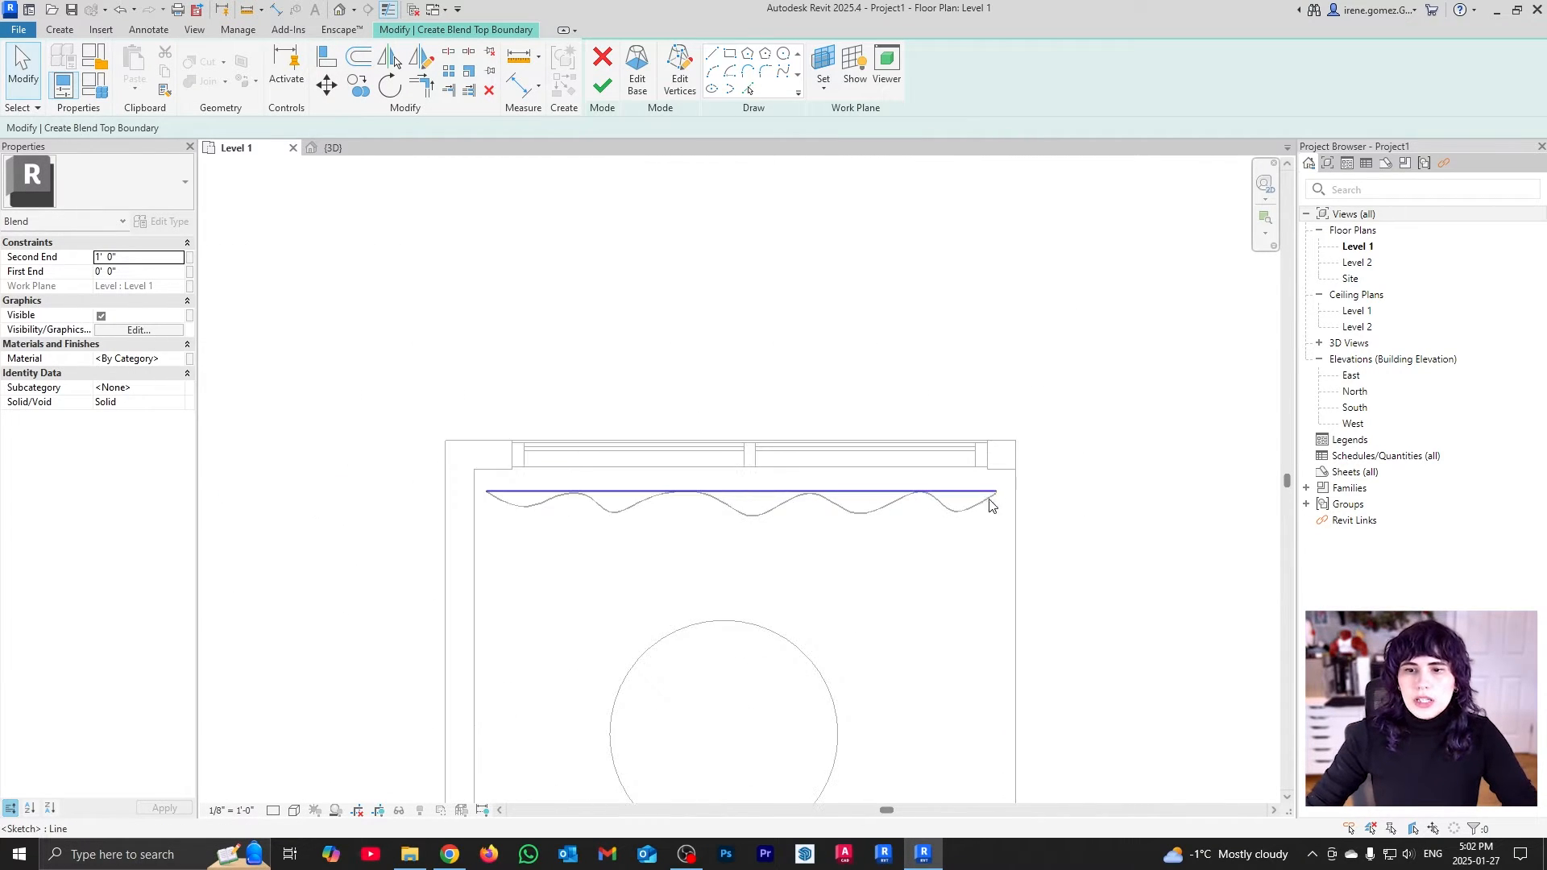
Finish the blend in the 3D view, stretch its top up to the top of the wall and finish the in-place model
click(333, 147)
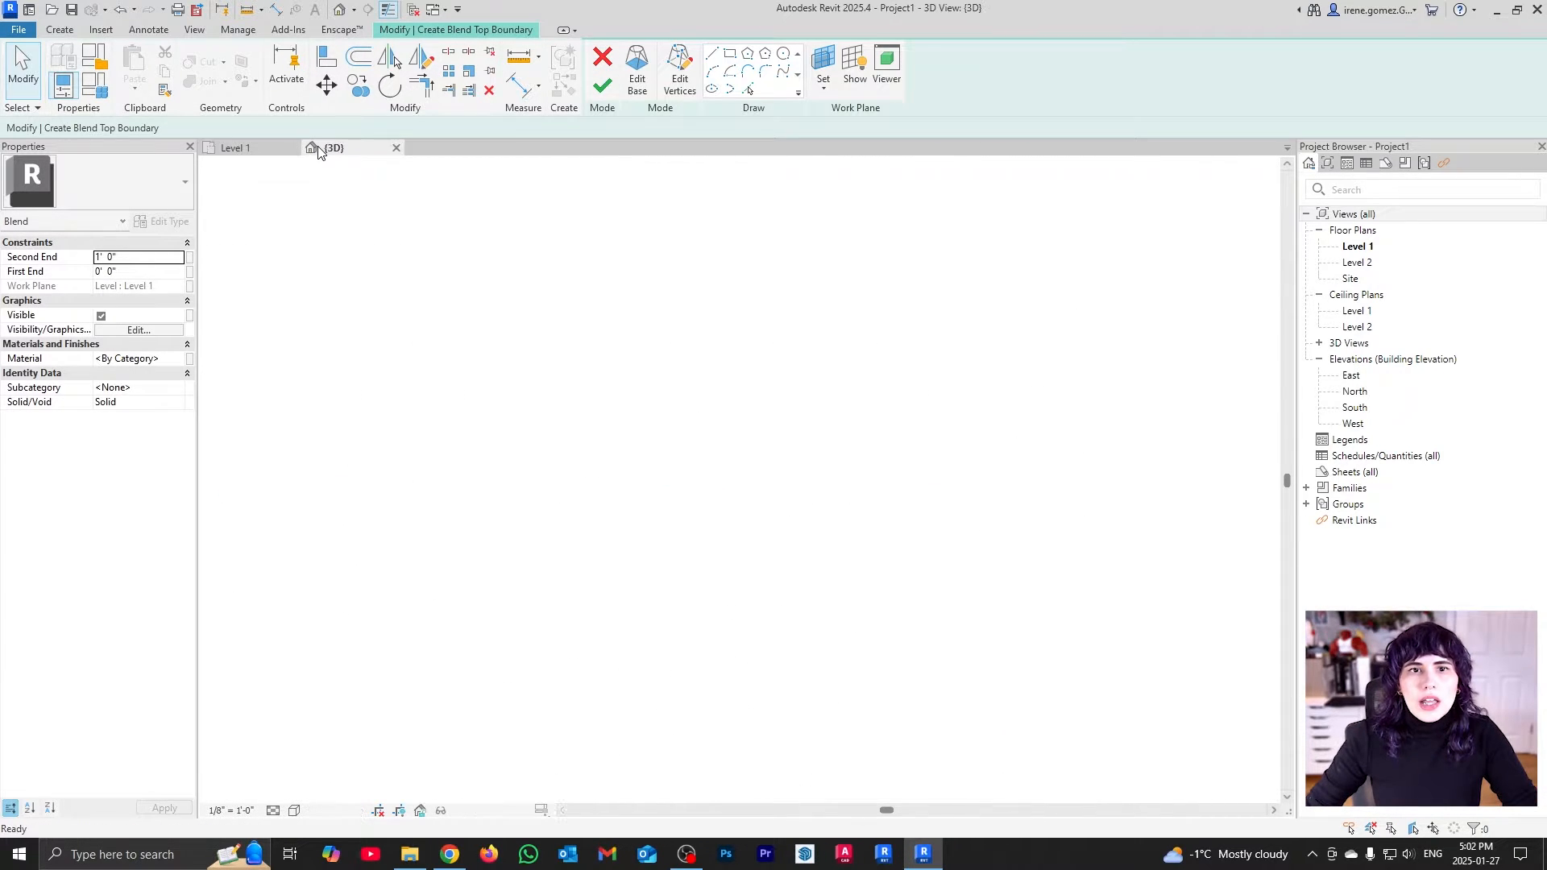
click(602, 86)
drag(796, 522, 967, 241)
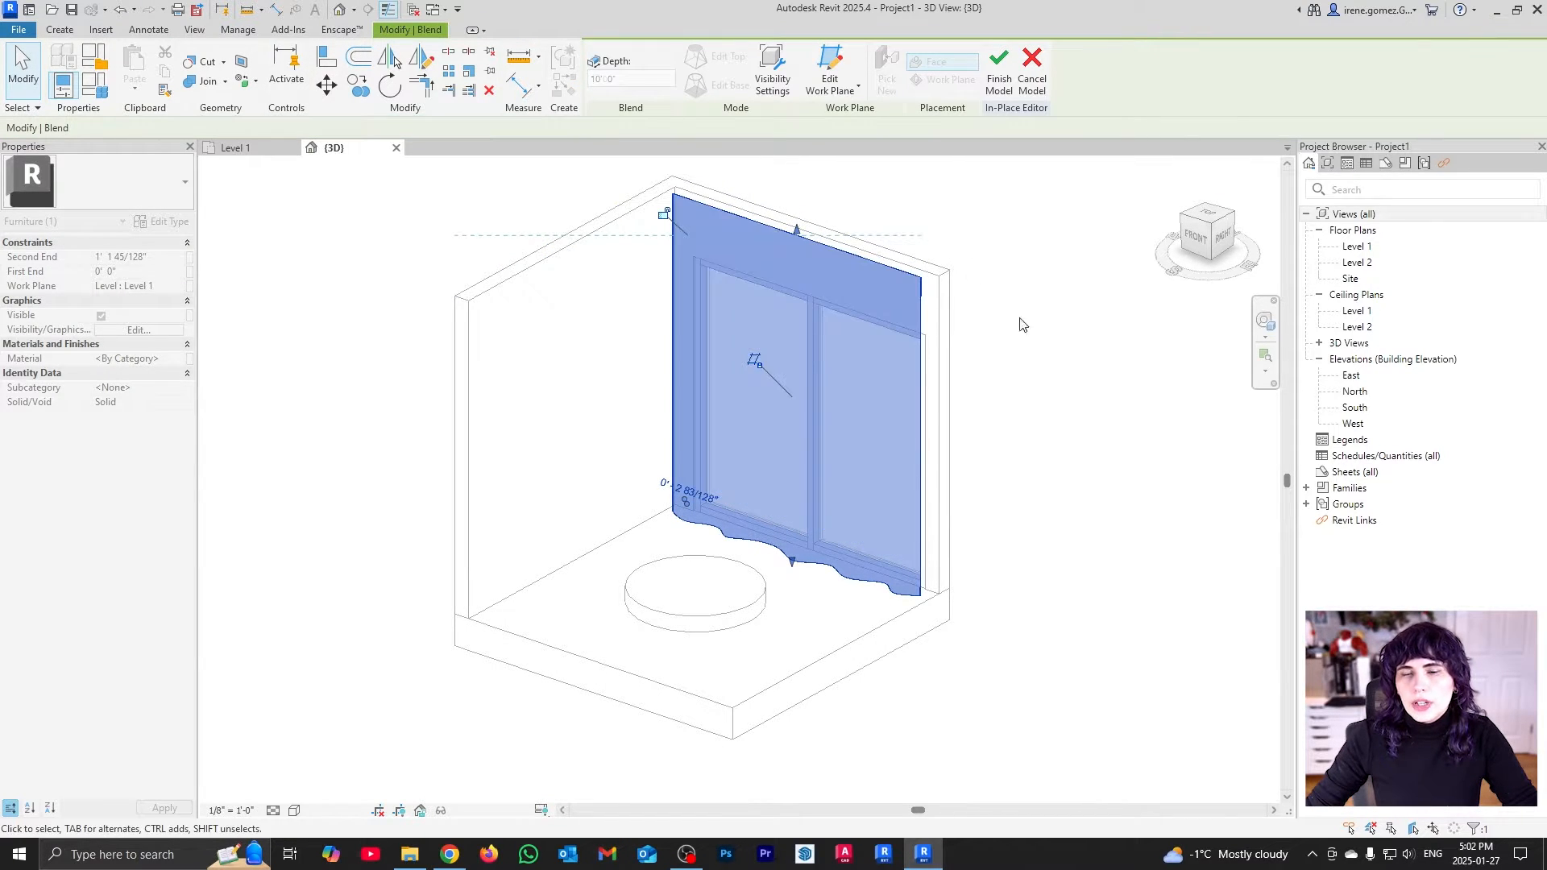
click(1023, 520)
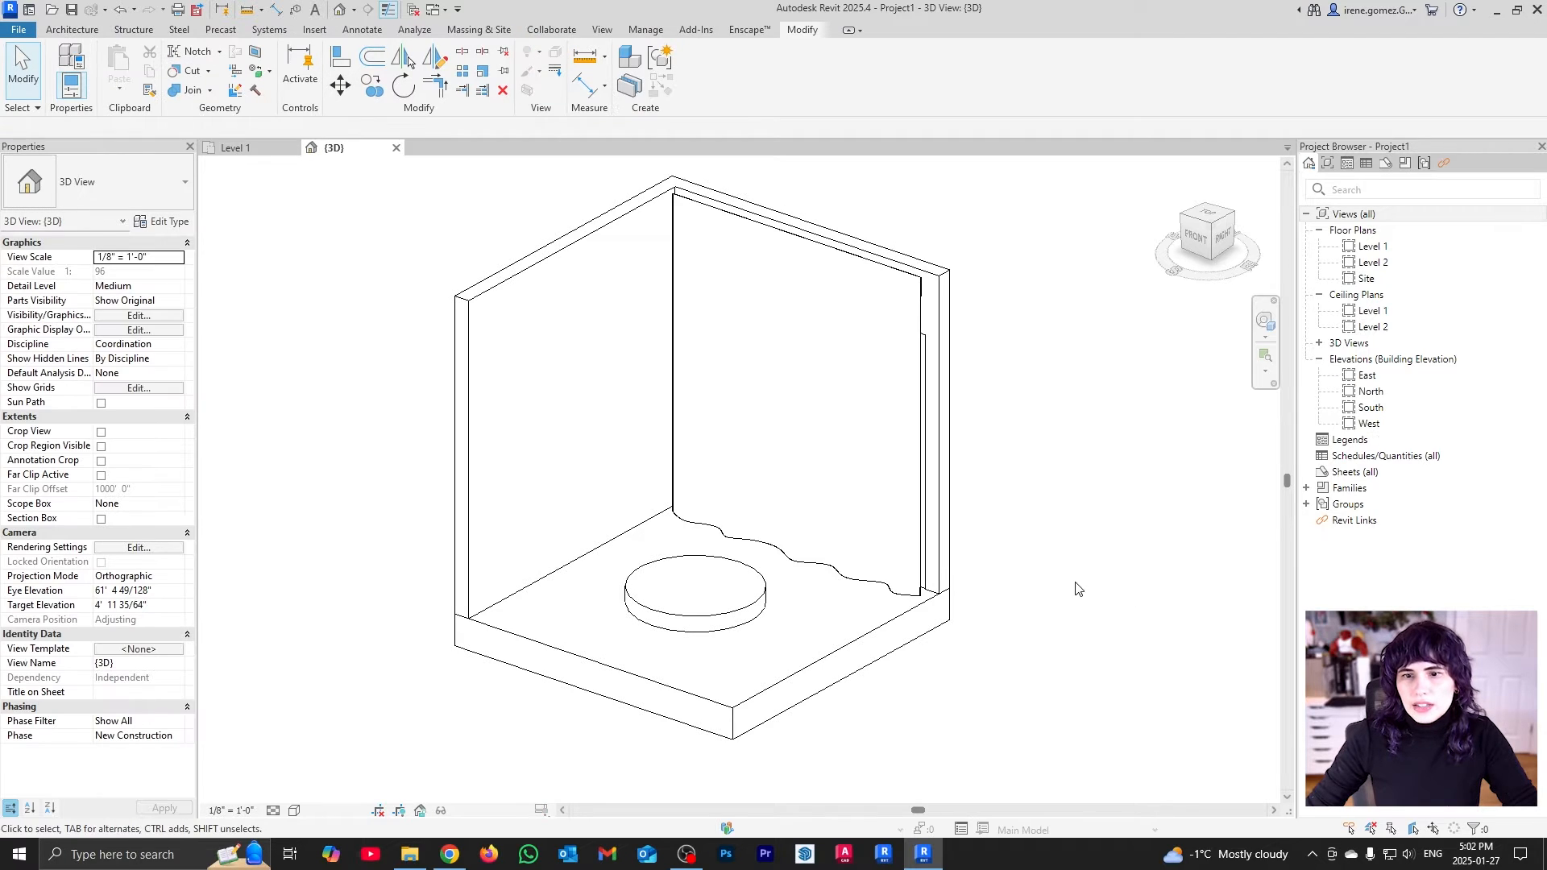
Inspect the curtain's folds from several angles in the Realistic visual style, and return the view to Hidden Line
shift+middle_drag(1128, 596, 742, 574)
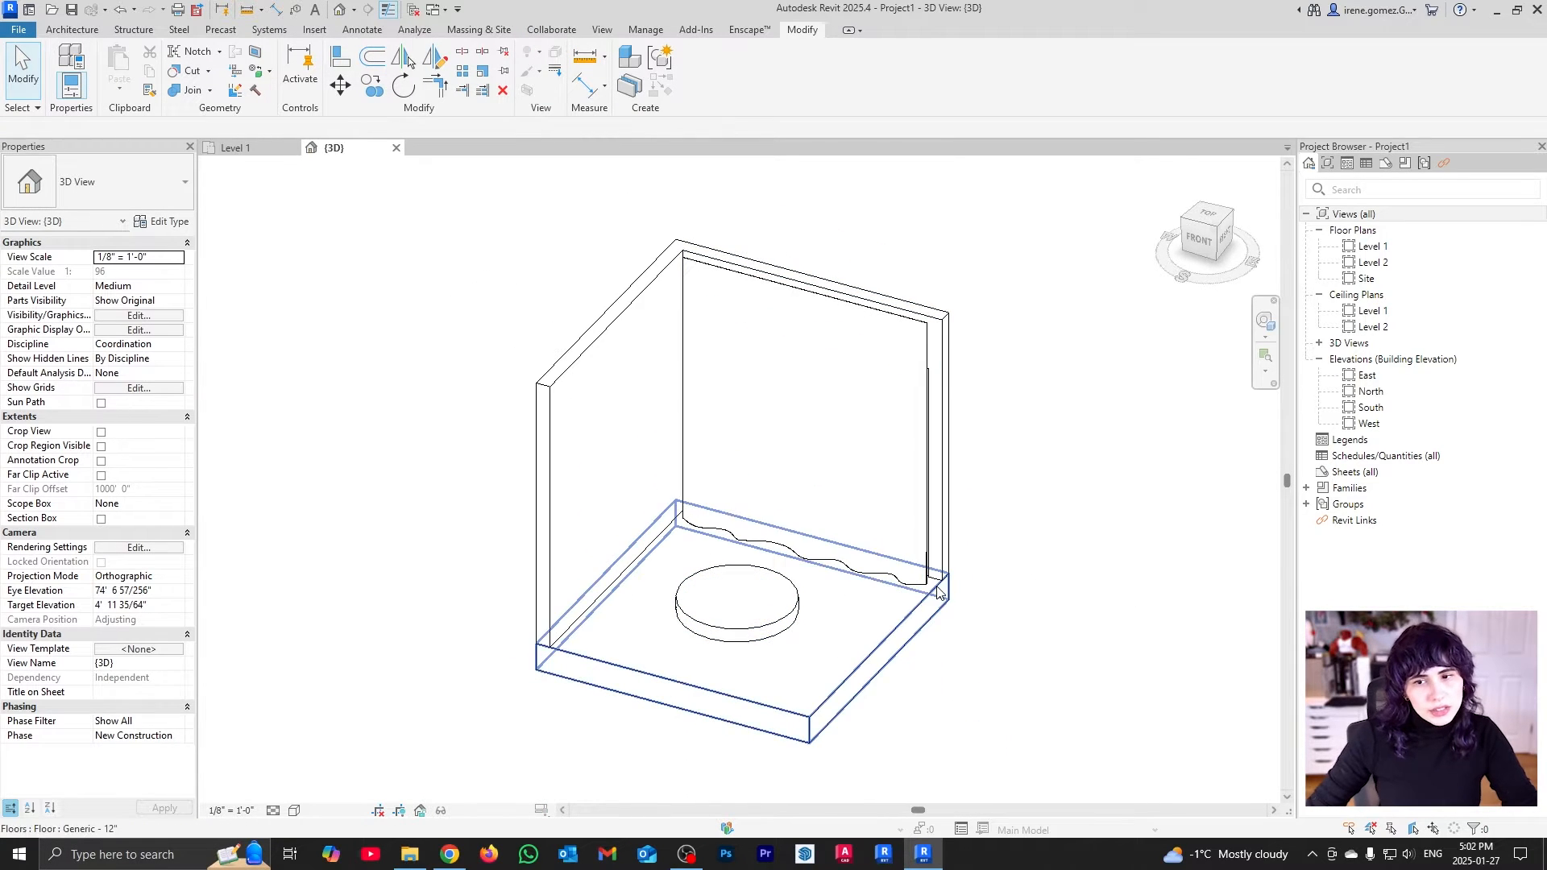
shift+middle_drag(958, 634, 864, 495)
scroll(556, 701, up, 1)
click(295, 811)
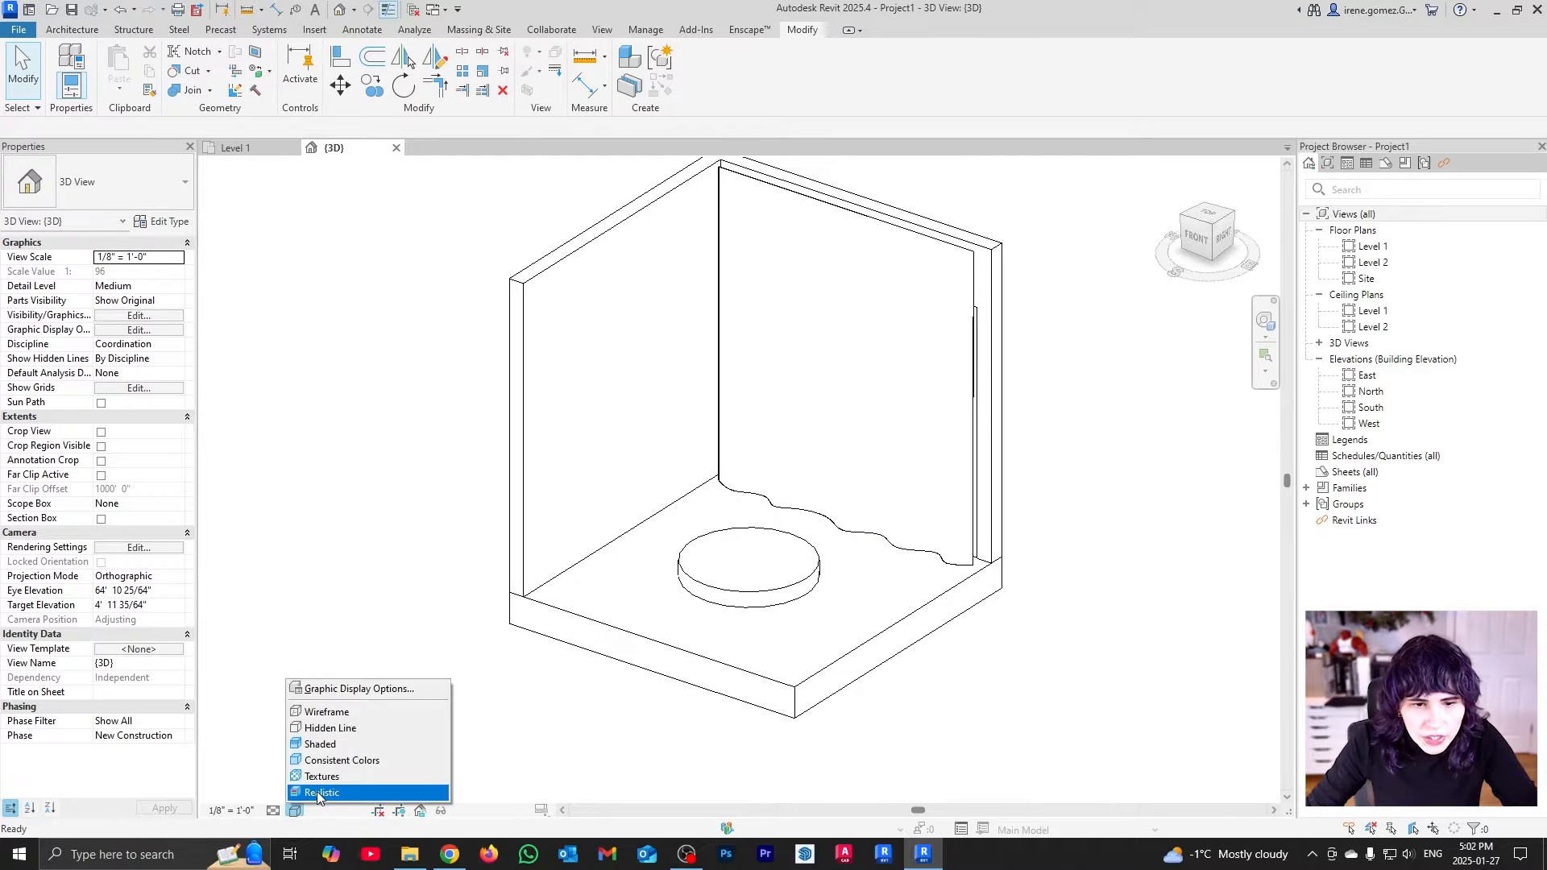
click(322, 794)
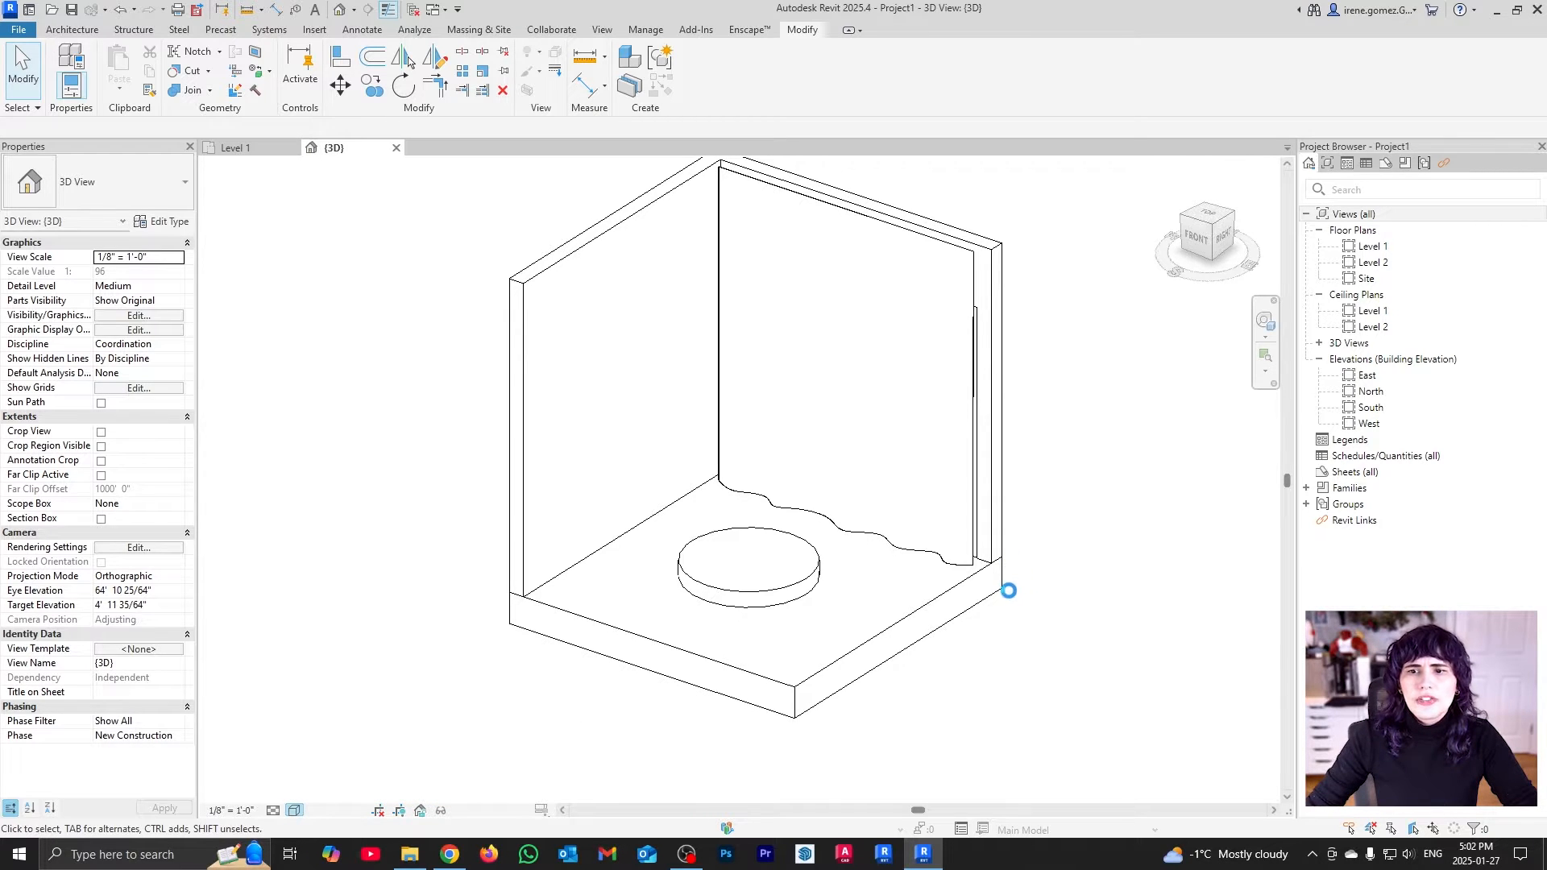
shift+middle_drag(952, 606, 899, 673)
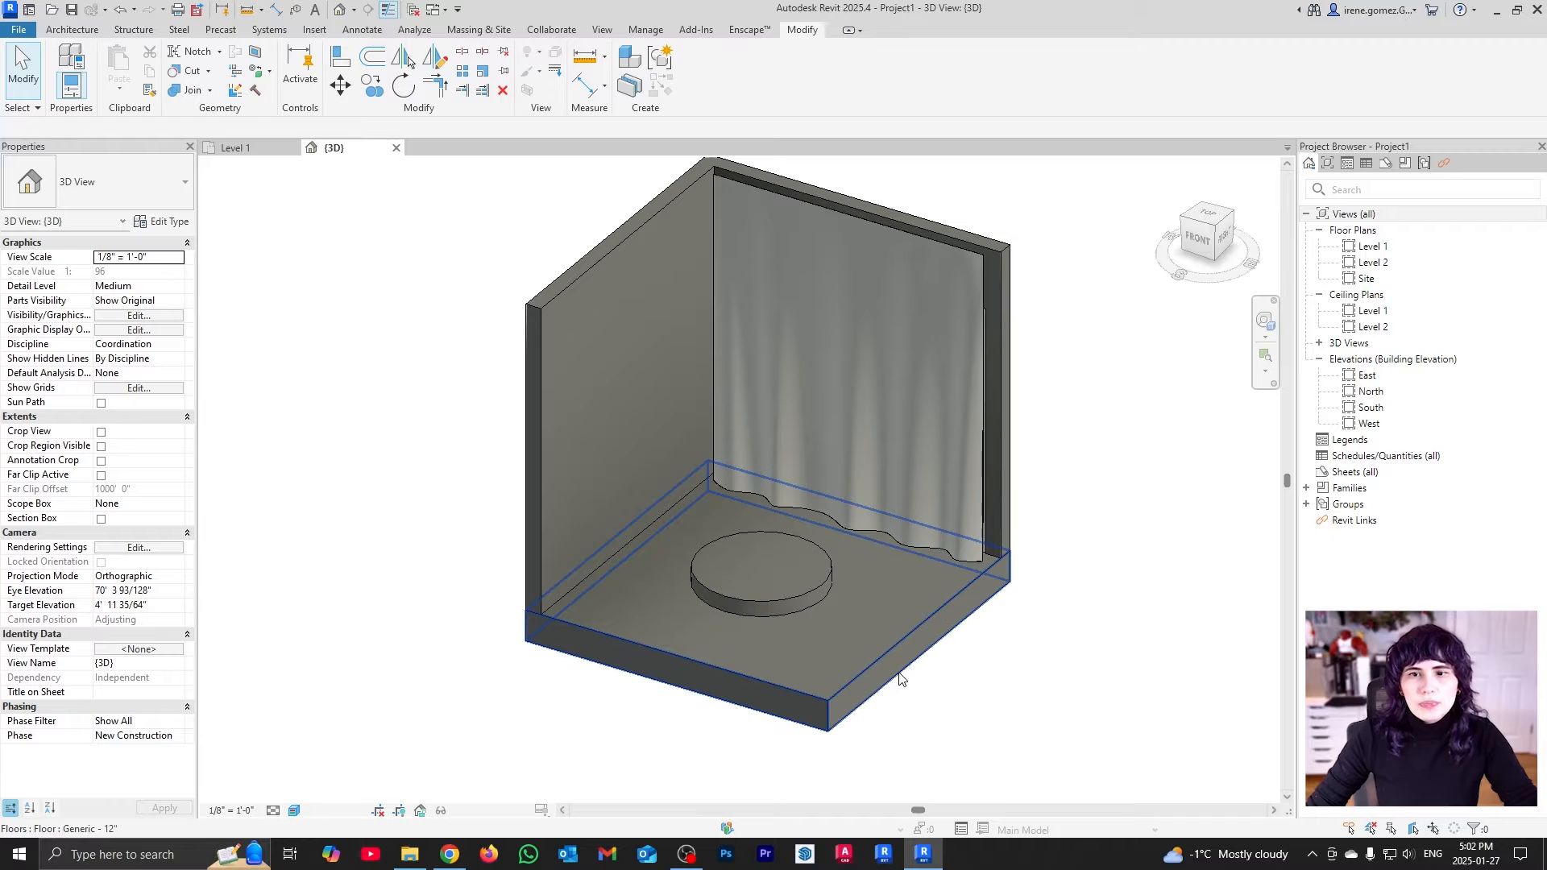
click(294, 809)
click(314, 732)
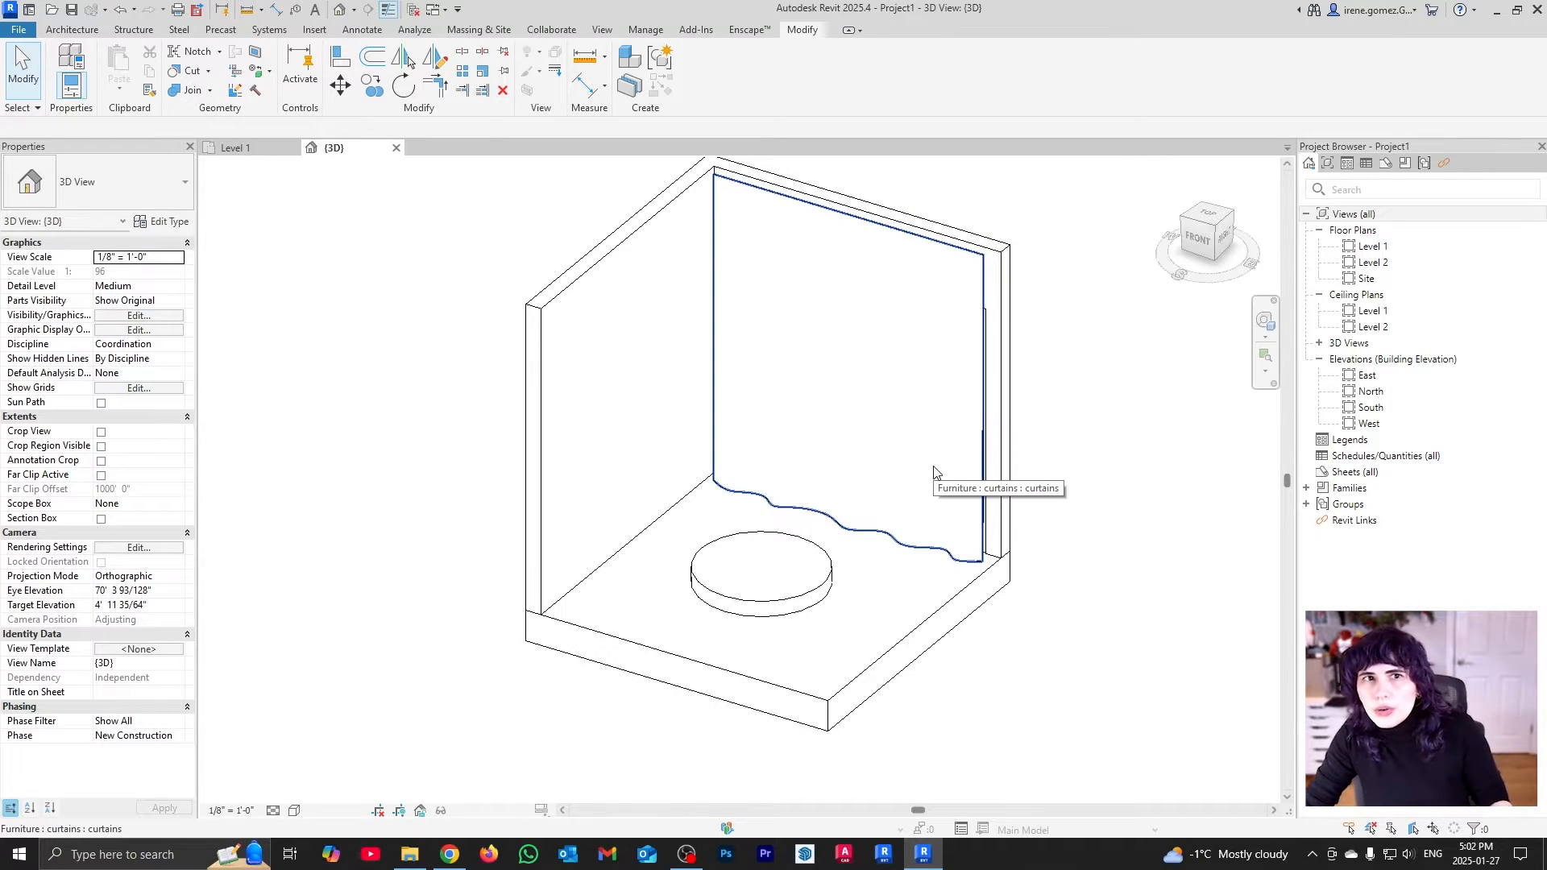
Delete the in-place curtain in front of the window from the 3D view
click(853, 453)
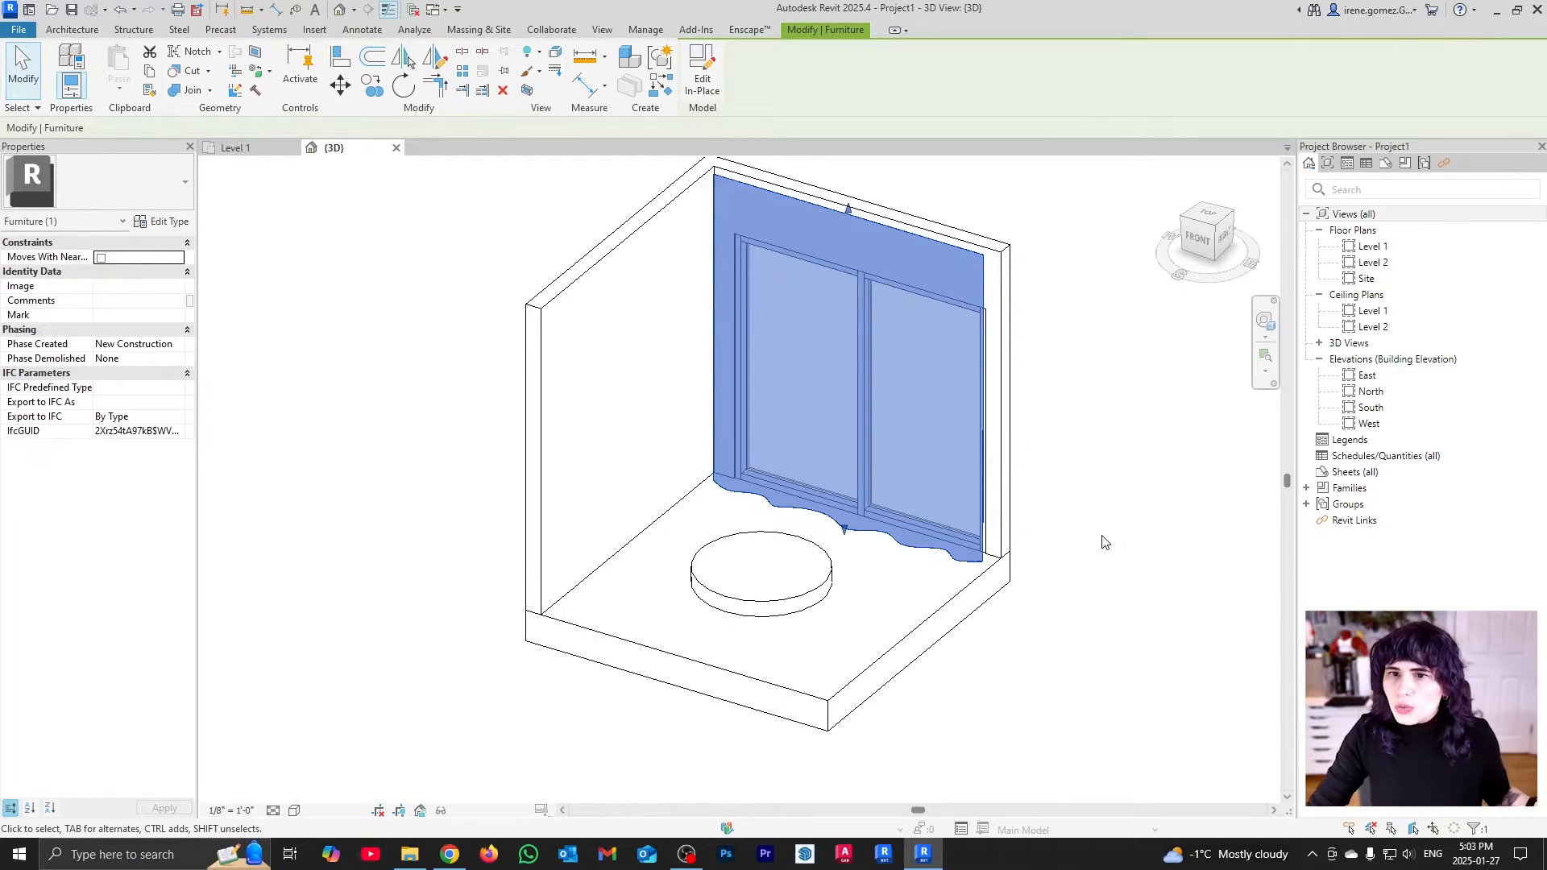
click(1072, 505)
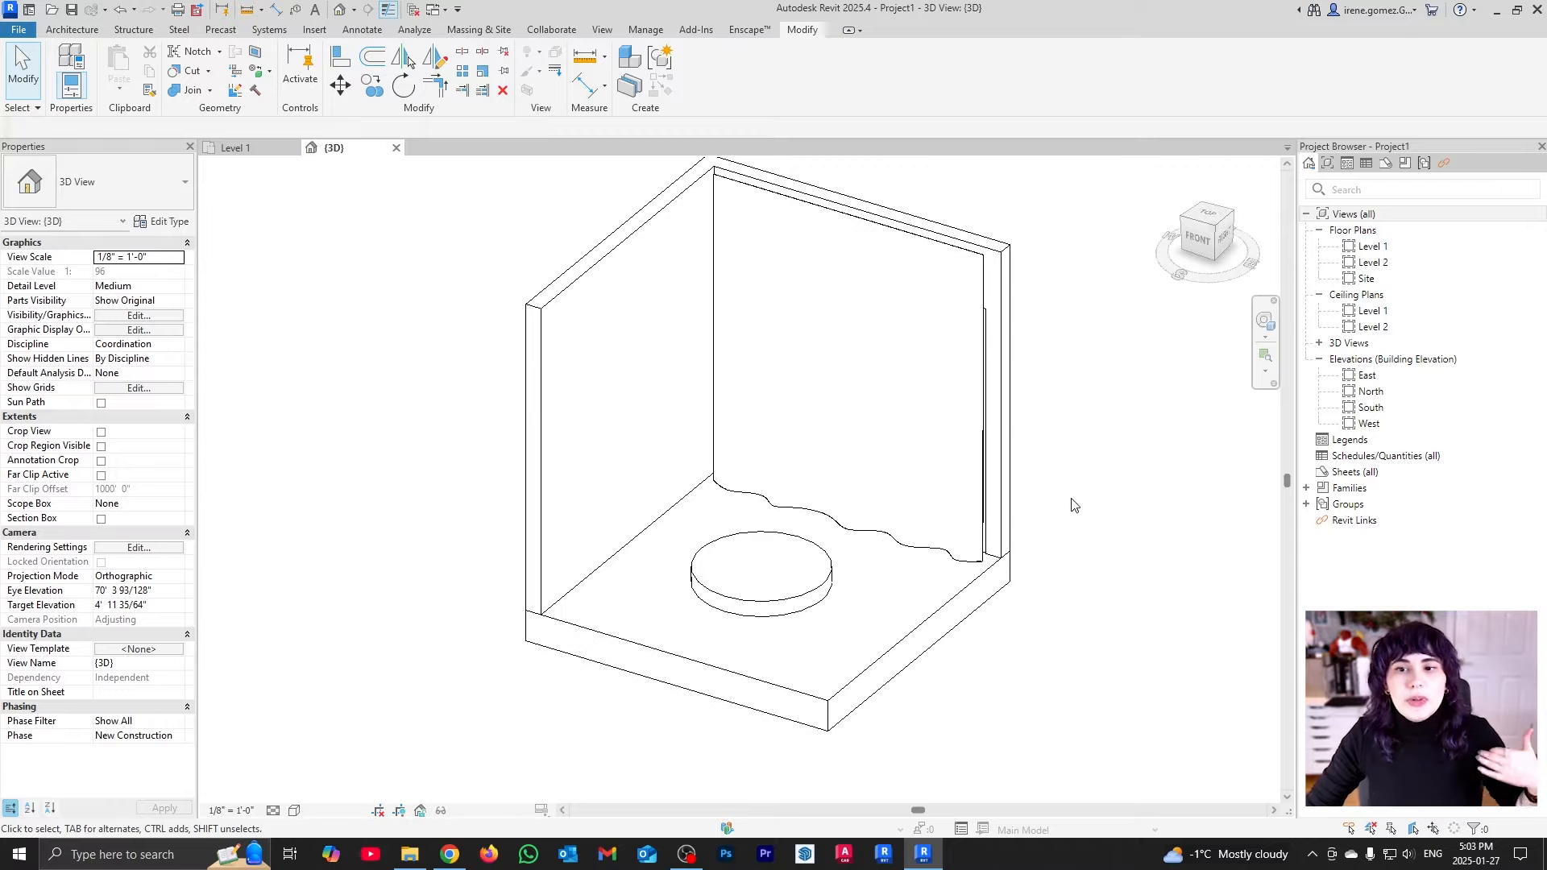
middle_drag(1077, 538, 966, 610)
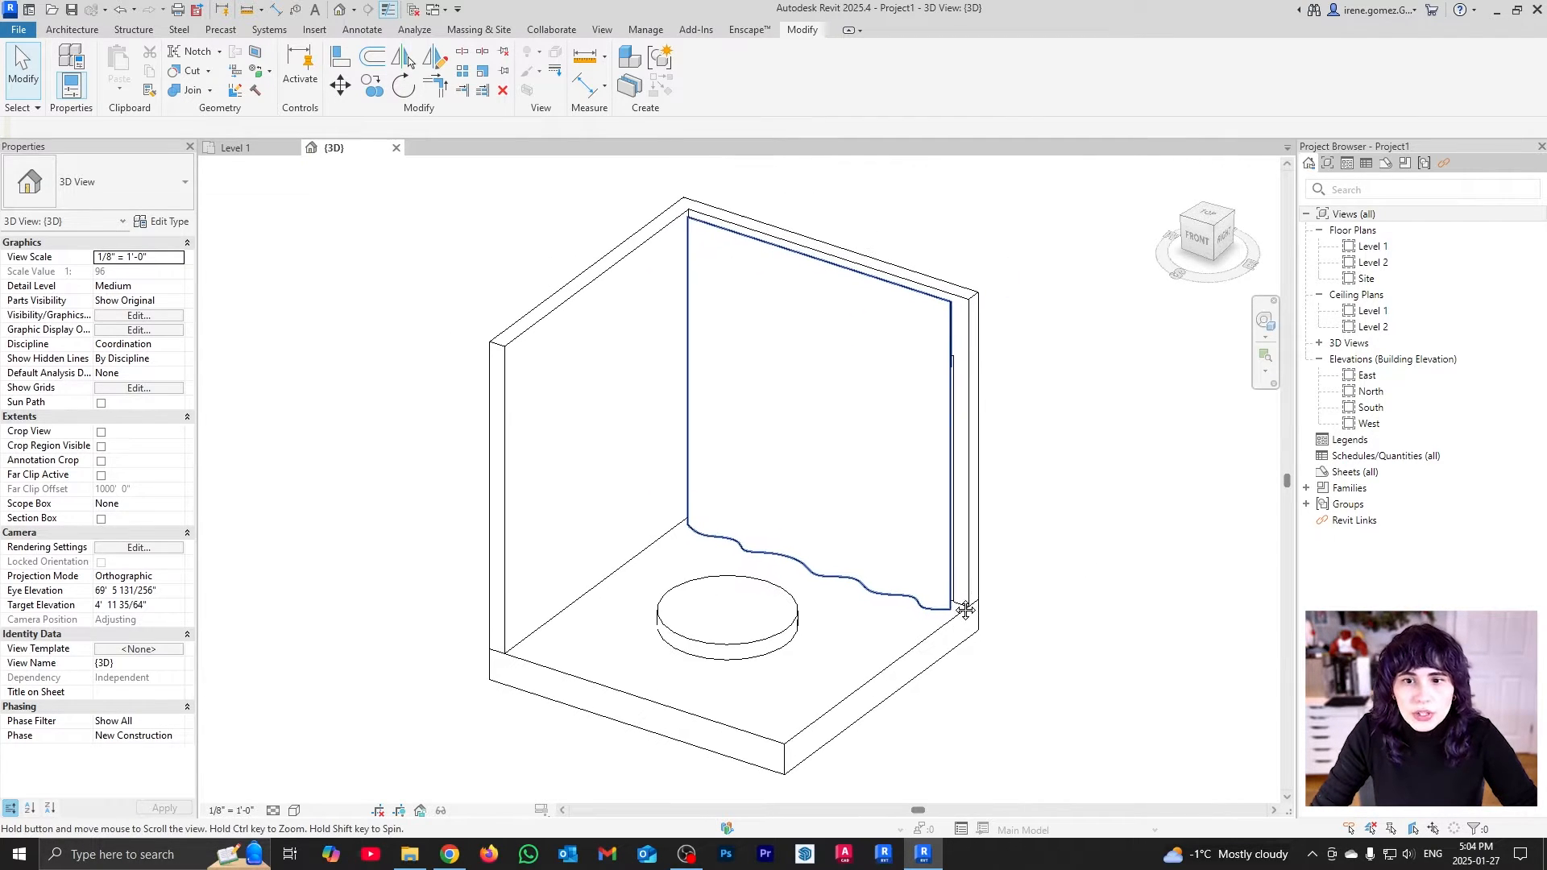
click(907, 584)
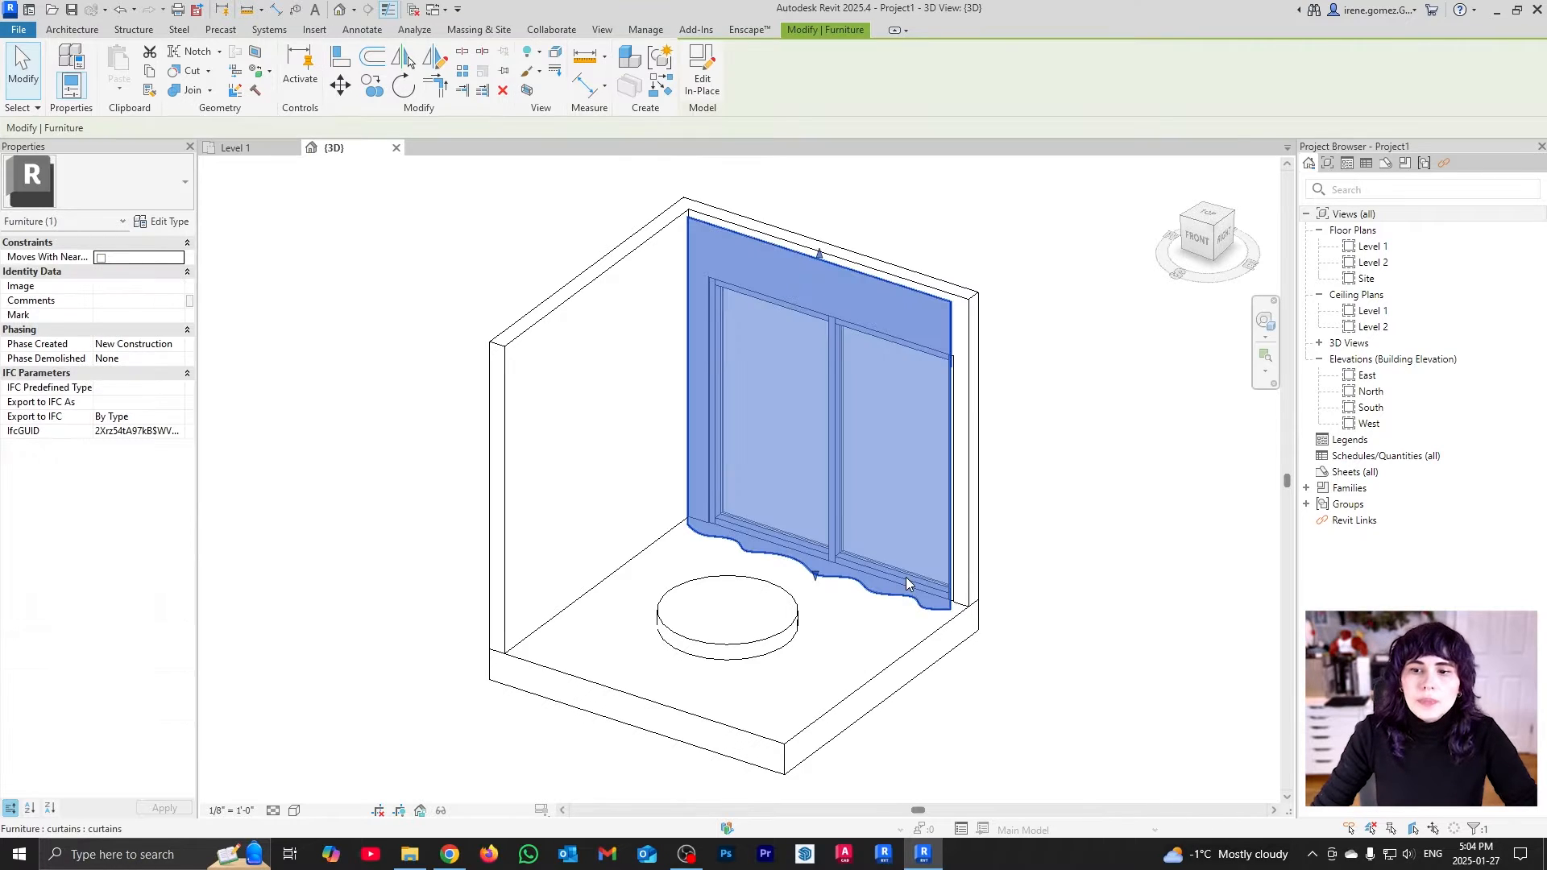
key(Delete)
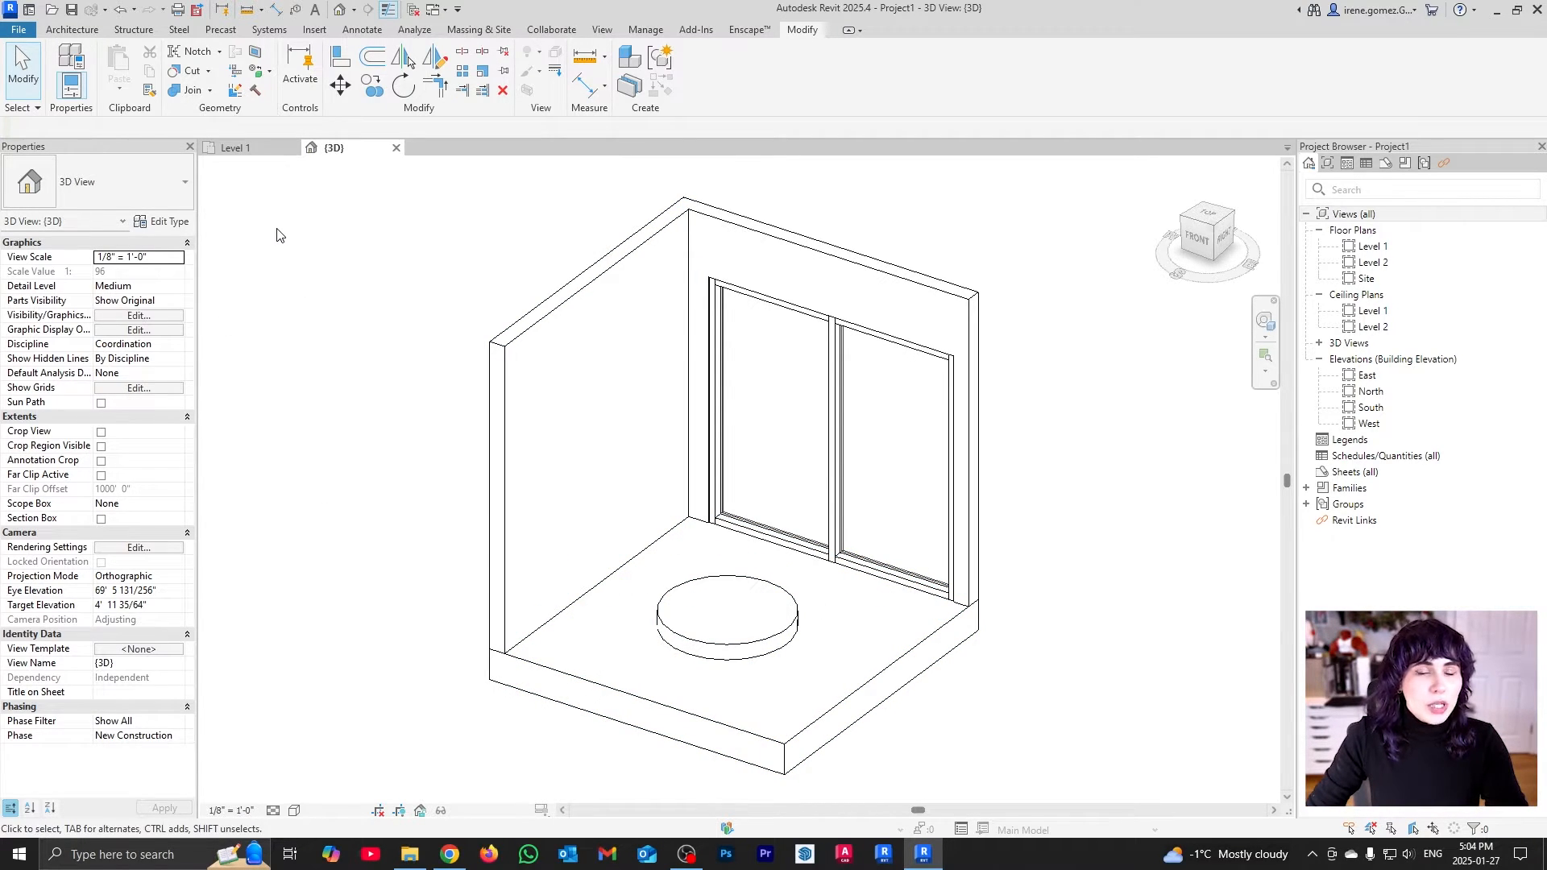
Create a new family from the "Generic Model line based.rft" template in the English-Imperial folder
click(17, 29)
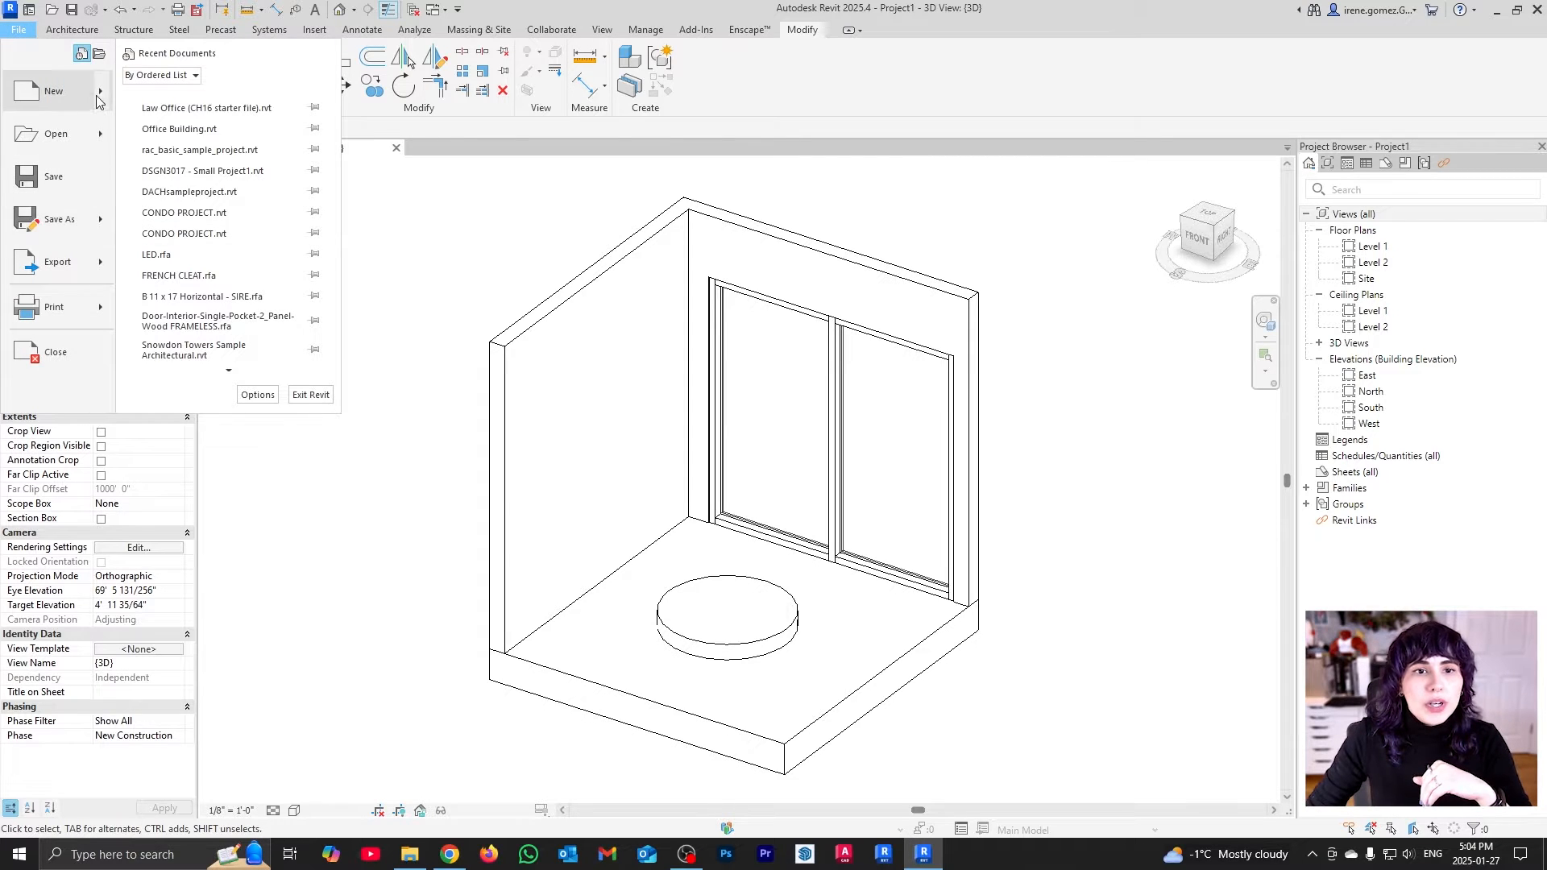
mouse_move(55, 91)
click(230, 151)
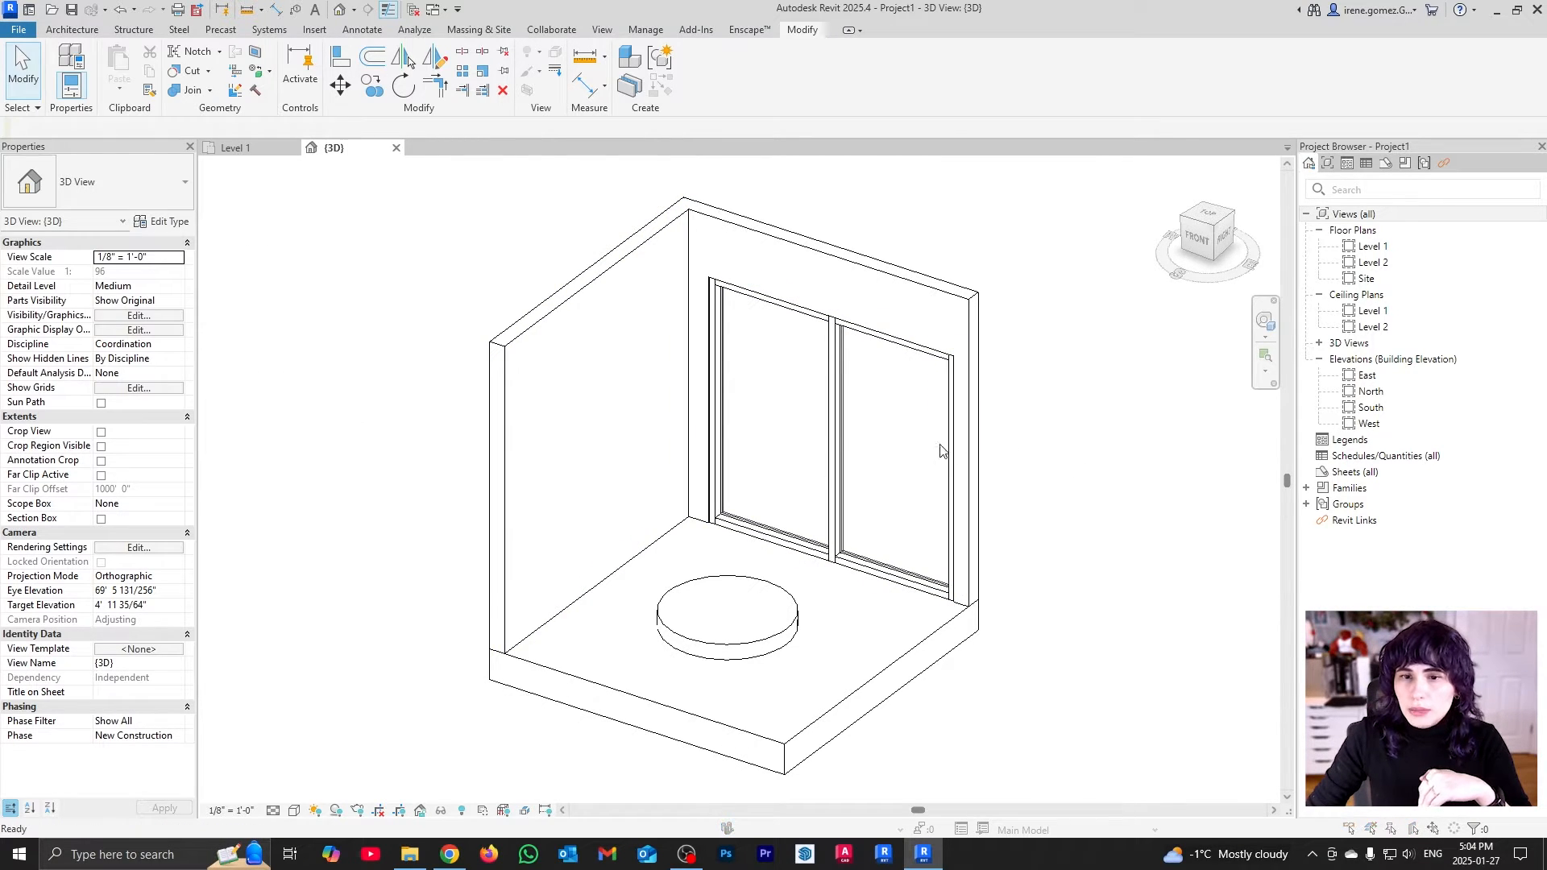
click(832, 141)
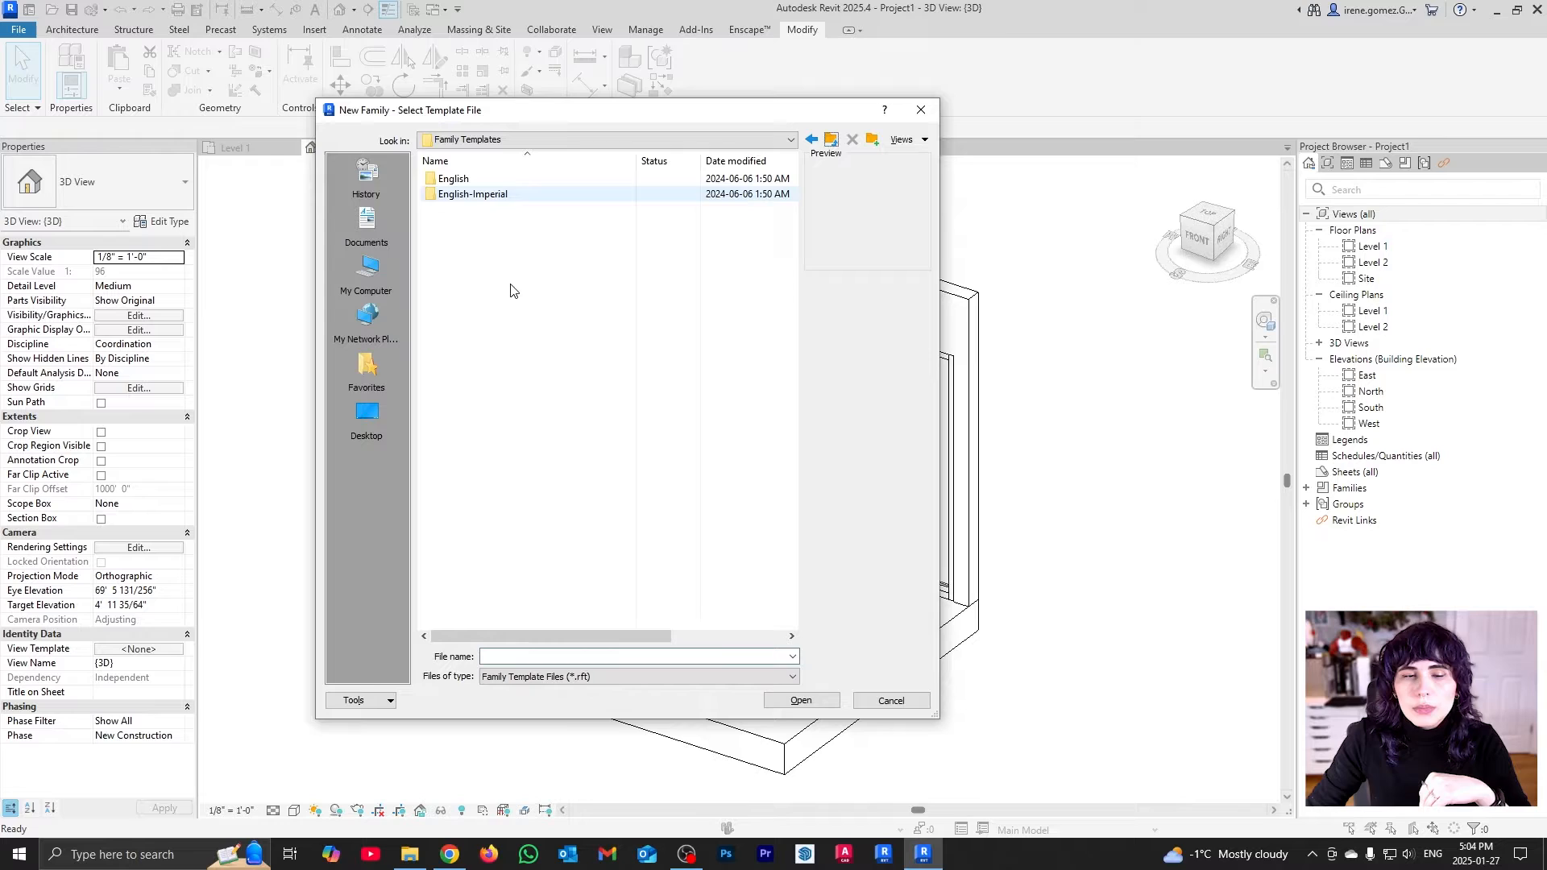
double_click(518, 194)
scroll(521, 314, down, 7)
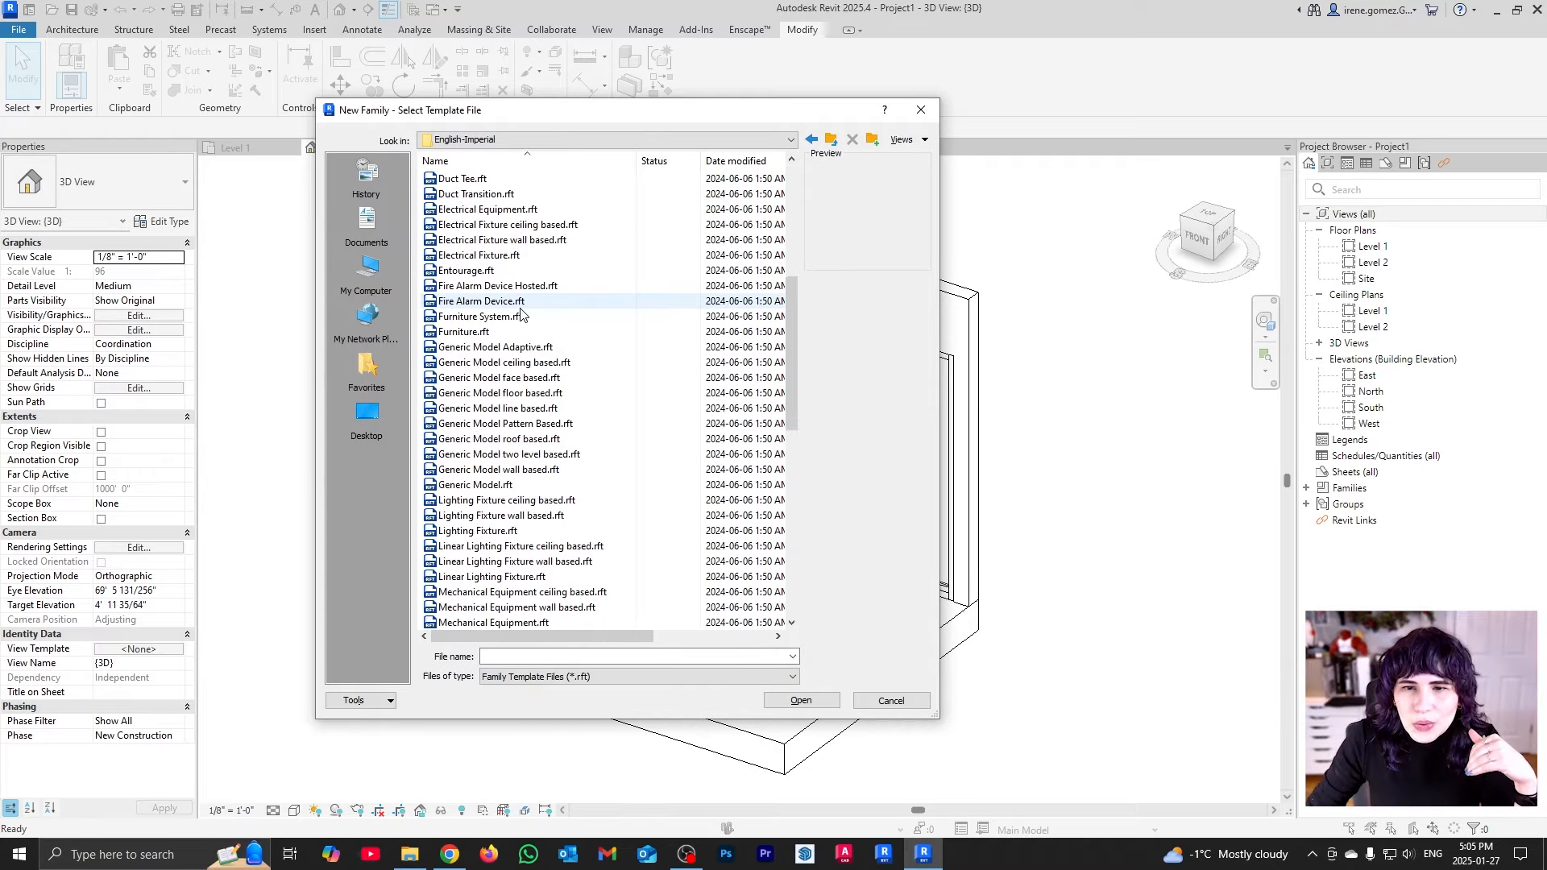
click(506, 408)
click(801, 700)
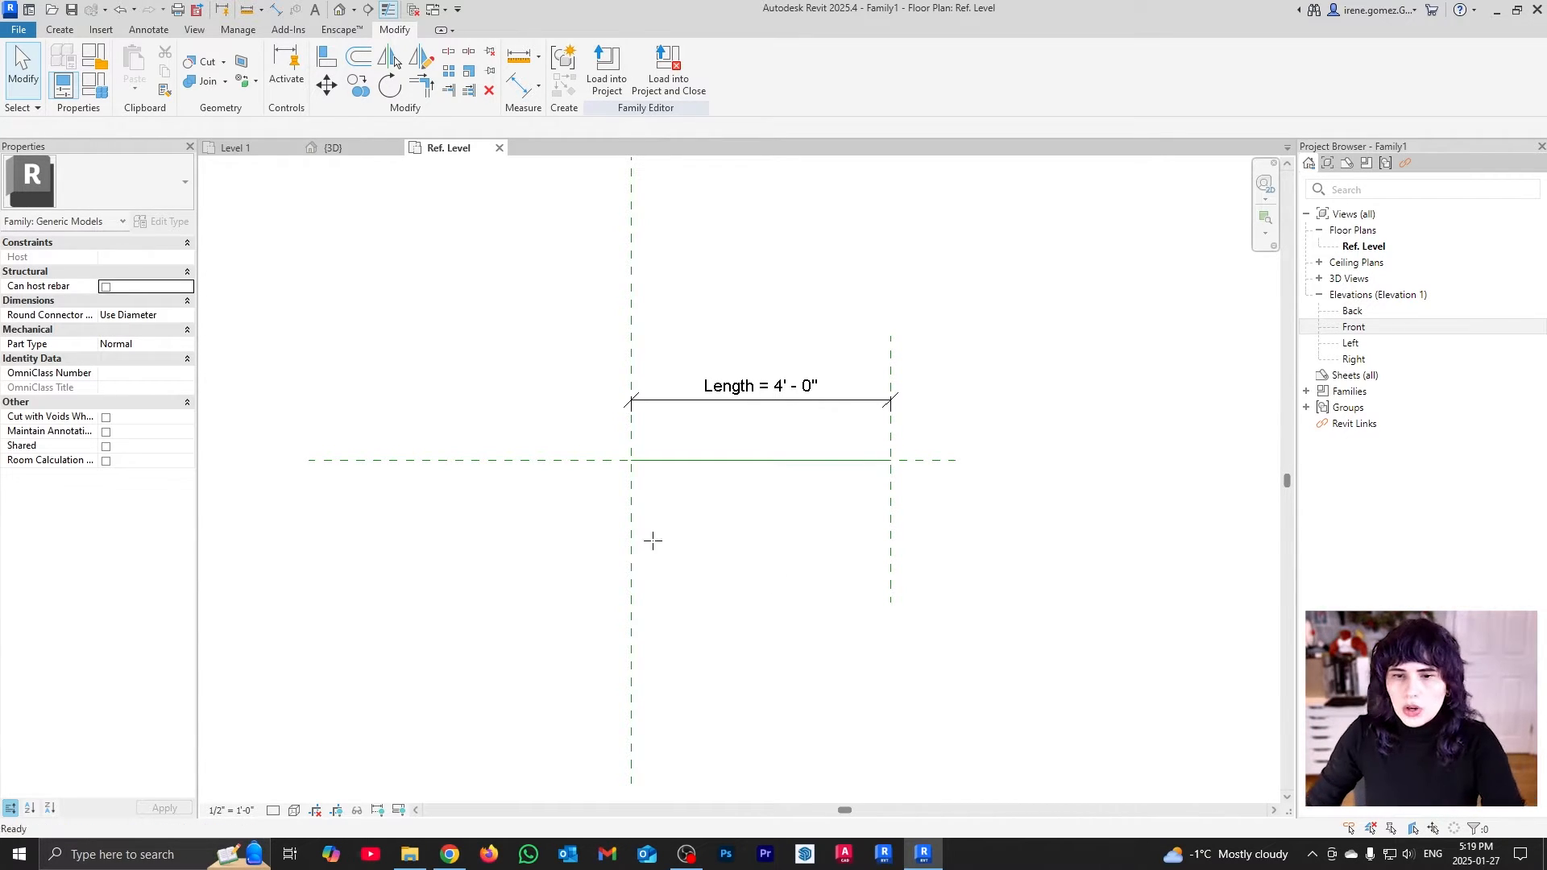
Draw two horizontal reference planes, one about 5 5/8" below the Center (Front/Back) plane and one above it, crossing the full length
key(r)
key(p)
click(535, 490)
click(950, 489)
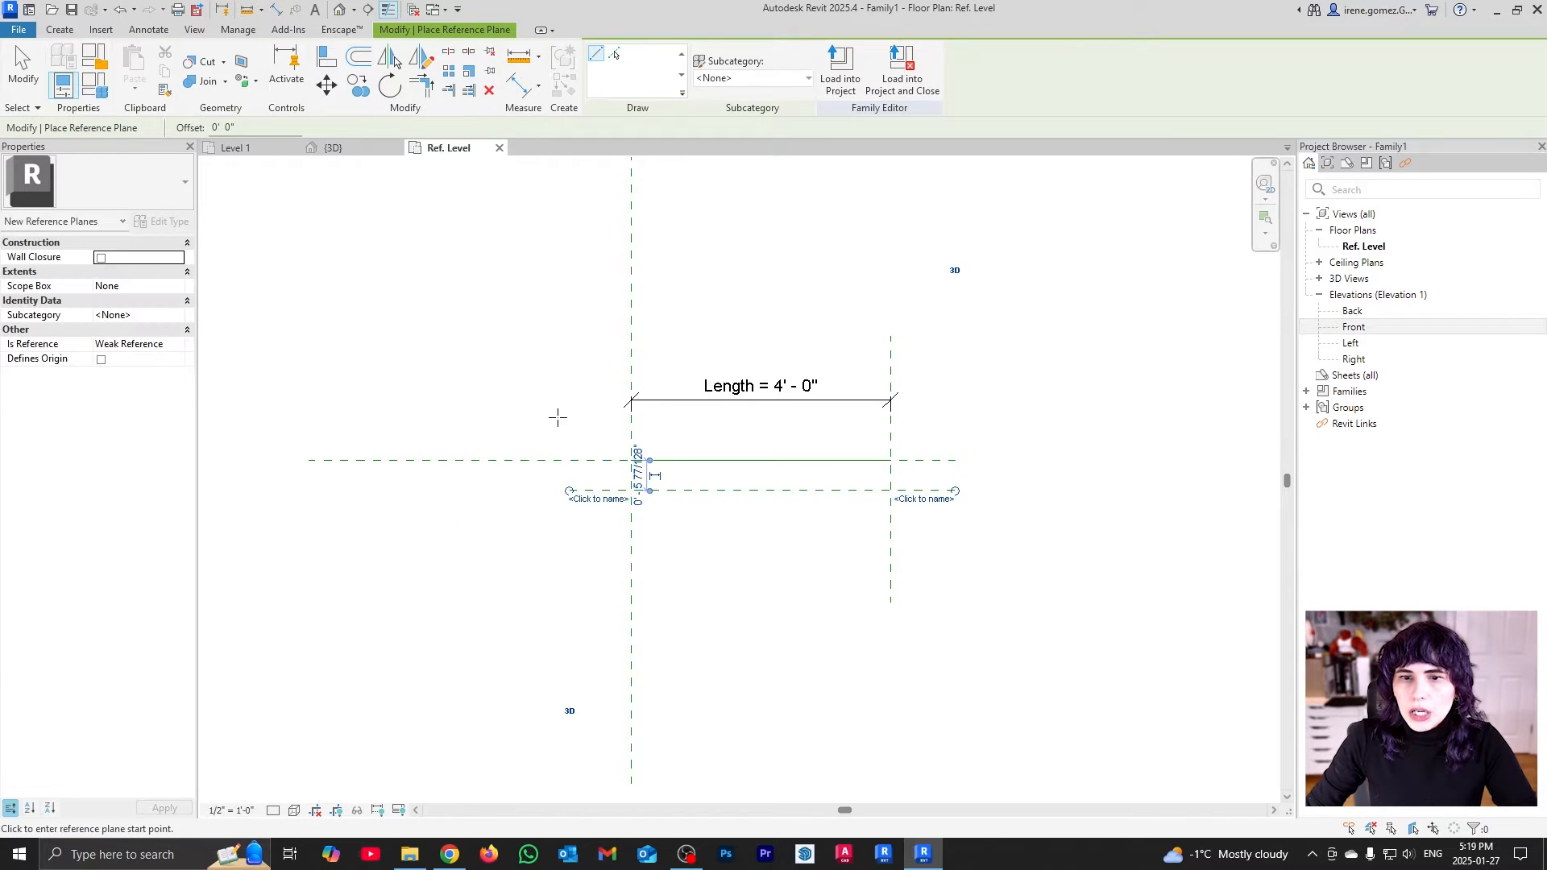
click(534, 433)
click(955, 433)
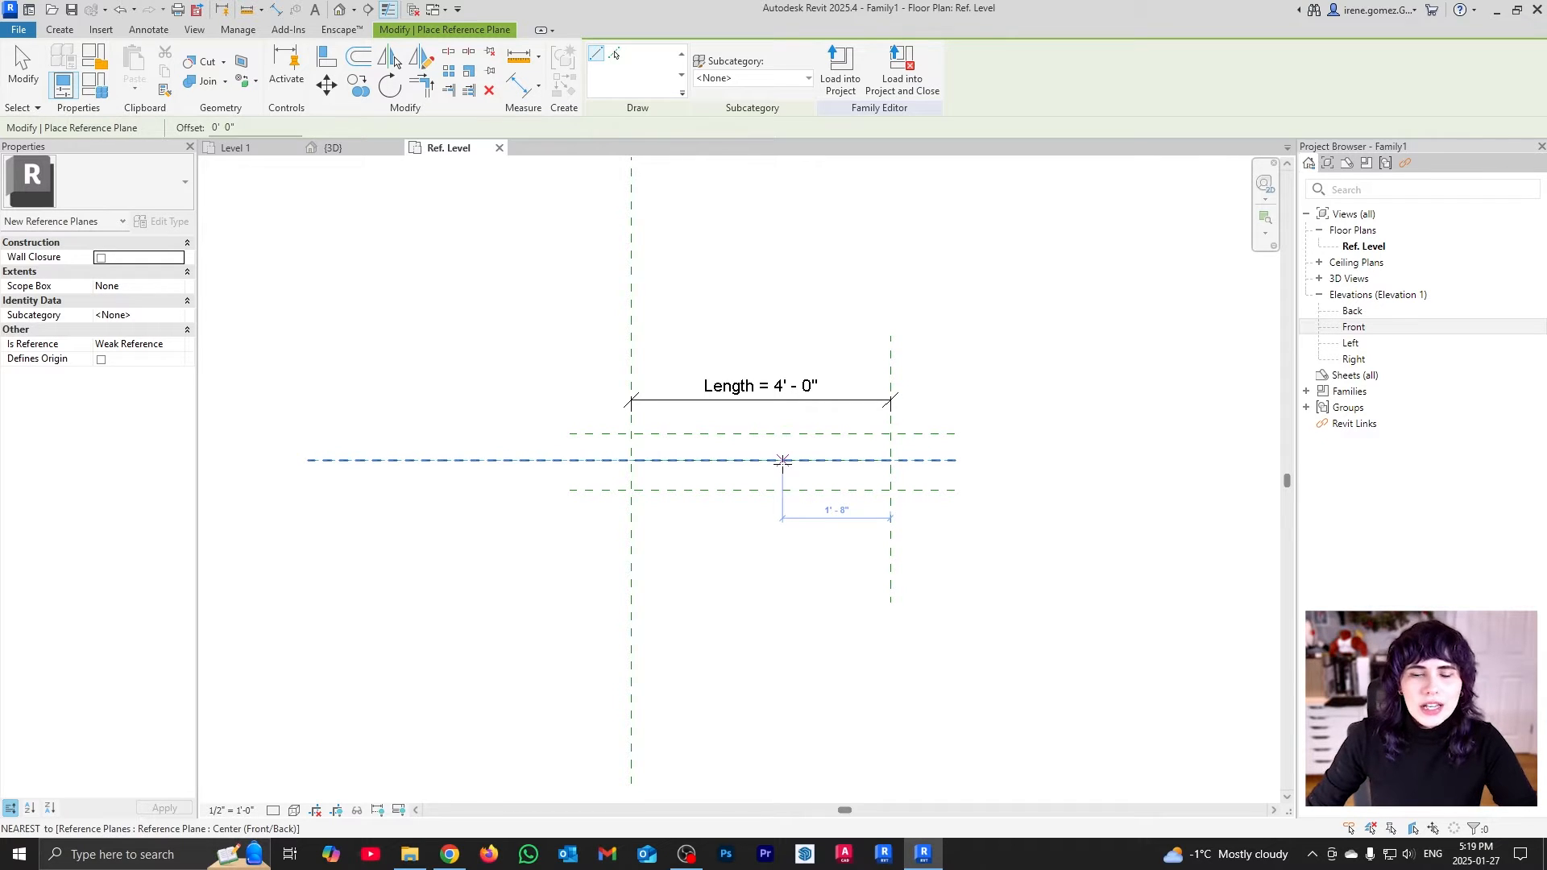
Draw eight parallel vertical reference planes, spaced about 2" to 3" apart, starting just inside the left end of the Length dimension
scroll(810, 469, up, 3)
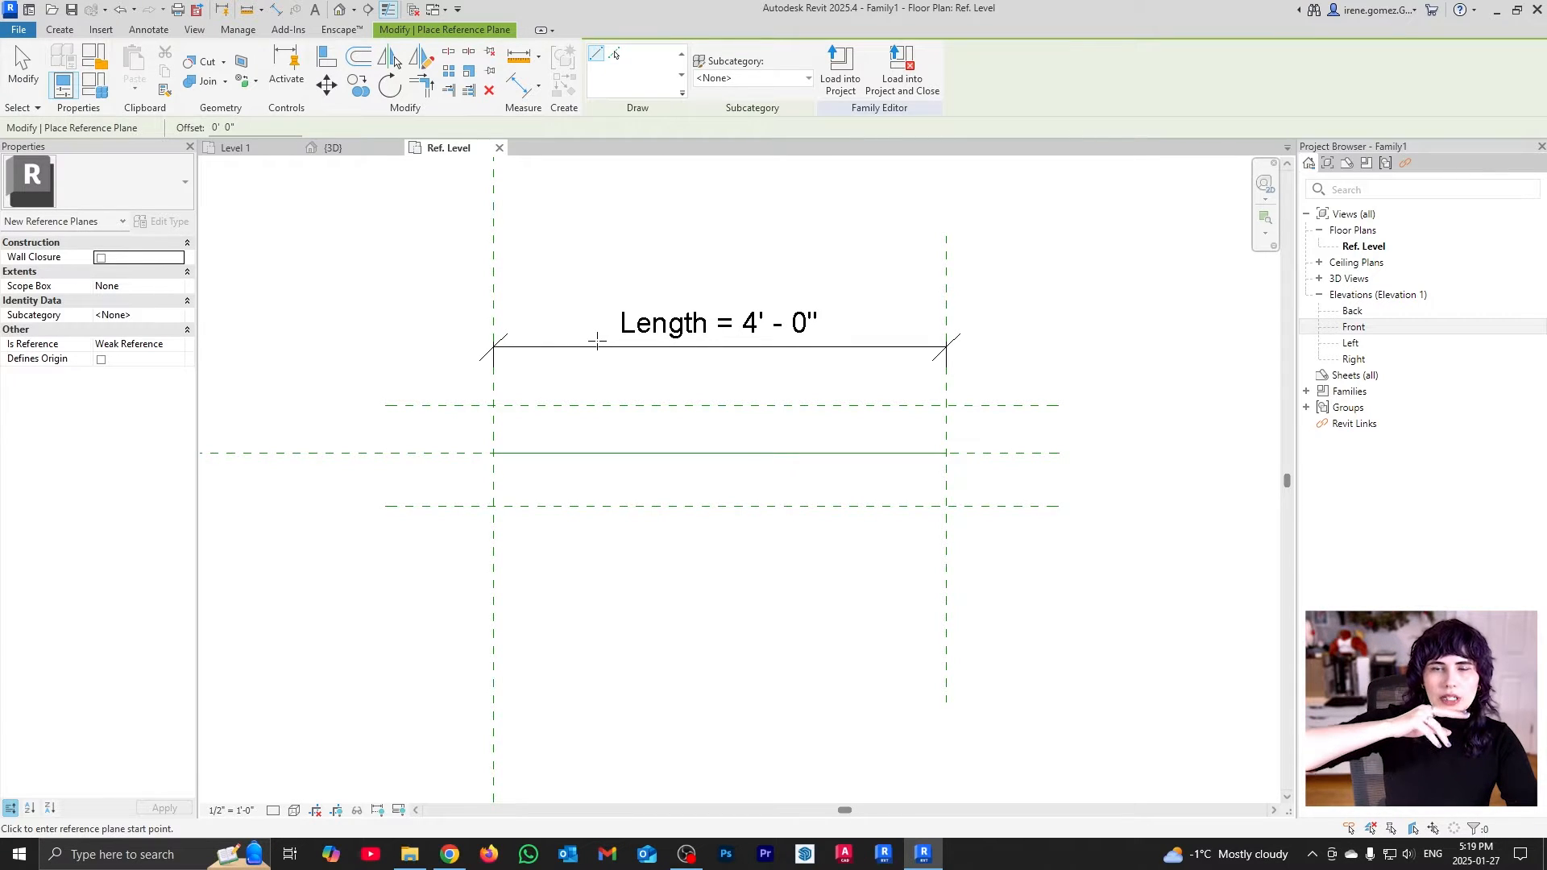
click(521, 235)
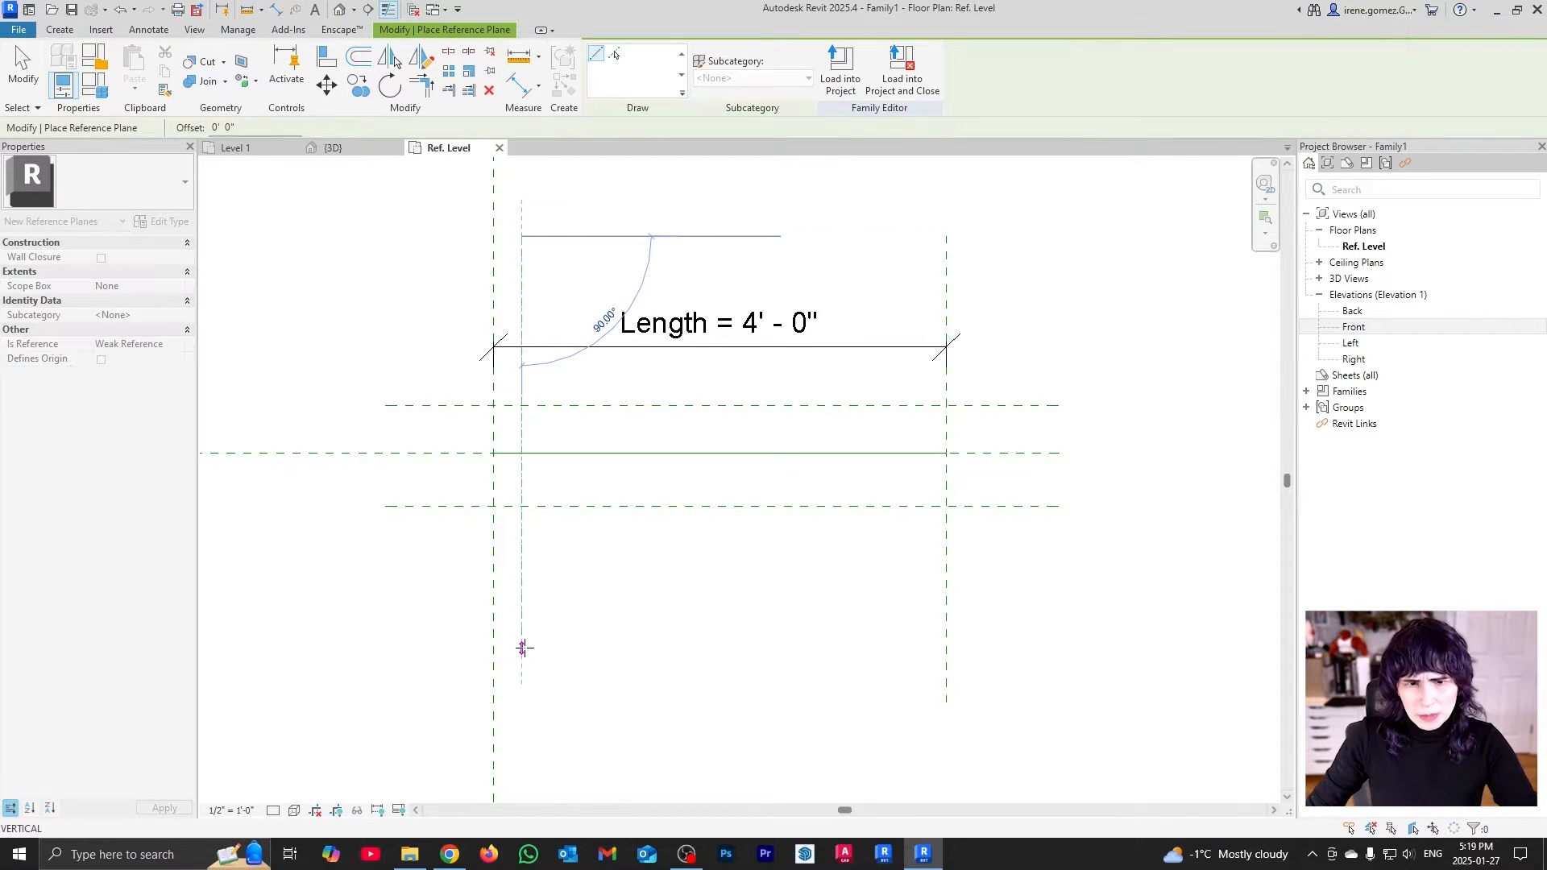
click(521, 645)
click(548, 237)
click(551, 645)
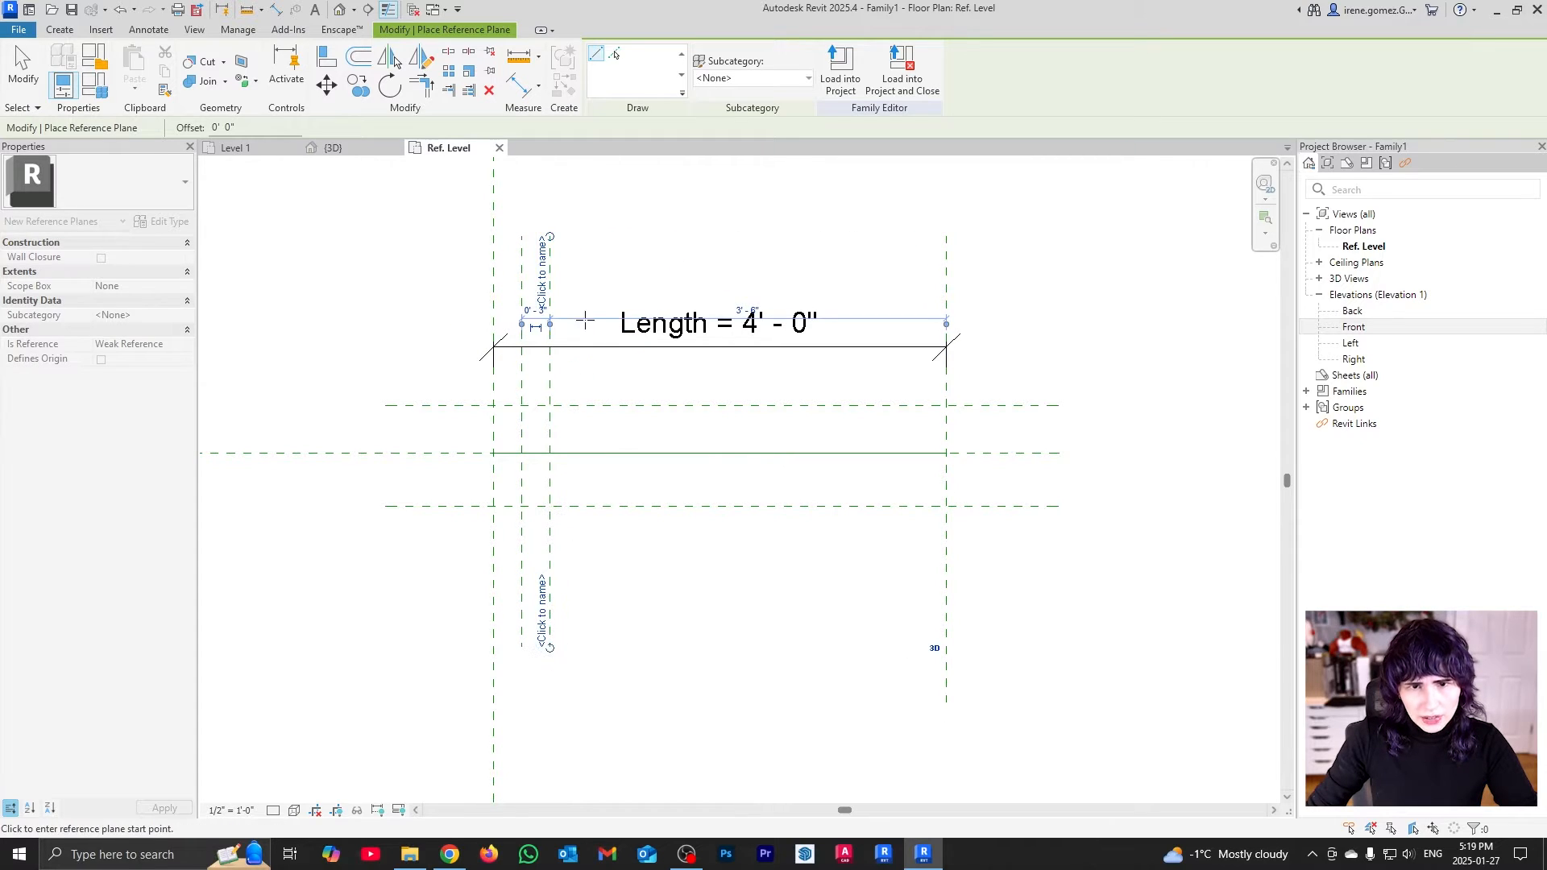
click(569, 236)
click(569, 632)
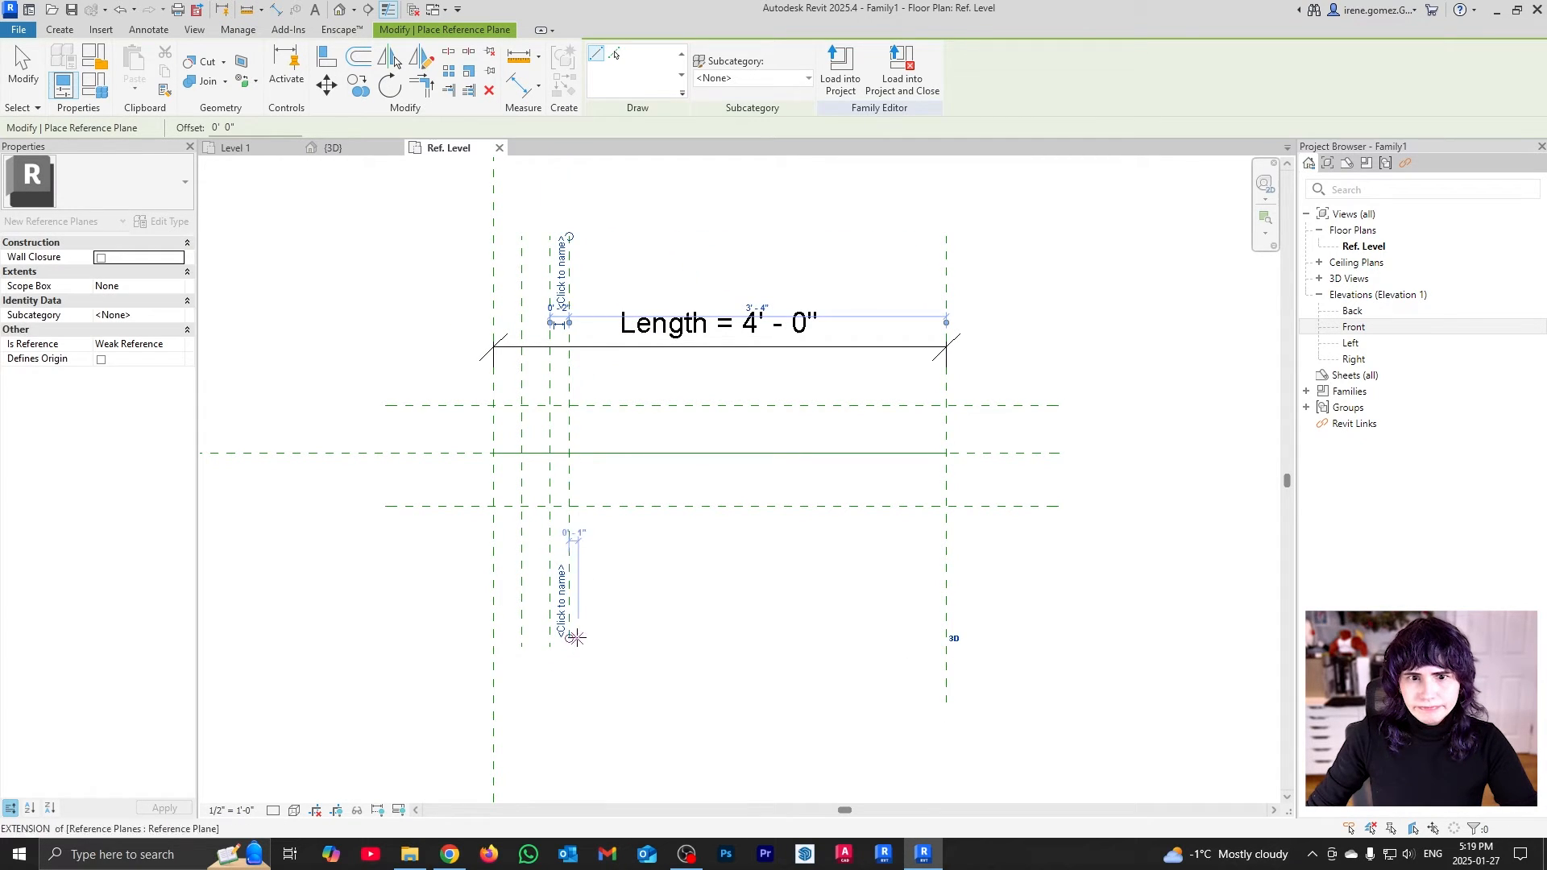
click(587, 236)
click(588, 628)
click(616, 236)
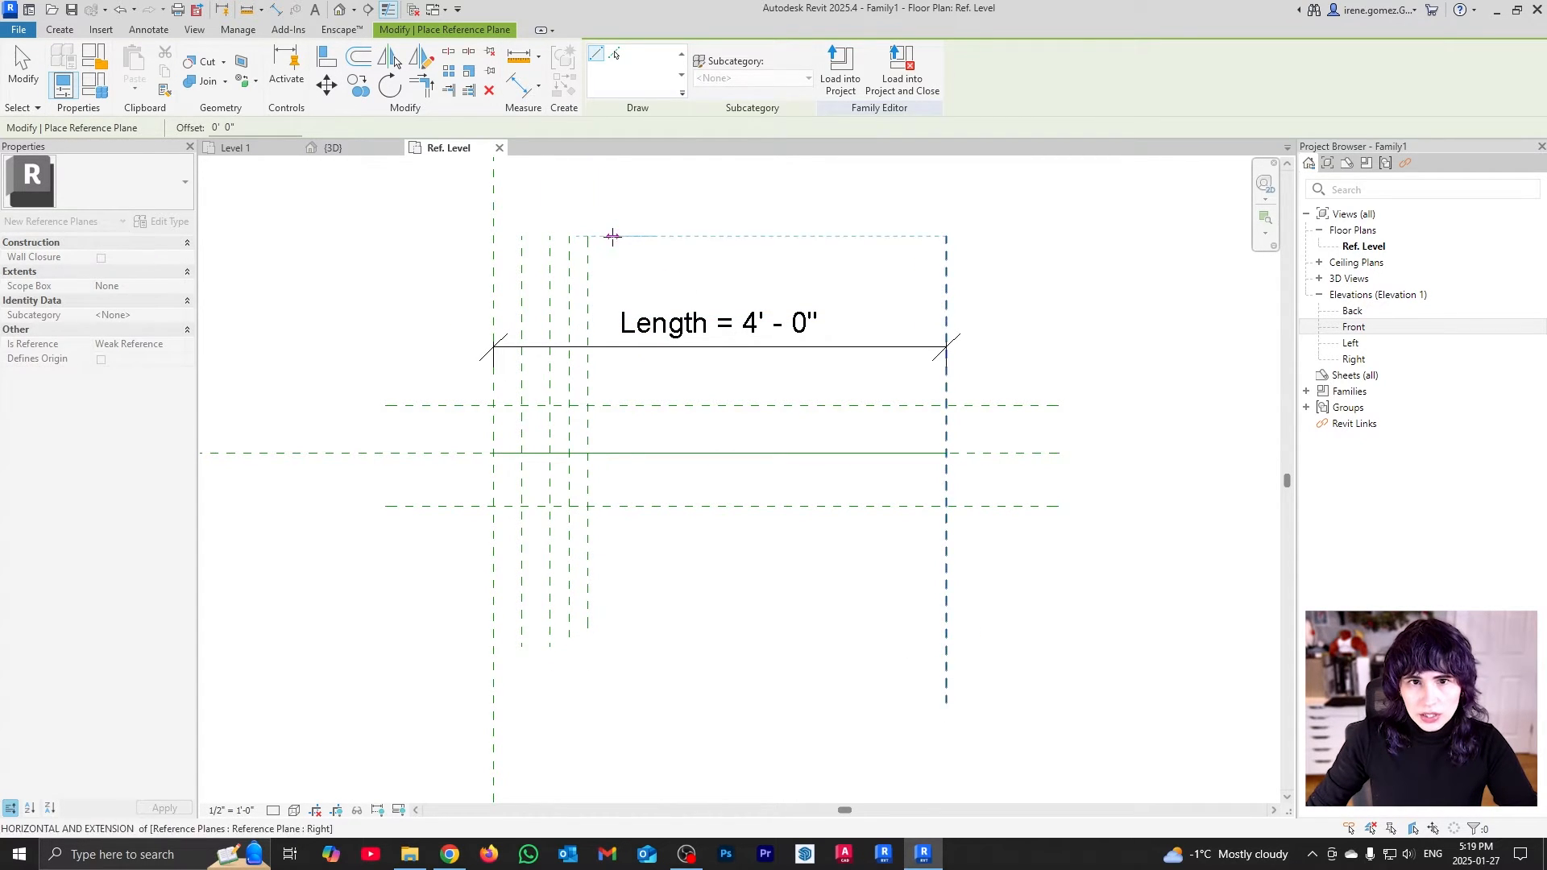
click(616, 632)
click(644, 236)
click(644, 629)
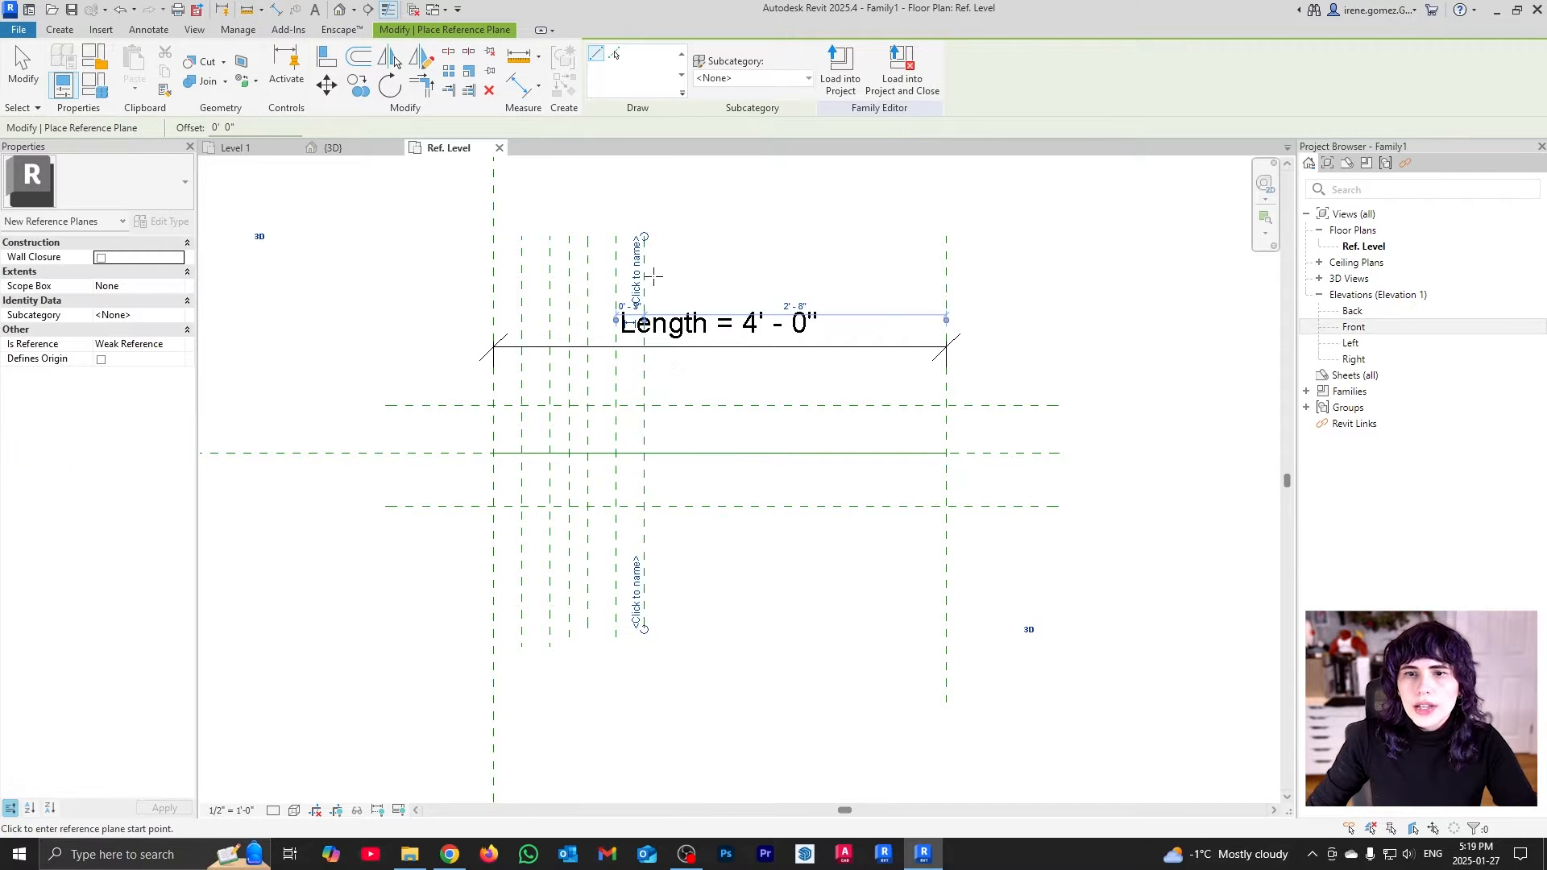
click(664, 236)
click(664, 629)
click(690, 230)
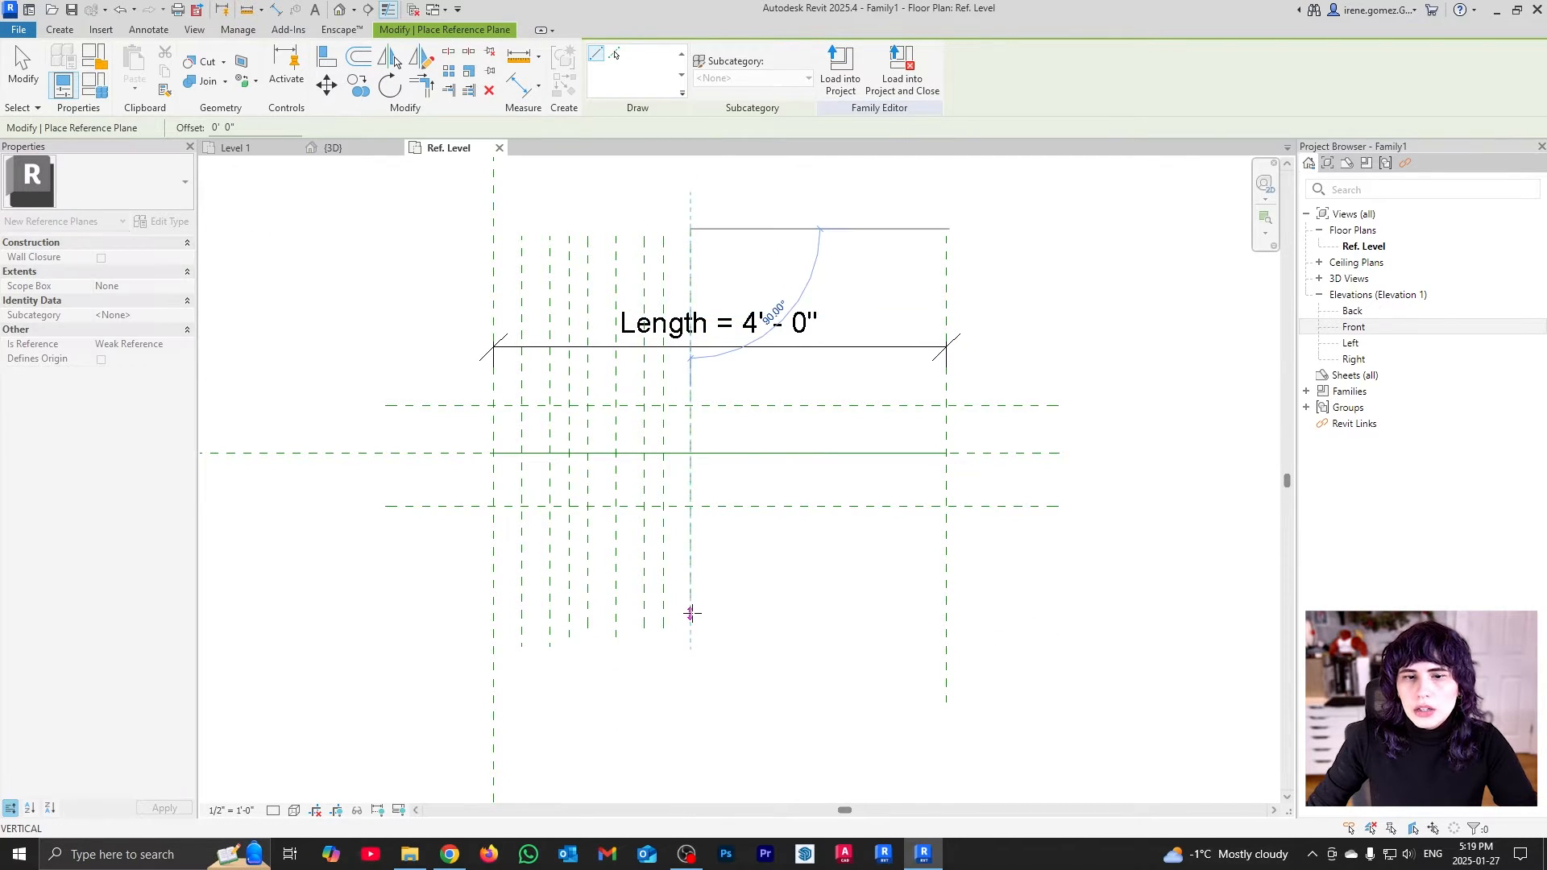
click(691, 644)
key(Escape)
key(Escape)
Copy the eight vertical reference planes twice along the length, and delete the copies that lie beyond the Right reference plane
drag(706, 277, 520, 240)
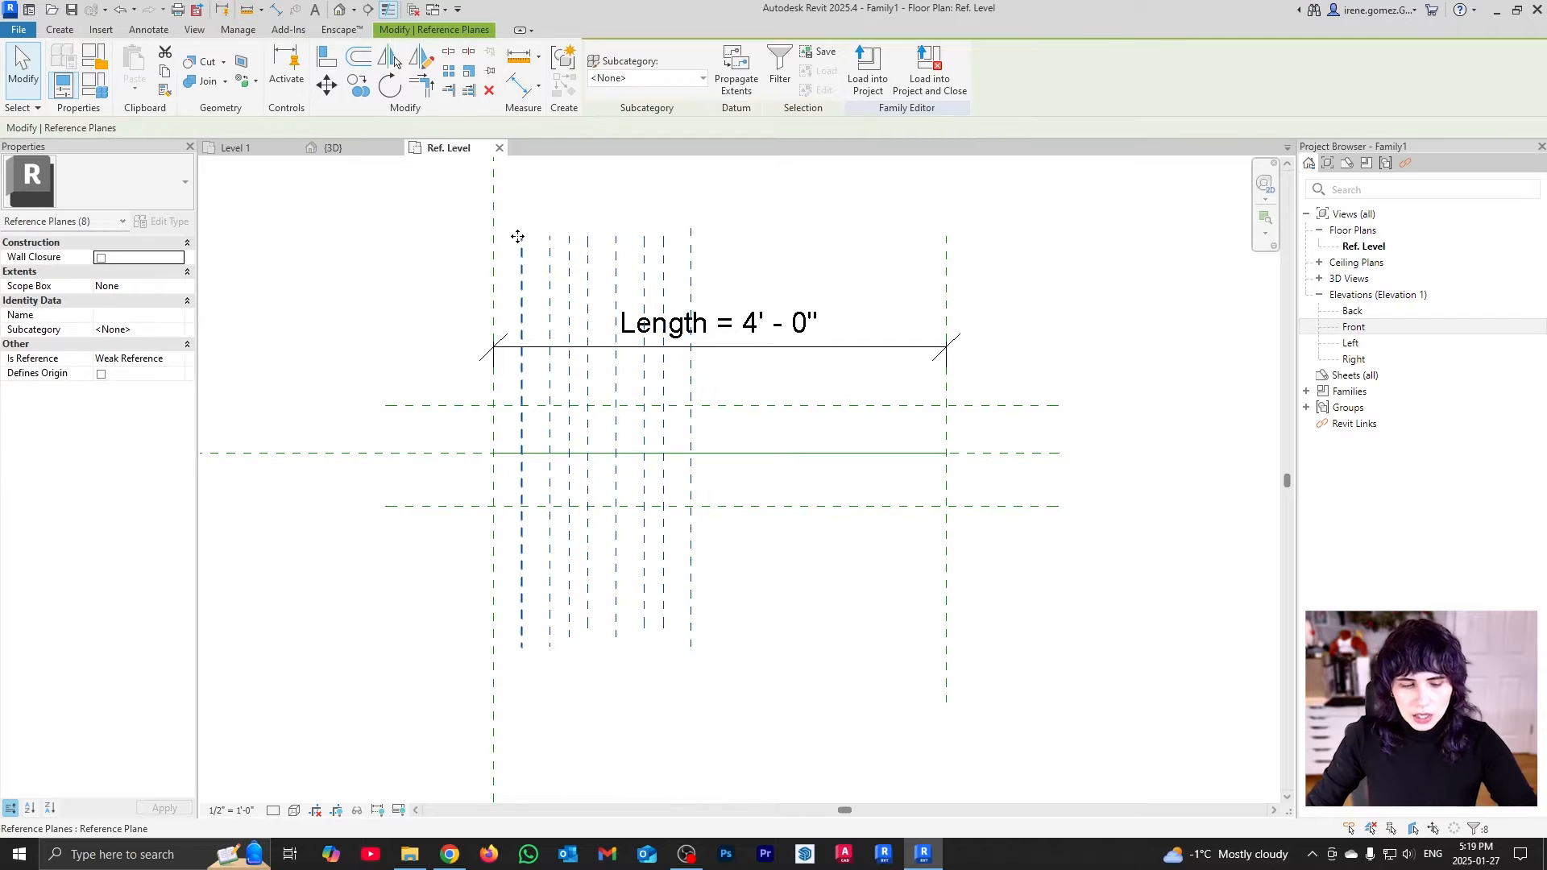
key(c)
key(o)
click(522, 198)
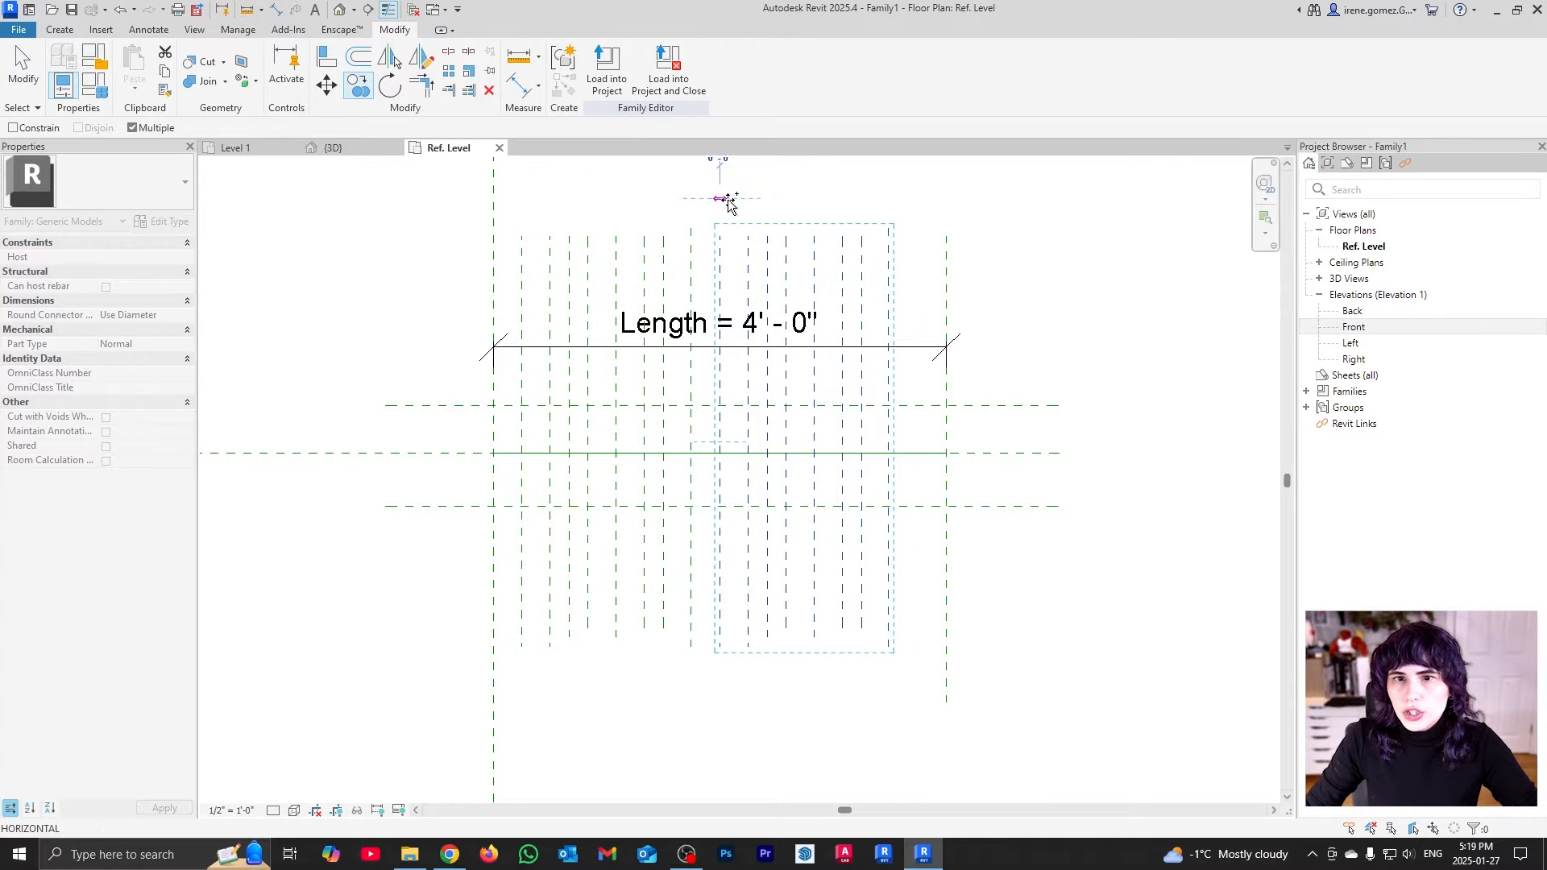
click(717, 197)
click(907, 199)
key(Escape)
key(Escape)
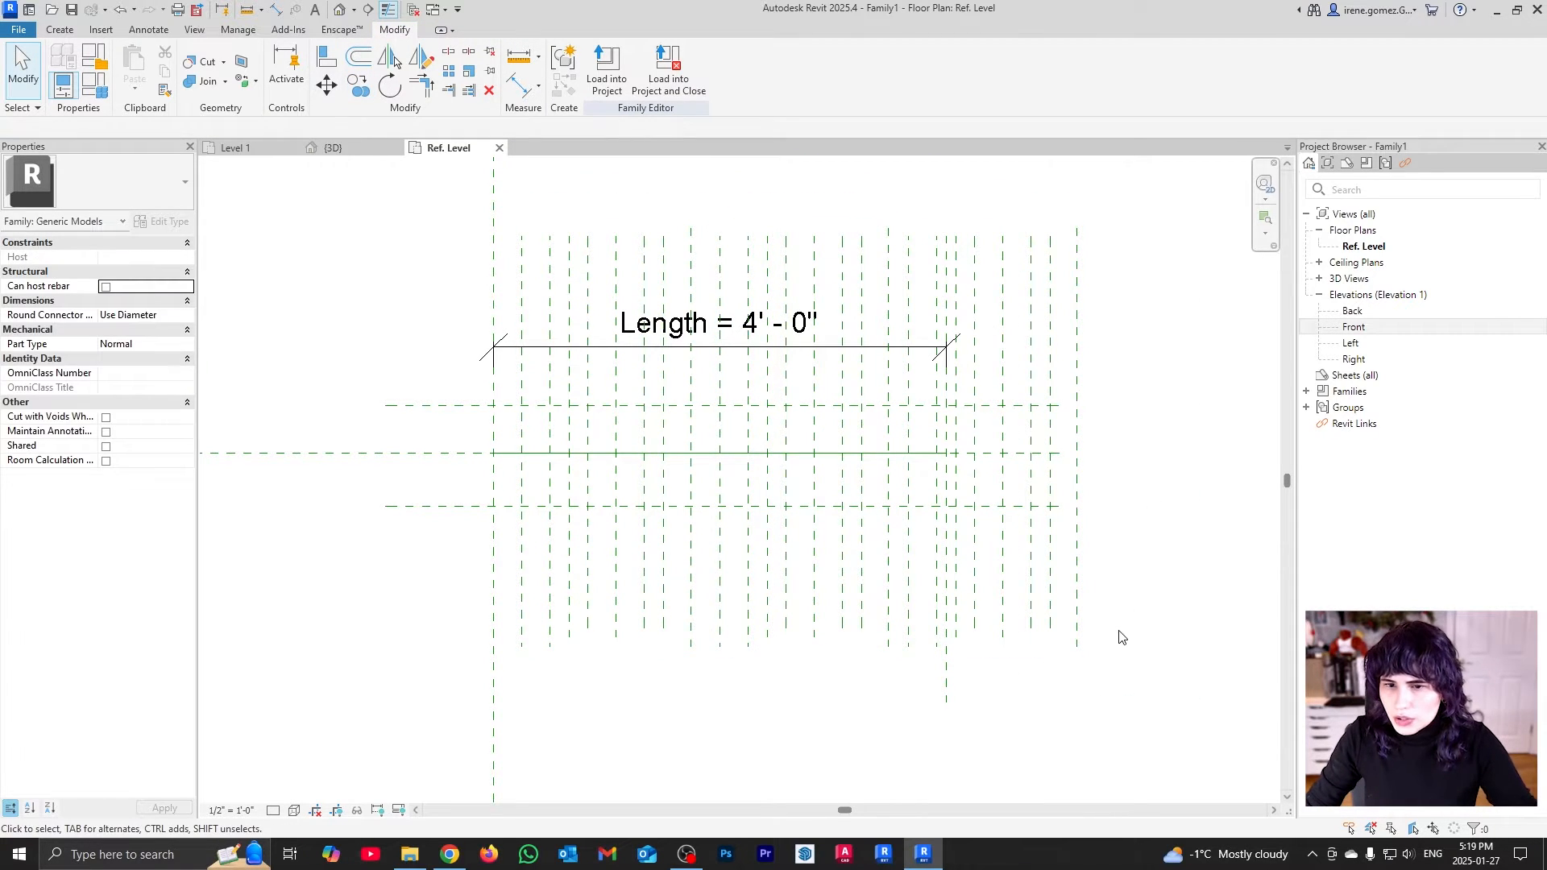
drag(1122, 637, 970, 569)
key(Delete)
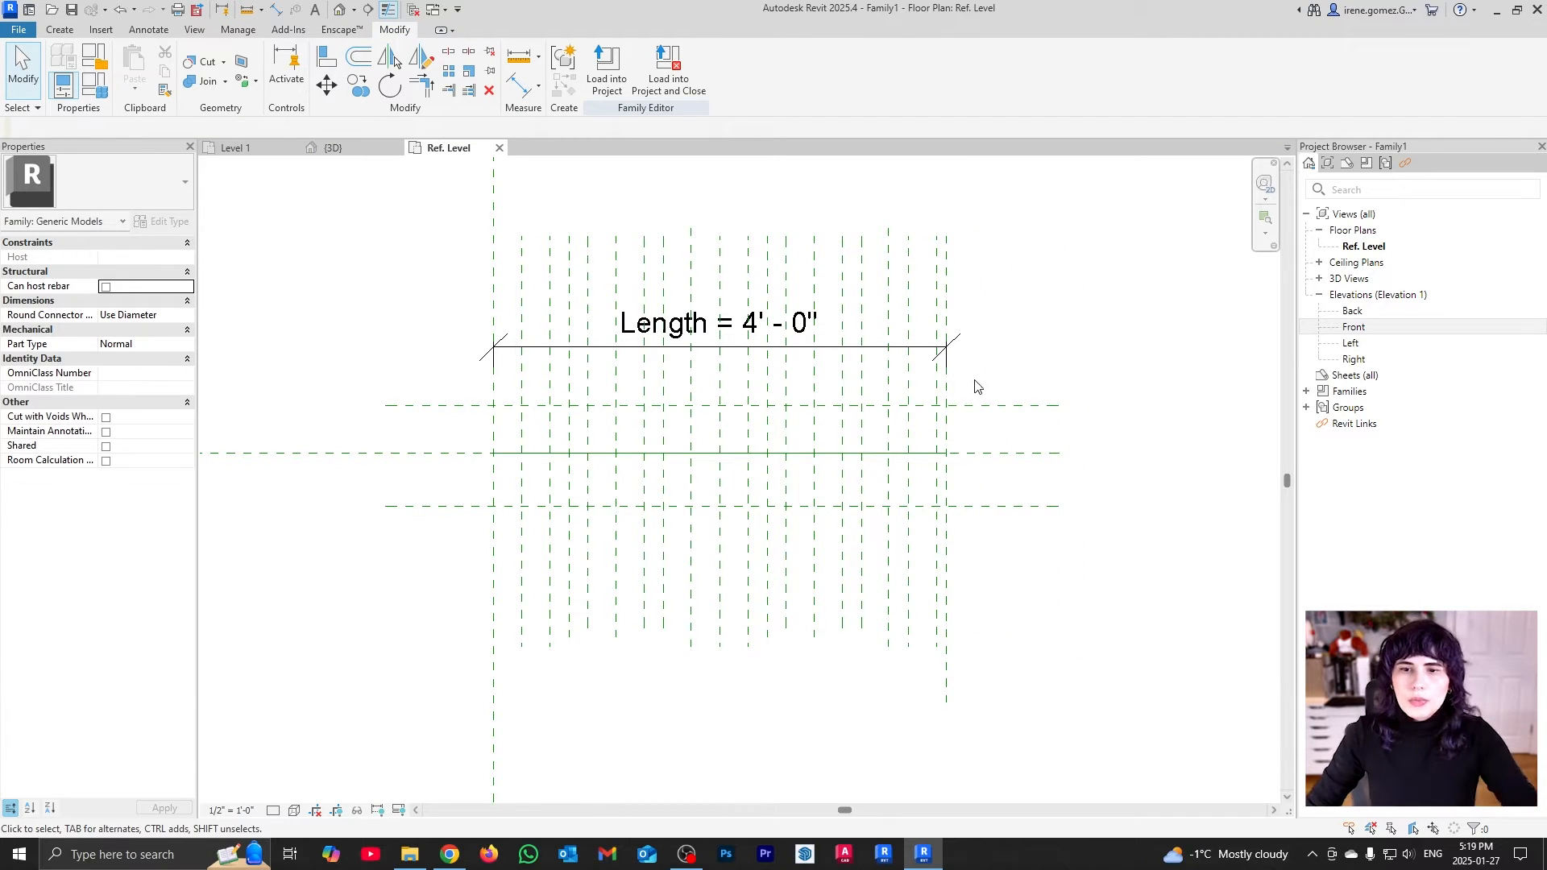
Draw a horizontal reference plane in the Front elevation, about 5' 3 7/16" above the Ref. Level
double_click(1394, 326)
key(r)
key(p)
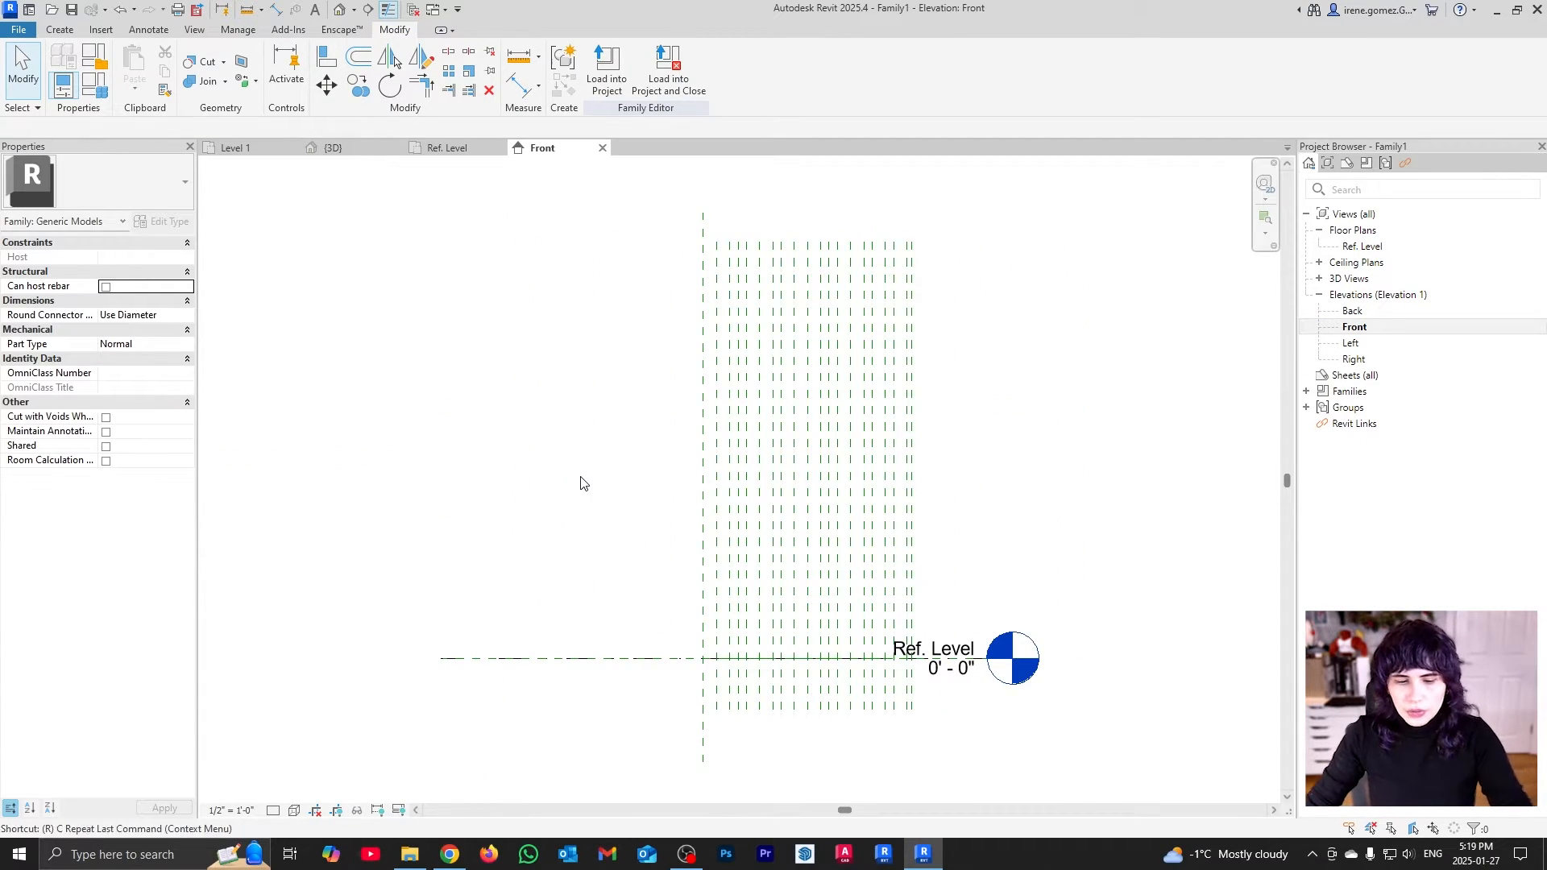
click(548, 384)
click(931, 383)
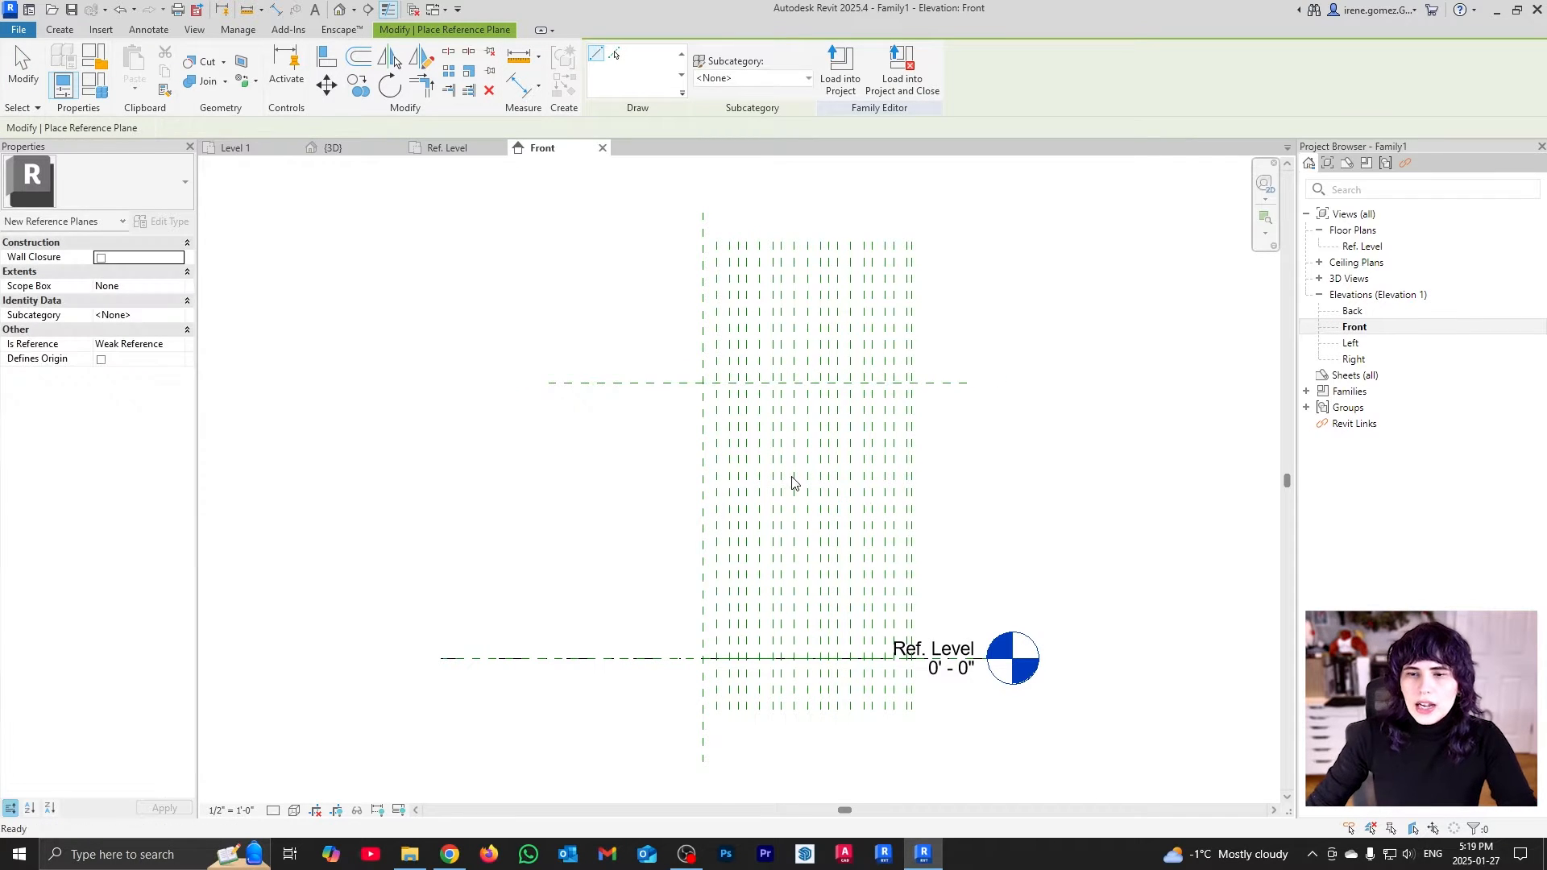
key(Escape)
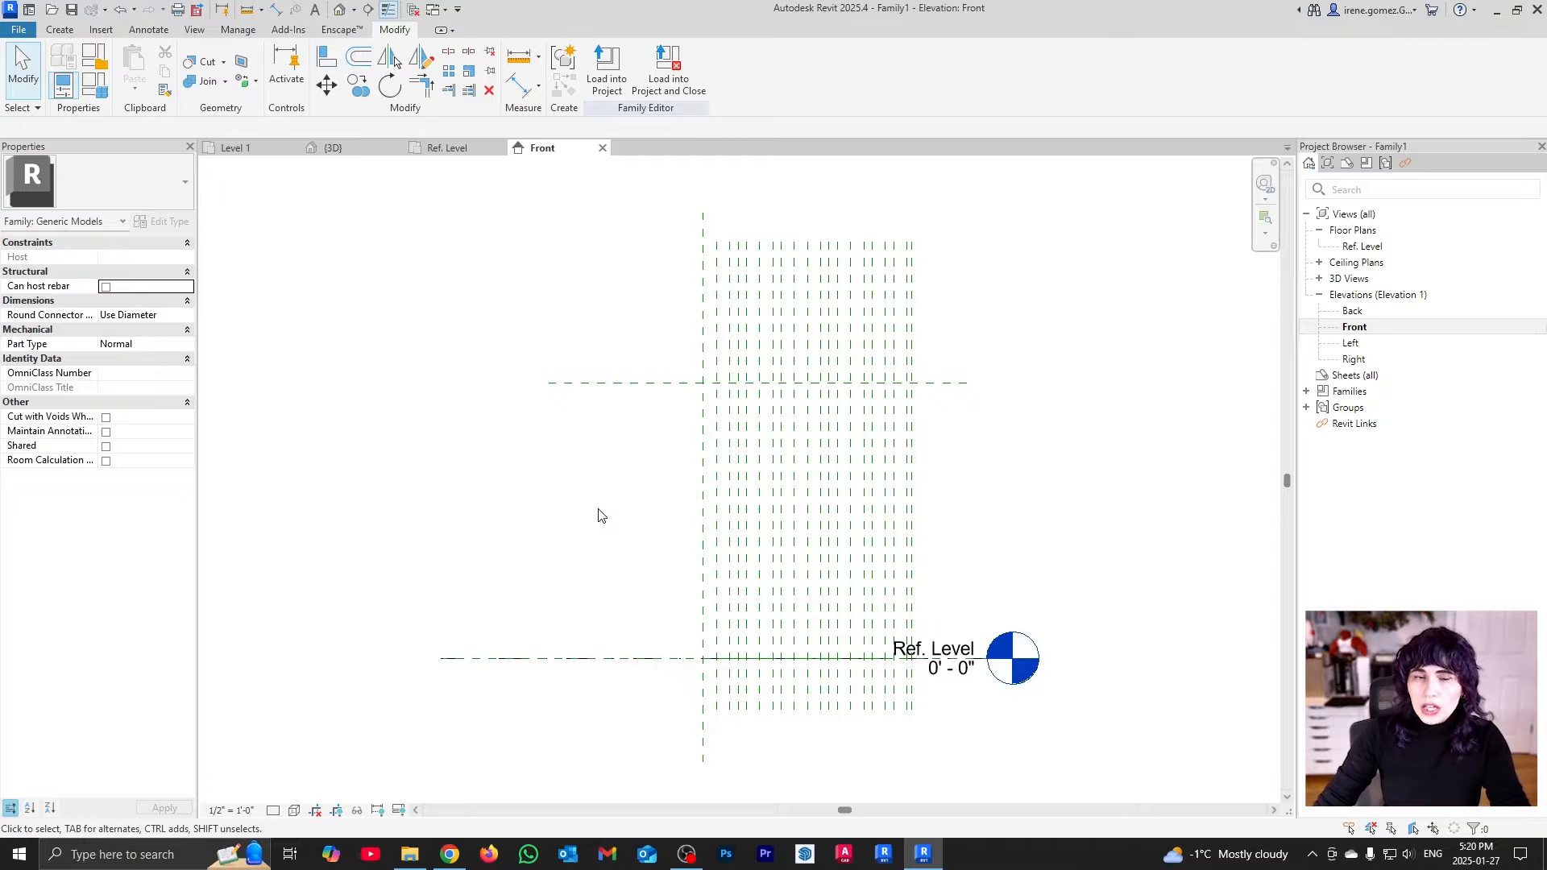
Dimension the height from the Ref. Level to the new horizontal reference plane in the Front elevation
key(d)
key(i)
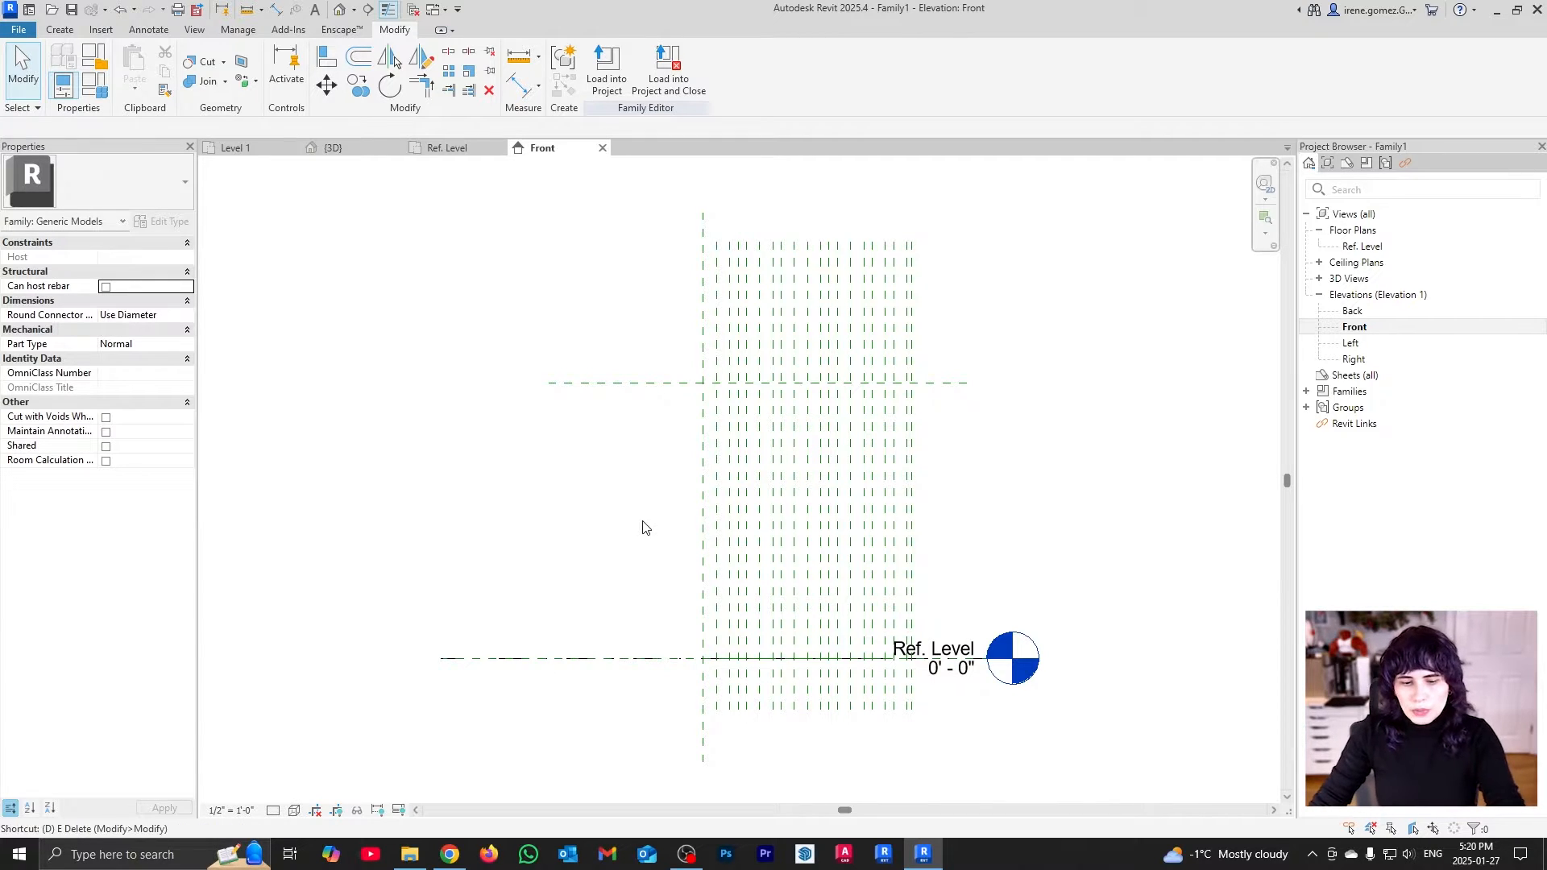
click(653, 657)
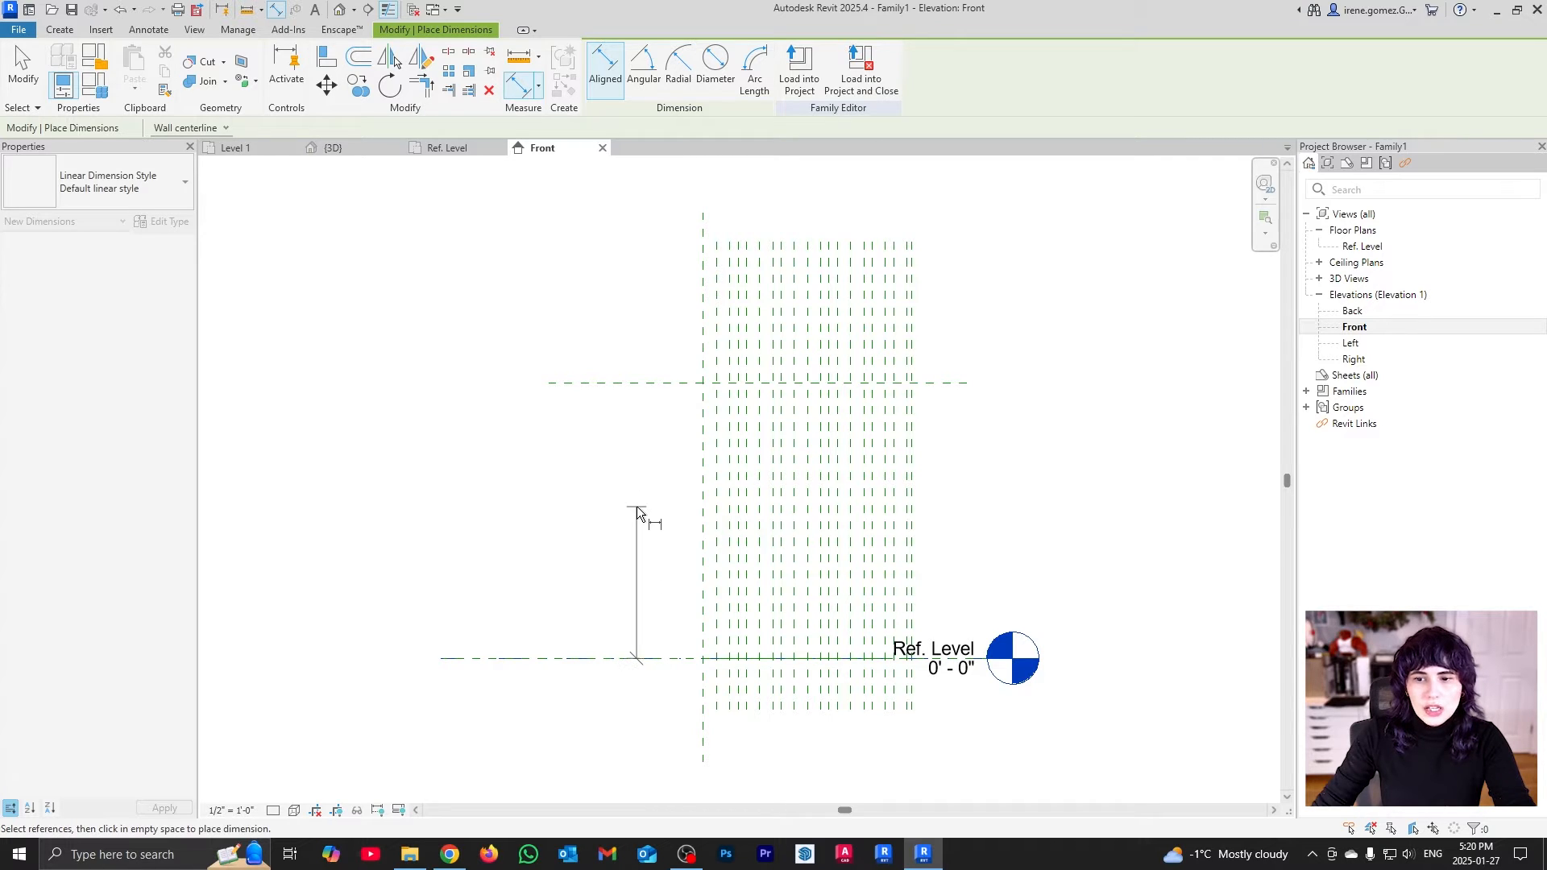
click(651, 382)
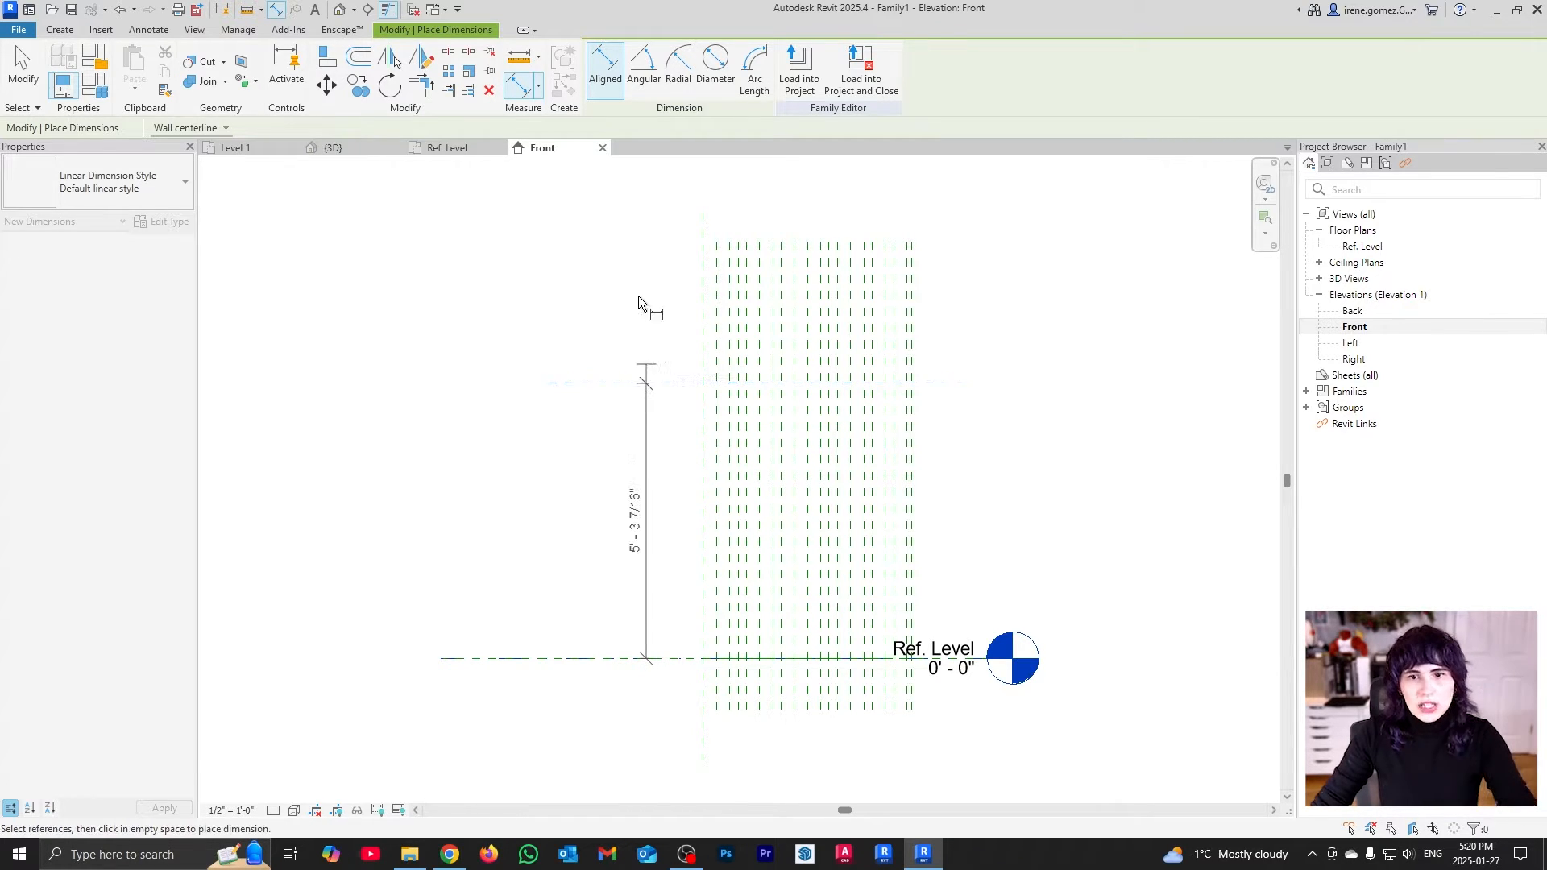
click(632, 235)
key(Escape)
Label the height dimension with a new instance family parameter named H
click(634, 456)
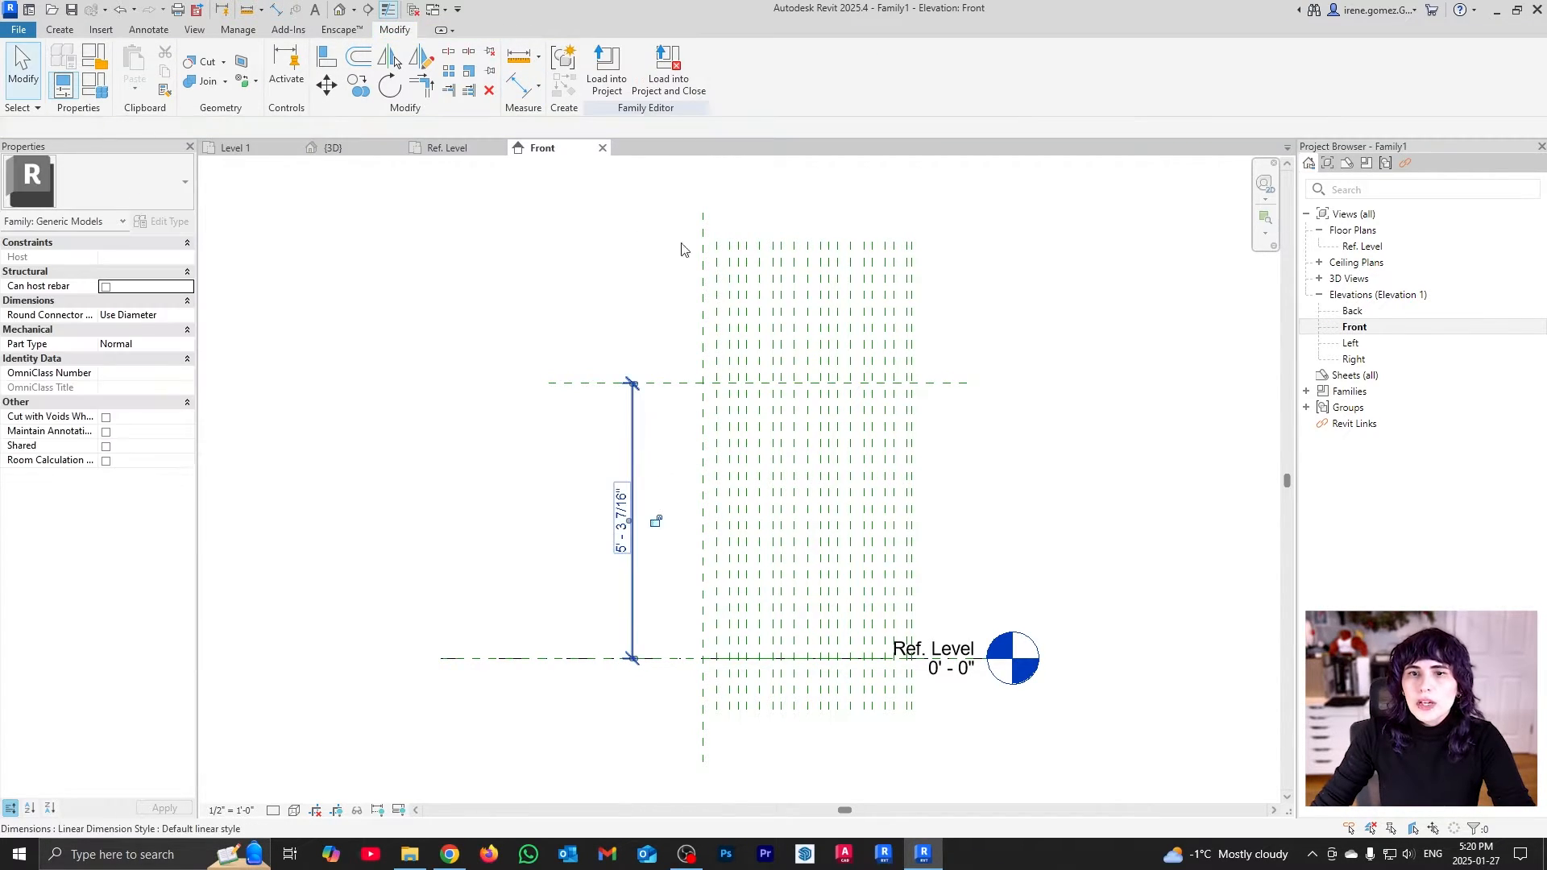
click(757, 70)
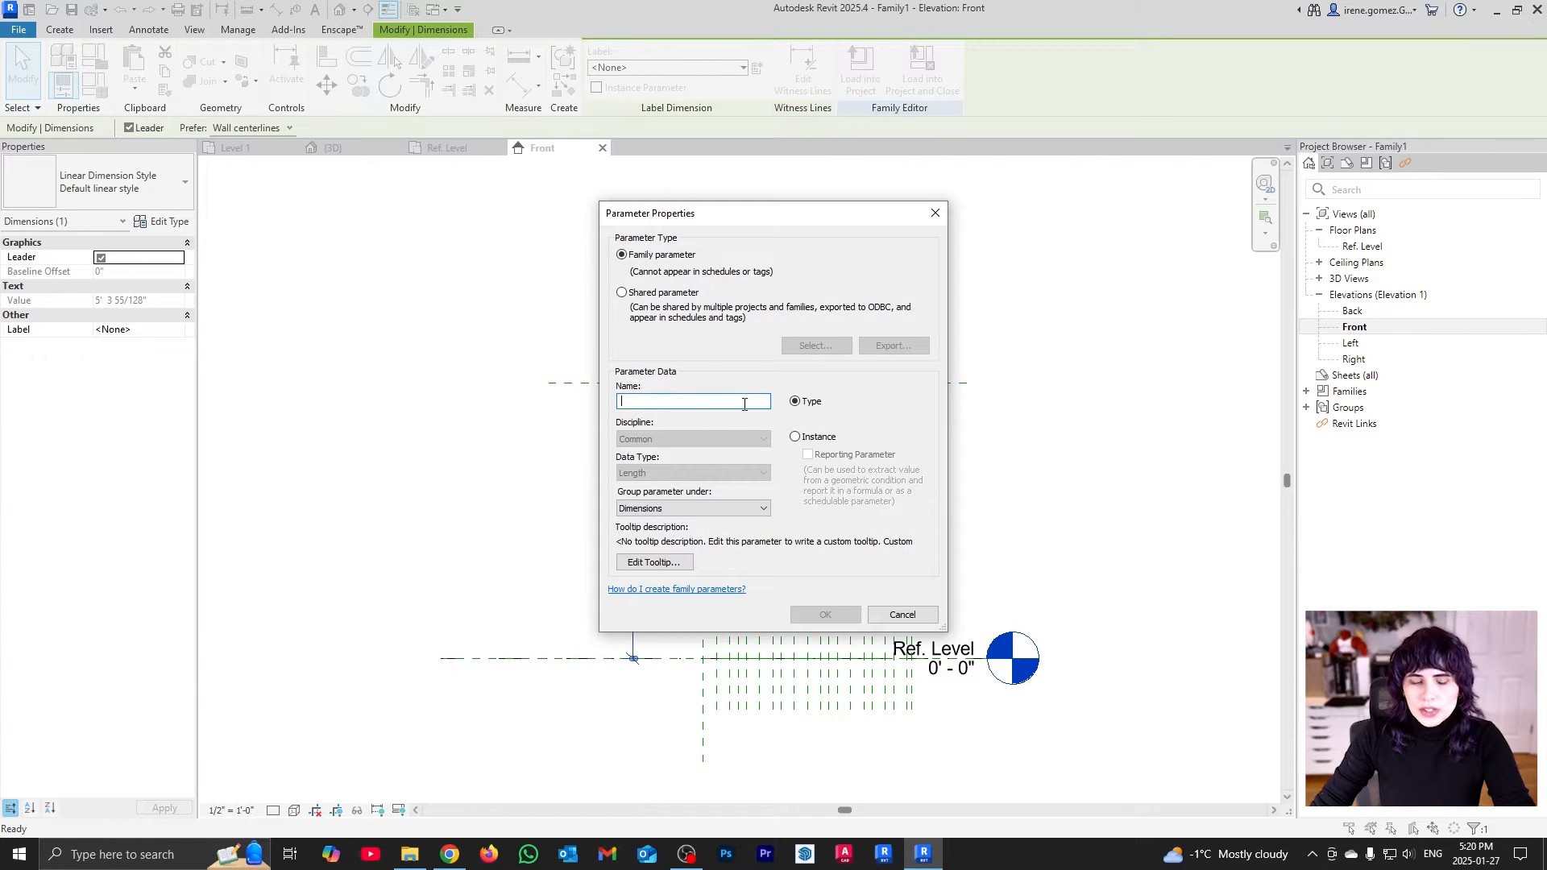
text(H)
click(795, 436)
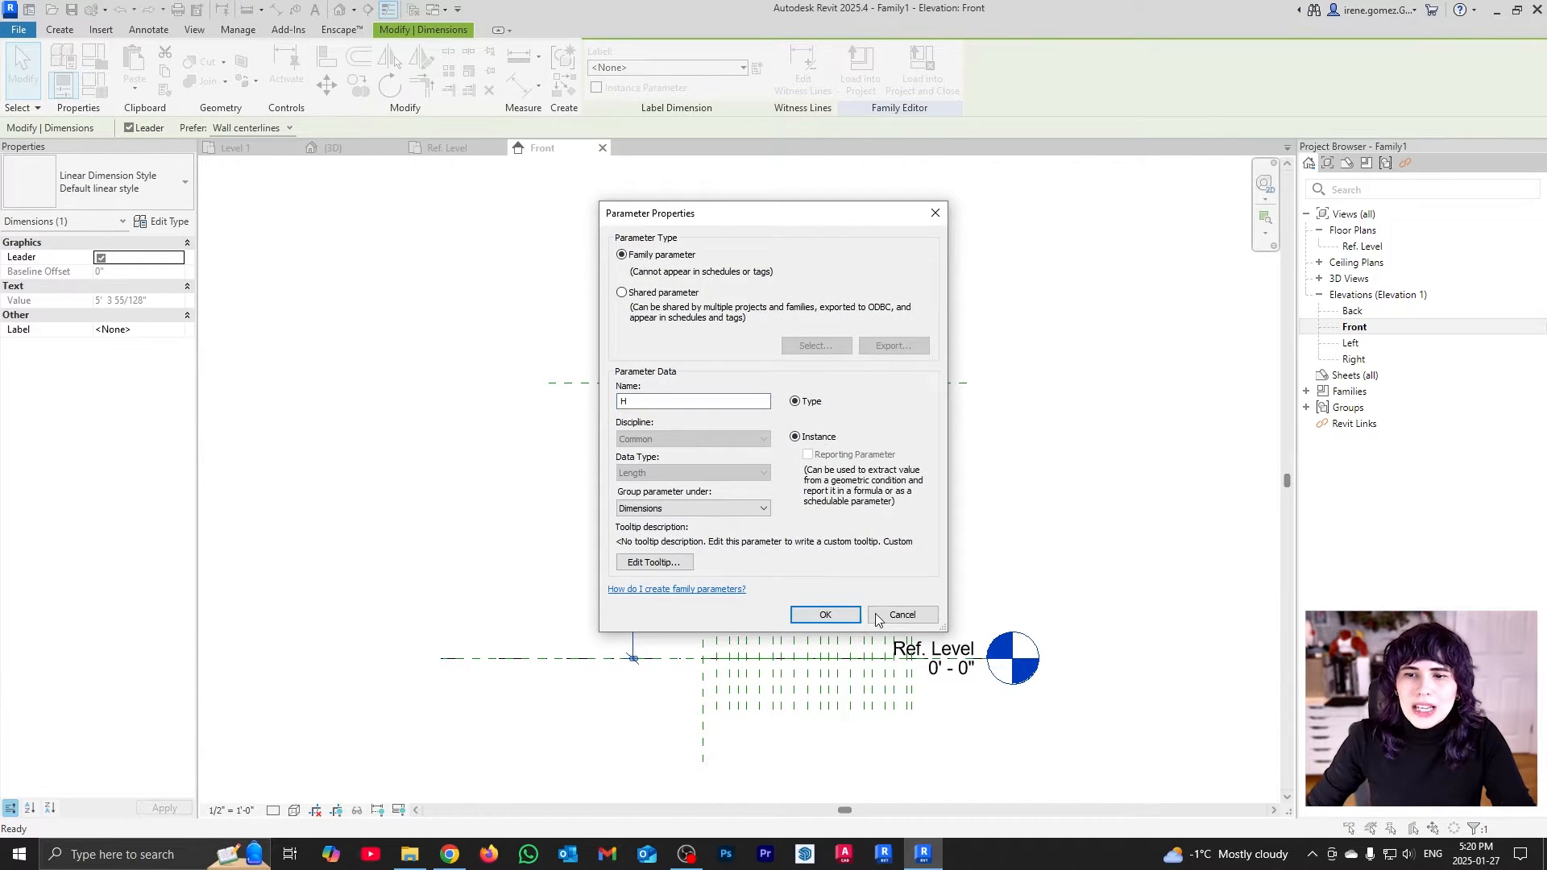
click(825, 614)
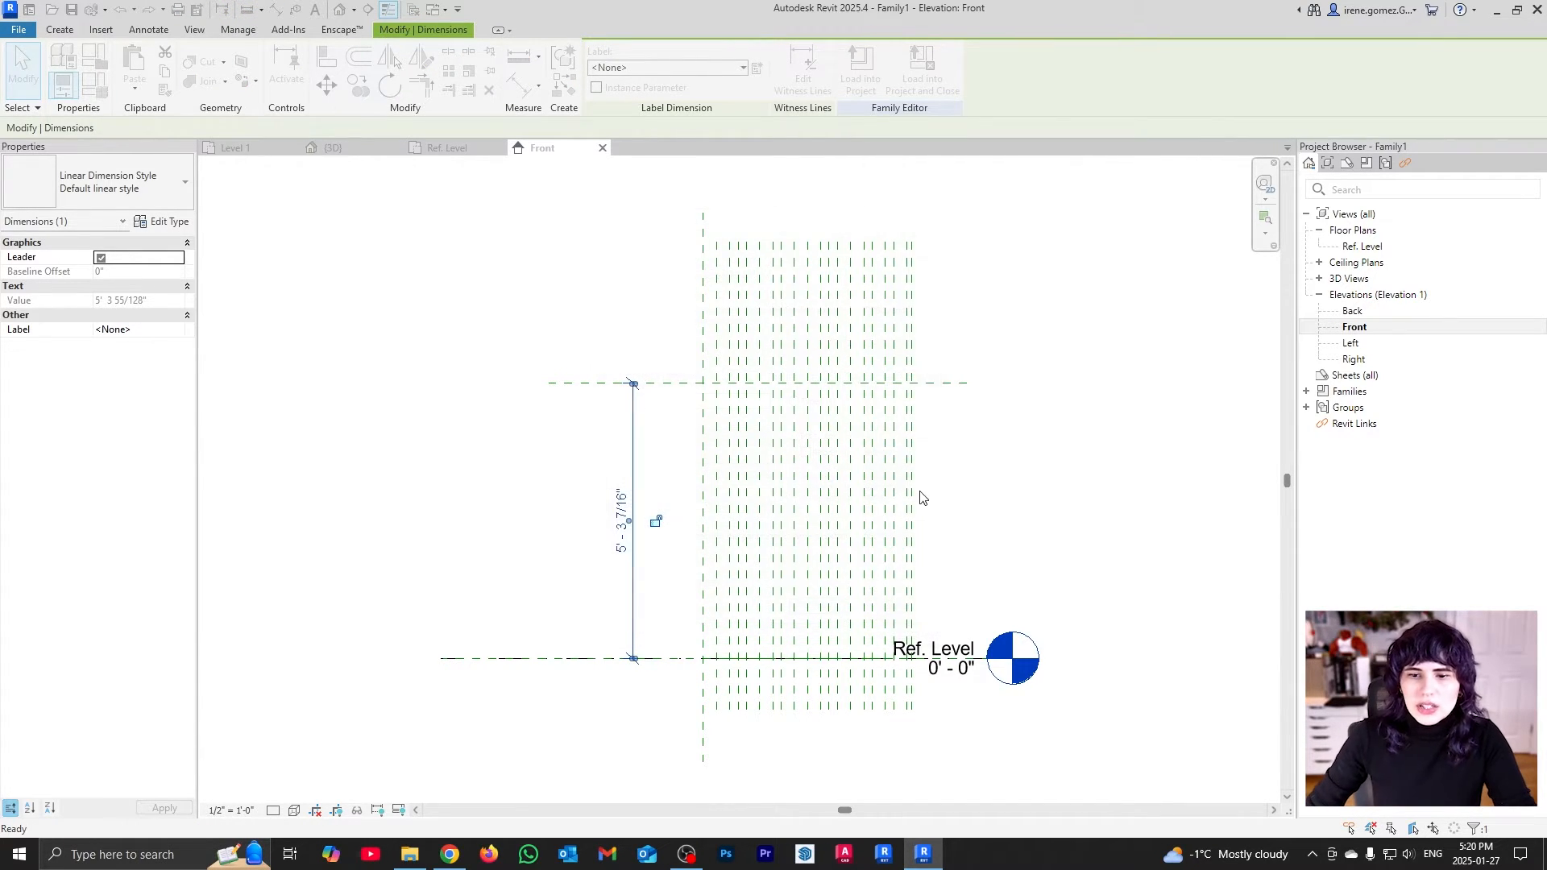
click(552, 313)
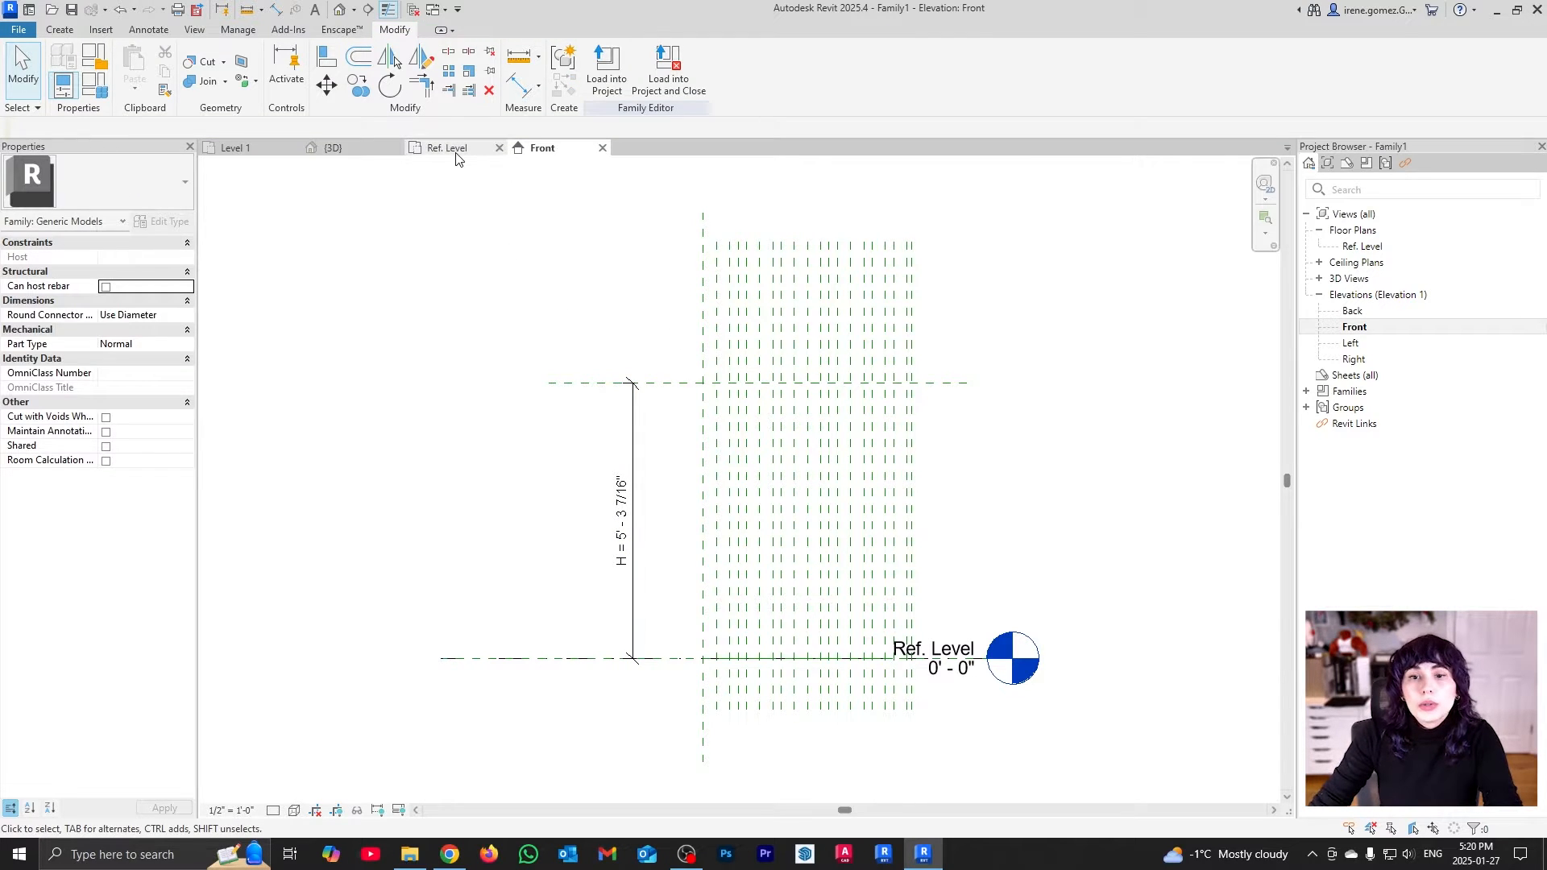
Set the H parameter to 10' in the family types and apply it
key(f)
key(t)
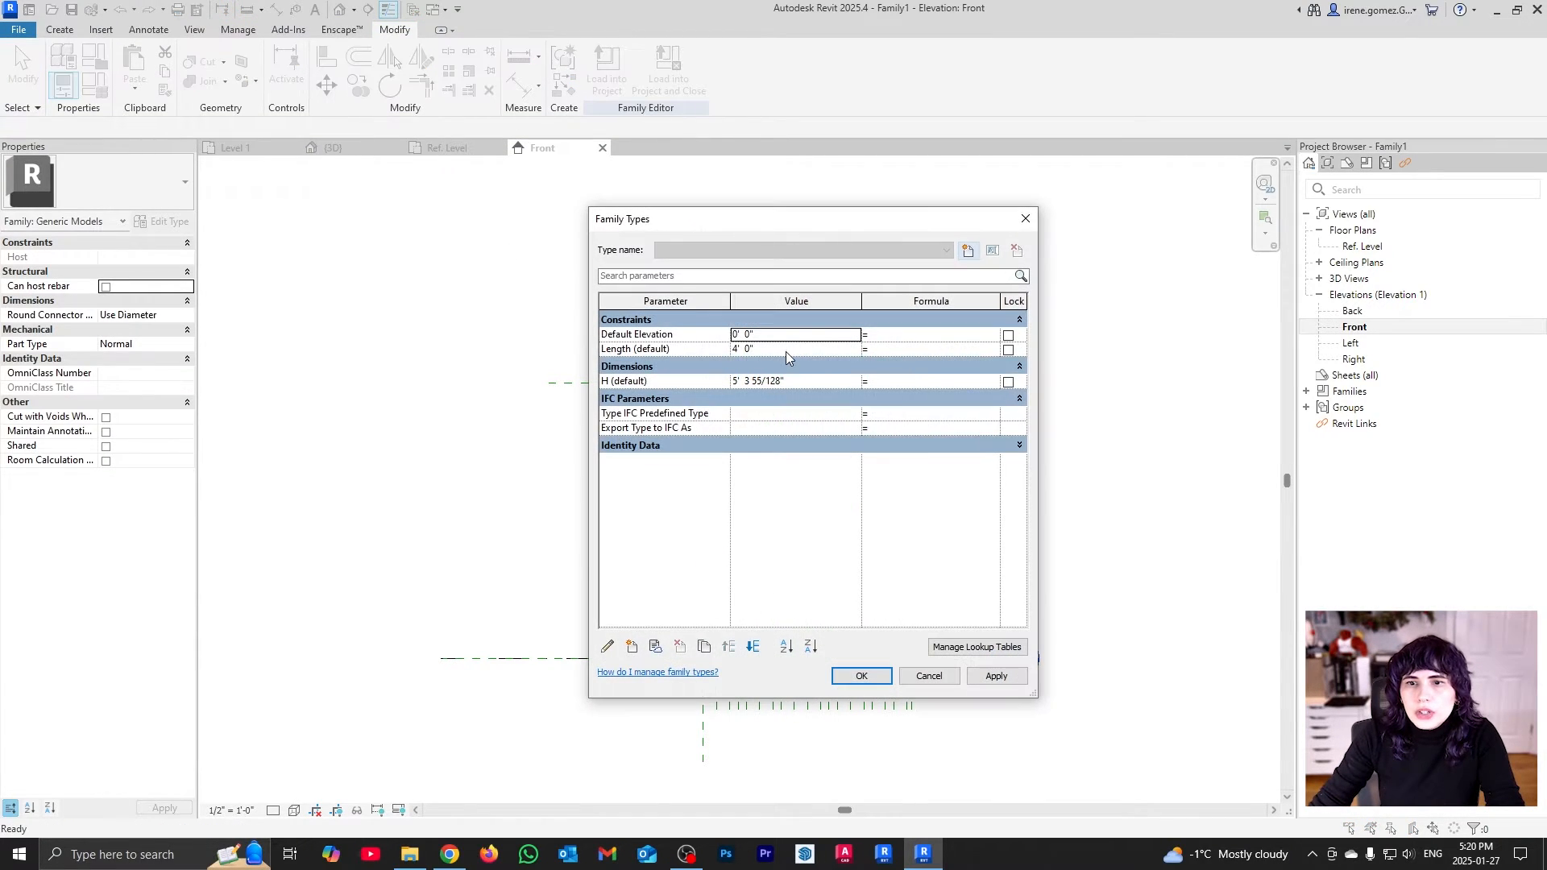
click(783, 350)
click(806, 381)
double_click(805, 381)
text(10)
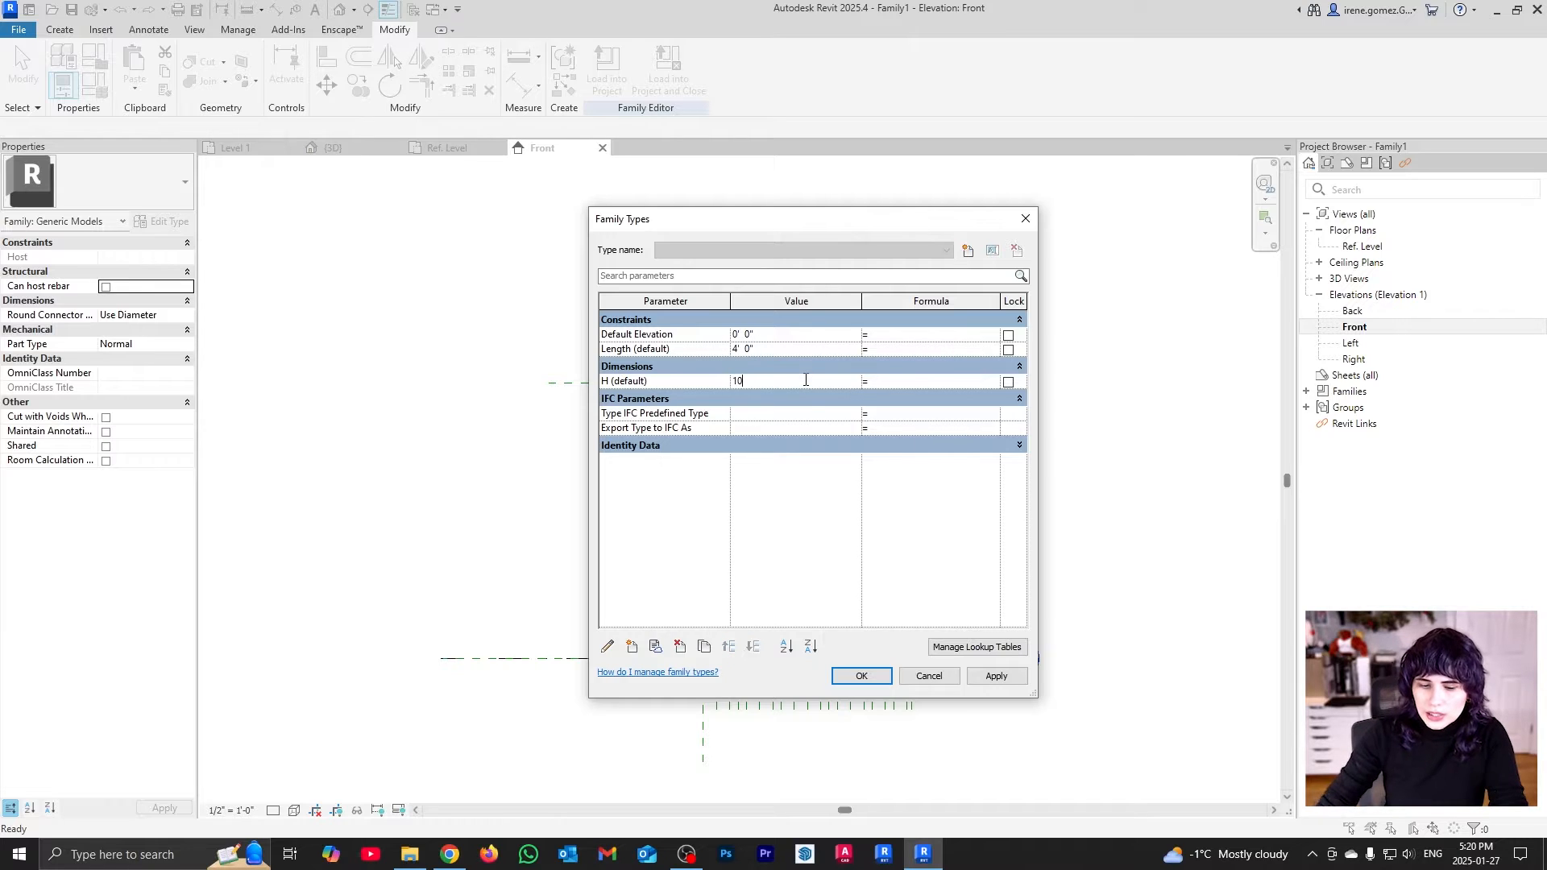
key(Tab)
click(998, 680)
click(862, 677)
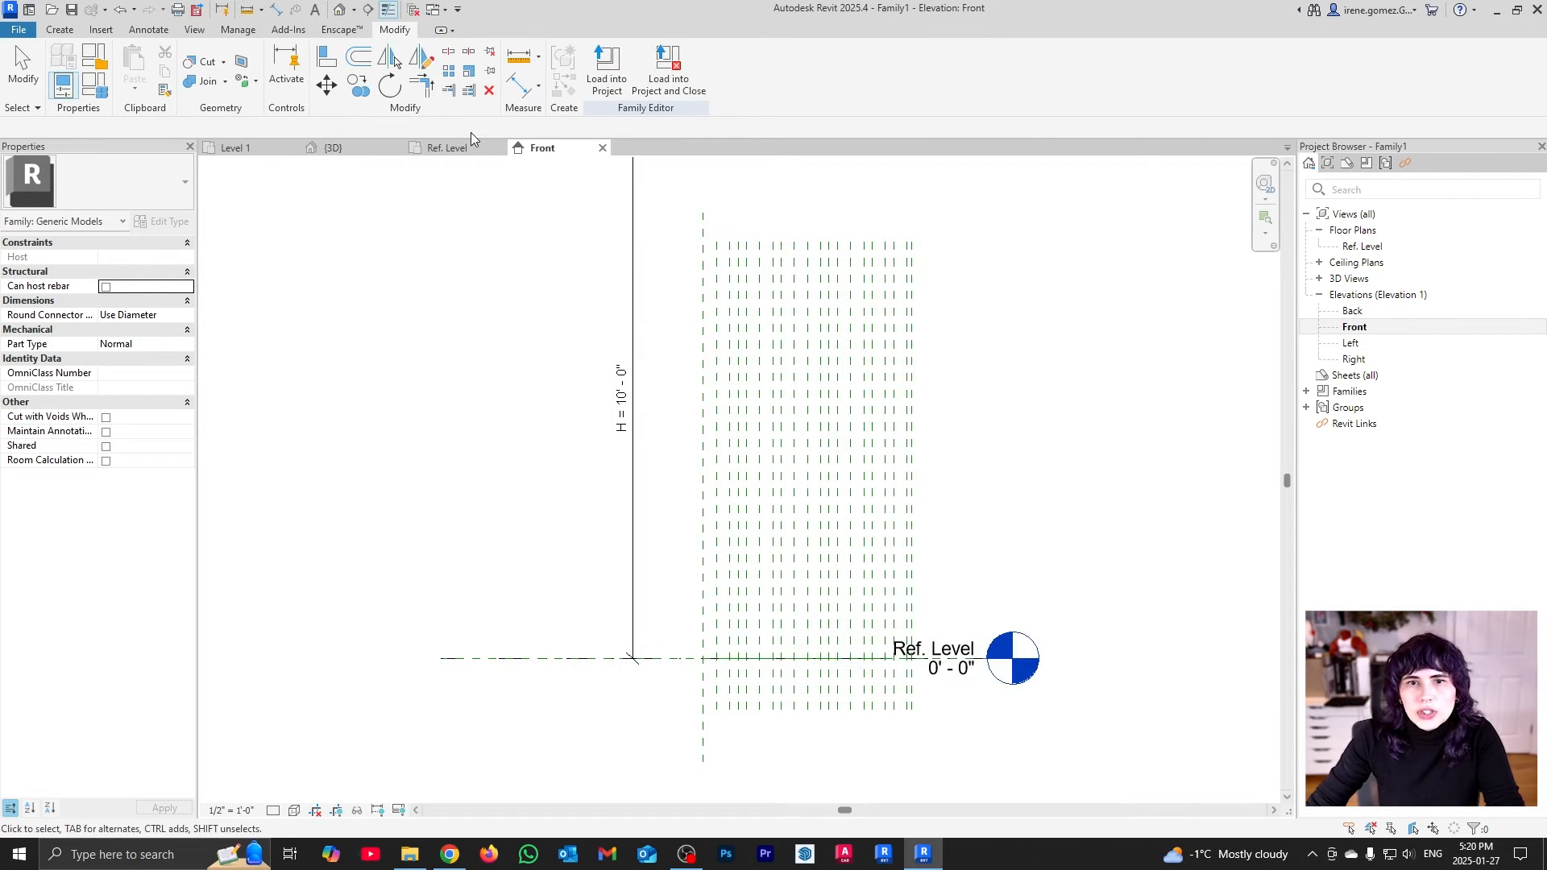
In the Ref. Level plan, set the horizontal reference planes below and above the center plane to 3" from it
click(450, 149)
scroll(425, 441, up, 2)
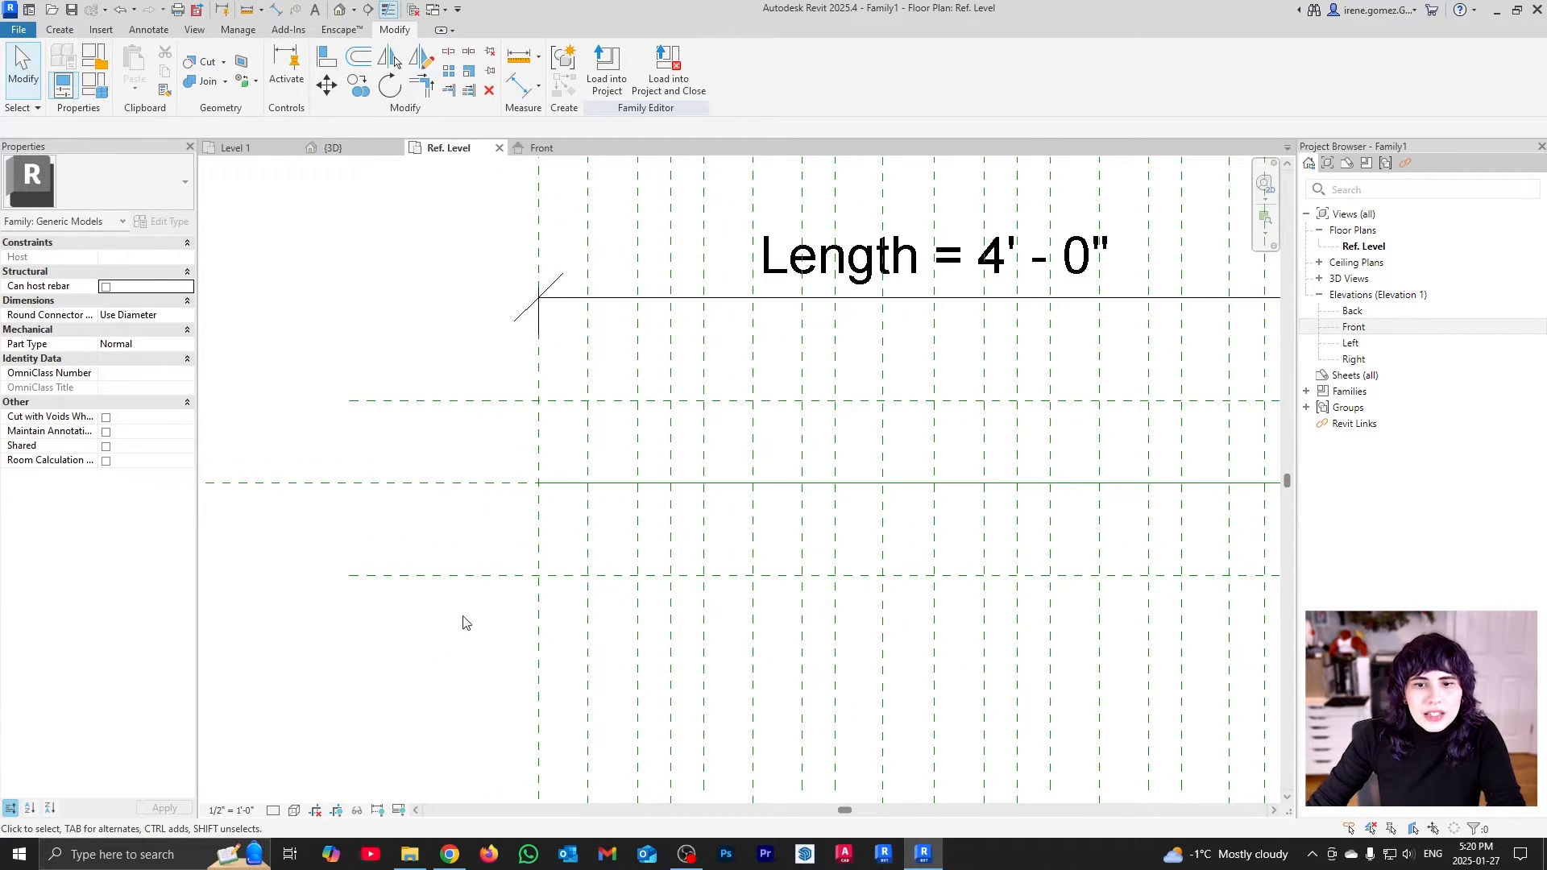
click(475, 576)
click(577, 529)
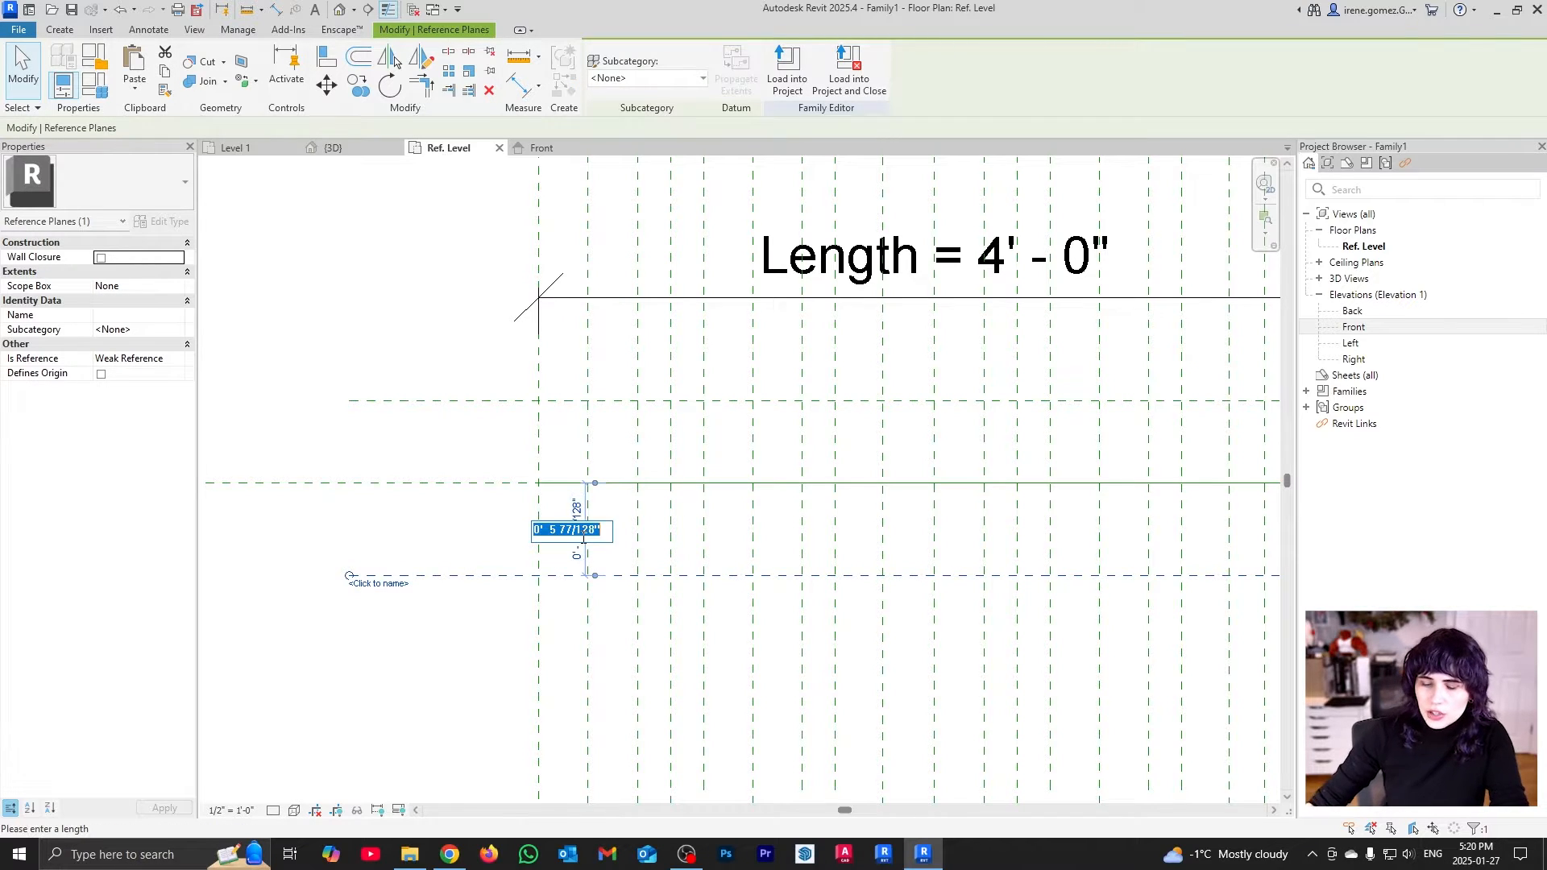
text(3)
key(Return)
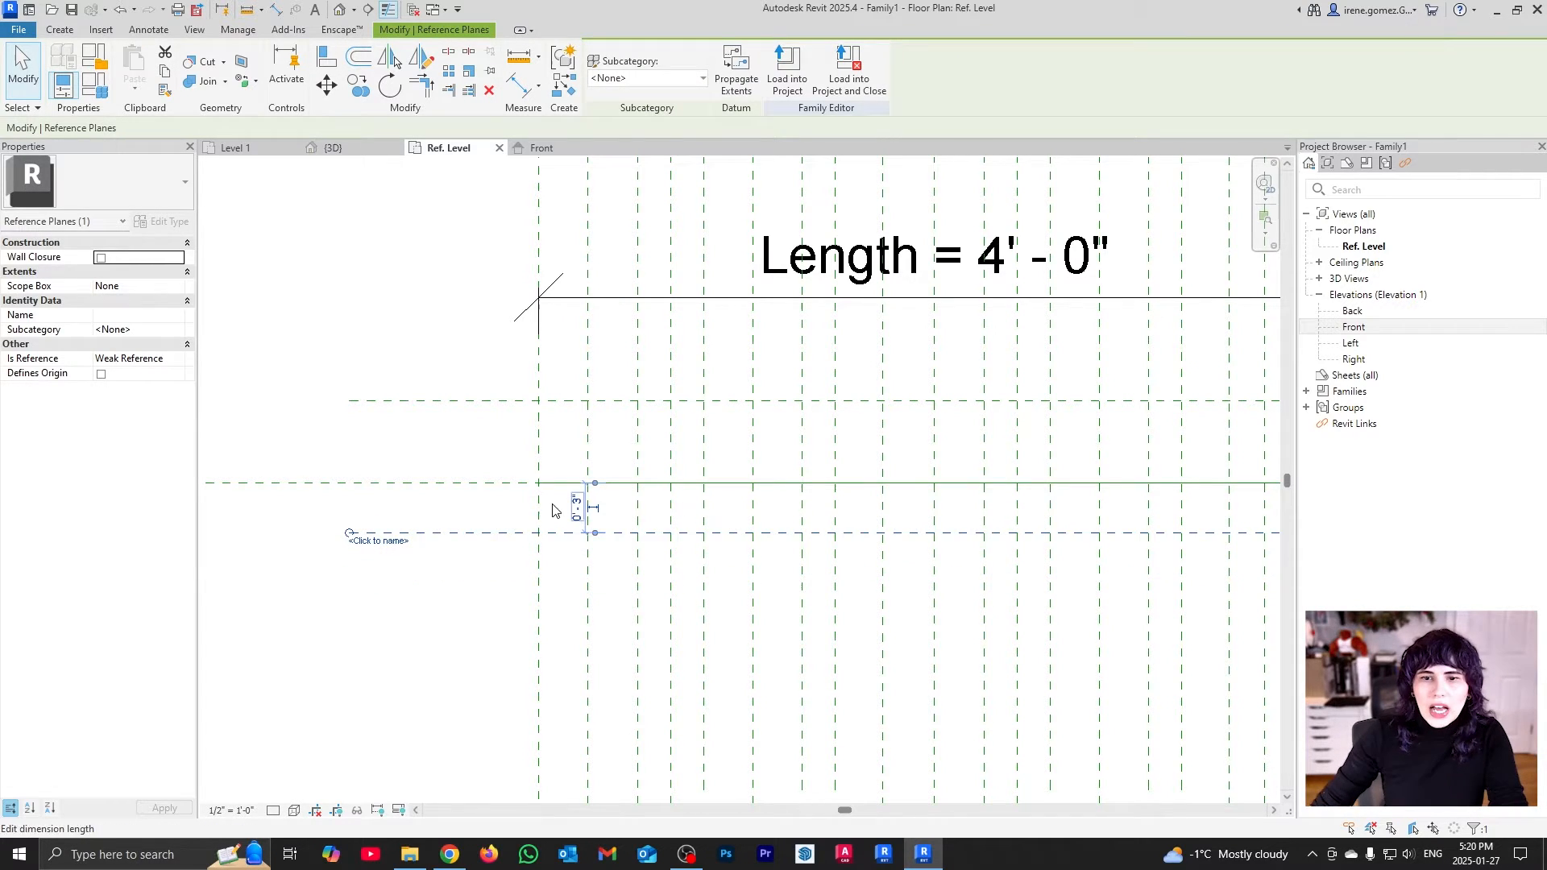
click(487, 401)
click(574, 441)
text(3)
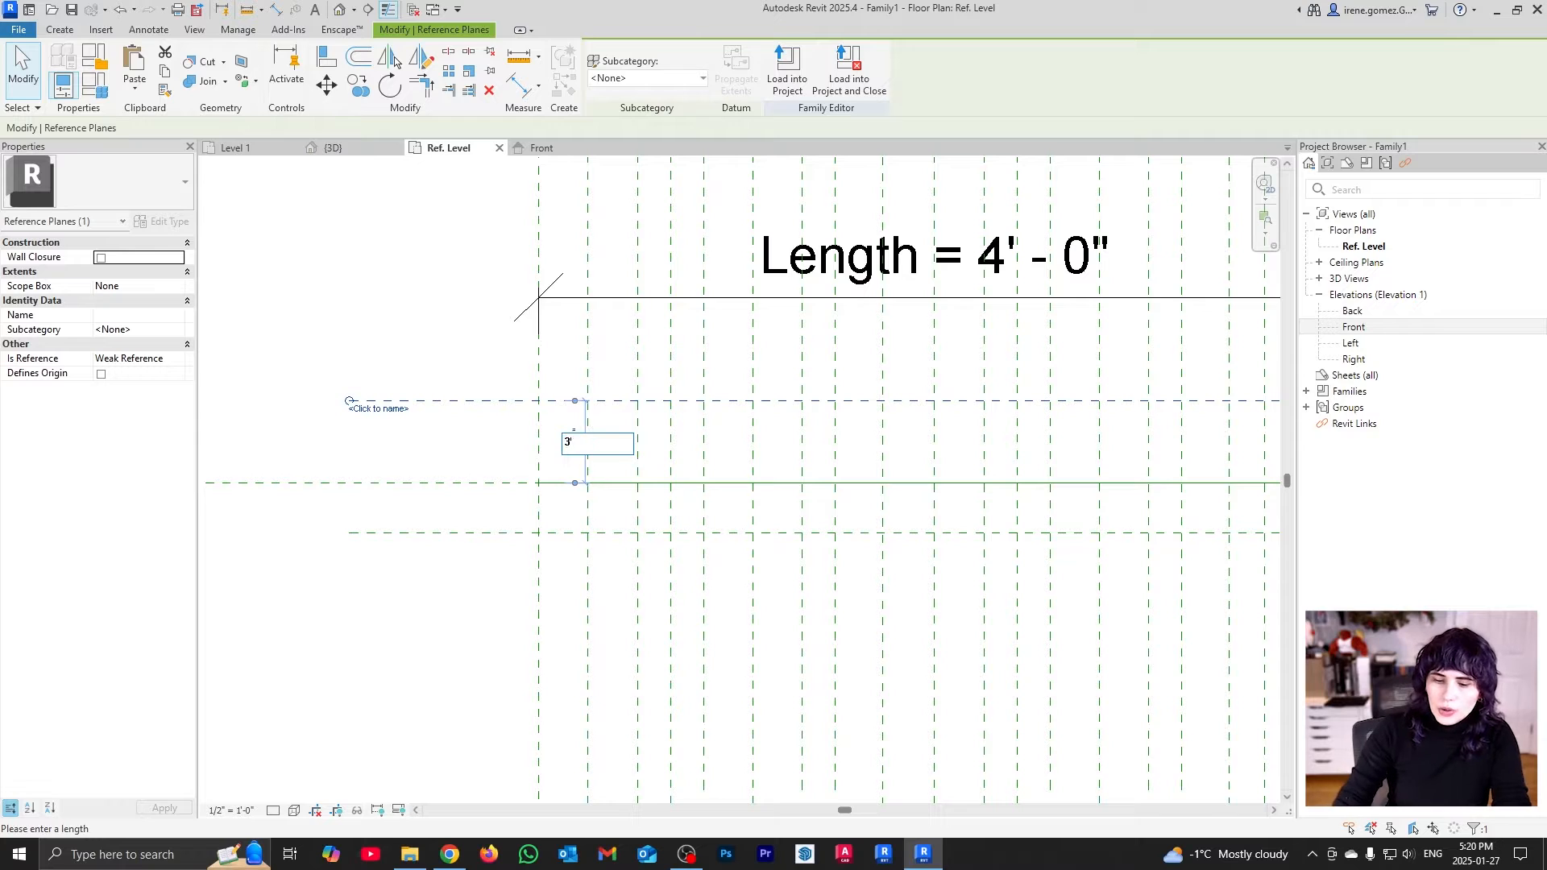
key(Return)
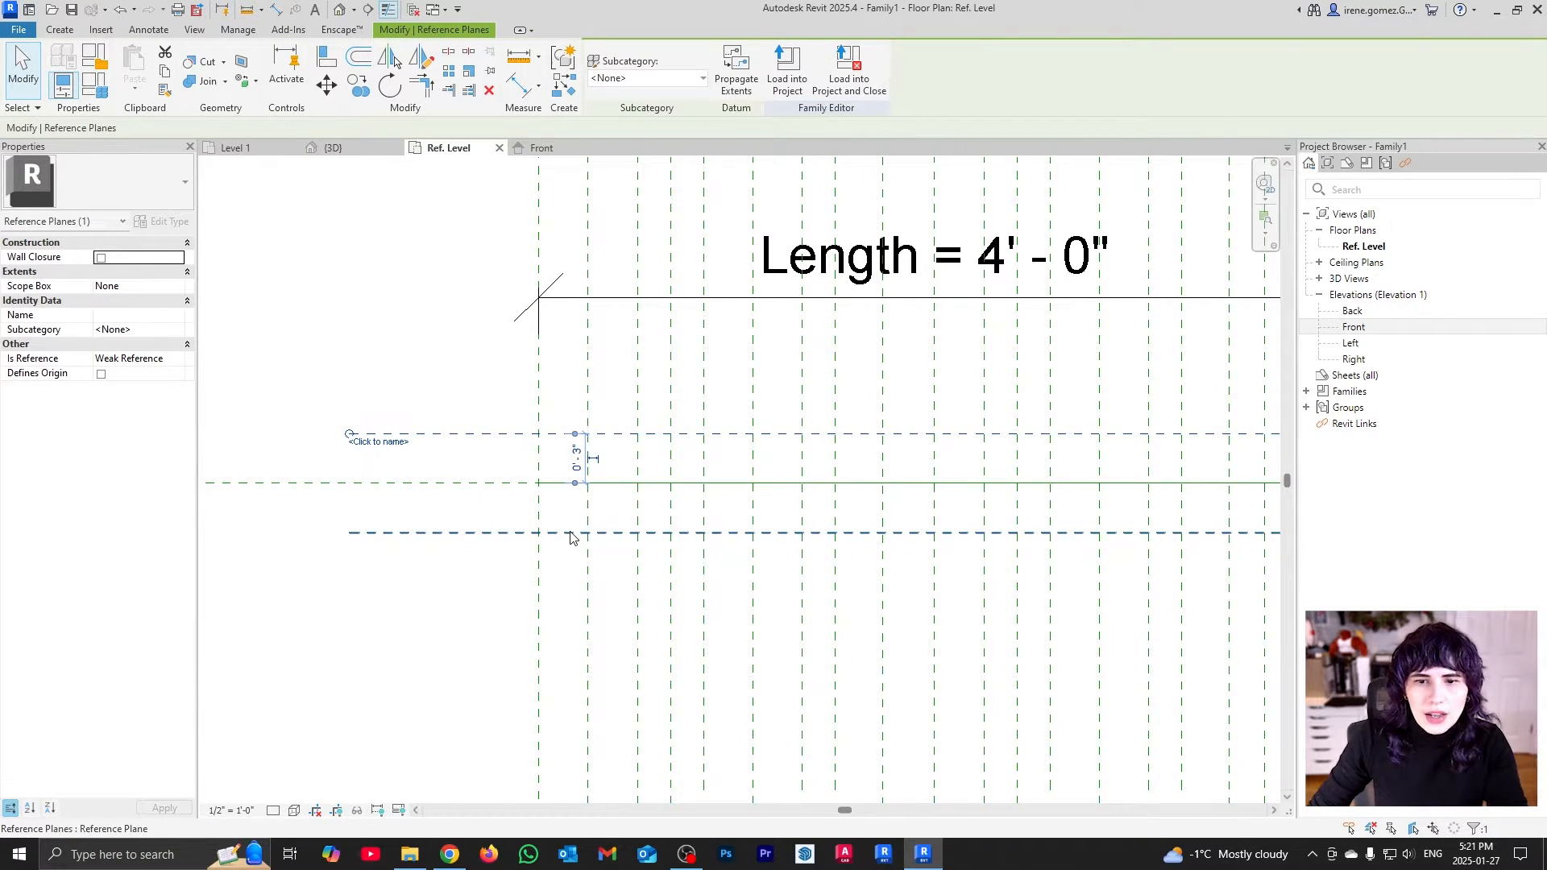
click(369, 597)
scroll(367, 594, down, 1)
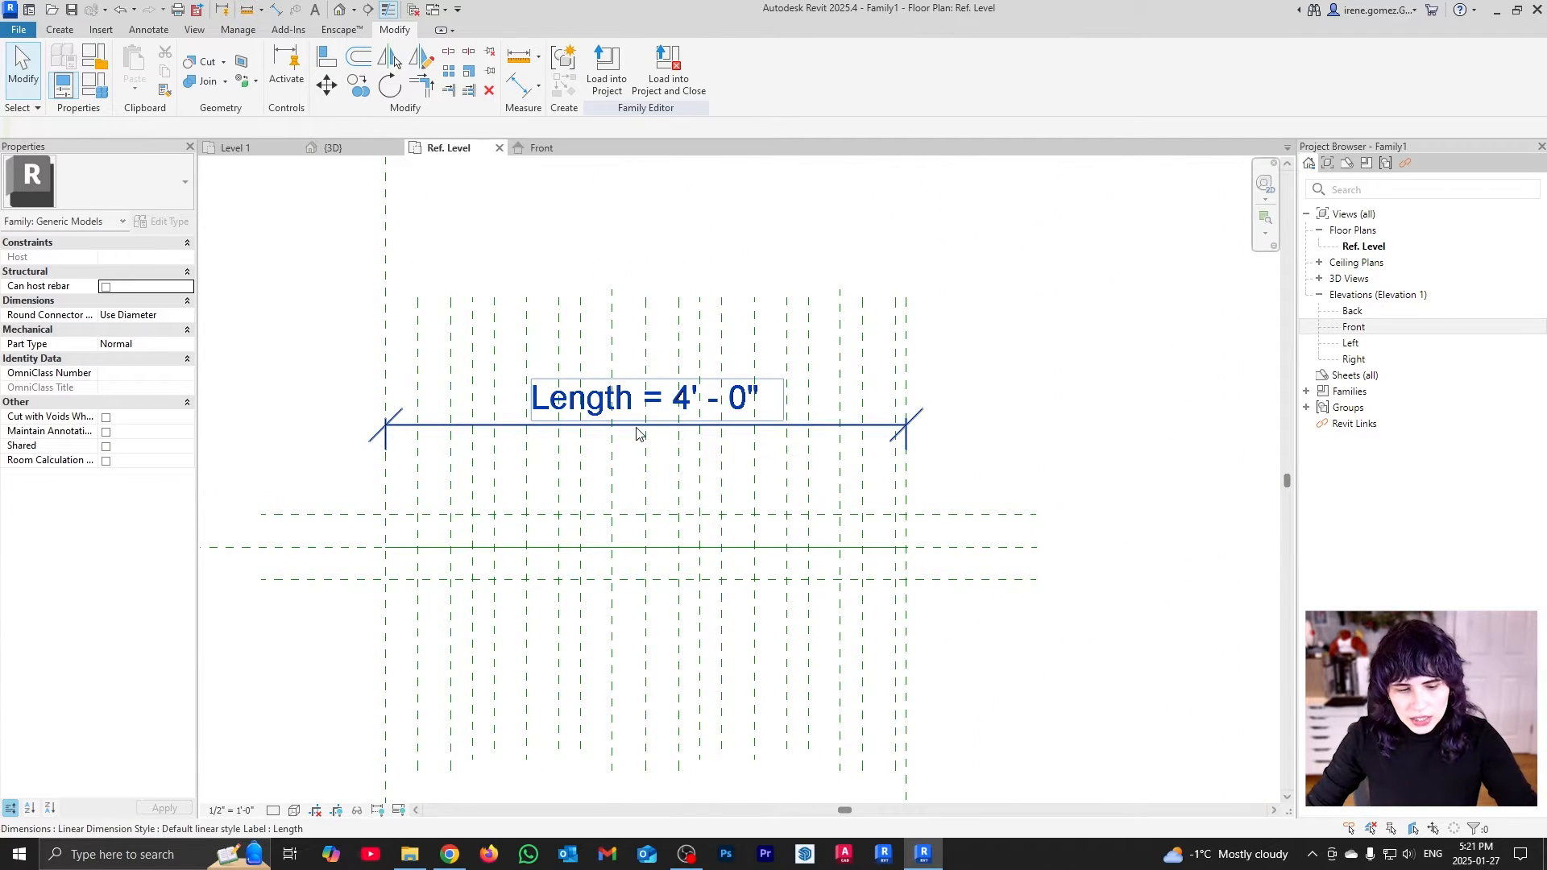
key(d)
key(i)
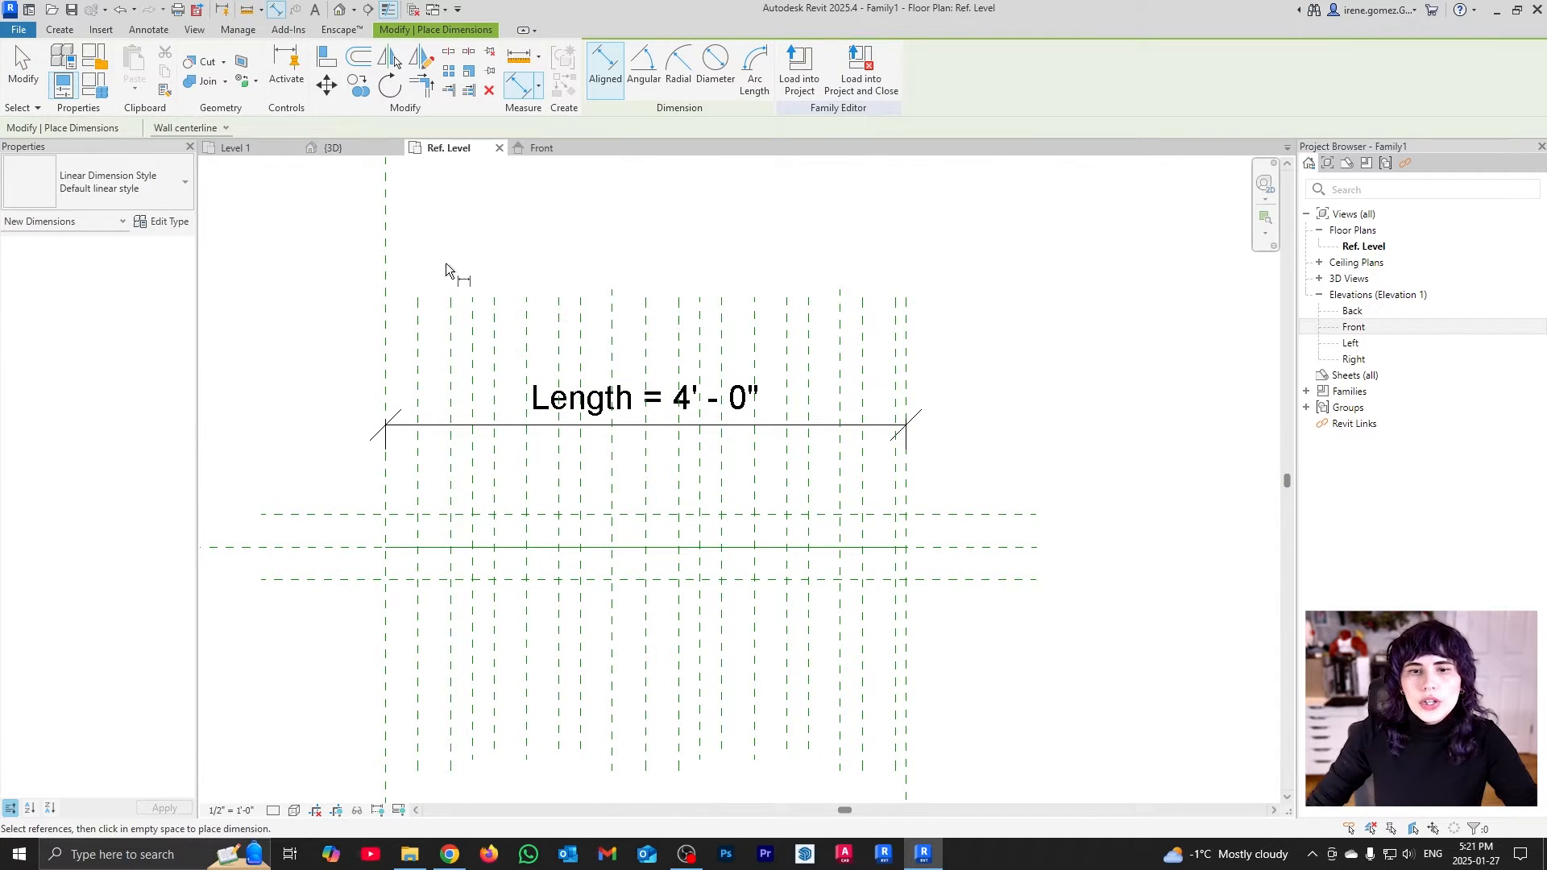
click(386, 327)
click(417, 333)
click(451, 335)
click(473, 336)
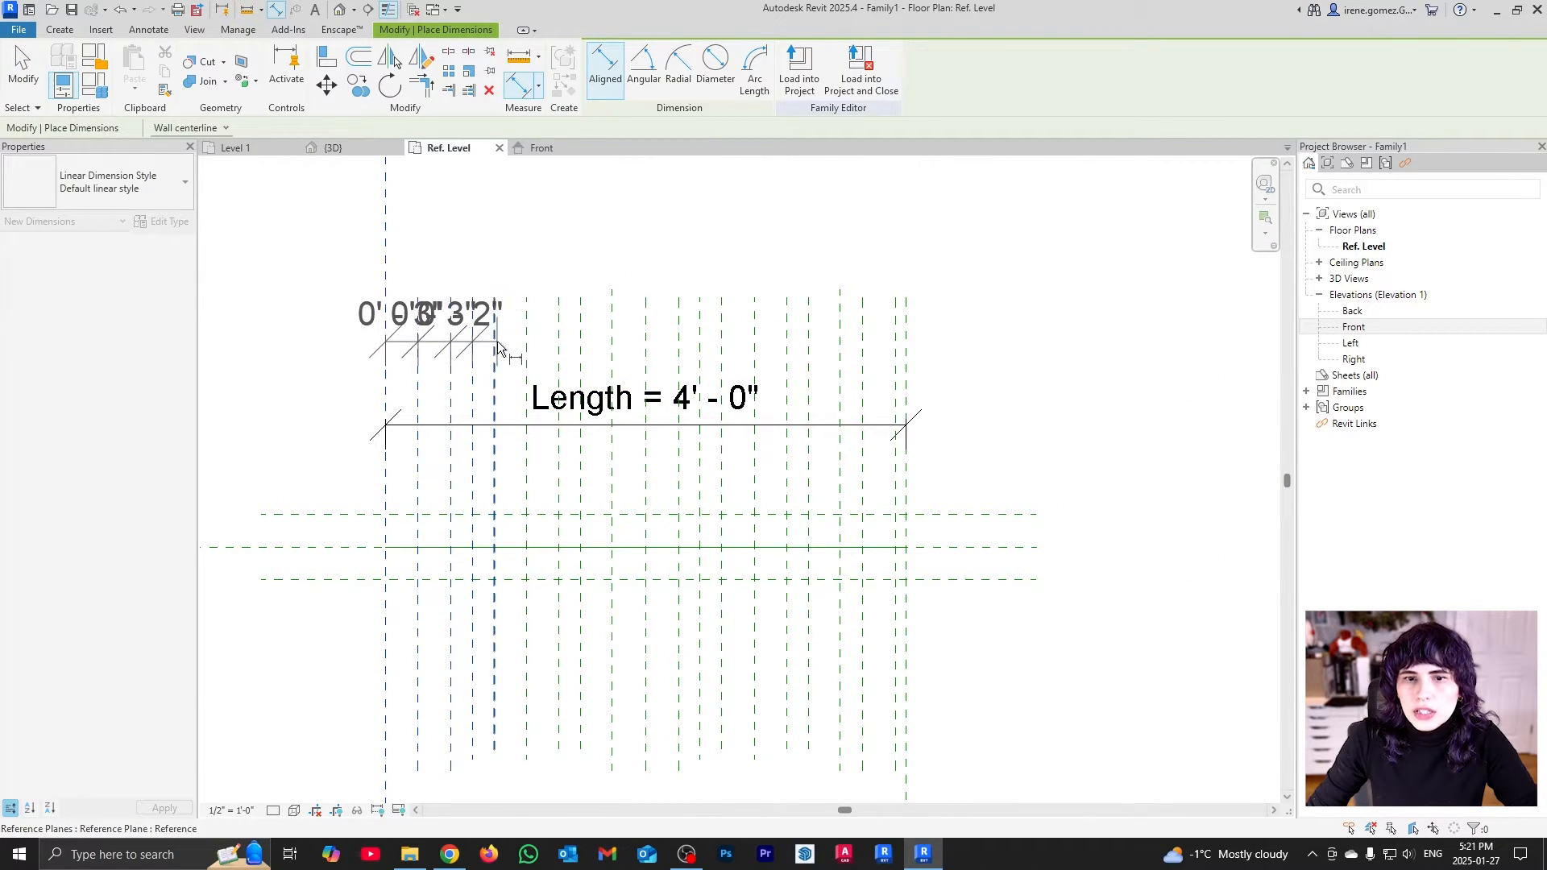
click(499, 343)
key(ctrl+z)
Place a continuous aligned dimension string across the vertical reference planes above the Length dimension, starting from the left end plane
click(395, 345)
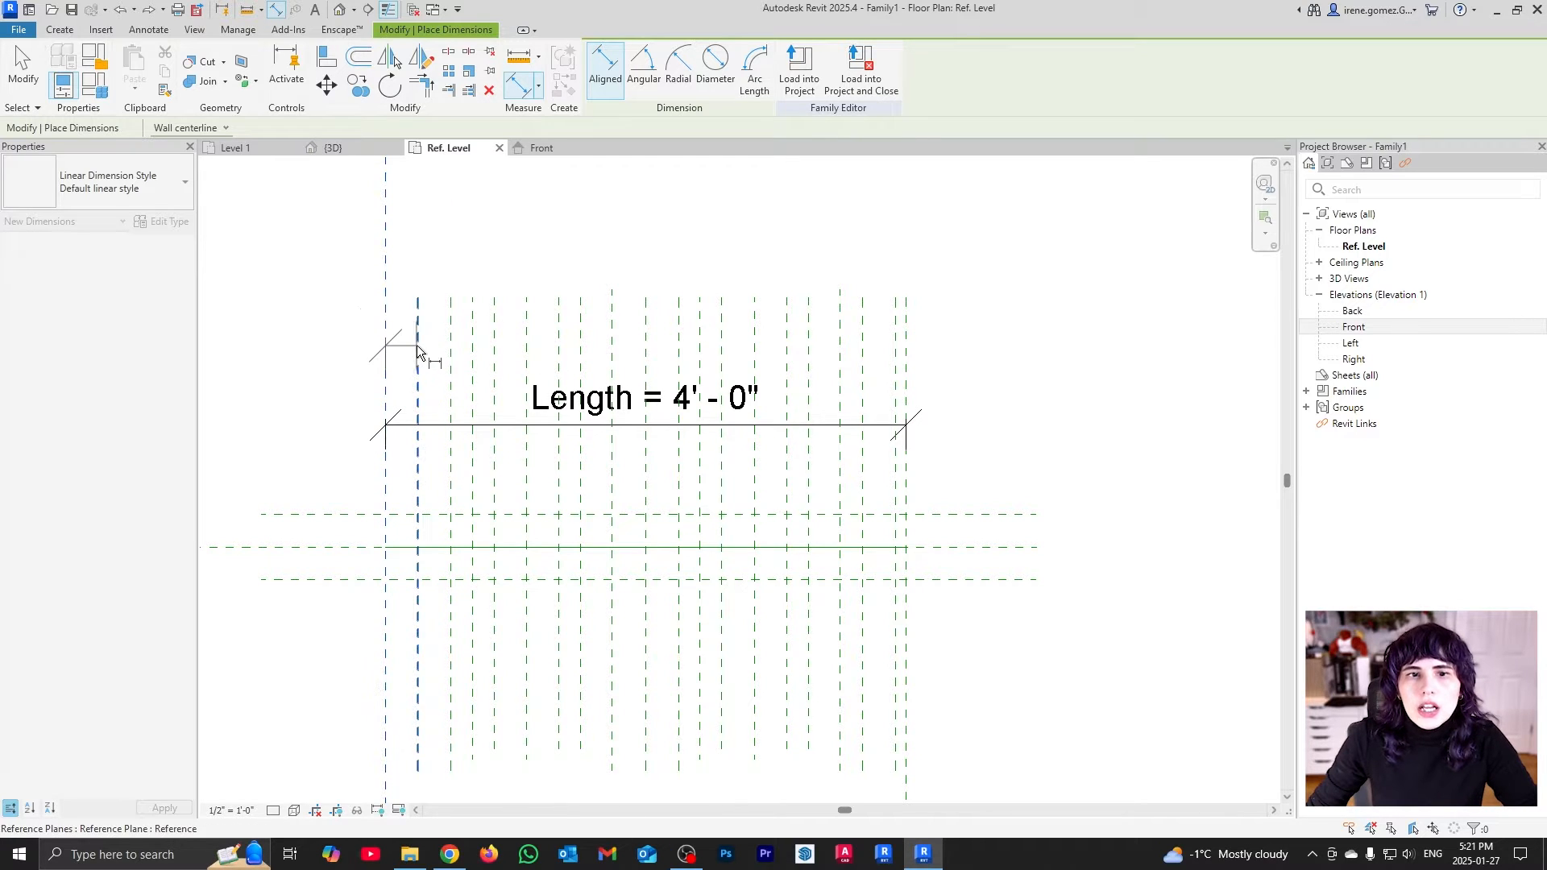
click(418, 345)
click(451, 342)
click(473, 341)
click(495, 341)
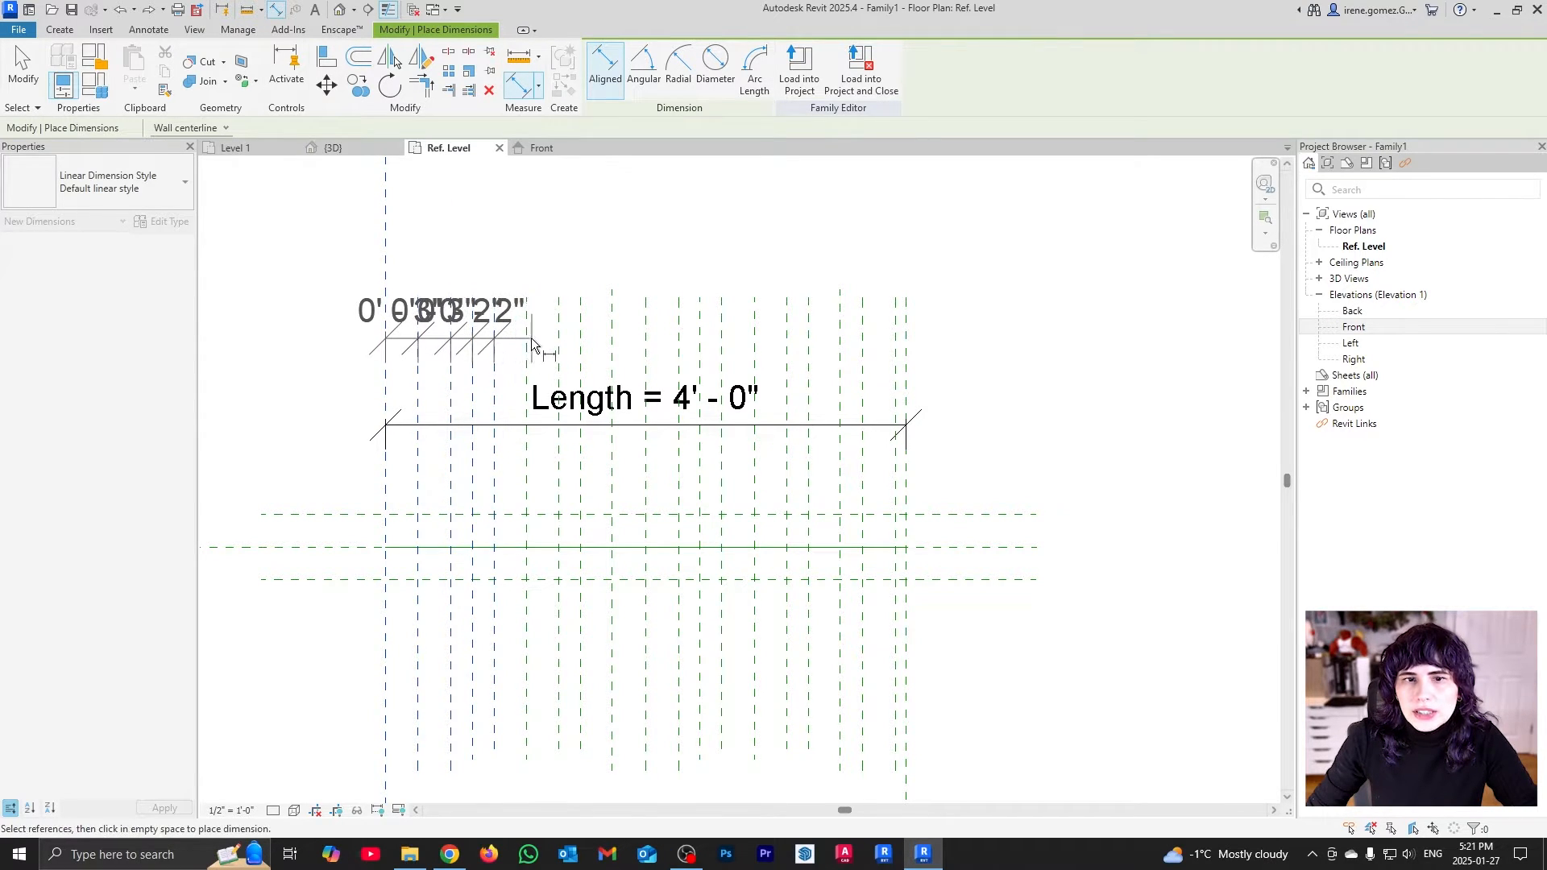
click(526, 338)
click(558, 337)
click(580, 337)
click(616, 342)
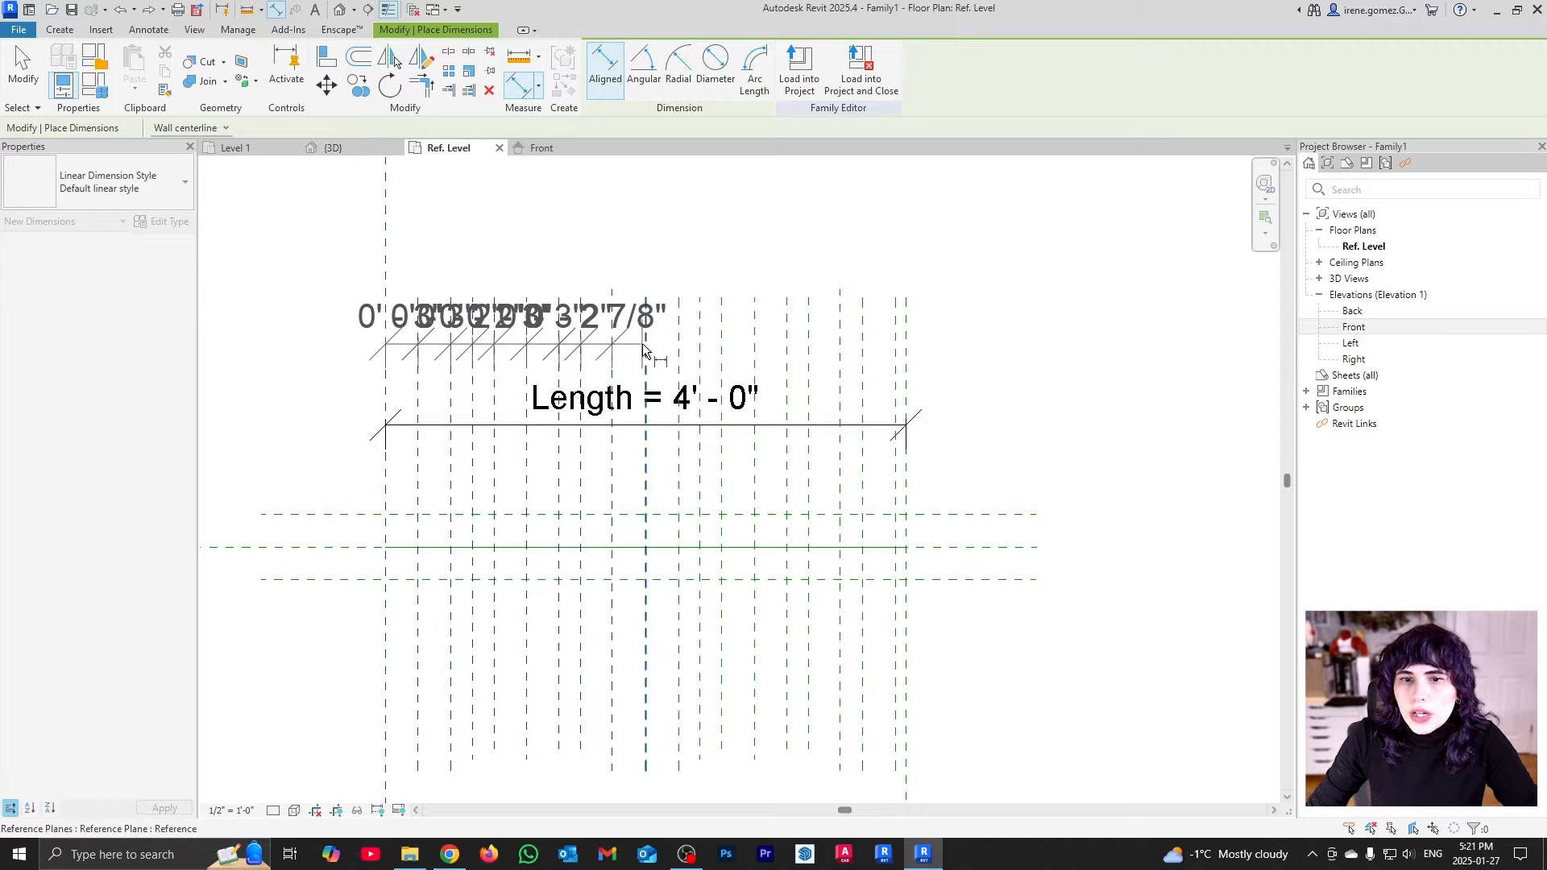
click(646, 340)
click(678, 341)
click(701, 343)
click(719, 342)
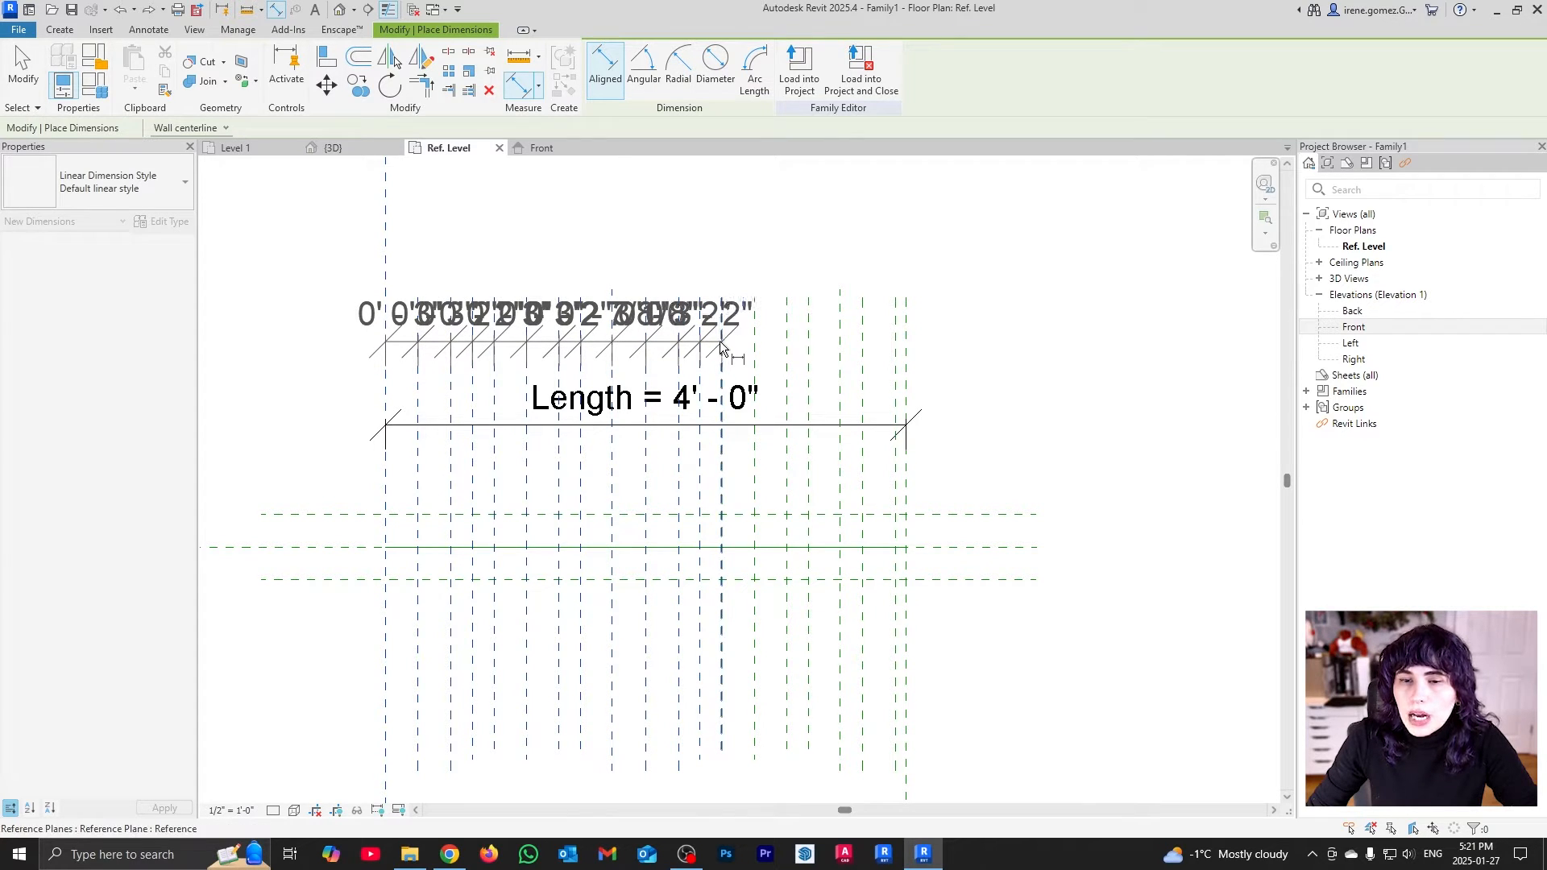
click(756, 341)
click(787, 342)
click(810, 341)
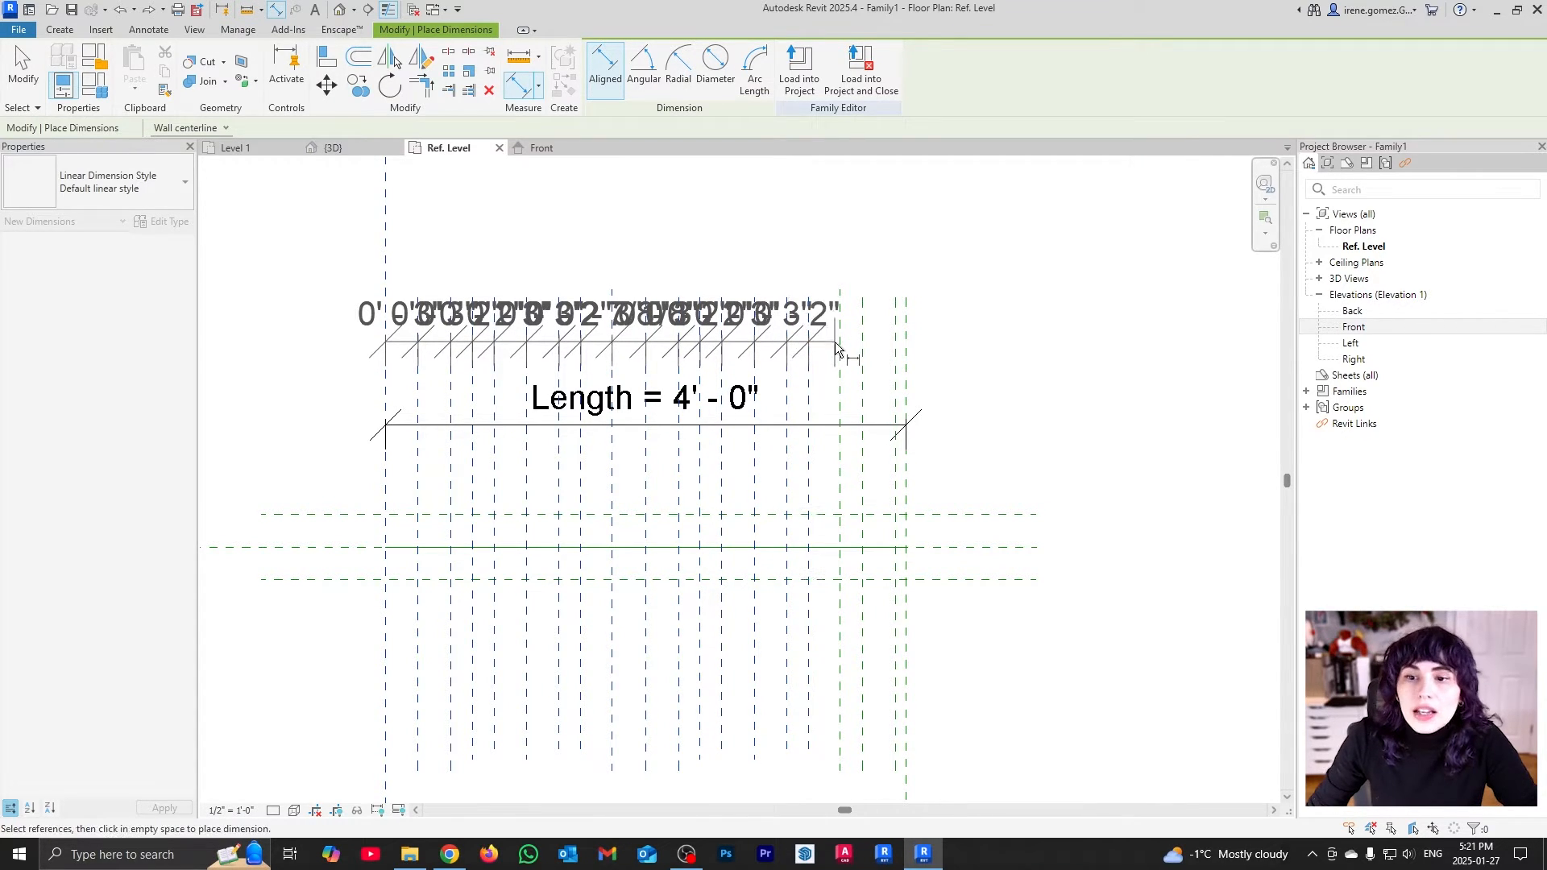
click(835, 342)
key(Escape)
Add the remaining vertical planes through the right end plane to the dimension string and make all its segments equal
click(764, 345)
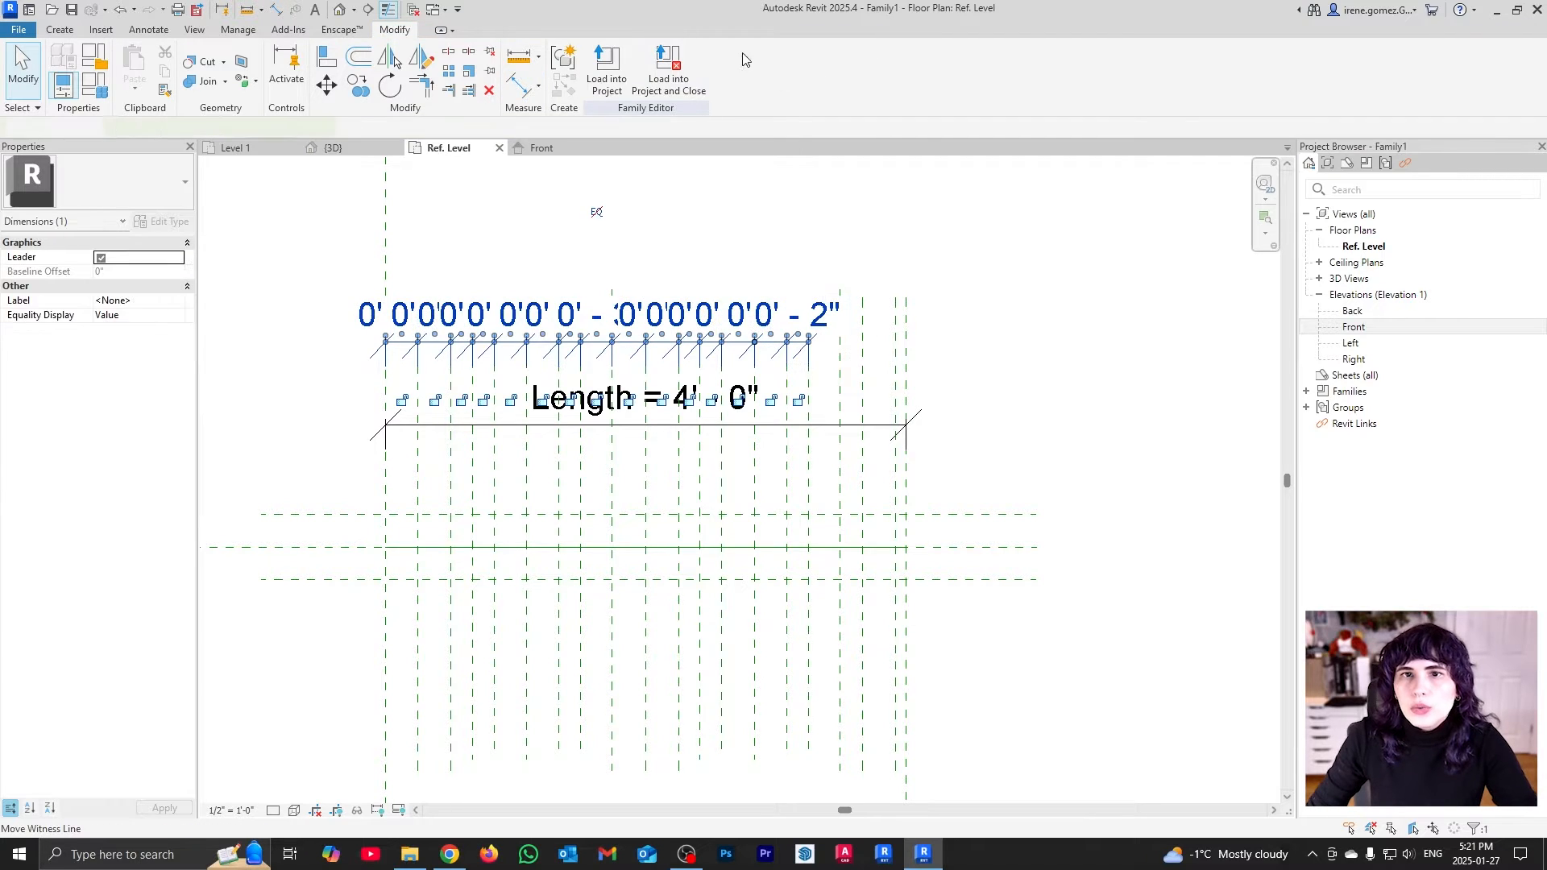
click(840, 360)
click(862, 360)
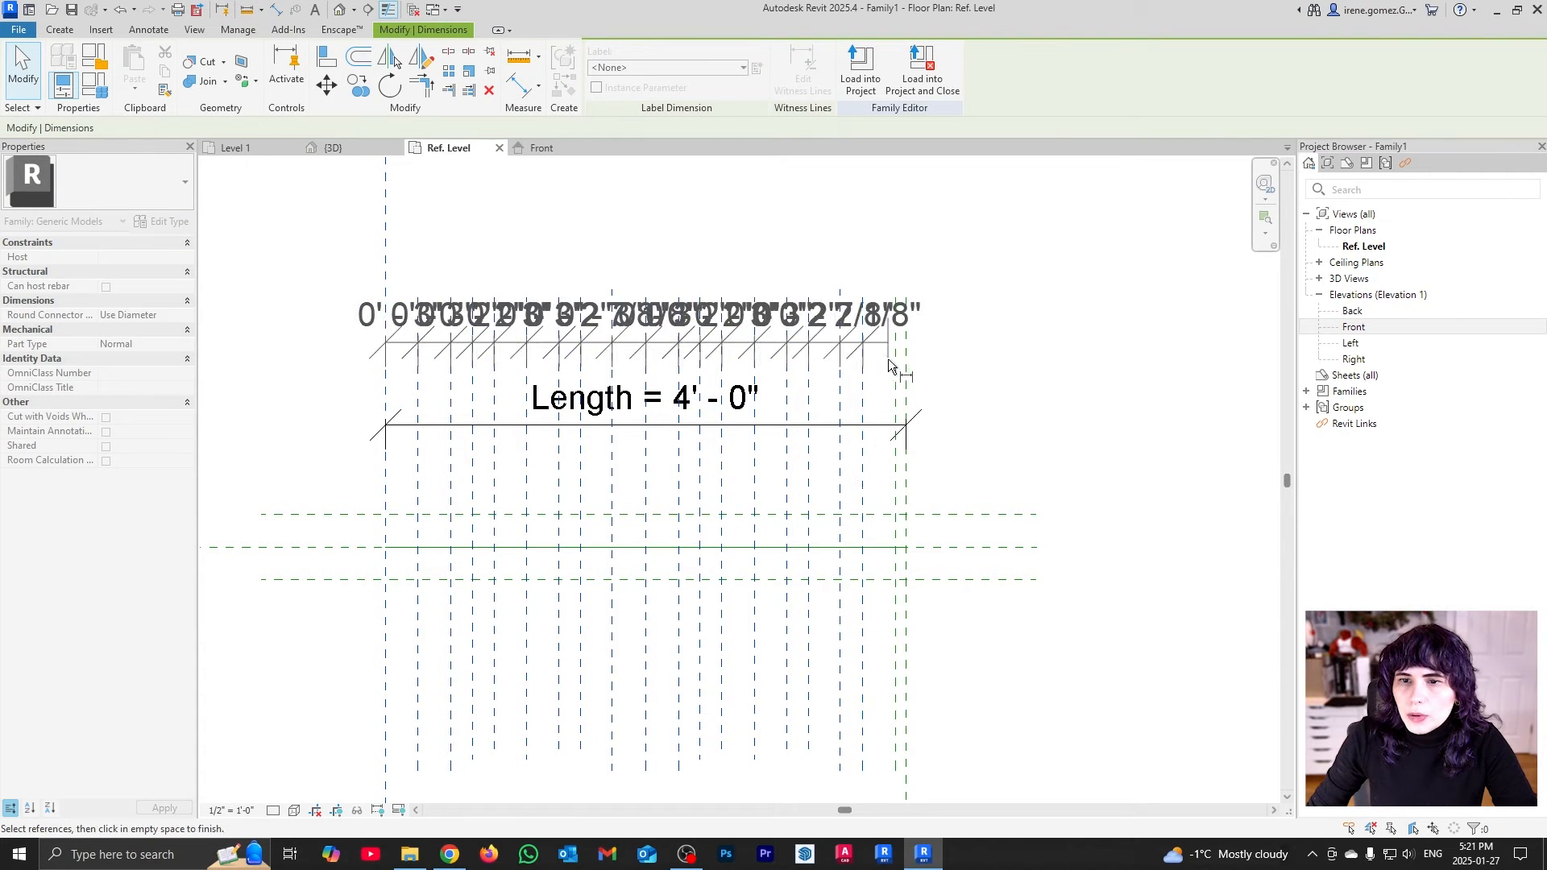
click(896, 359)
click(907, 357)
click(1043, 341)
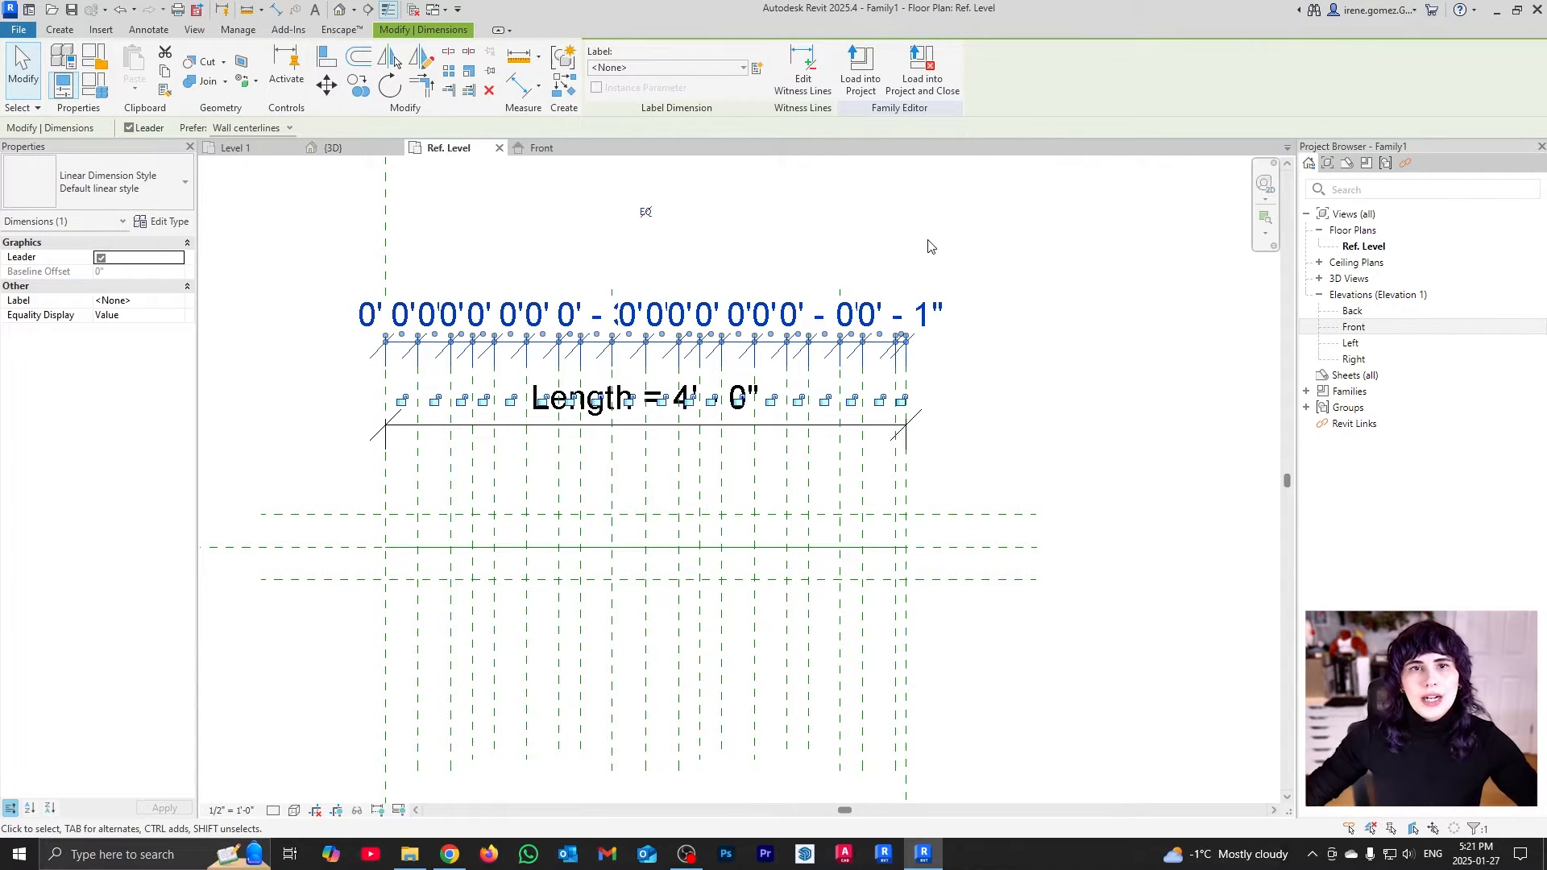
click(646, 214)
click(1022, 369)
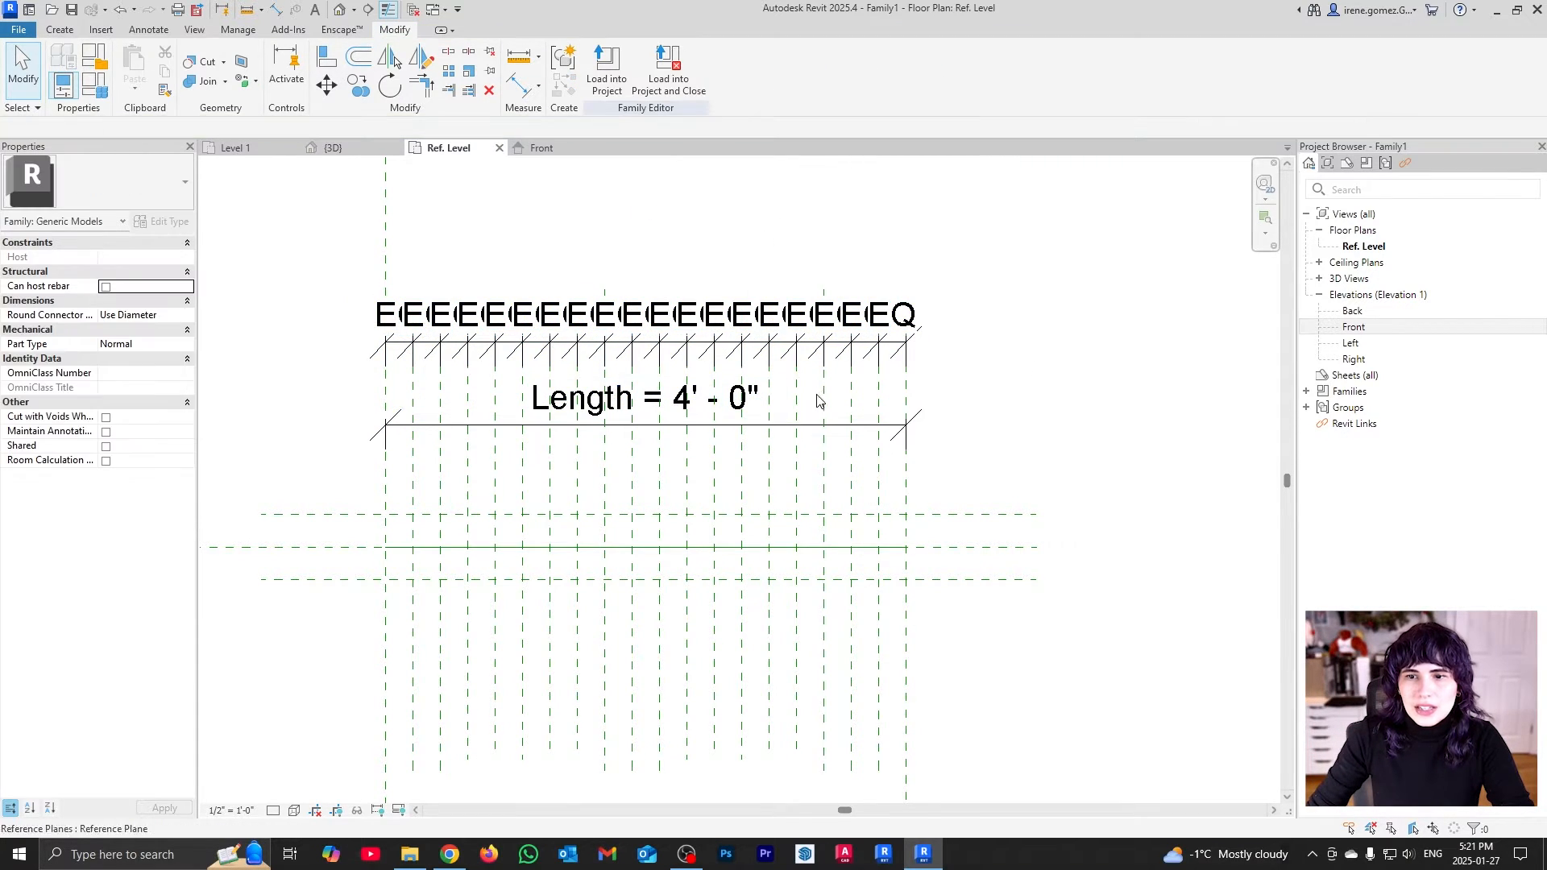
Test the equal spacing by moving the right end reference plane outward to a length of about 4' 2"
scroll(608, 385, down, 1)
scroll(819, 466, down, 1)
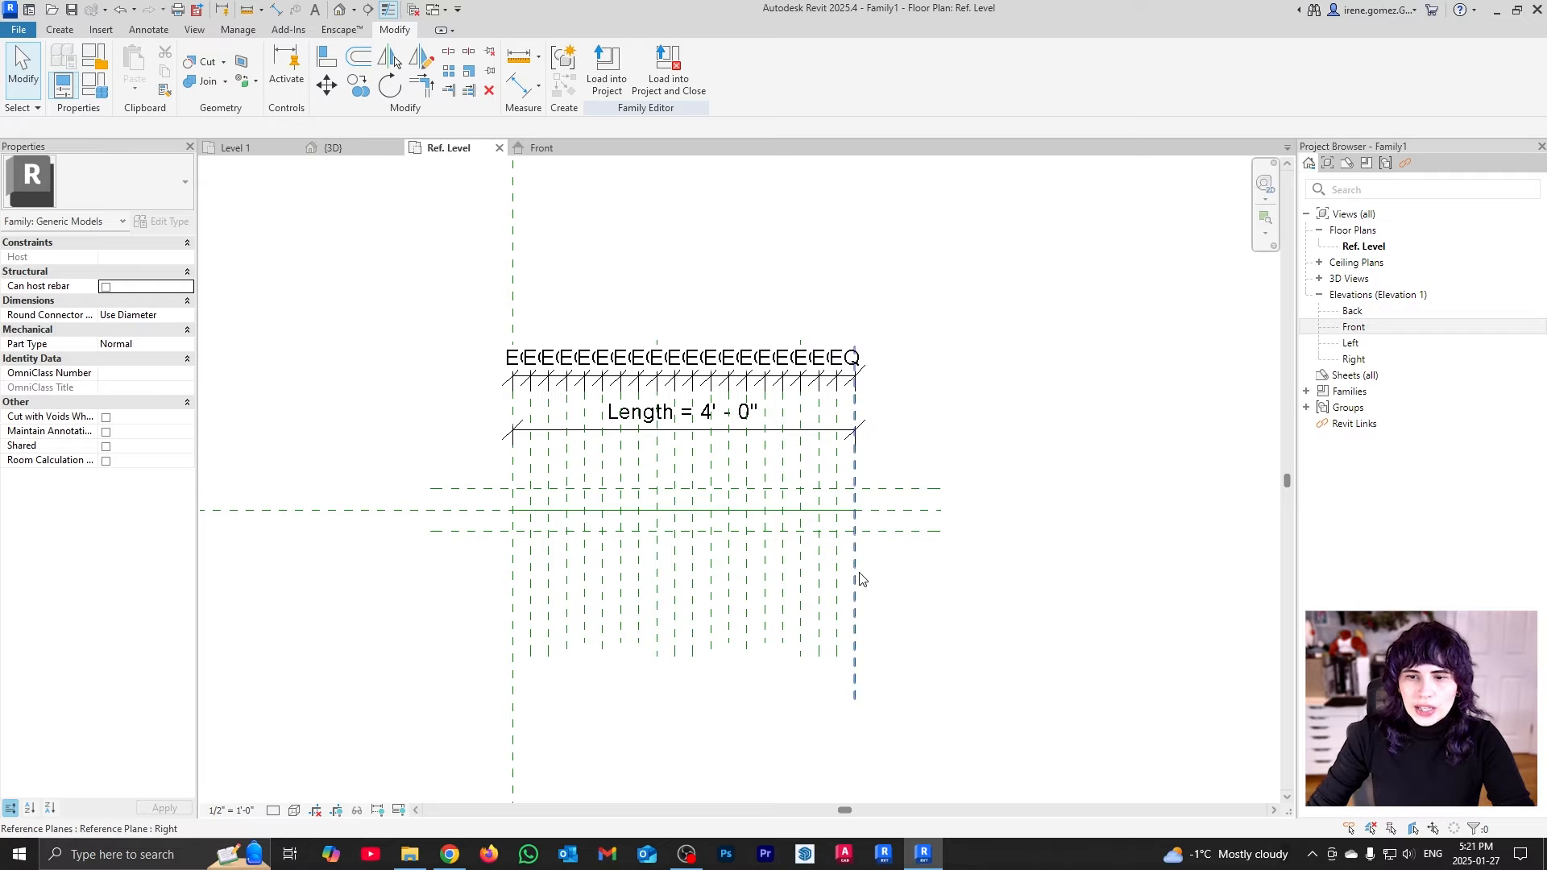
click(857, 580)
drag(977, 596, 869, 677)
click(1031, 626)
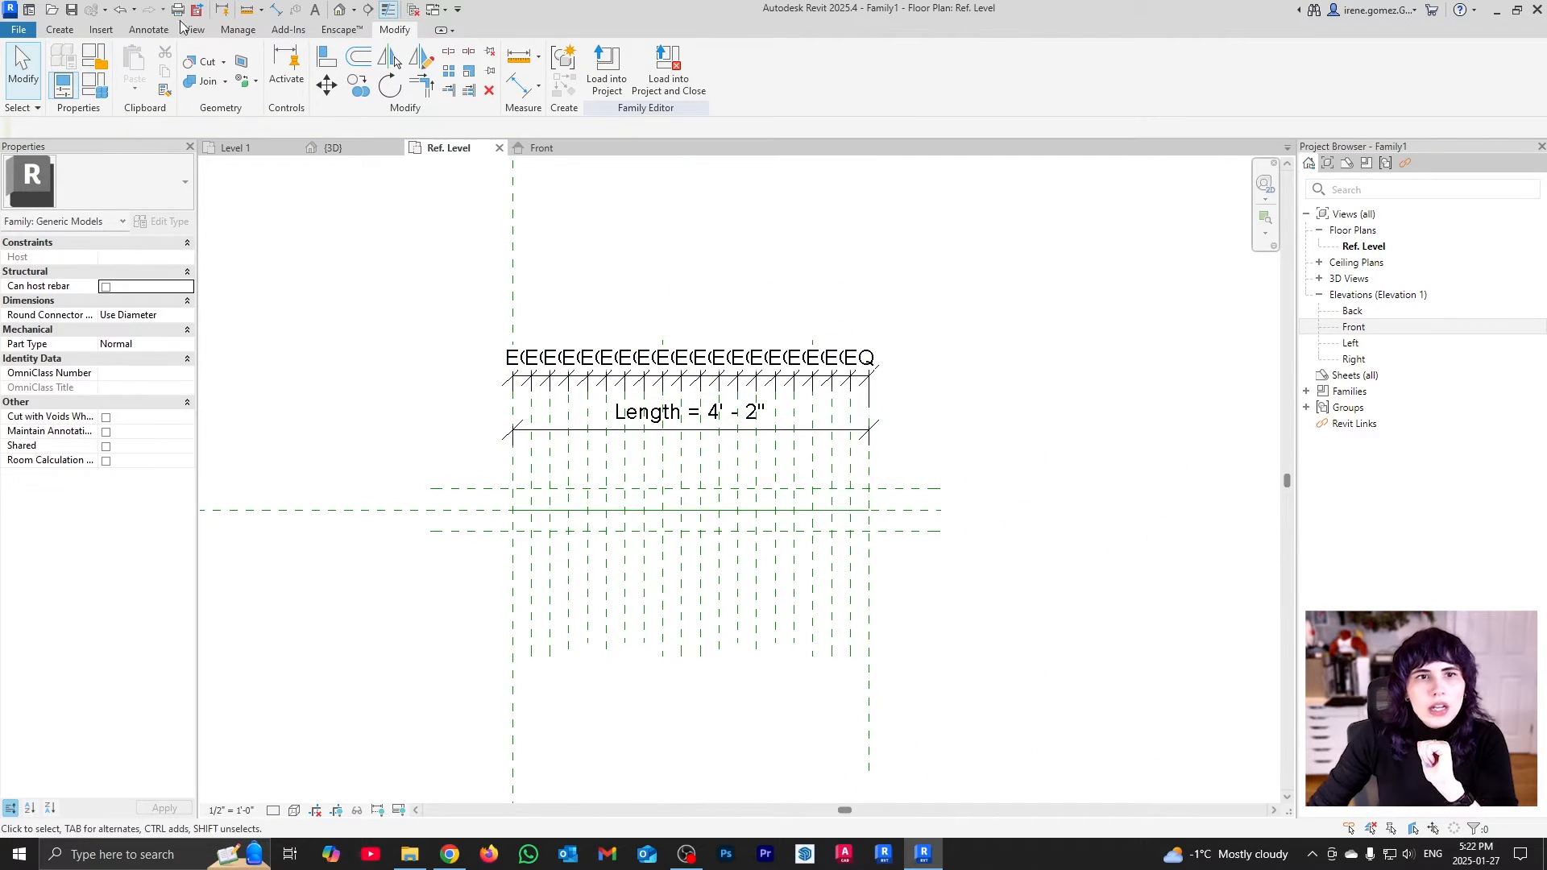
Set the Length parameter to 4' in the family types and apply it
click(95, 85)
click(781, 352)
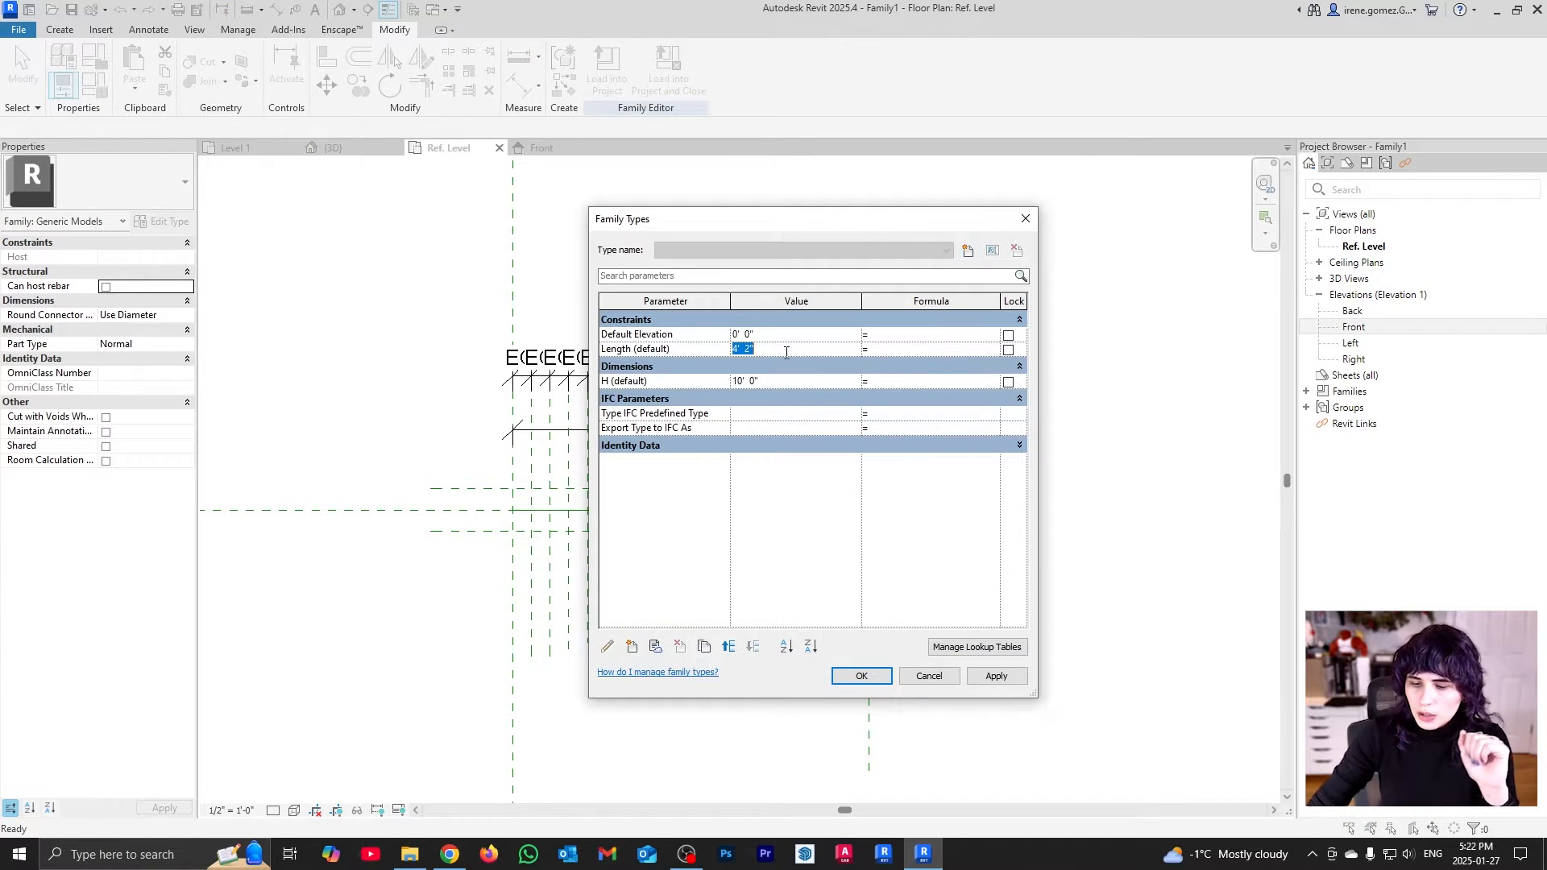
text(4')
click(861, 675)
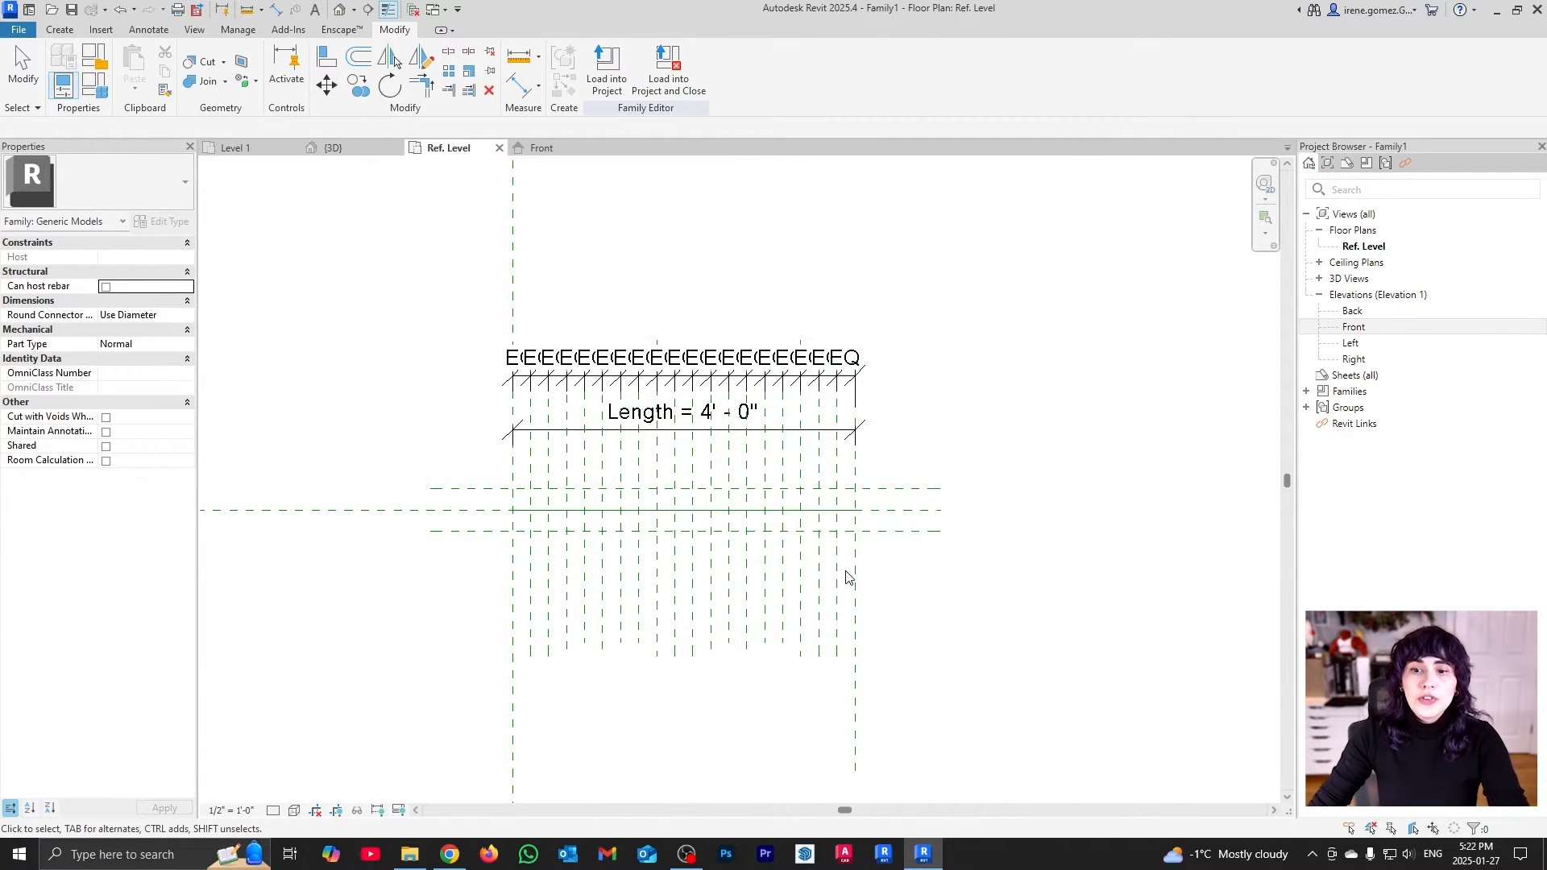
Try to sketch a wavy spline as a blend's base boundary, alternating between the lower and upper reference plane intersections
click(62, 29)
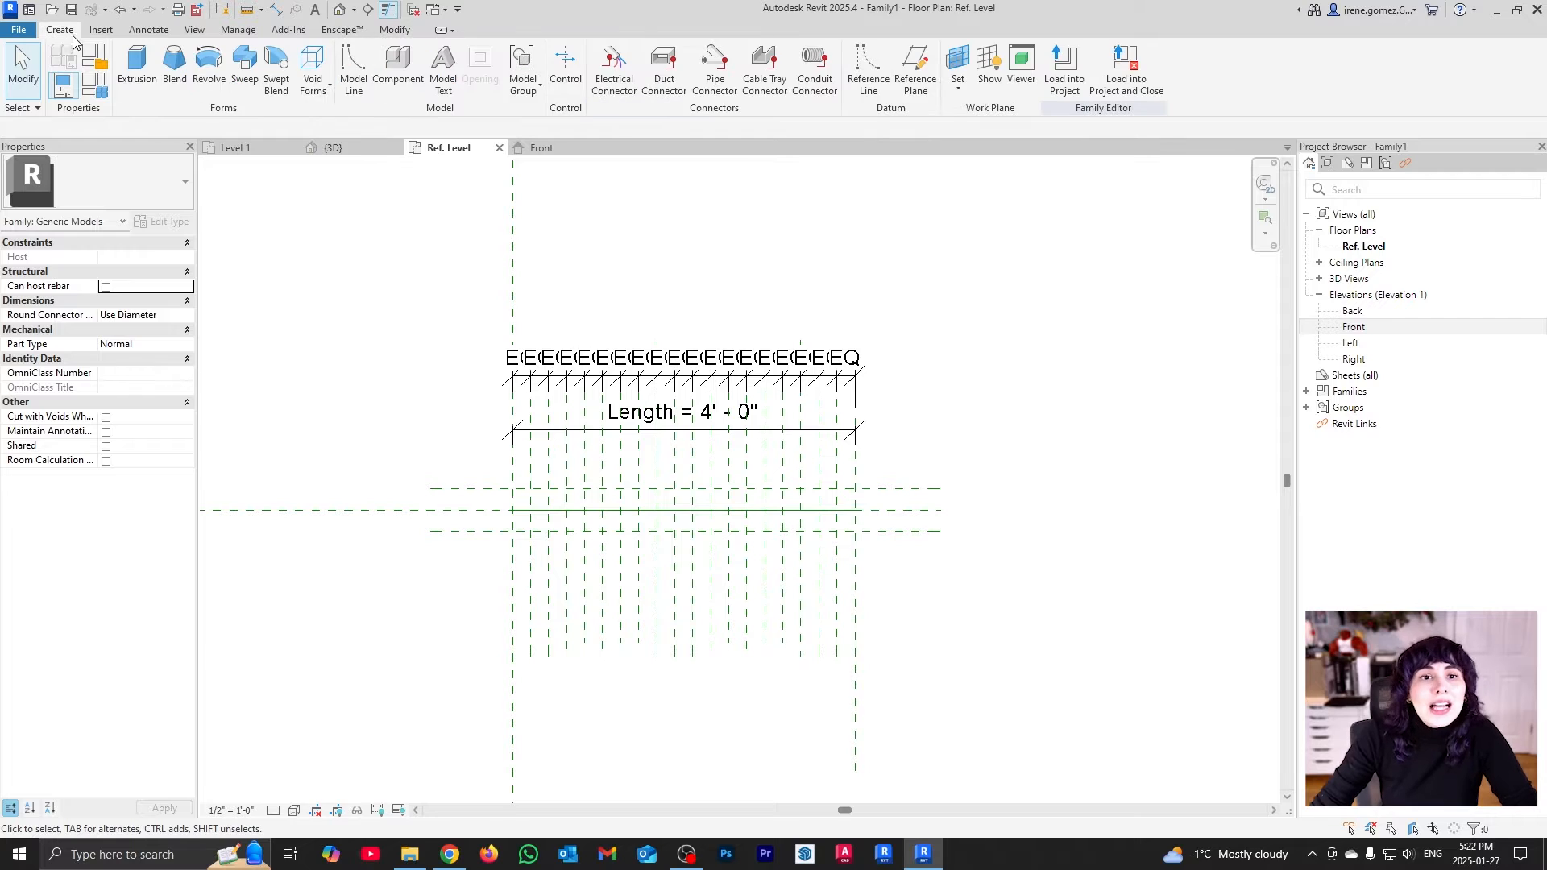
click(169, 87)
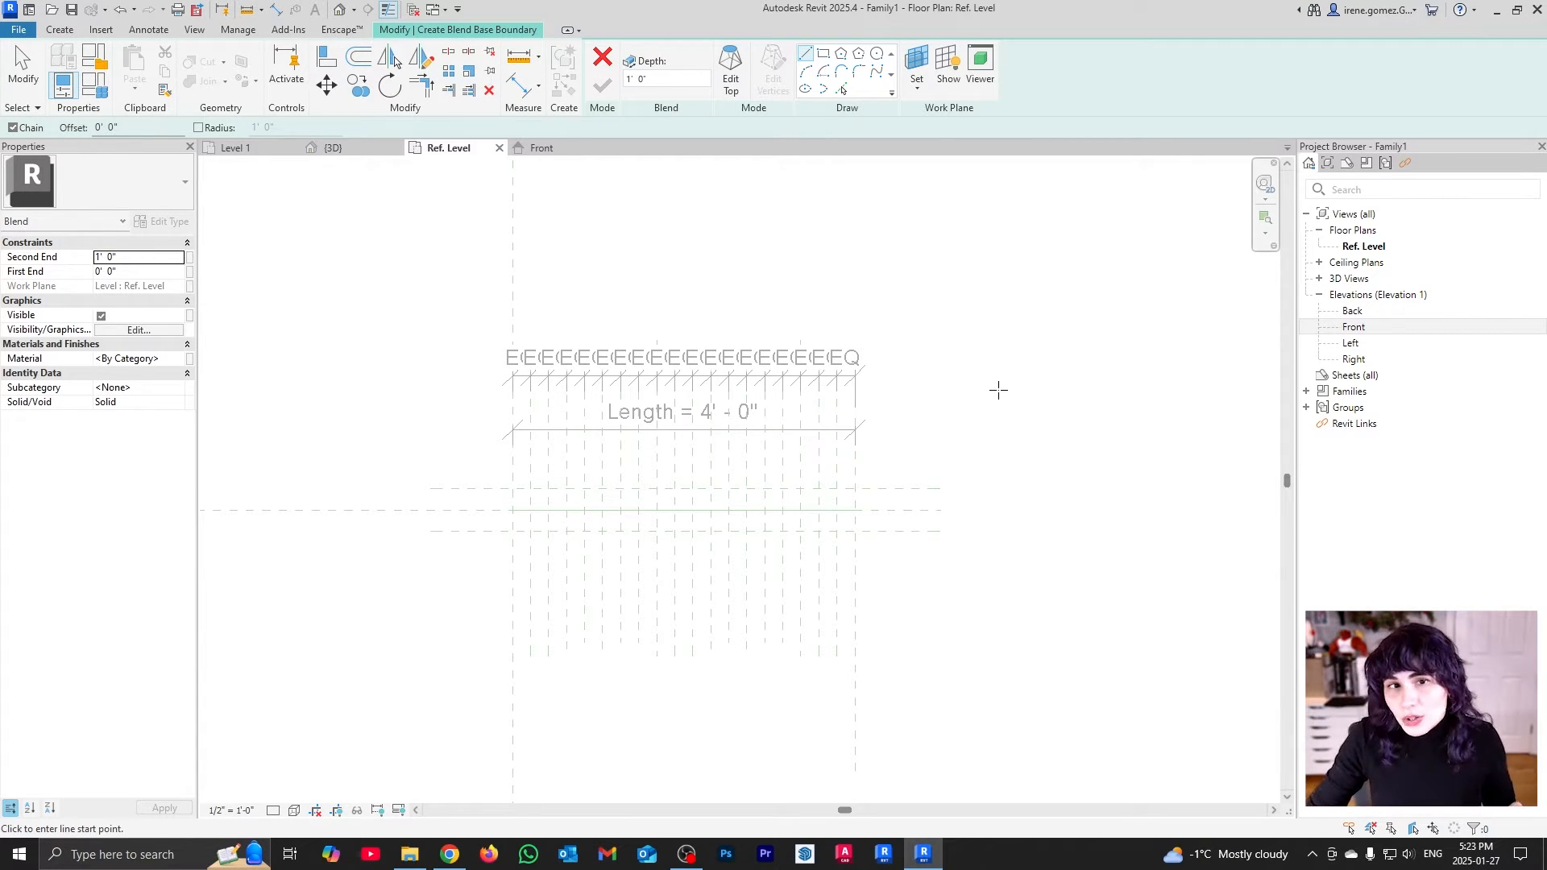
click(876, 70)
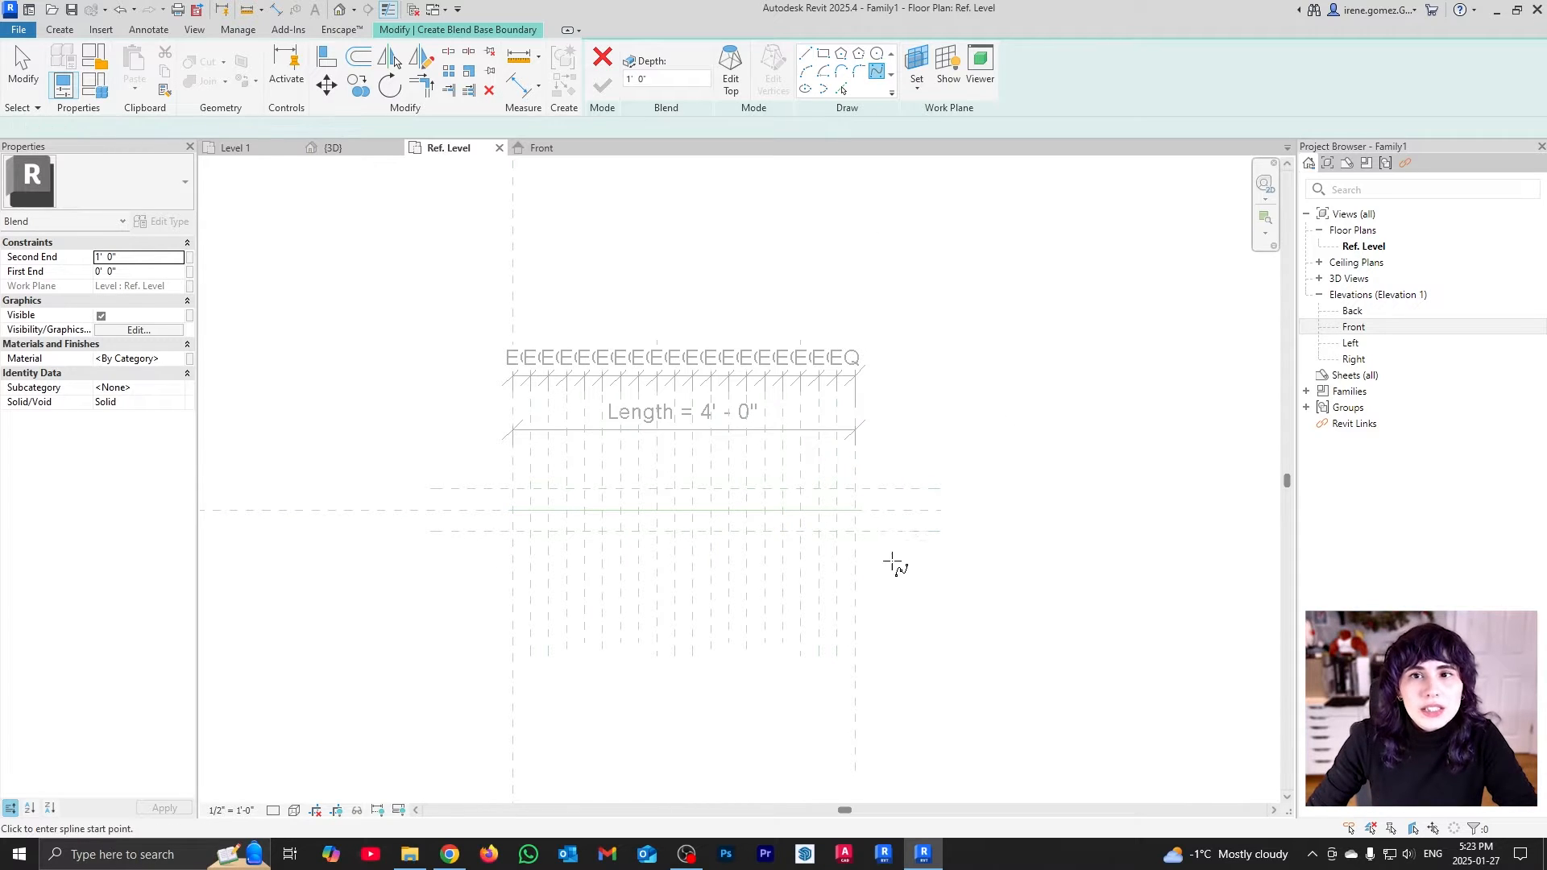
scroll(904, 528, up, 2)
scroll(265, 545, up, 1)
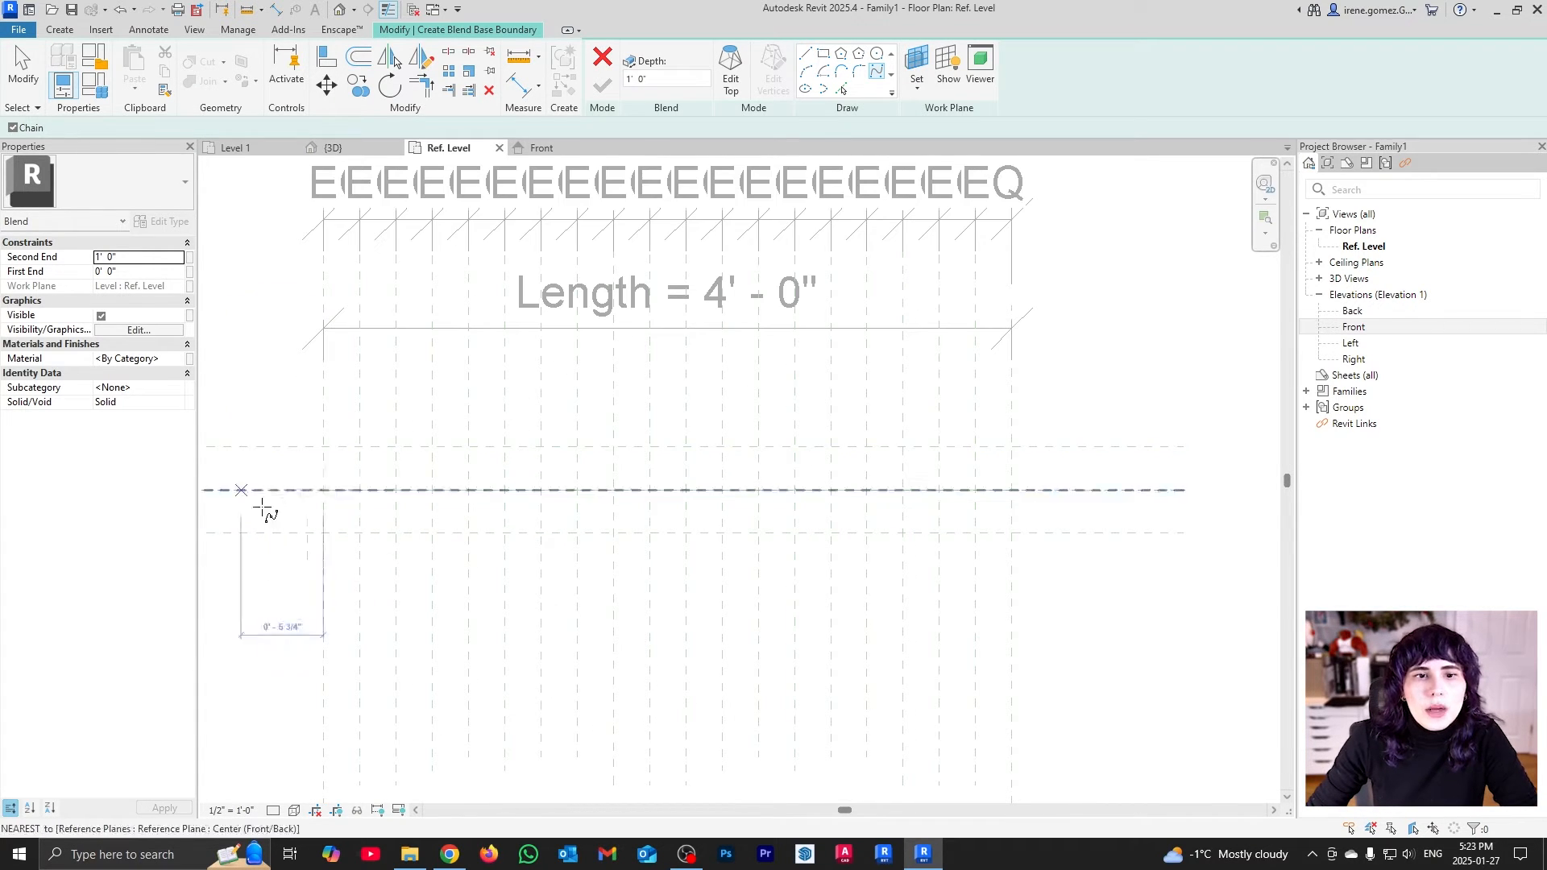
scroll(418, 518, down, 1)
scroll(313, 512, up, 1)
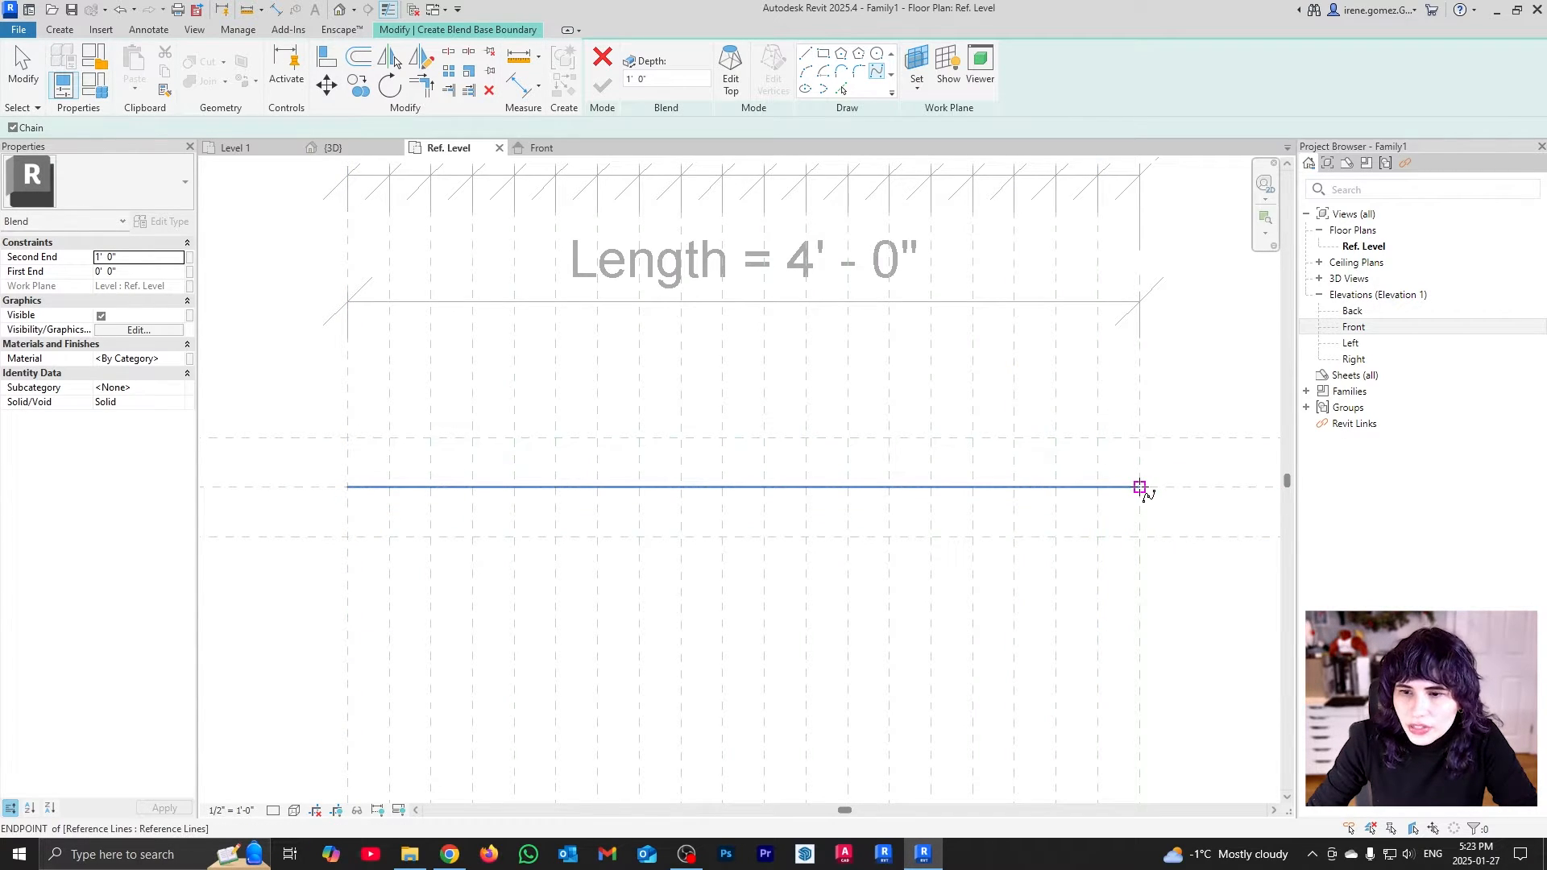
click(347, 487)
click(390, 535)
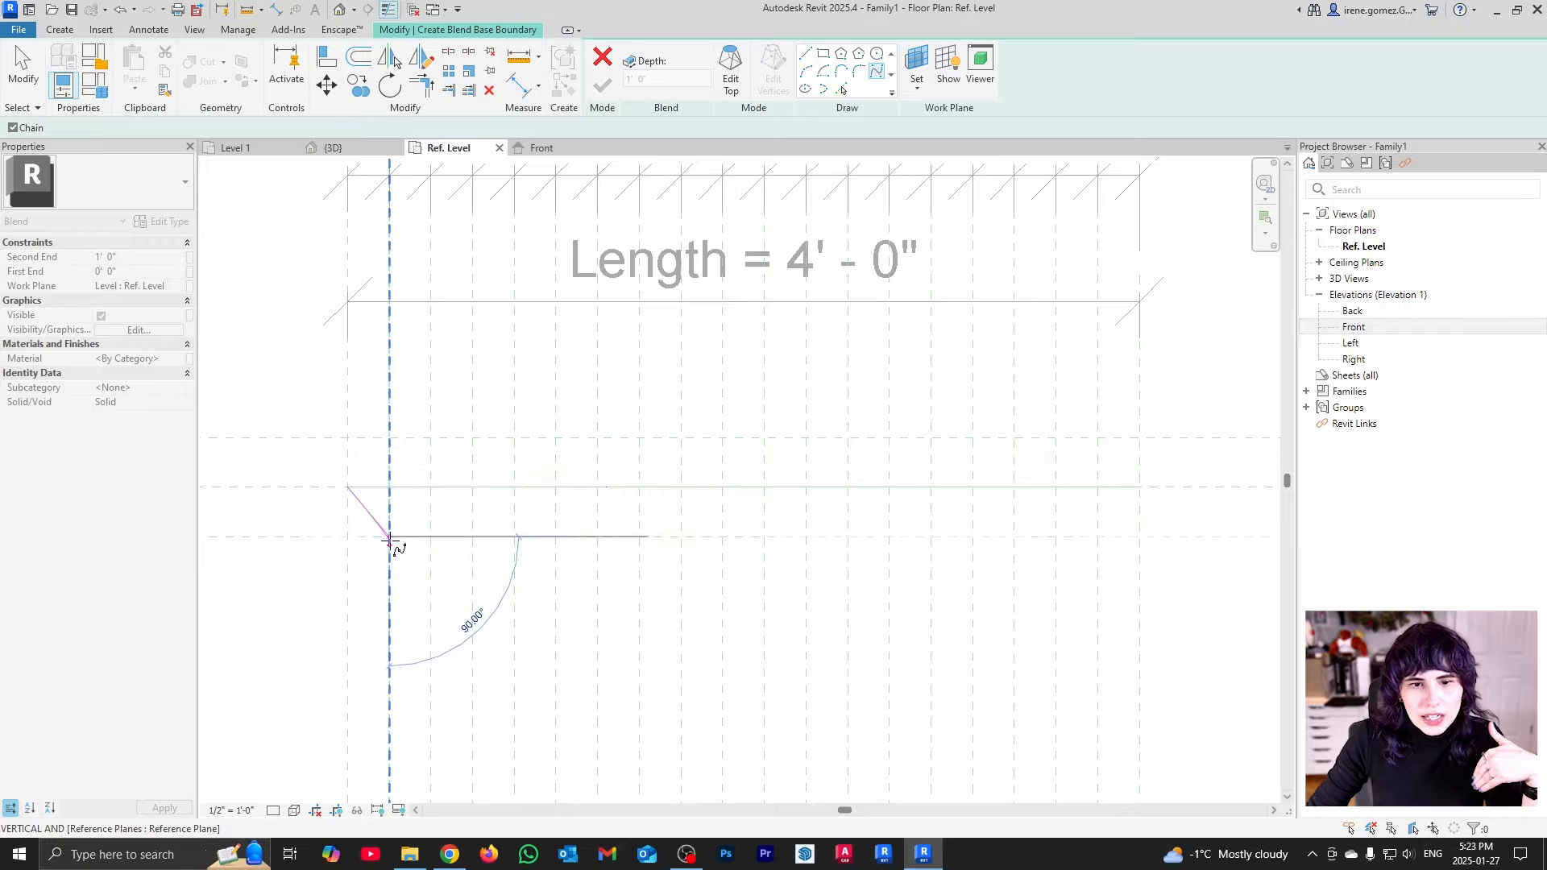
click(431, 438)
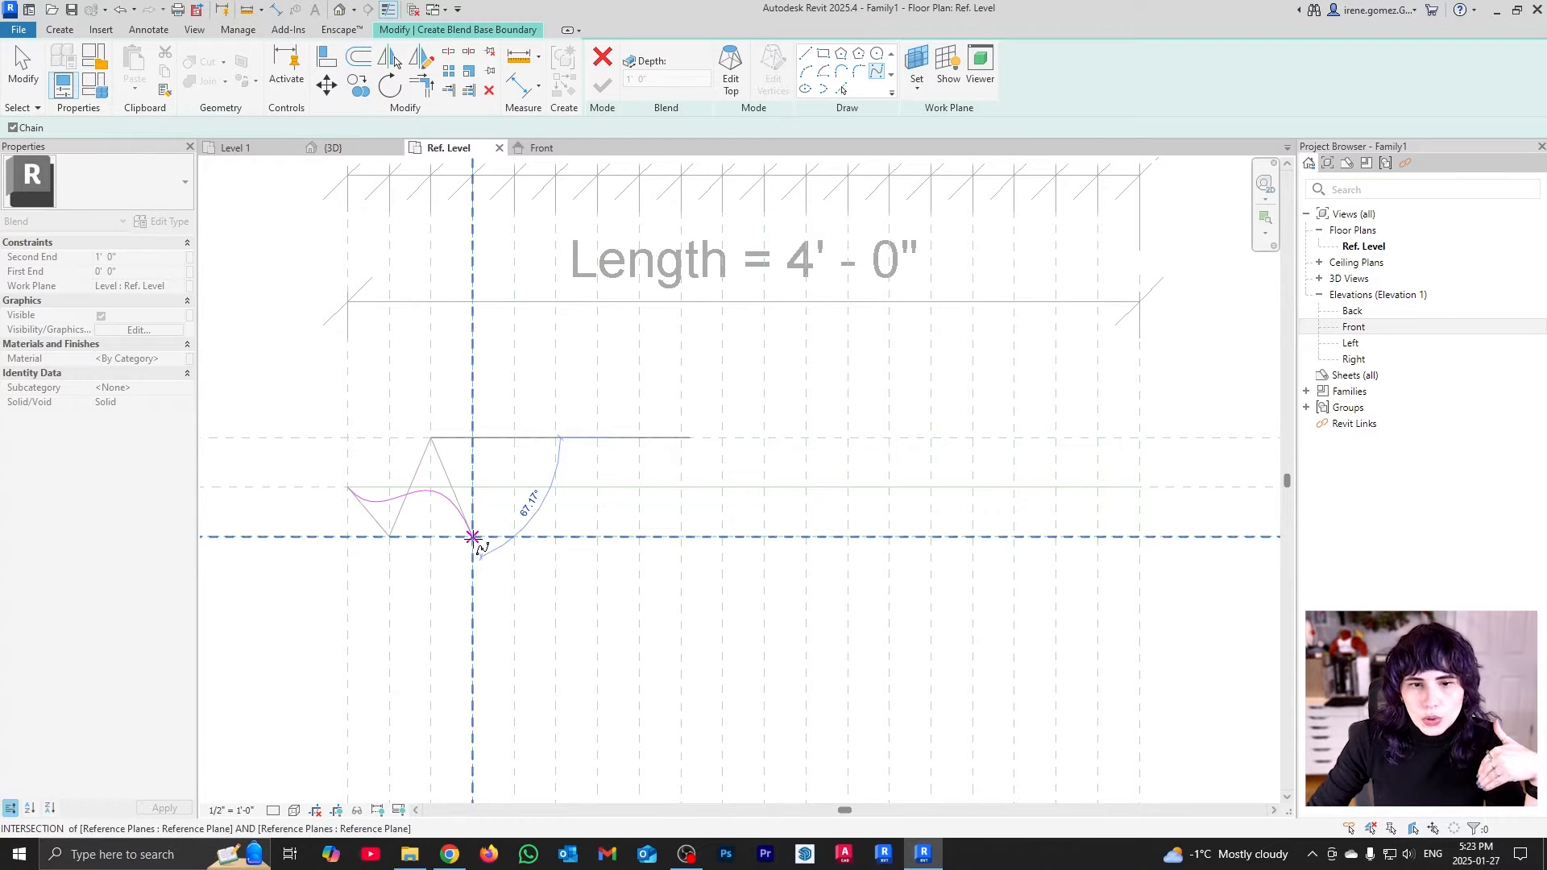
click(473, 535)
click(514, 438)
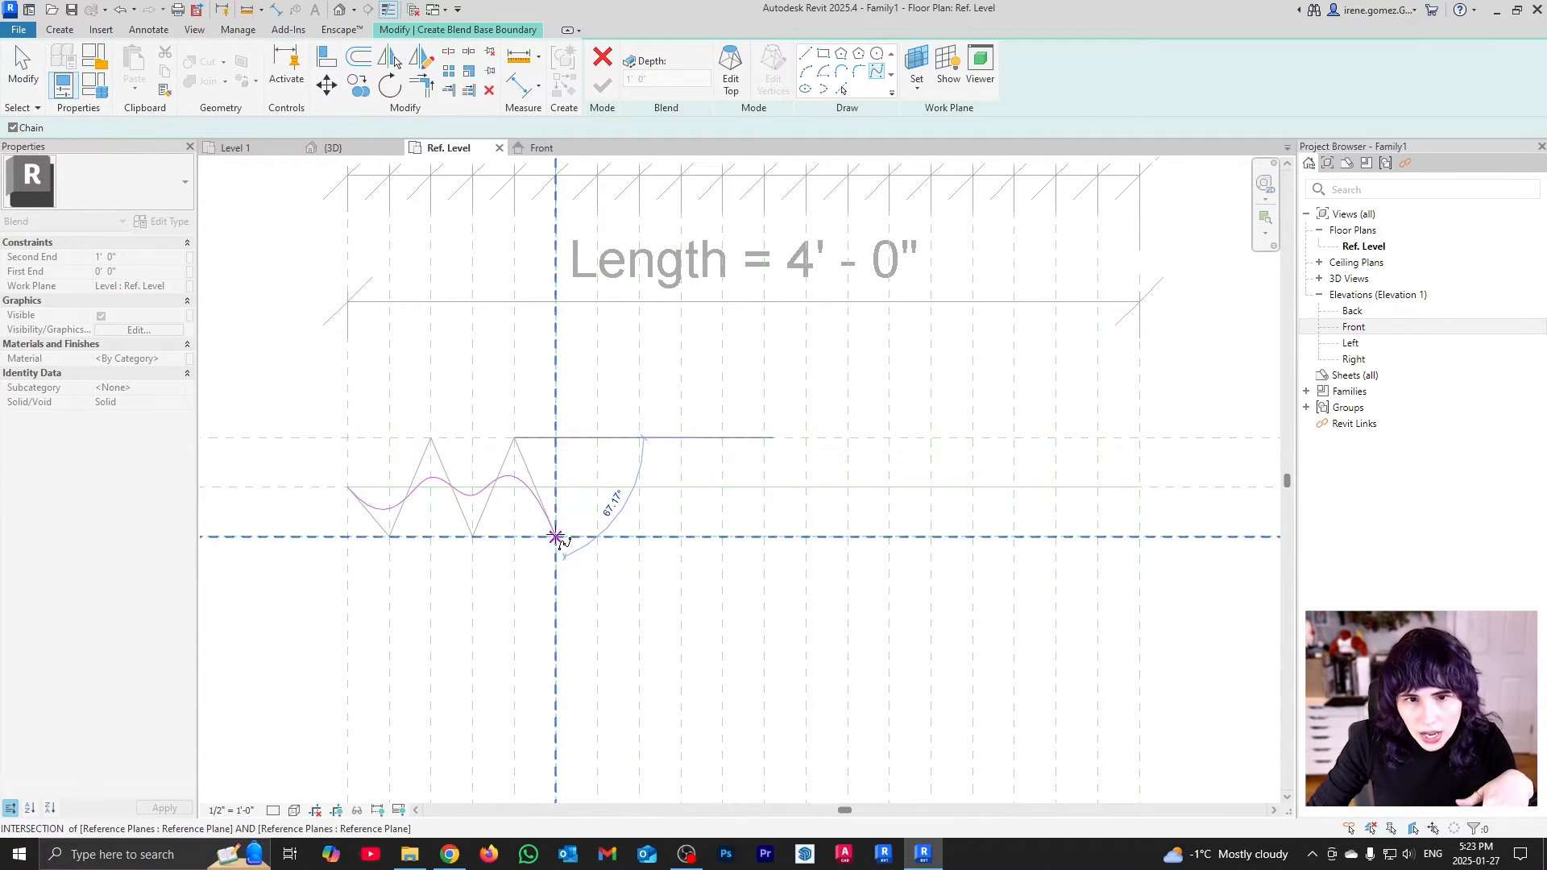
click(556, 535)
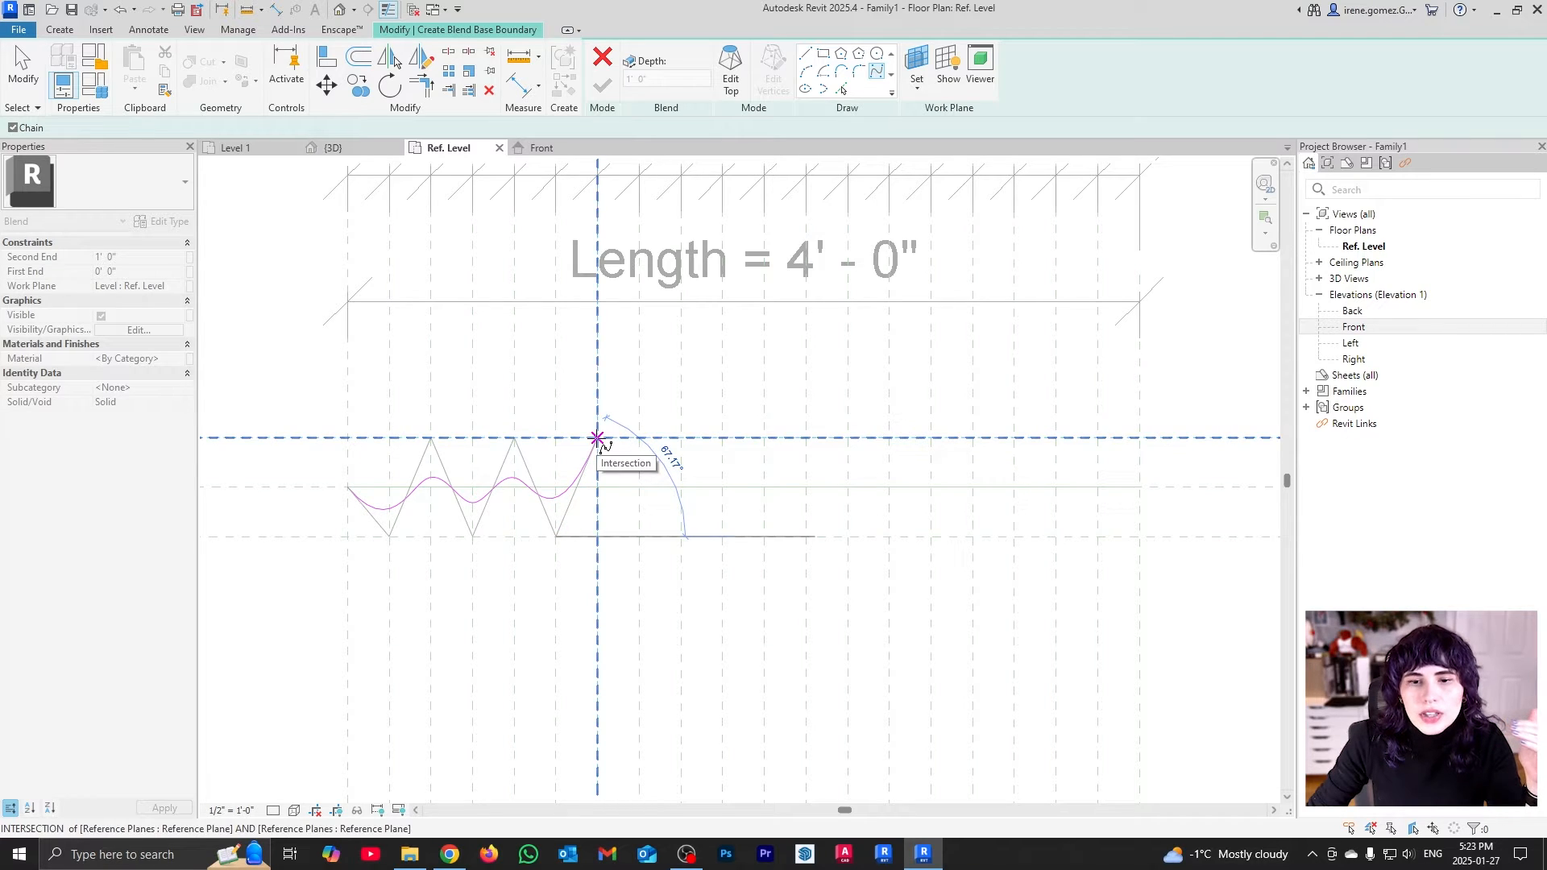
click(597, 439)
click(639, 536)
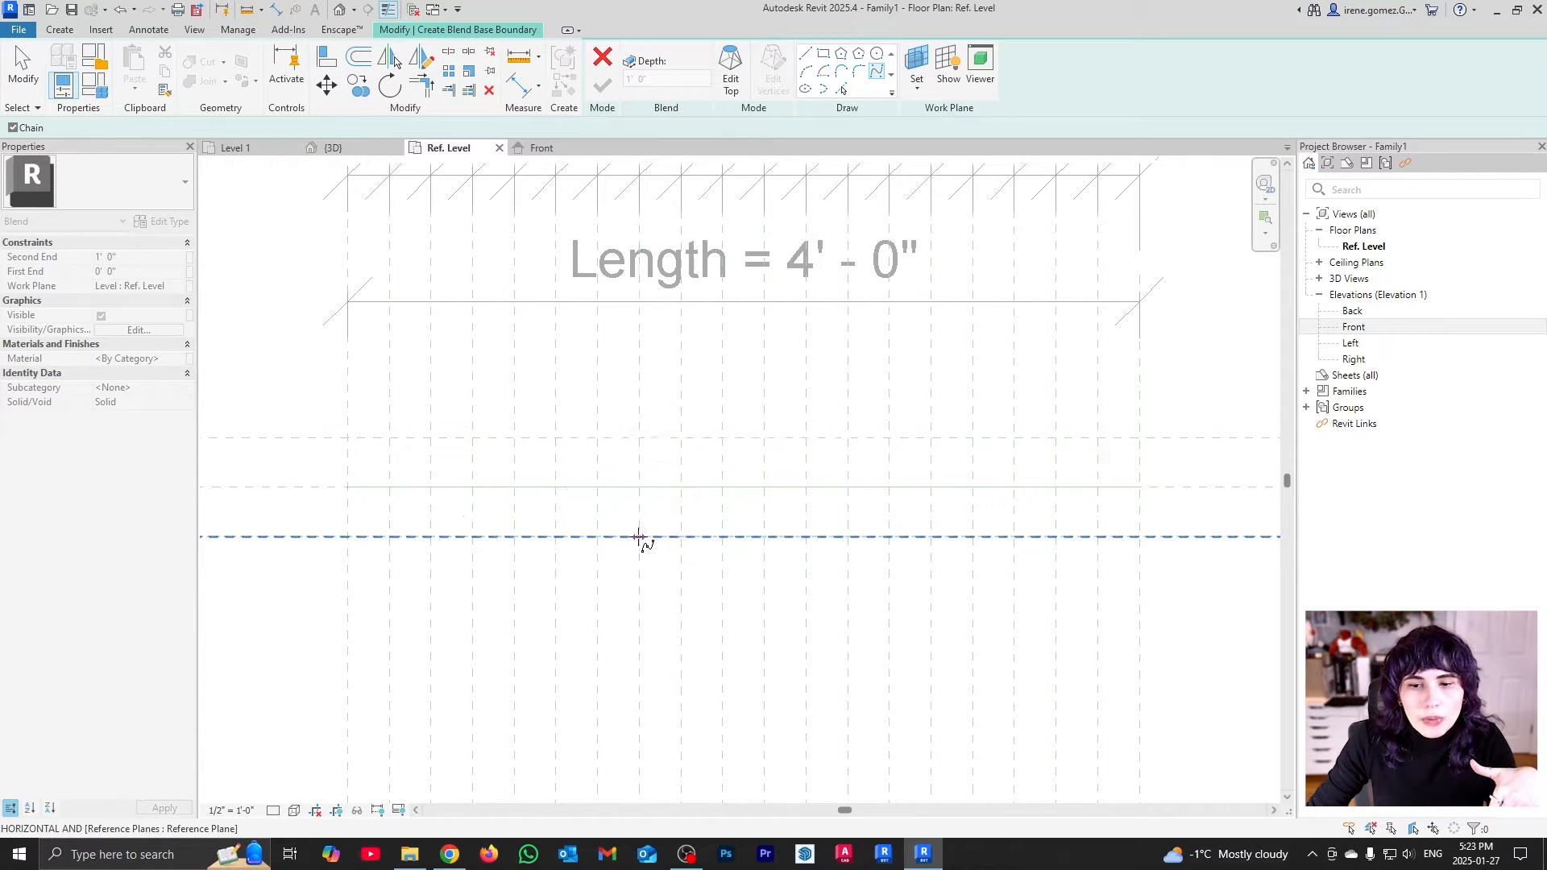
click(681, 437)
click(722, 536)
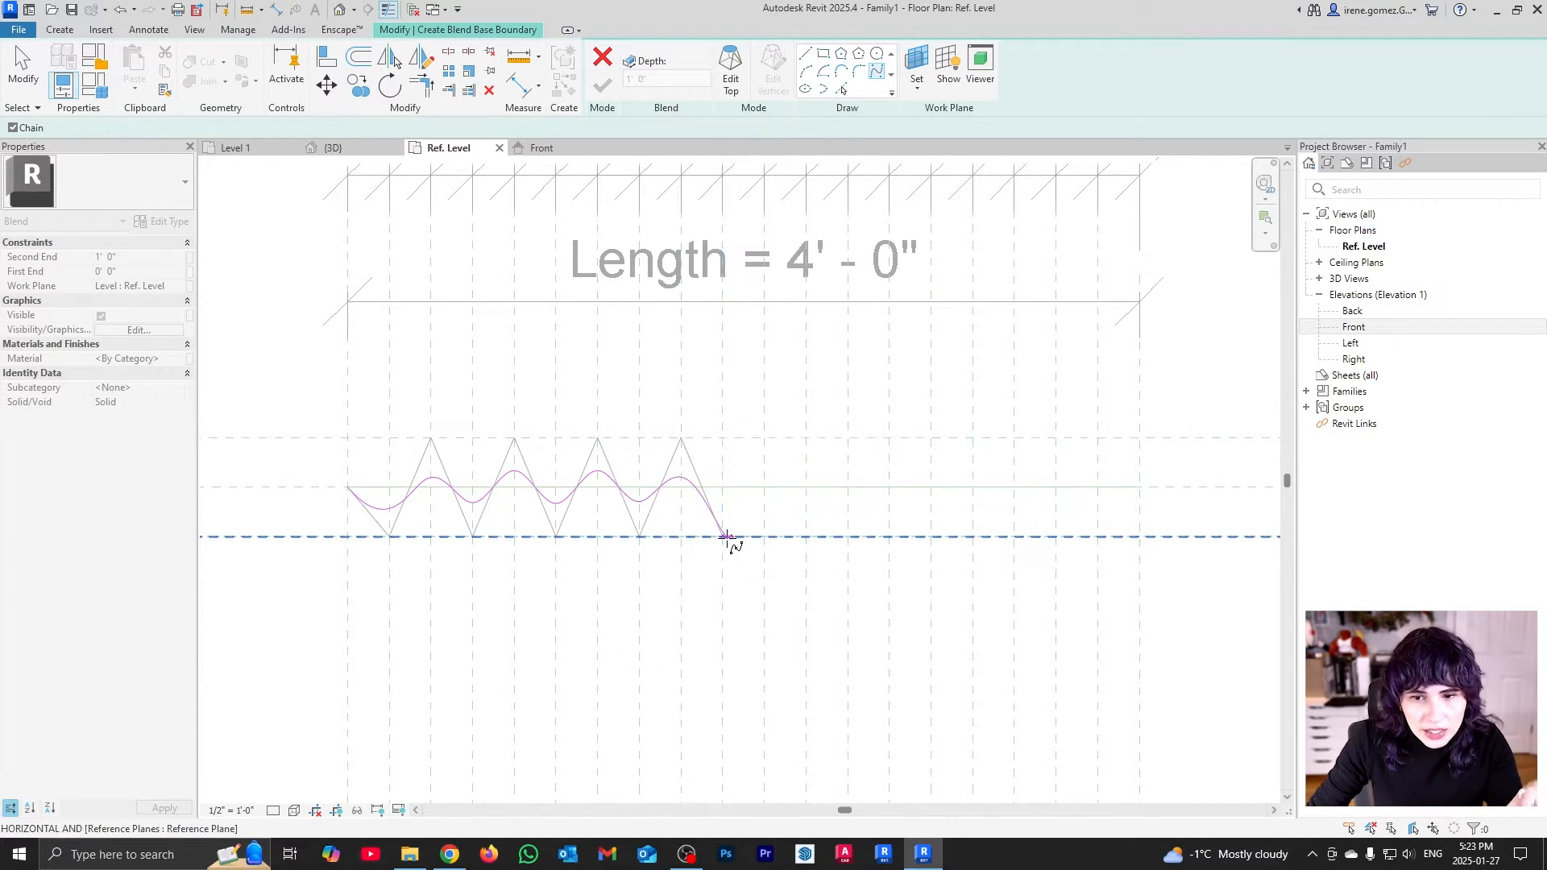
click(766, 438)
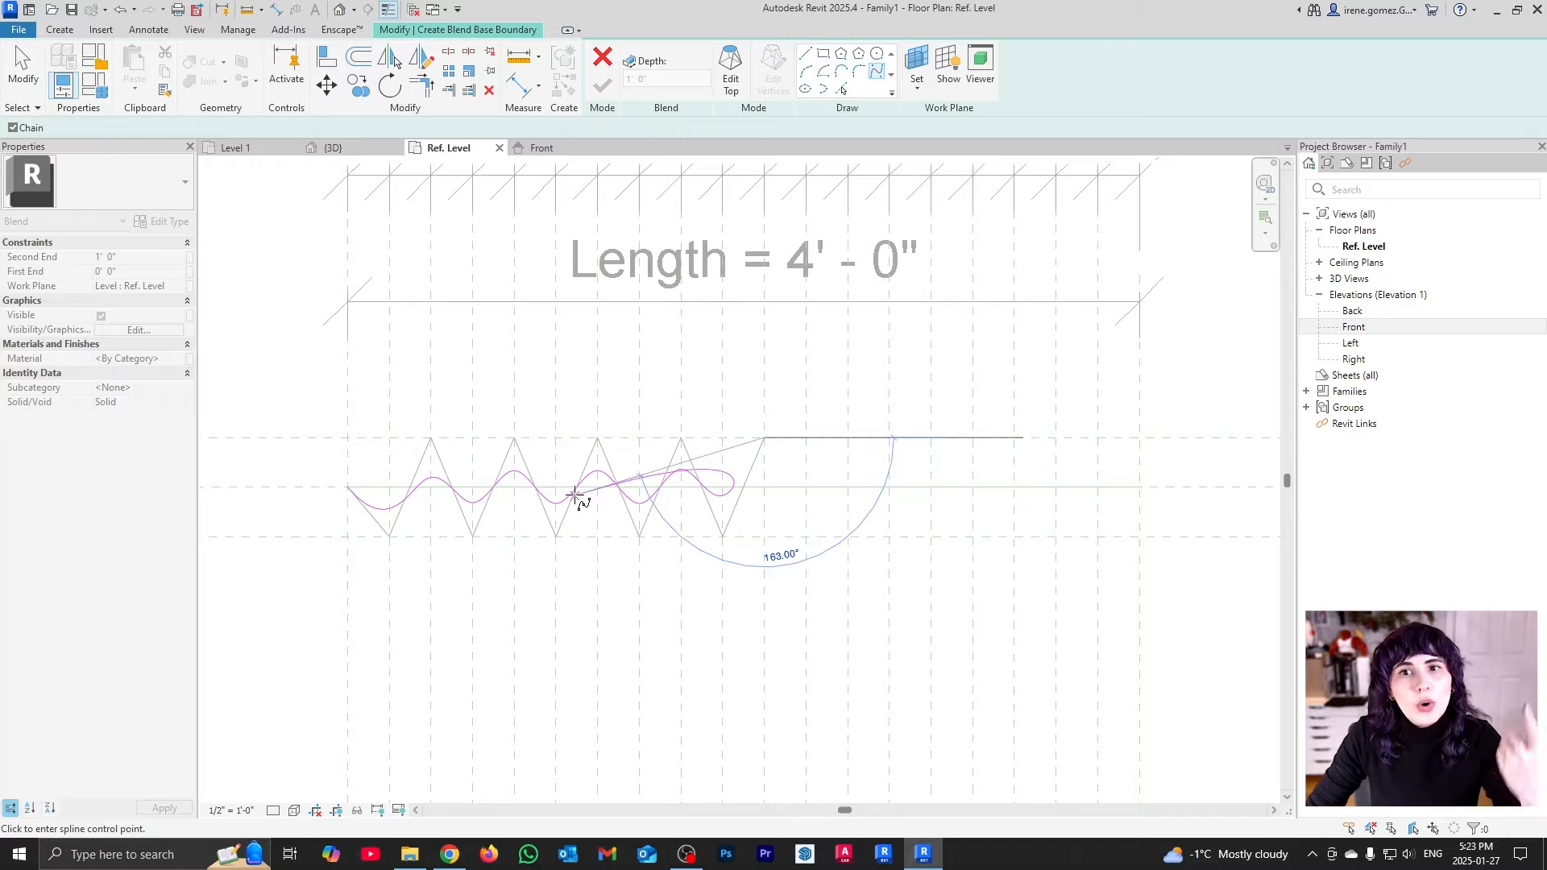
key(Escape)
key(Escape)
click(659, 493)
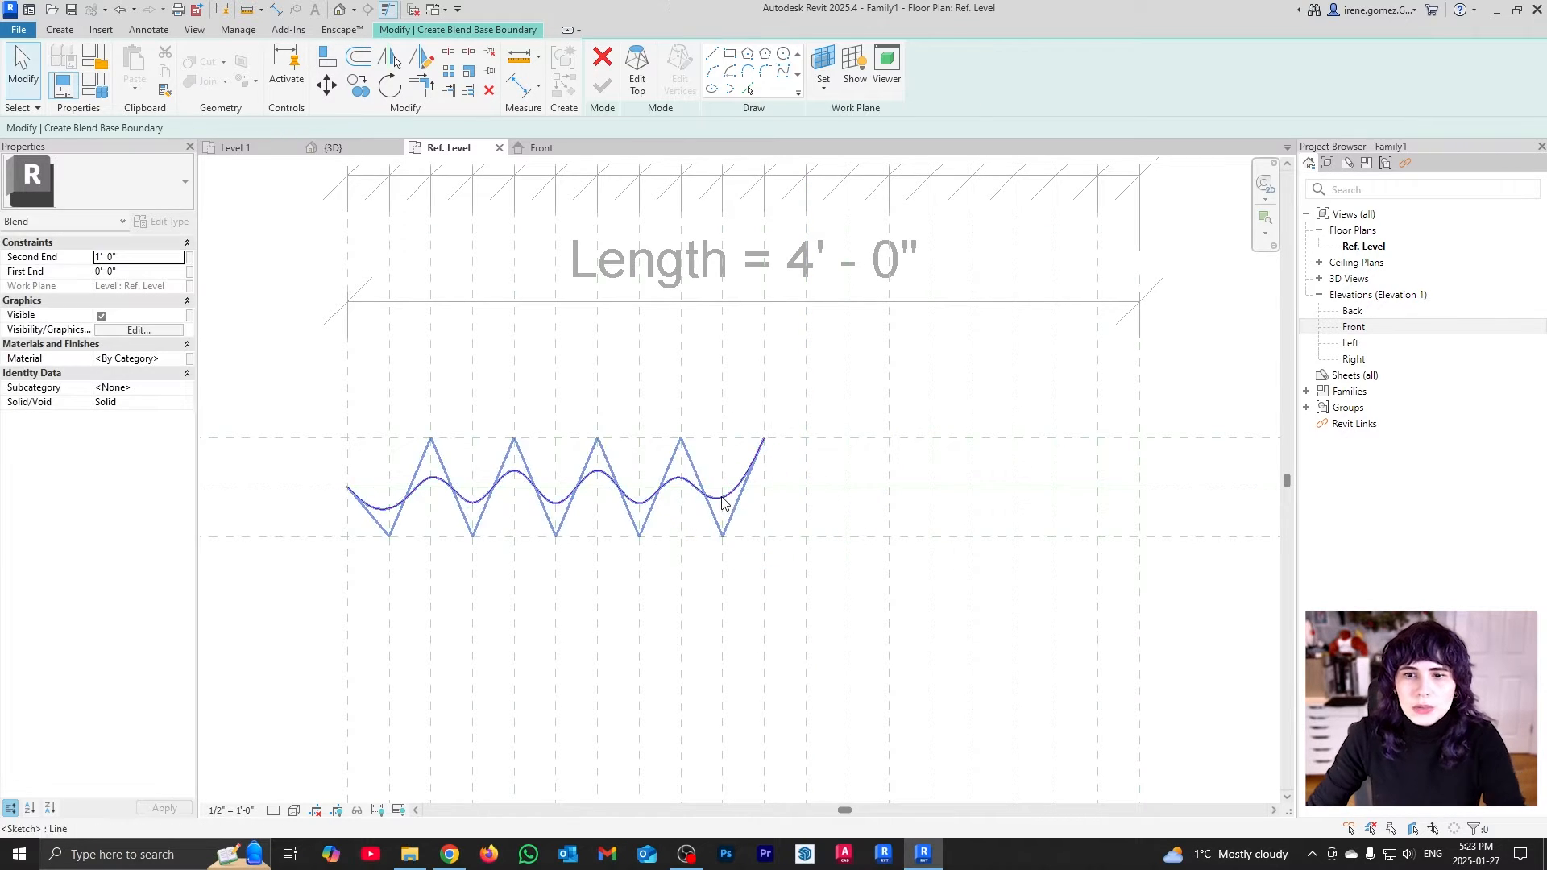
Leave the blend sketch and discard the unfinished blend
key(Escape)
key(Escape)
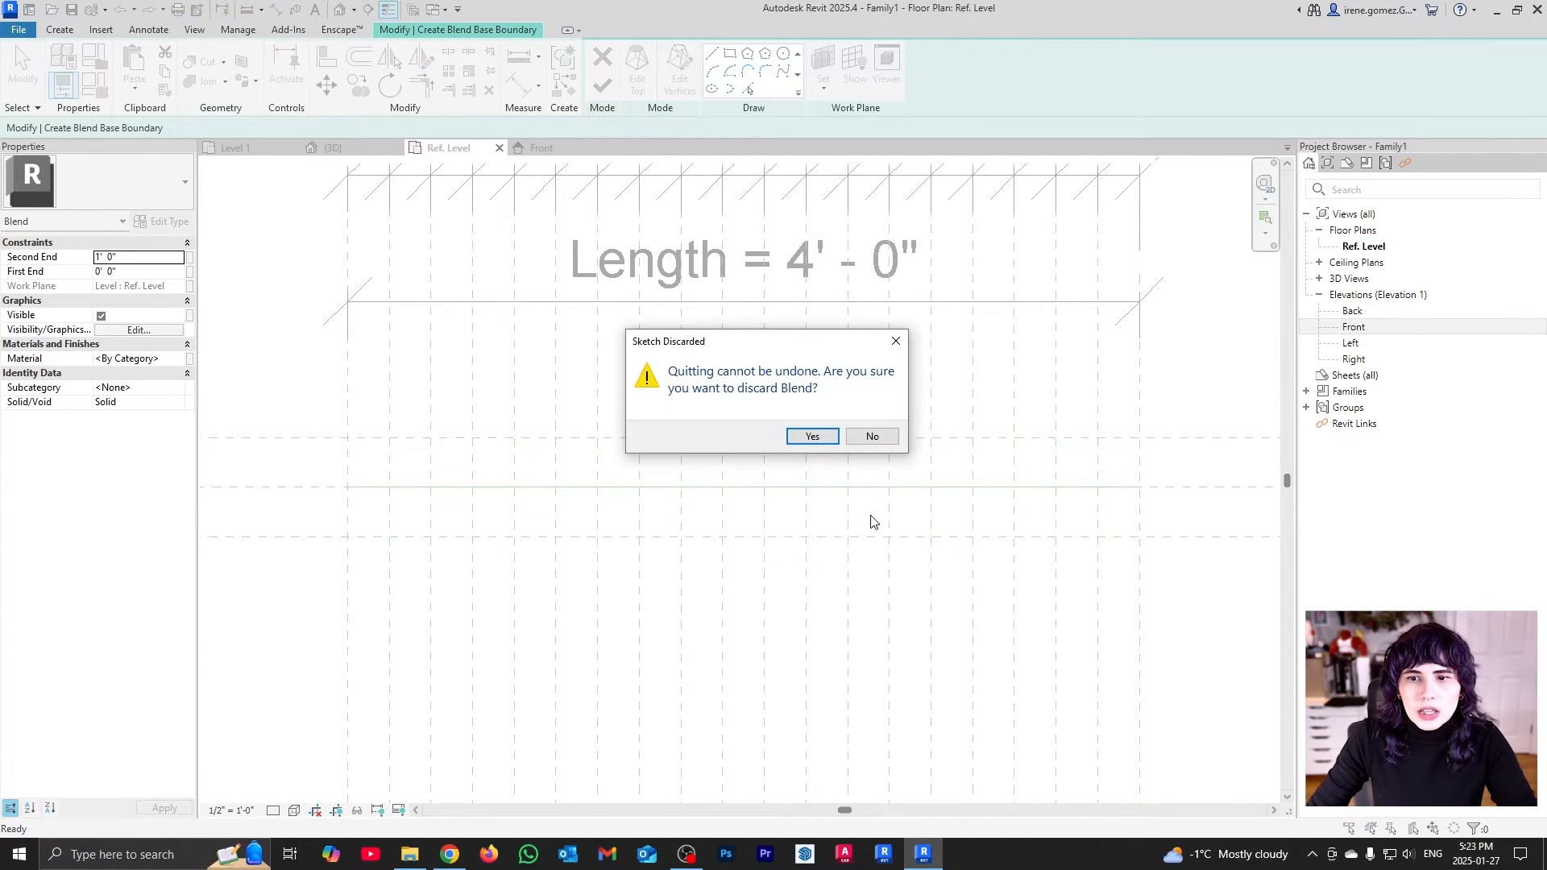
click(830, 439)
Set the horizontal reference plane above the center plane to 6" from it
scroll(654, 525, down, 2)
click(905, 290)
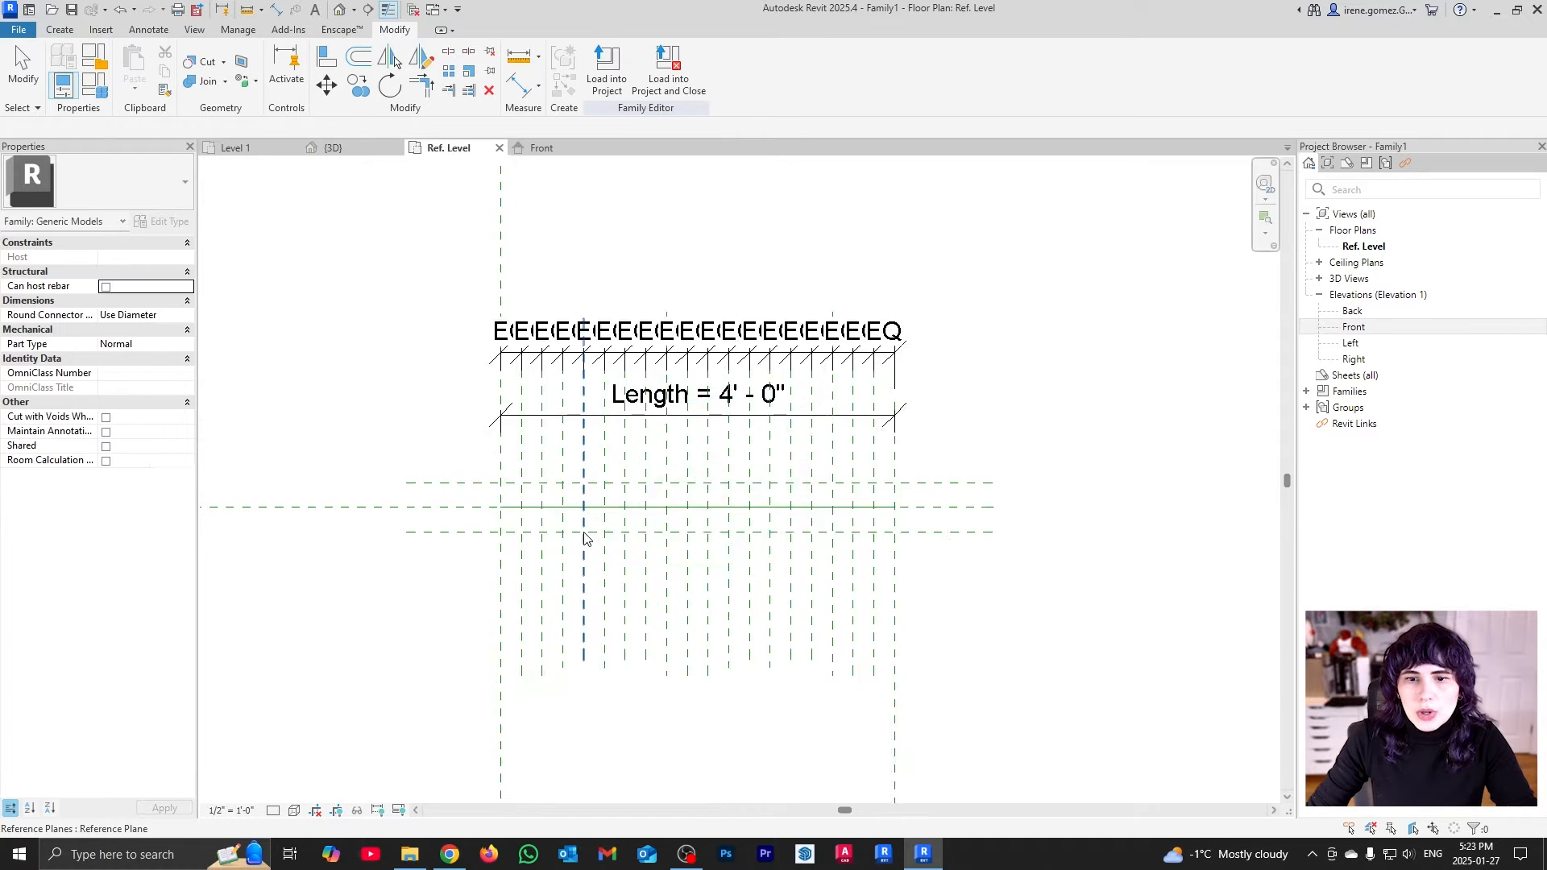
scroll(586, 539, up, 2)
click(499, 469)
scroll(452, 479, up, 2)
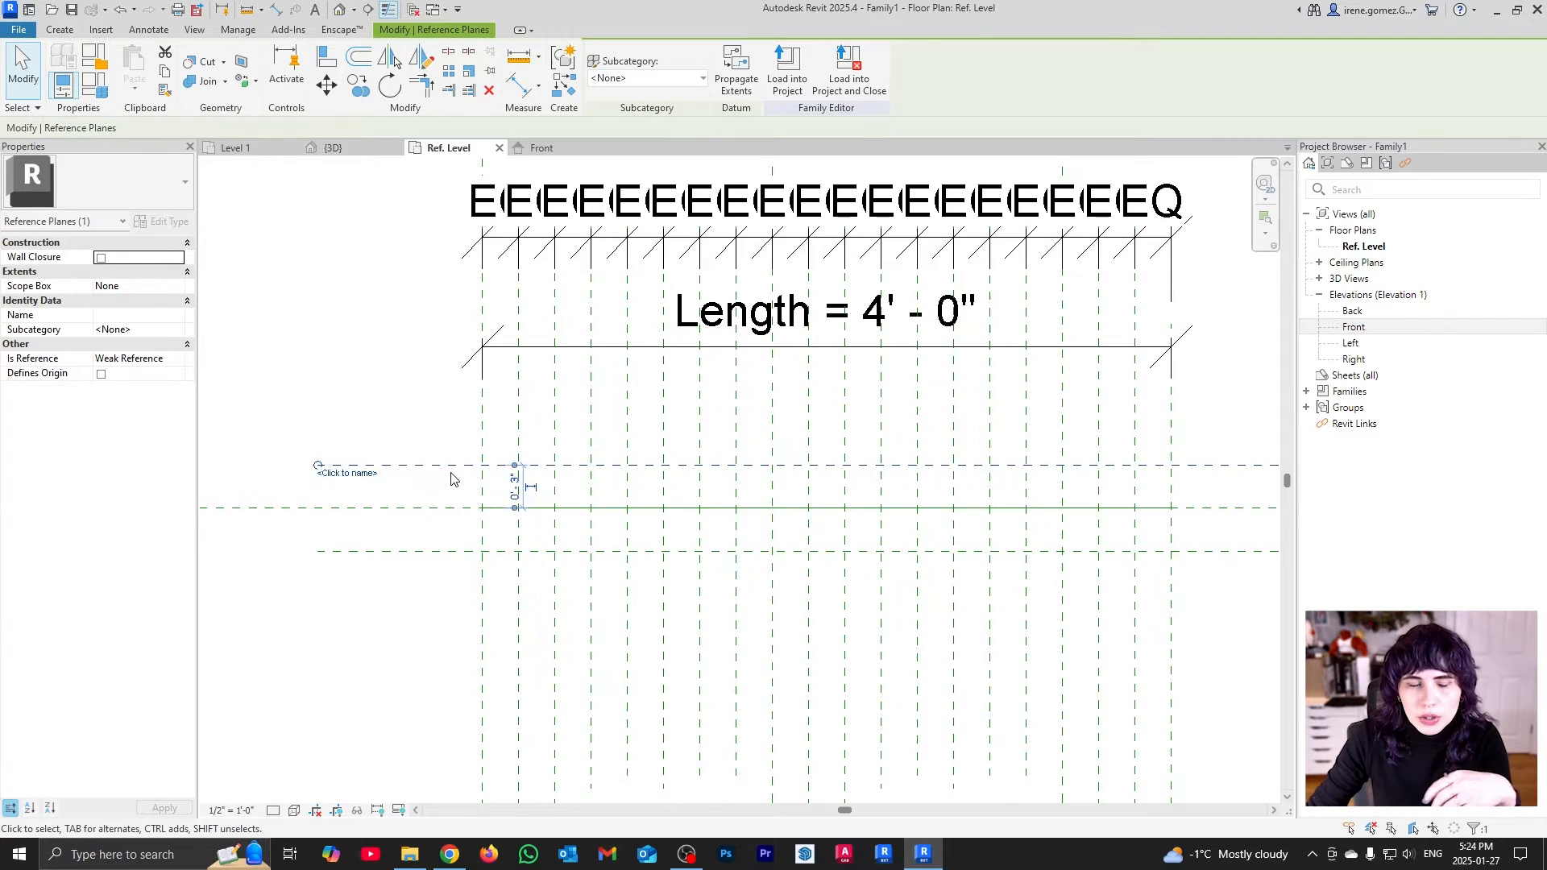
click(516, 487)
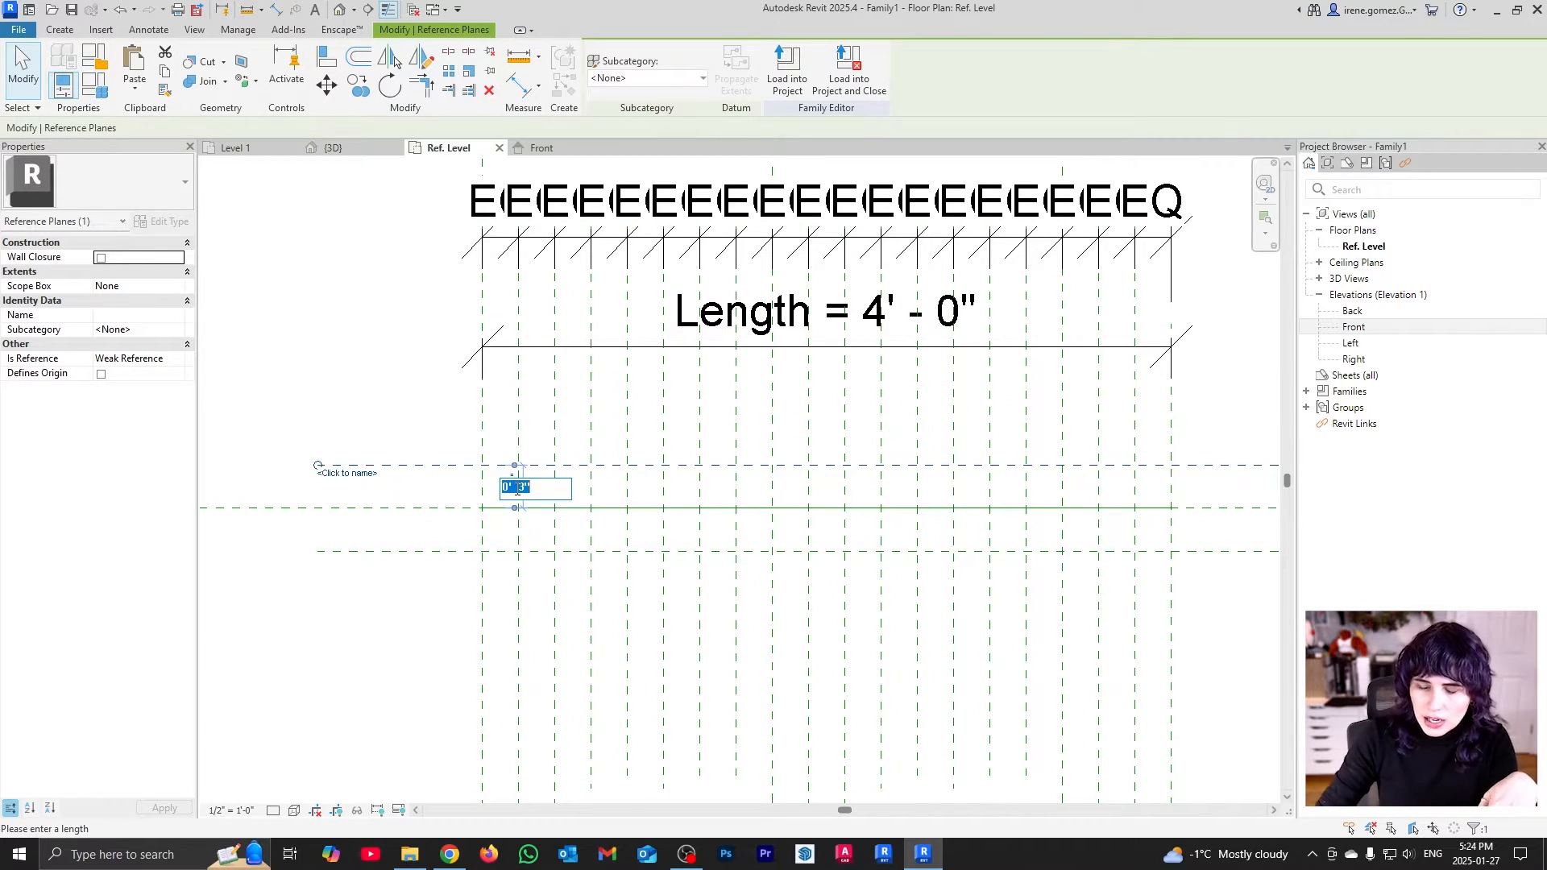
text(0 6)
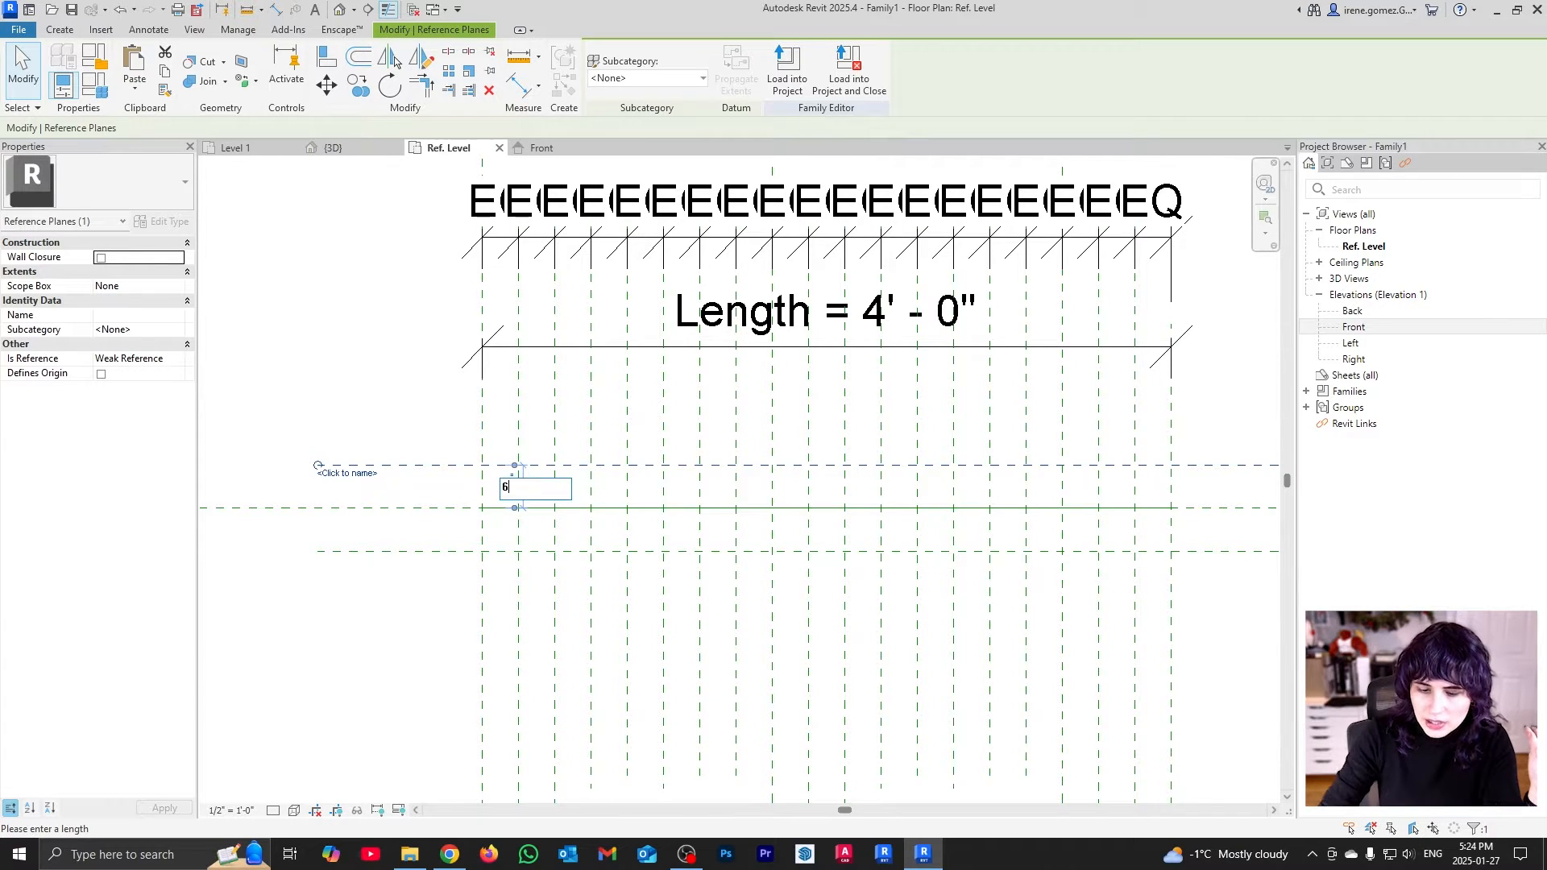
key(Return)
Set the horizontal reference plane below the center plane to 6" from it
click(452, 552)
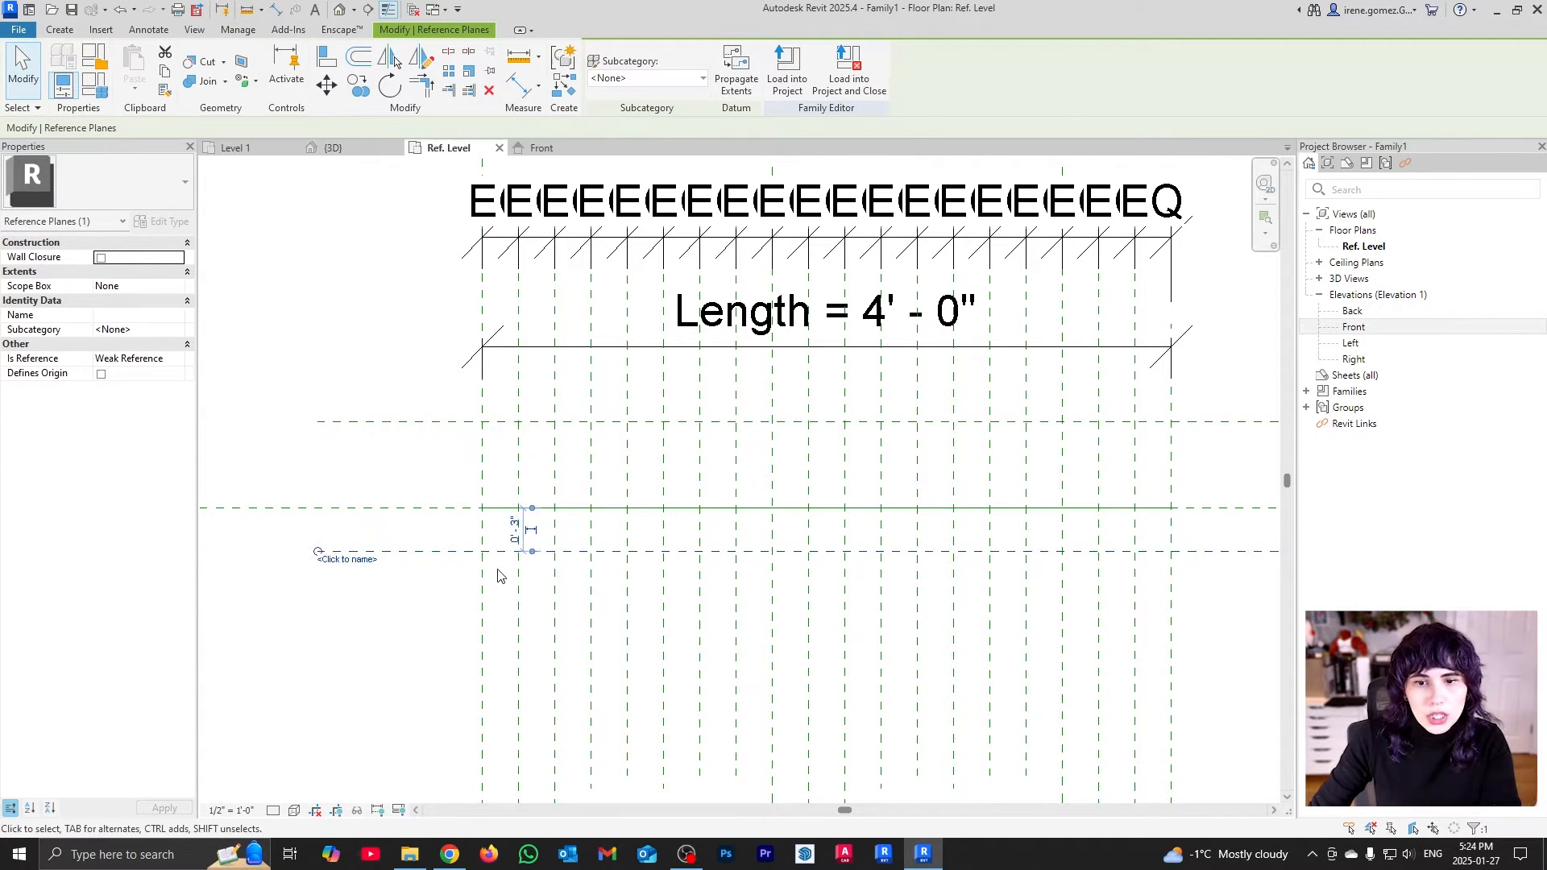
click(514, 530)
text(6)
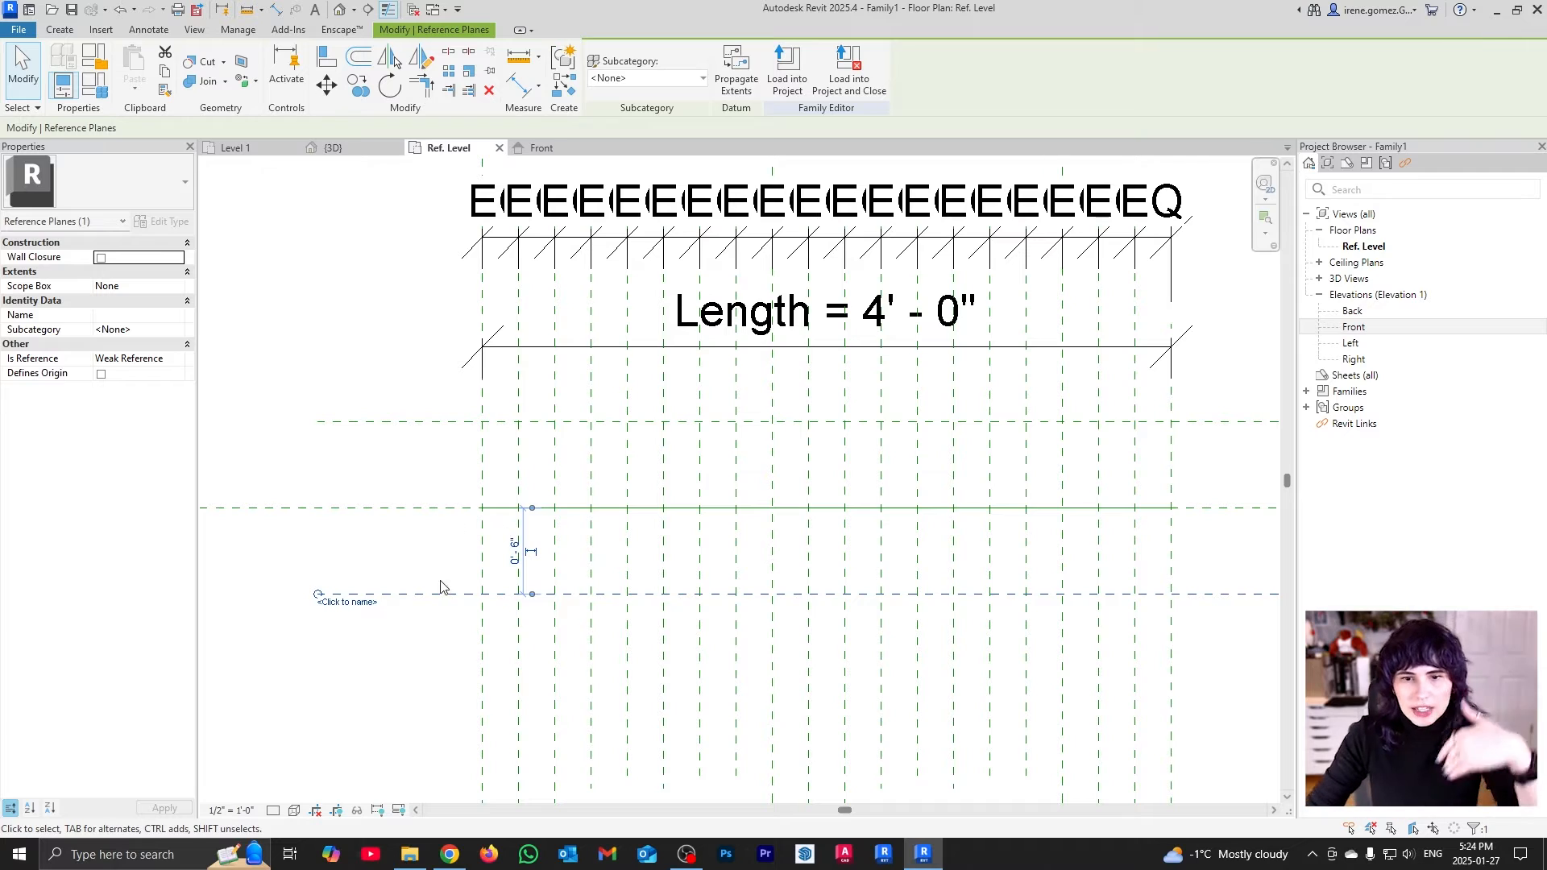
click(418, 658)
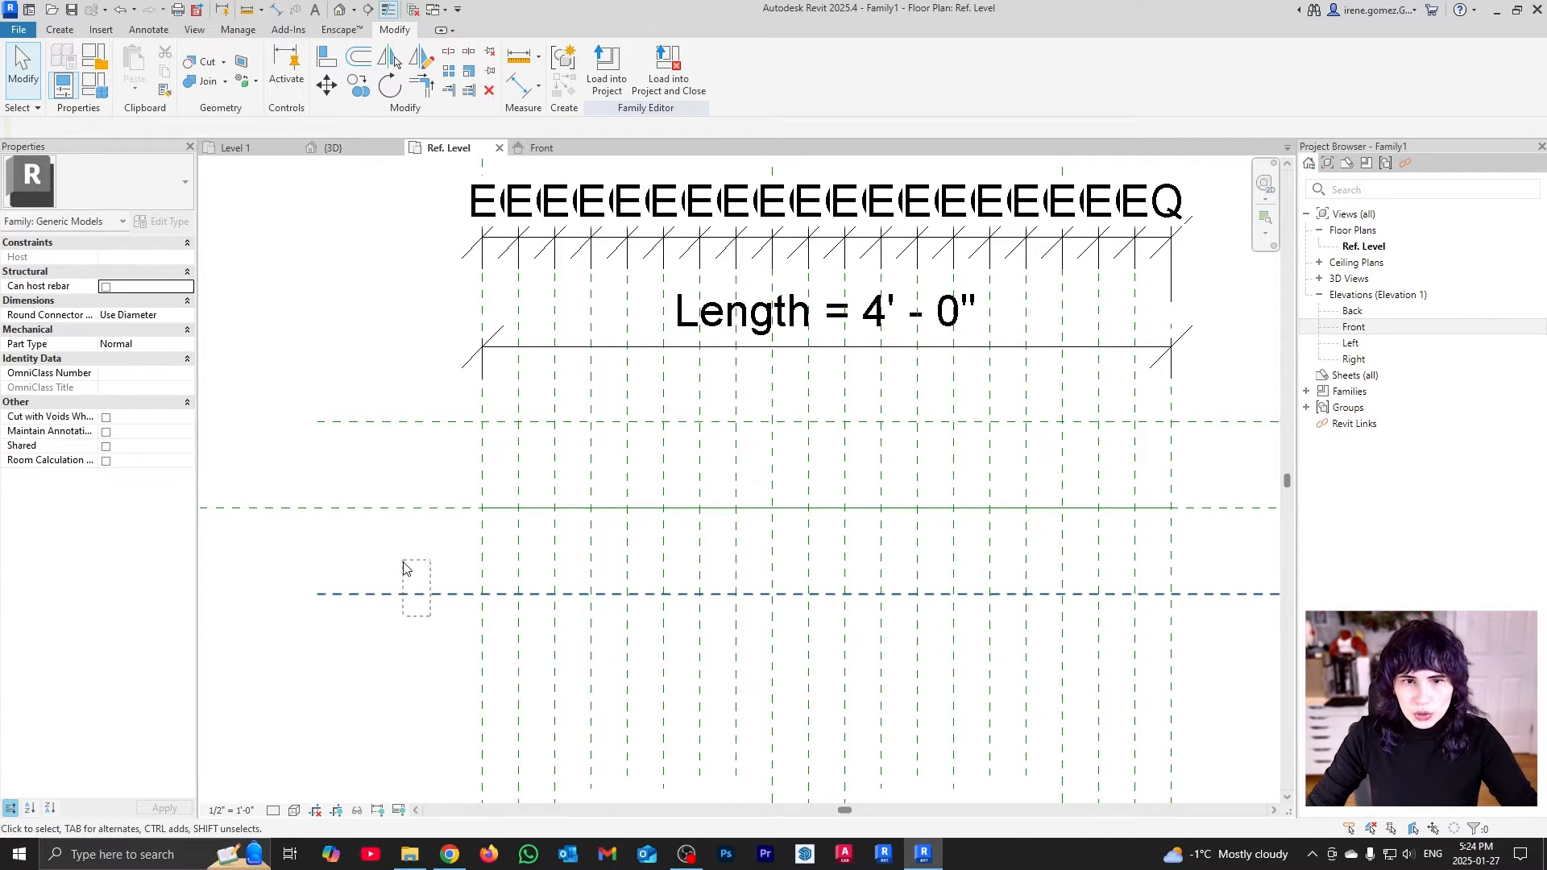
Copy the lower horizontal reference plane using 6" and 3" offsets to add planes 3" below and 3" above the center plane
click(407, 594)
key(c)
key(o)
click(413, 667)
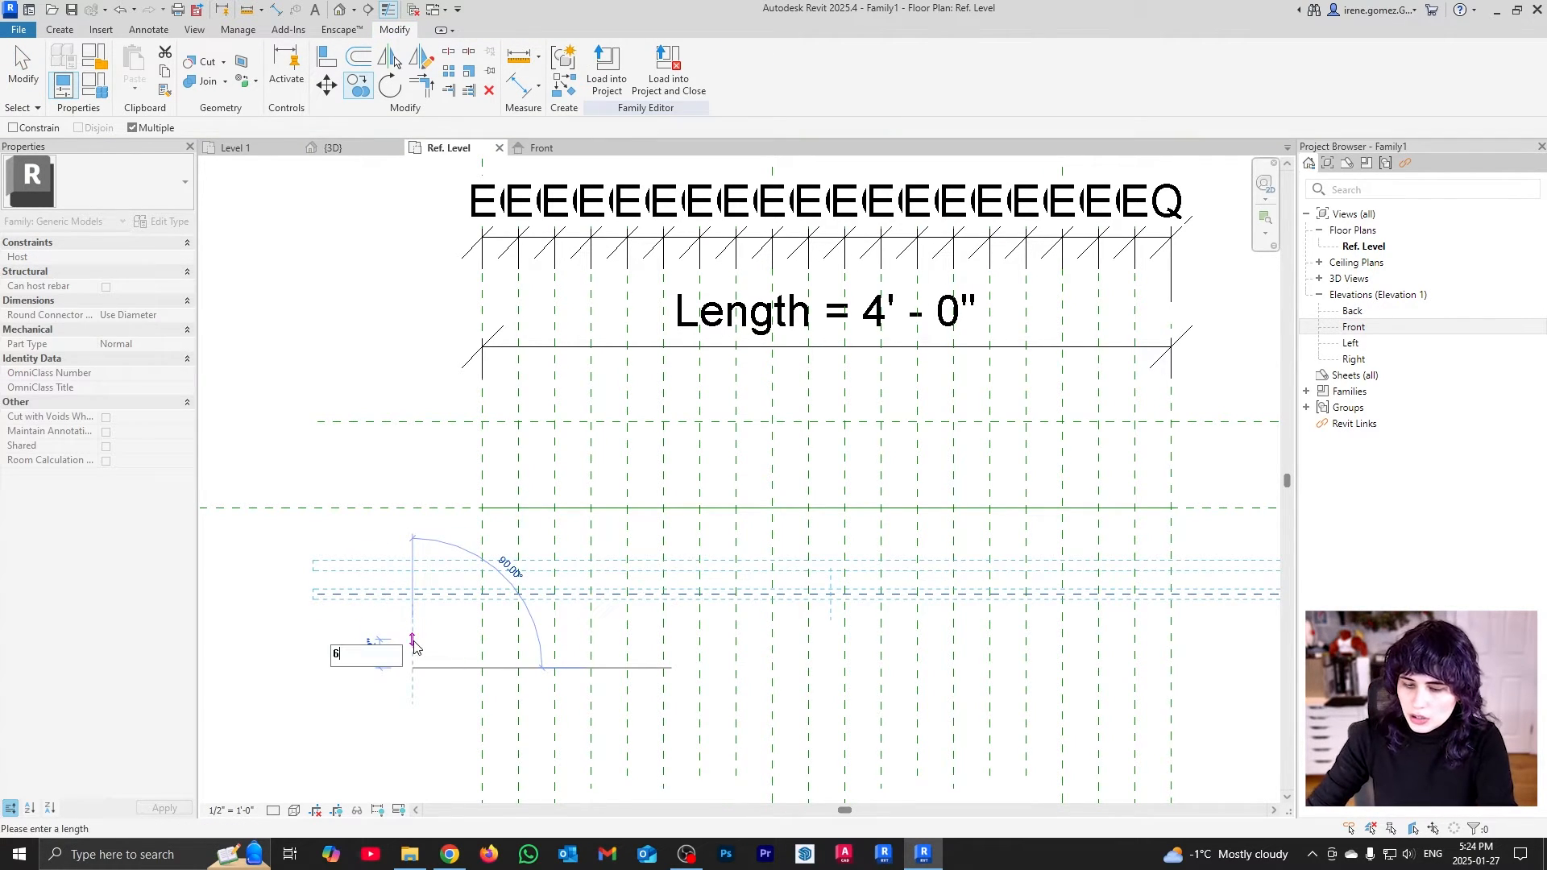
text(6)
key(Return)
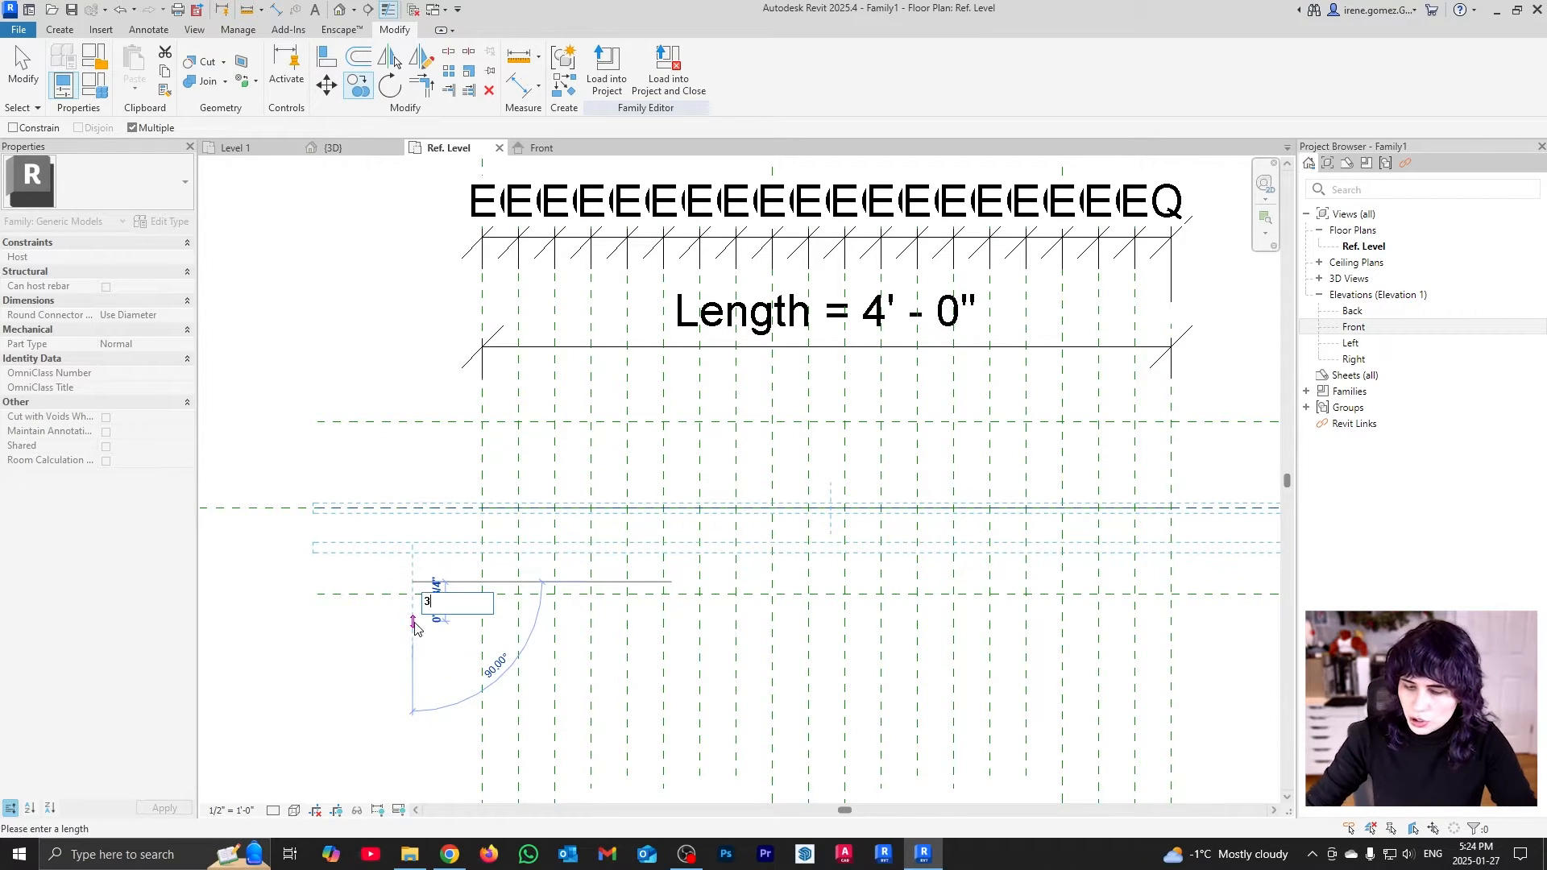
text(3")
key(Return)
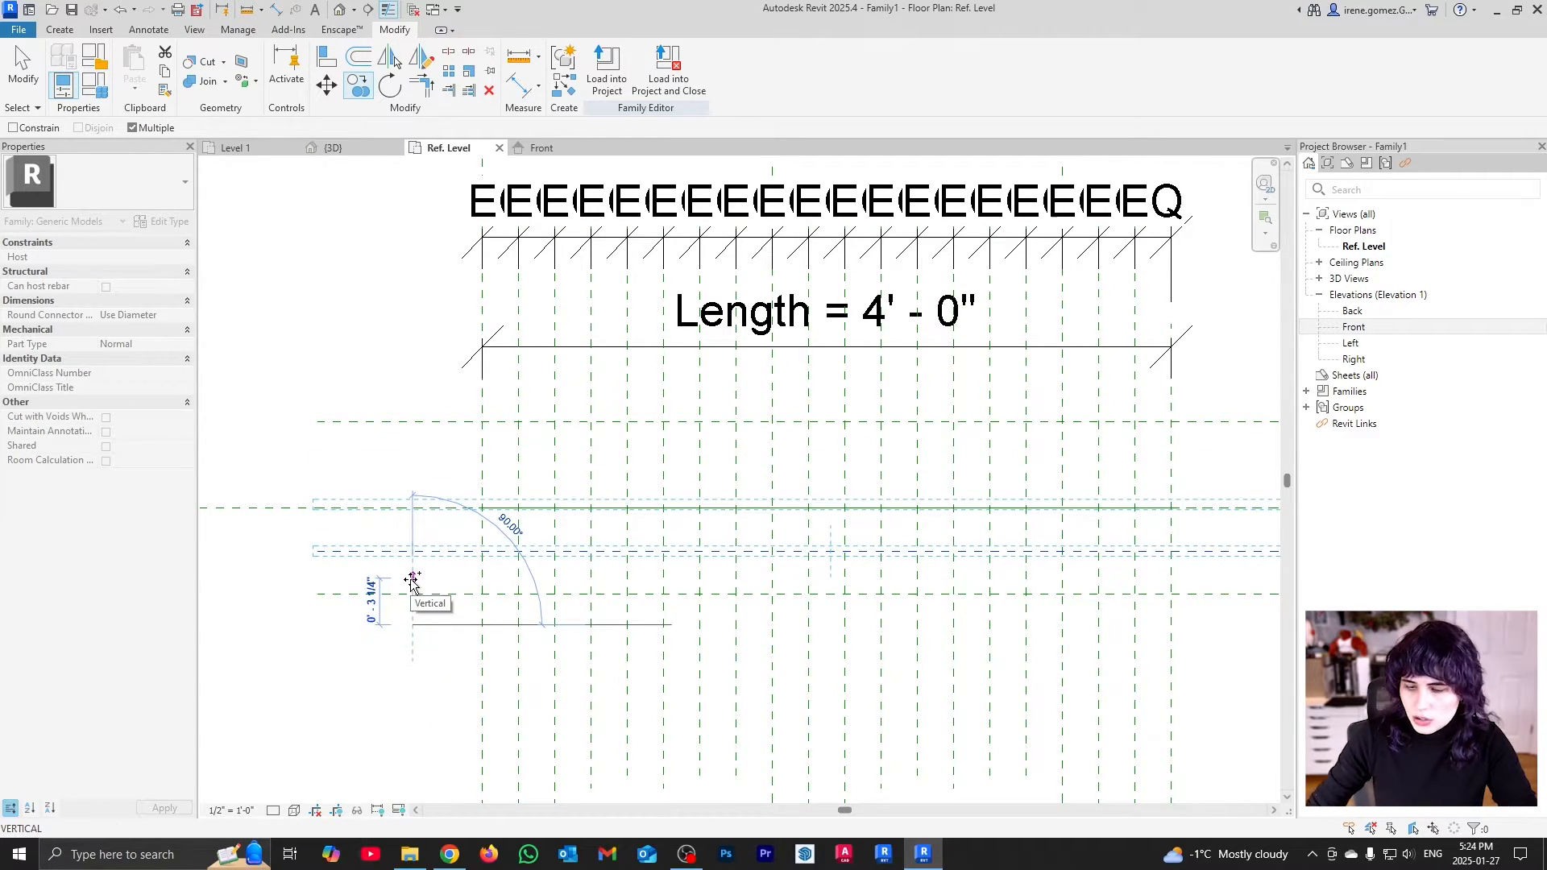
key(Escape)
click(429, 508)
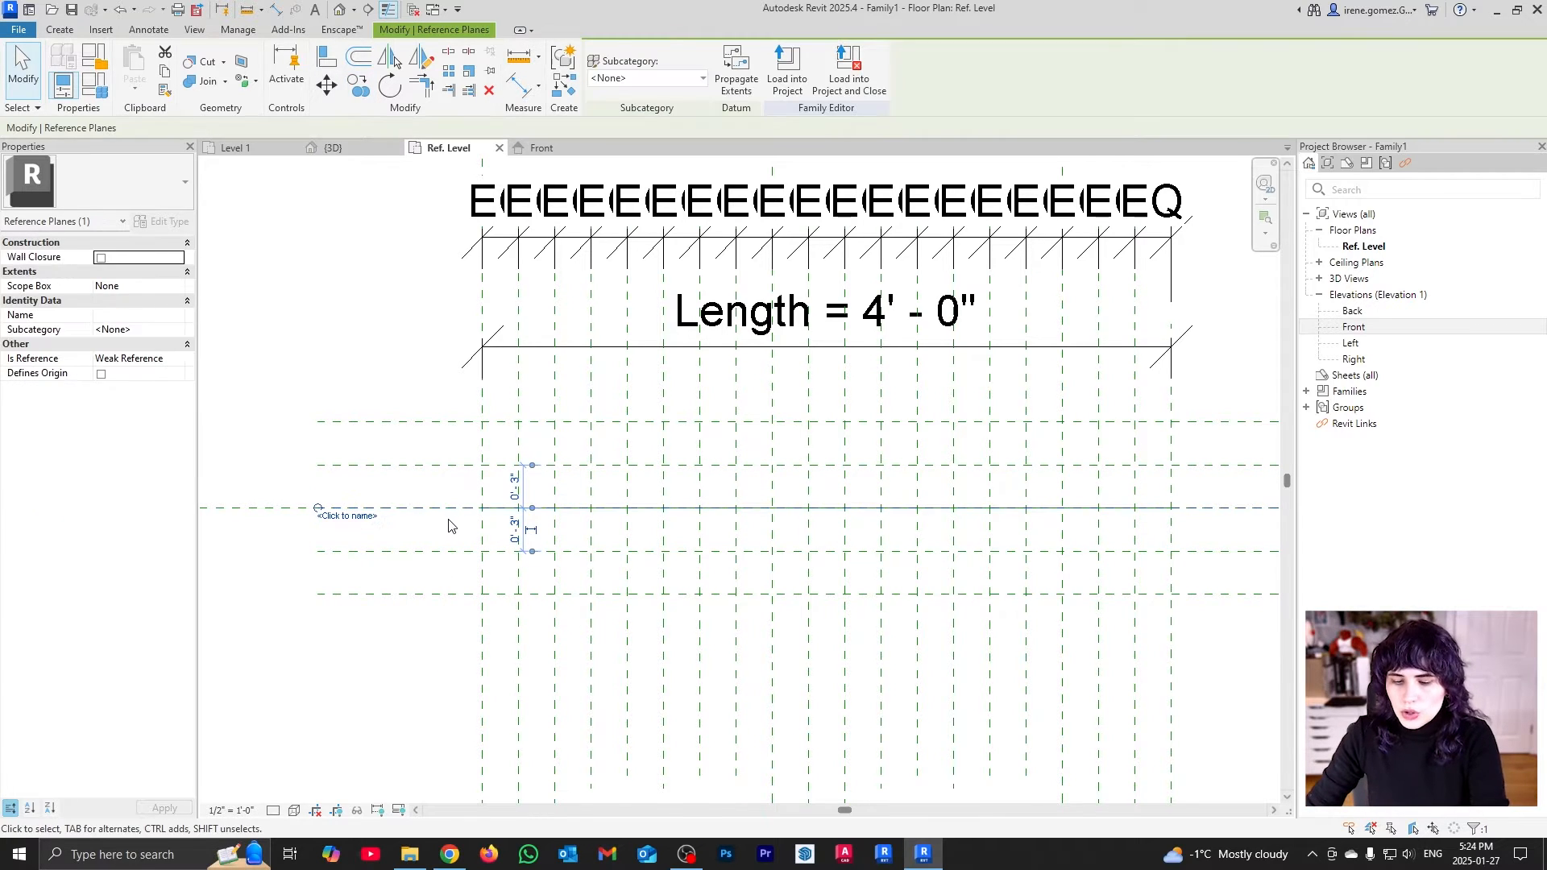
key(Escape)
middle_drag(778, 501, 657, 536)
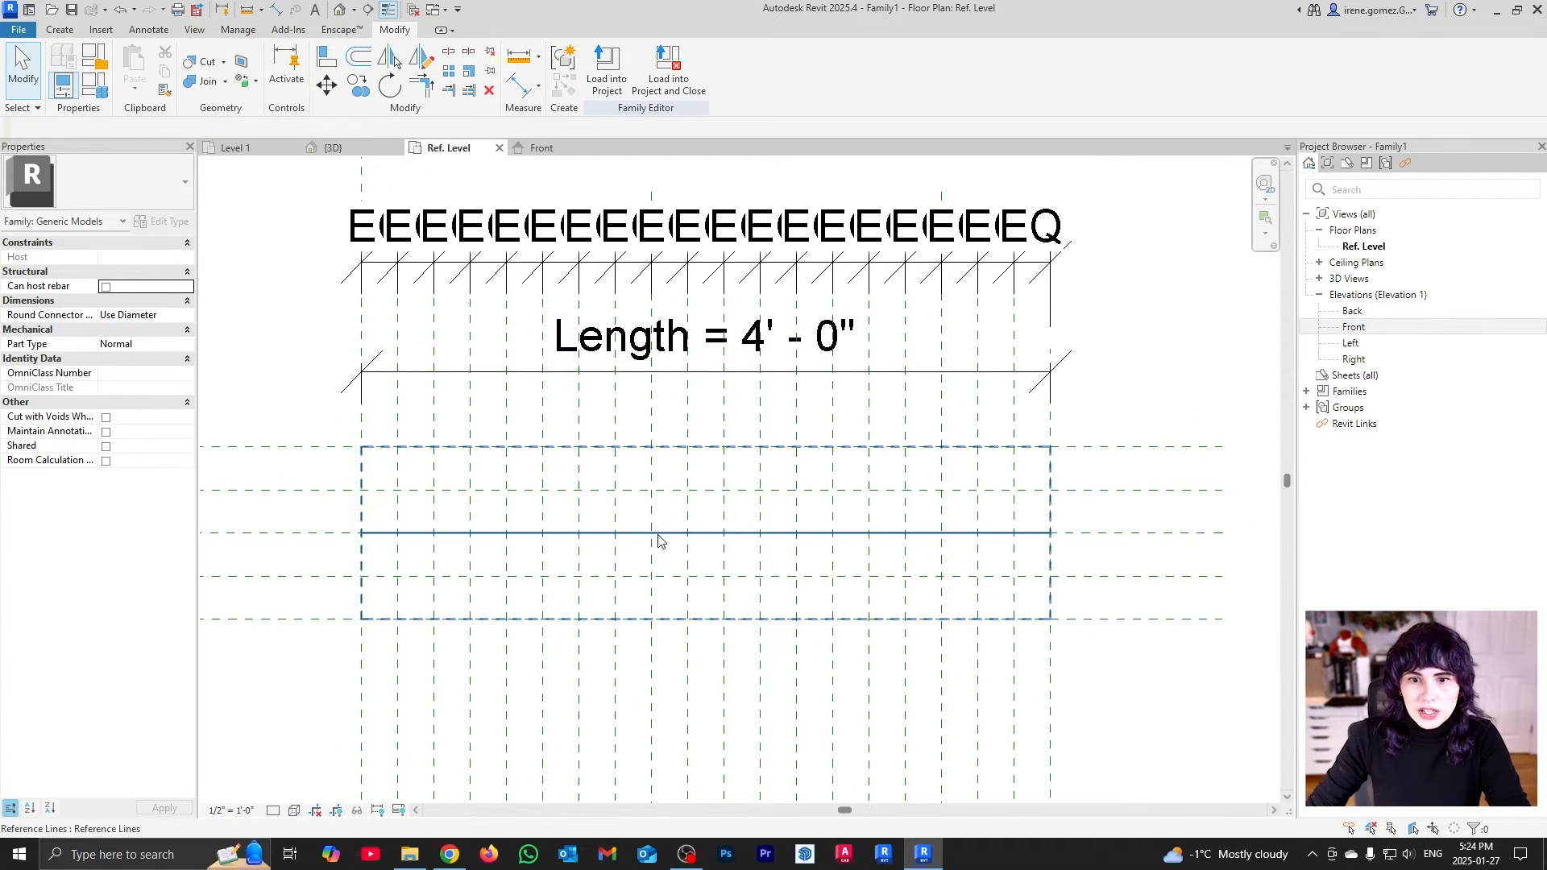
Start a blend and sketch a wavy base spline across the curtain length, starting and ending on the center plane and alternating between the outer horizontal planes
click(58, 34)
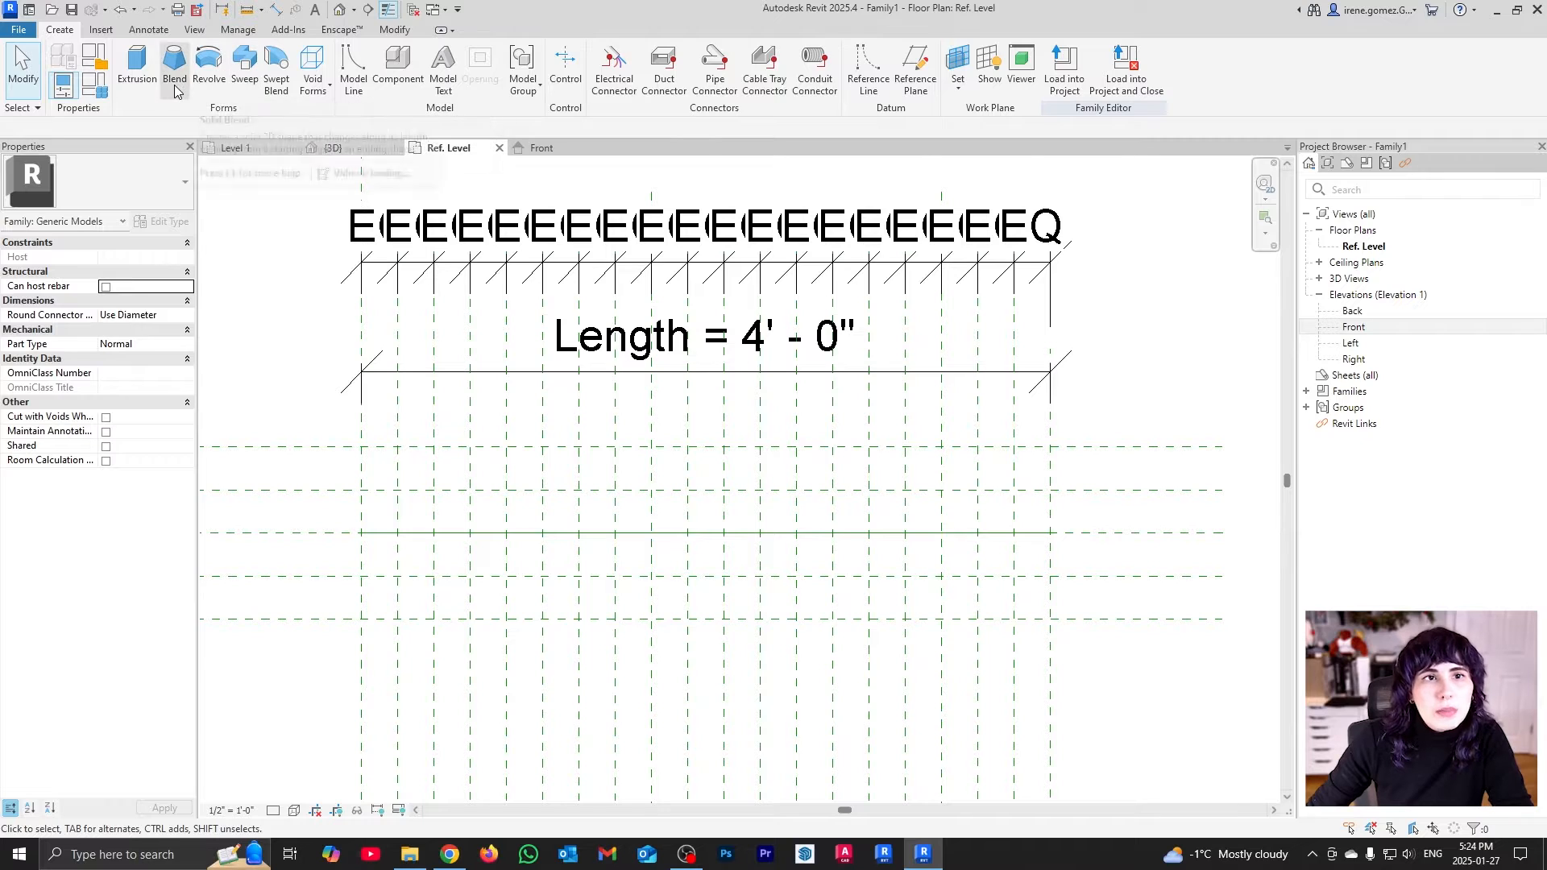
click(175, 84)
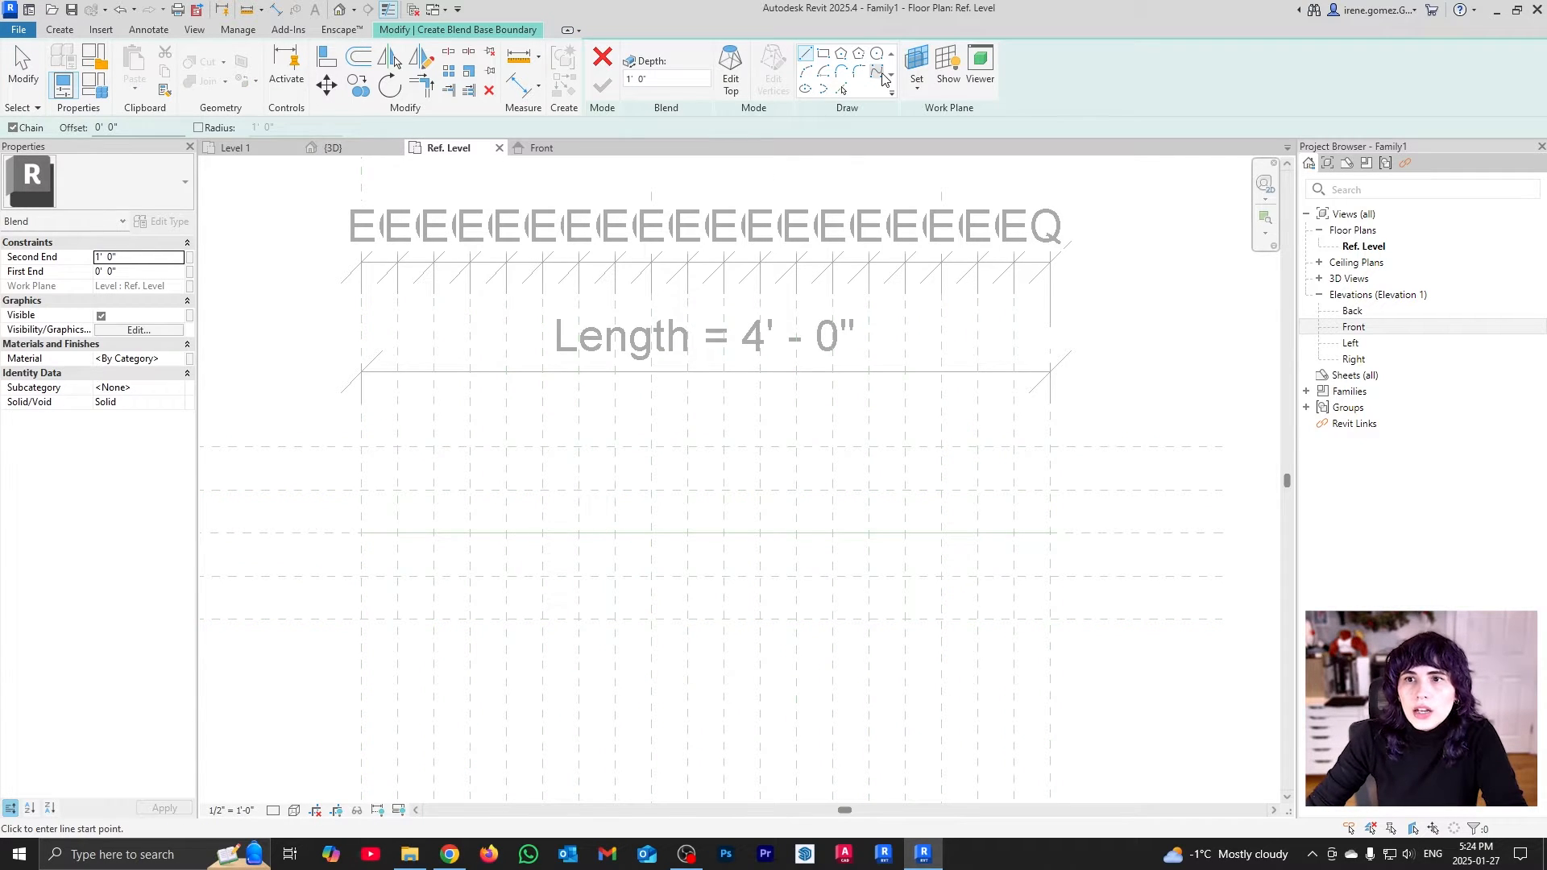
click(362, 533)
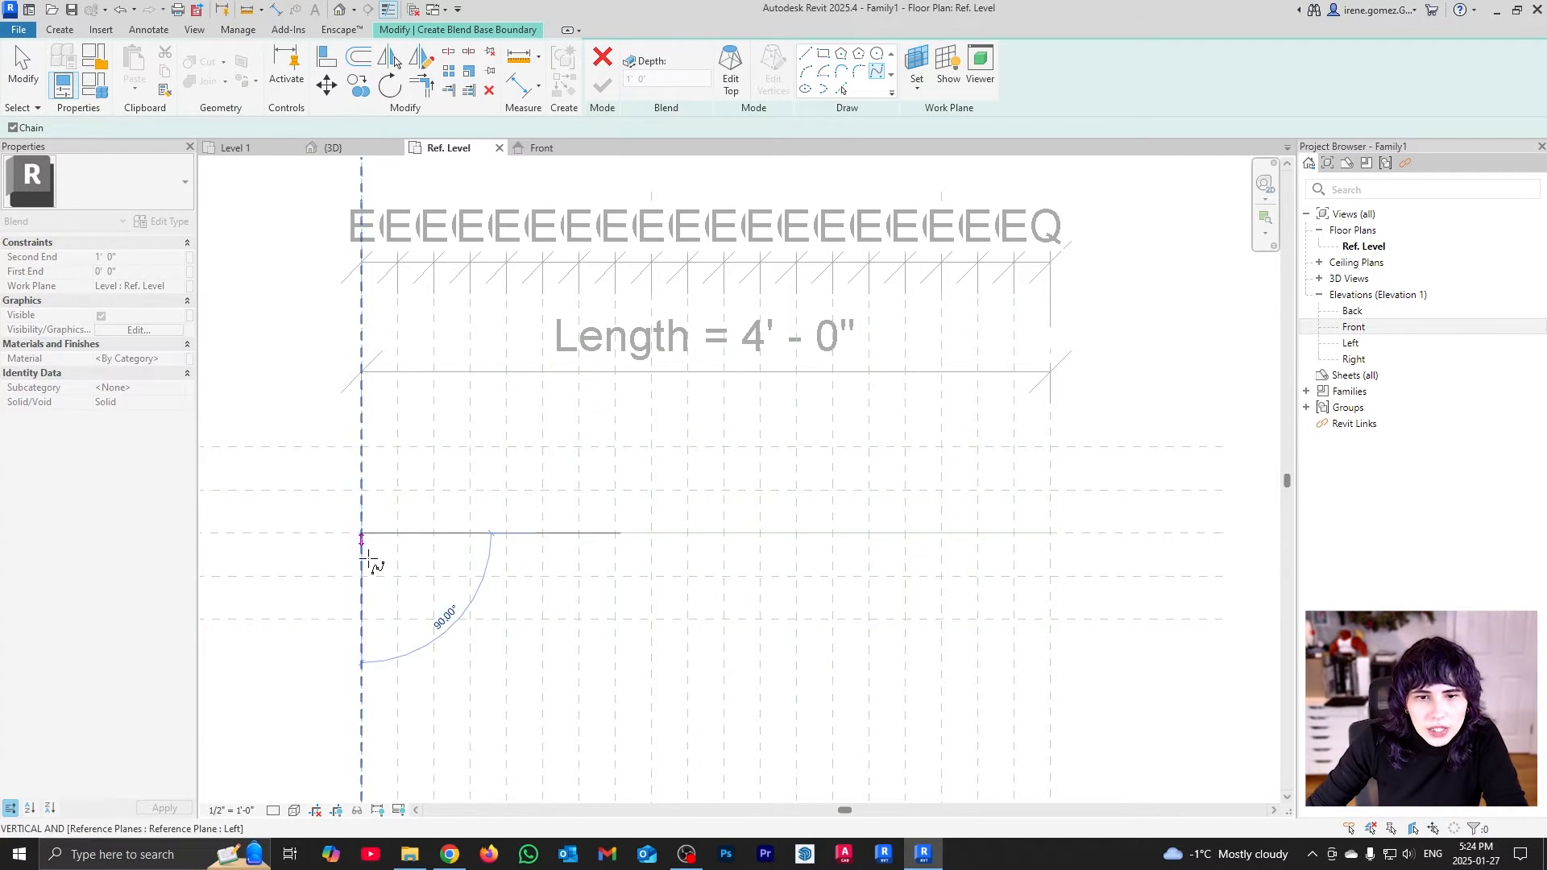
click(397, 619)
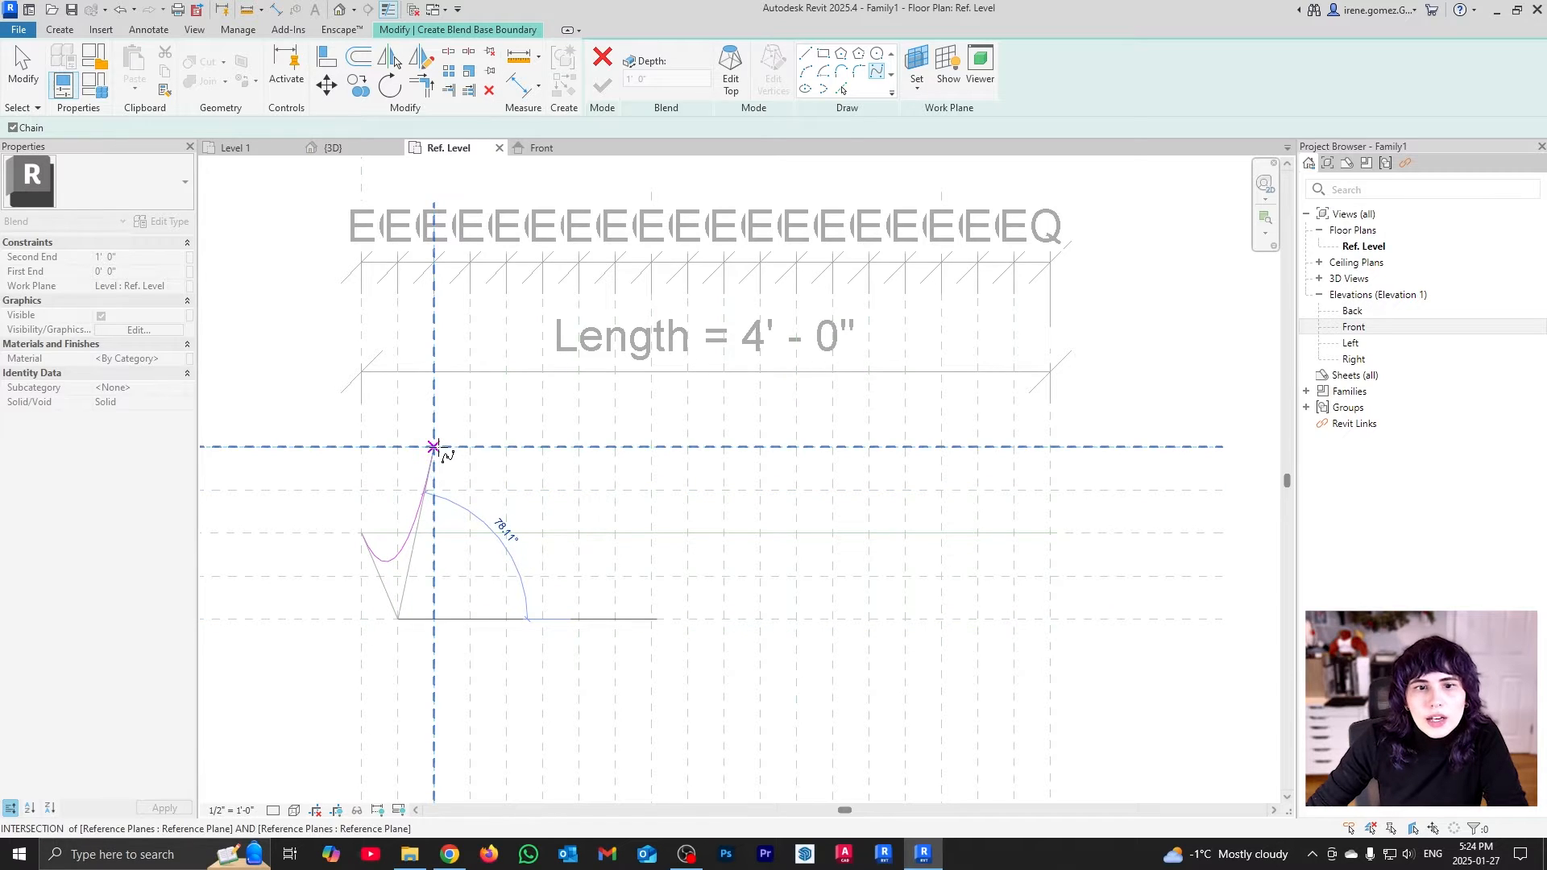
click(469, 619)
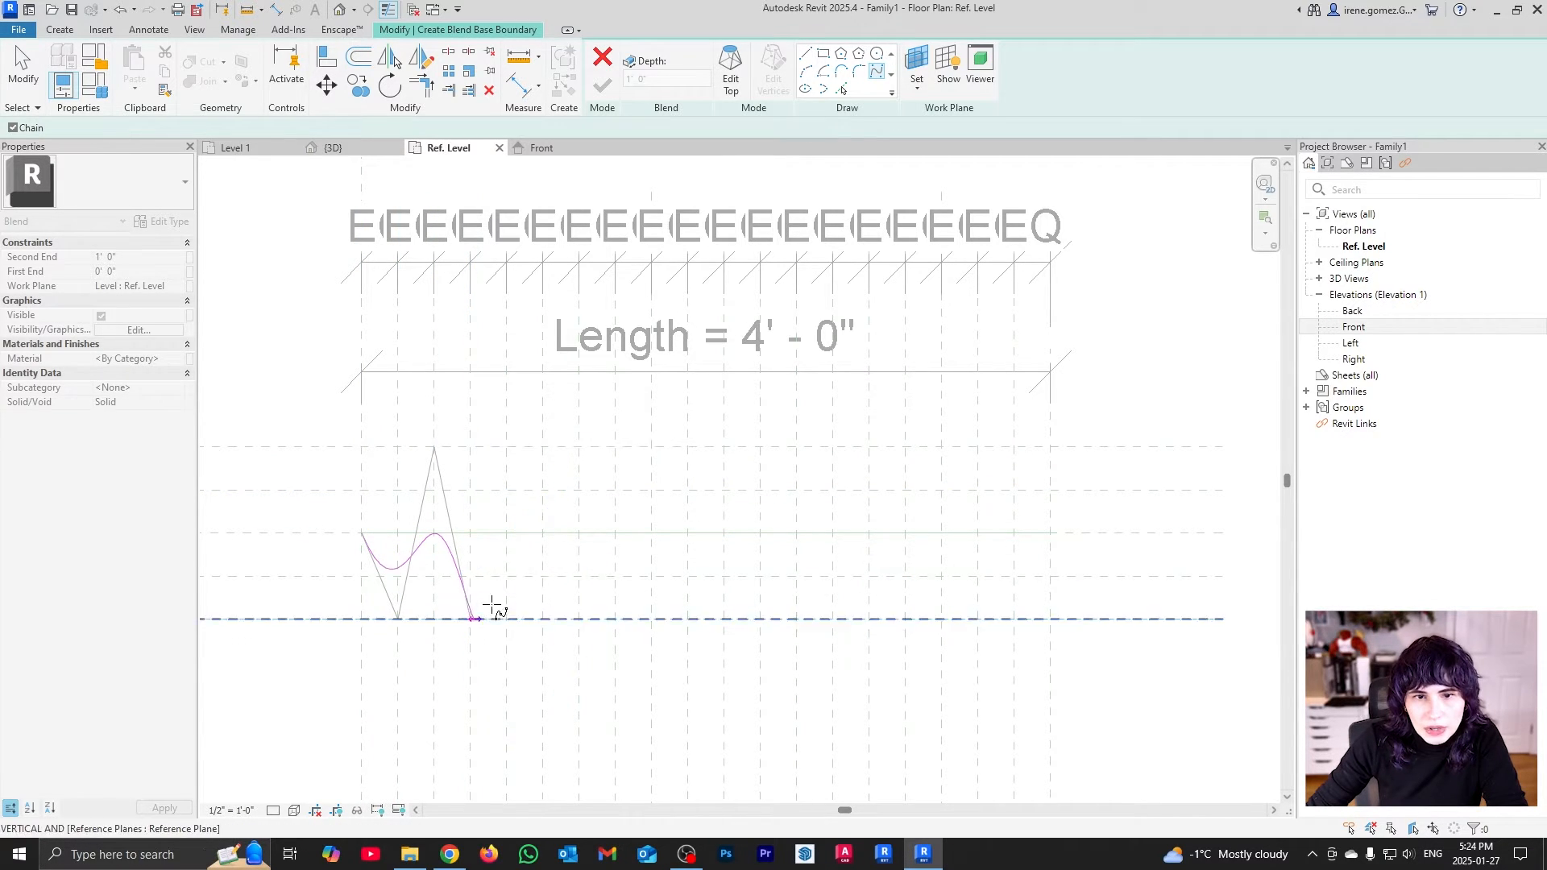
click(506, 447)
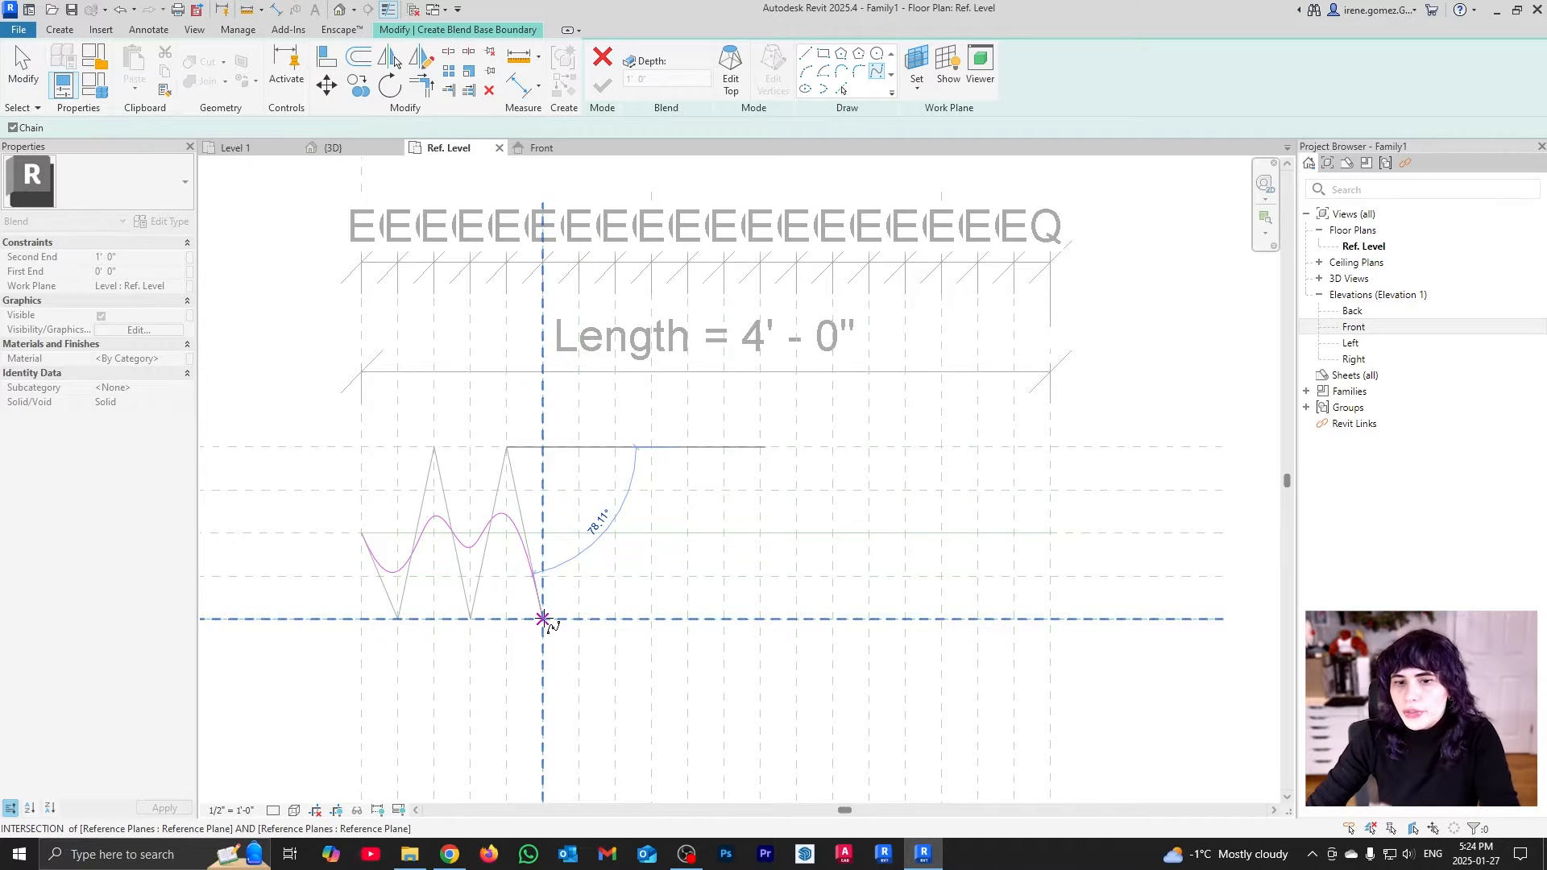
click(543, 619)
click(578, 447)
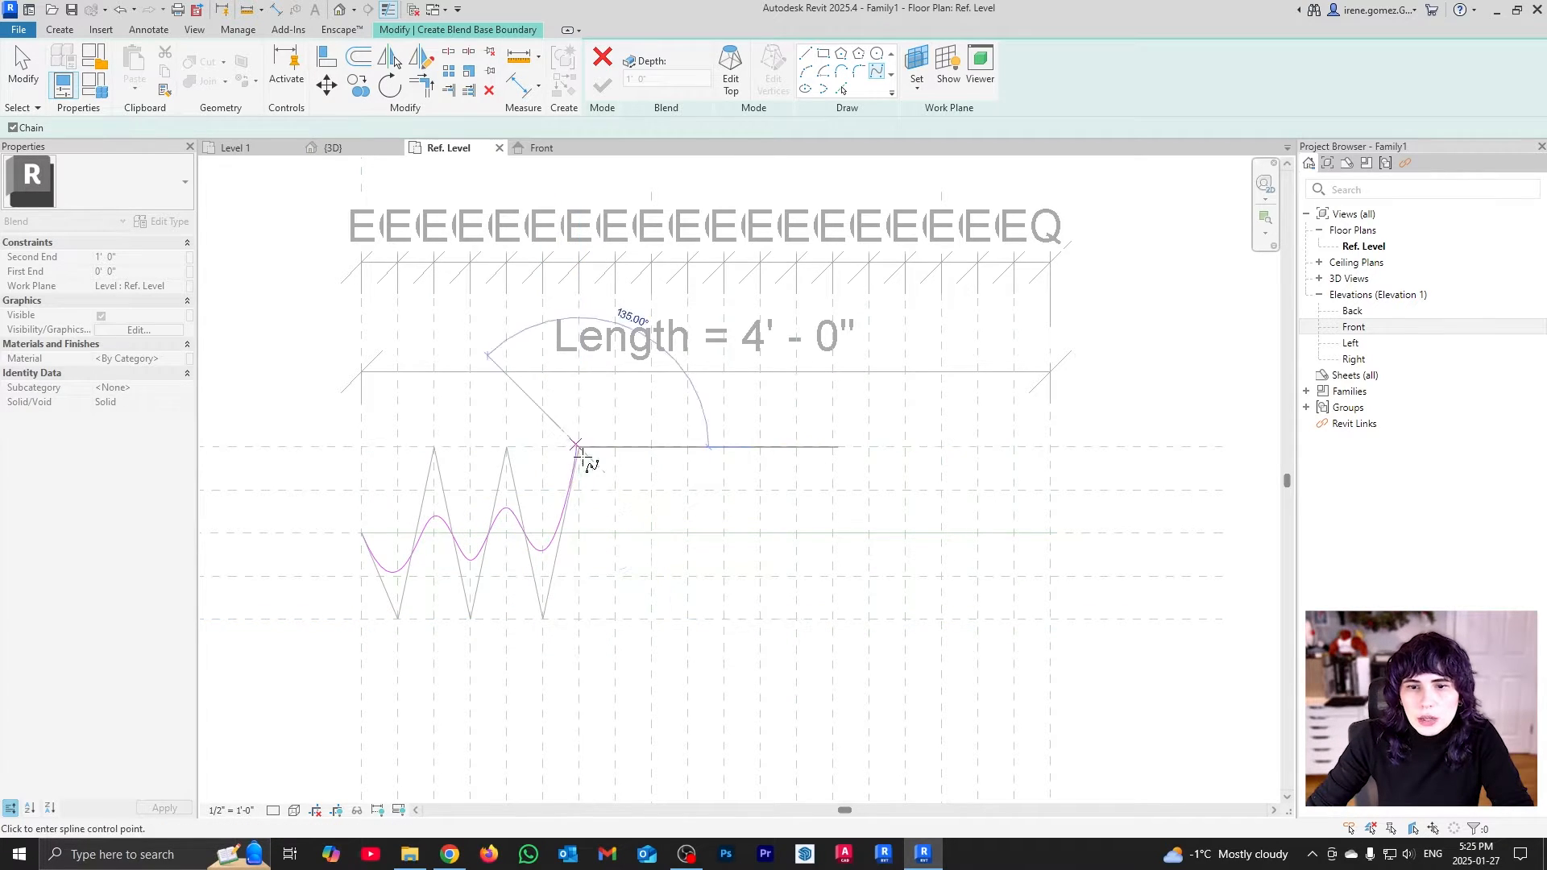
click(615, 619)
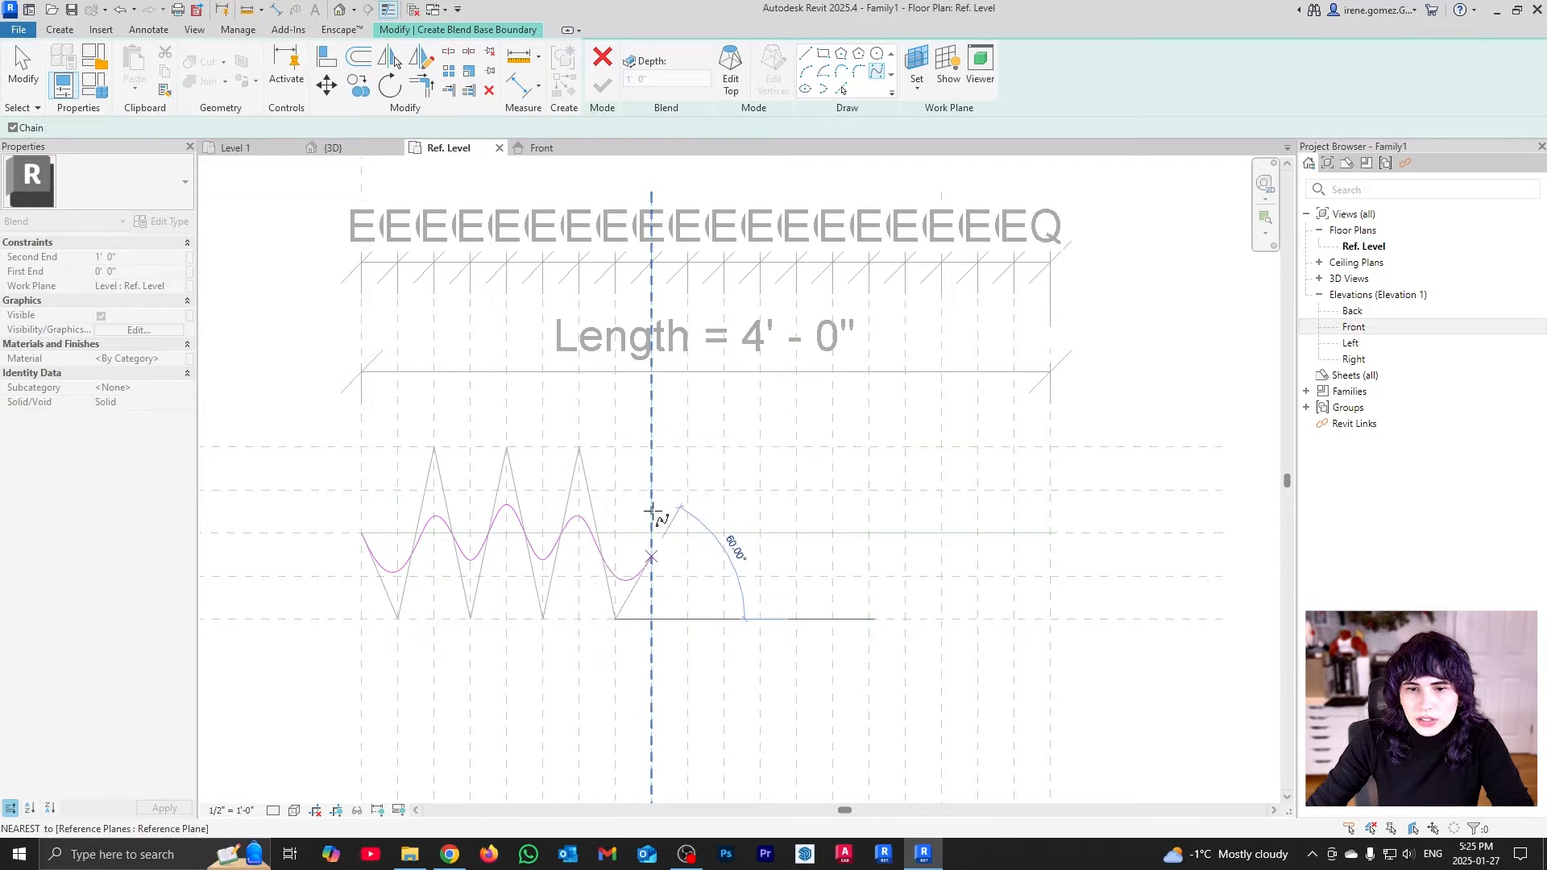
click(651, 447)
click(687, 619)
click(724, 447)
click(760, 619)
click(796, 447)
click(832, 619)
click(868, 448)
click(1013, 447)
click(1050, 532)
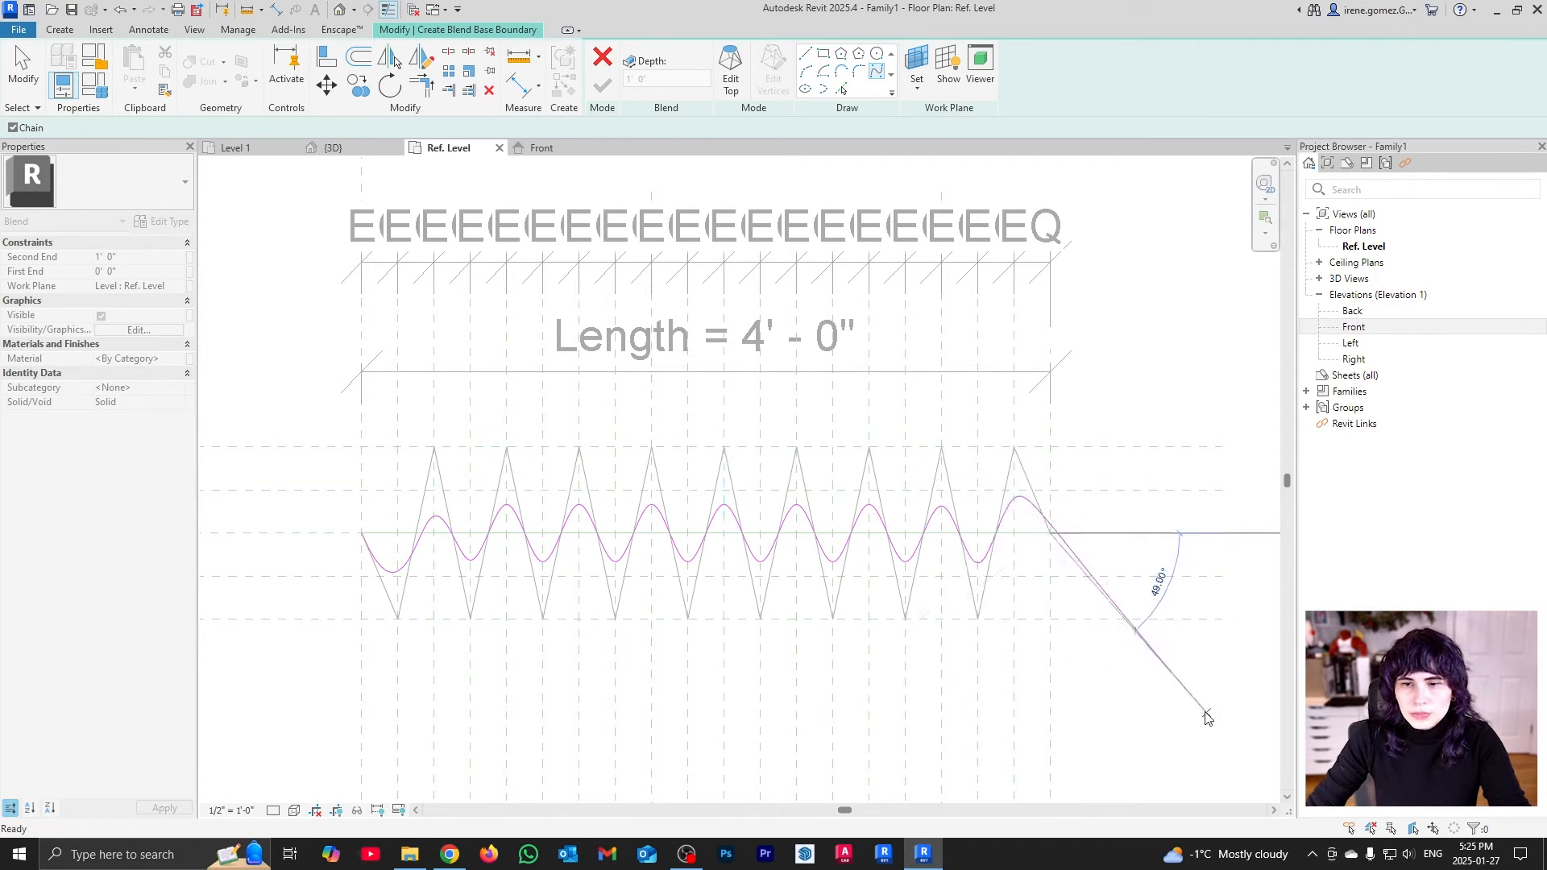
key(Escape)
key(Escape)
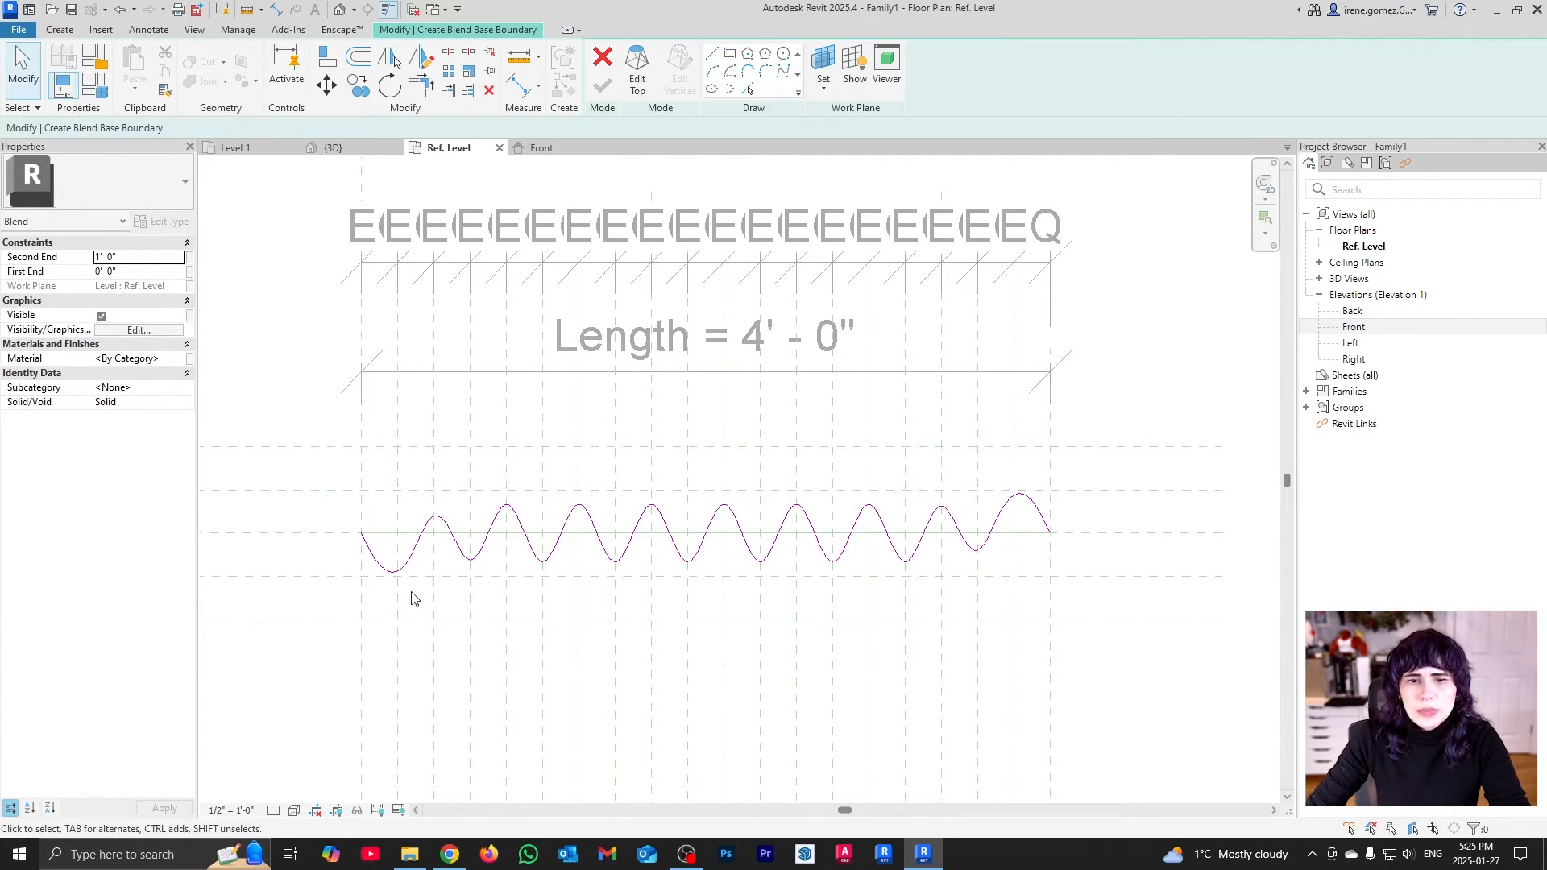
Move the spline's first lower and last upper control points onto the inner horizontal reference planes to flatten the end waves
scroll(398, 565, up, 3)
click(370, 566)
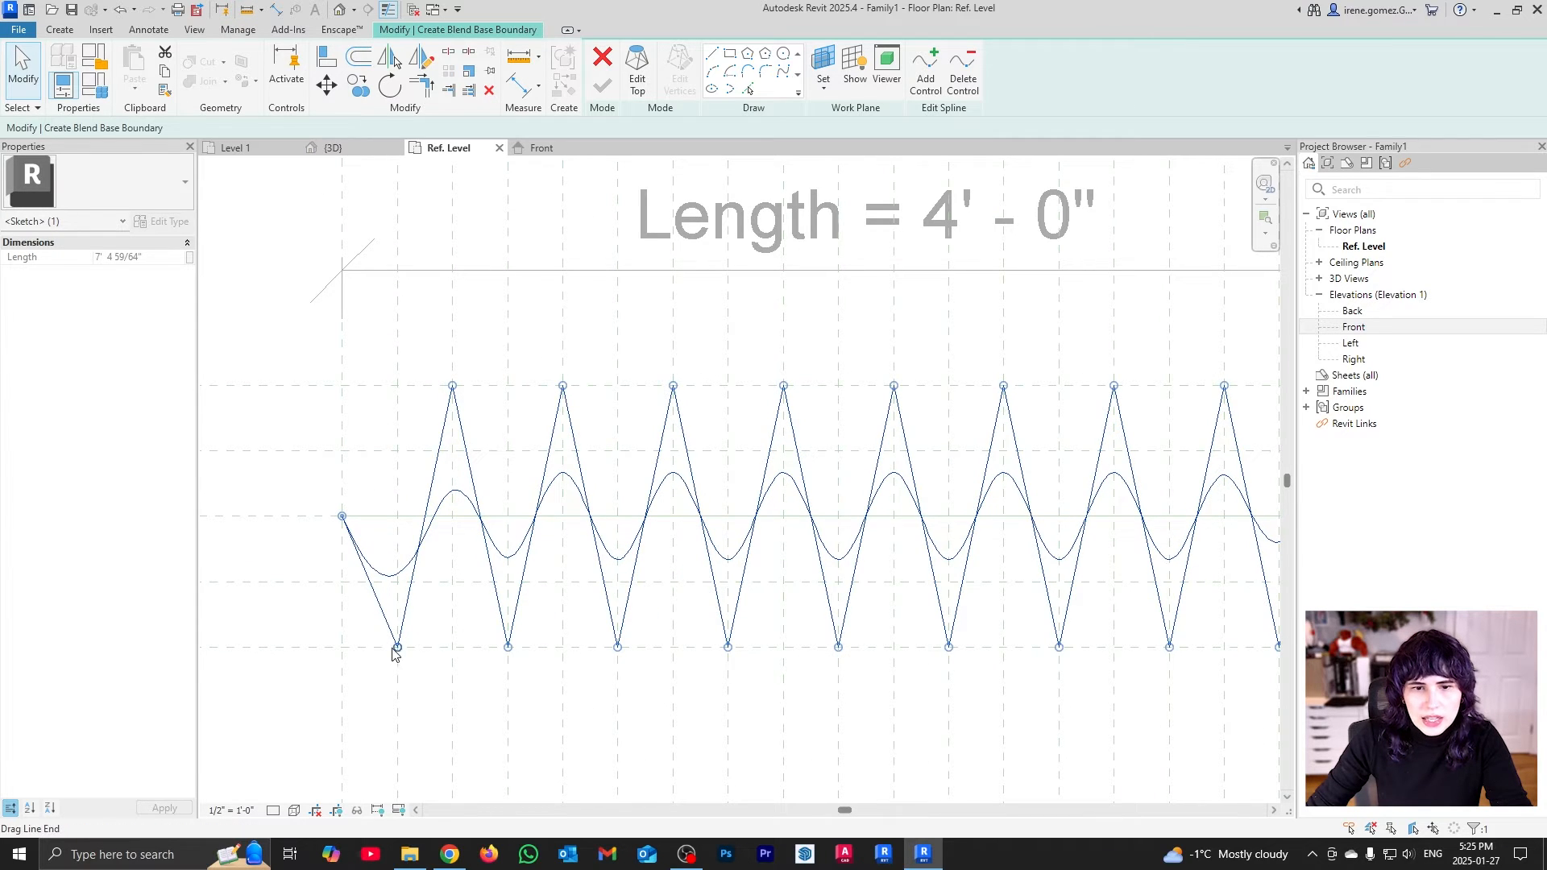
mouse_move(398, 647)
mouse_down()
mouse_move(404, 570)
mouse_move(401, 588)
mouse_up()
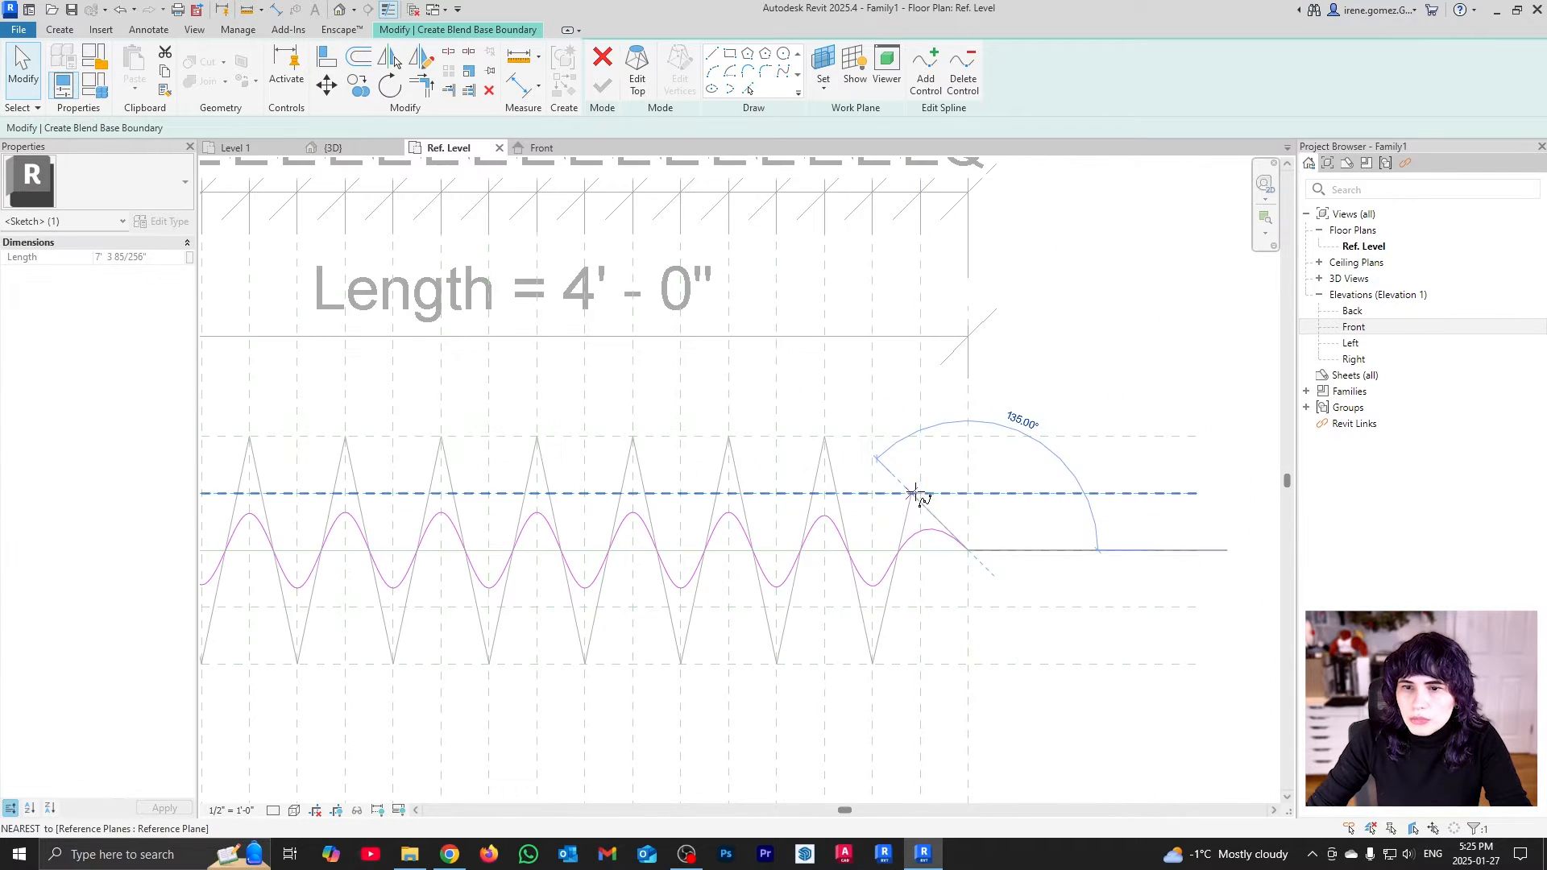
drag(914, 492, 921, 493)
click(1070, 592)
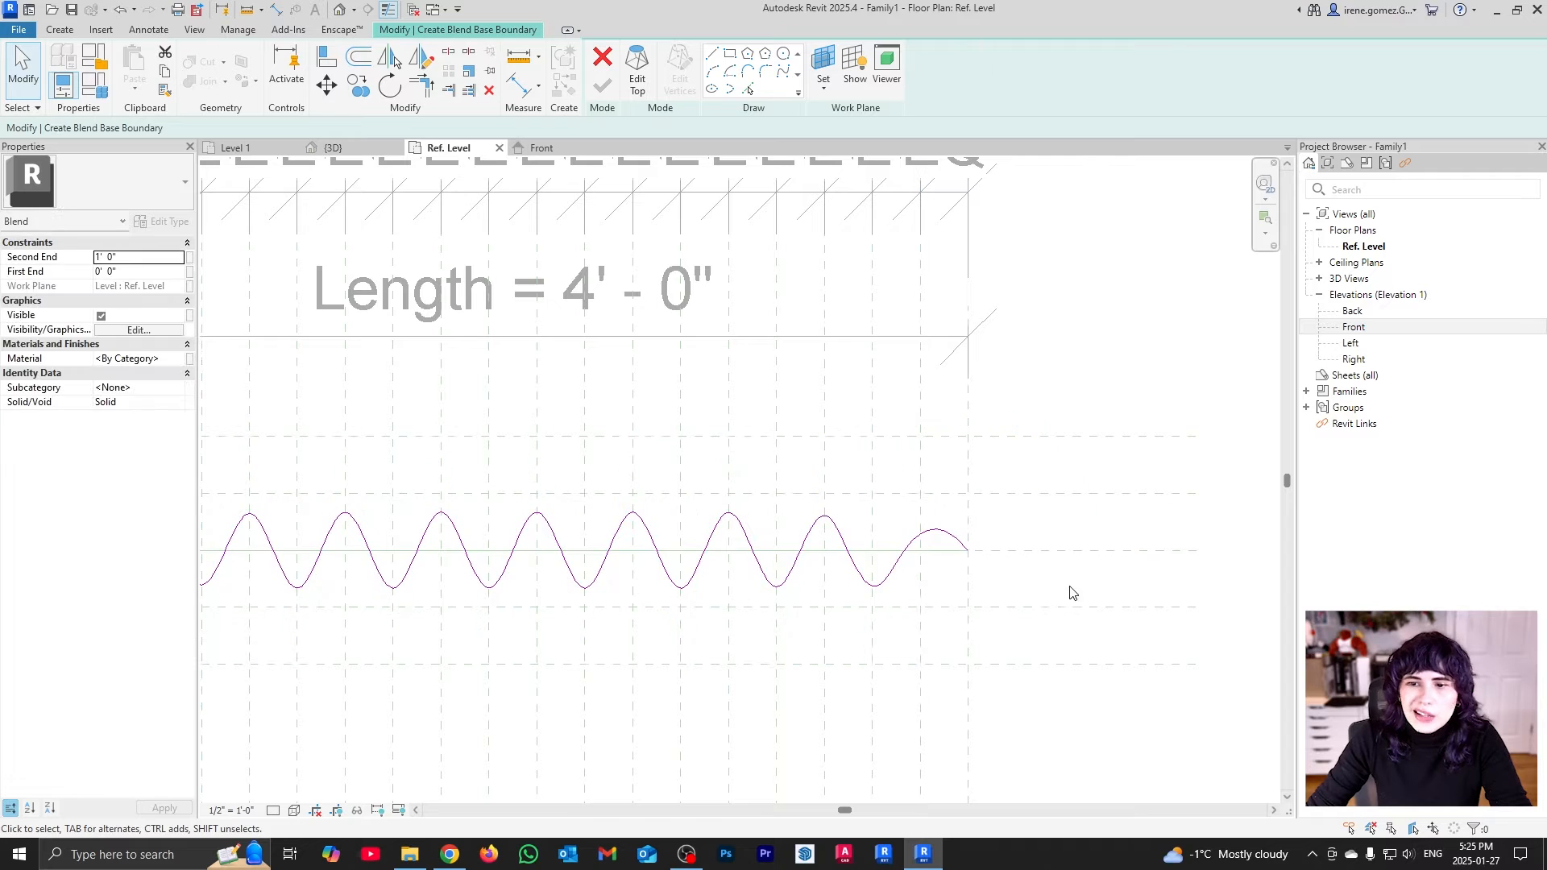
Copy the wavy spline 1/8" upward to form the second edge of the curtain profile
scroll(1033, 594, down, 2)
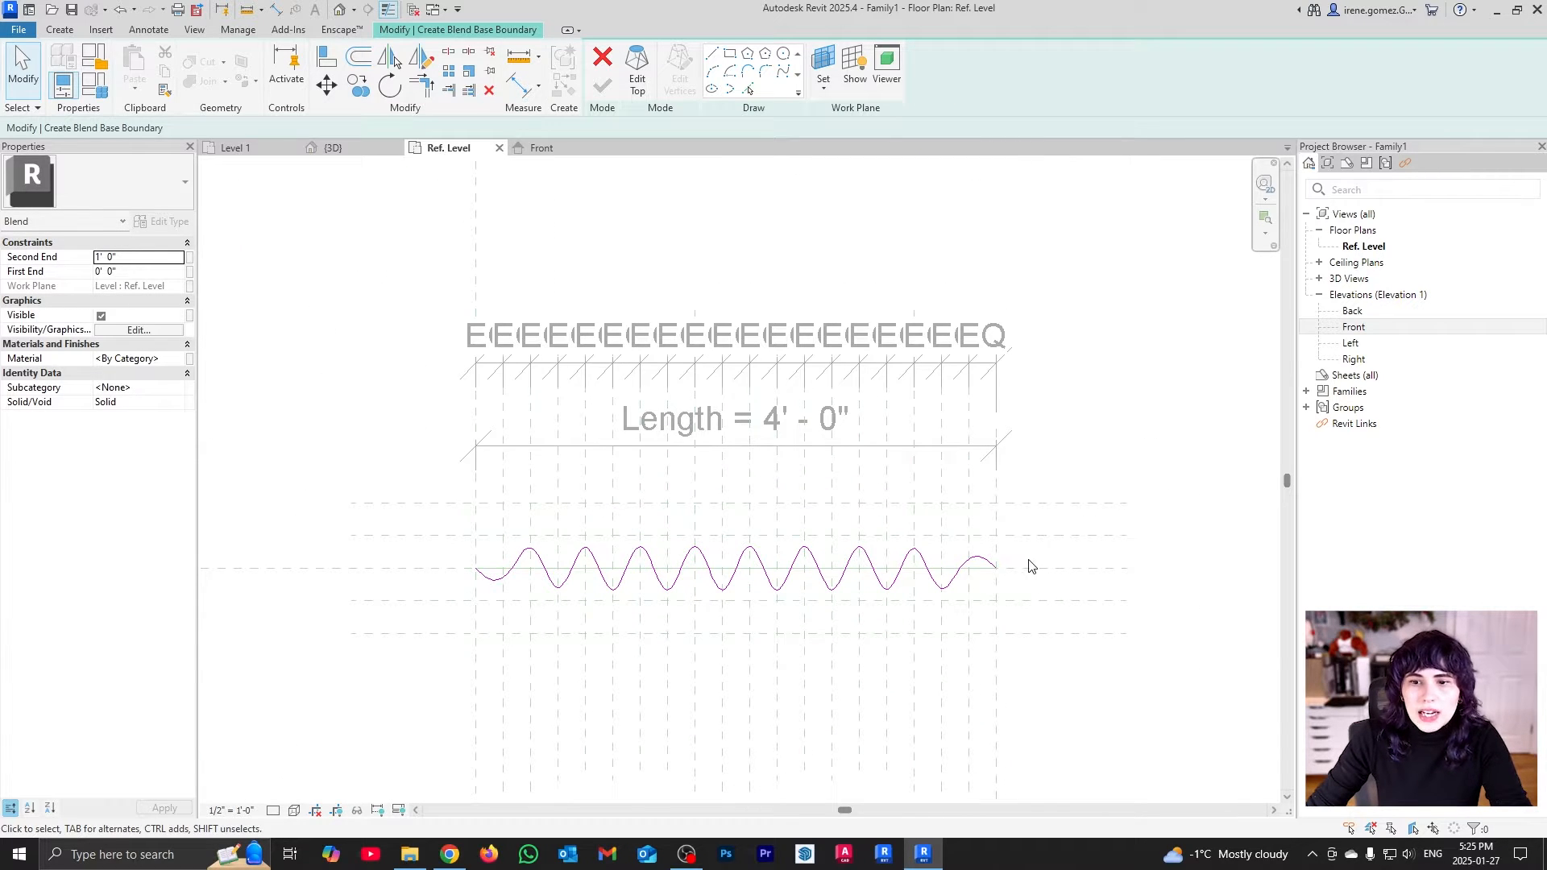
click(1007, 563)
scroll(1012, 566, up, 4)
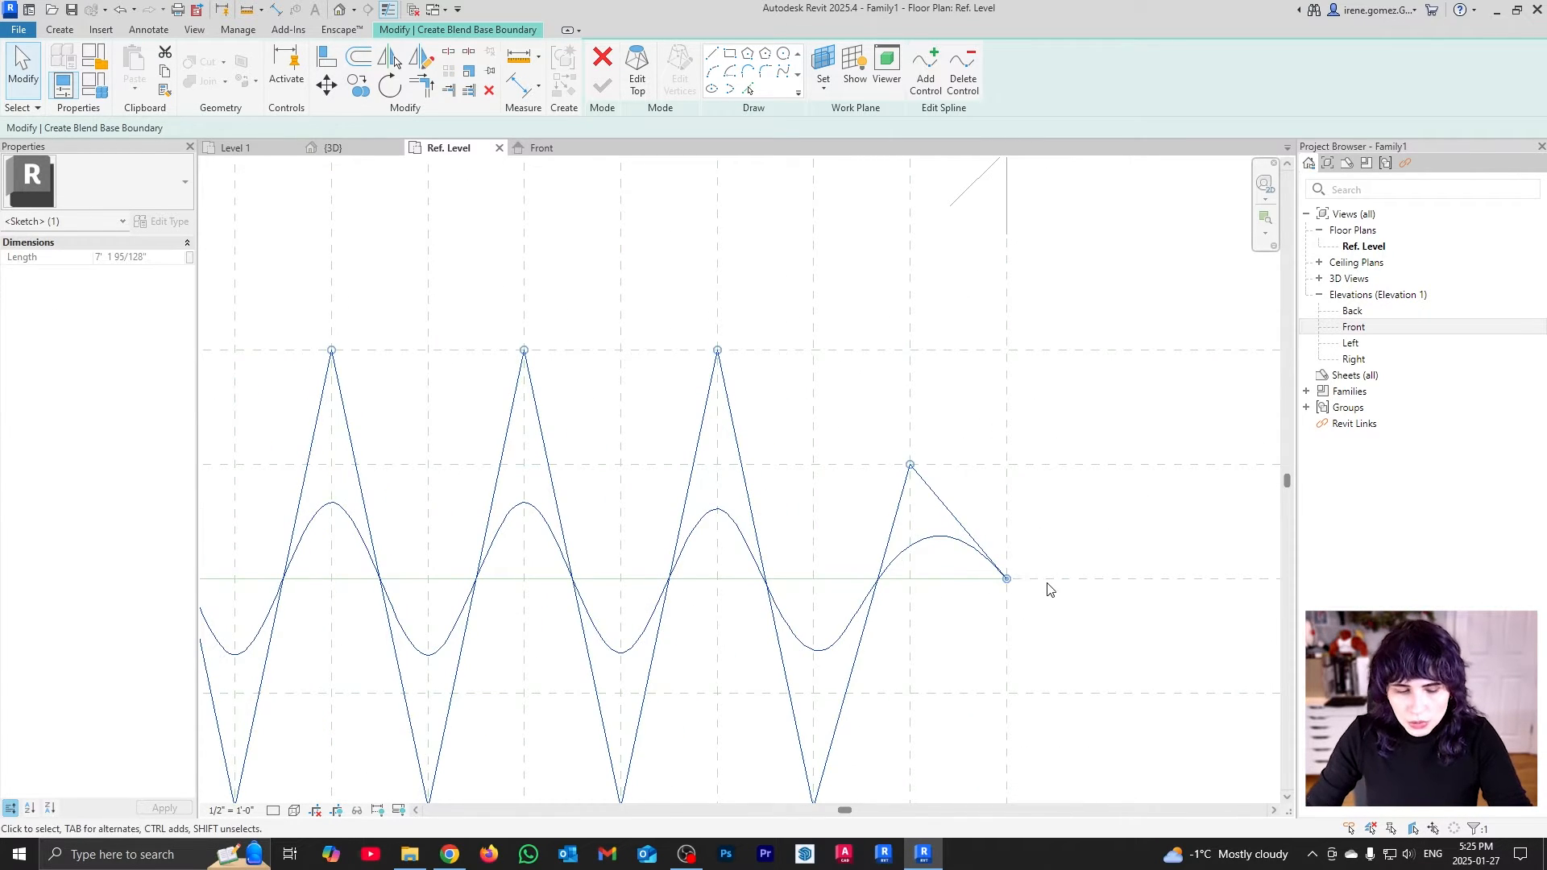
key(c)
key(o)
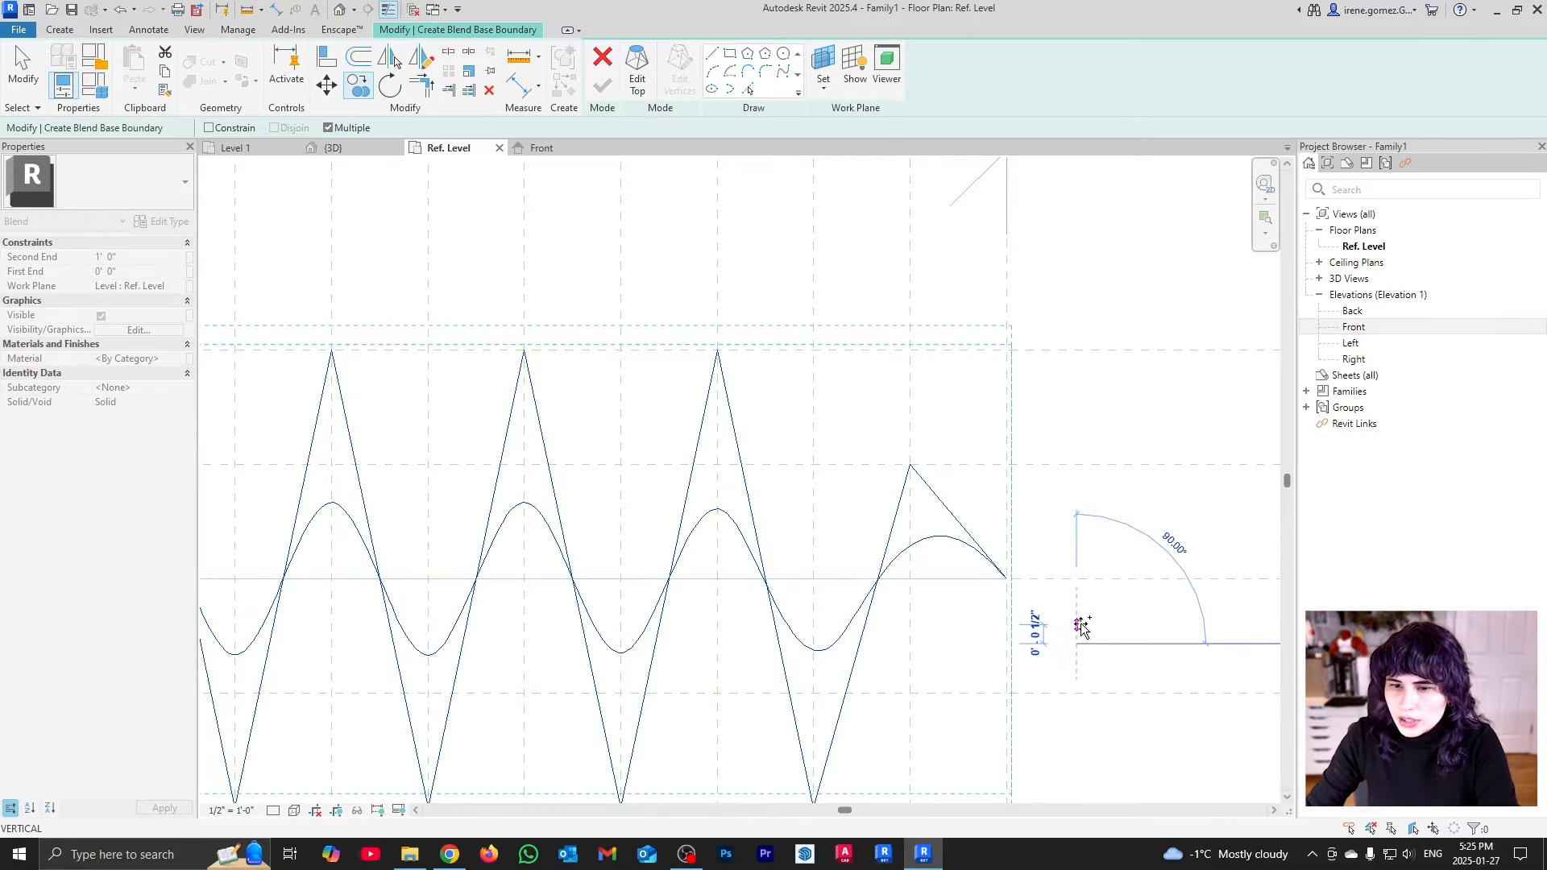
text(1/8)
key(Return)
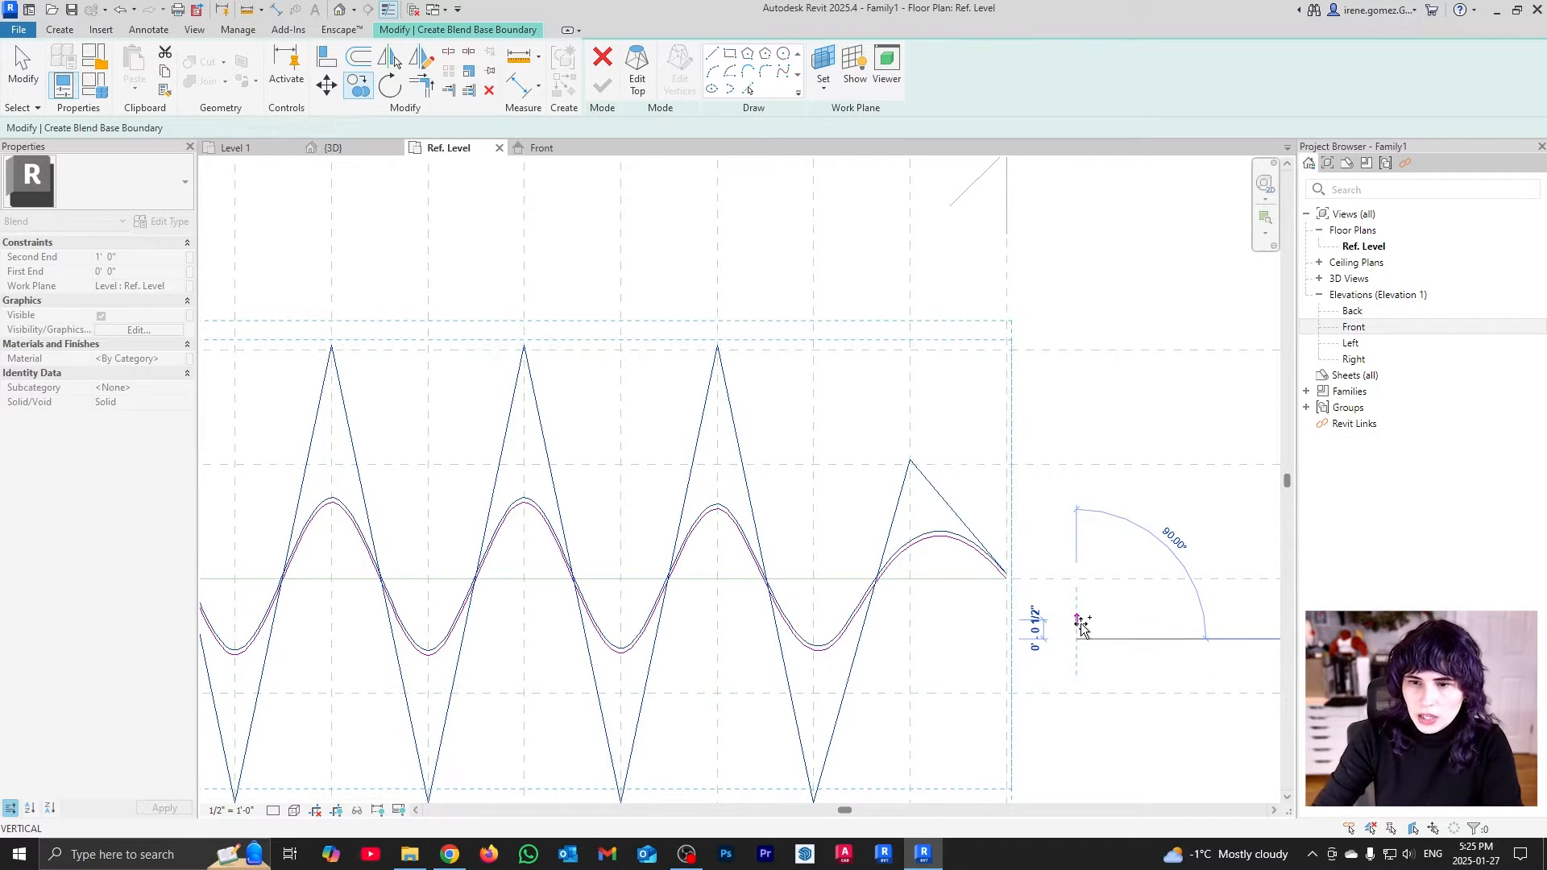
key(Escape)
key(Escape)
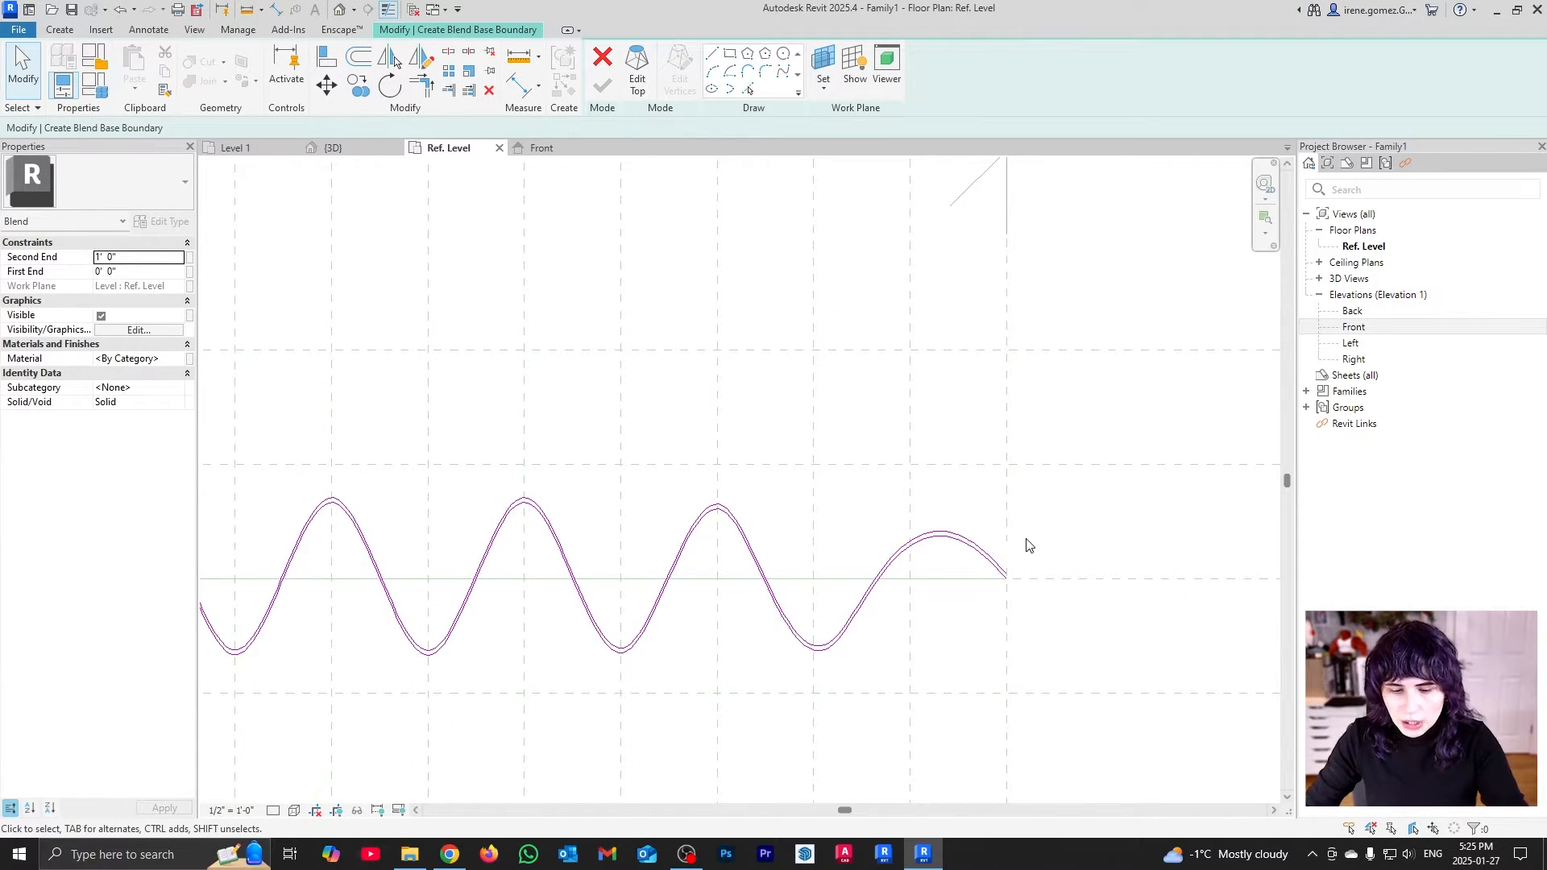
Close the base profile with short vertical lines joining the two splines at both ends
key(l)
key(i)
scroll(1016, 564, up, 3)
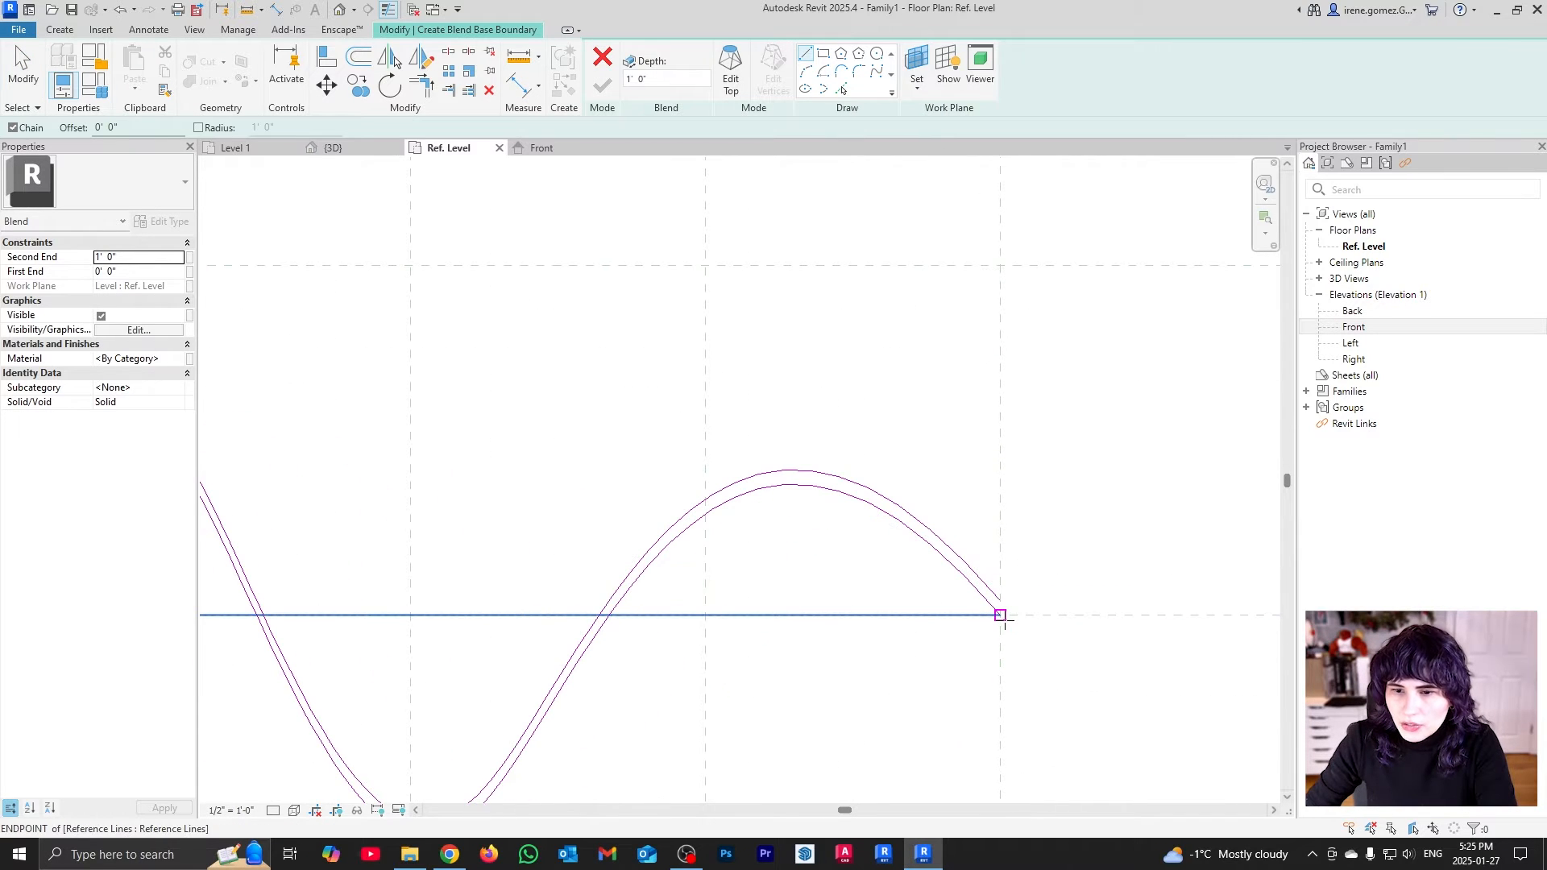
click(1001, 617)
scroll(1119, 608, down, 5)
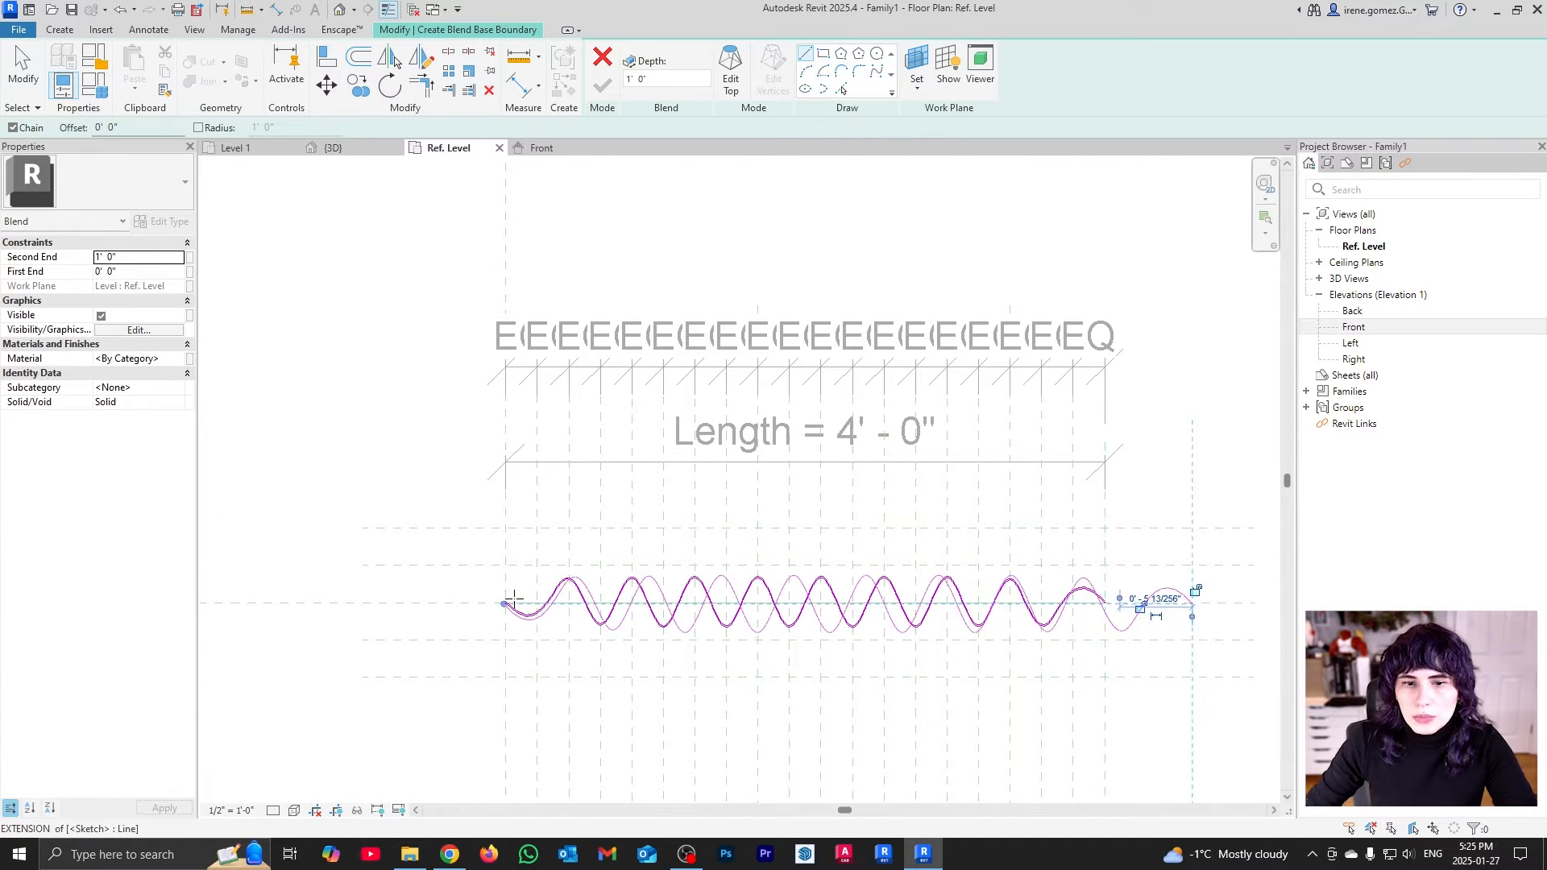
scroll(514, 598, up, 5)
click(506, 603)
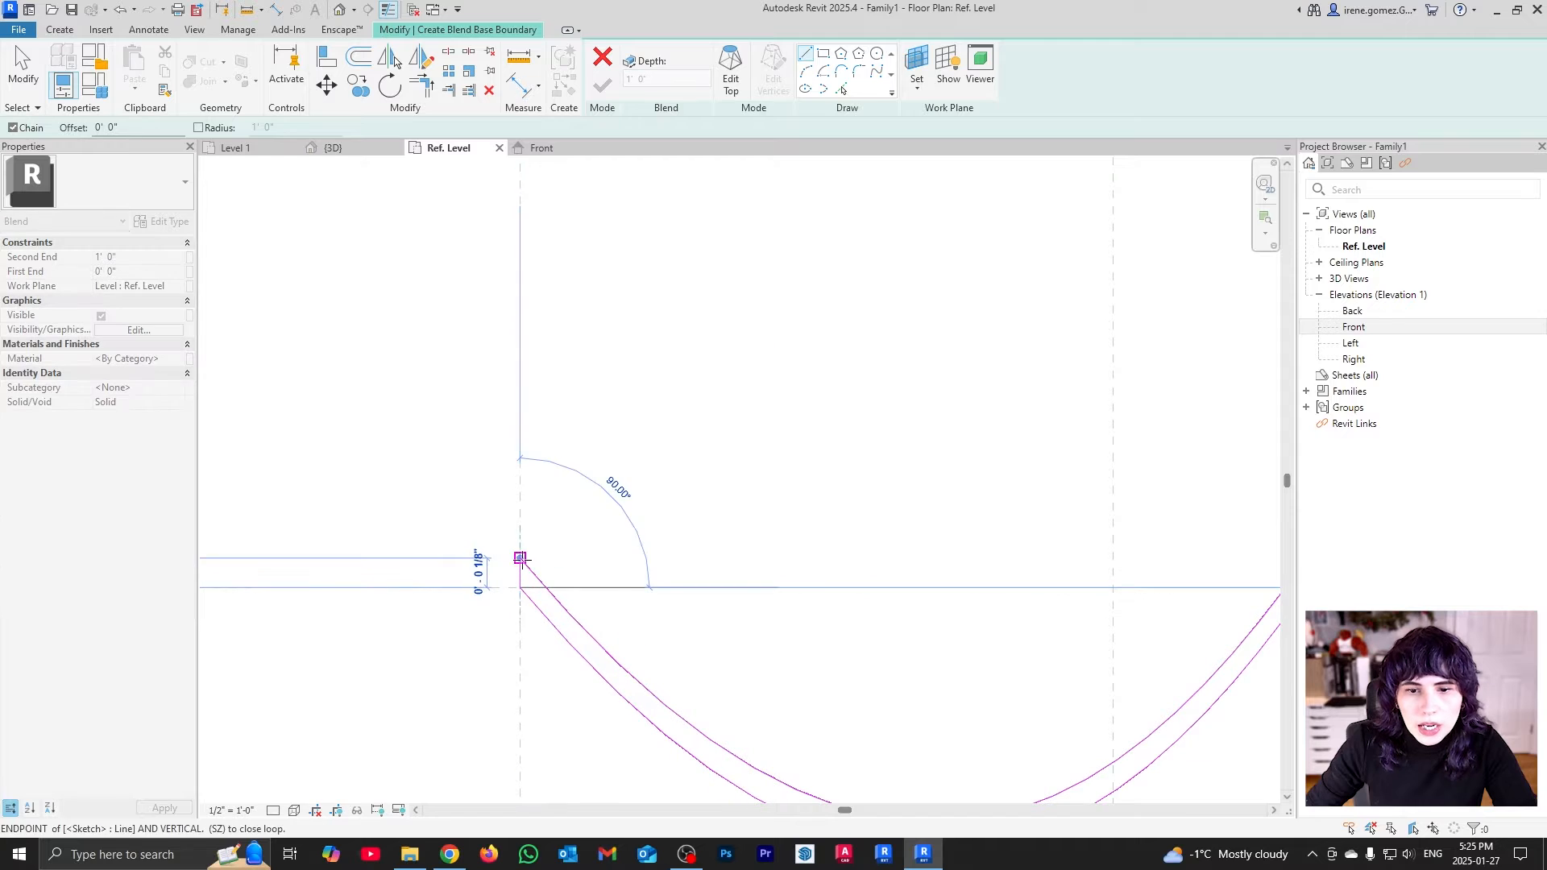
click(520, 558)
key(Escape)
Dimension the short closing line at the profile's left end and lock the dimension
key(d)
key(i)
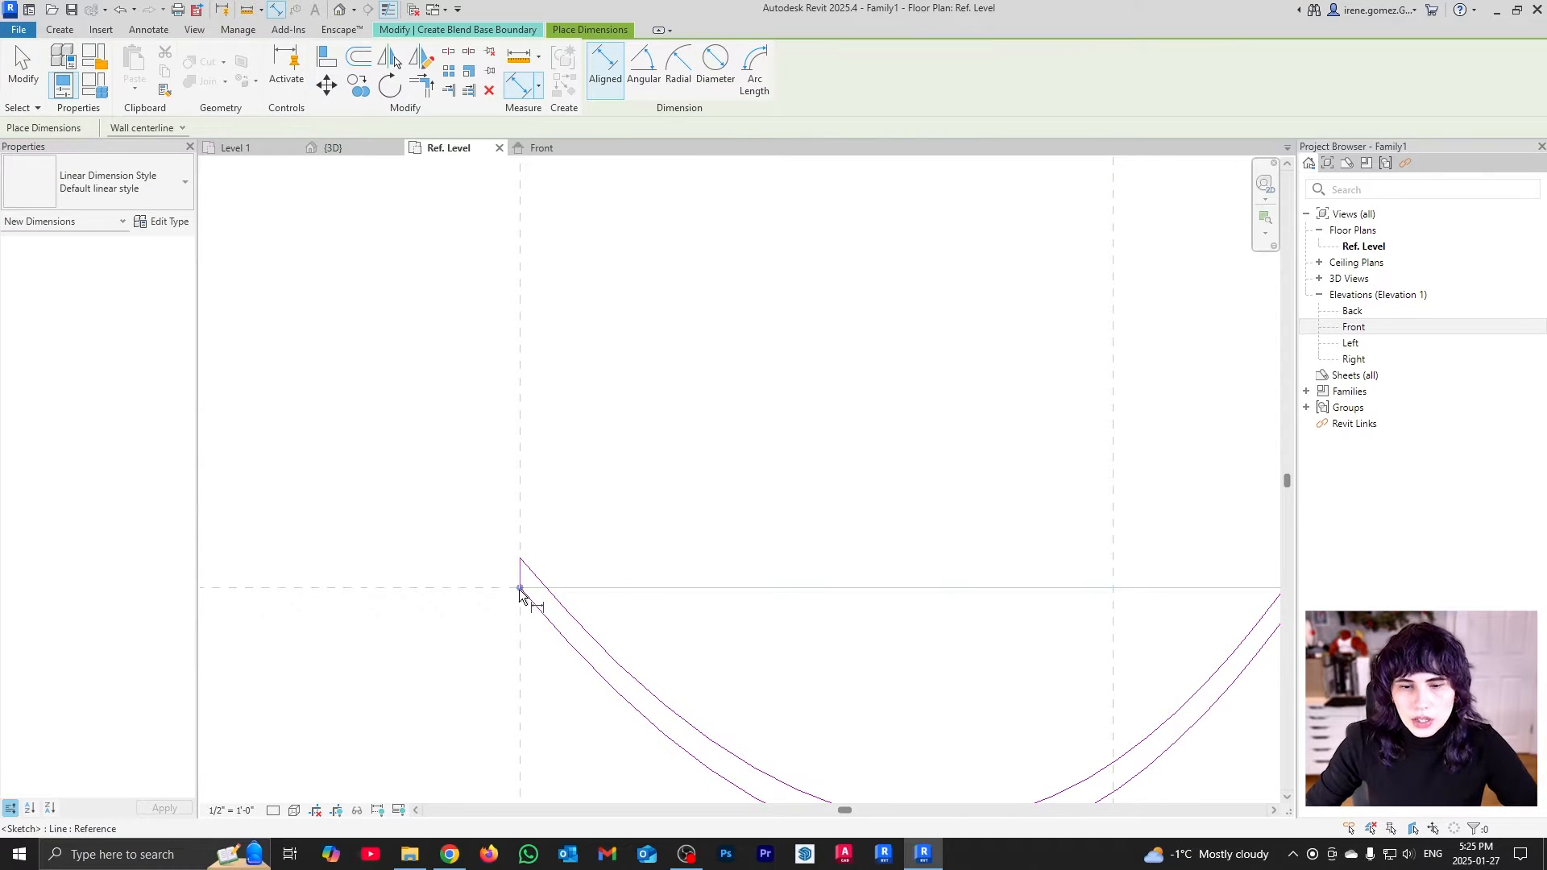
click(520, 589)
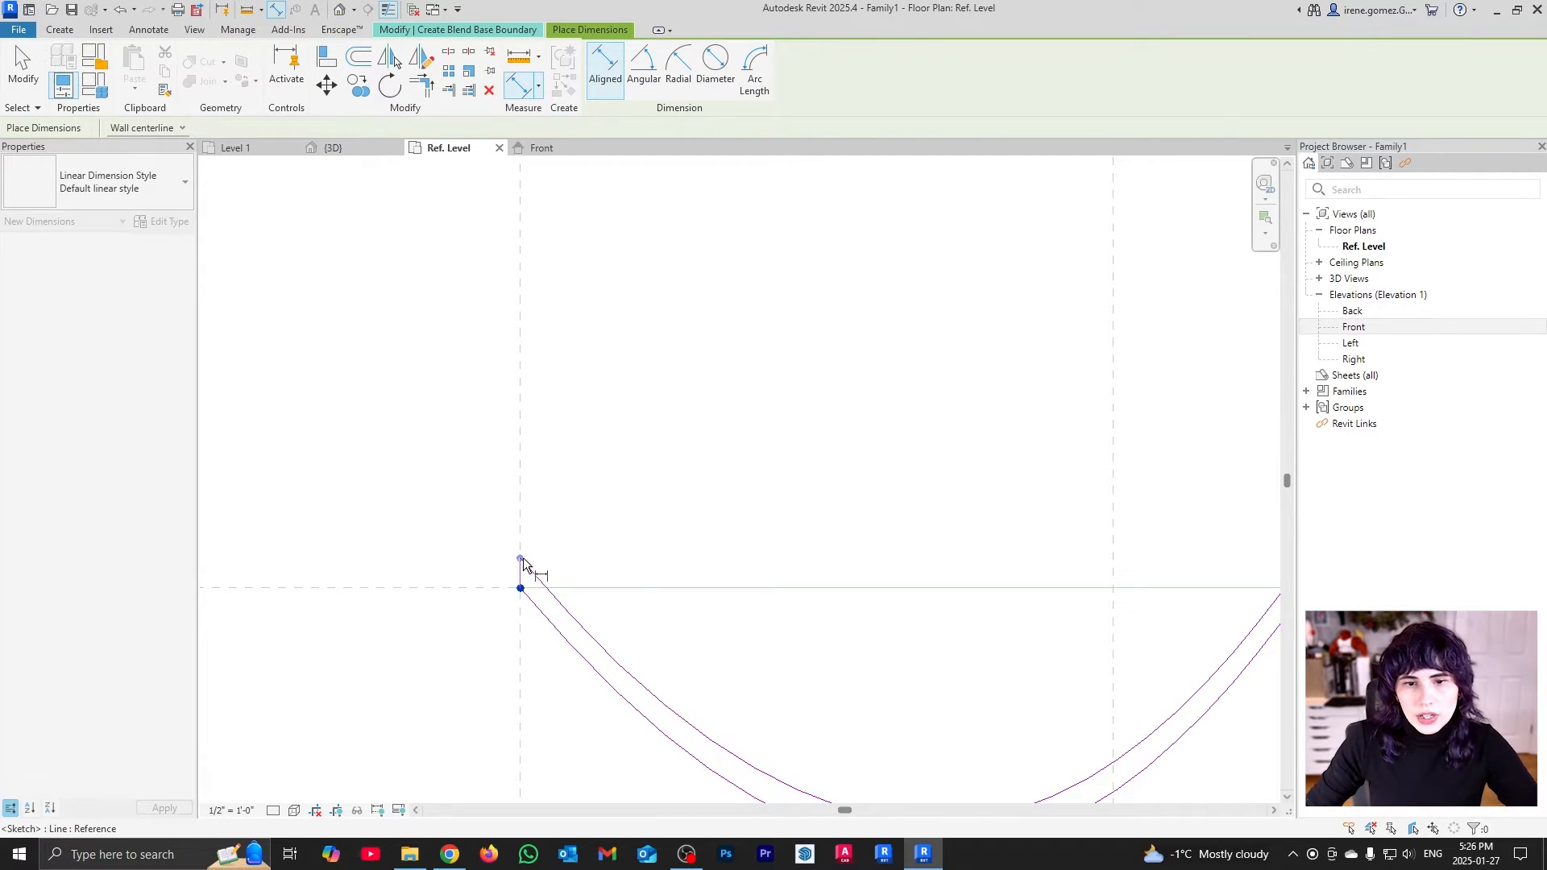
scroll(756, 501, down, 5)
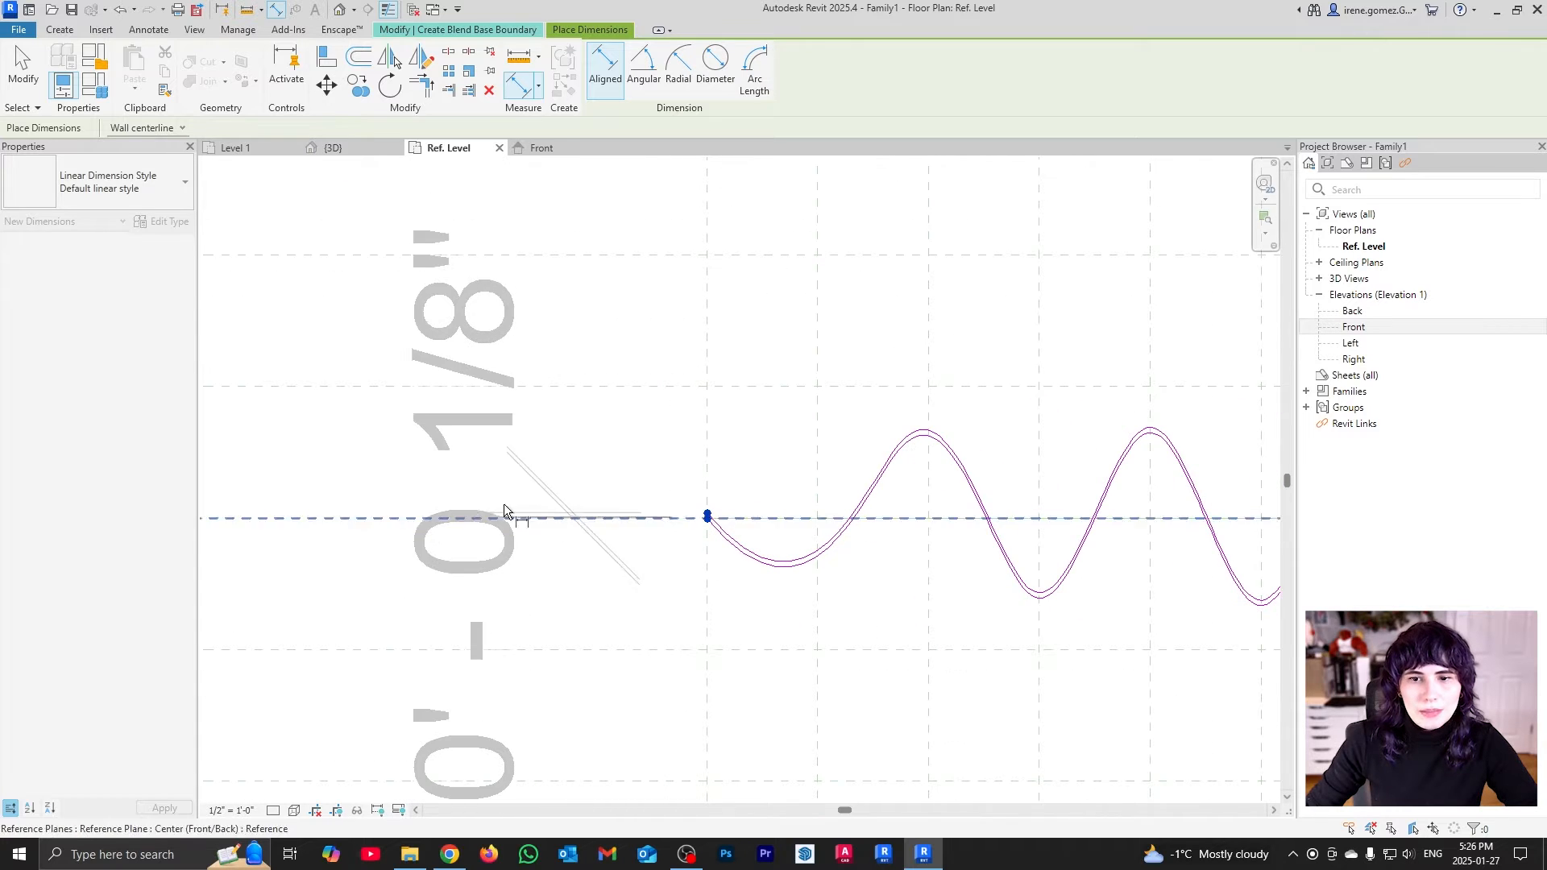
click(521, 457)
scroll(520, 553, down, 5)
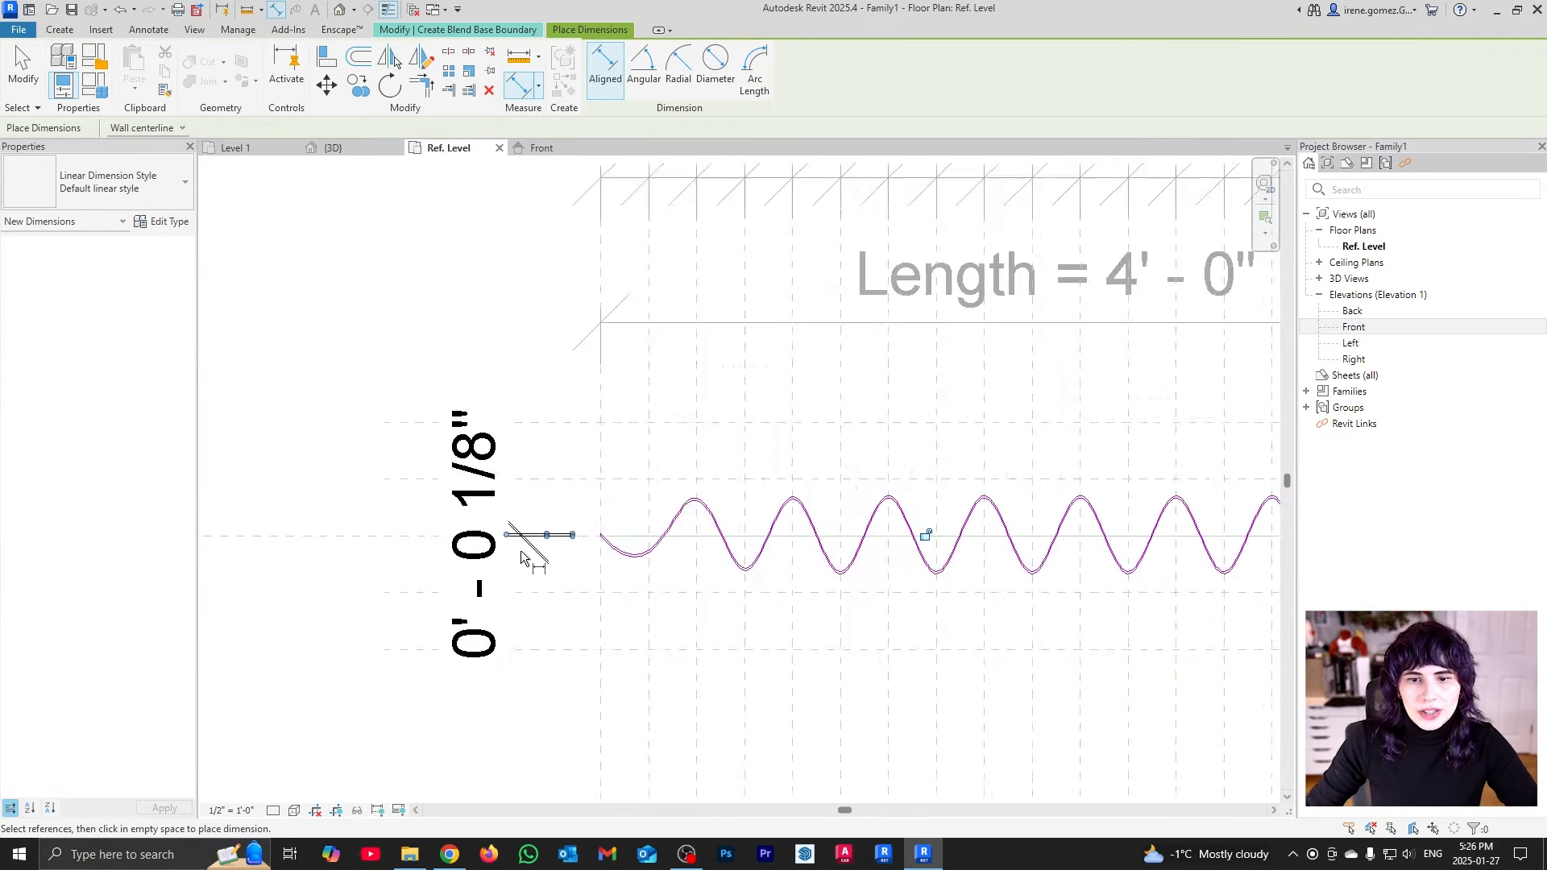
scroll(520, 558, down, 1)
Dimension the short closing line at the profile's right end and open the blend's top boundary sketch
scroll(1039, 562, up, 3)
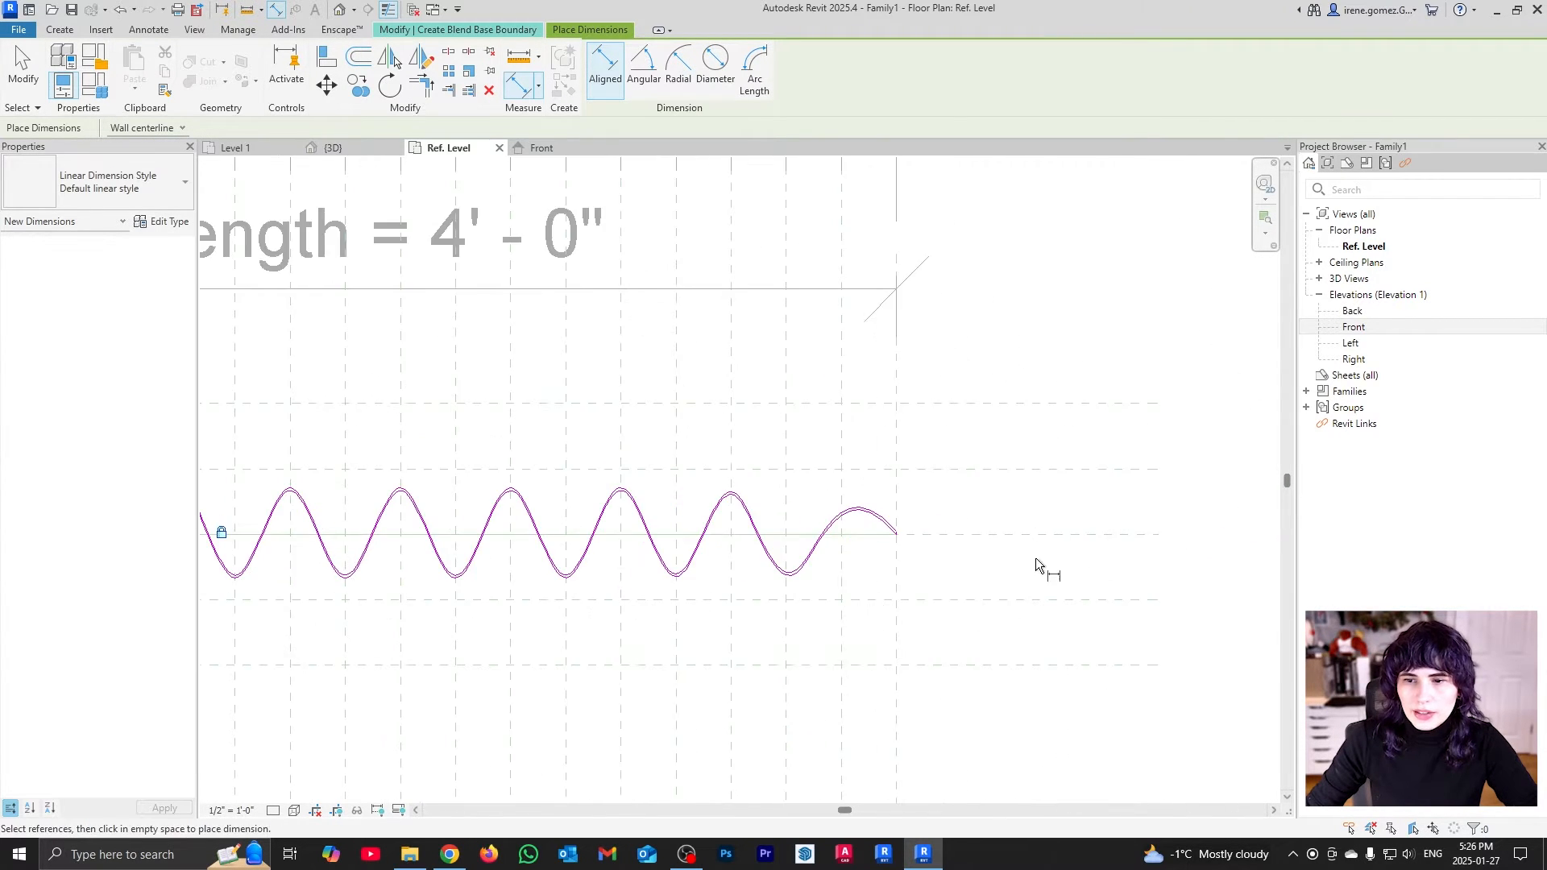
scroll(834, 536, up, 5)
click(829, 541)
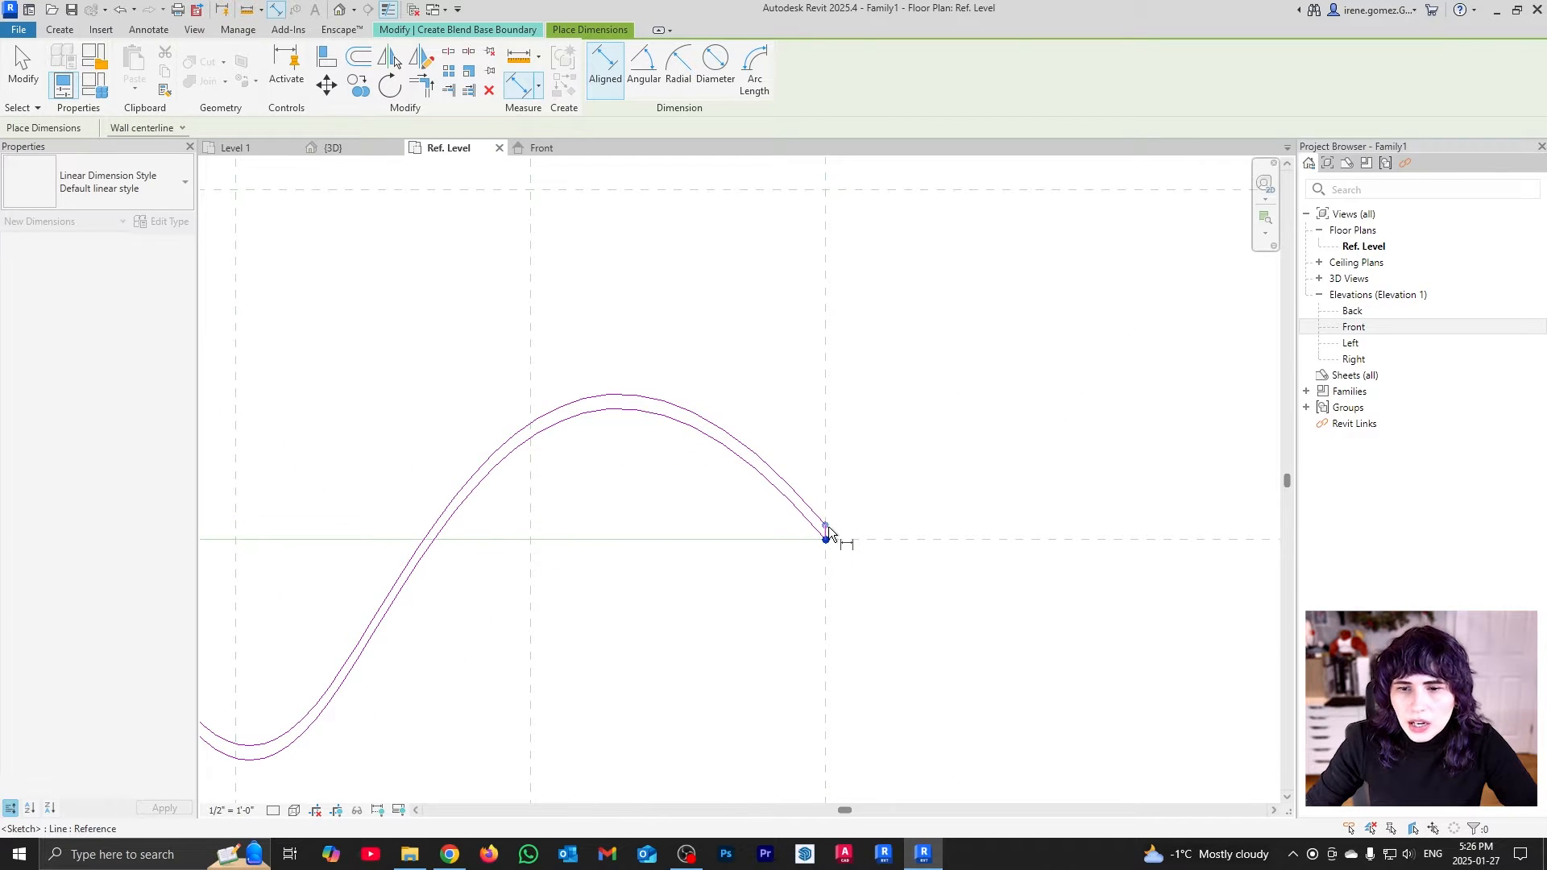
scroll(725, 566, down, 5)
click(877, 533)
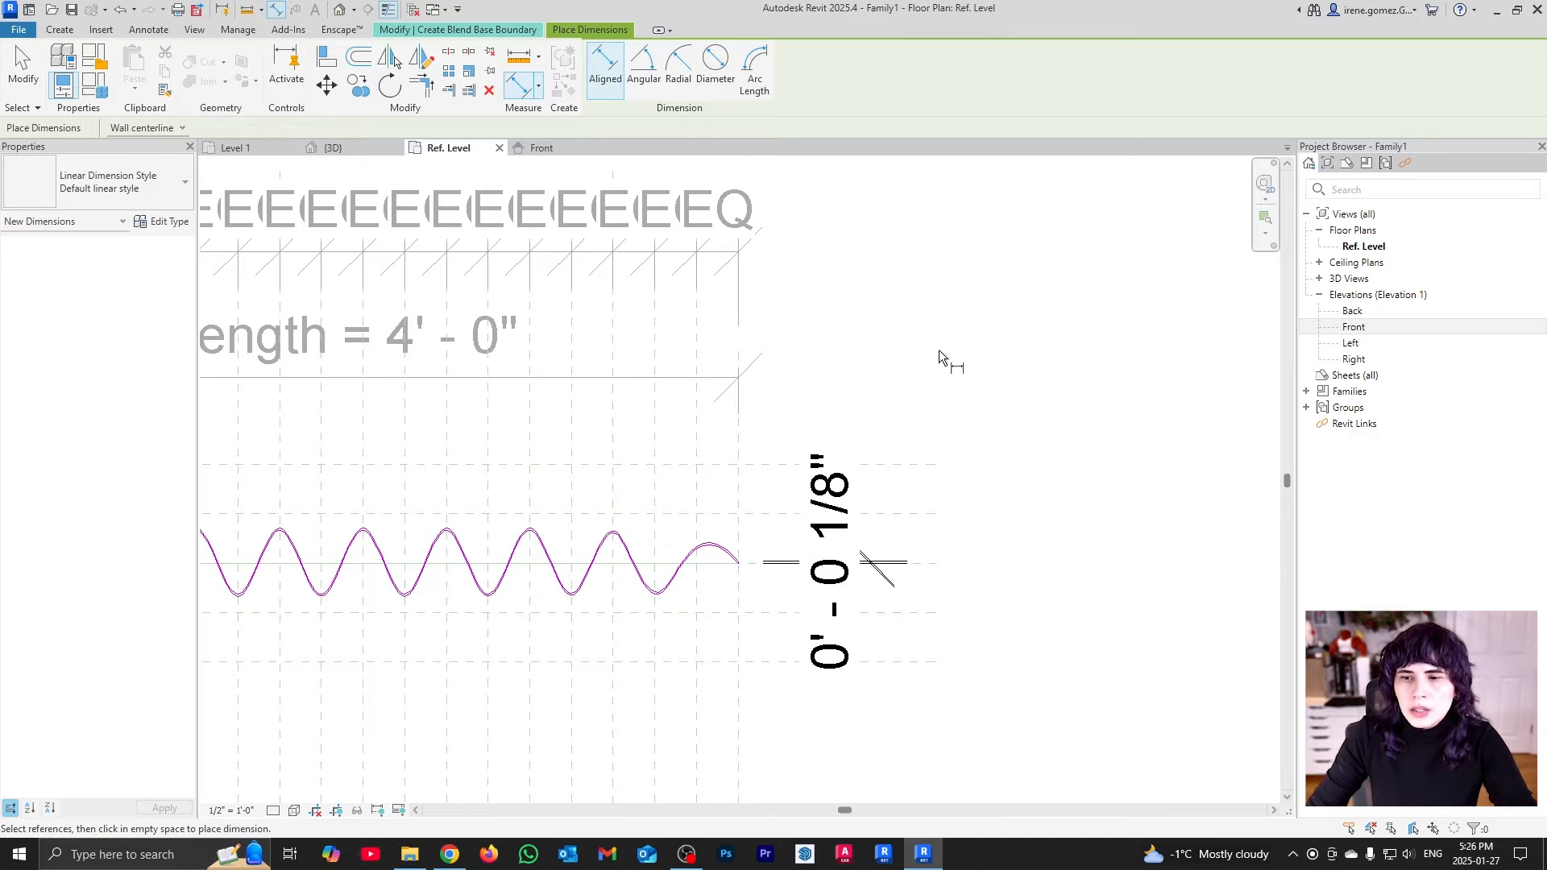
scroll(943, 358, down, 2)
key(Escape)
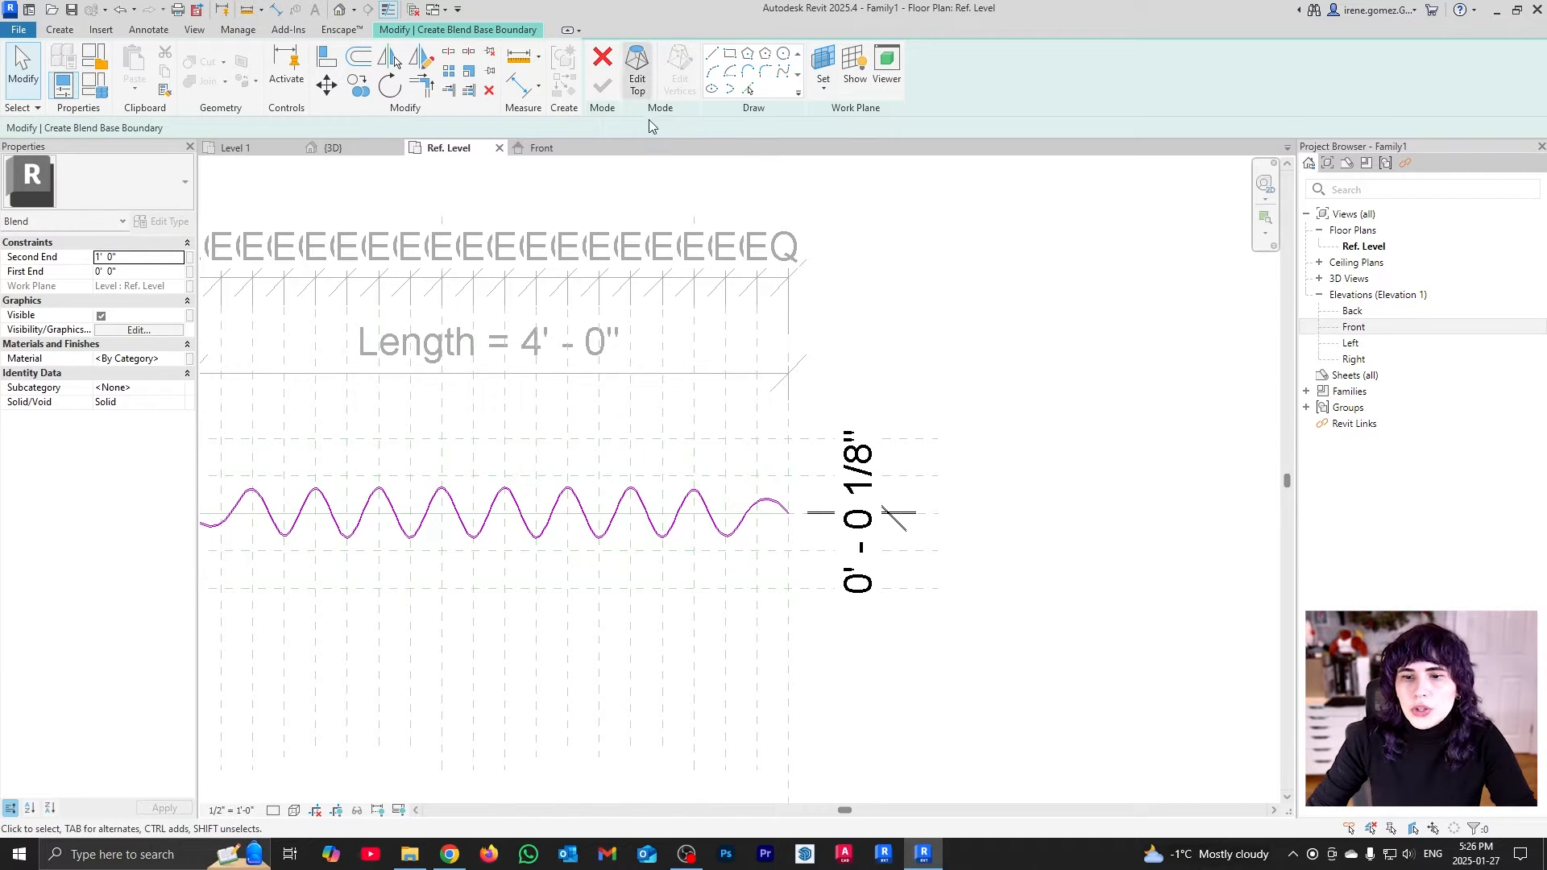
click(637, 85)
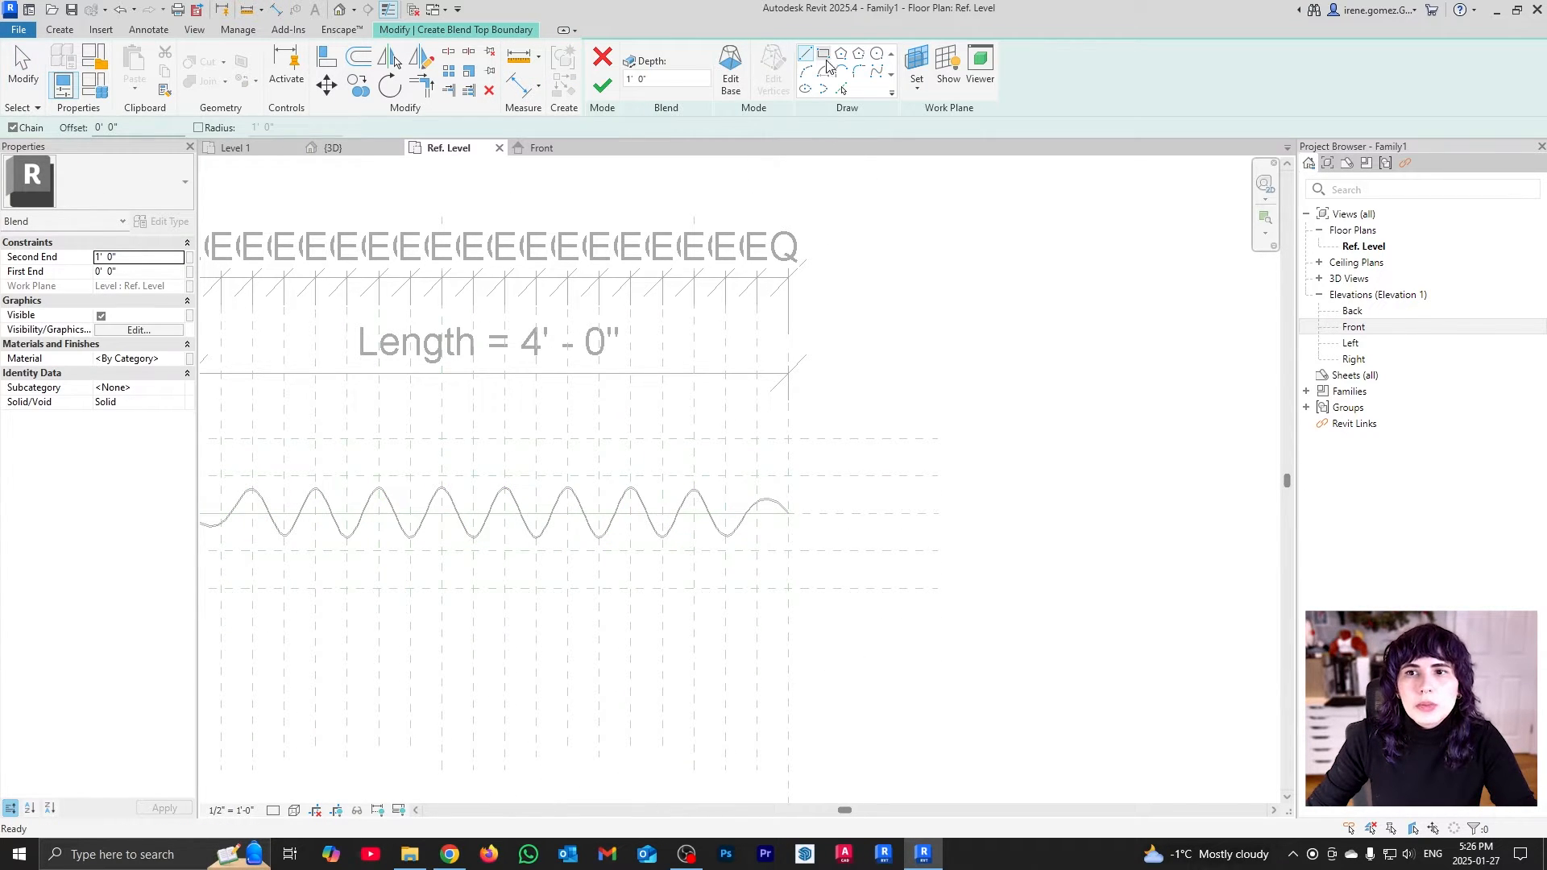
Sketch a long rectangle around the wavy base profile as the blend's top boundary
click(823, 61)
scroll(870, 356, down, 1)
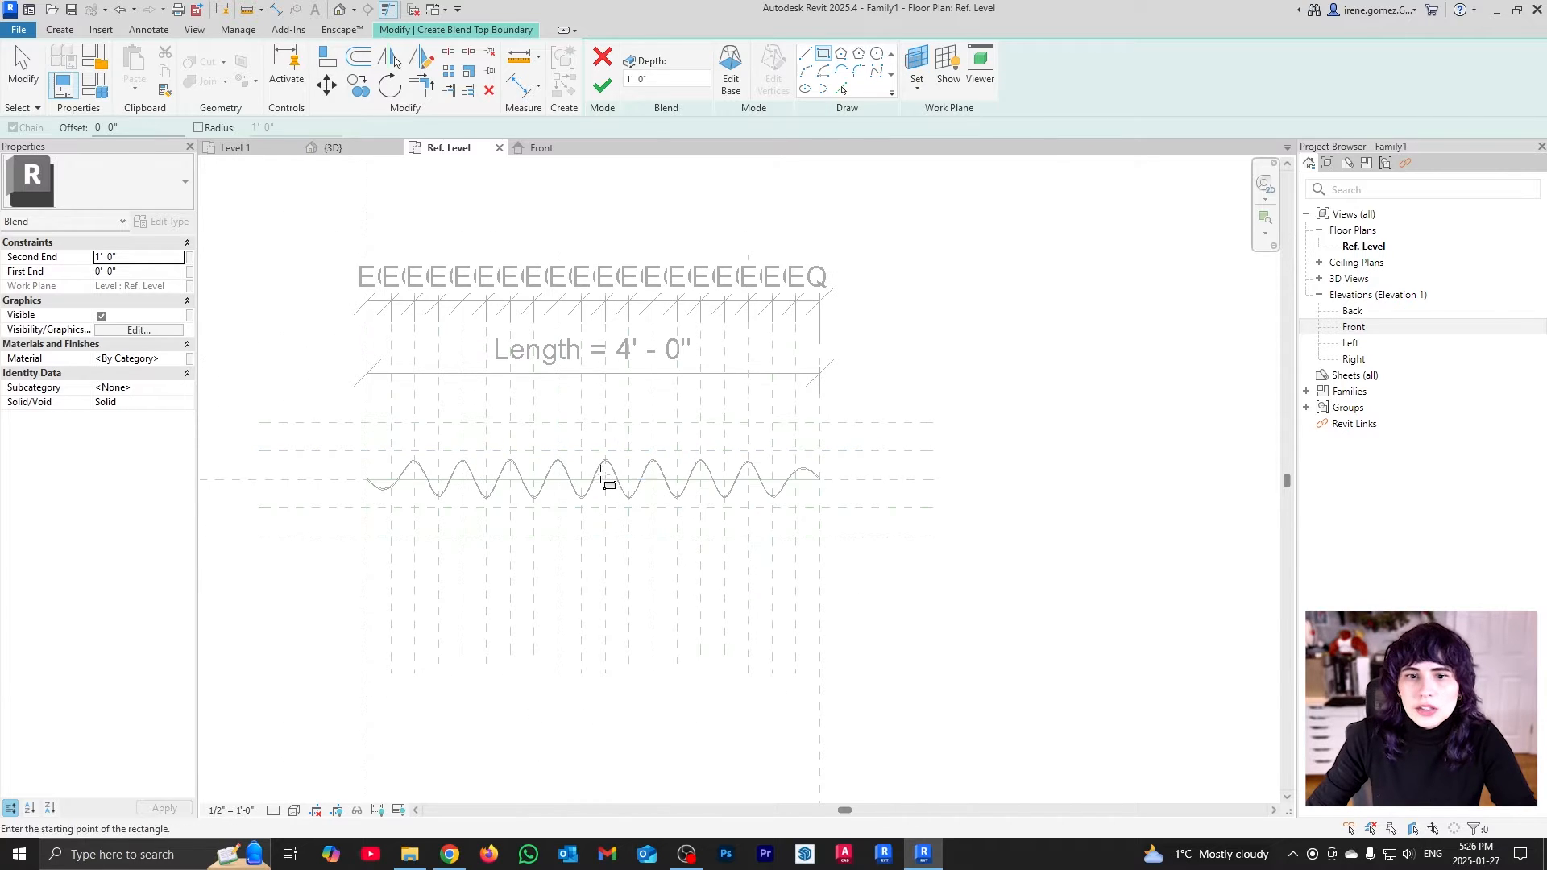
scroll(354, 505, up, 1)
click(335, 495)
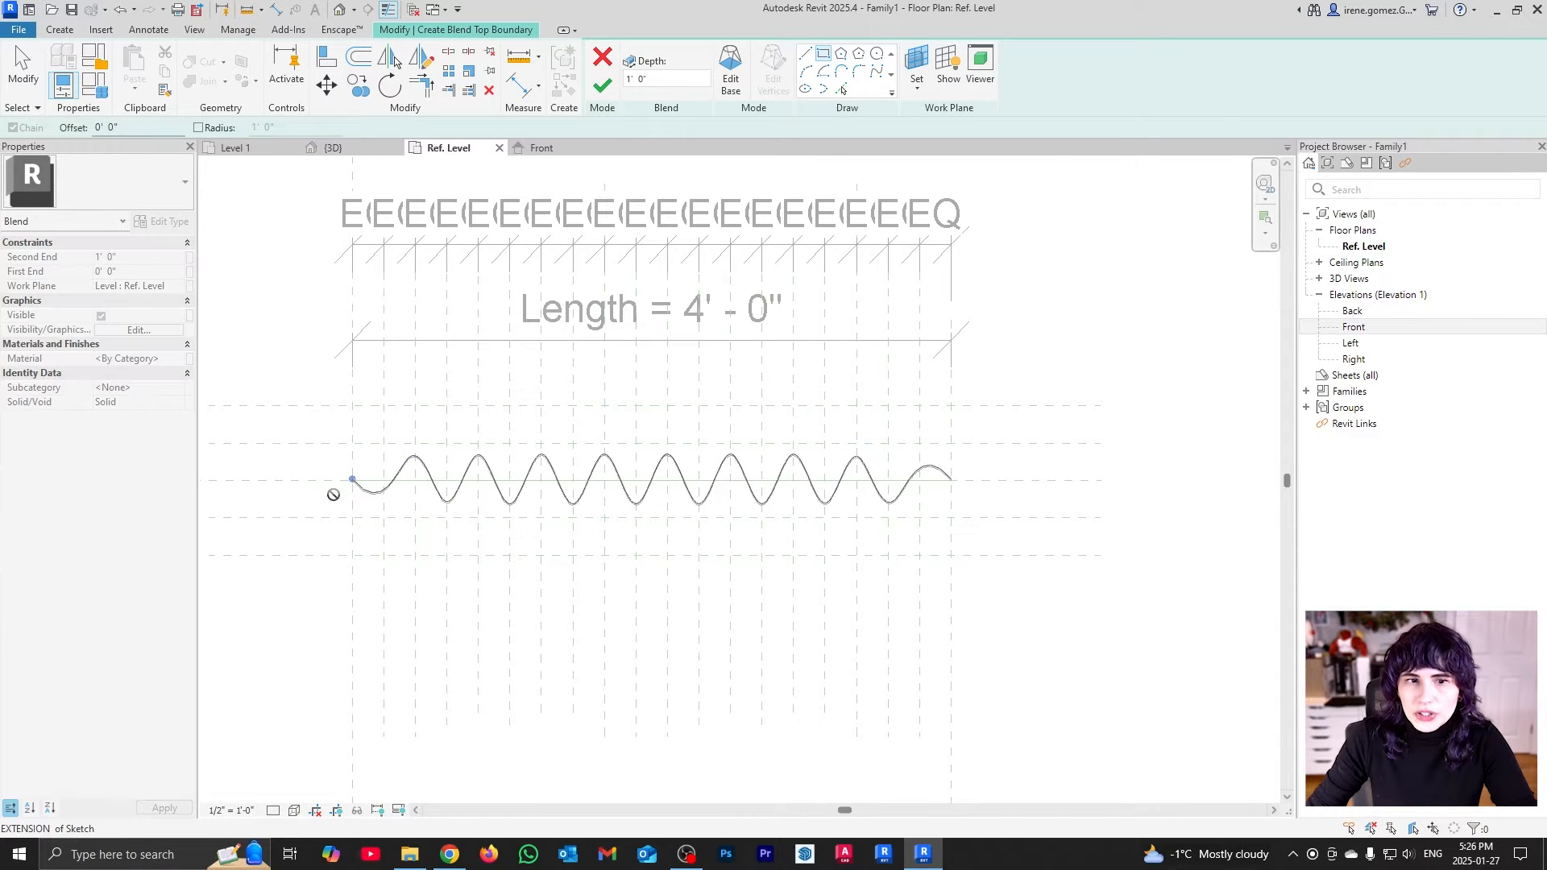
click(983, 454)
key(Escape)
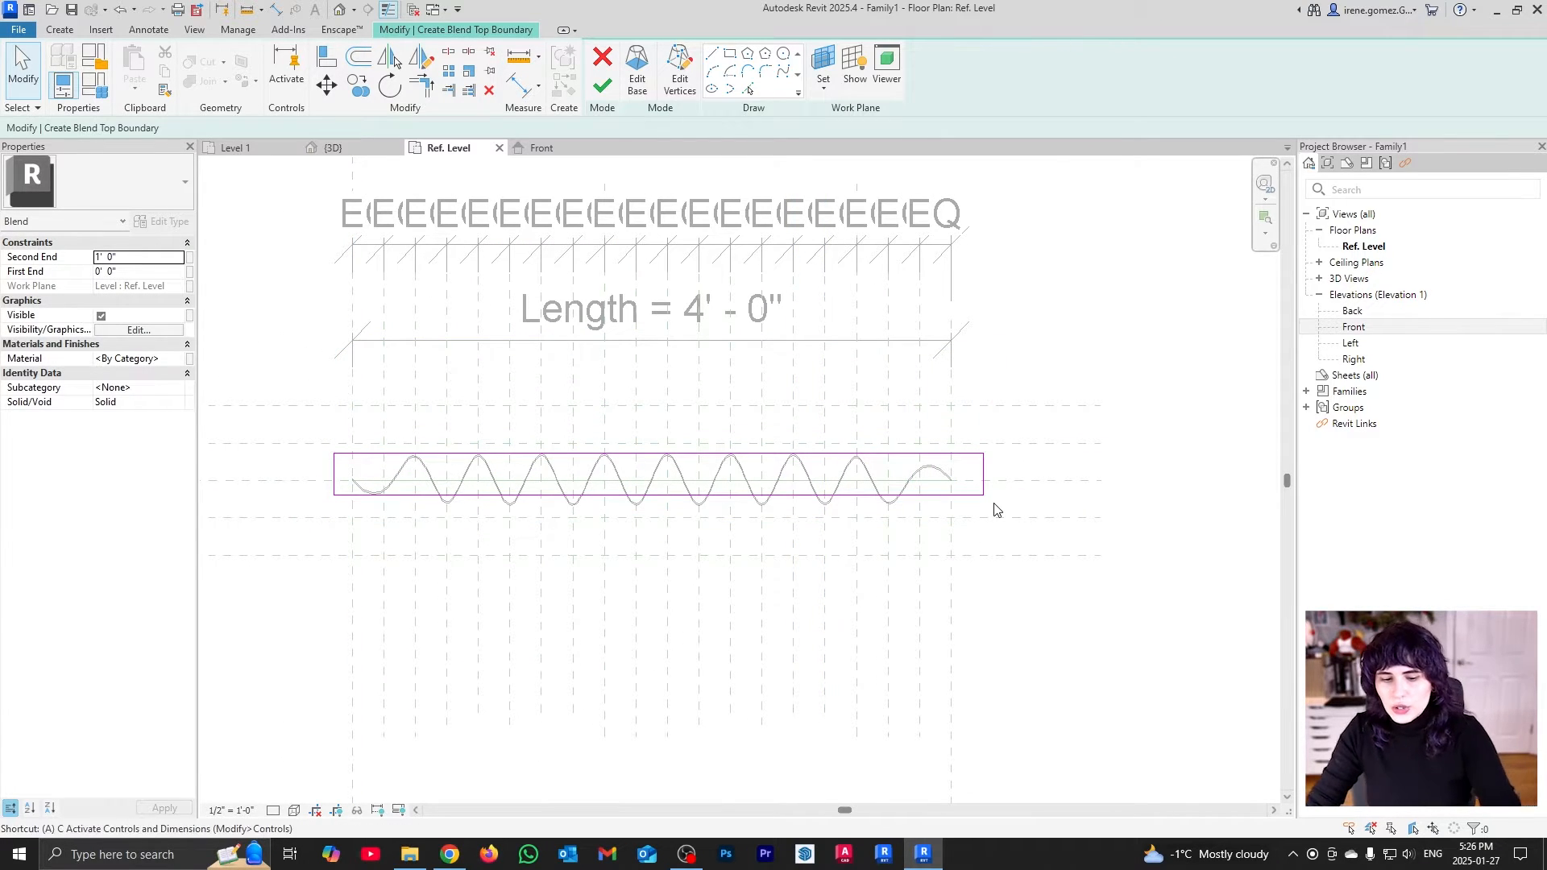
Align the rectangle's lower edge to the center front/back reference plane and lock it
key(a)
key(l)
scroll(996, 512, up, 2)
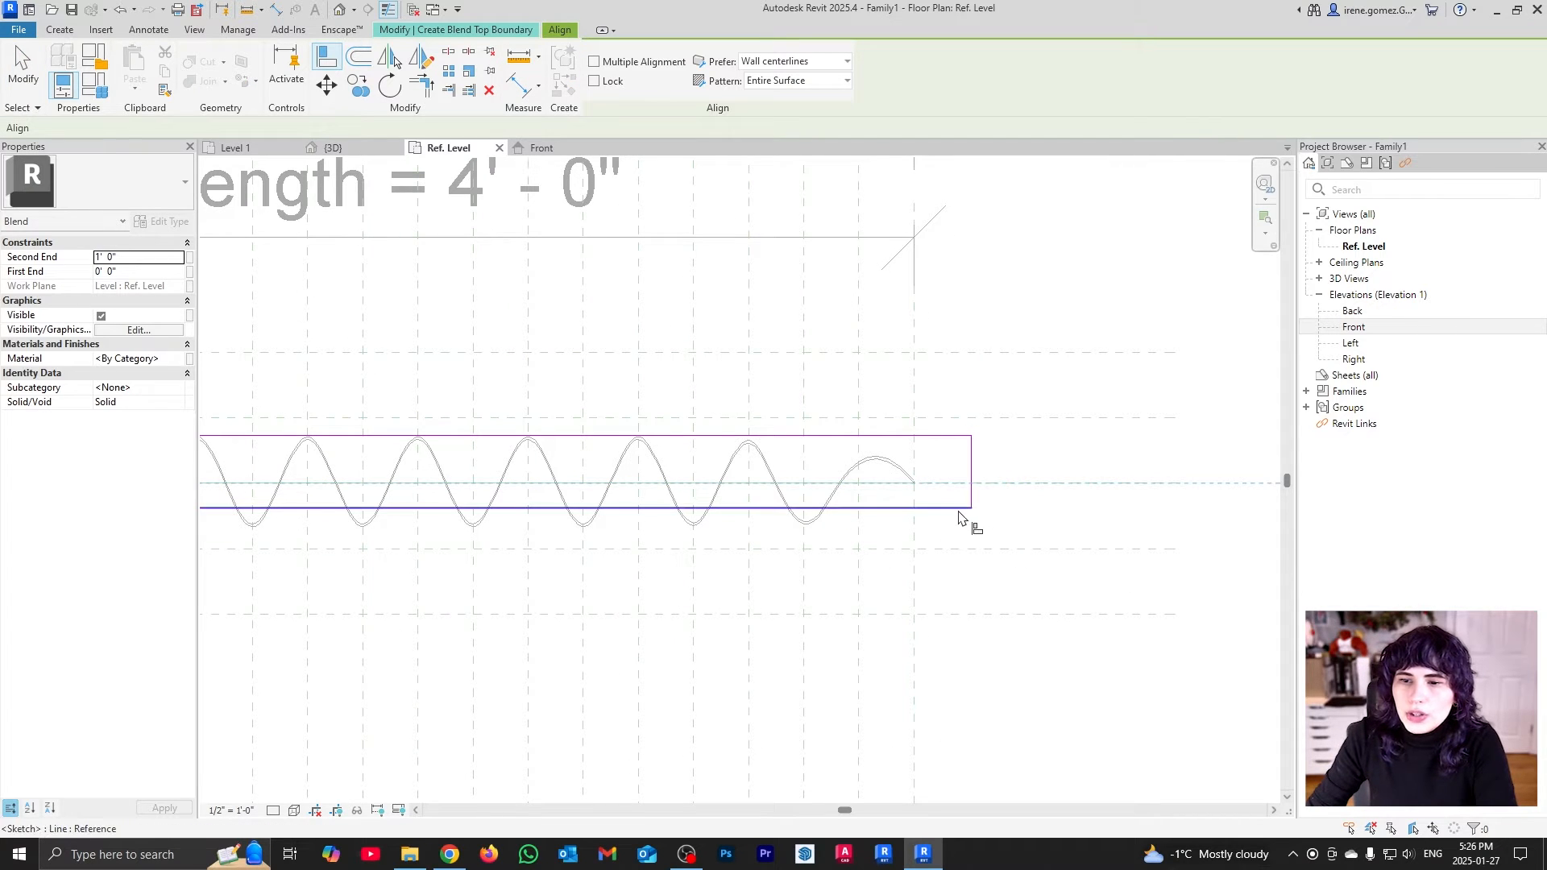
click(959, 508)
scroll(958, 415, up, 1)
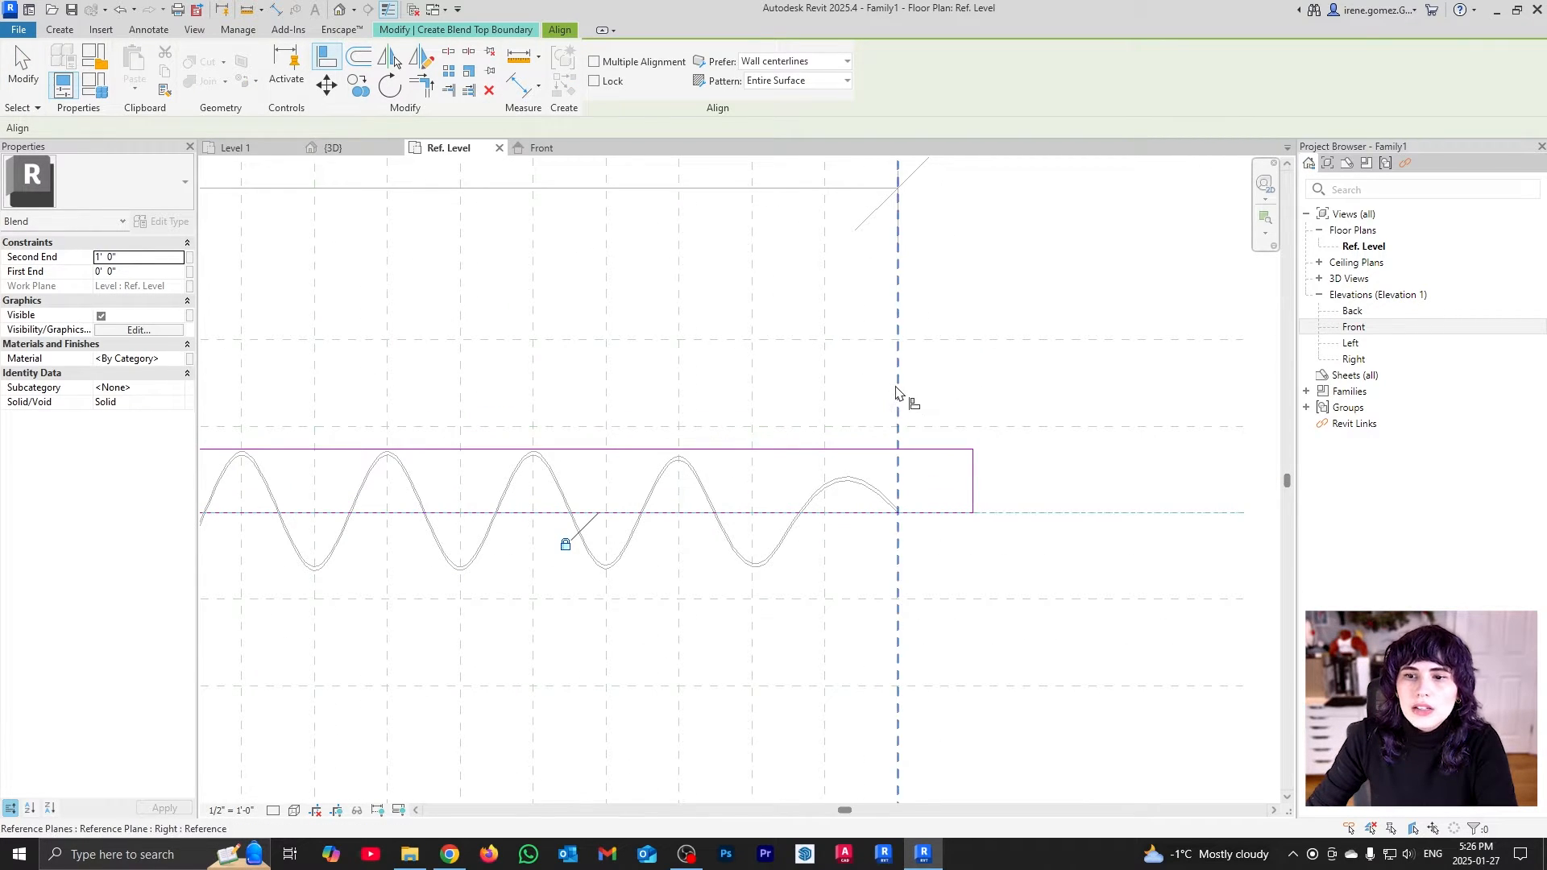
Align the rectangle's two short ends to the reference planes at either end of the curtain length and lock them
click(897, 392)
click(973, 495)
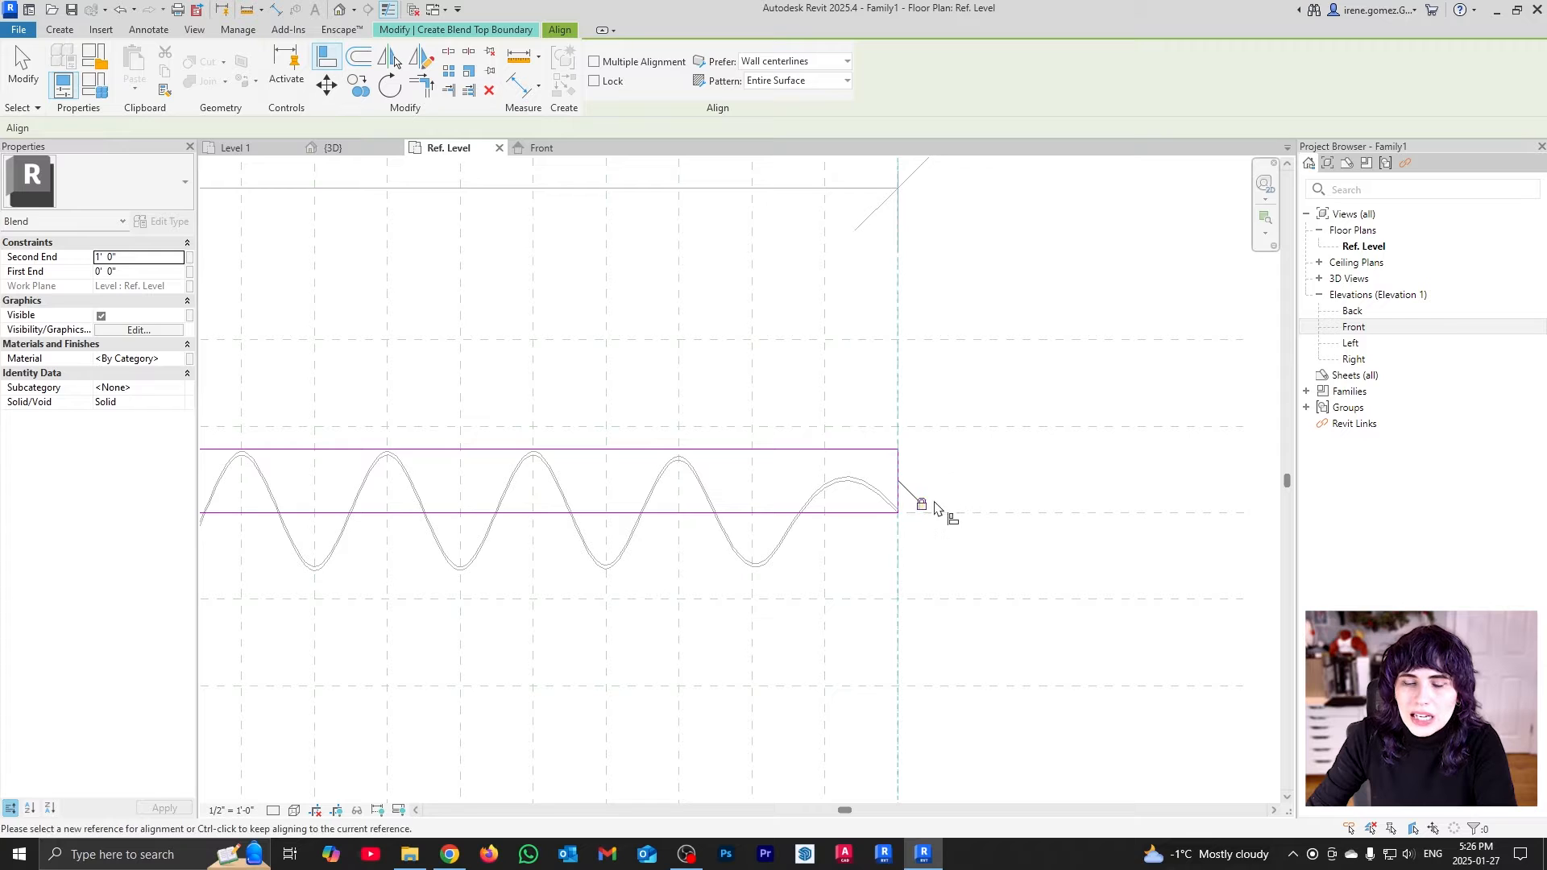
scroll(1081, 449, down, 4)
scroll(473, 467, up, 2)
click(501, 484)
click(474, 451)
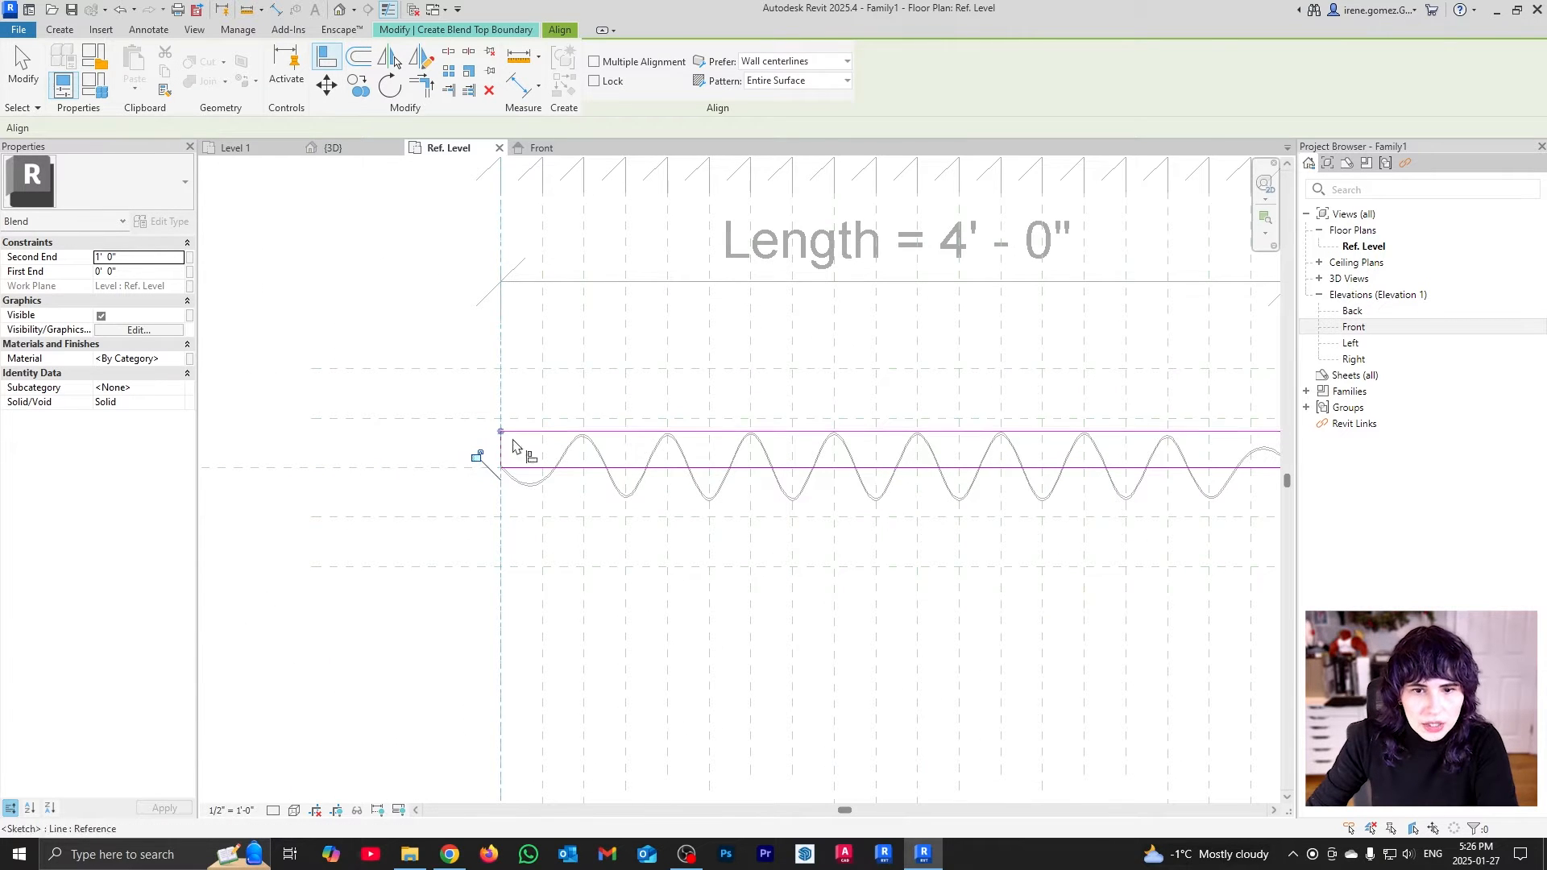
scroll(562, 525, down, 2)
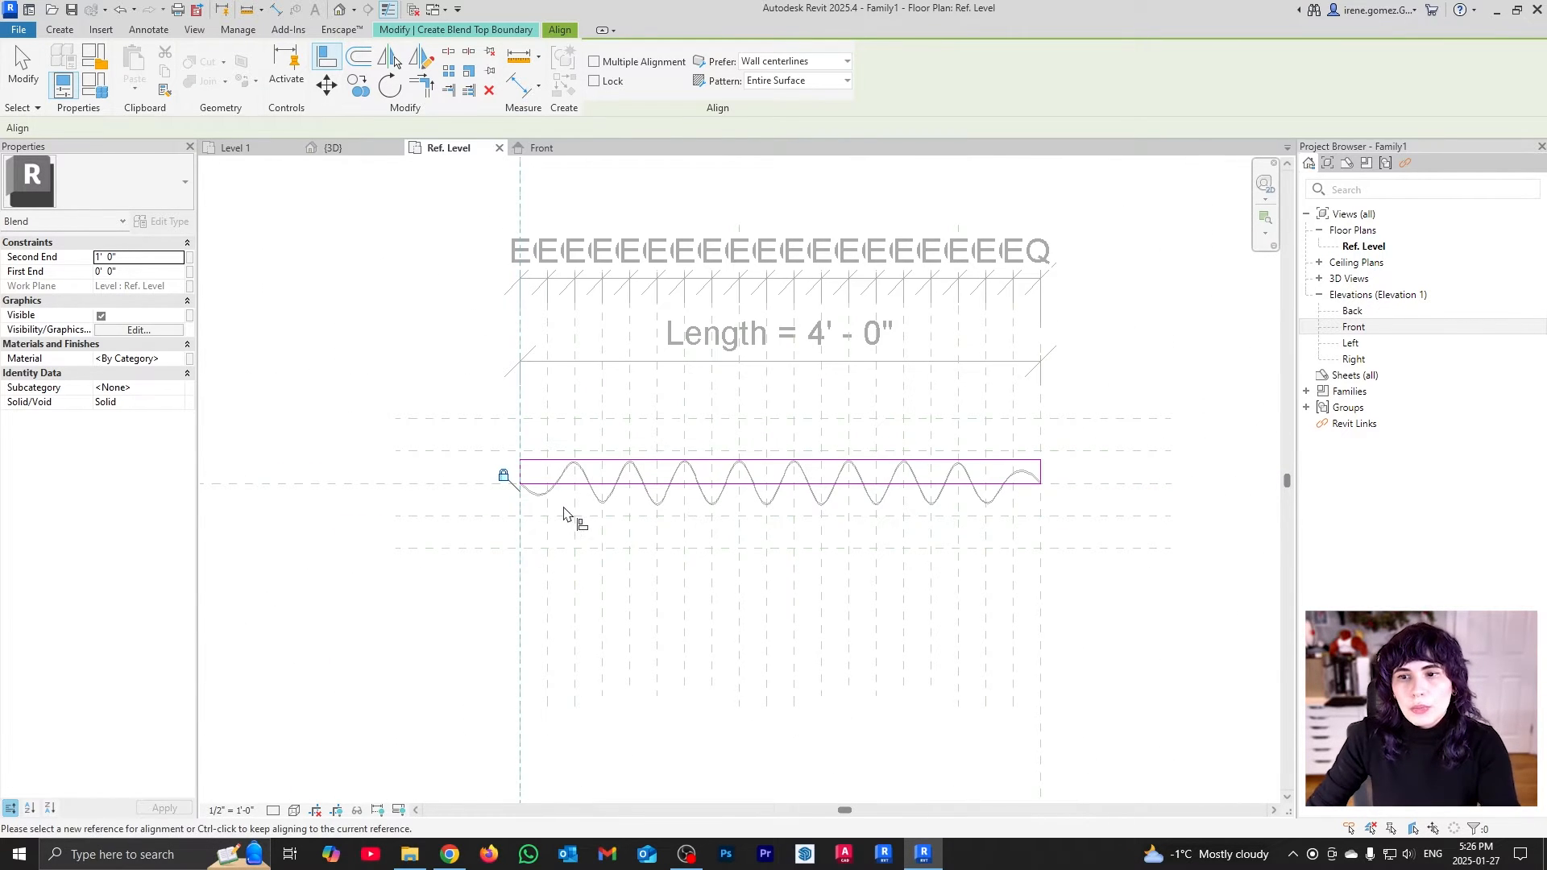
click(944, 492)
key(Escape)
Set the rectangle's upper edge 1/8" above the center reference plane
scroll(1063, 474, up, 4)
click(992, 437)
scroll(993, 479, up, 1)
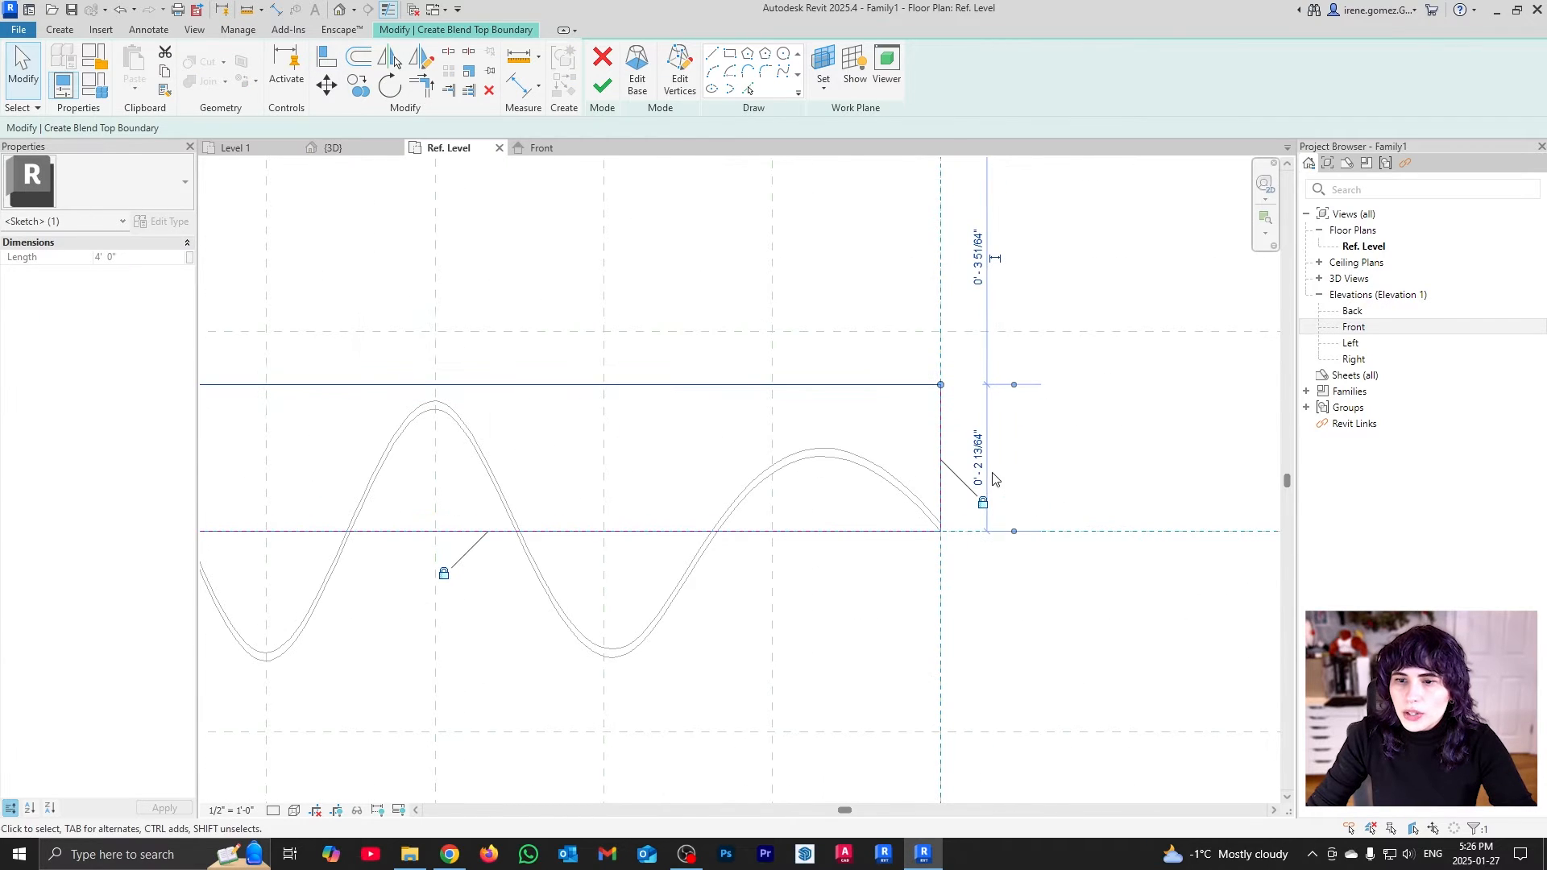
click(987, 472)
key(Return)
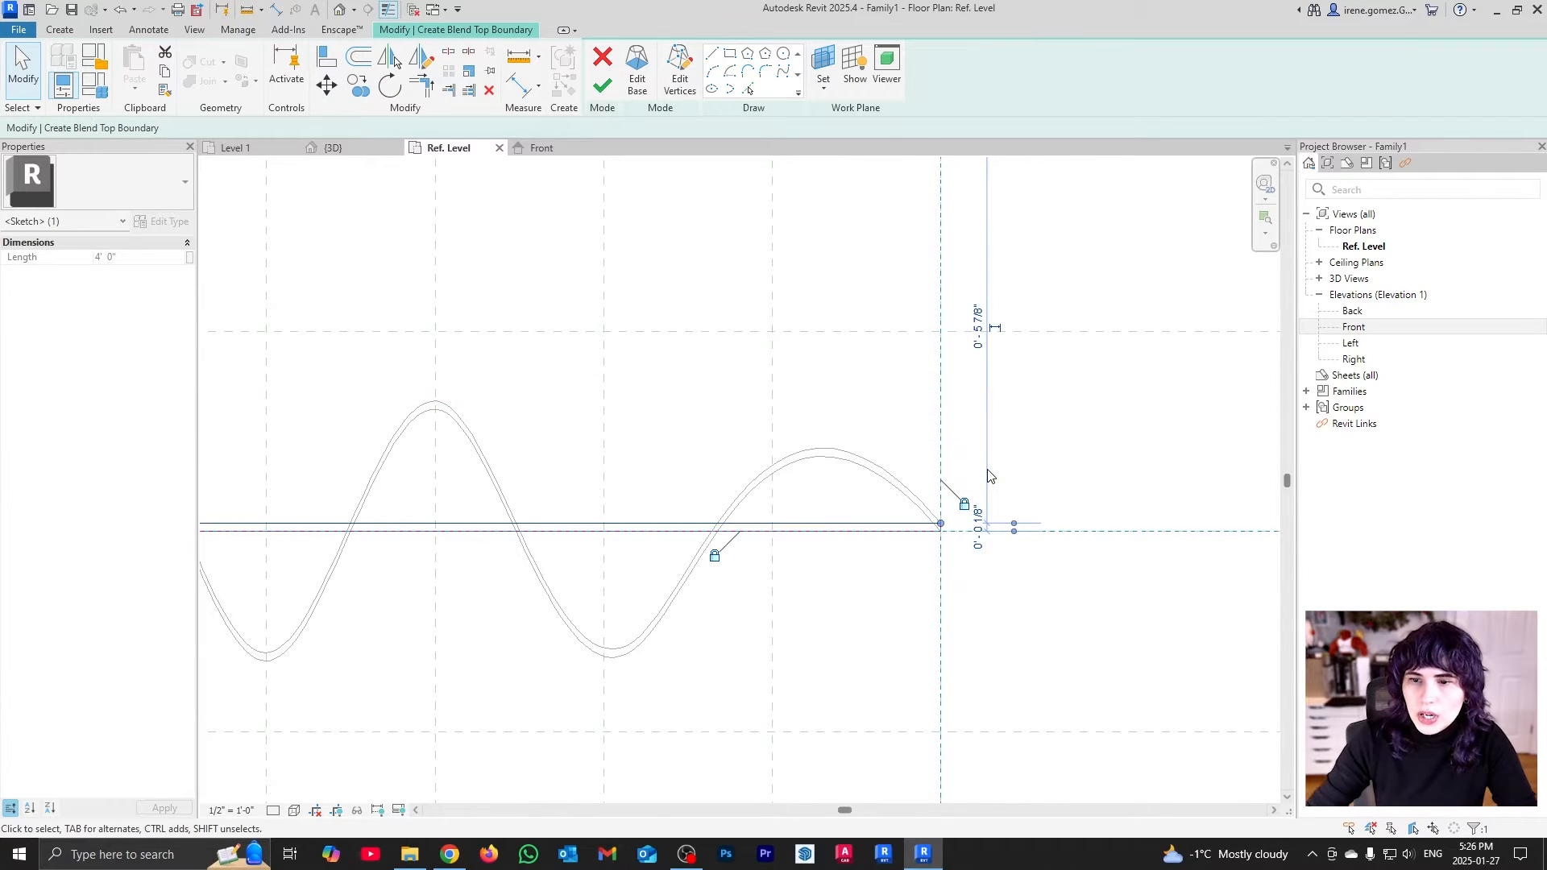
click(999, 462)
scroll(1059, 575, down, 2)
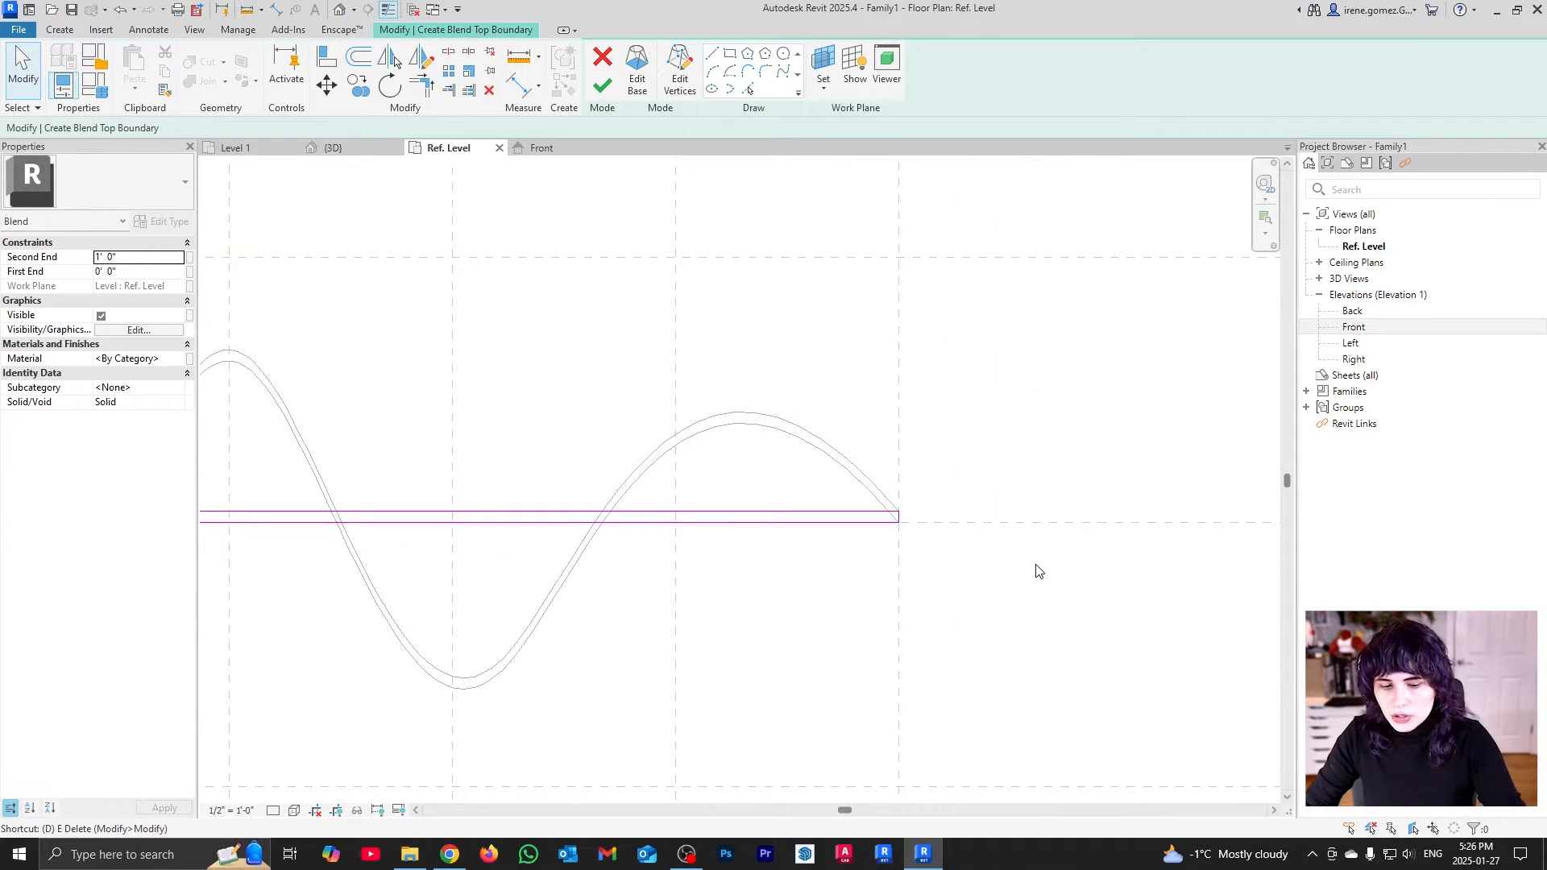
Dimension the thin rectangle's thickness at its right end and finish the blend
key(i)
click(838, 511)
click(820, 522)
scroll(709, 560, down, 3)
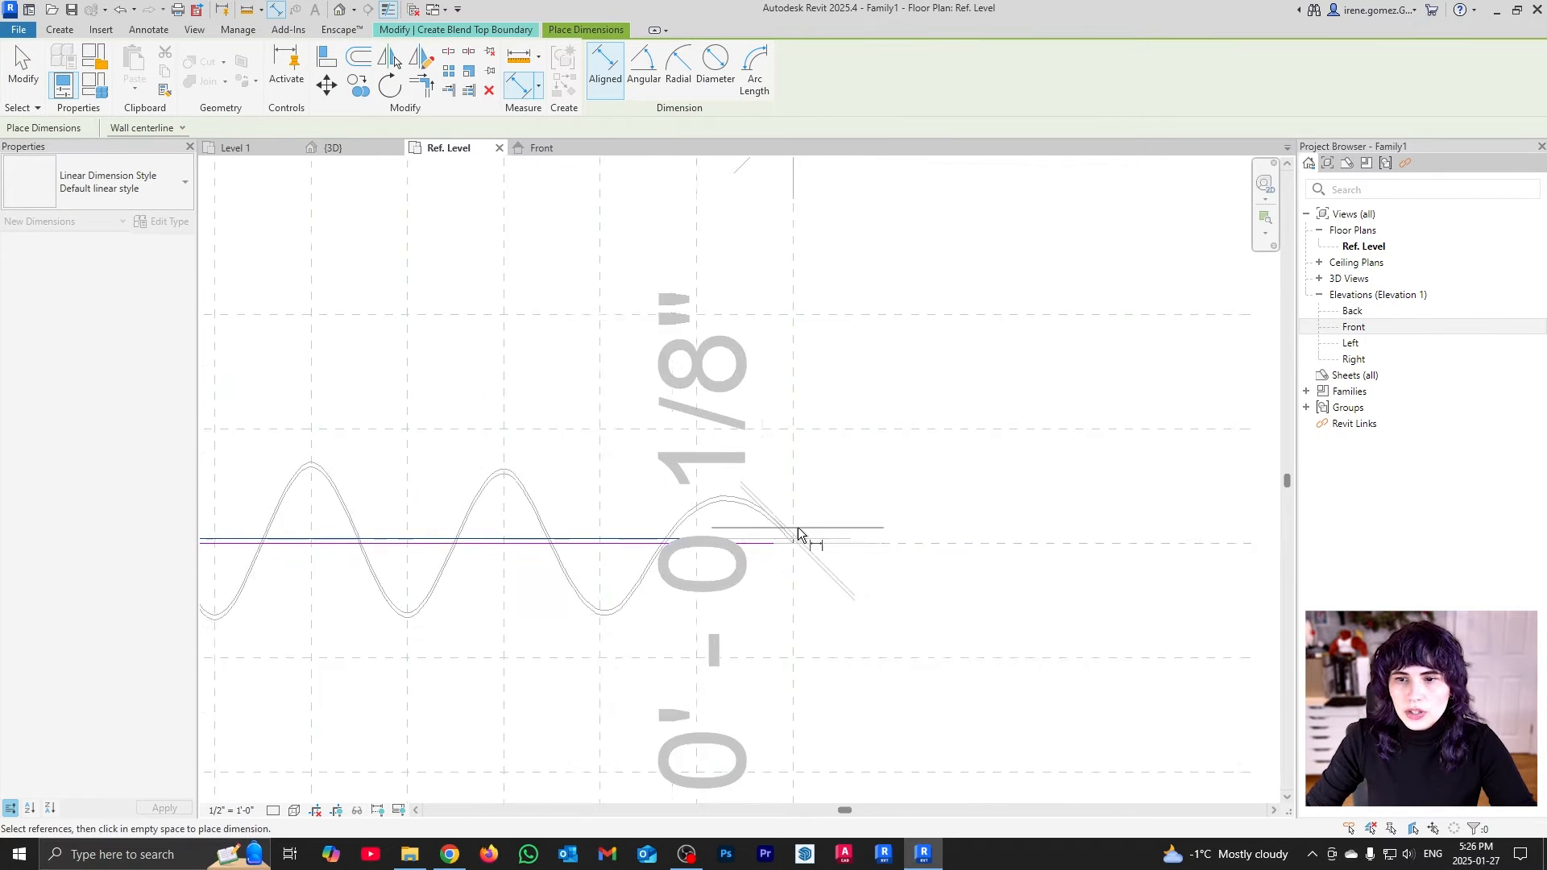
scroll(798, 532, down, 5)
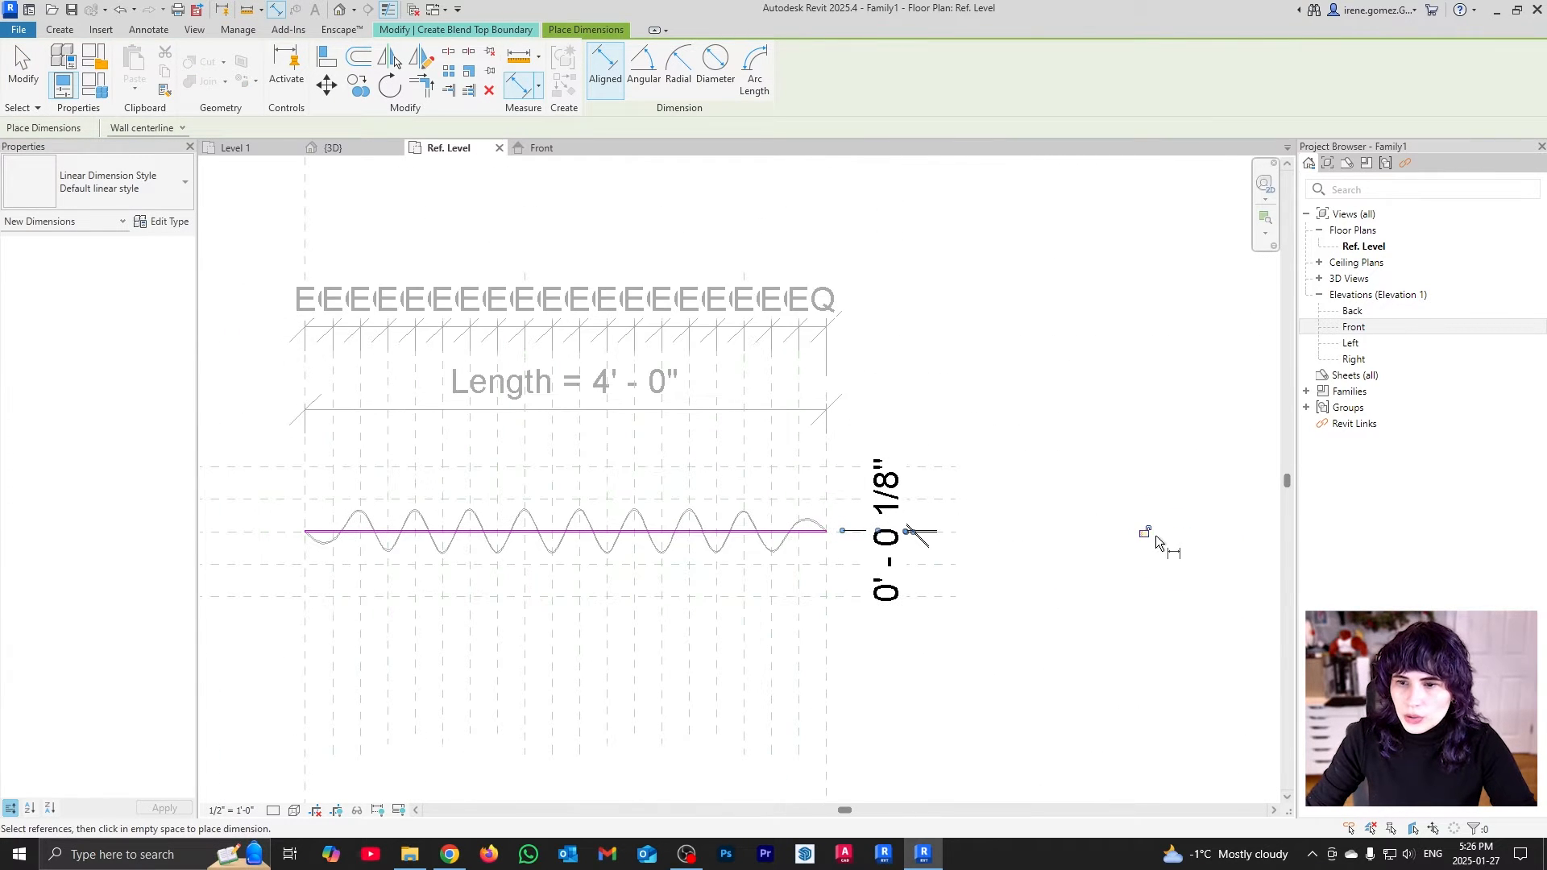
key(Escape)
click(600, 85)
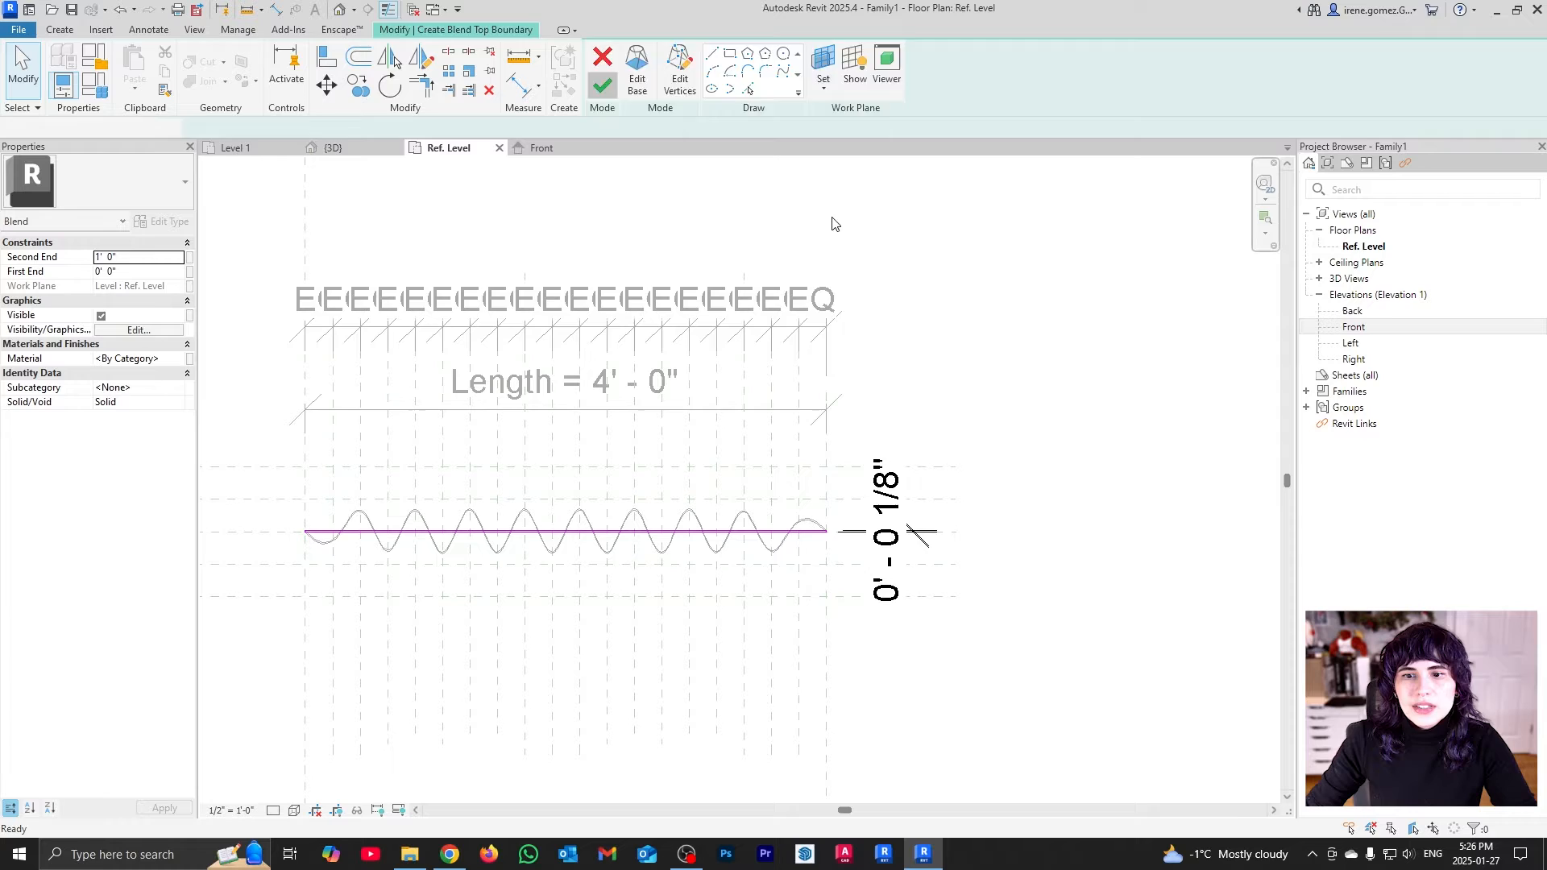
click(1101, 456)
In the Front elevation, align the blend's top edge to the reference plane at height H
click(564, 153)
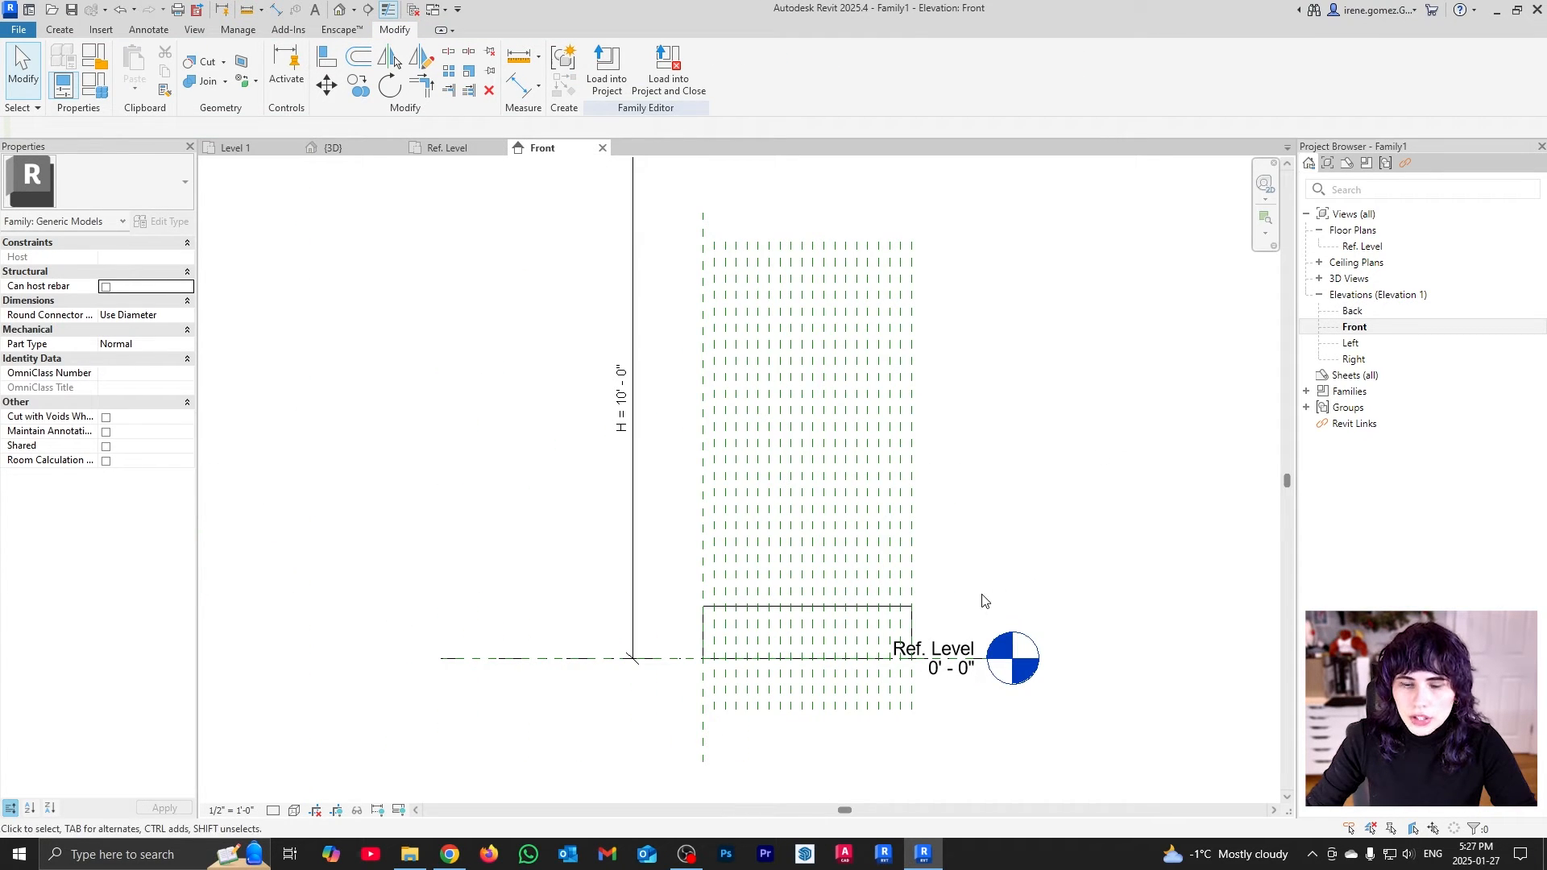
scroll(990, 584, down, 3)
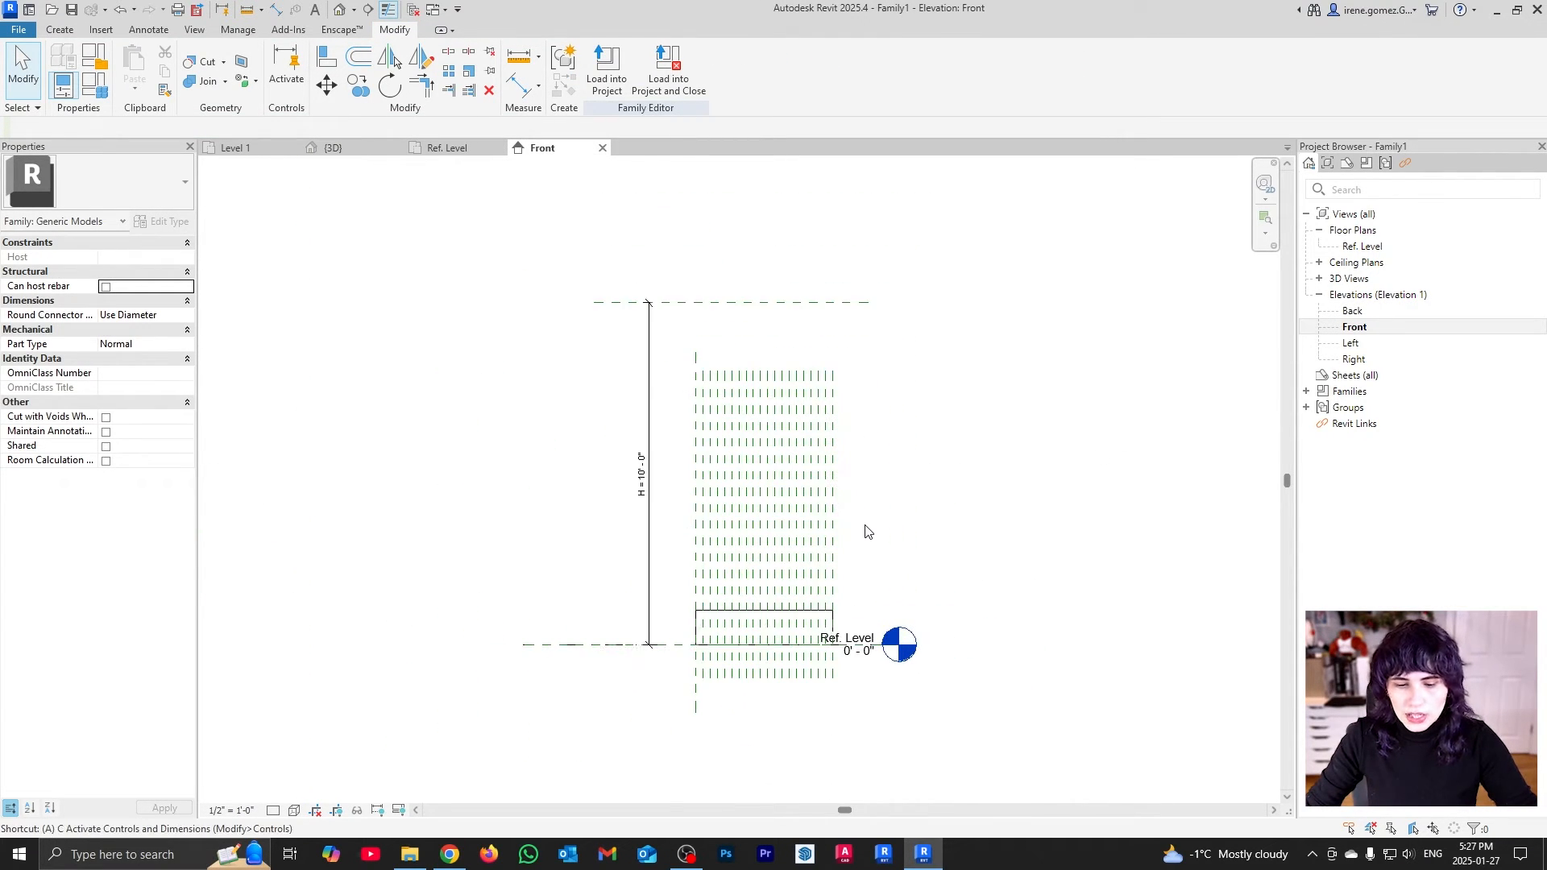
key(a)
key(l)
click(783, 619)
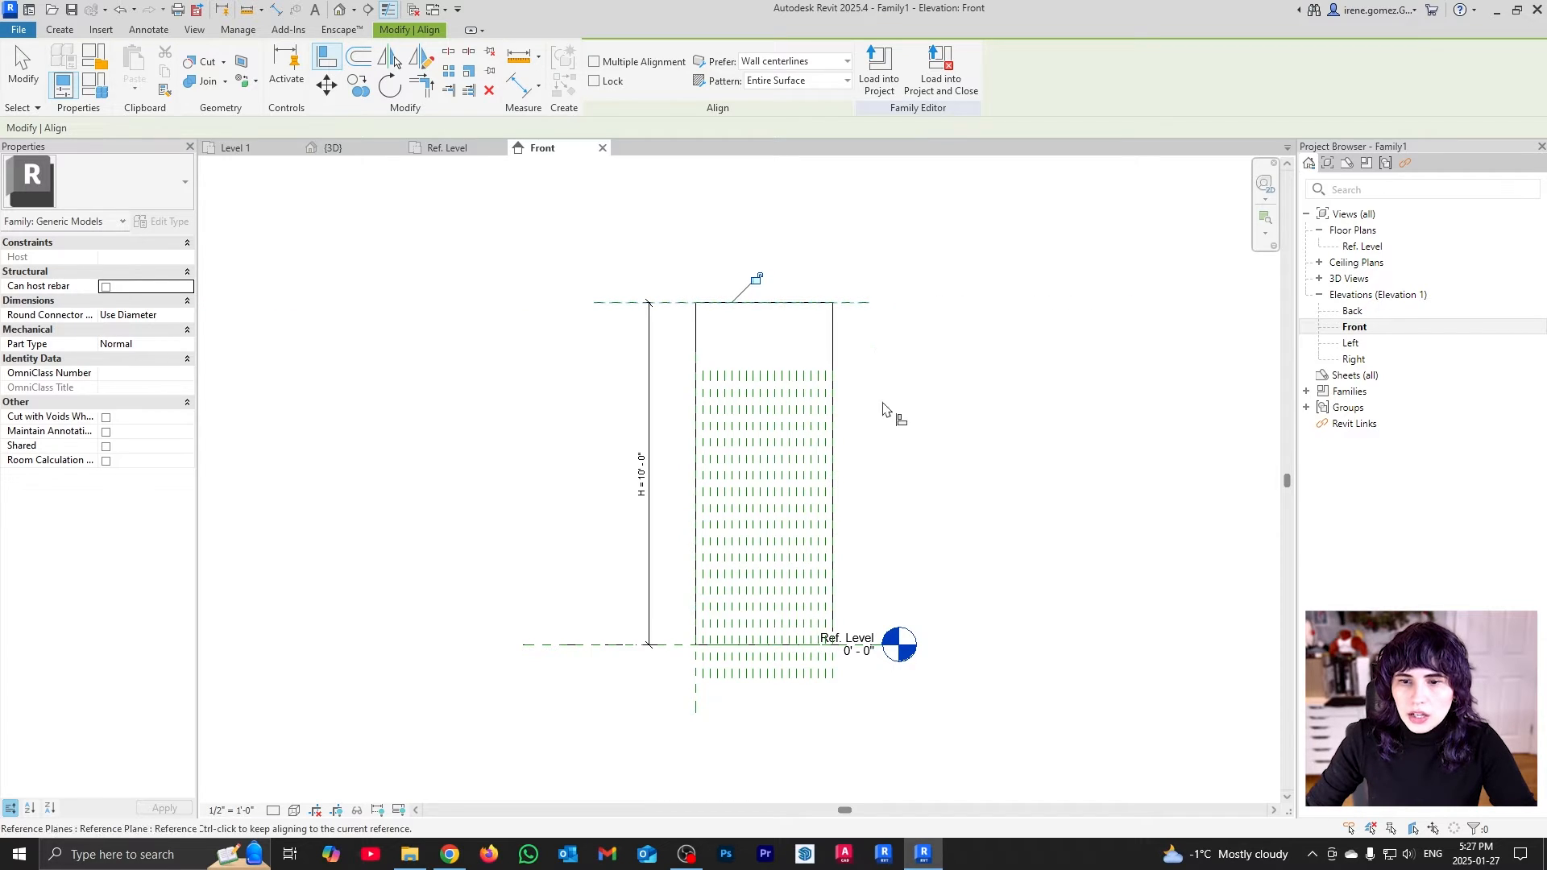
key(Escape)
key(Escape)
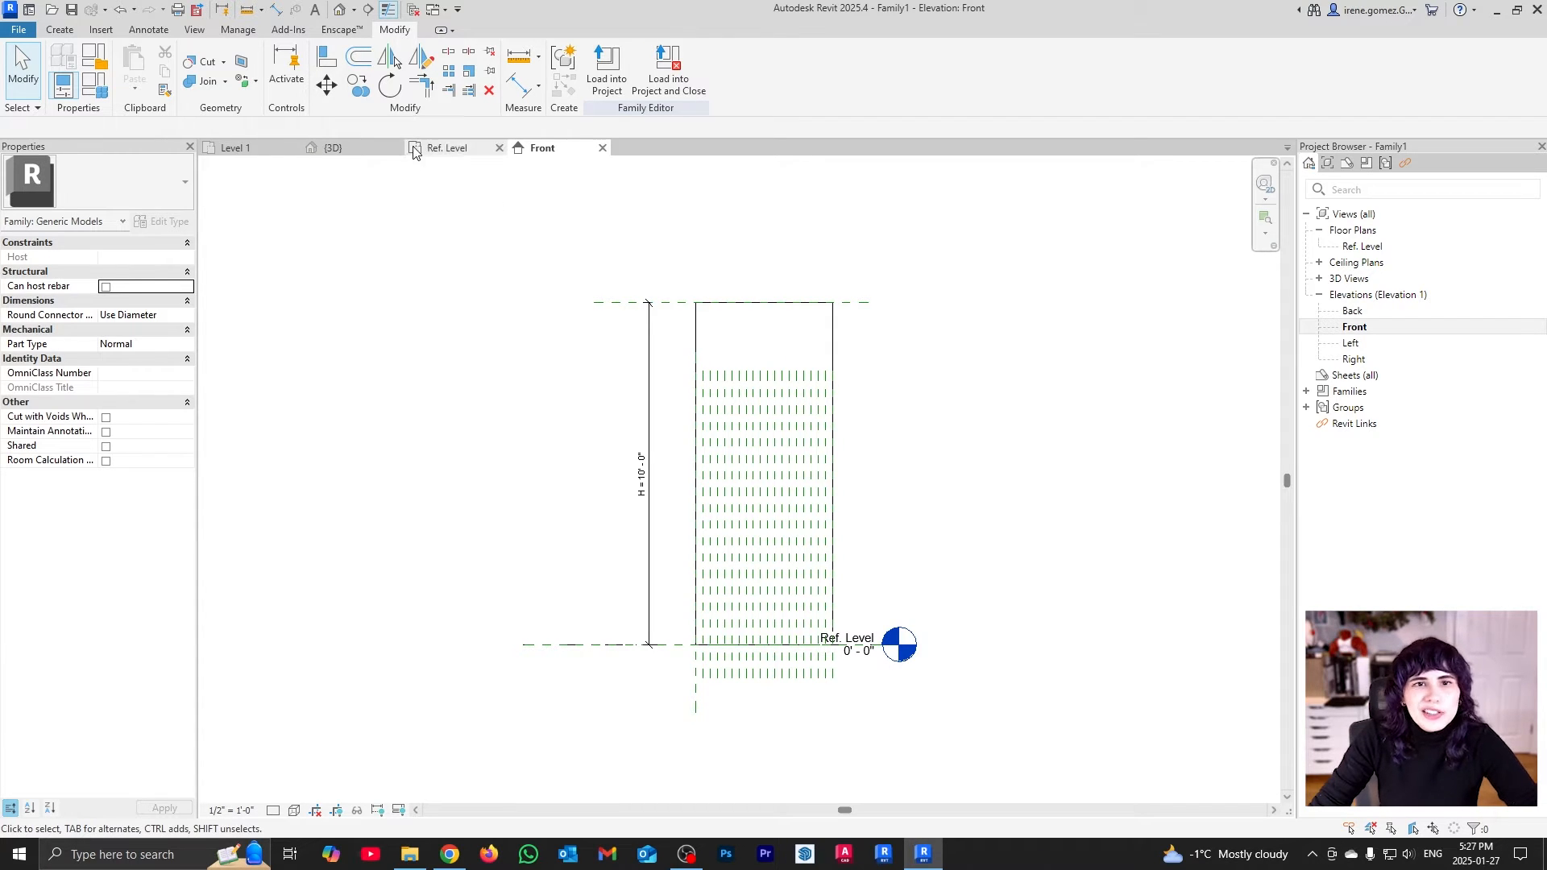
In the Ref. Level plan, start an extrusion and sketch a rectangle about 4' 3 1/4" long and 1 3/4" wide around the curtain
click(439, 148)
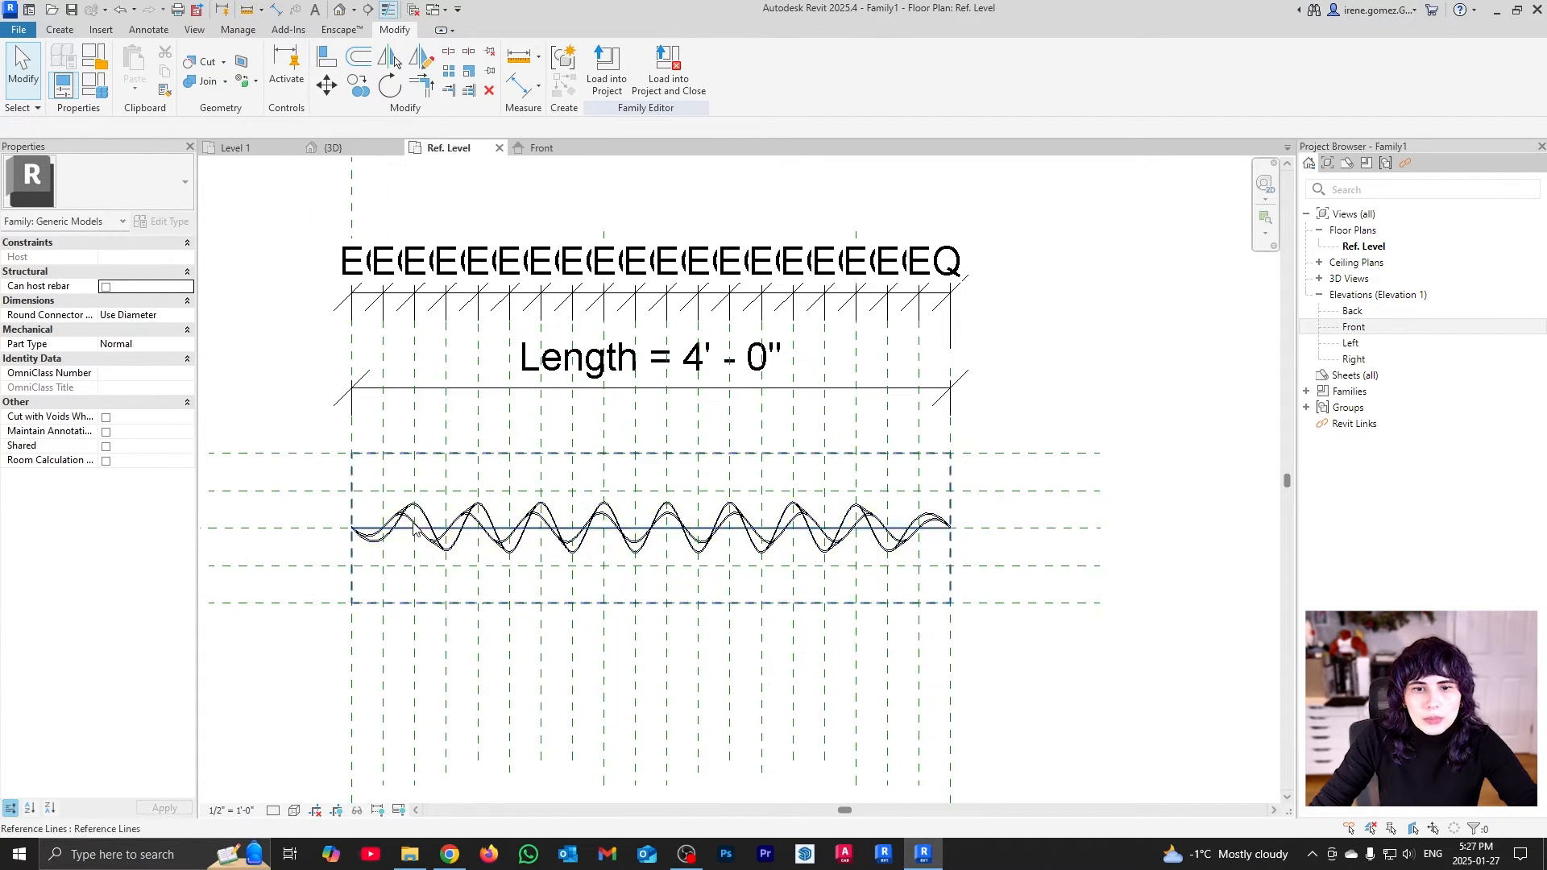
click(59, 30)
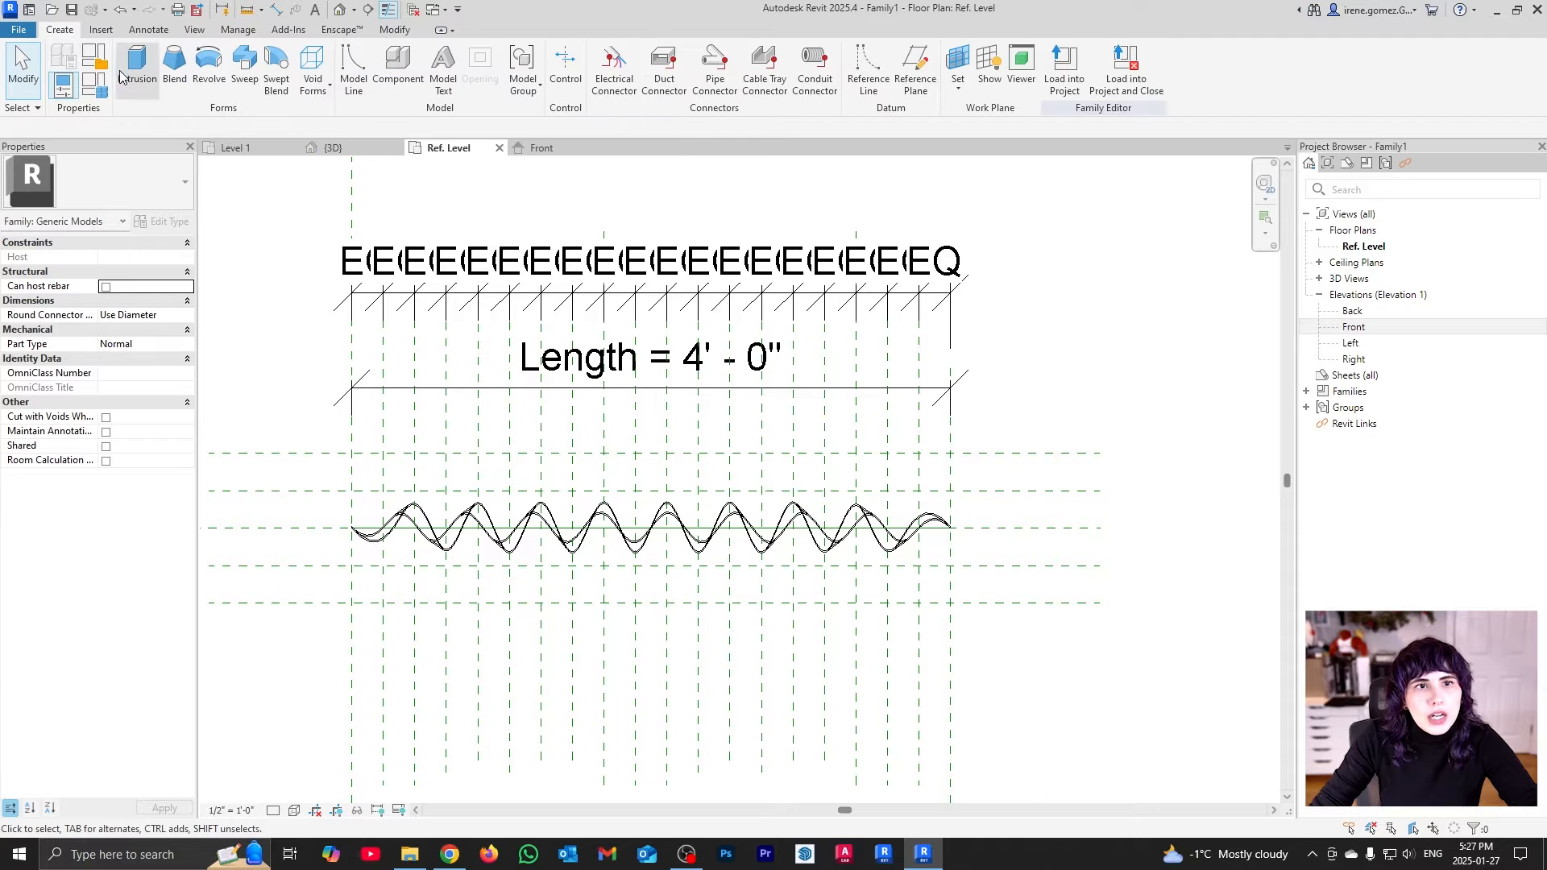
click(137, 71)
click(742, 54)
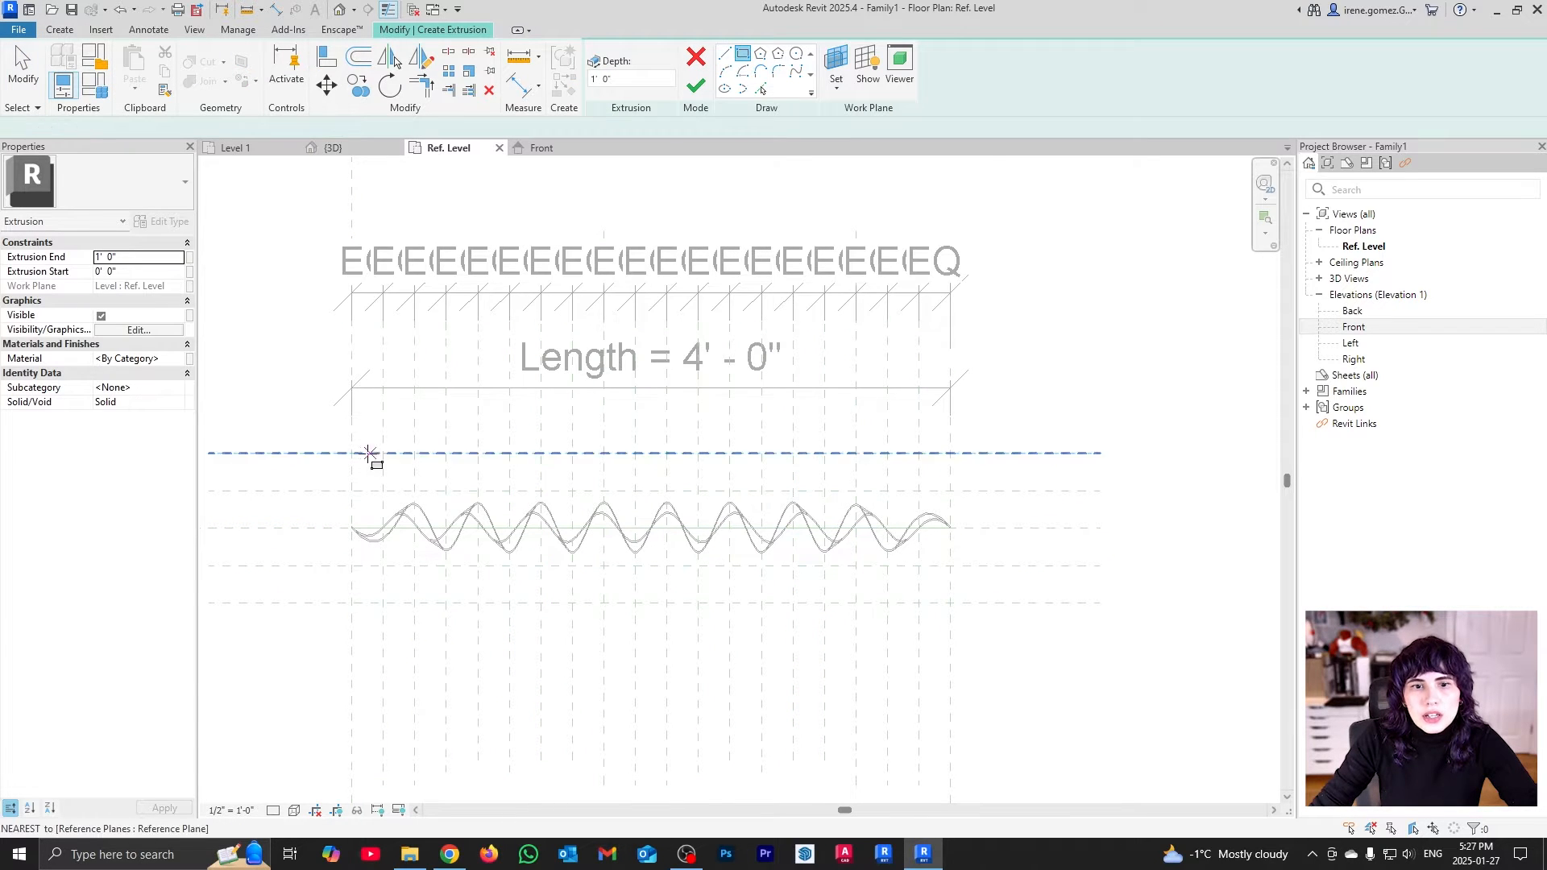
click(331, 519)
click(975, 546)
key(Escape)
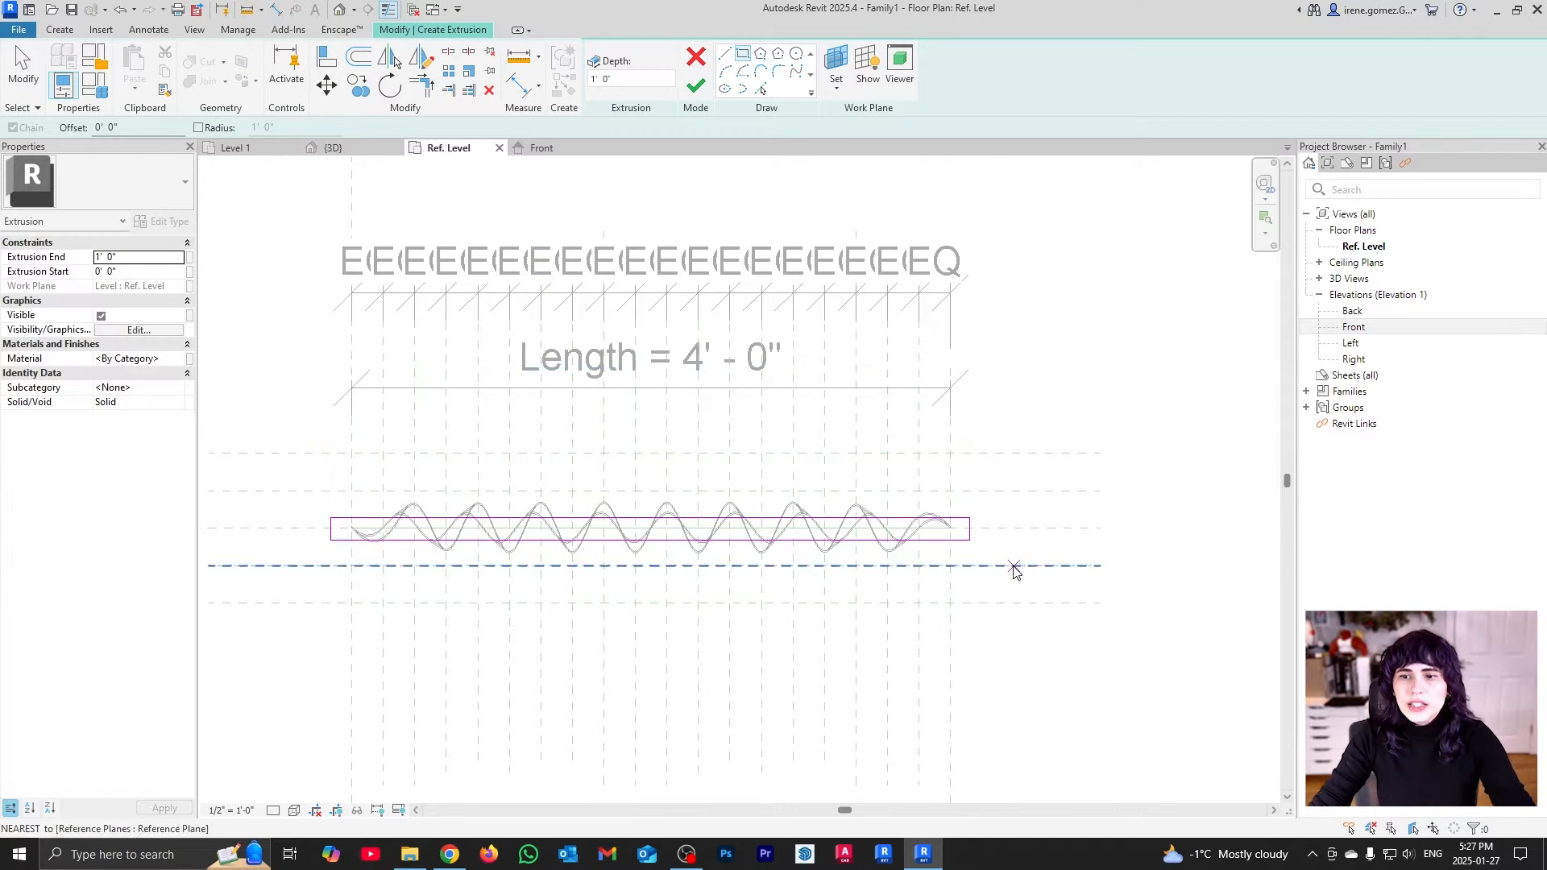
Set the extrusion rectangle's lower edge 1" below the center reference plane
scroll(939, 568, up, 5)
scroll(952, 471, up, 2)
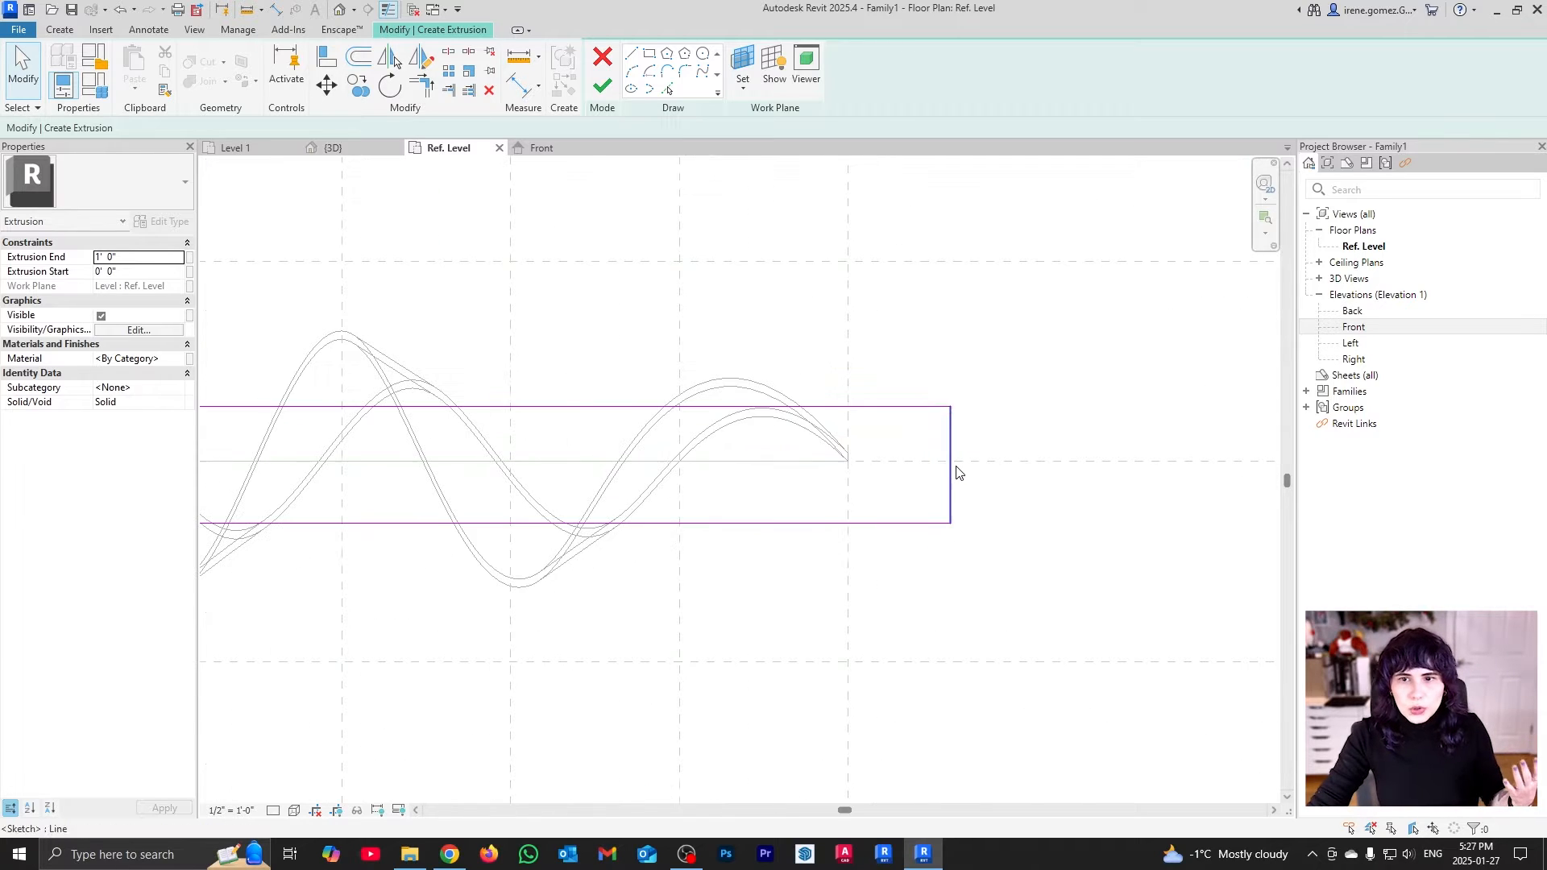
click(927, 523)
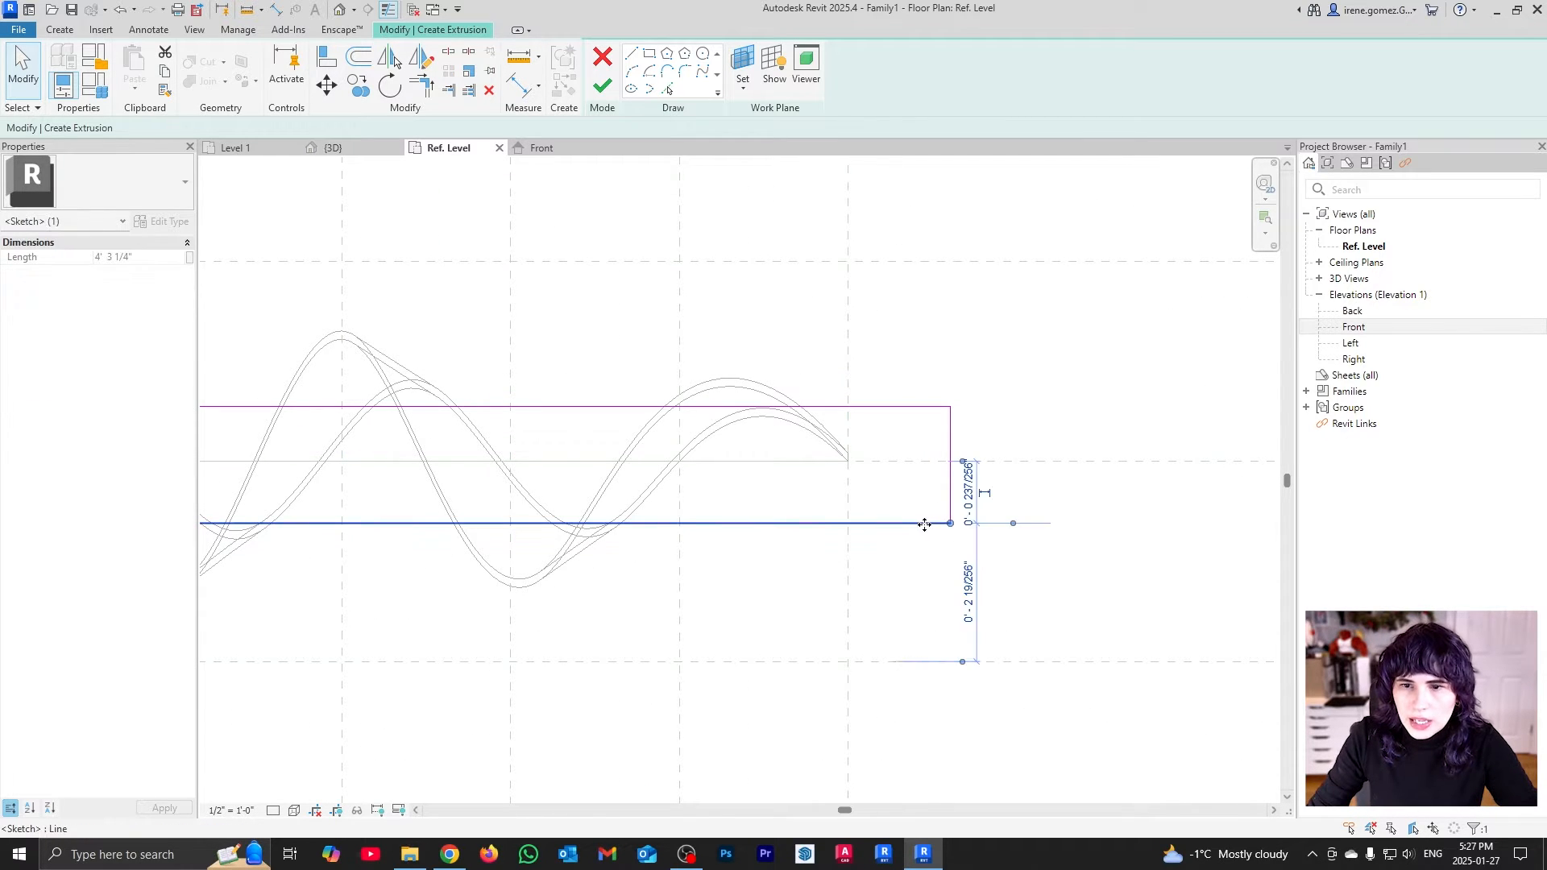
click(969, 493)
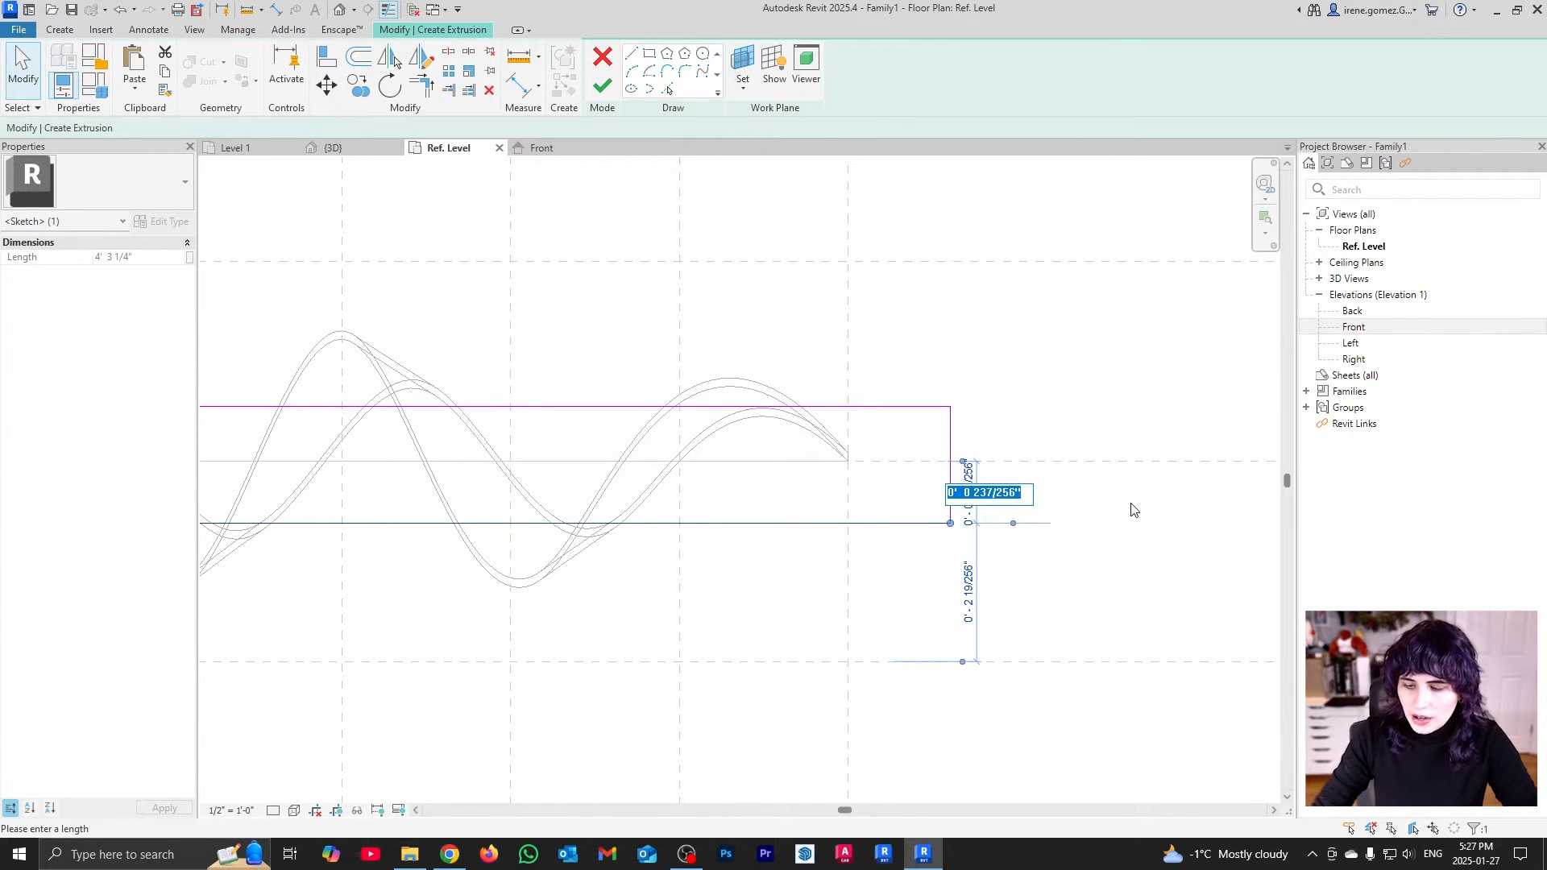
text(0 2)
key(Return)
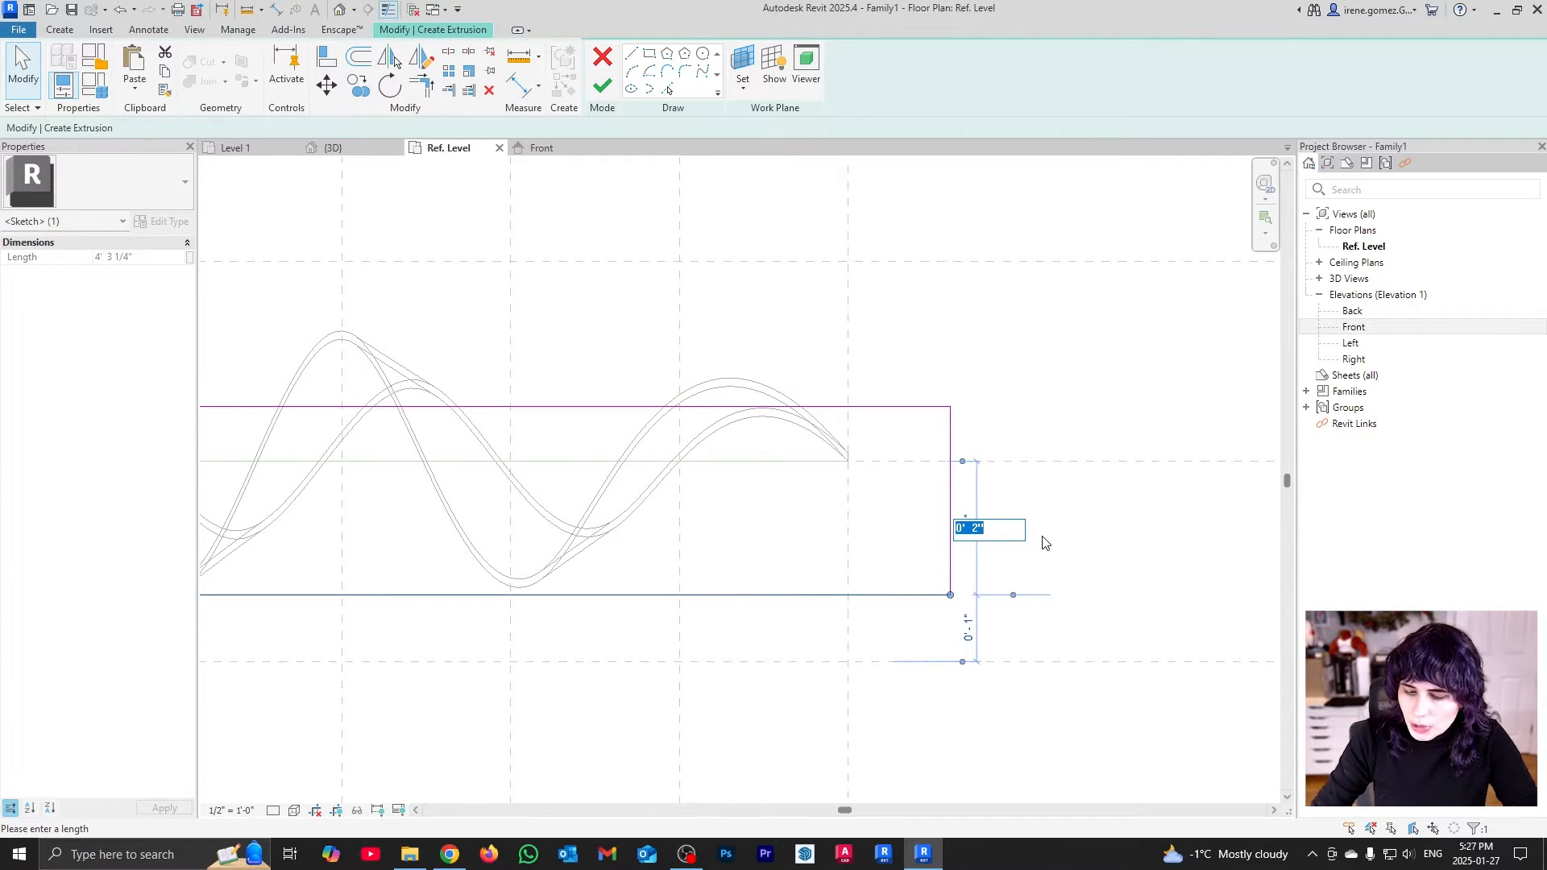
text(1/4")
key(Return)
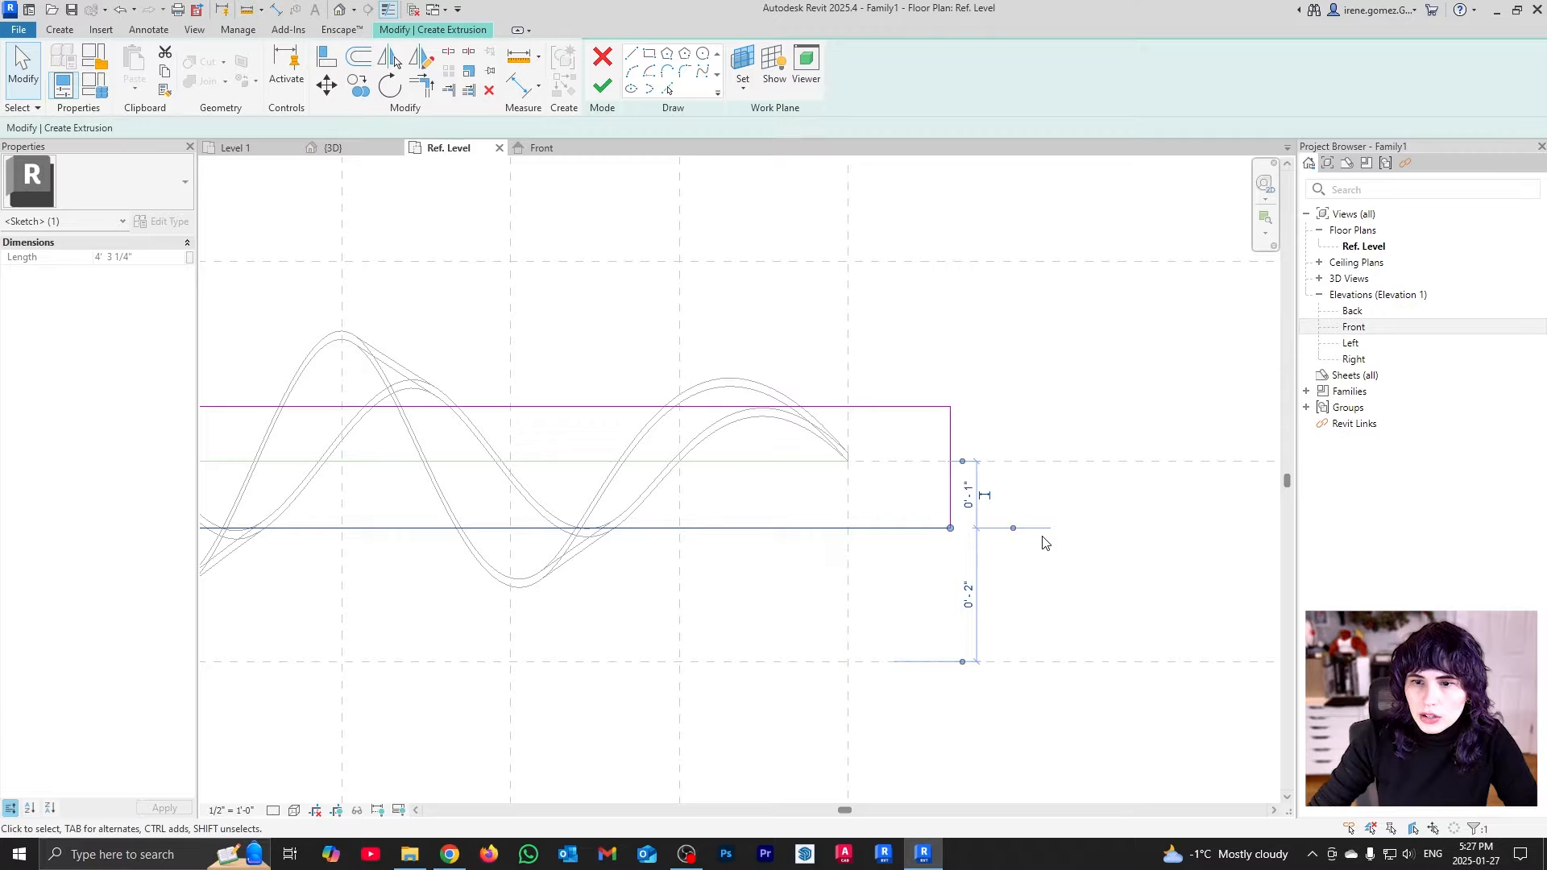
Set the extrusion rectangle's upper edge 1" above the center reference plane
click(924, 407)
scroll(1030, 517, down, 4)
scroll(477, 523, up, 3)
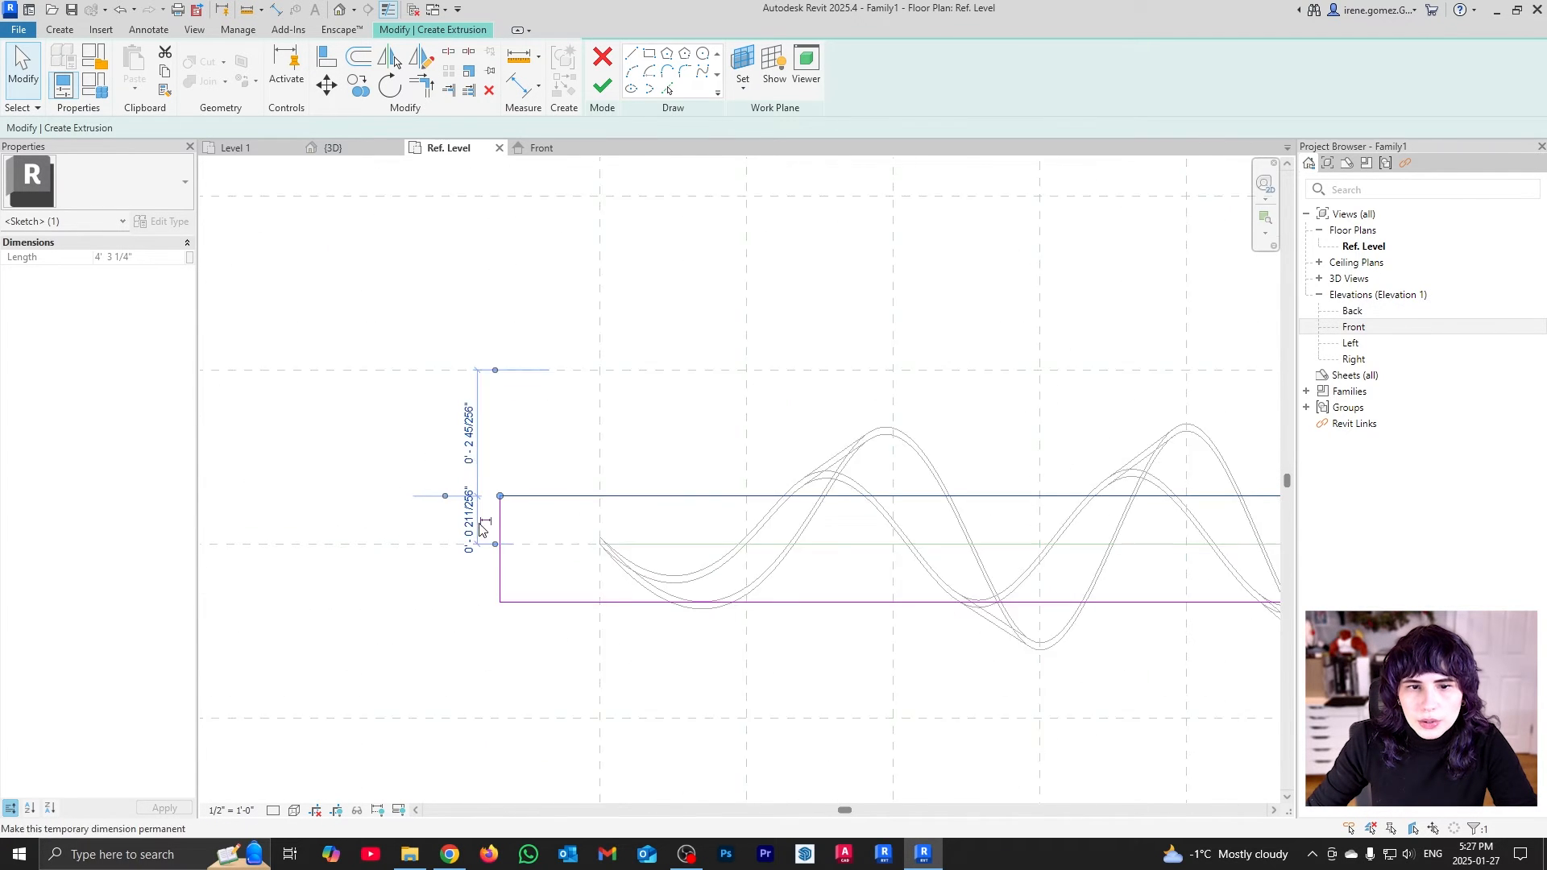
click(470, 522)
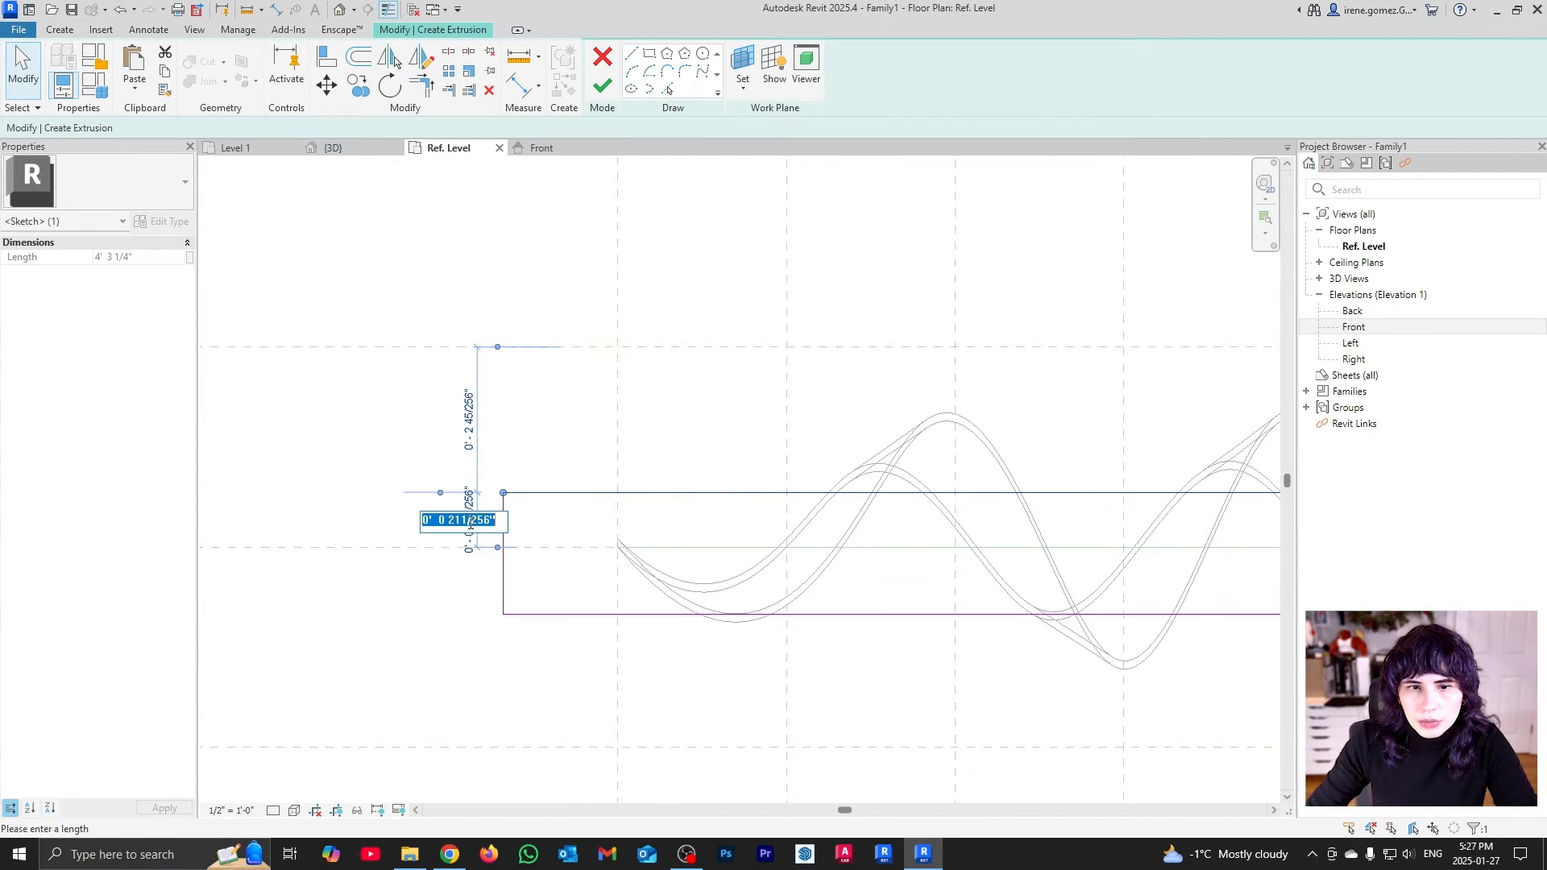
text(1)
key(Return)
click(441, 491)
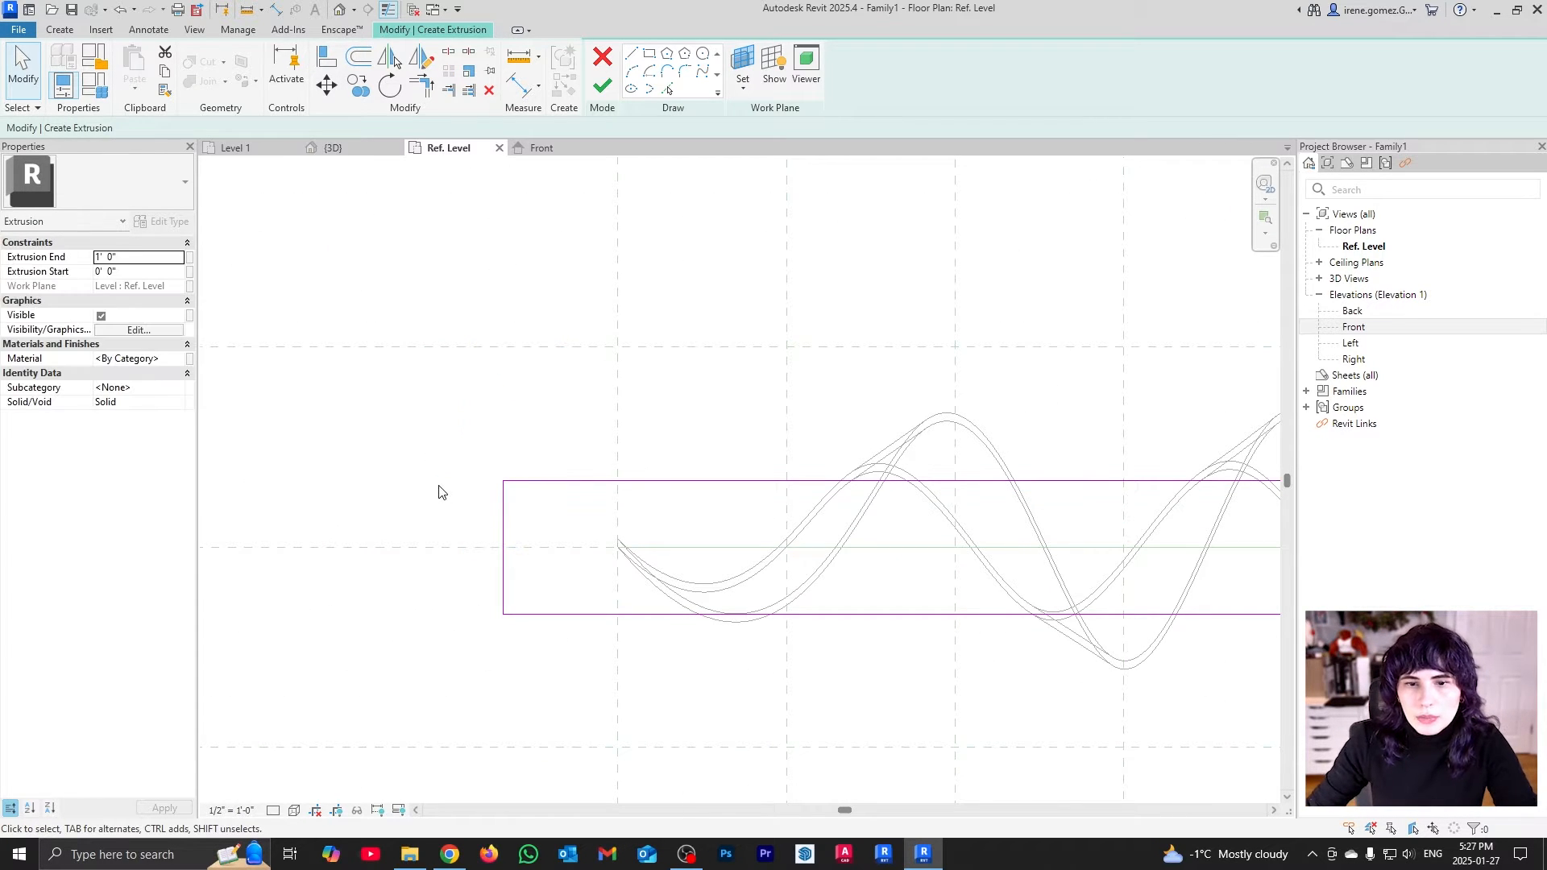
key(d)
key(i)
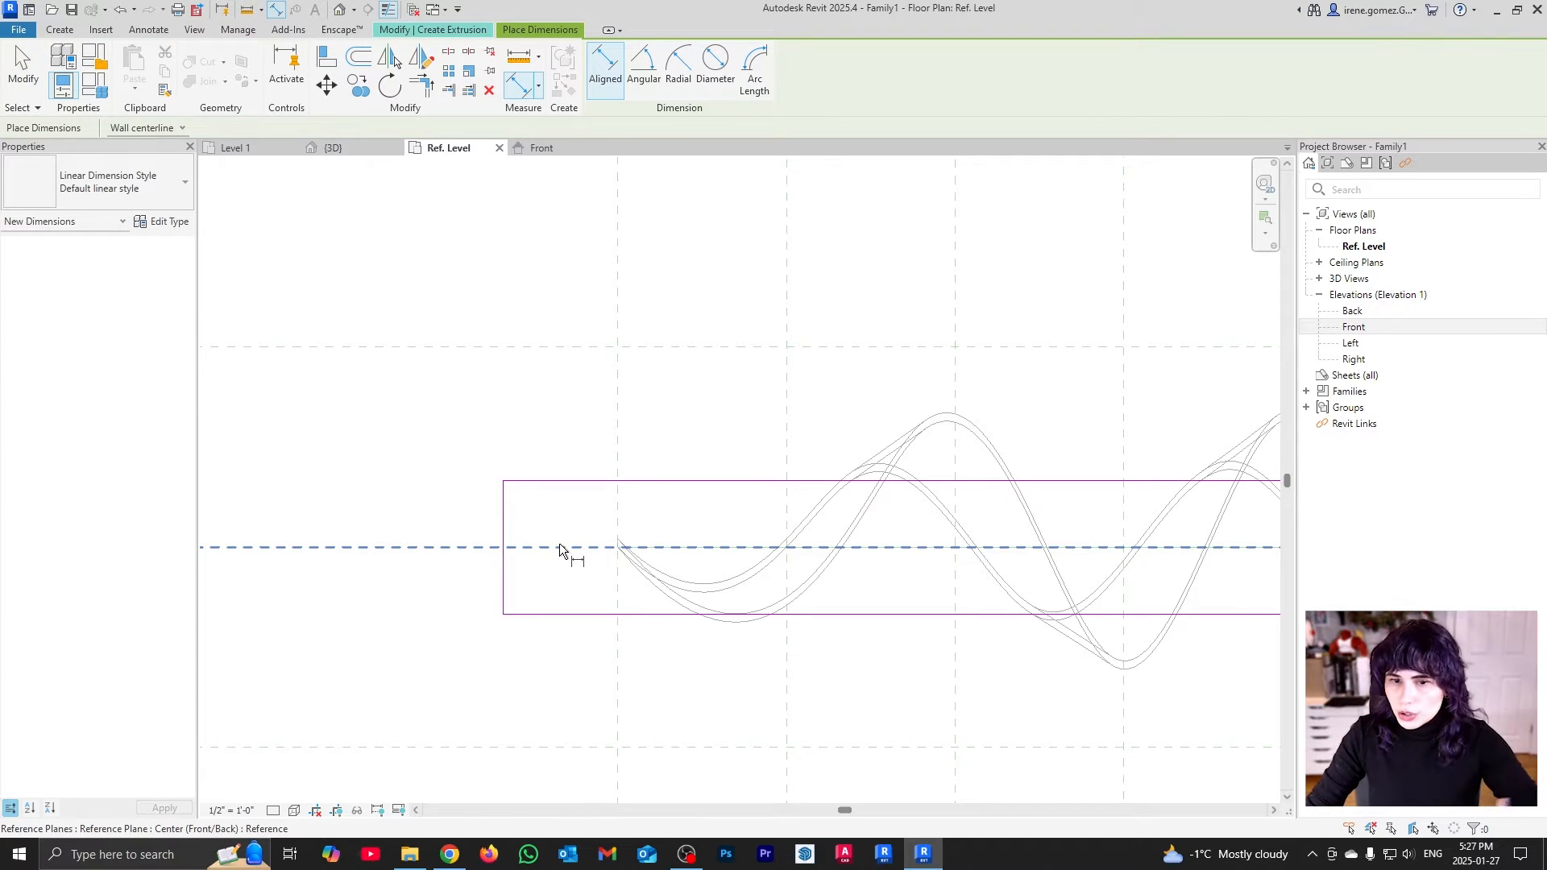
click(560, 549)
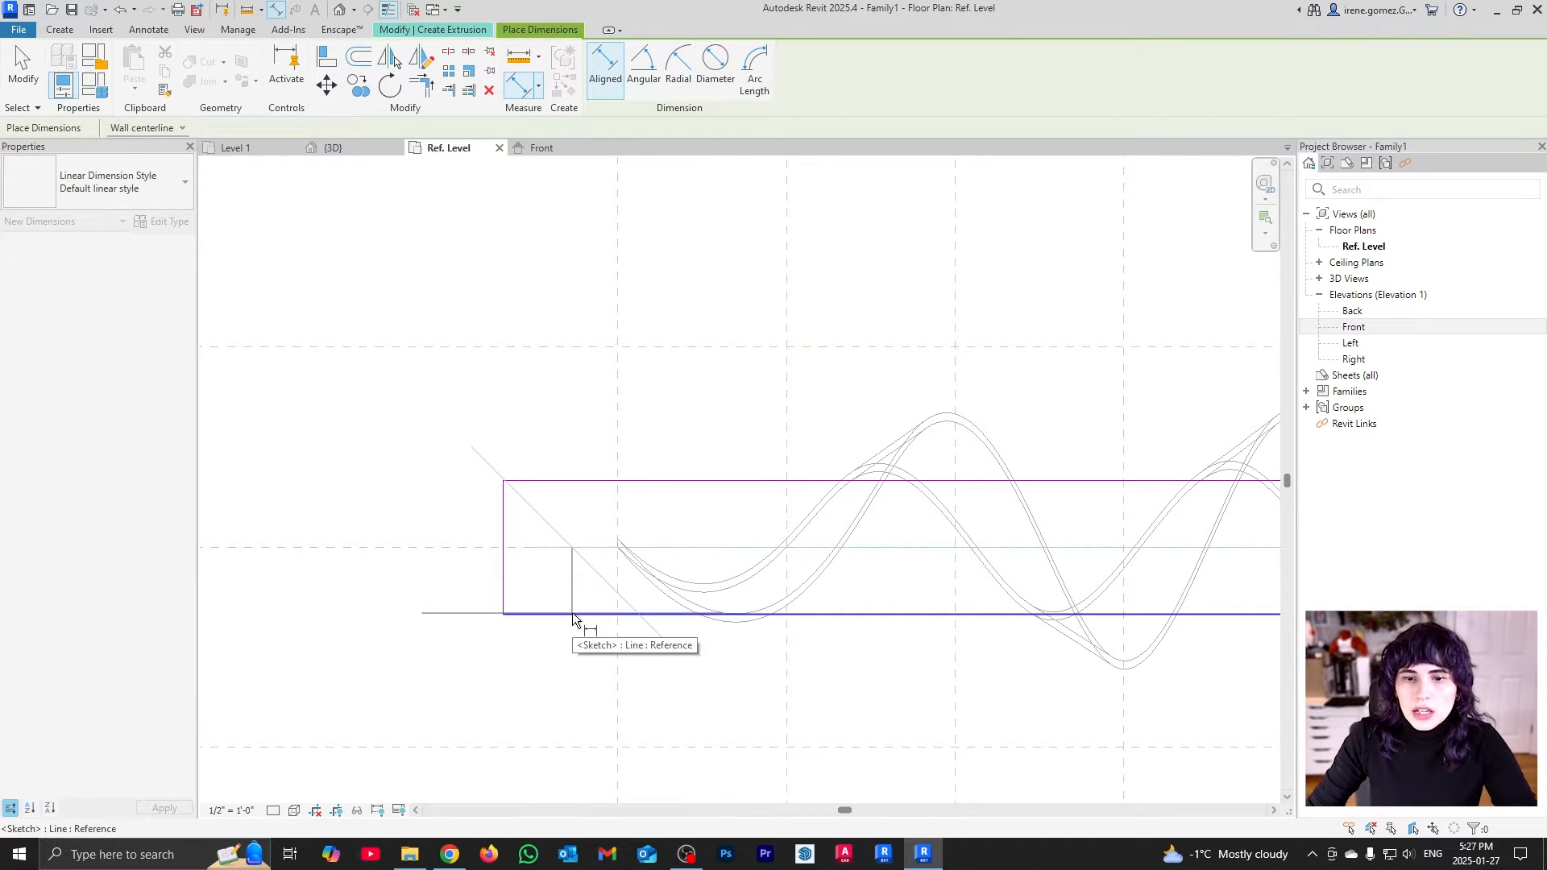
key(Escape)
key(Escape)
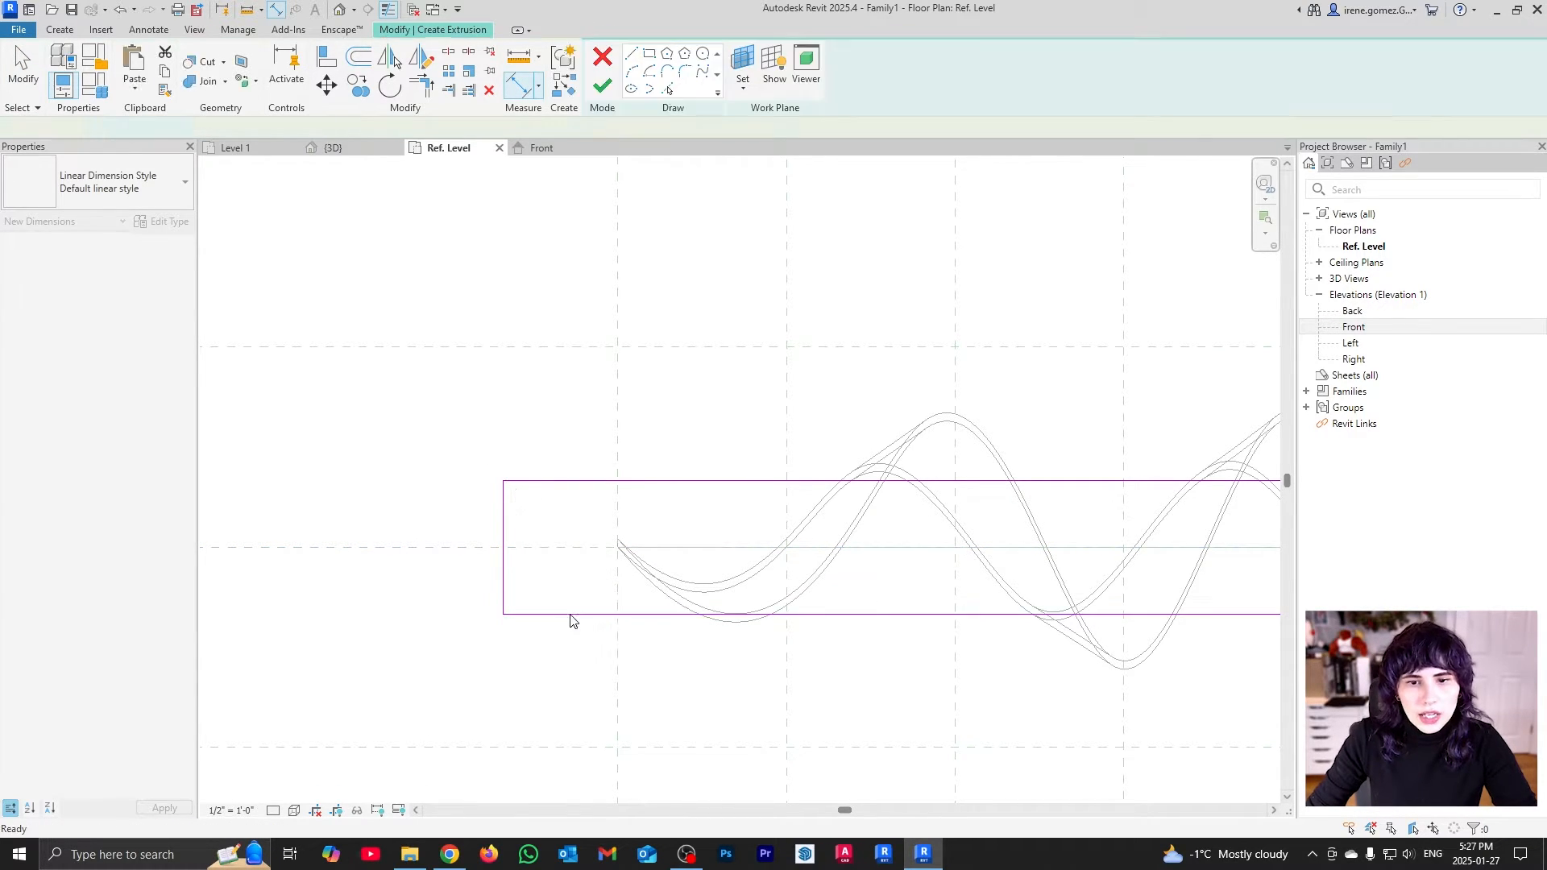
Dimension the rectangle's two long edges from the center reference plane near the left end
key(d)
key(i)
click(563, 546)
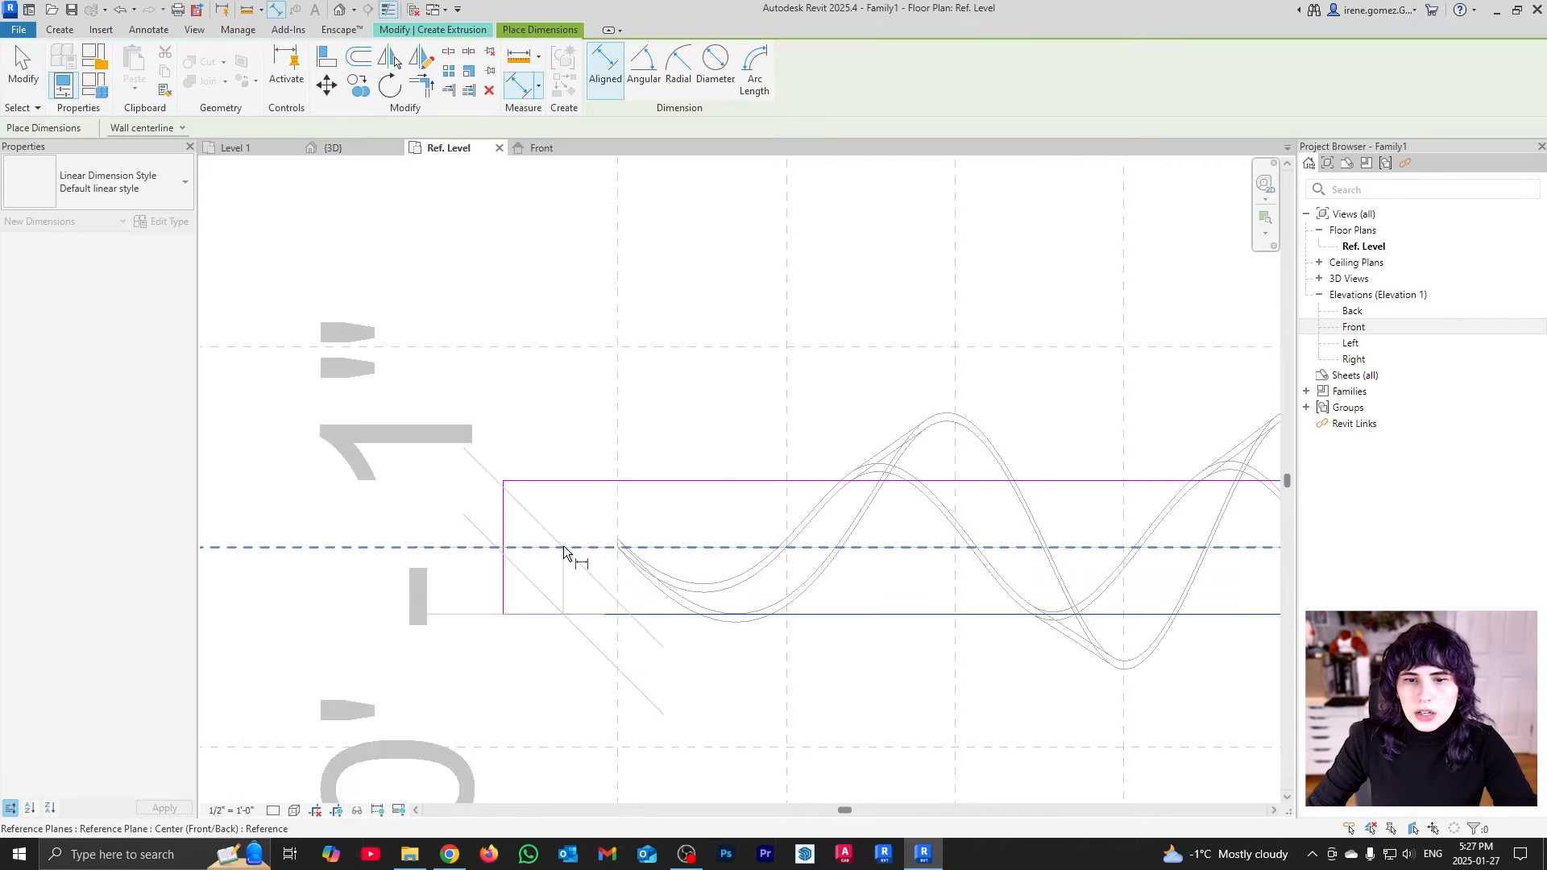
scroll(591, 351, down, 3)
click(515, 283)
scroll(560, 524, down, 5)
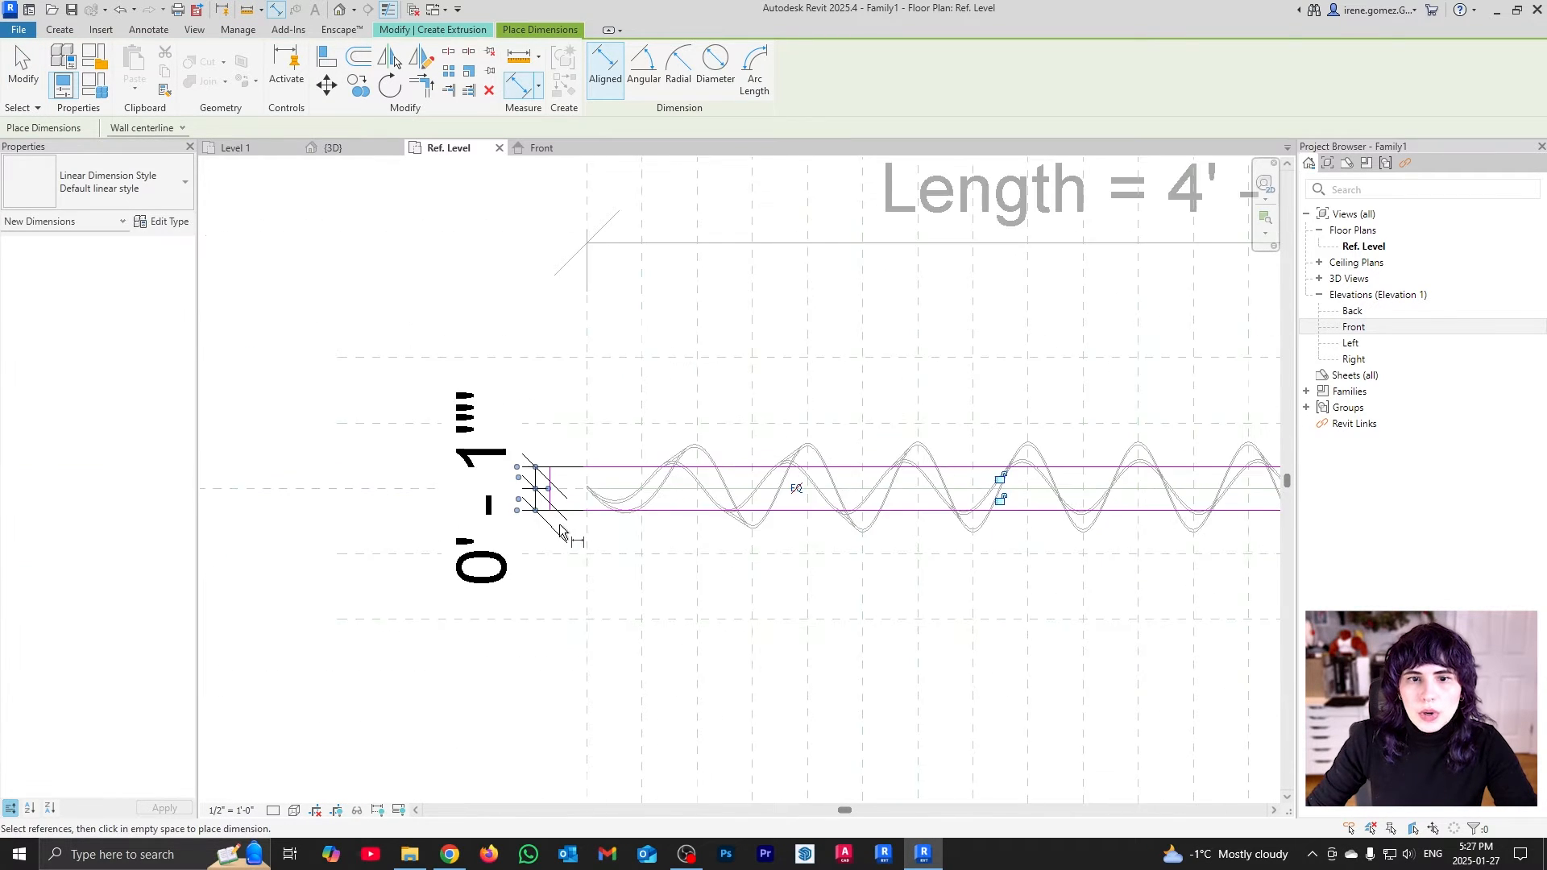
Make the two dimension segments between the rectangle's long edges and the center reference plane equal
click(763, 496)
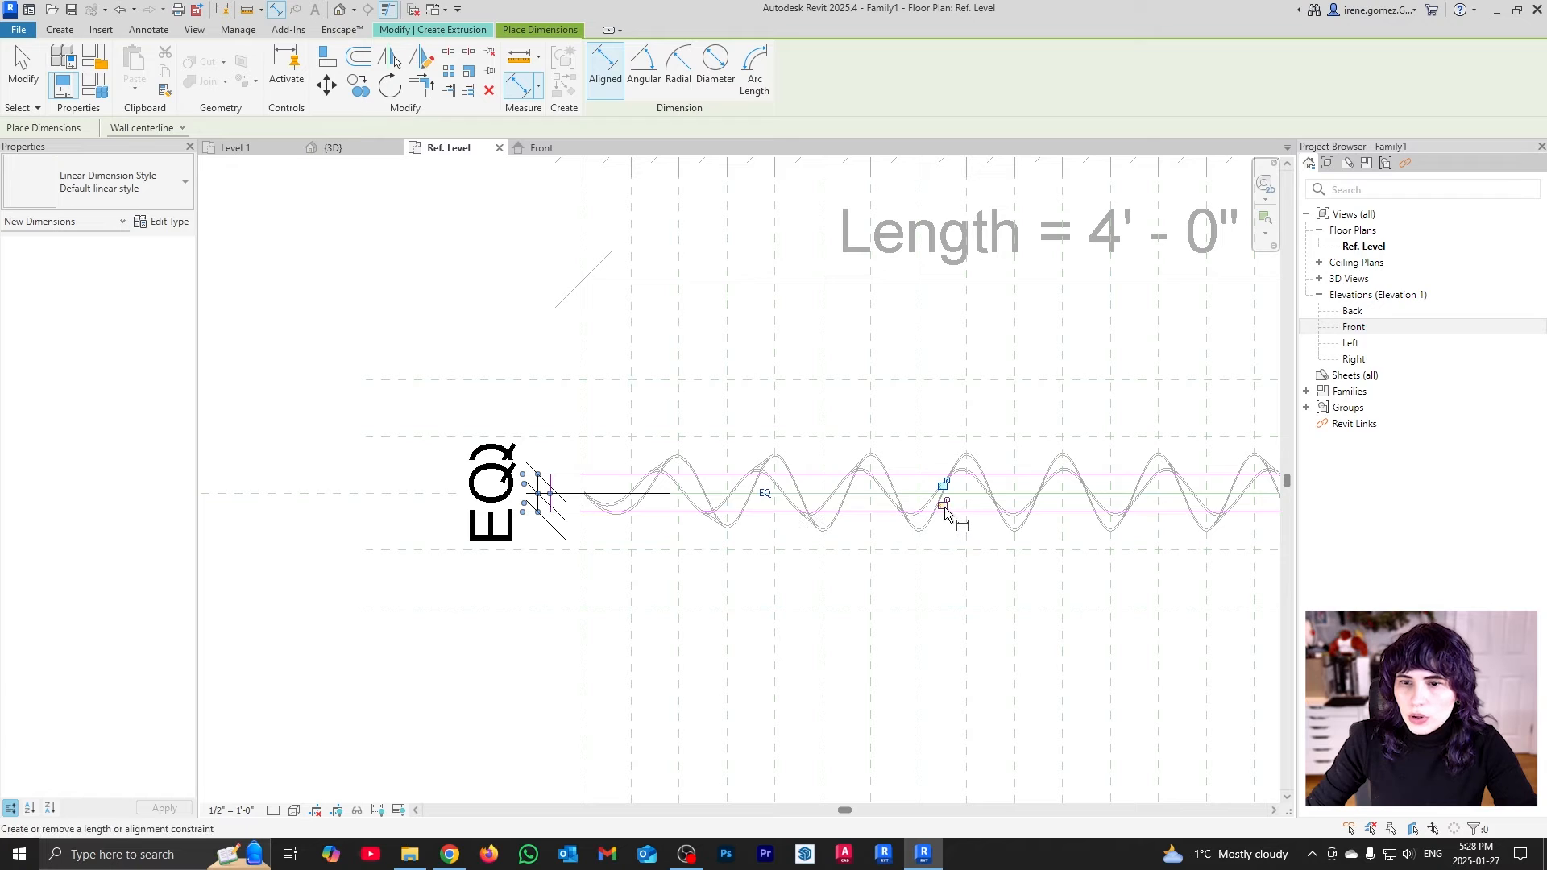
scroll(953, 500, down, 3)
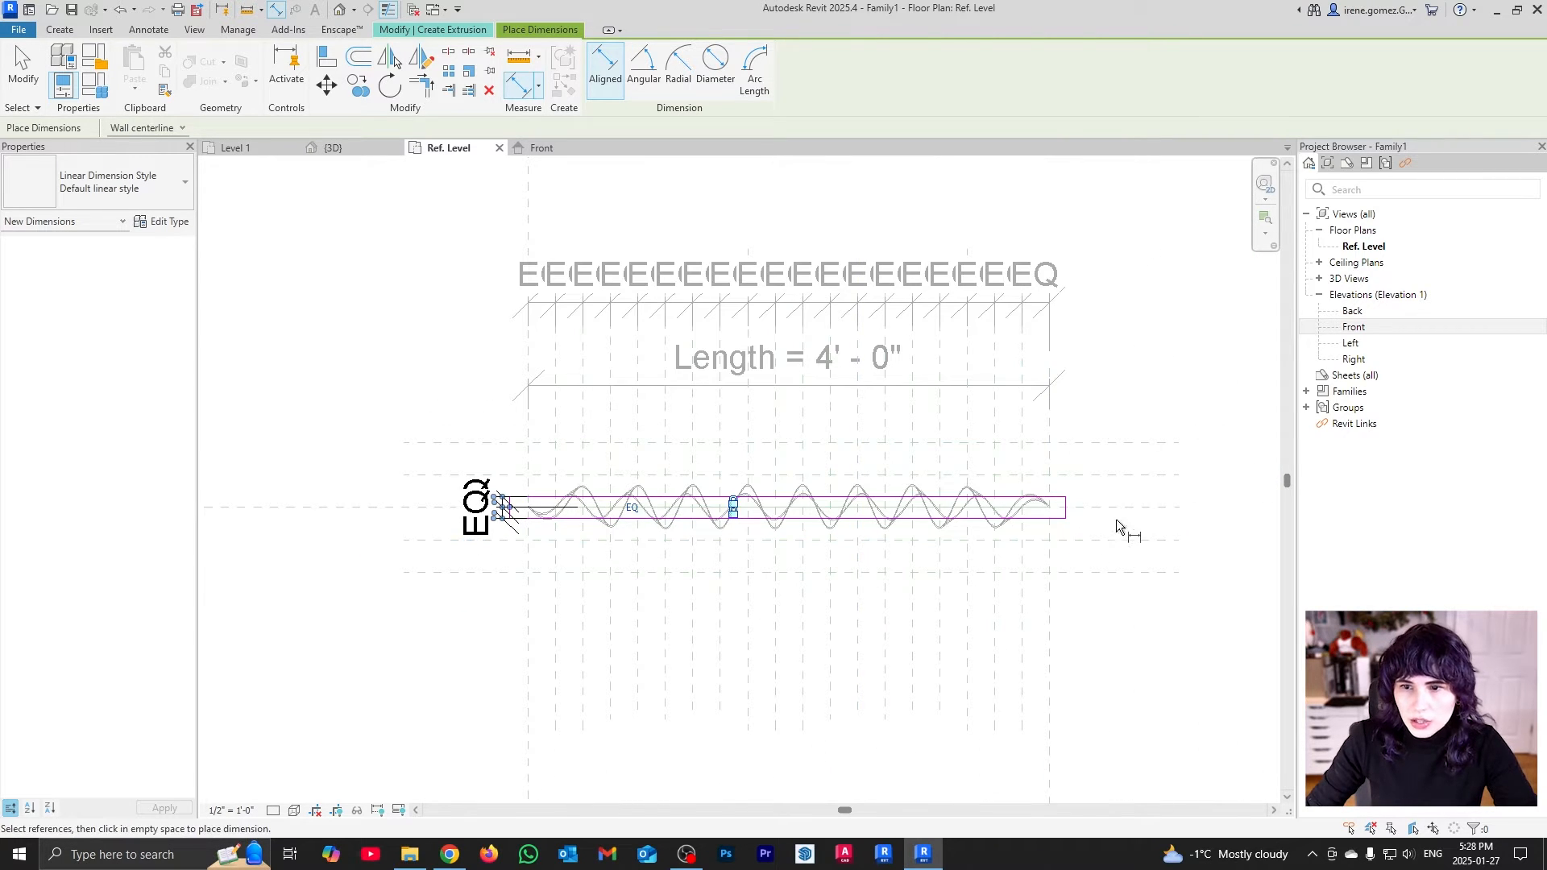
key(Escape)
key(Escape)
Align the rectangle's short edge at the far end with the Right reference plane and lock it
scroll(1080, 524, up, 4)
key(a)
key(l)
scroll(967, 455, up, 2)
click(959, 463)
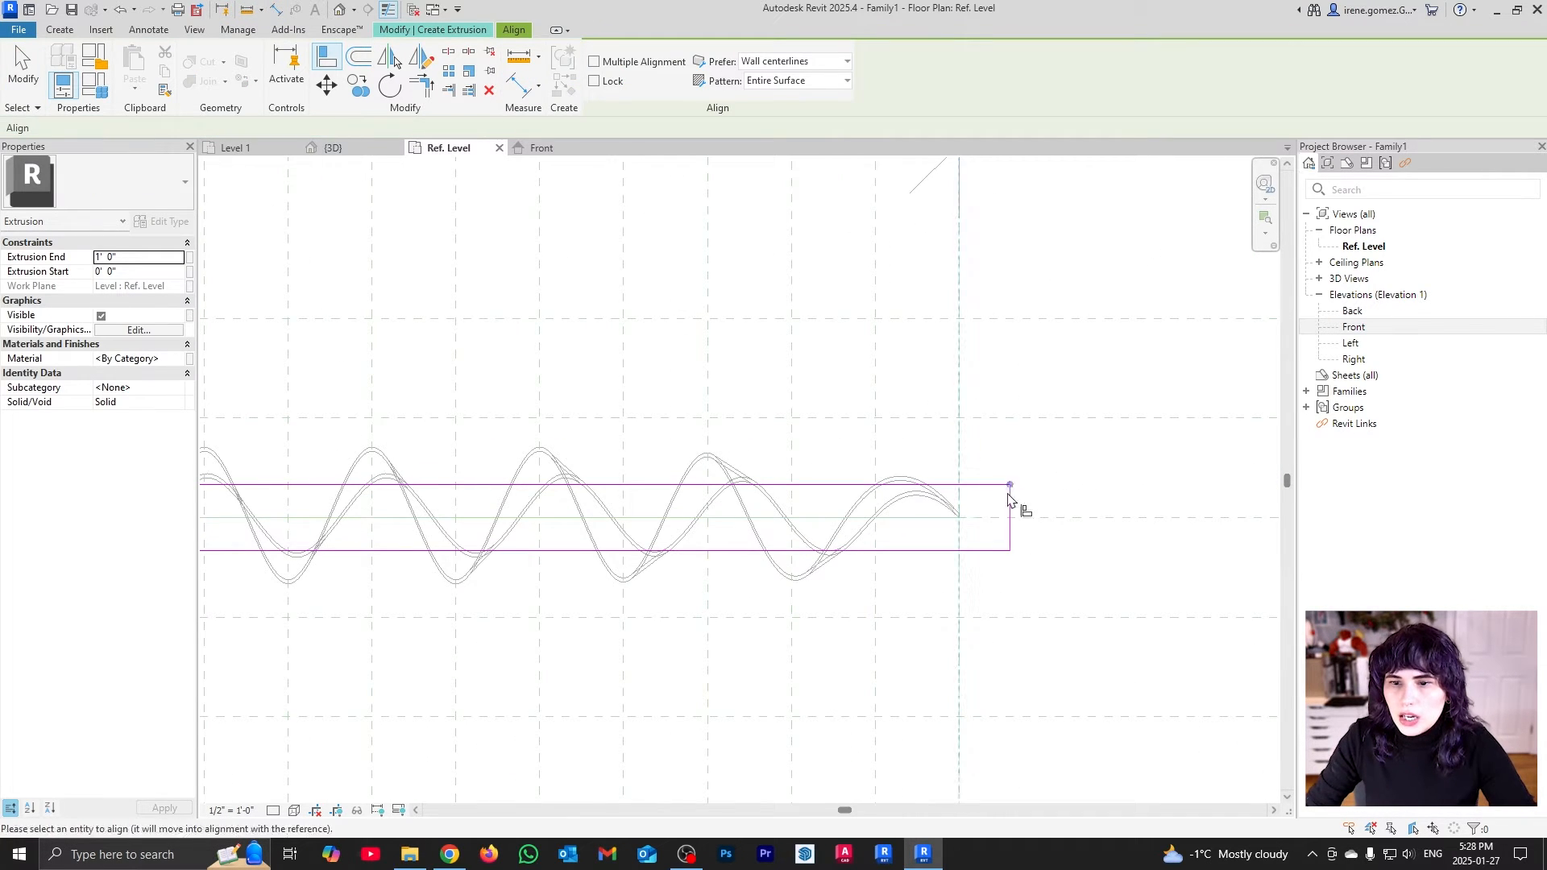
click(1009, 516)
scroll(1007, 476, down, 3)
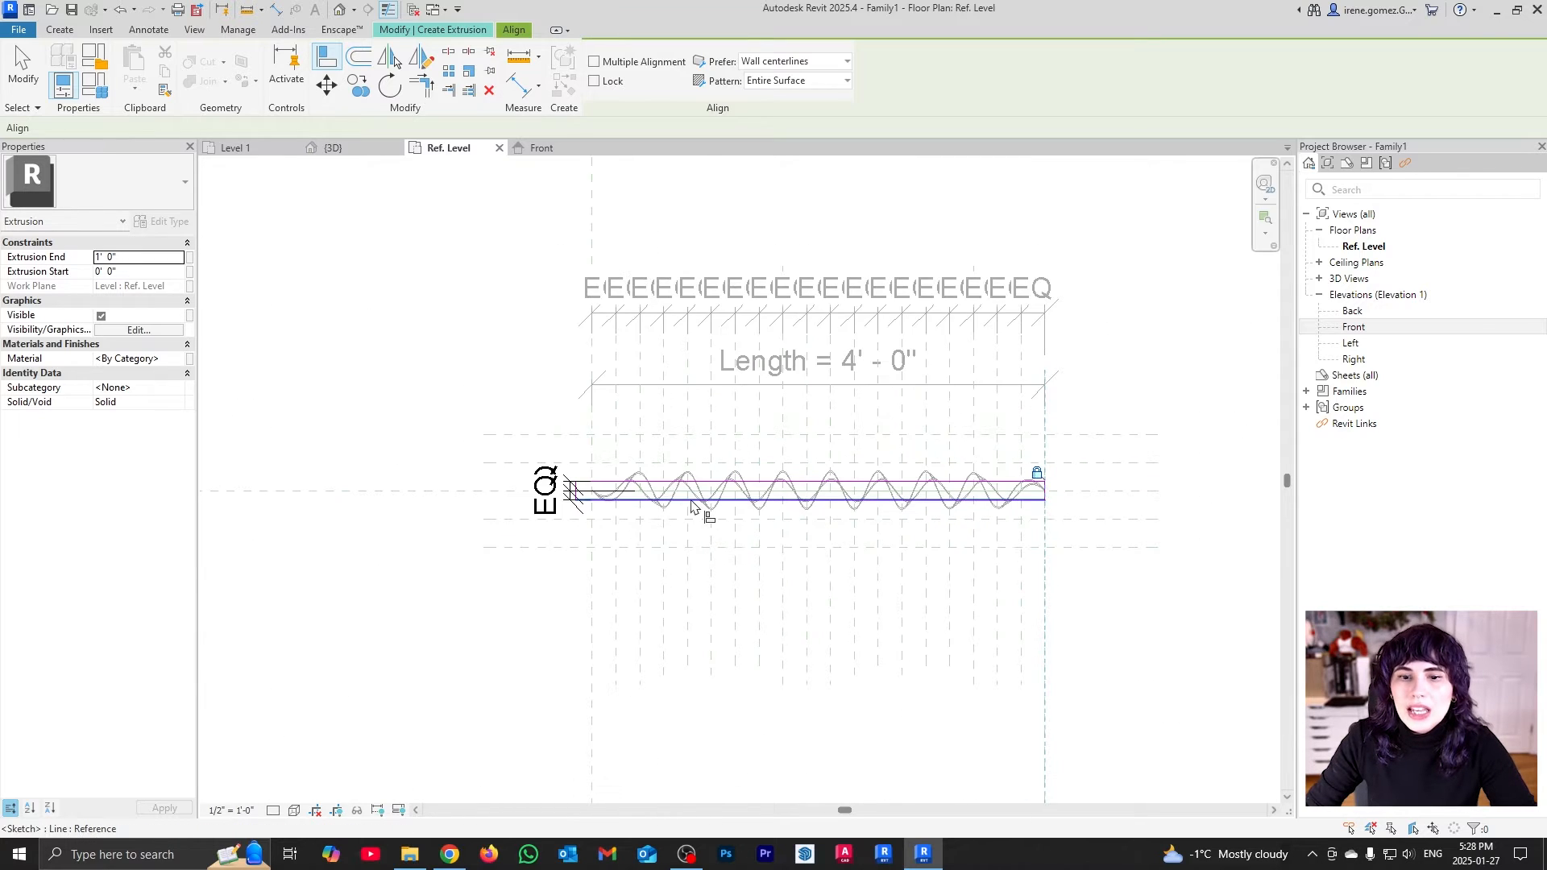
Align the rectangle's opposite short edge with the Left reference plane and lock it
scroll(636, 523, up, 2)
click(567, 561)
scroll(536, 487, up, 2)
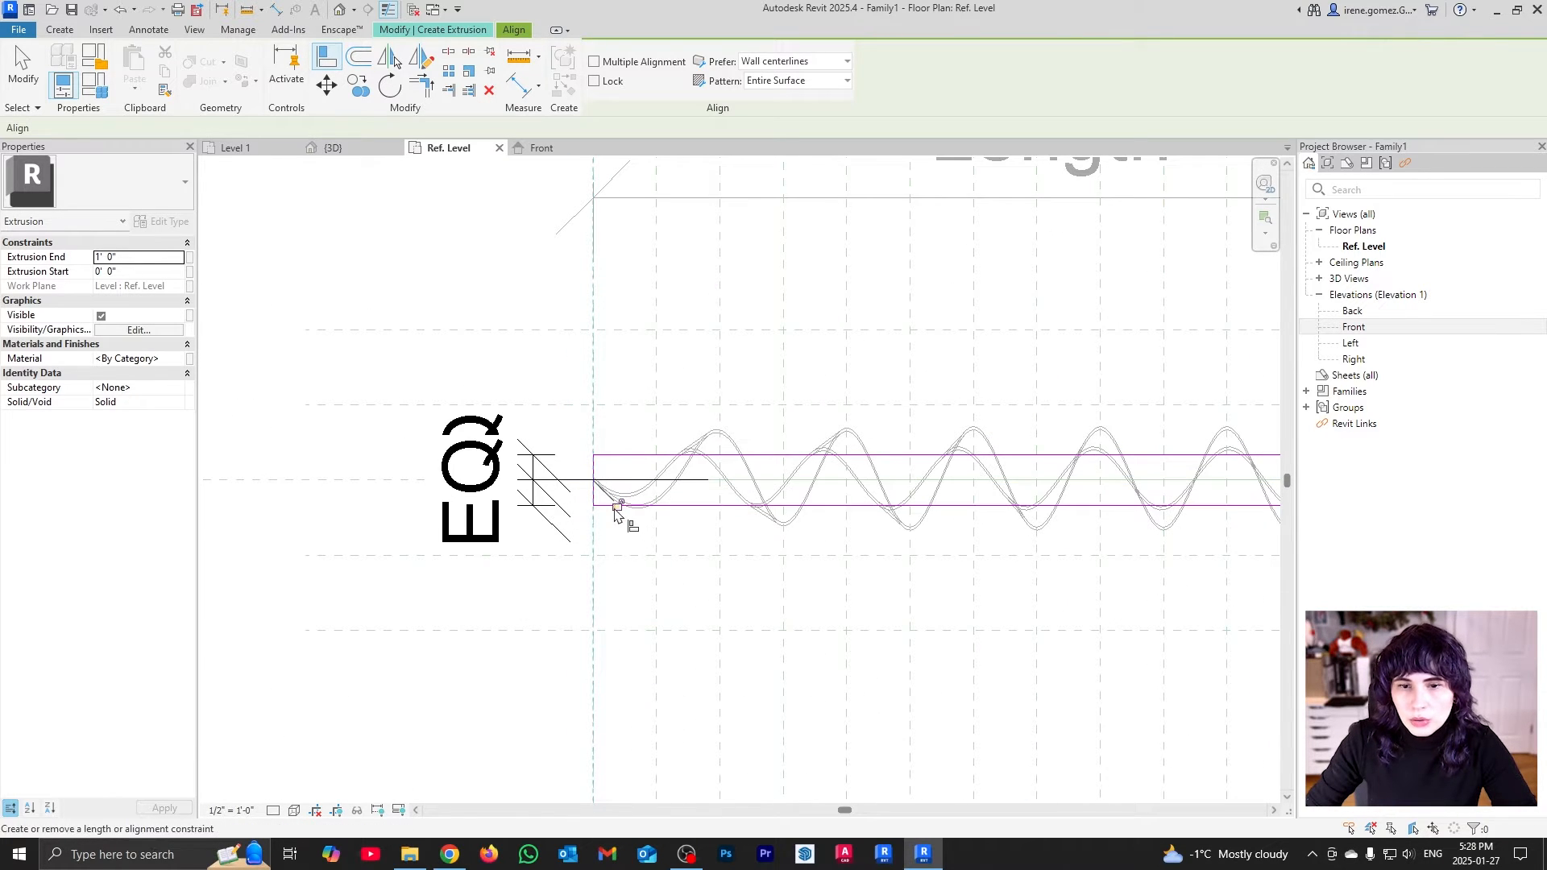
scroll(617, 512, down, 3)
key(Escape)
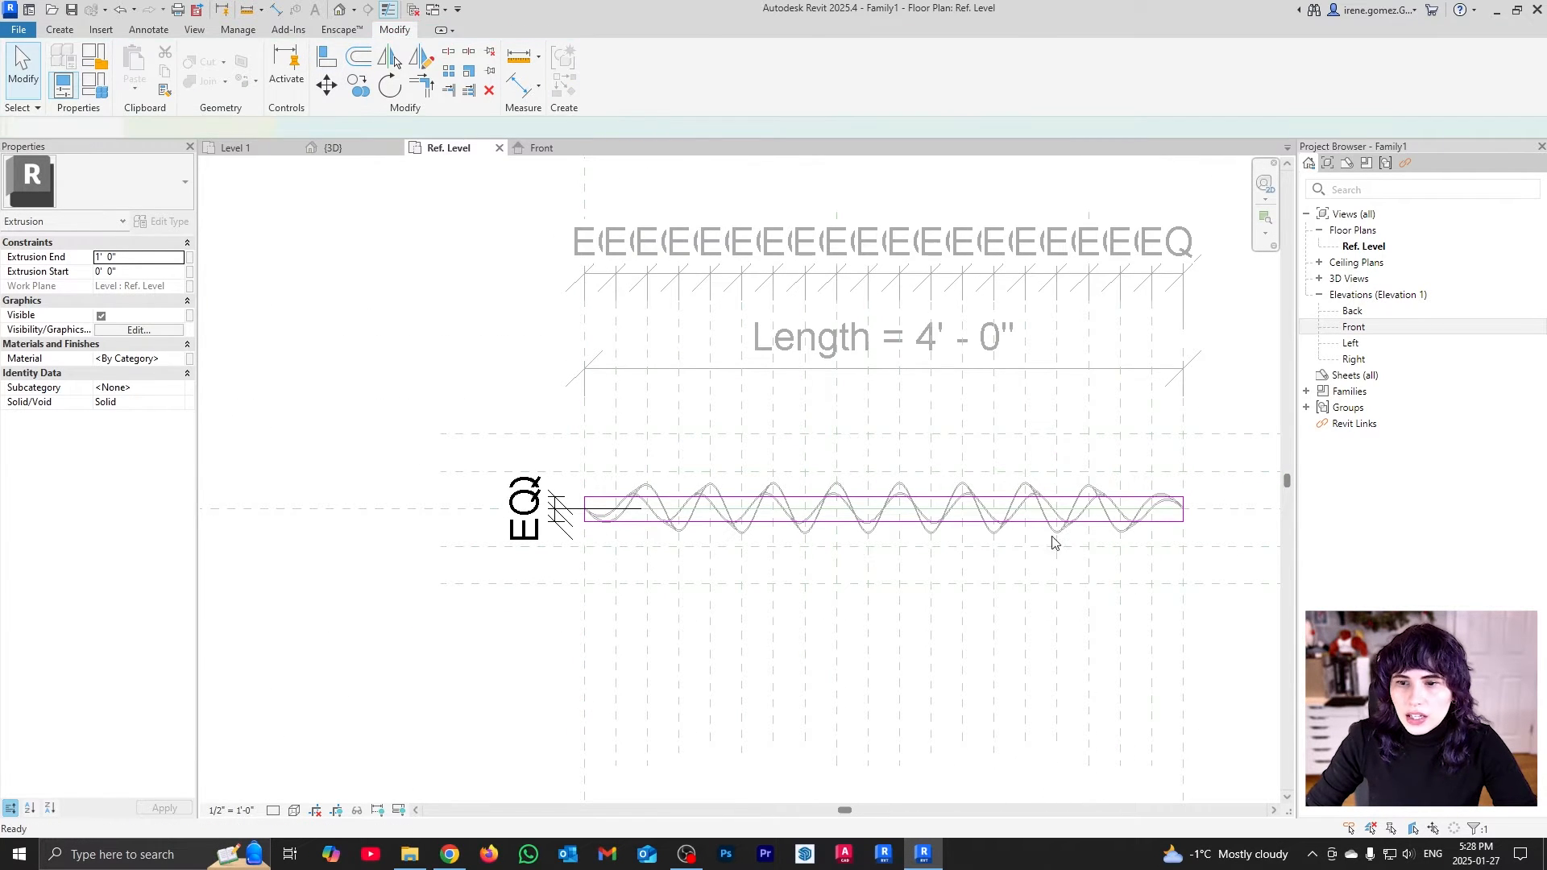
Finish the extrusion sketch and open the Front elevation
click(1053, 538)
click(544, 149)
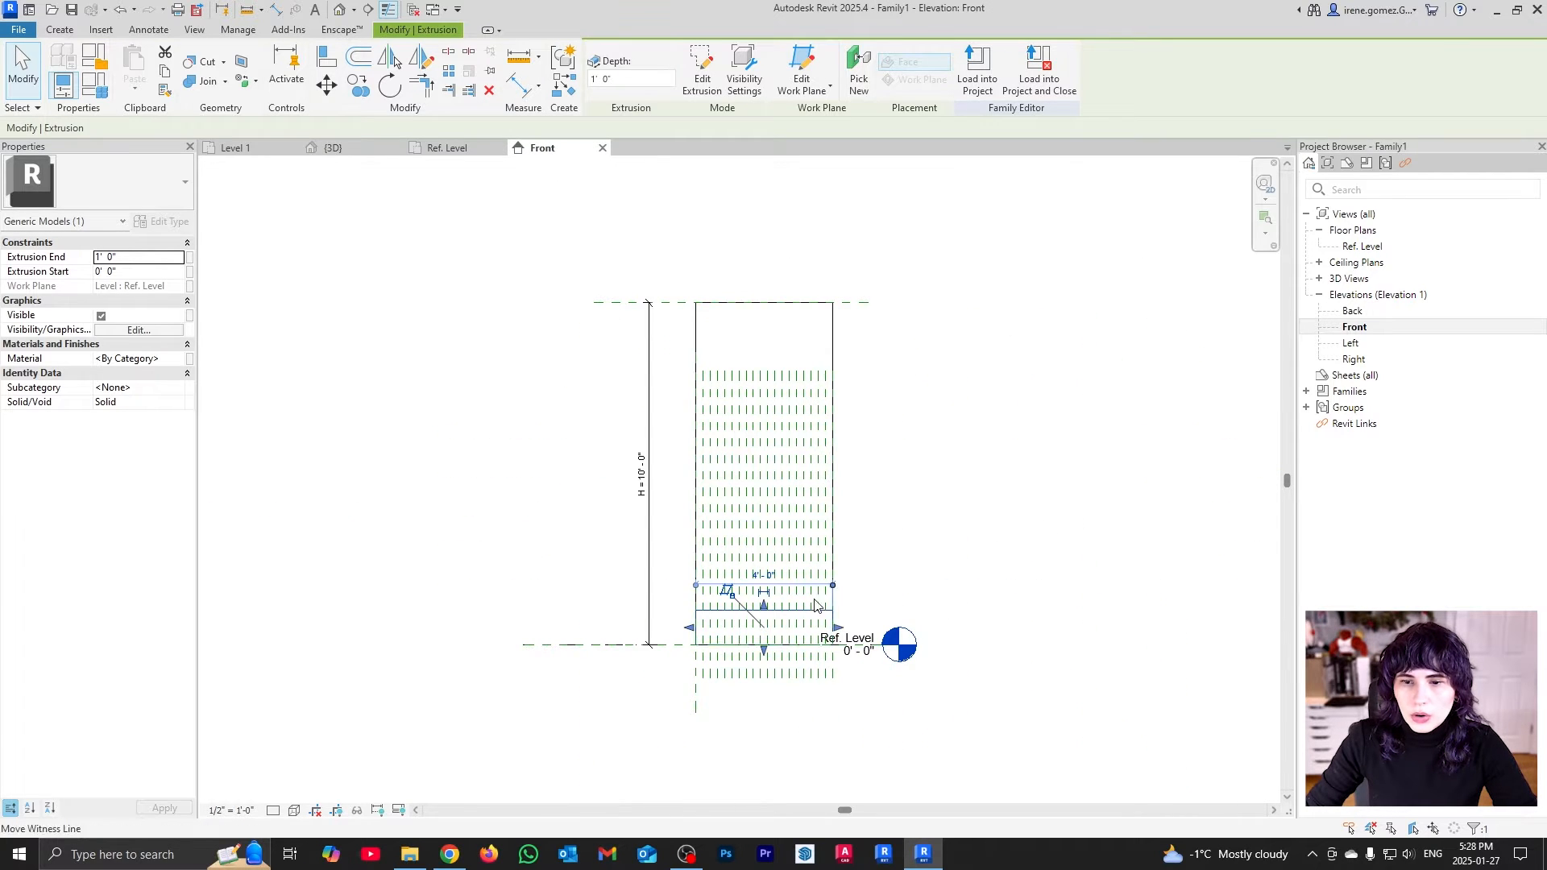
scroll(750, 603, up, 2)
scroll(734, 640, down, 2)
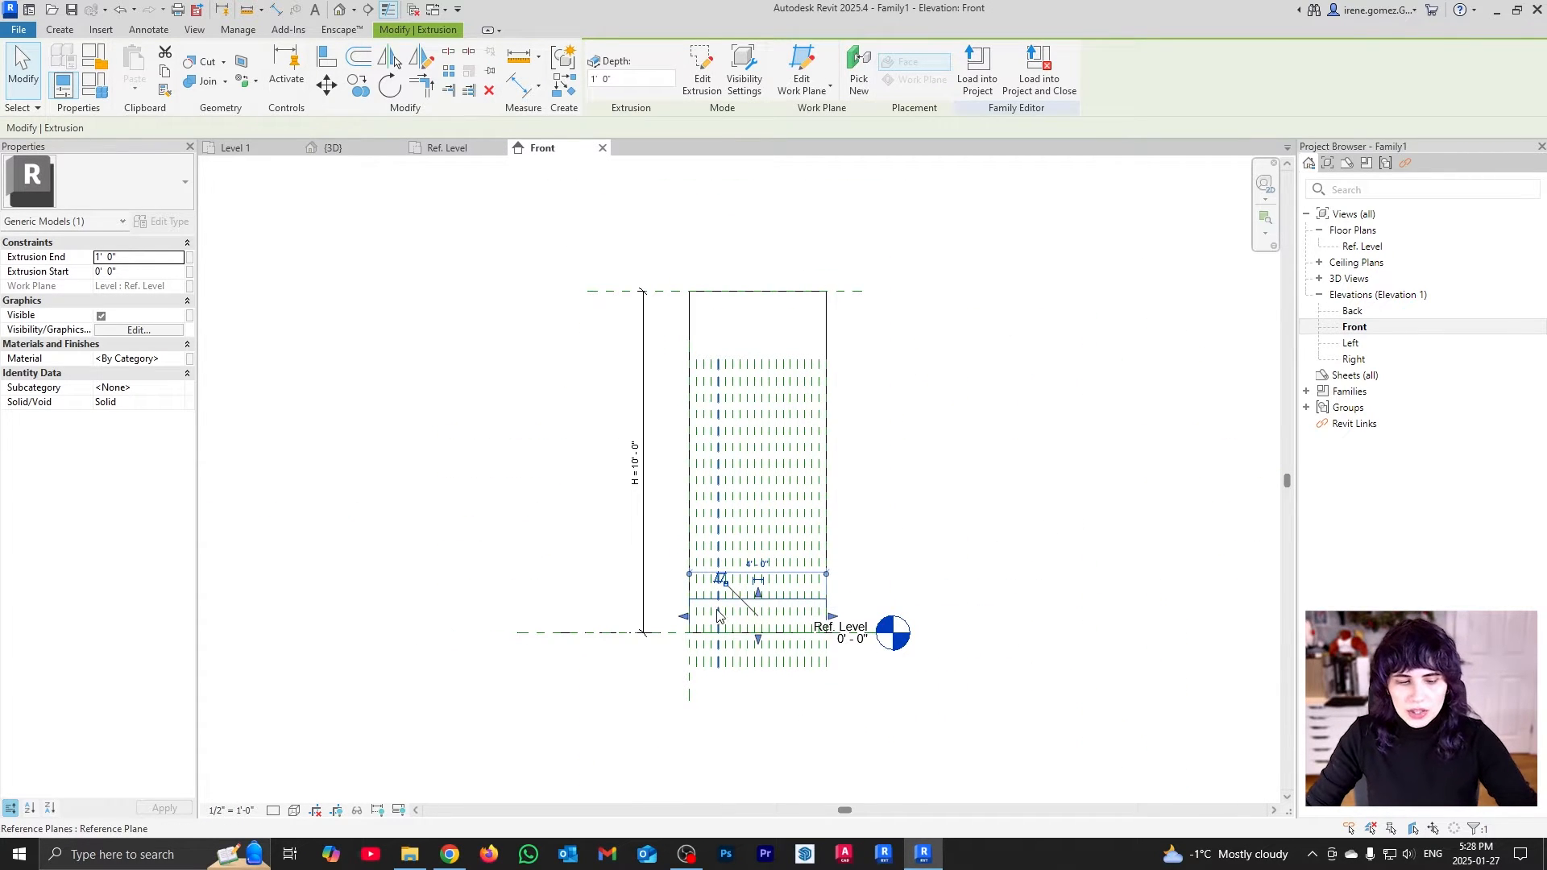
key(a)
key(l)
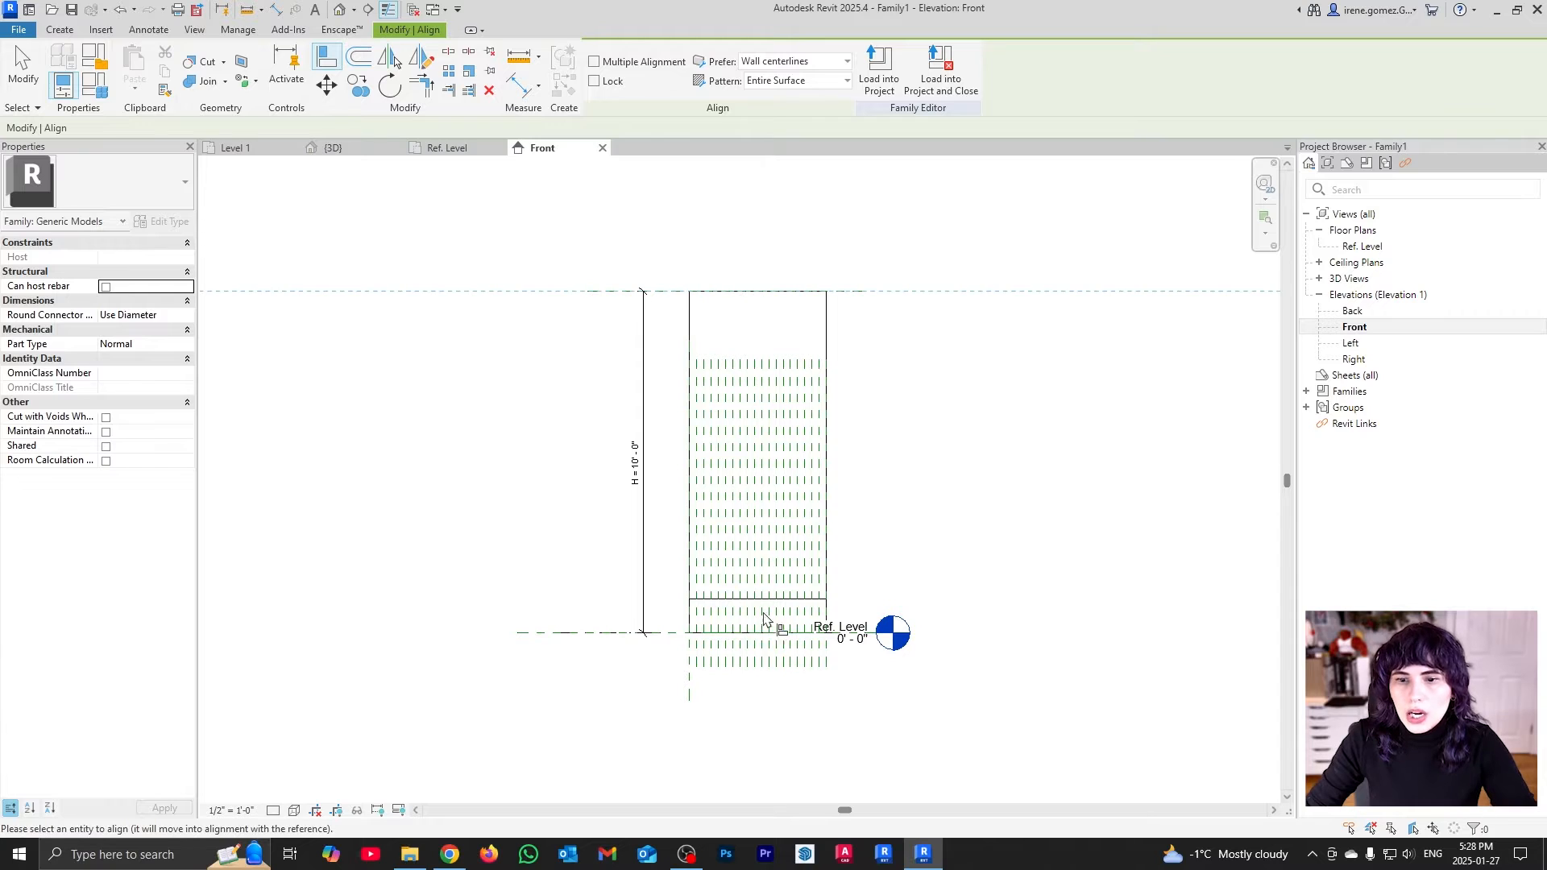
key(Escape)
click(760, 641)
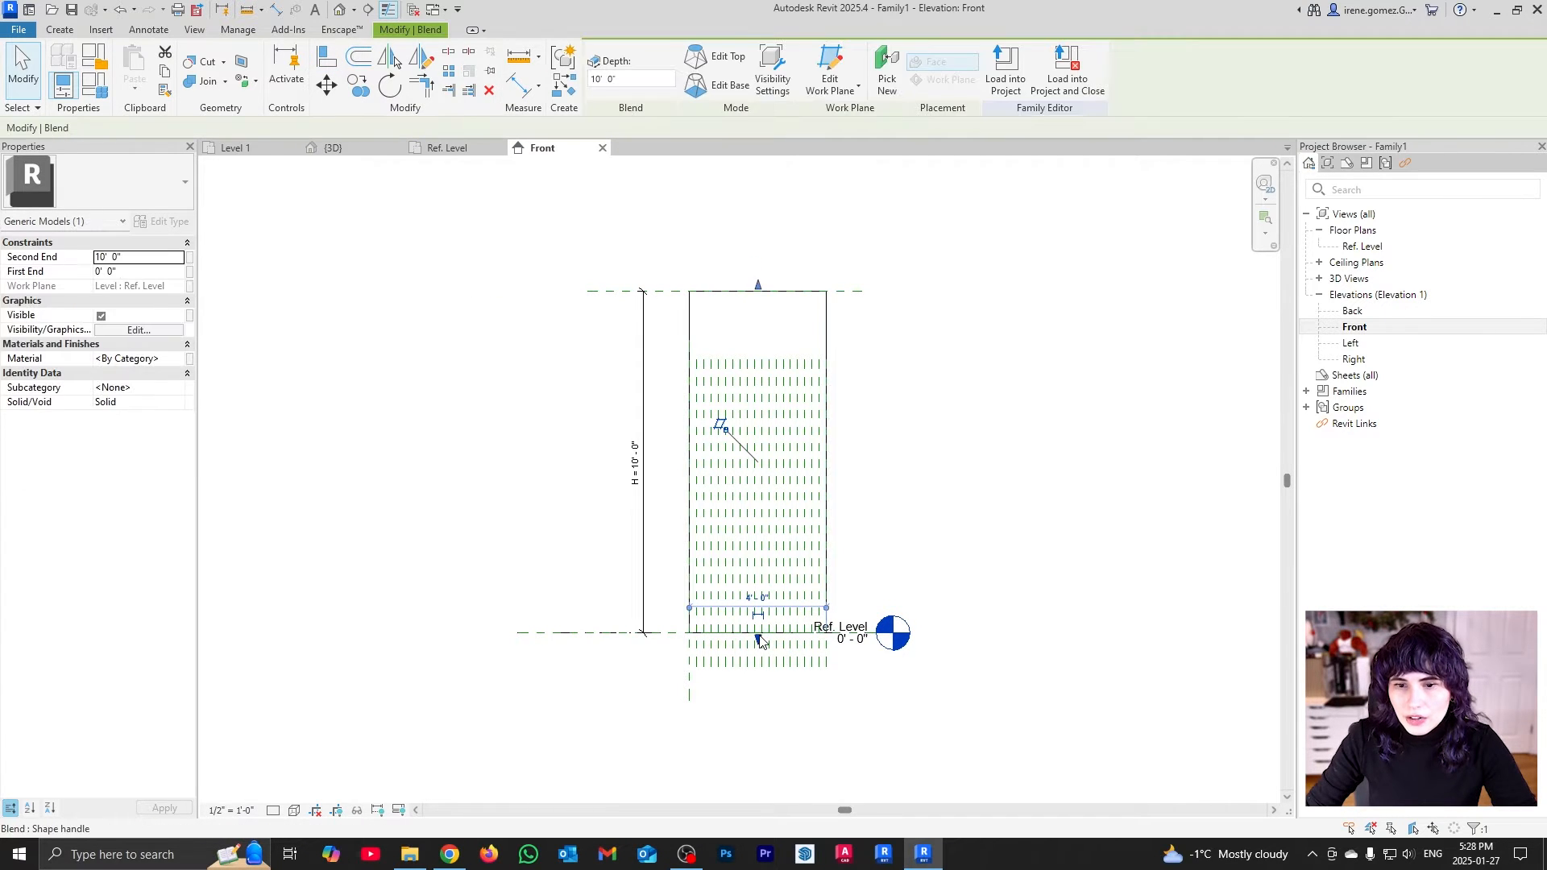
key(Escape)
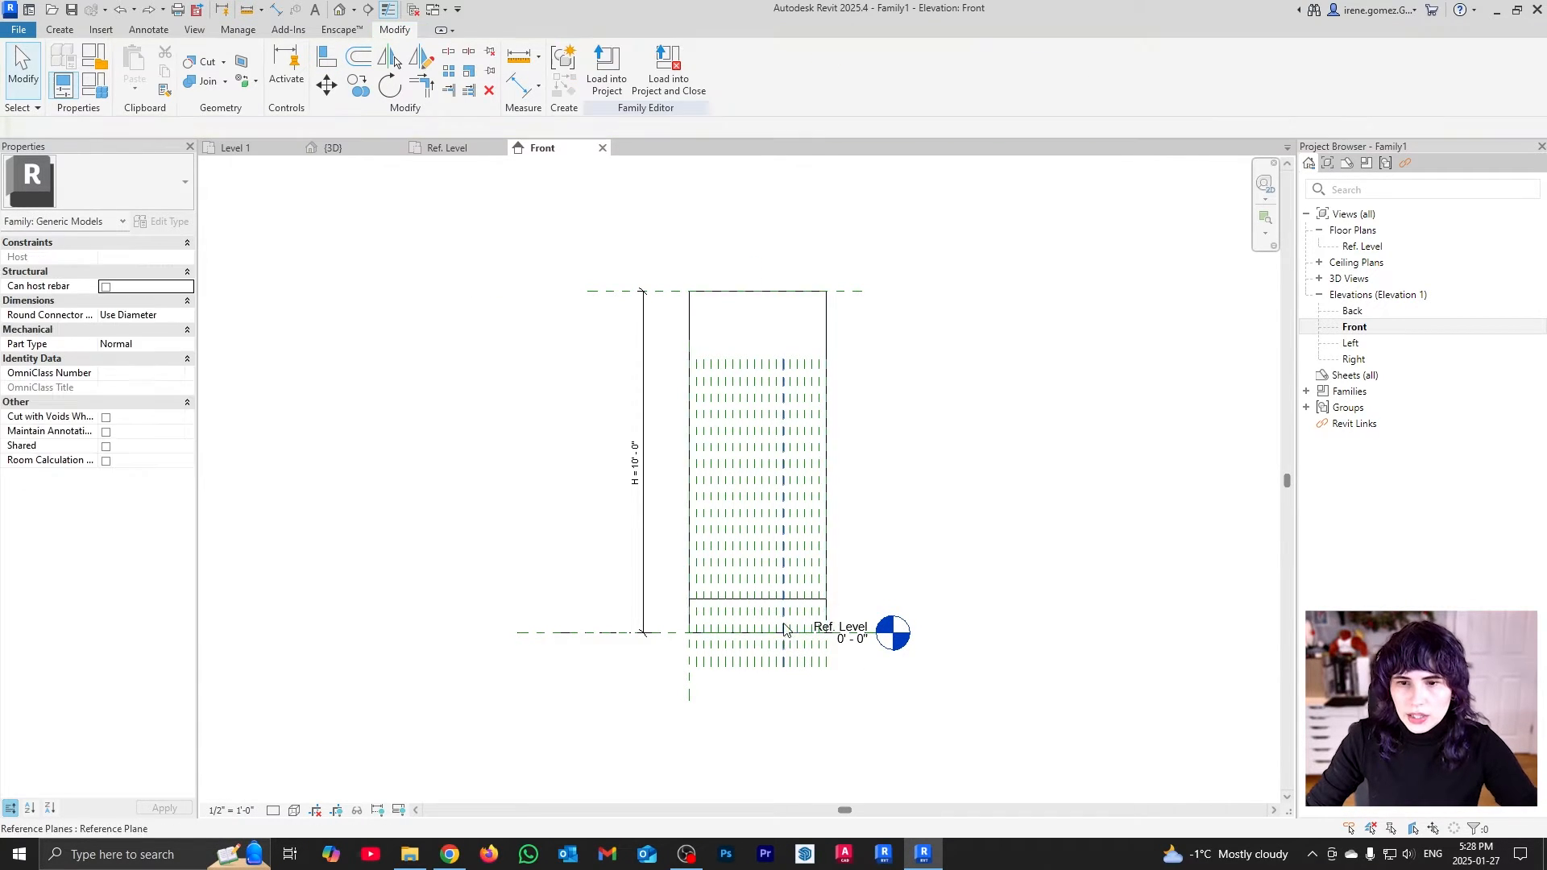
Raise the extrusion's bottom face to about 7" above the Ref. Level and align and lock its top face to the top reference plane
click(806, 600)
drag(759, 636, 763, 614)
click(996, 565)
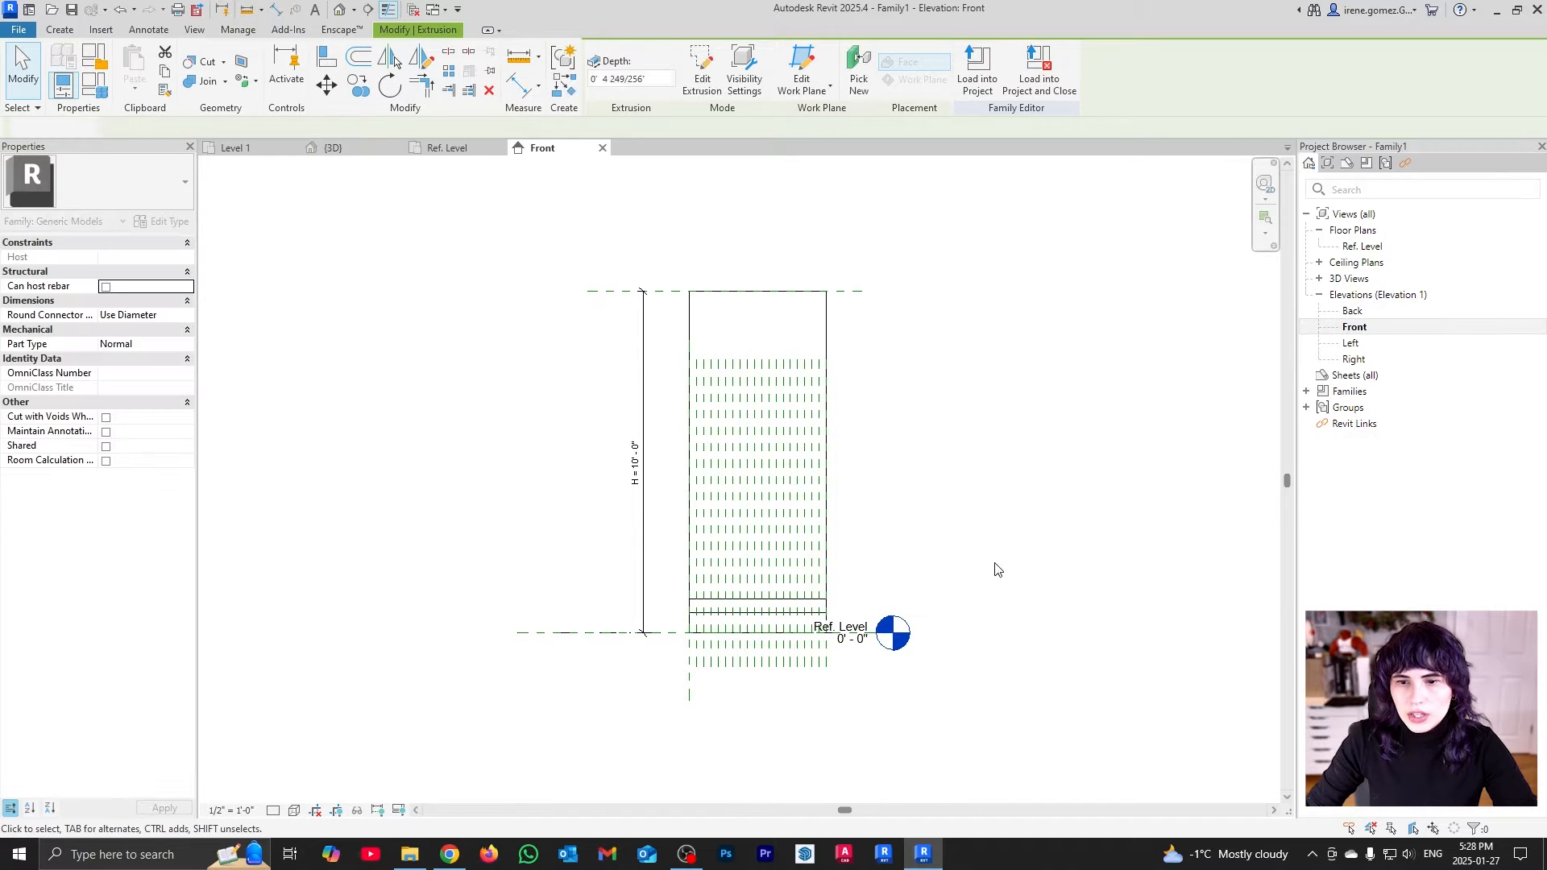
key(a)
key(l)
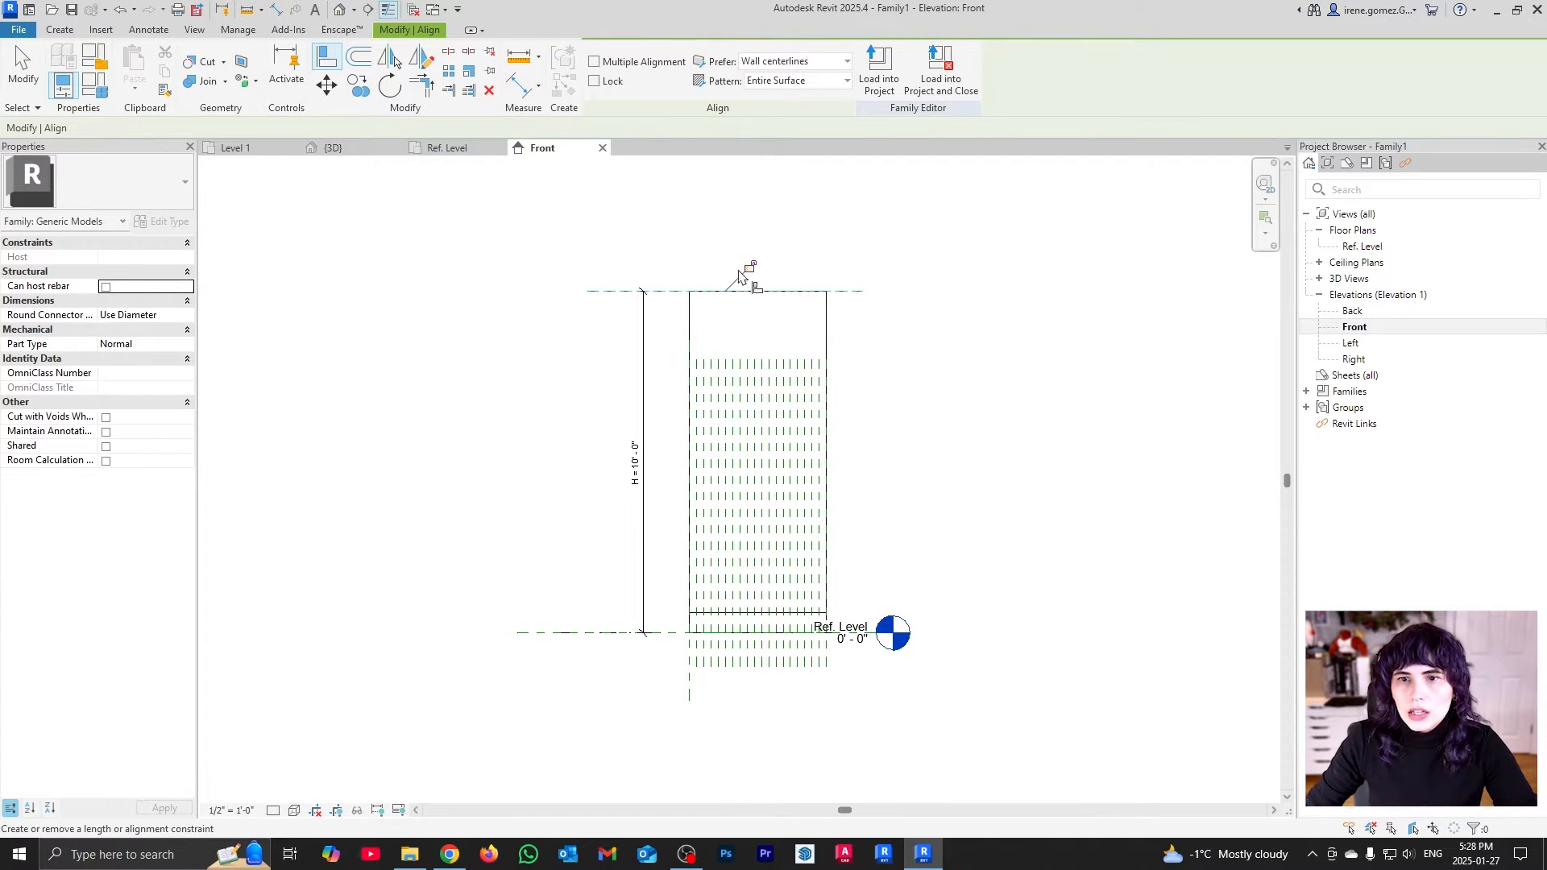
key(Escape)
Raise the extrusion's bottom face to about 2 3/4" below the top reference plane
click(806, 596)
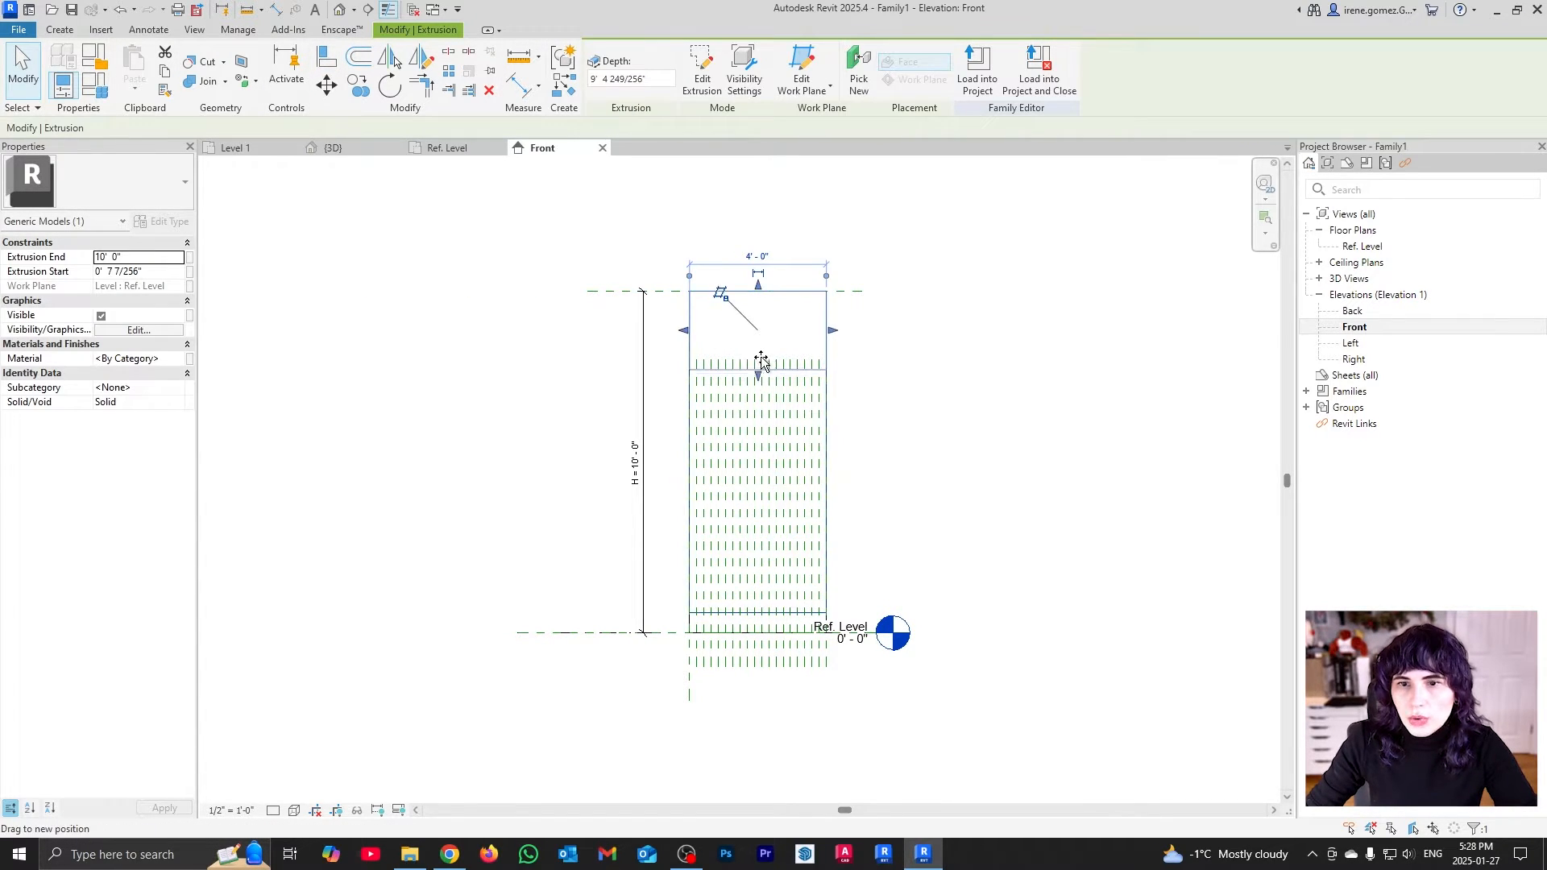
drag(760, 357, 777, 299)
key(Escape)
scroll(785, 287, up, 9)
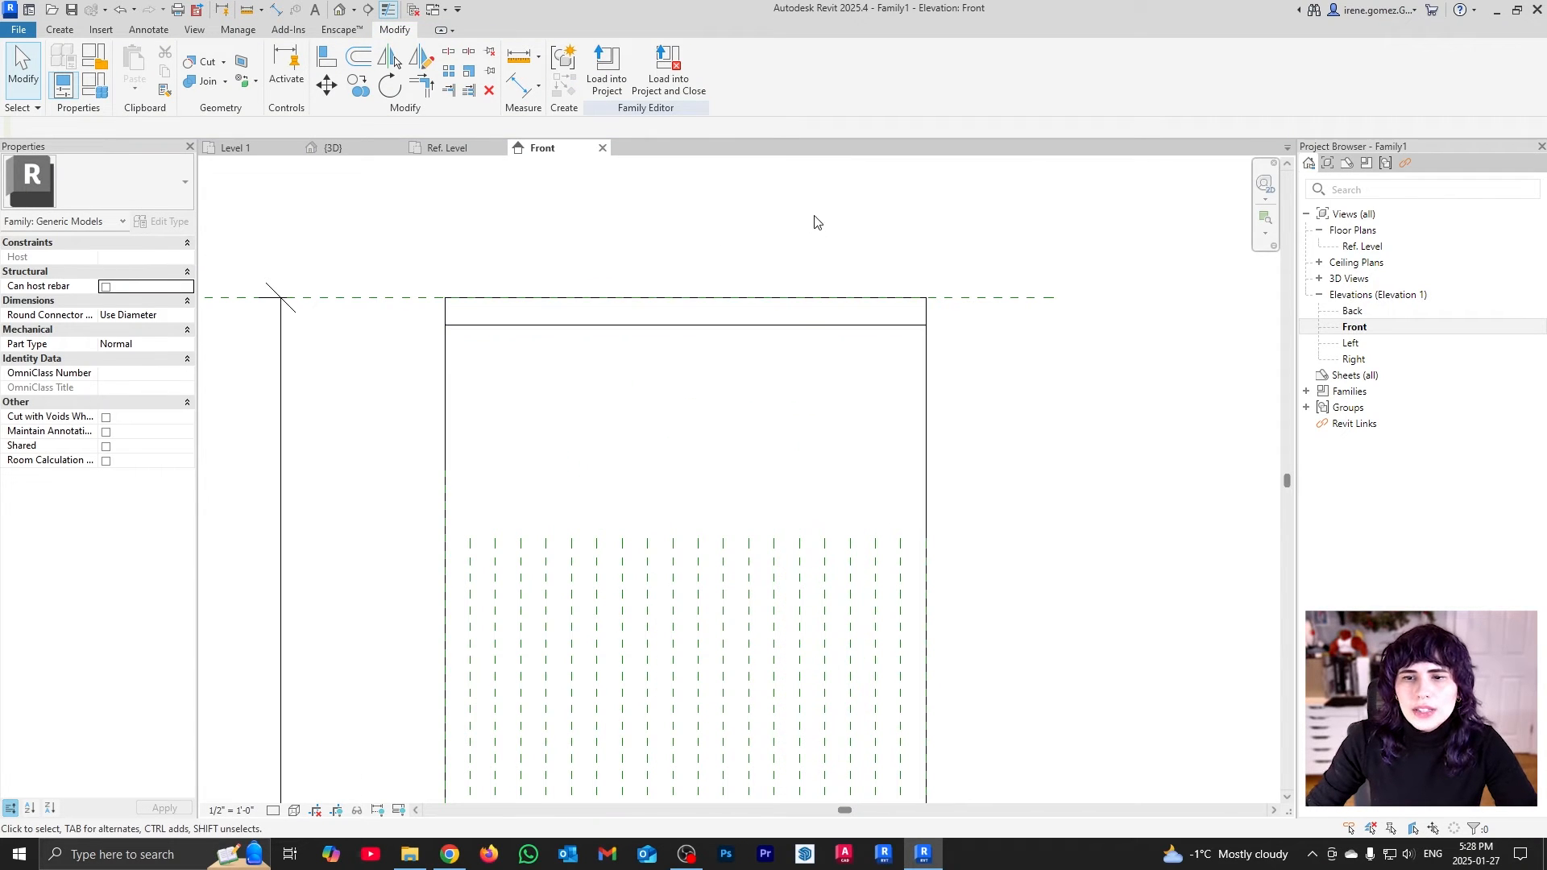
Test the extrusion's top alignment by moving the top reference plane upward, and undo the move
scroll(818, 230, up, 3)
scroll(967, 363, down, 2)
click(984, 367)
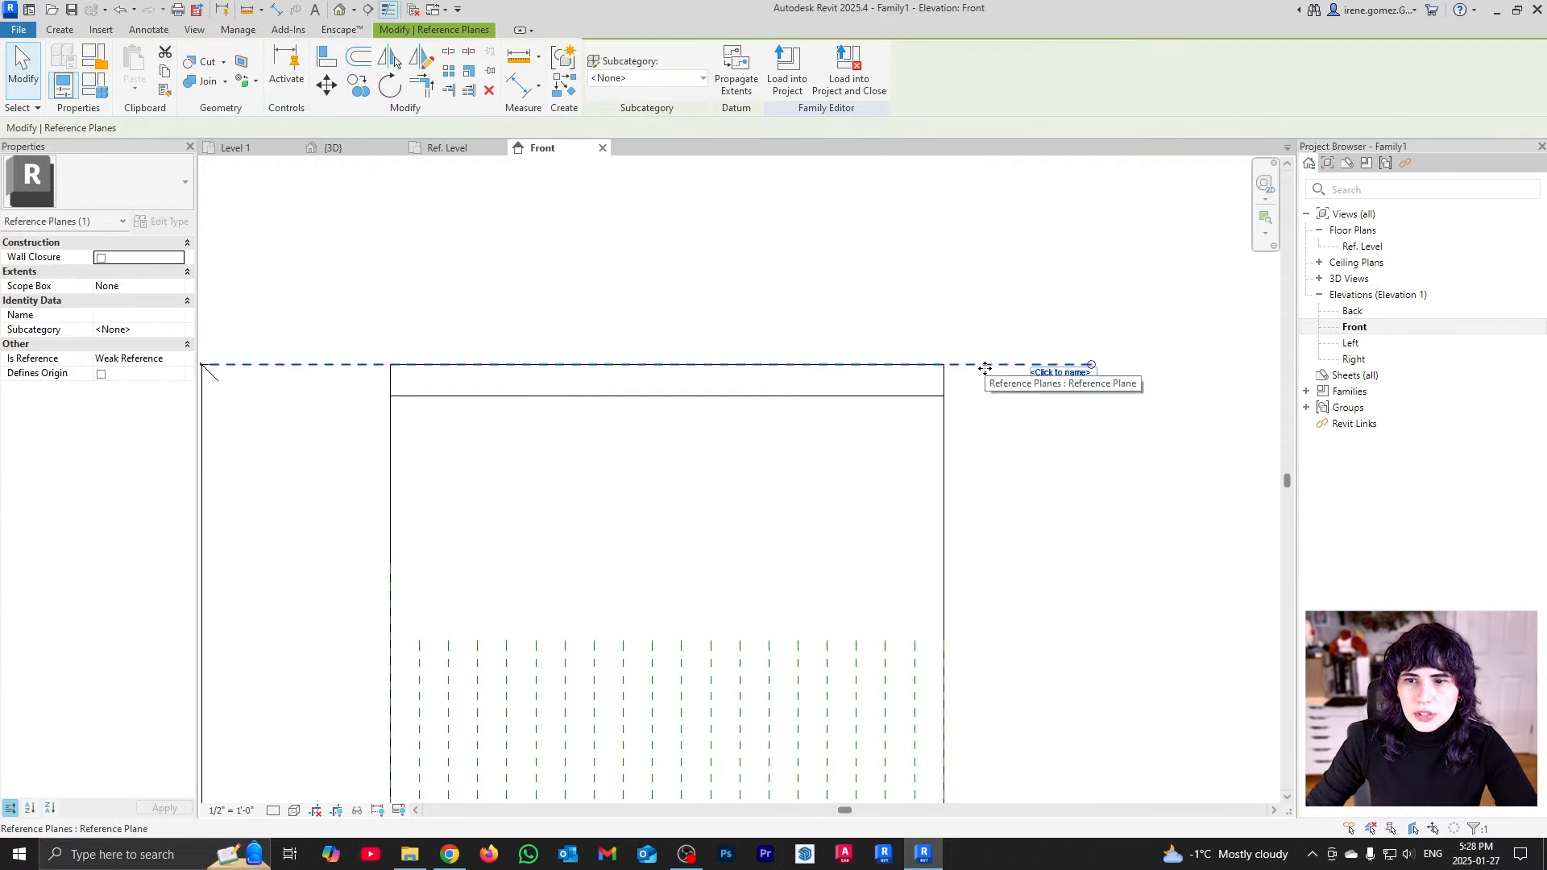
drag(984, 368, 979, 241)
key(ctrl+z)
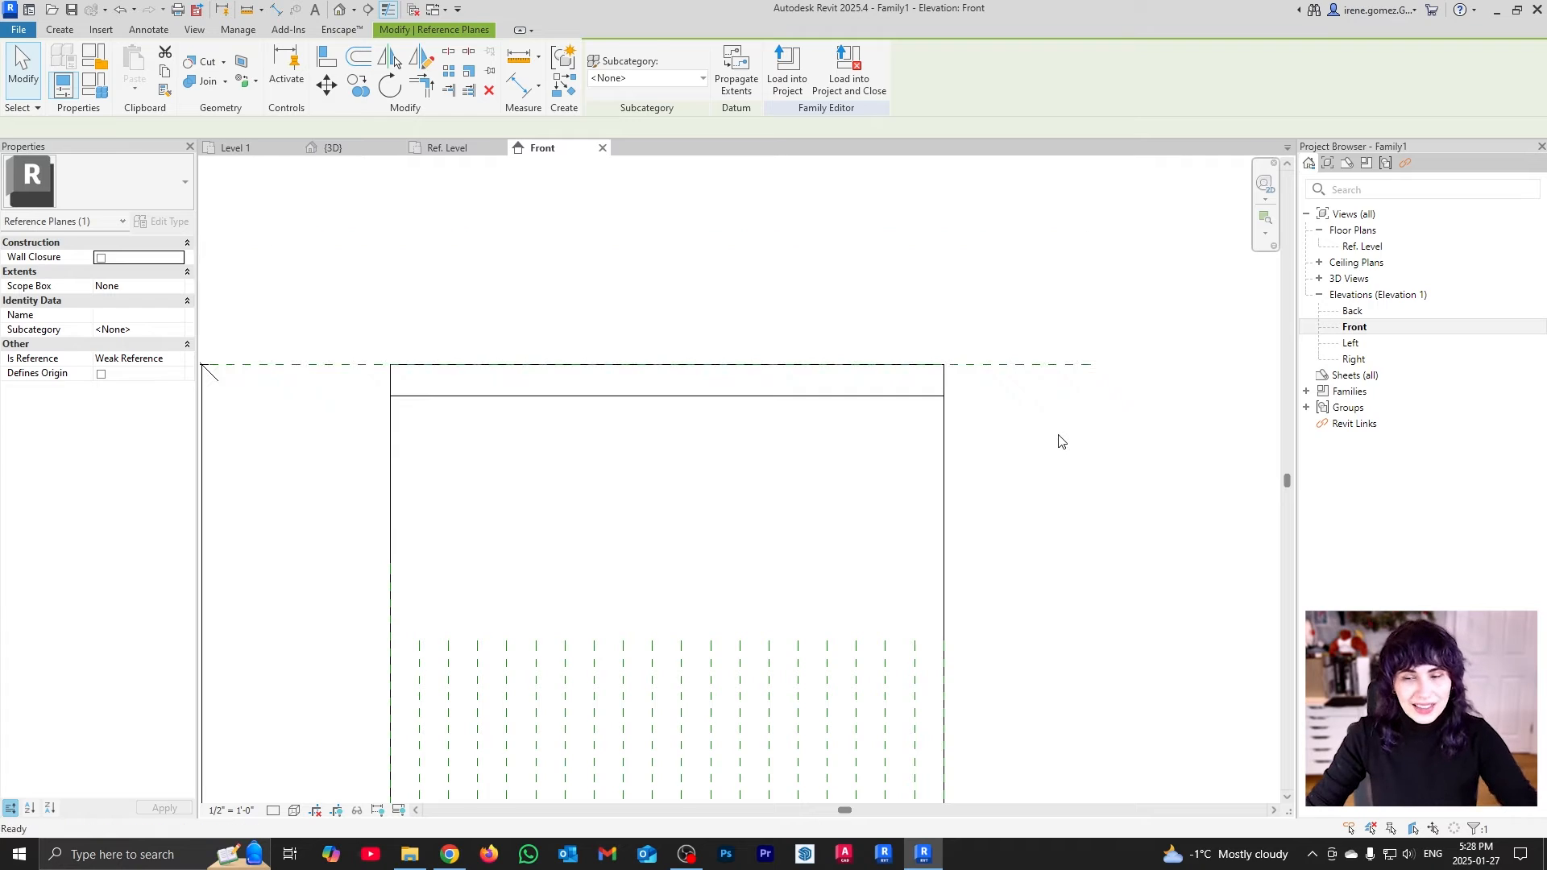
key(Escape)
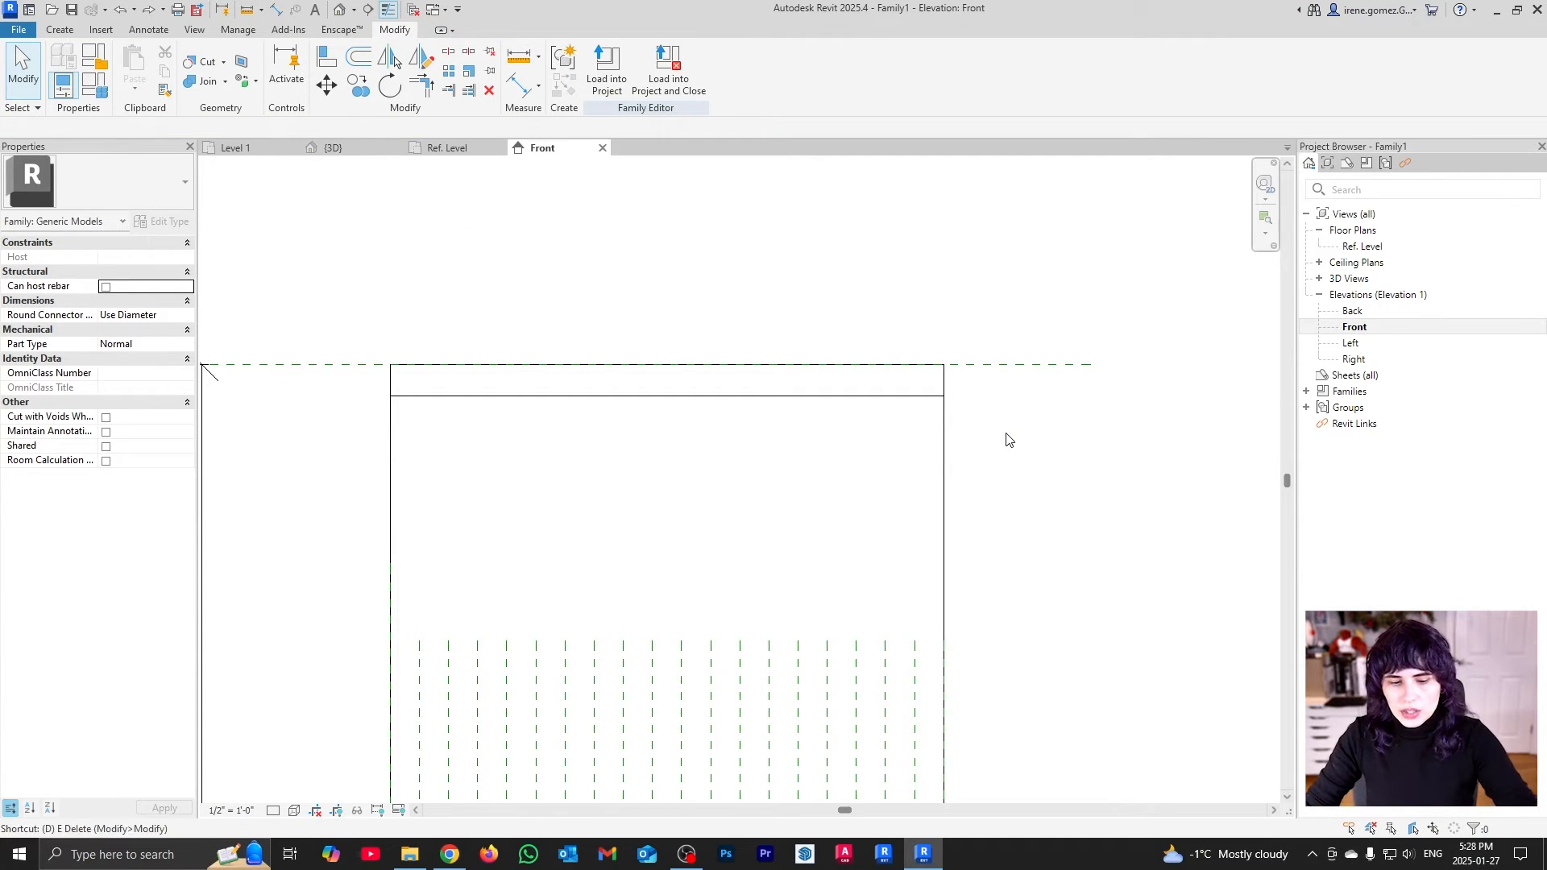
Dimension the extrusion's bottom edge from the top reference plane beside the curtain
key(d)
key(i)
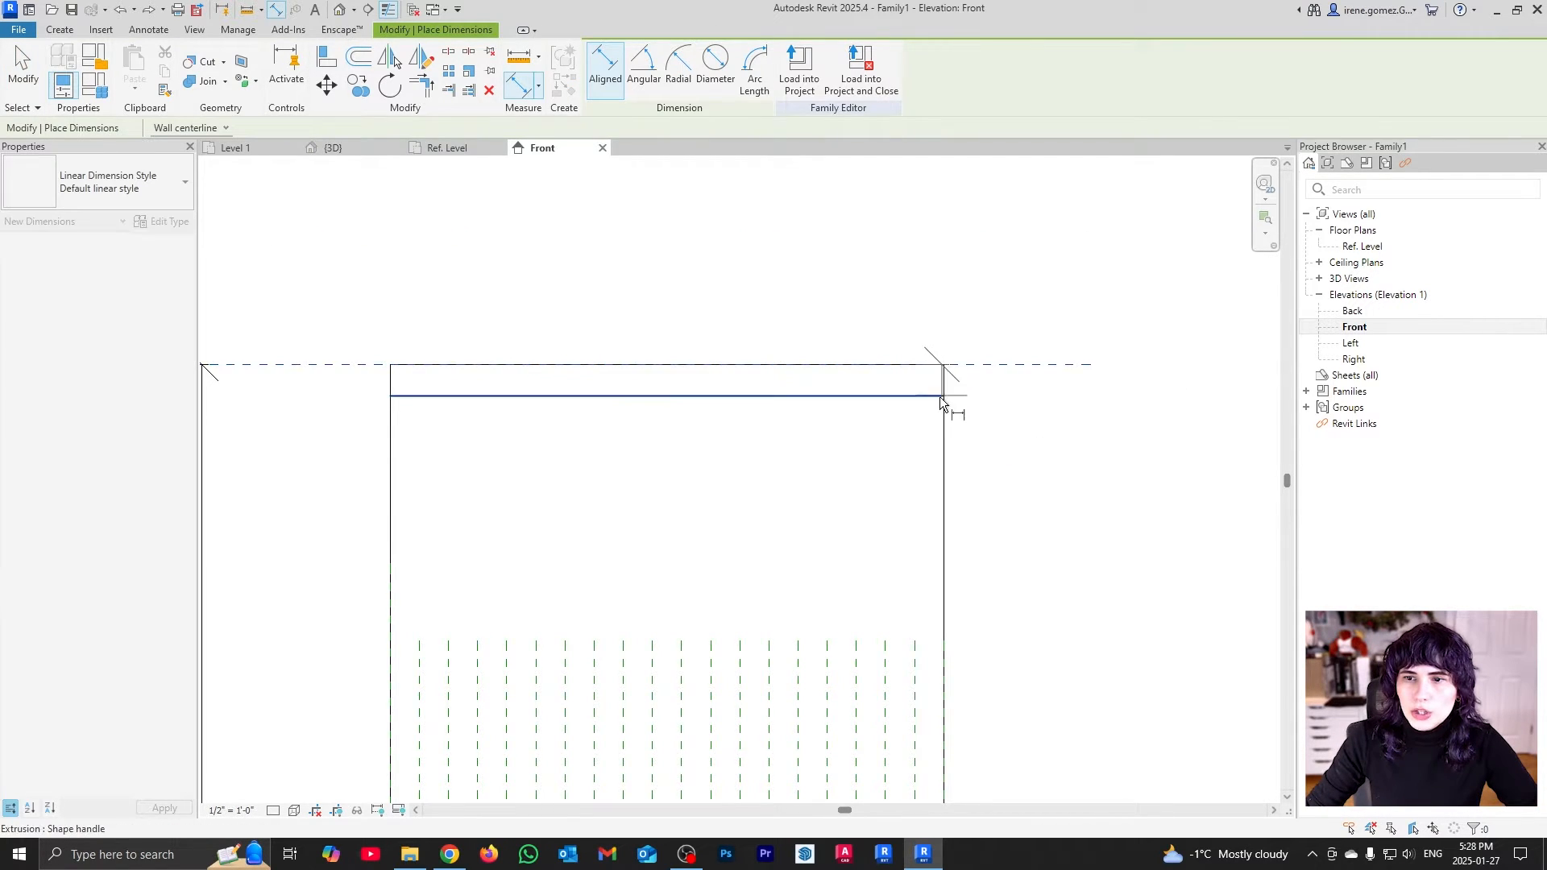
click(941, 398)
scroll(1080, 441, down, 1)
click(1090, 436)
scroll(1094, 411, up, 2)
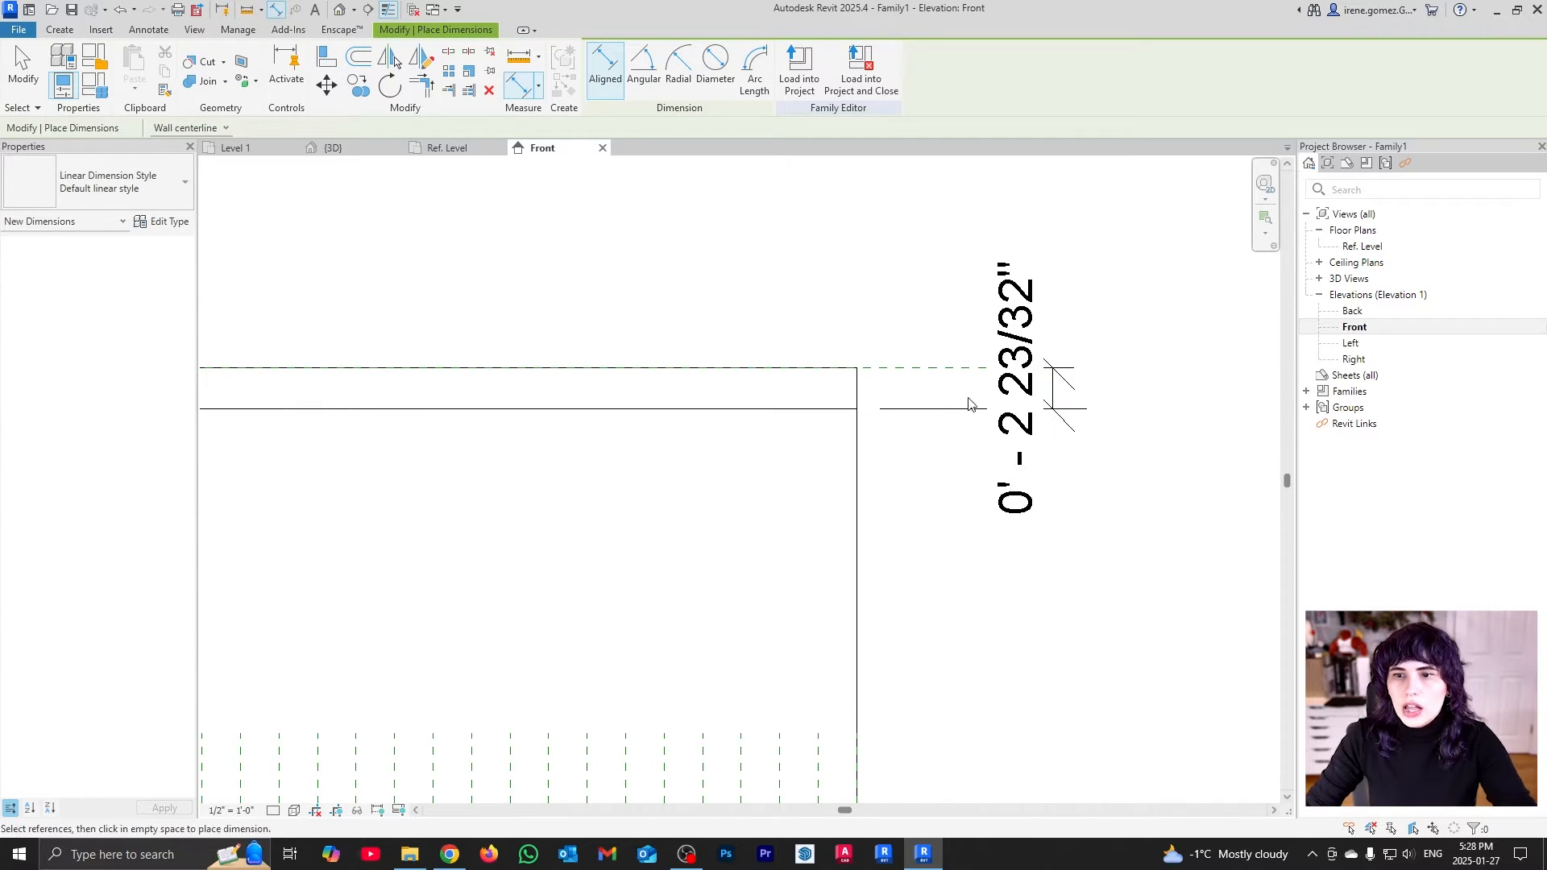
key(Escape)
key(Escape)
Set the extrusion's start to 9' 11" and lock its 1" thickness dimension from the top reference plane
click(829, 409)
click(1065, 407)
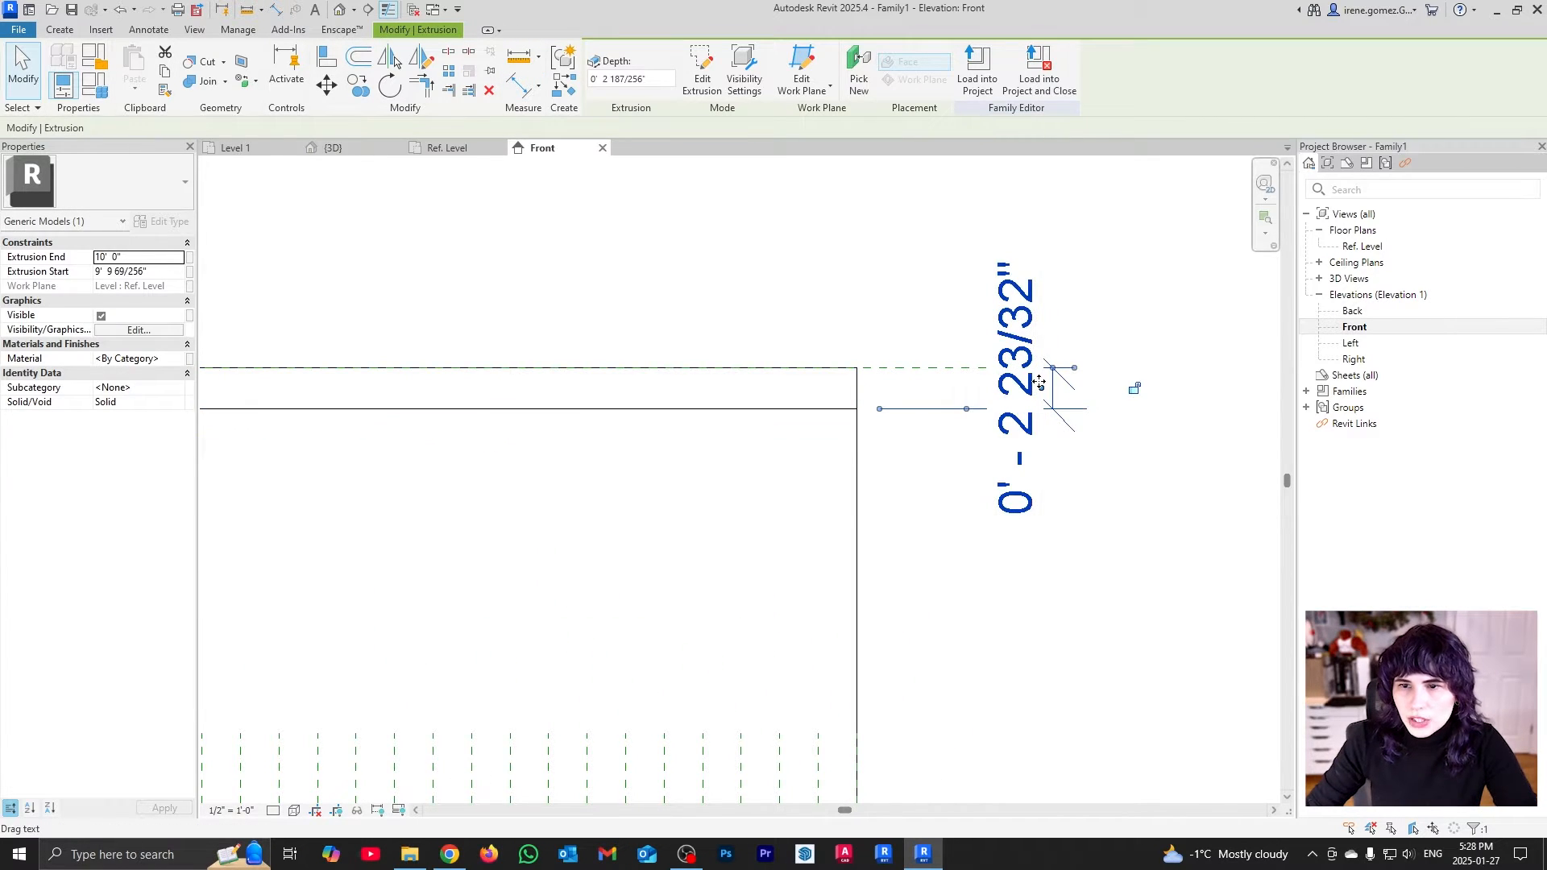
click(1131, 386)
click(625, 411)
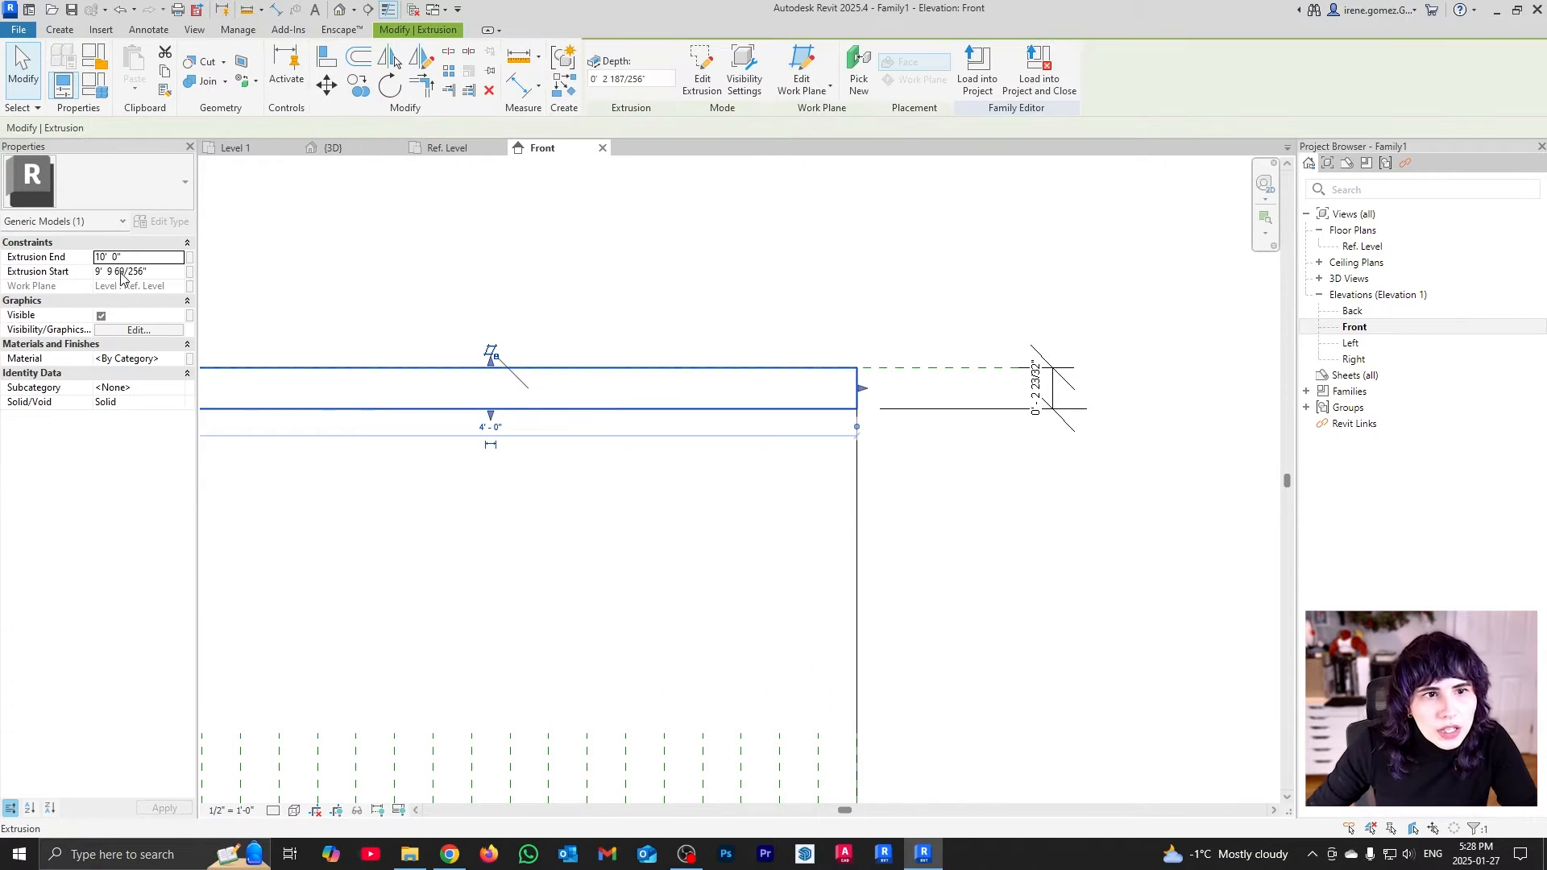
click(162, 274)
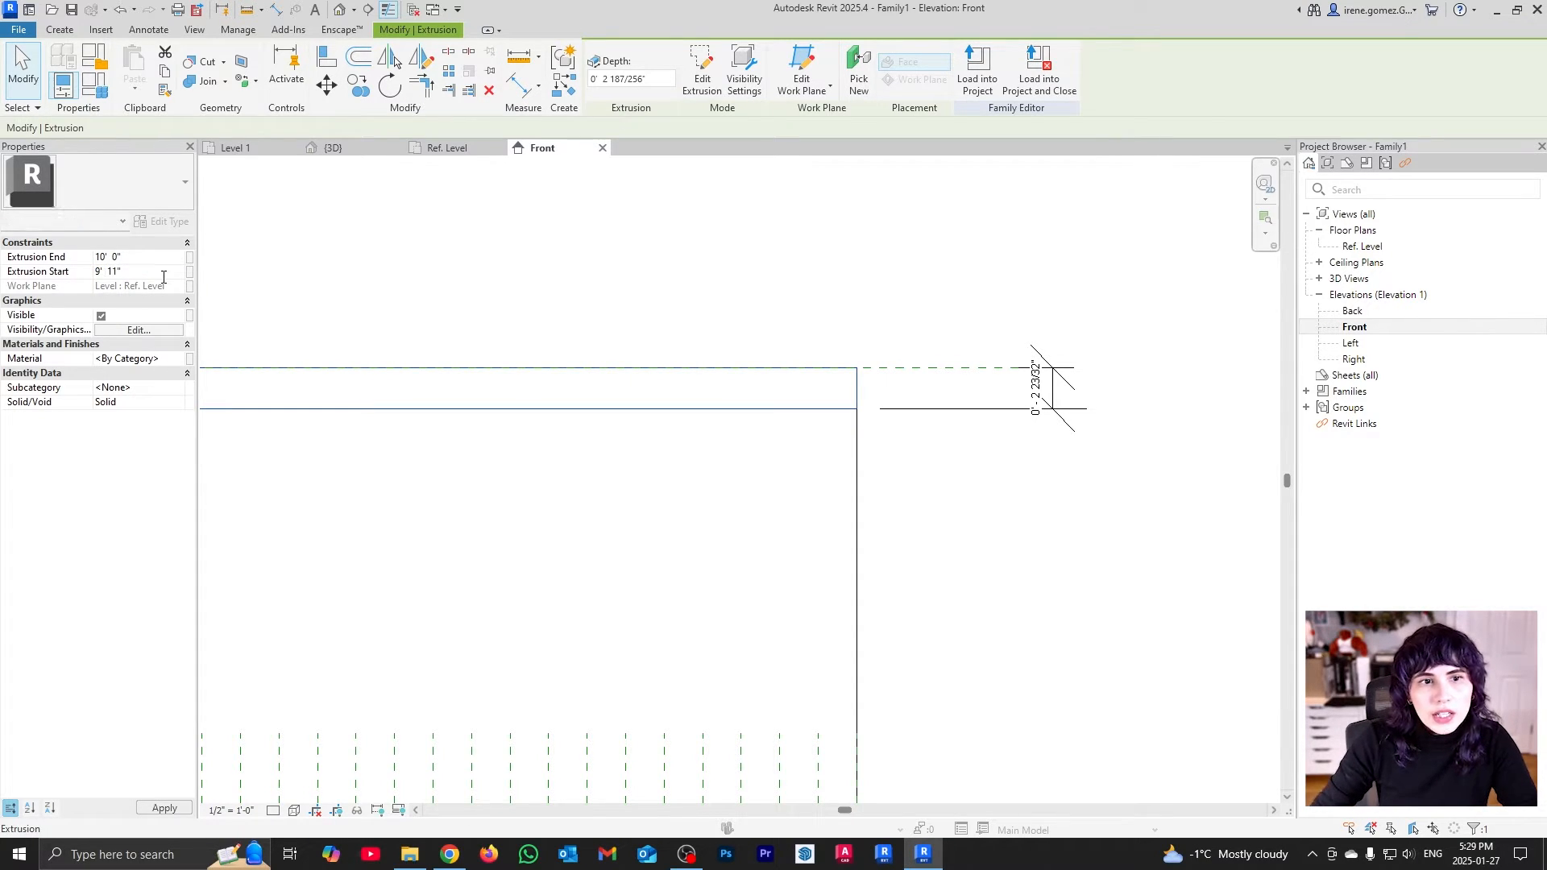
click(970, 487)
click(1051, 384)
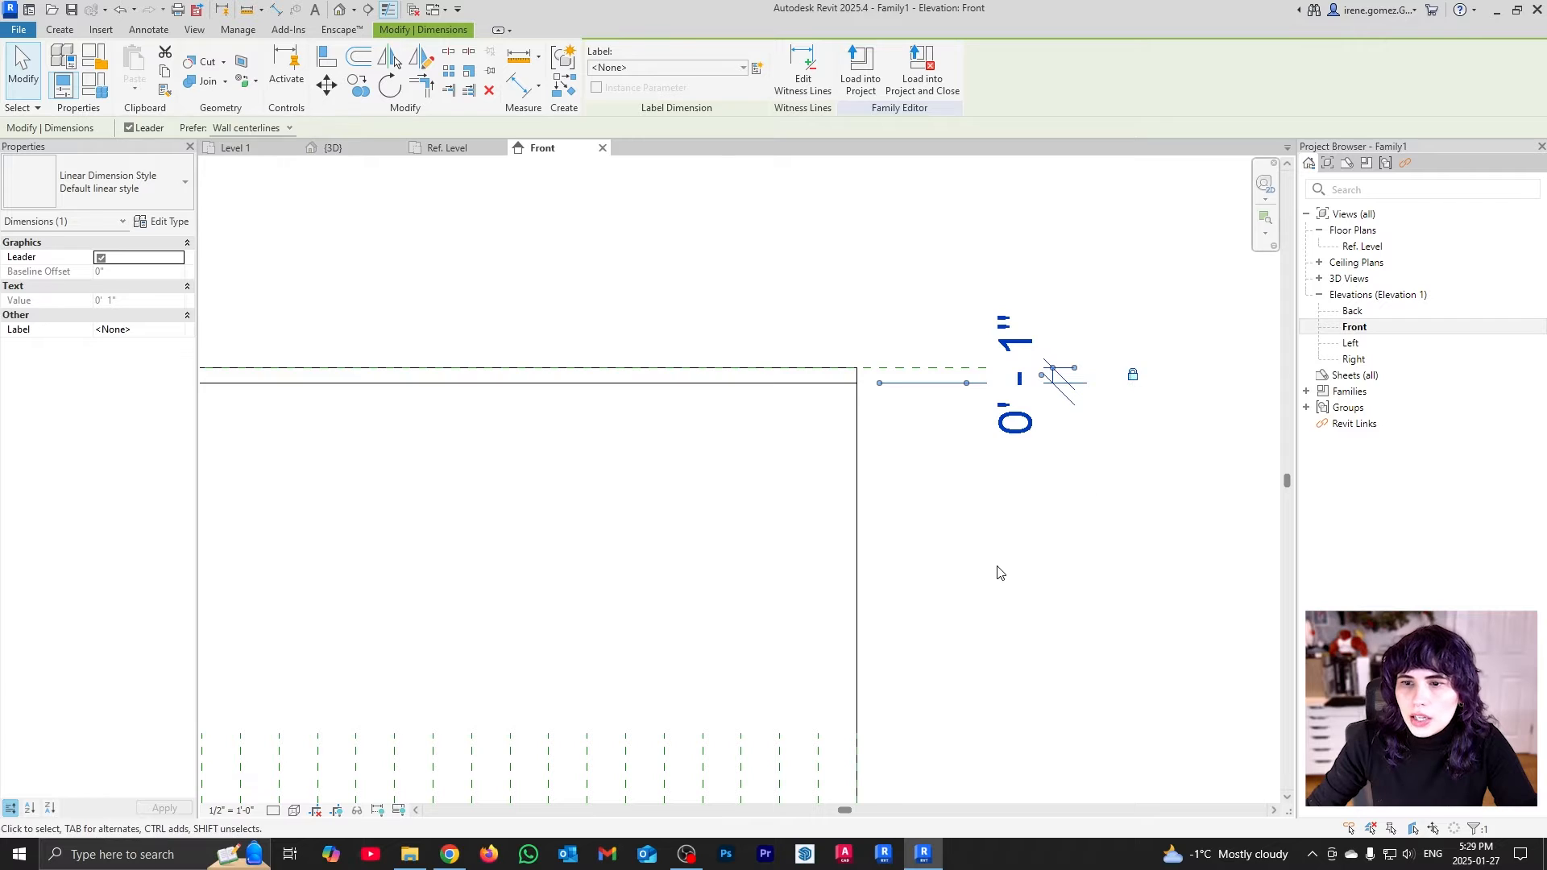
Test the locked thickness by moving the top reference plane up, and undo the move
click(934, 368)
drag(932, 252, 933, 251)
key(ctrl+z)
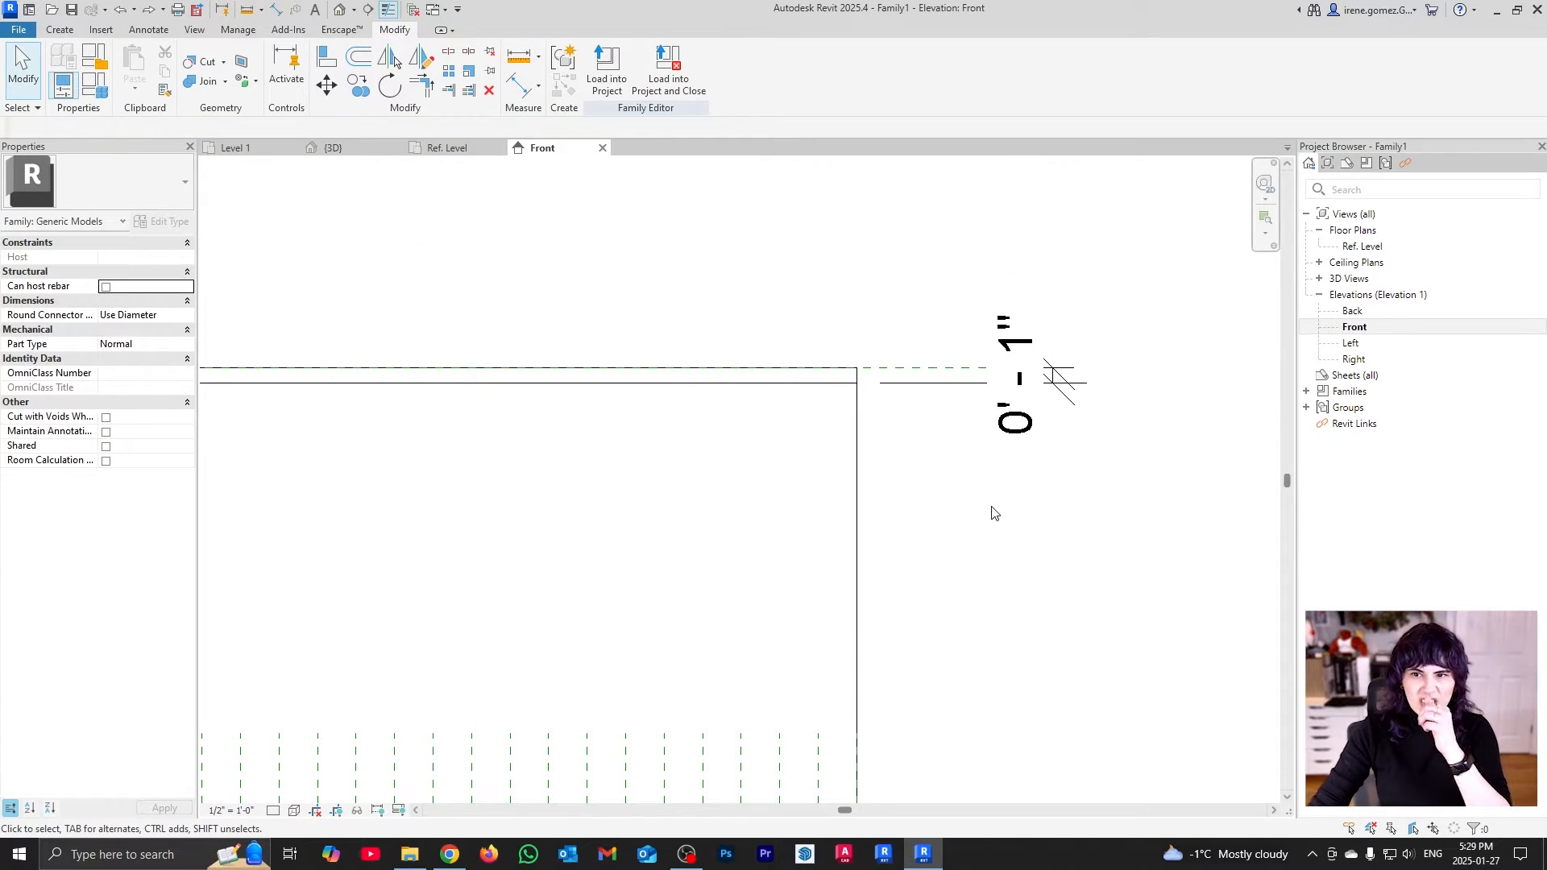
Open the Ref. Level plan and the default 3D view, and place the 3D view beside the plan
scroll(980, 497, down, 2)
click(996, 456)
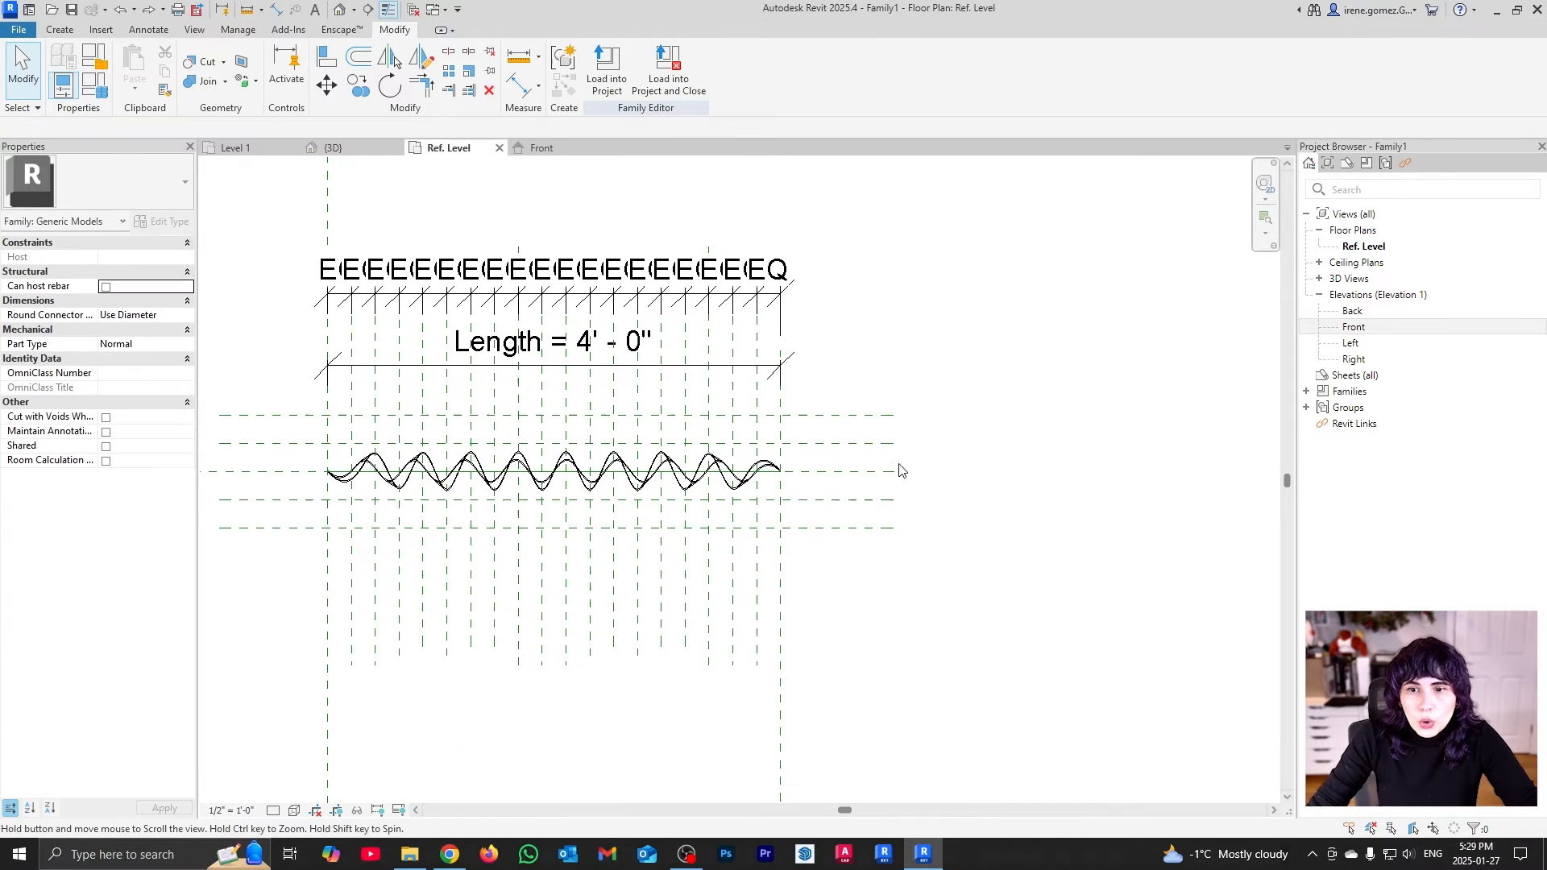
middle_drag(901, 470, 957, 470)
scroll(687, 510, up, 1)
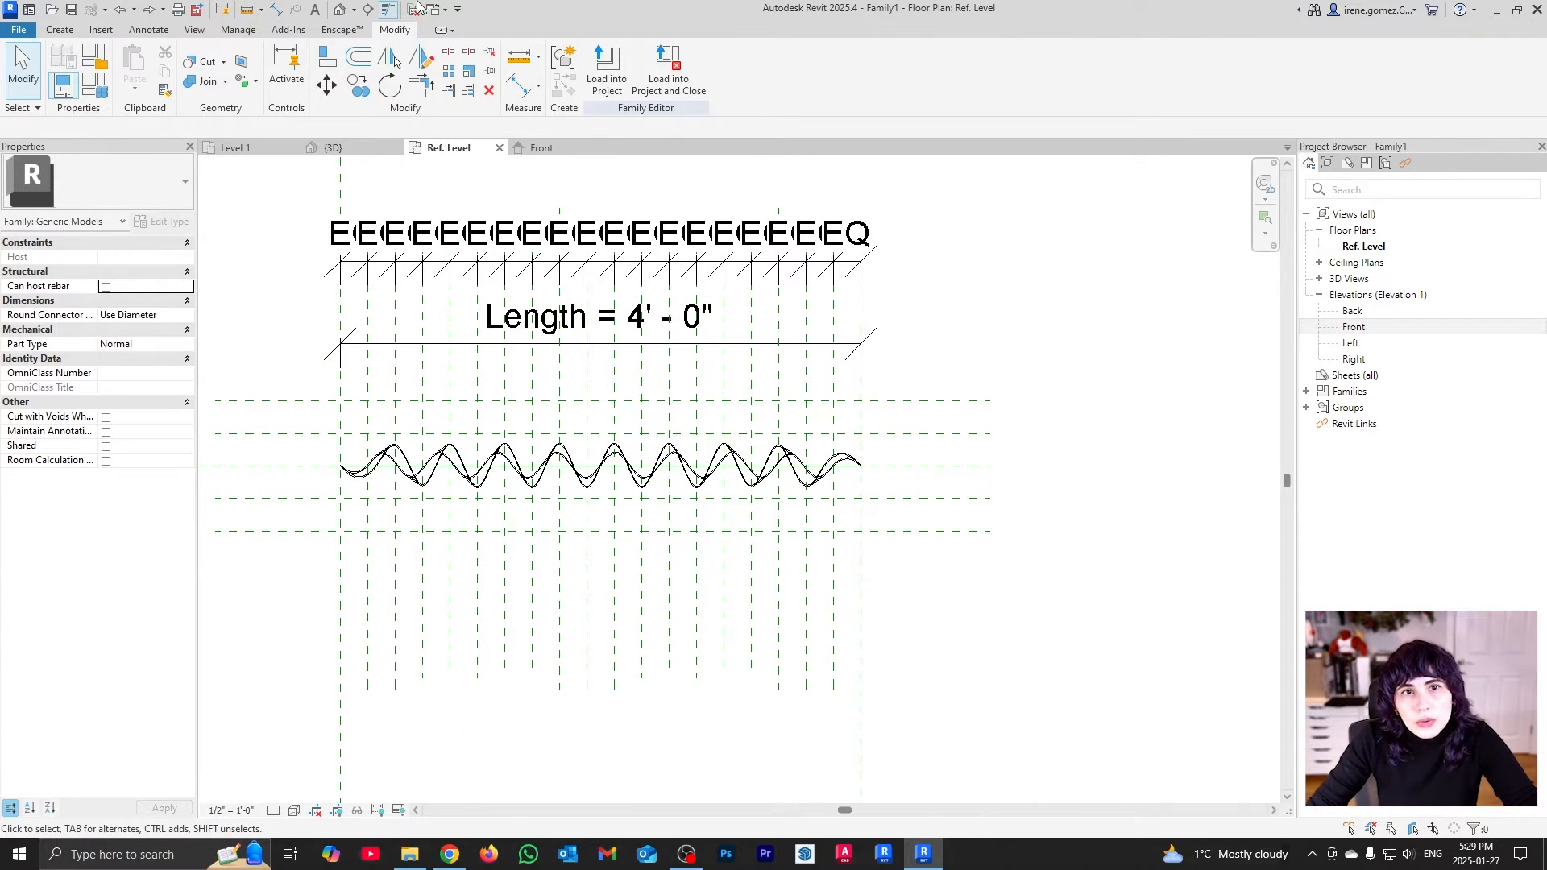
click(340, 11)
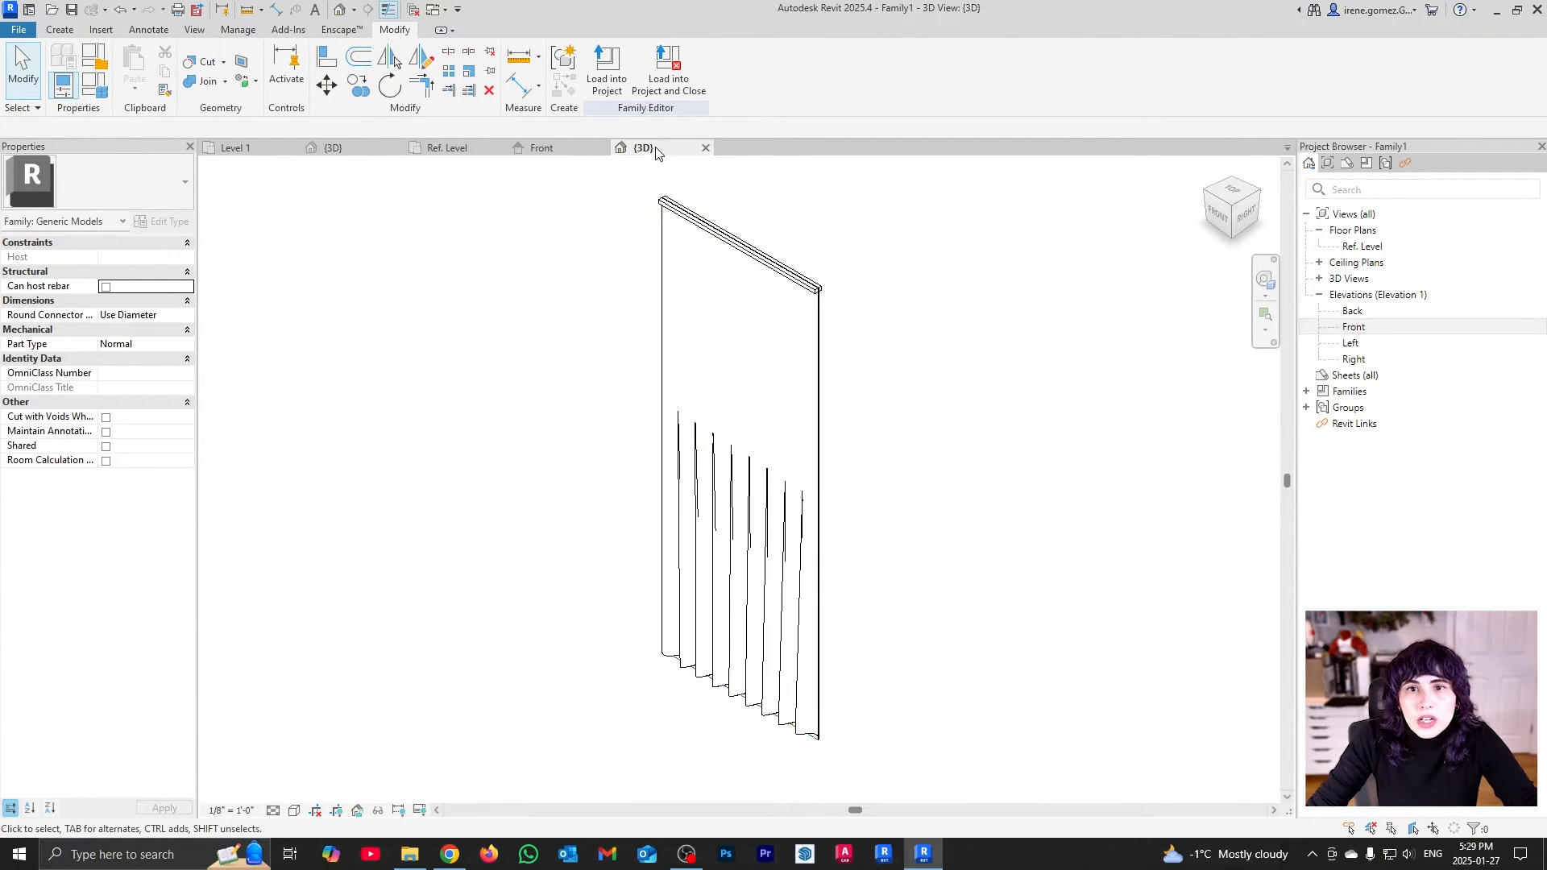
drag(642, 148, 1244, 459)
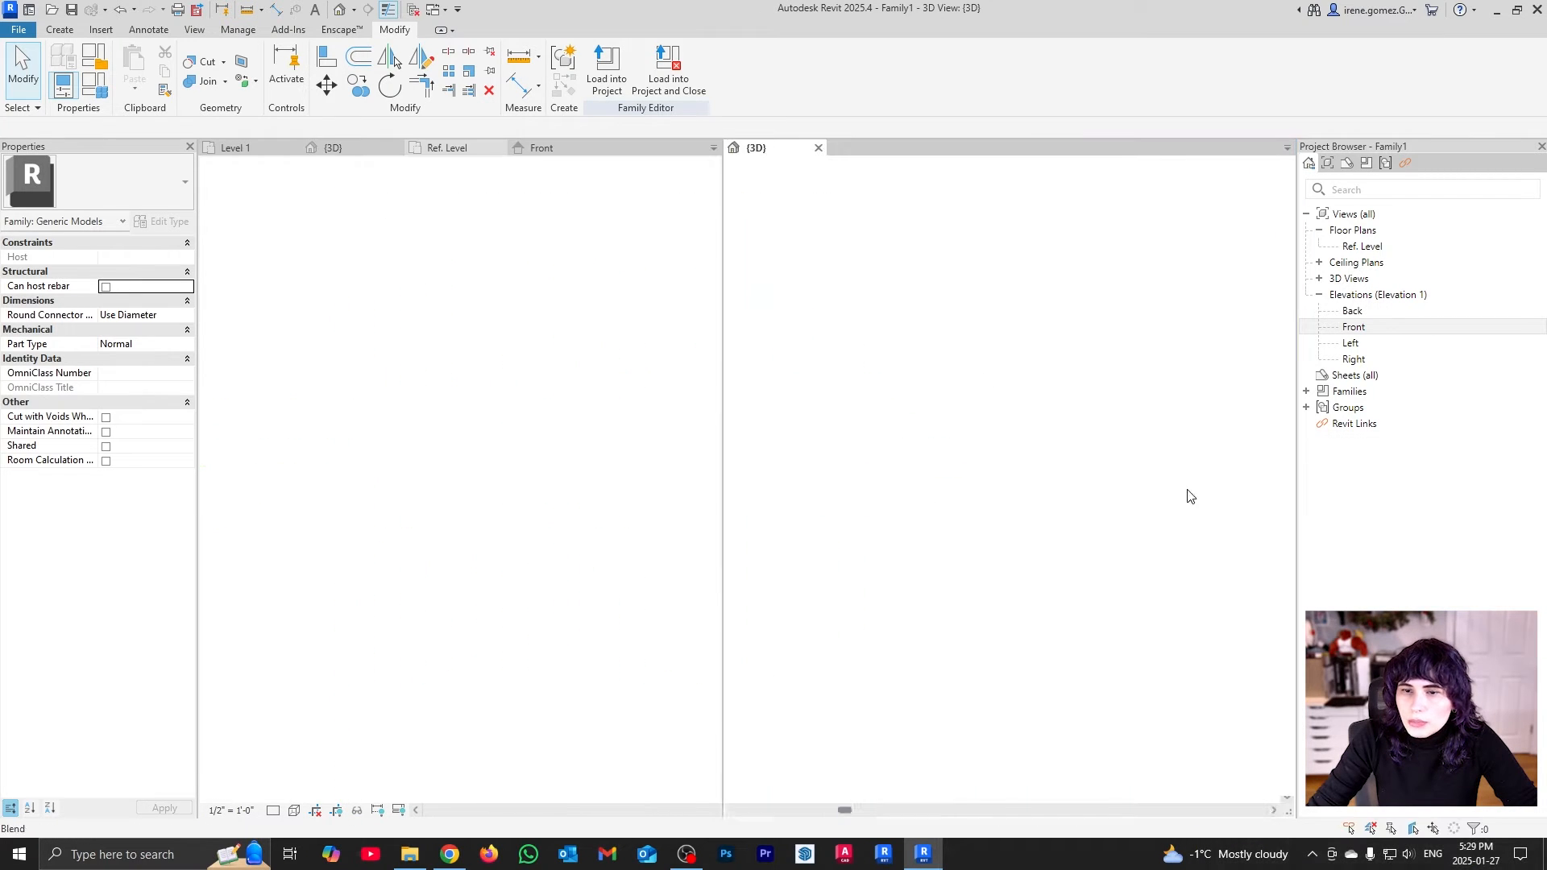
Set the 3D view's visual style to Shaded and inspect the curtain with its top piece
click(820, 811)
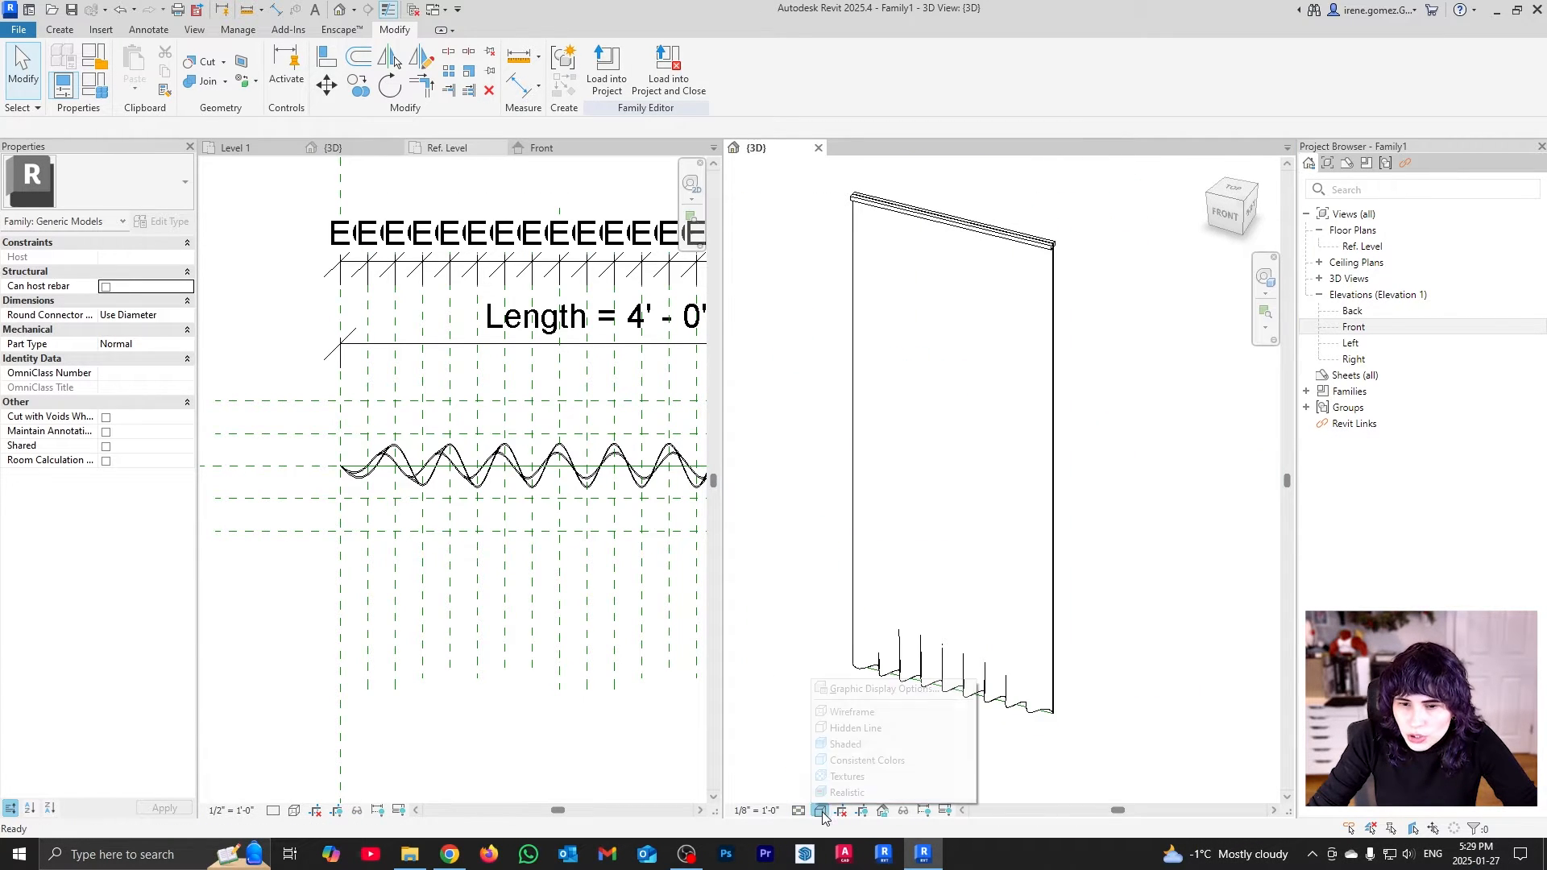
click(846, 743)
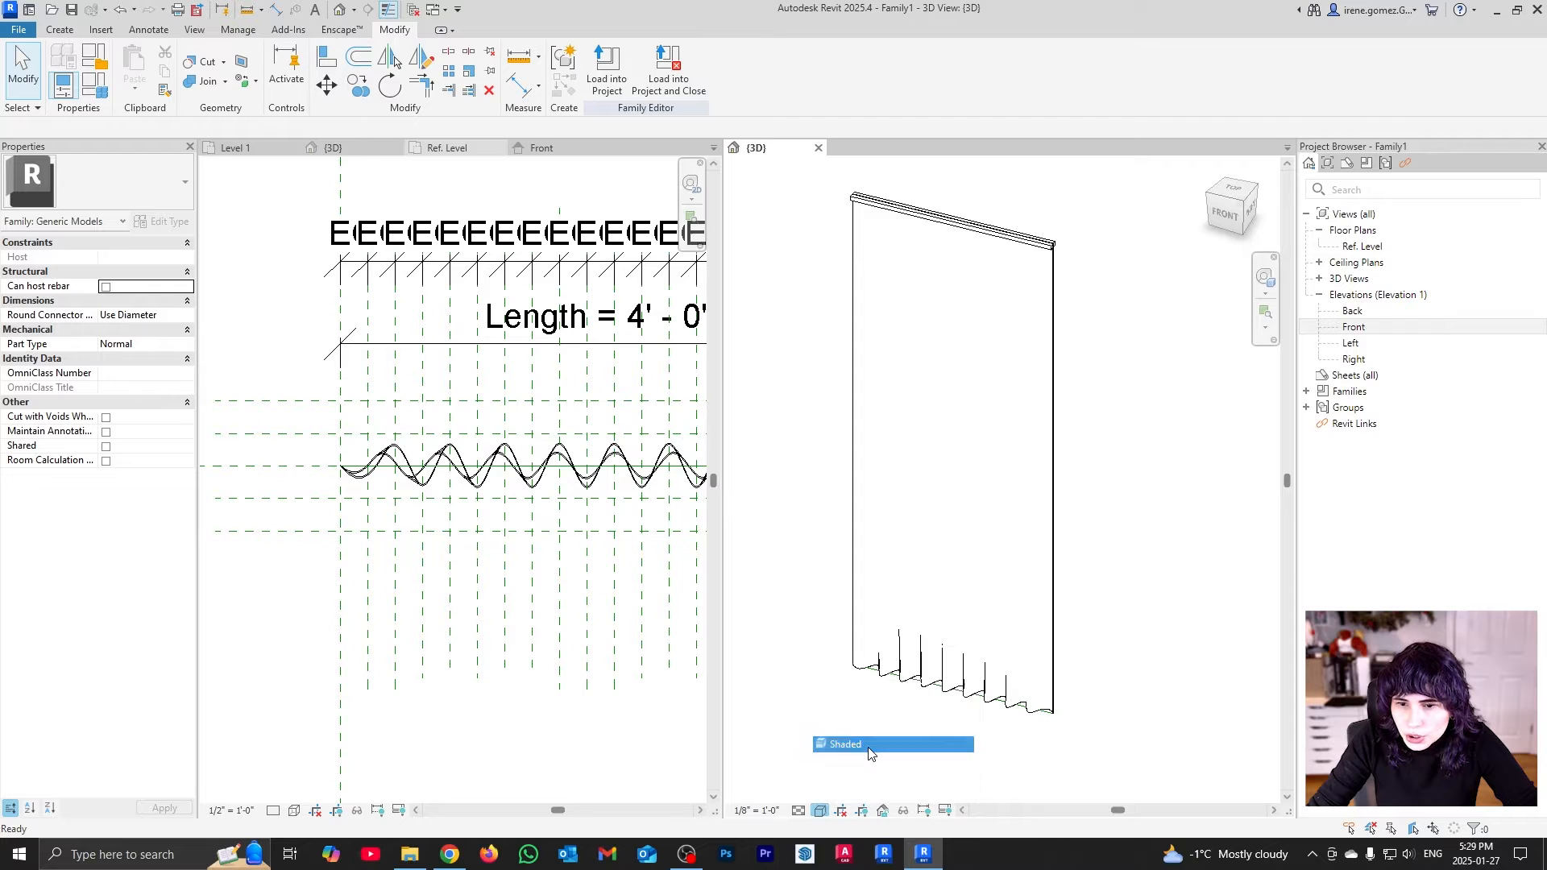
mouse_move(1080, 562)
shift+middle_down()
mouse_move(1029, 422)
mouse_move(1040, 451)
shift+middle_up()
Move the Right reference plane inward to shorten the curtain length to 1' 6" and check the result in the 3D view
click(567, 751)
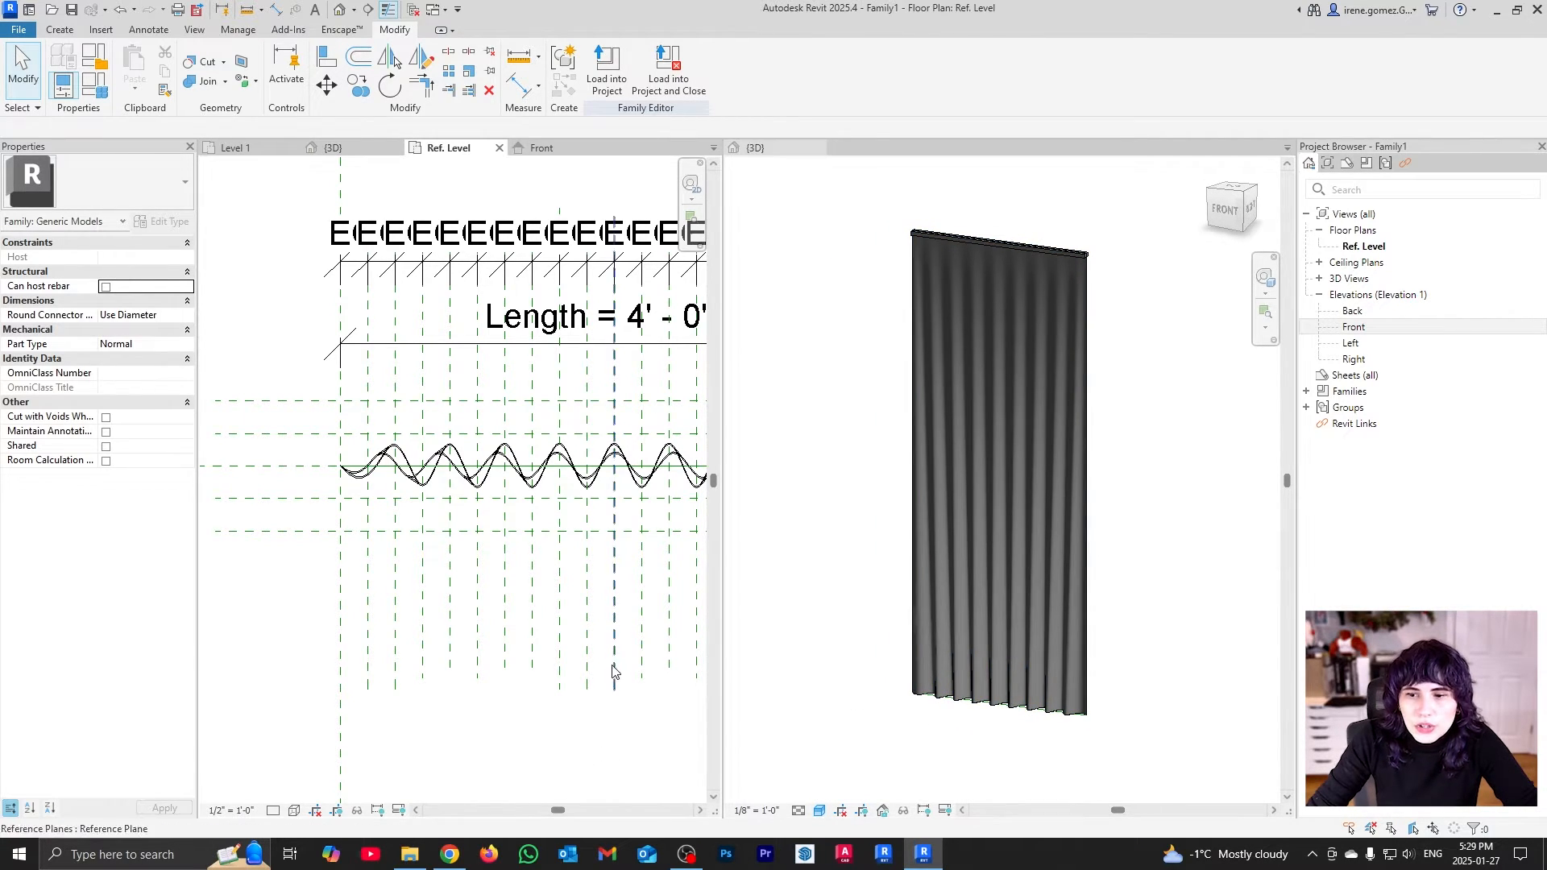
scroll(449, 639, down, 3)
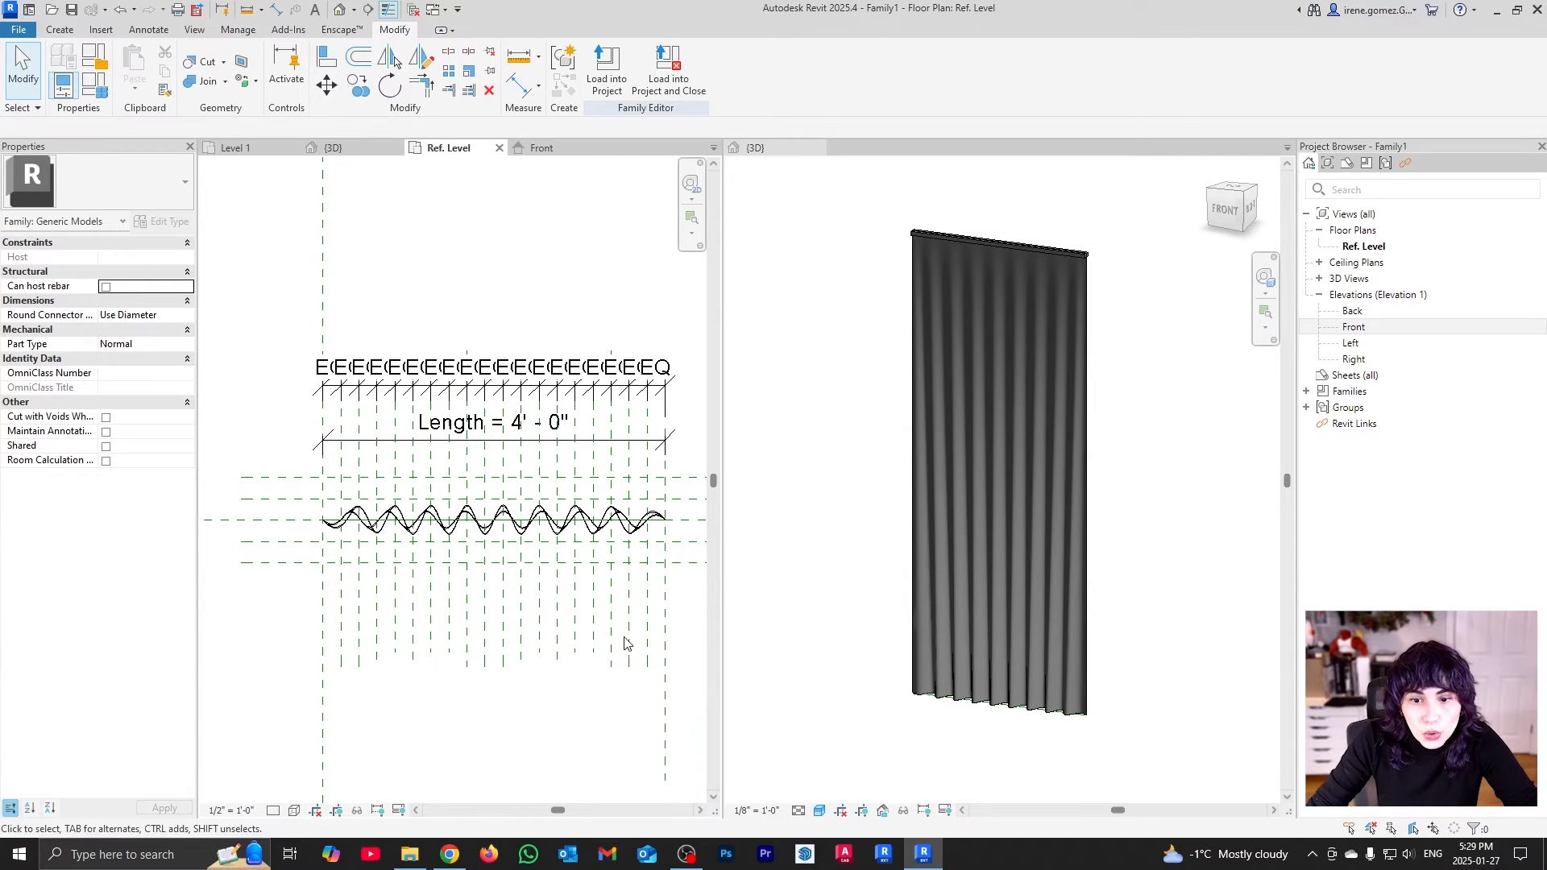
click(666, 725)
scroll(590, 685, down, 1)
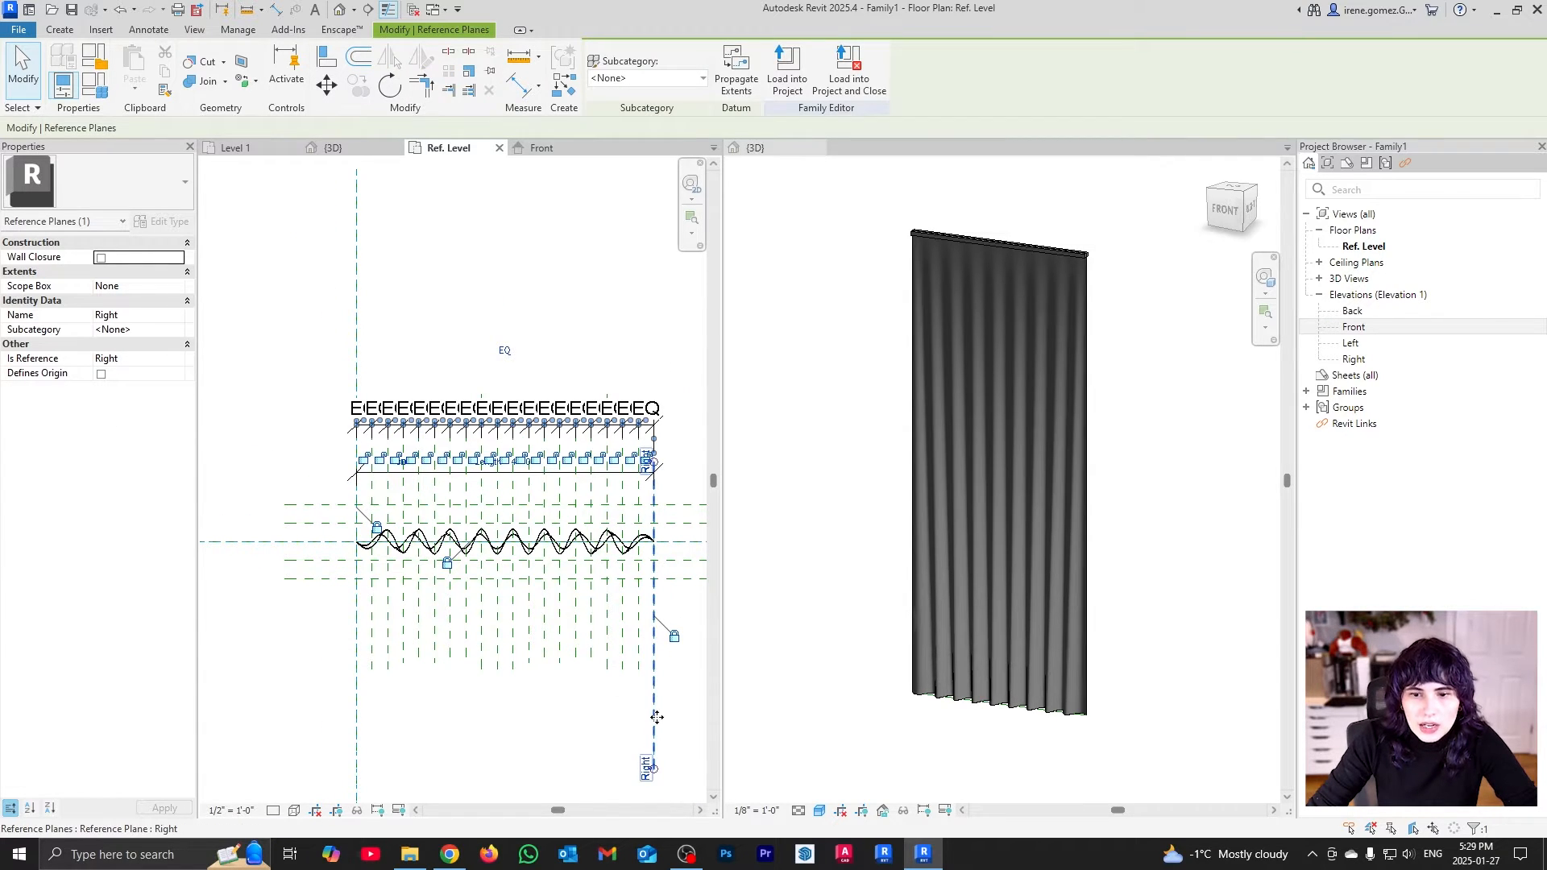
drag(528, 715, 467, 714)
click(1070, 602)
scroll(964, 240, up, 5)
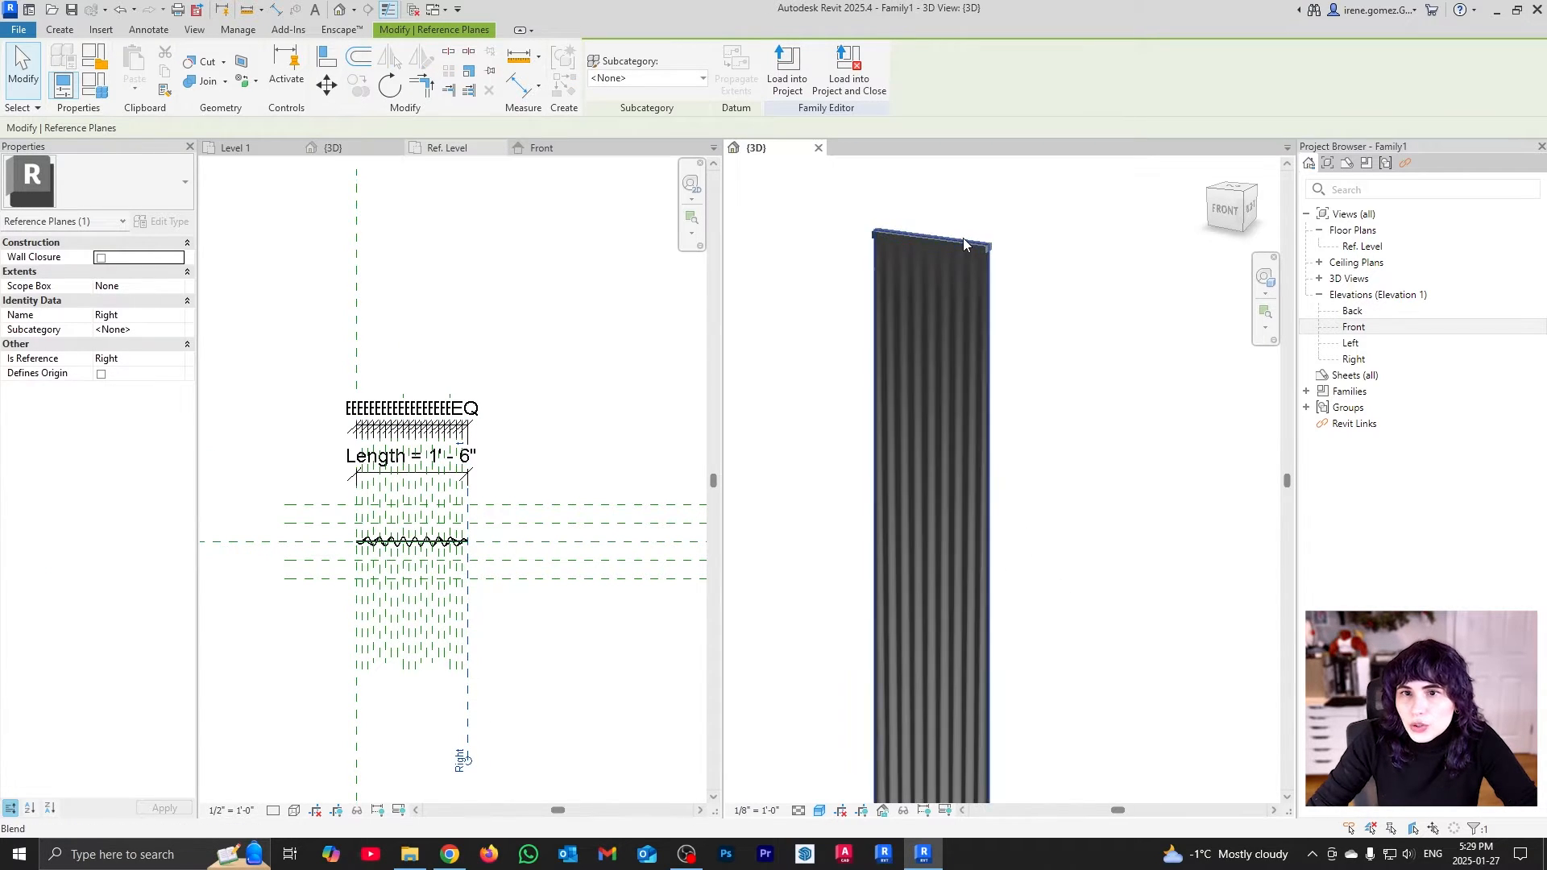
Draw a vertical reference plane in the Ref. Level plan, beyond the curtain's Right reference plane
scroll(948, 247, down, 4)
scroll(948, 252, down, 2)
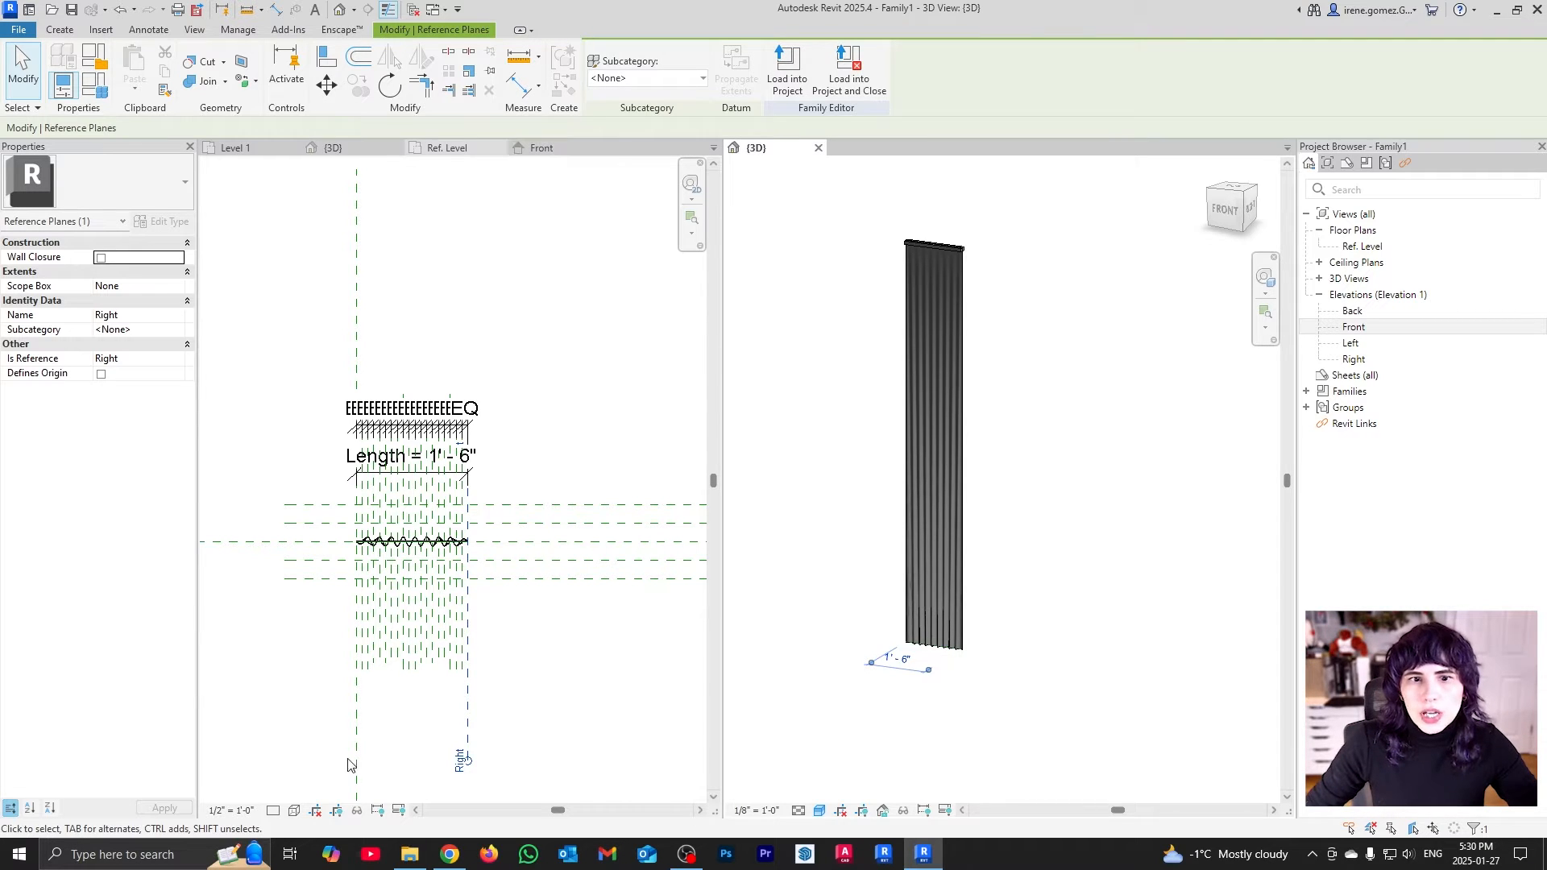
click(447, 148)
scroll(440, 524, down, 3)
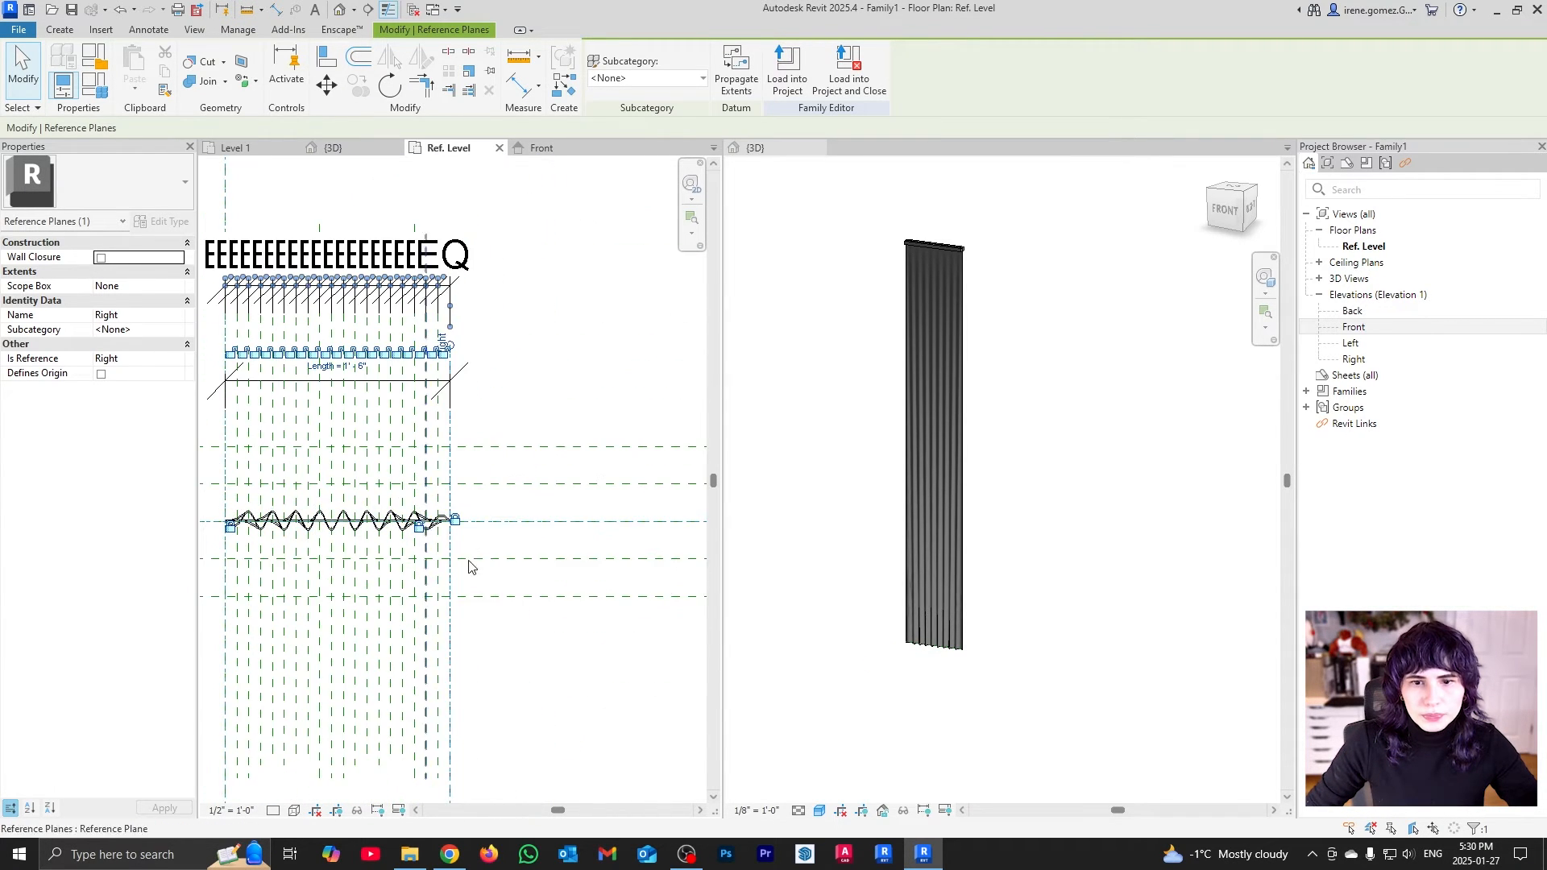
key(Escape)
key(r)
key(p)
click(589, 381)
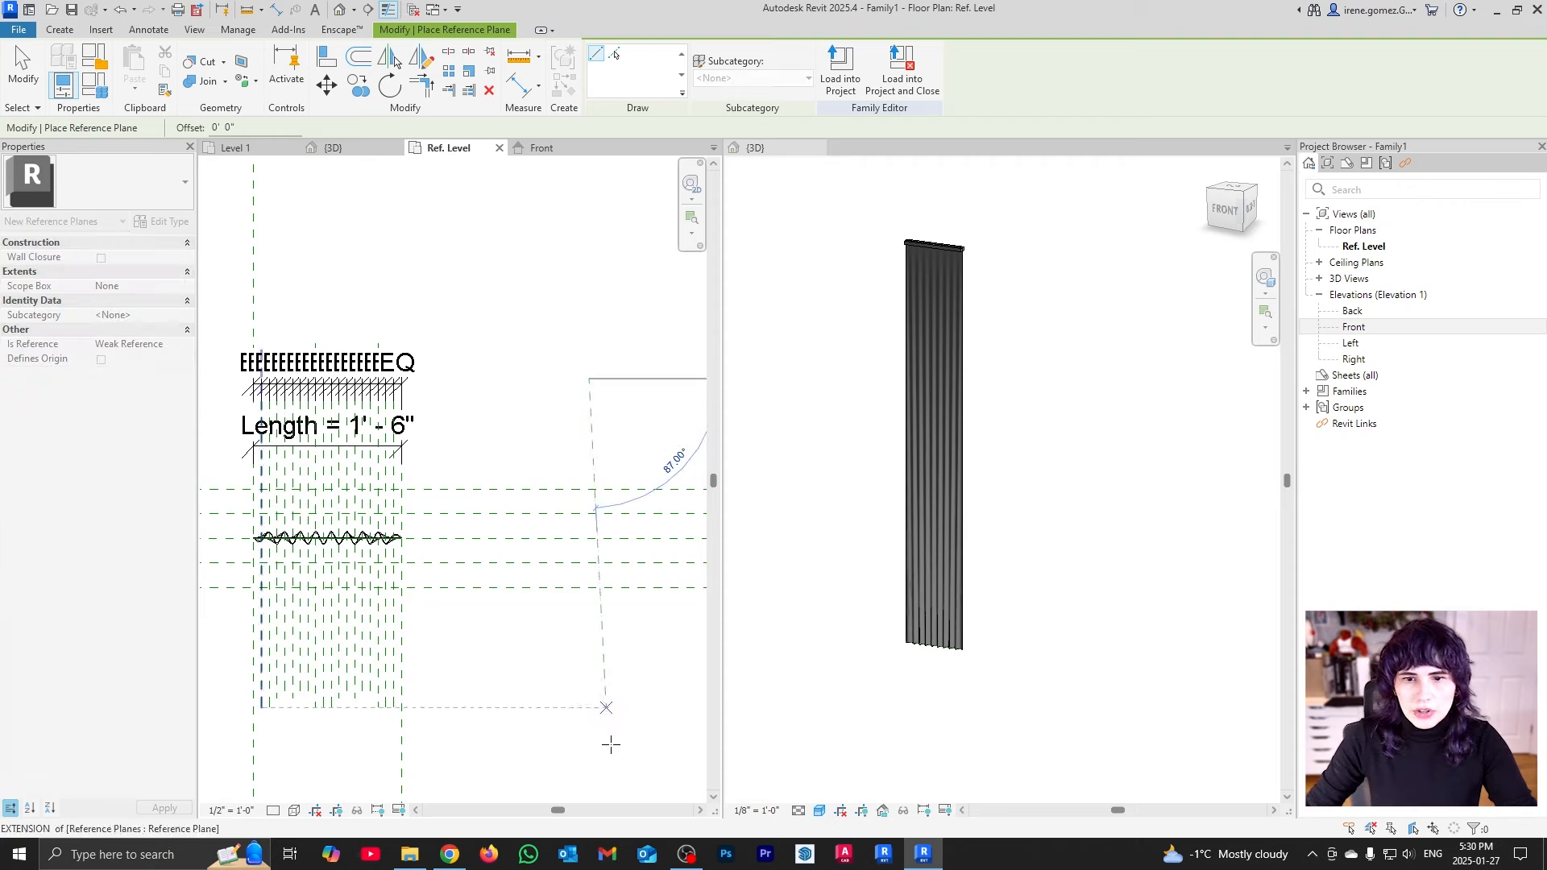
click(588, 753)
key(Escape)
key(Escape)
Add an aligned dimension from the curtain's left reference plane to the new outer reference plane, placed below the curtain
scroll(588, 669, down, 1)
key(i)
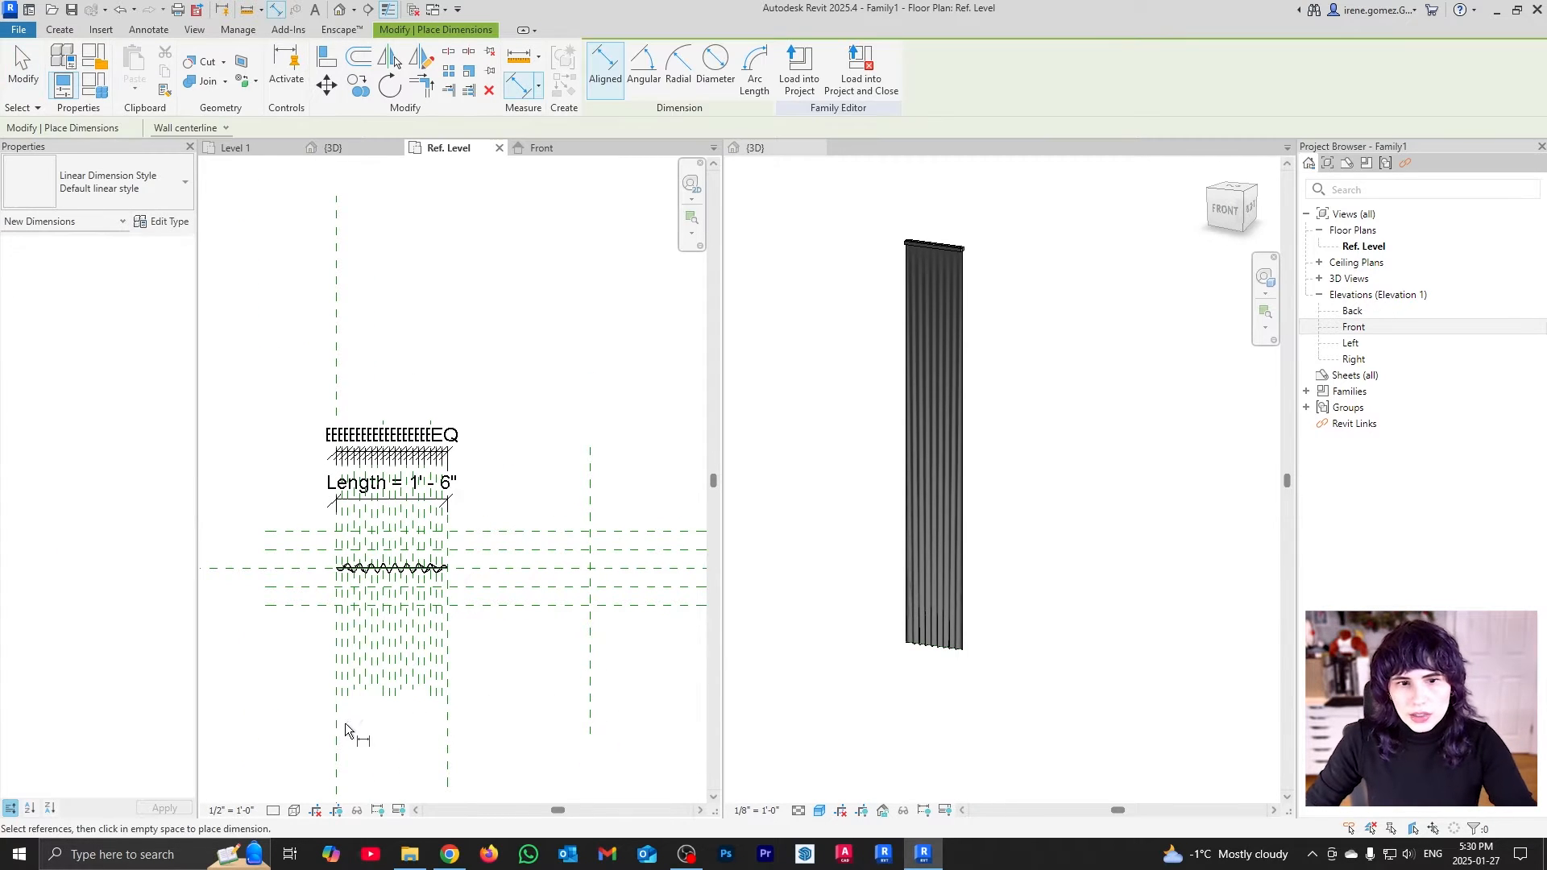
click(337, 723)
click(588, 702)
click(628, 738)
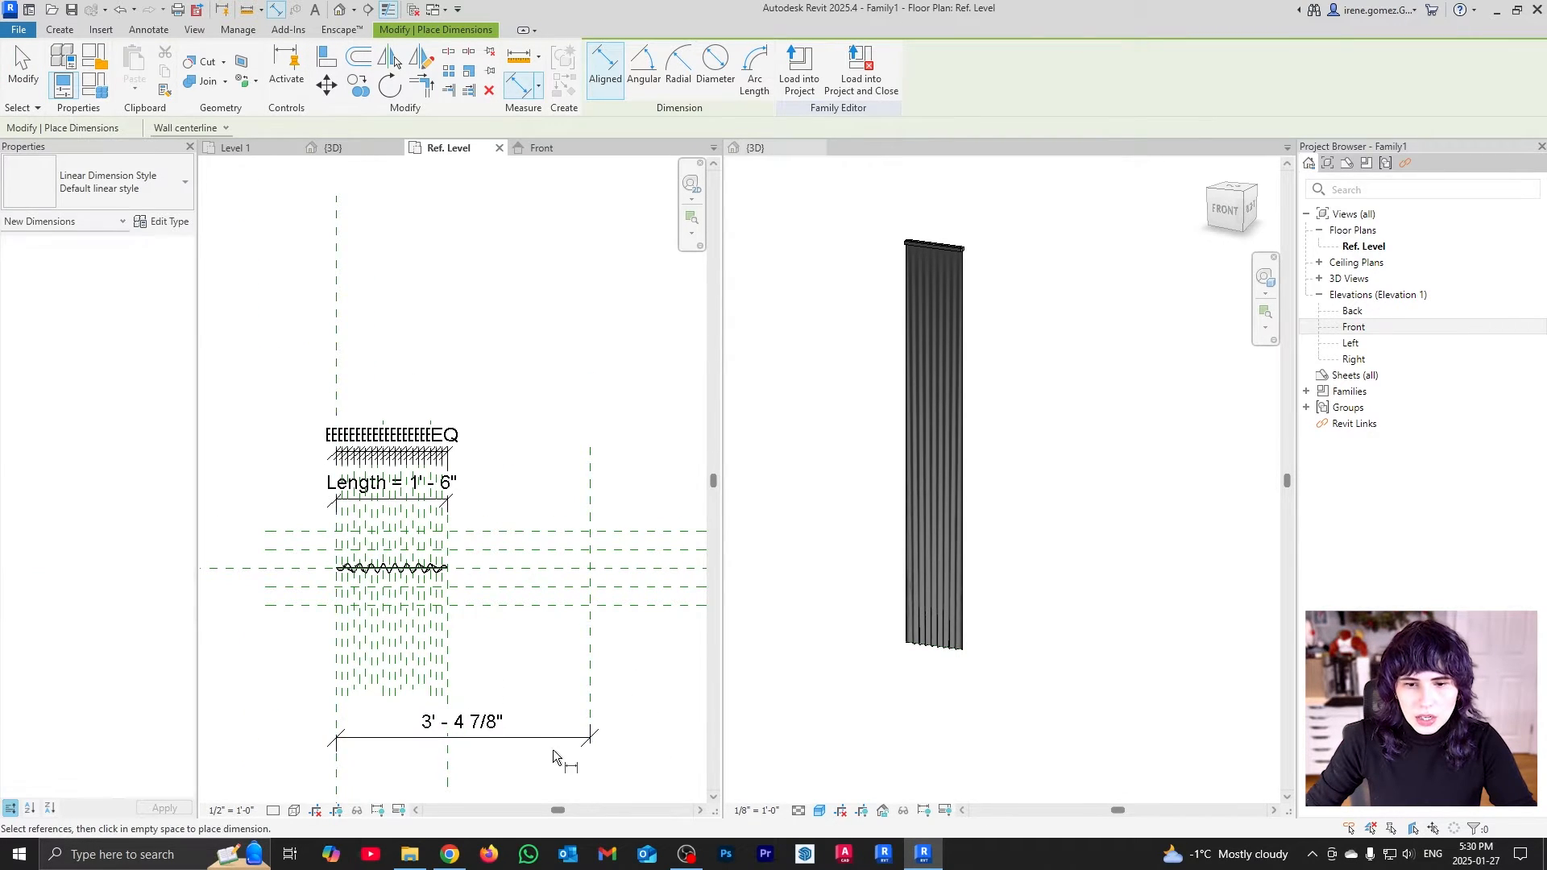
Label the new overall dimension with a new instance family parameter named RAIL L, grouped under Dimensions
key(Escape)
click(757, 69)
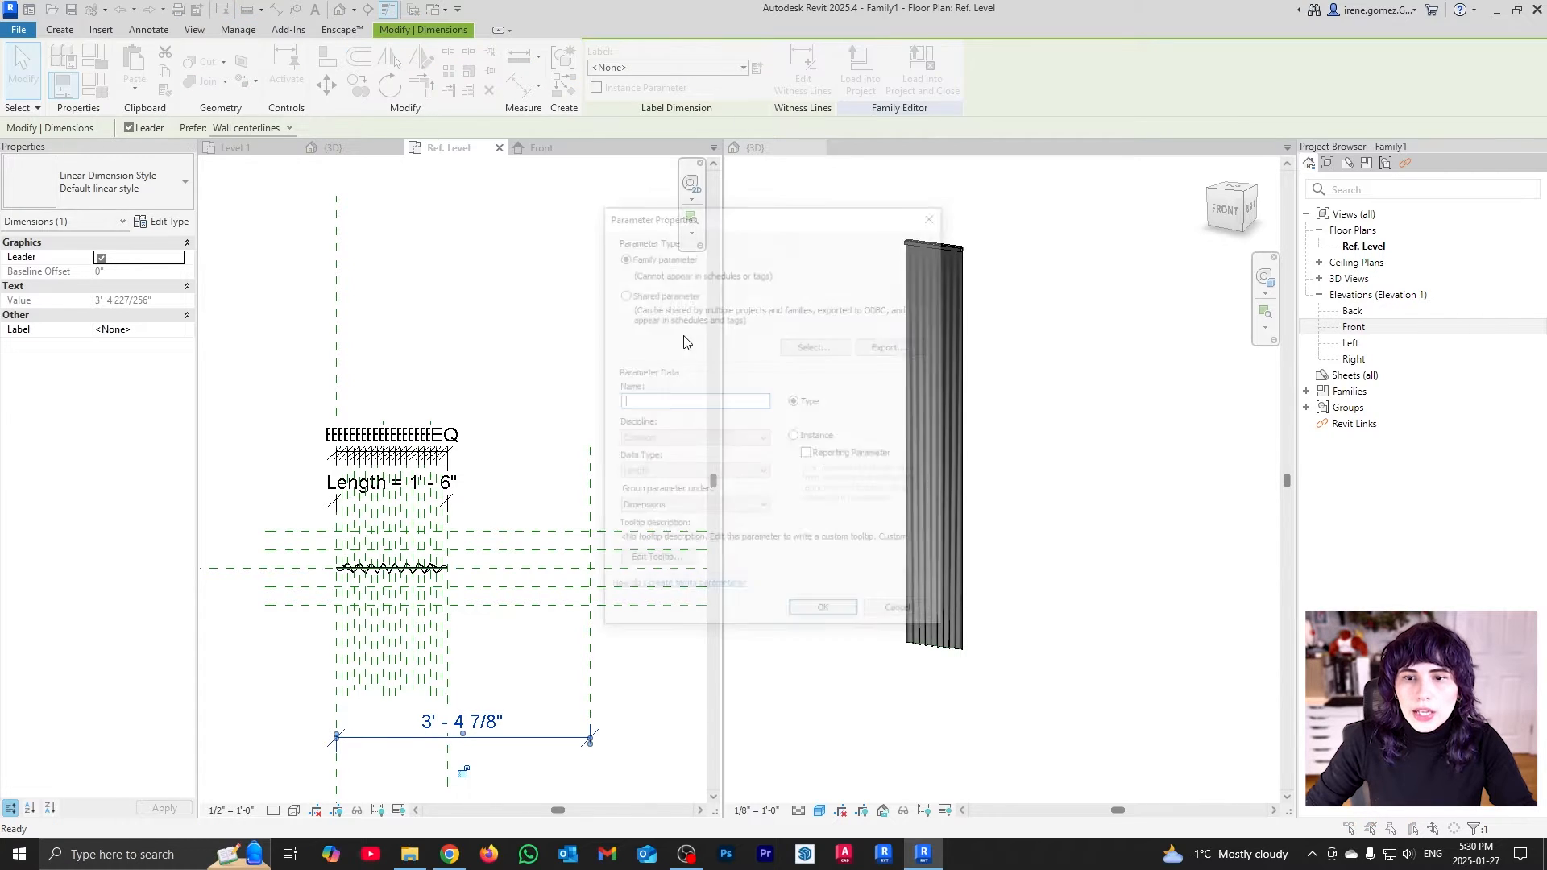
text(RAIL L)
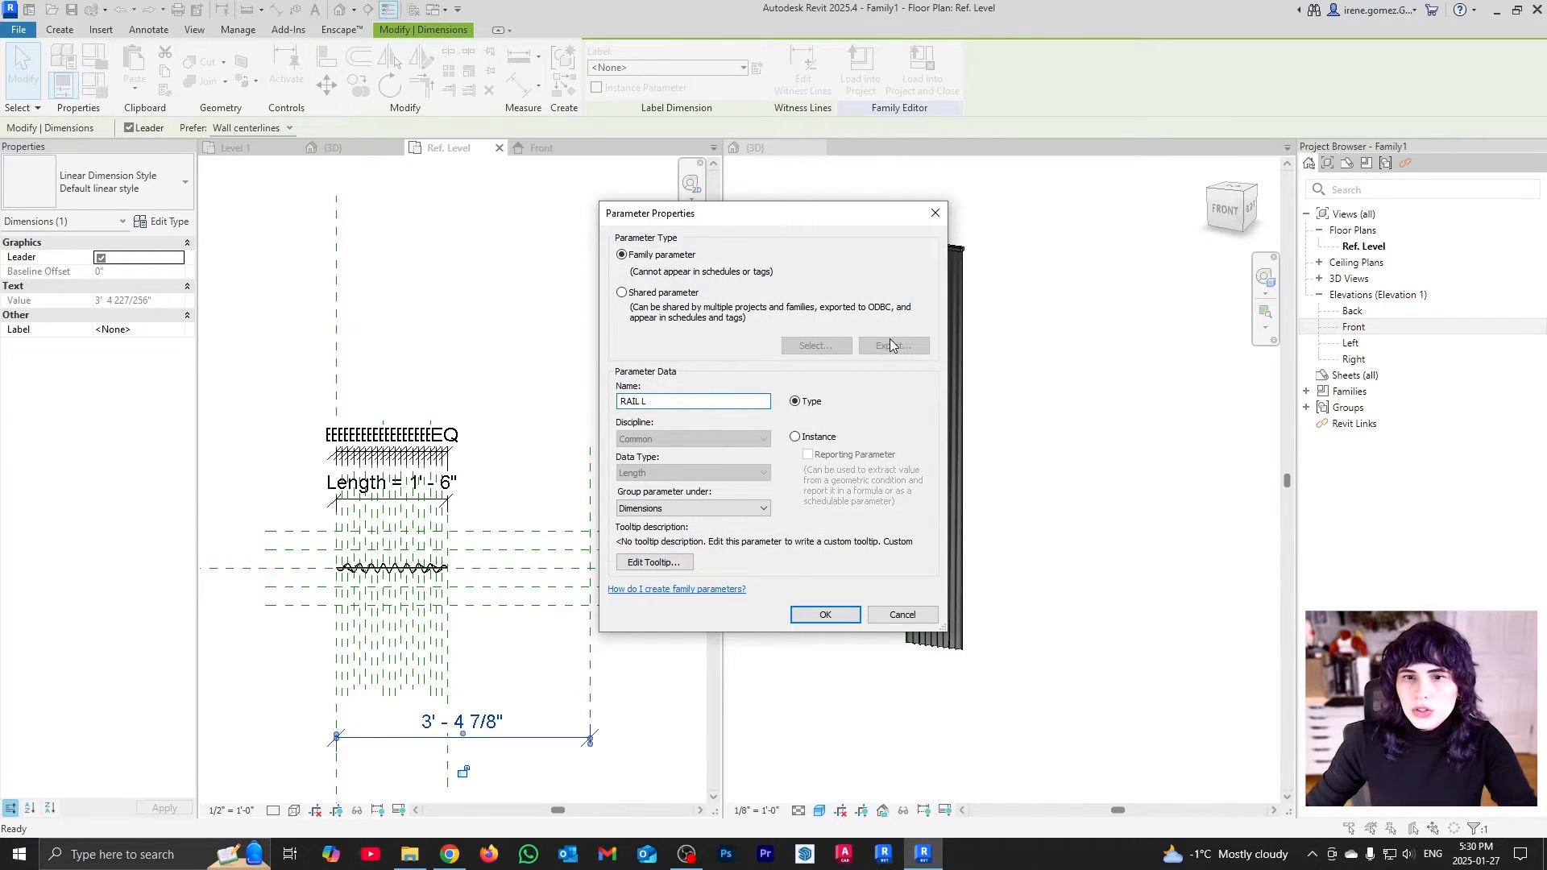
click(814, 439)
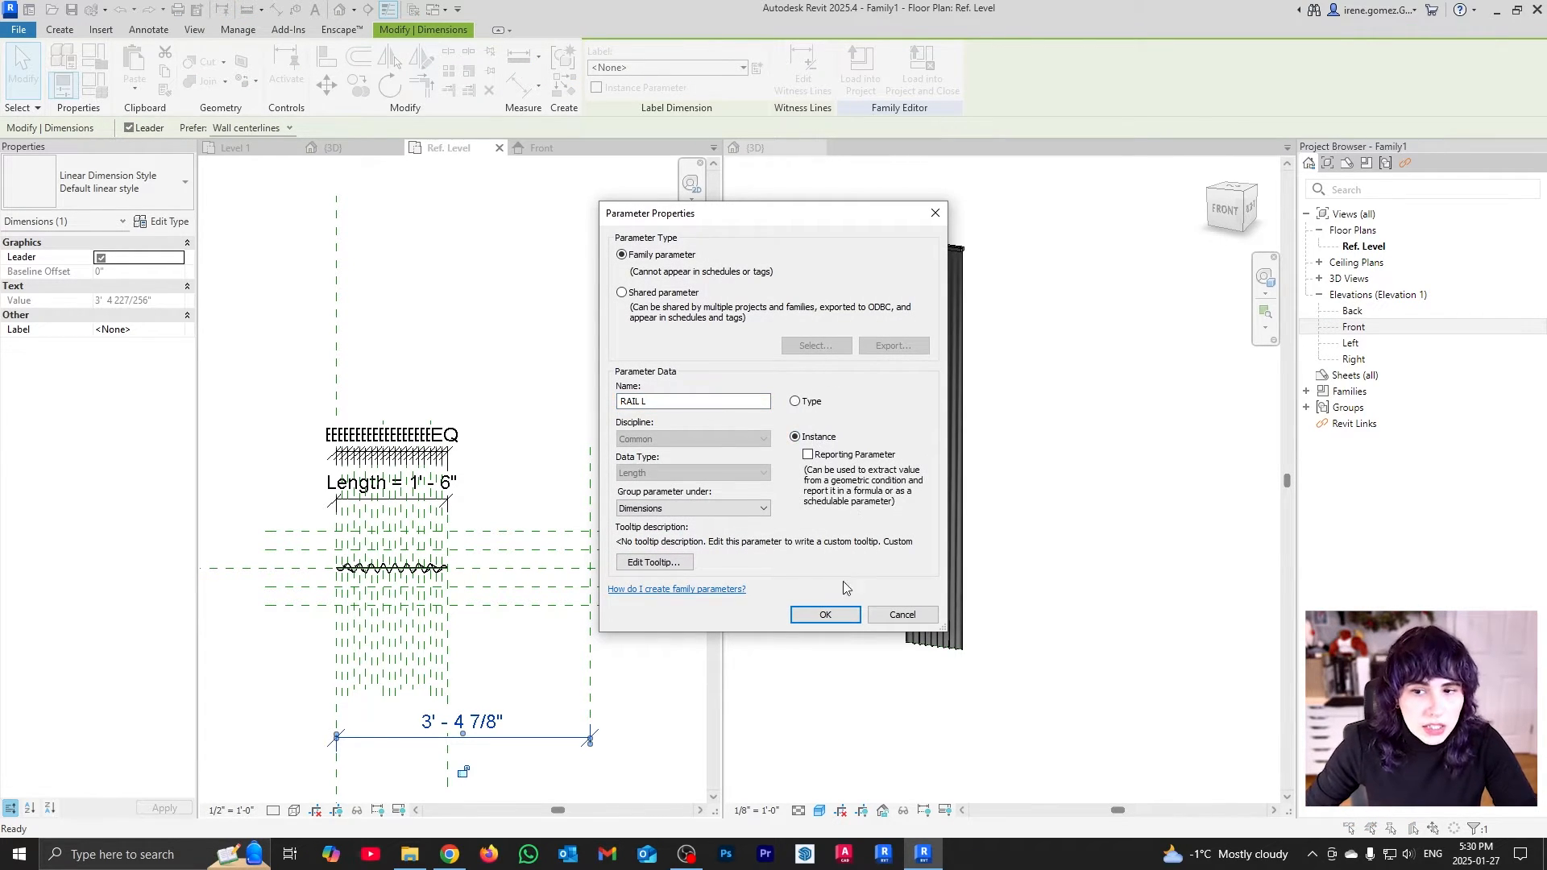
click(825, 615)
key(Escape)
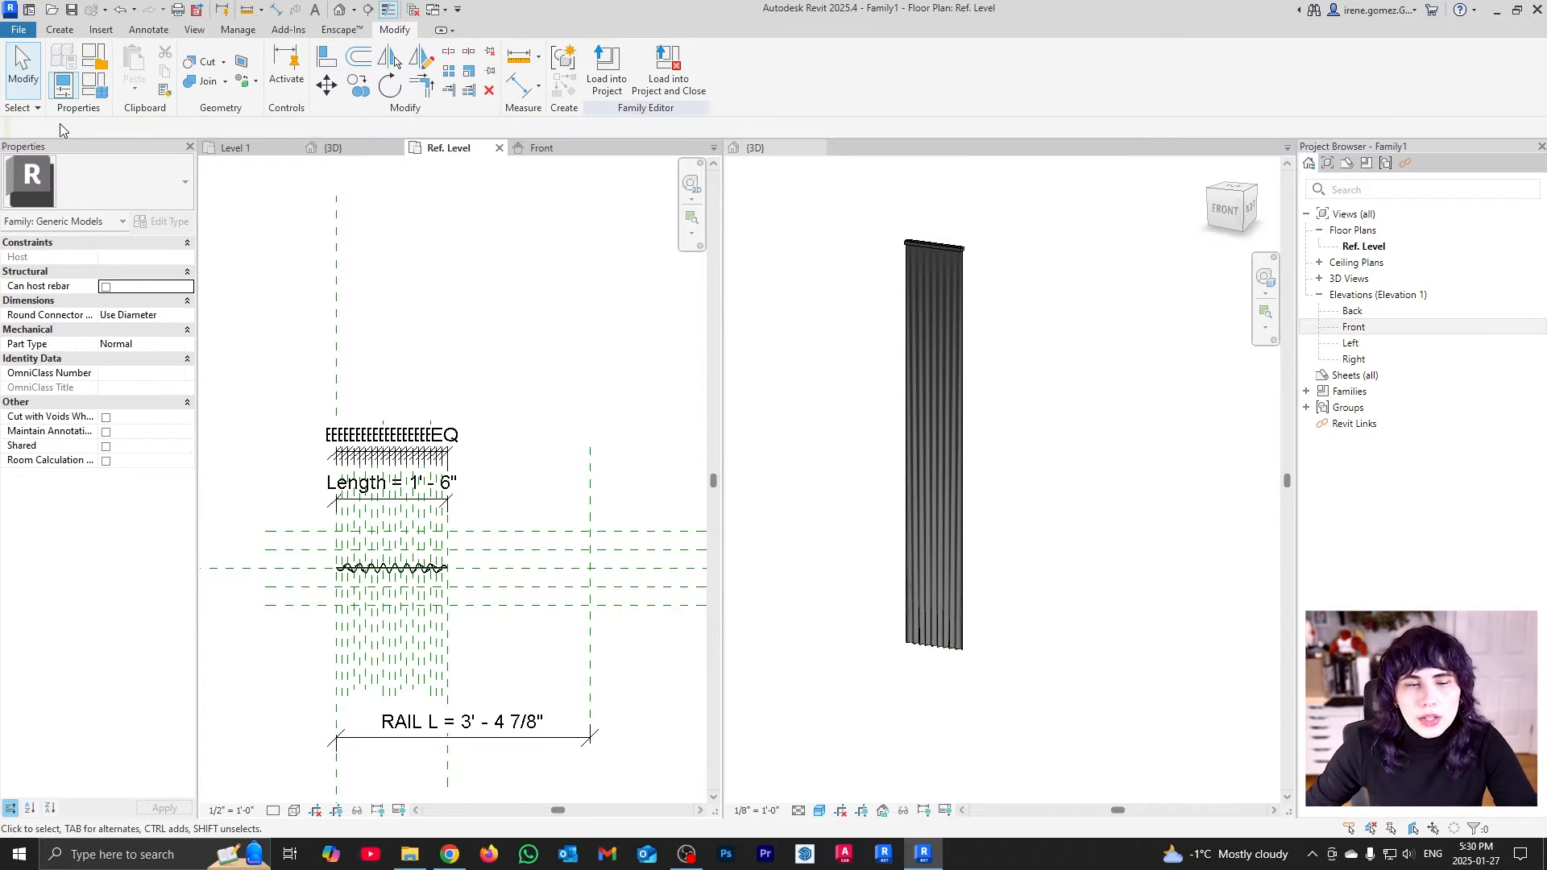
Set the RAIL L parameter to 5' 0" in Family Types and apply the change
click(105, 88)
click(802, 394)
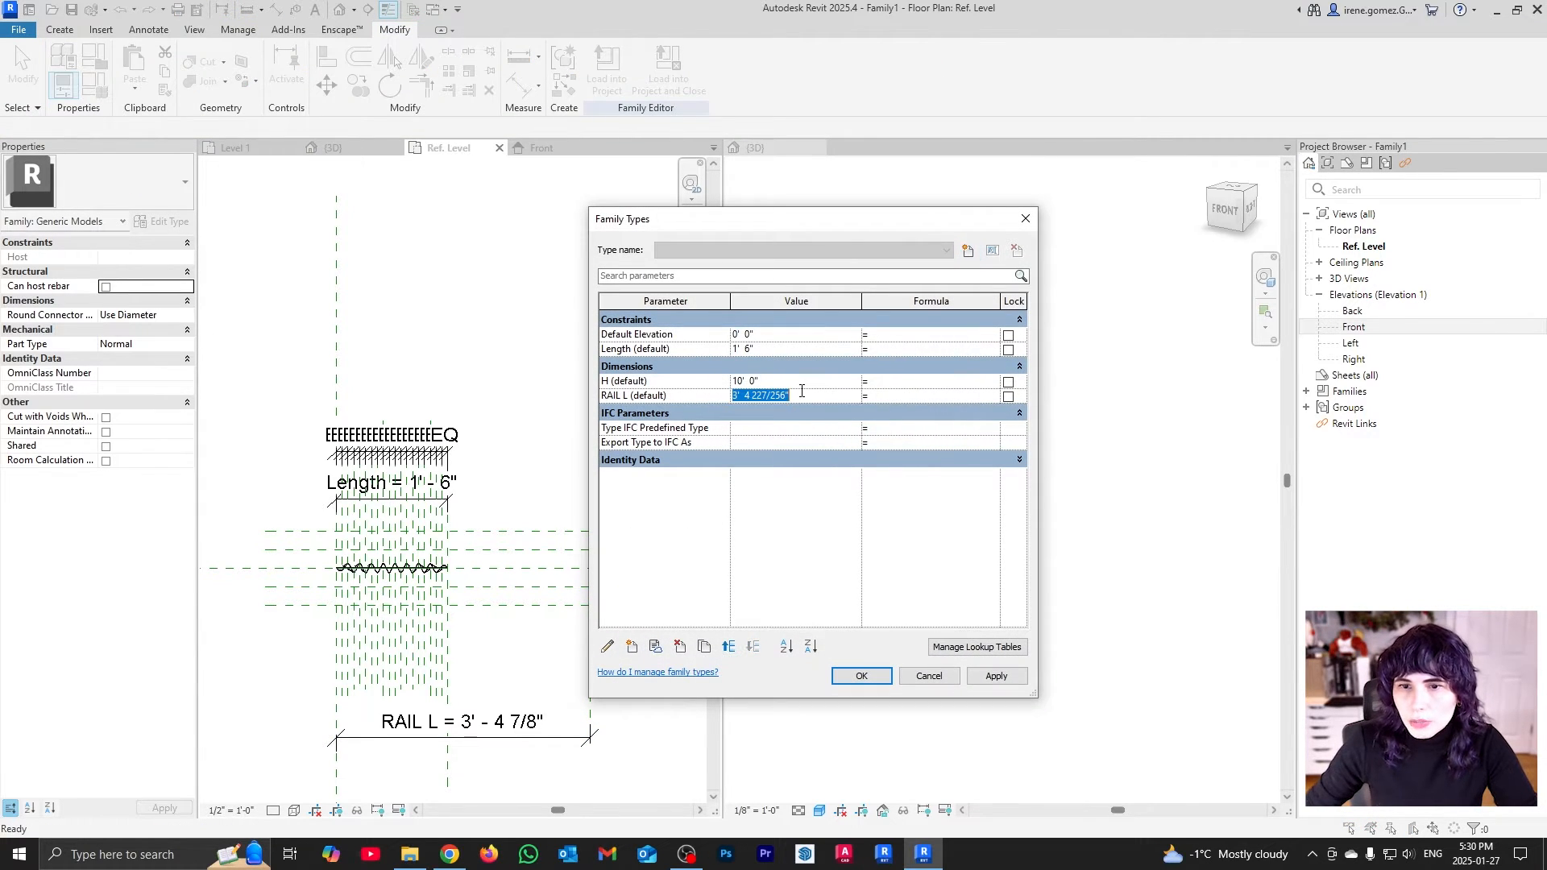
text(5)
key(Tab)
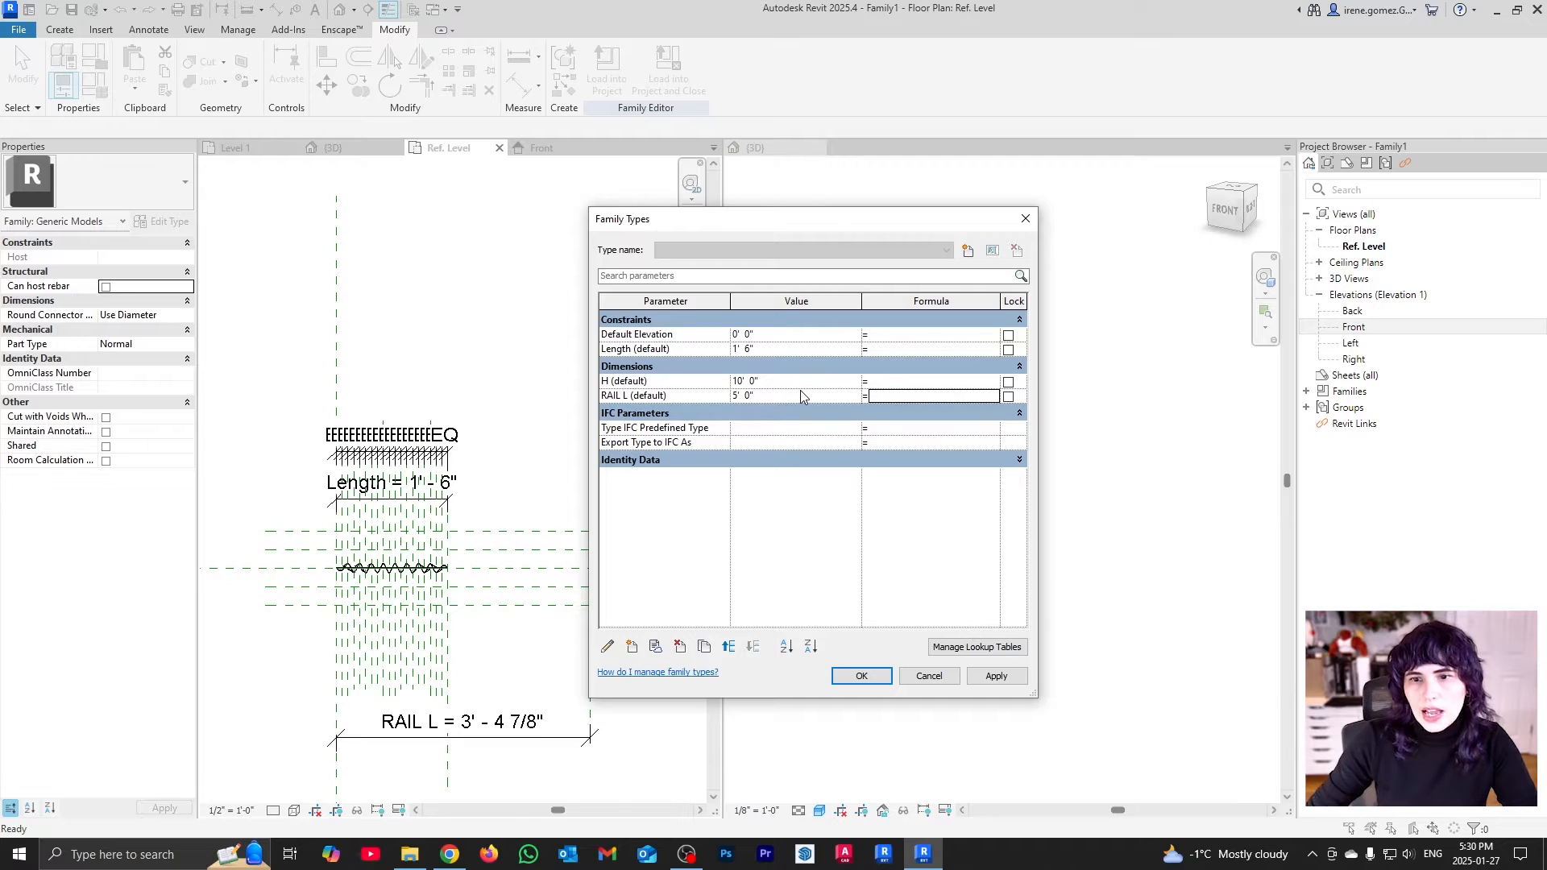
click(996, 675)
click(842, 681)
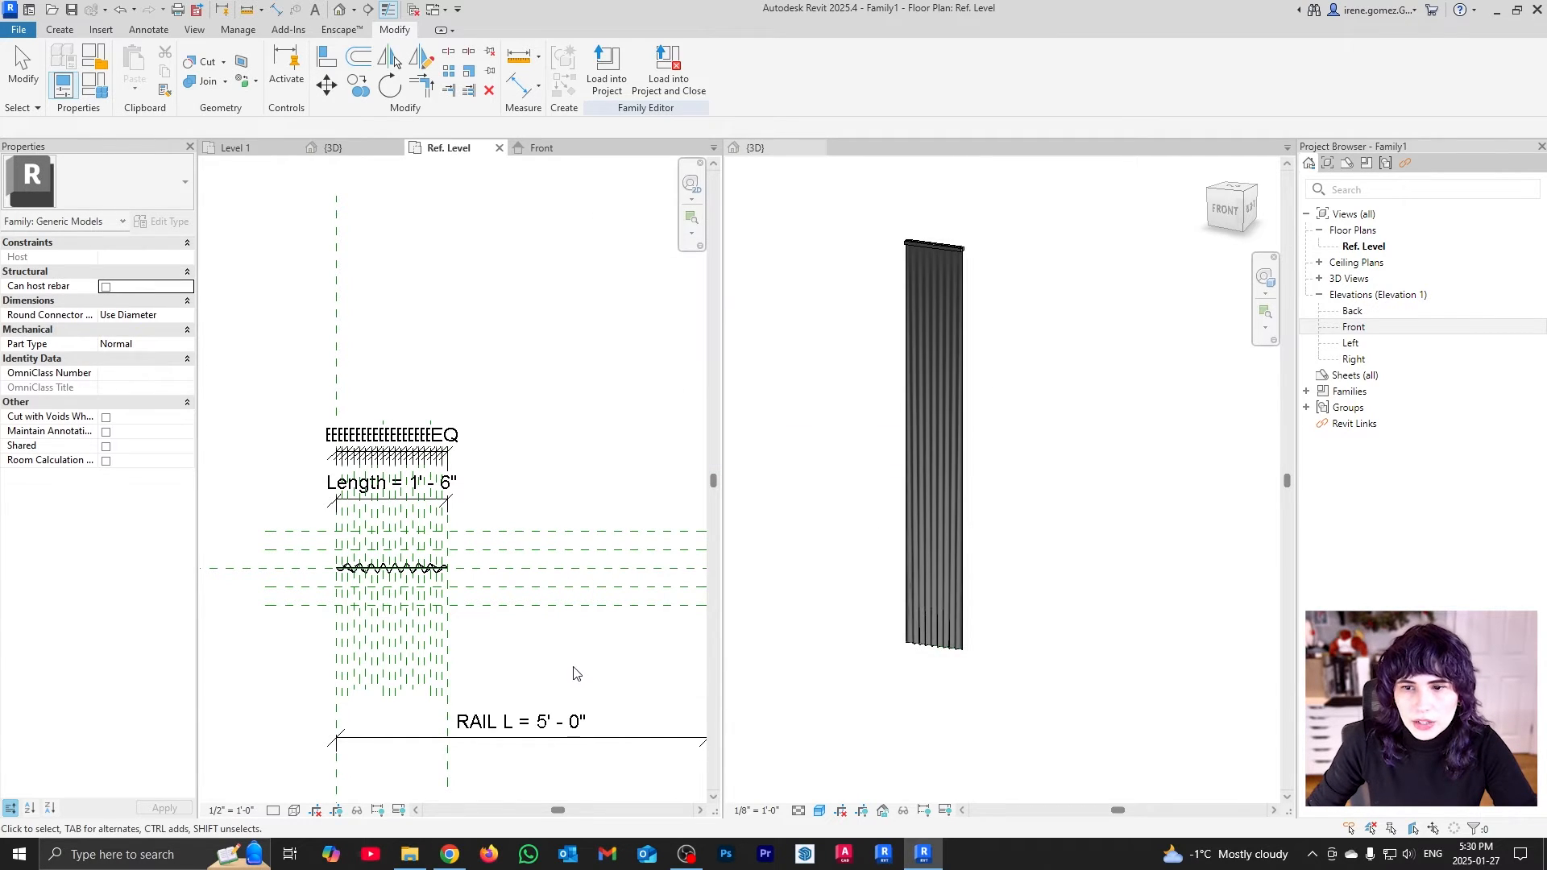
scroll(582, 628, down, 2)
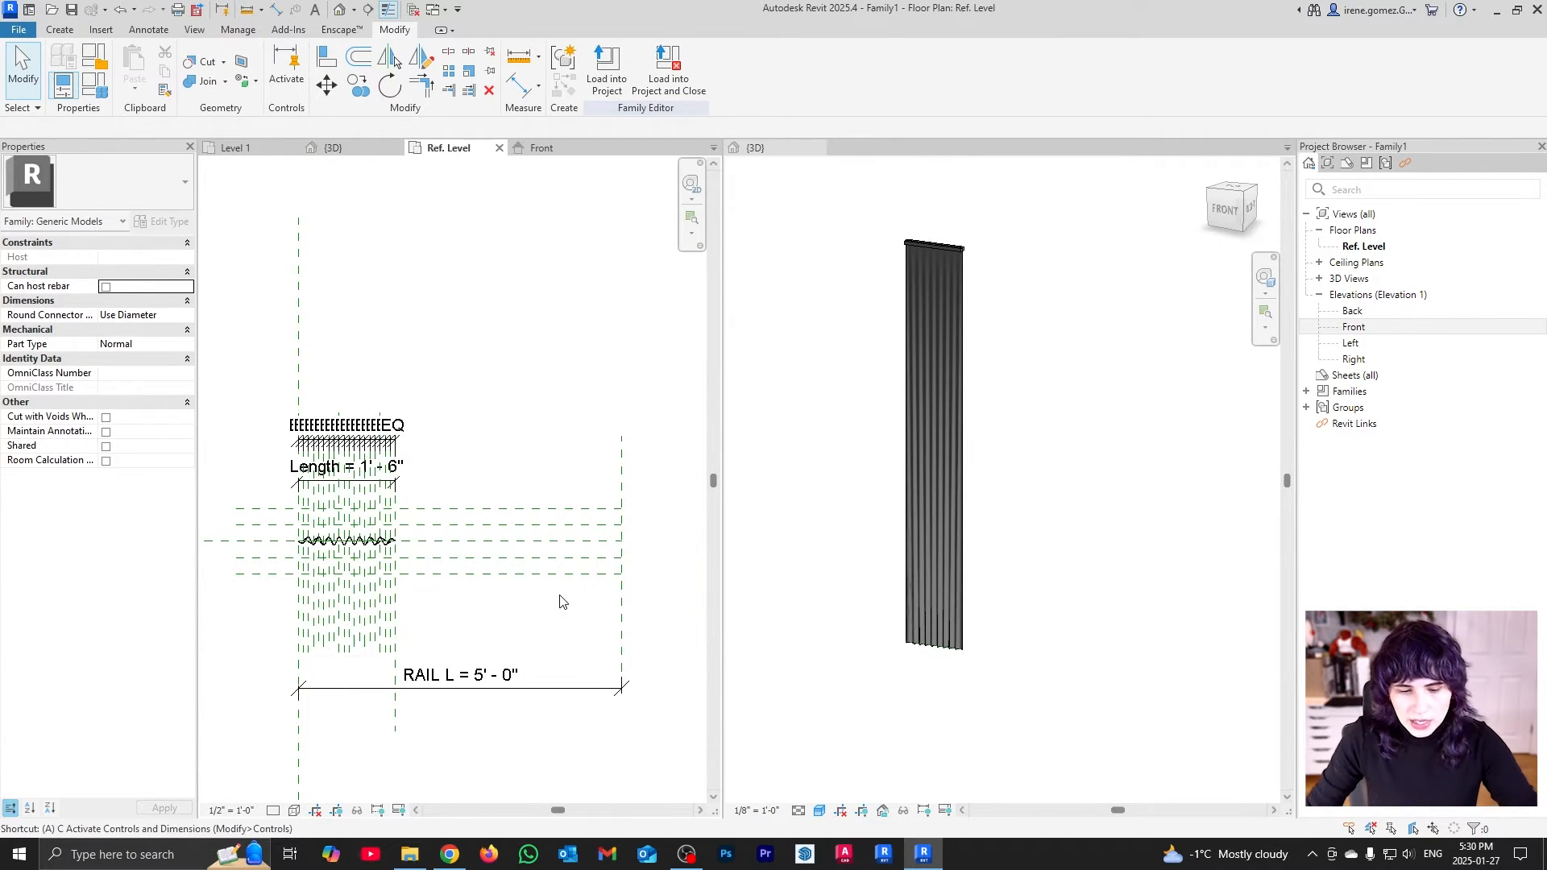
Try to align the end of the top rail with the outer reference plane in the Front elevation
key(a)
key(l)
scroll(415, 552, up, 5)
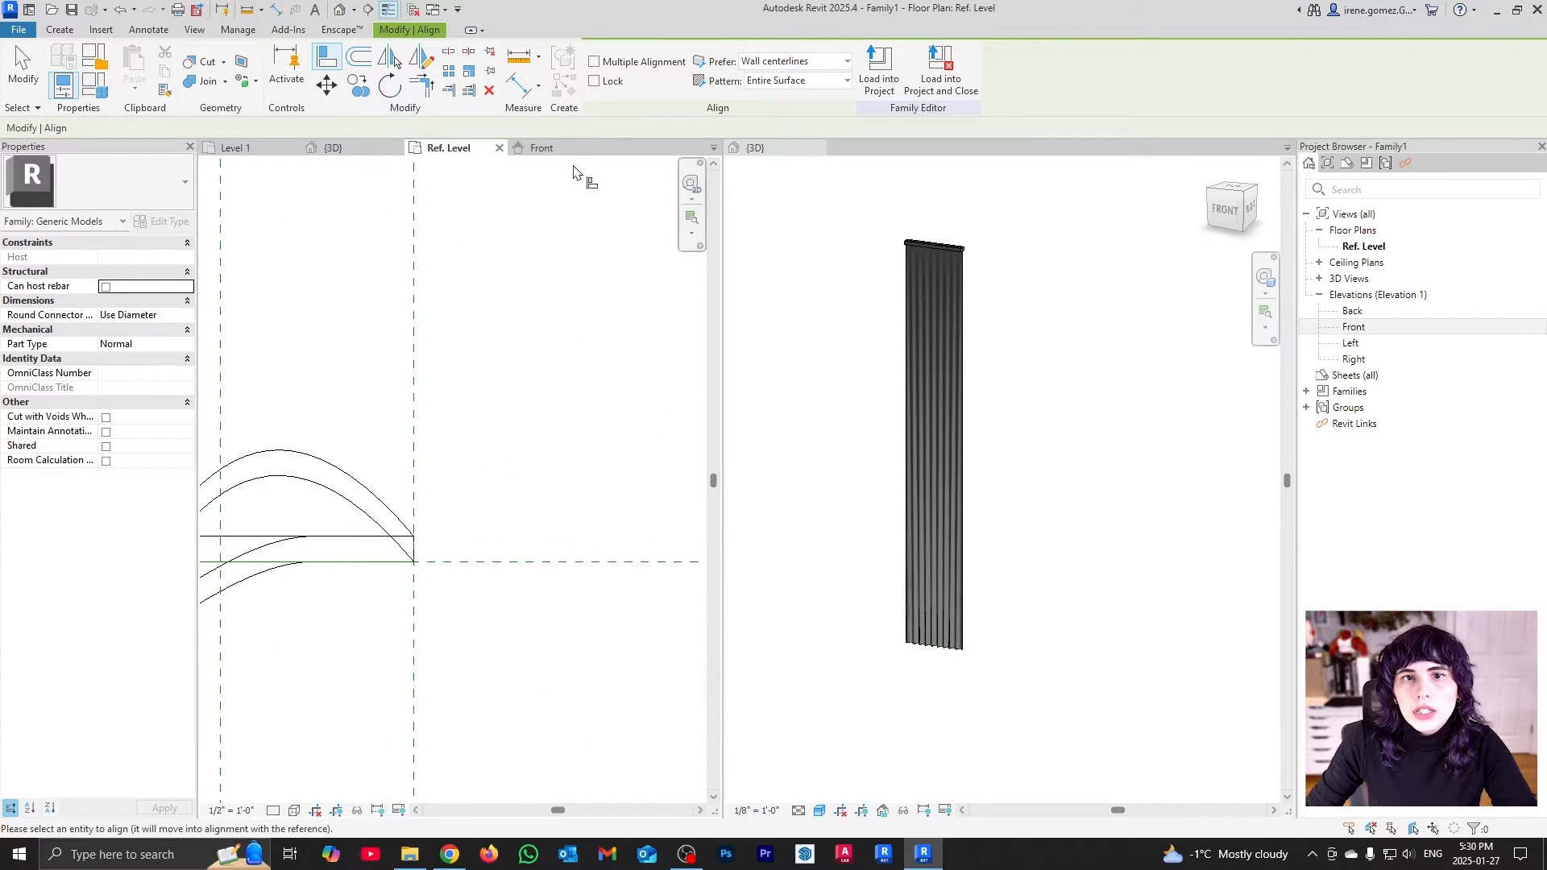
click(546, 148)
scroll(421, 446, down, 4)
scroll(580, 484, up, 4)
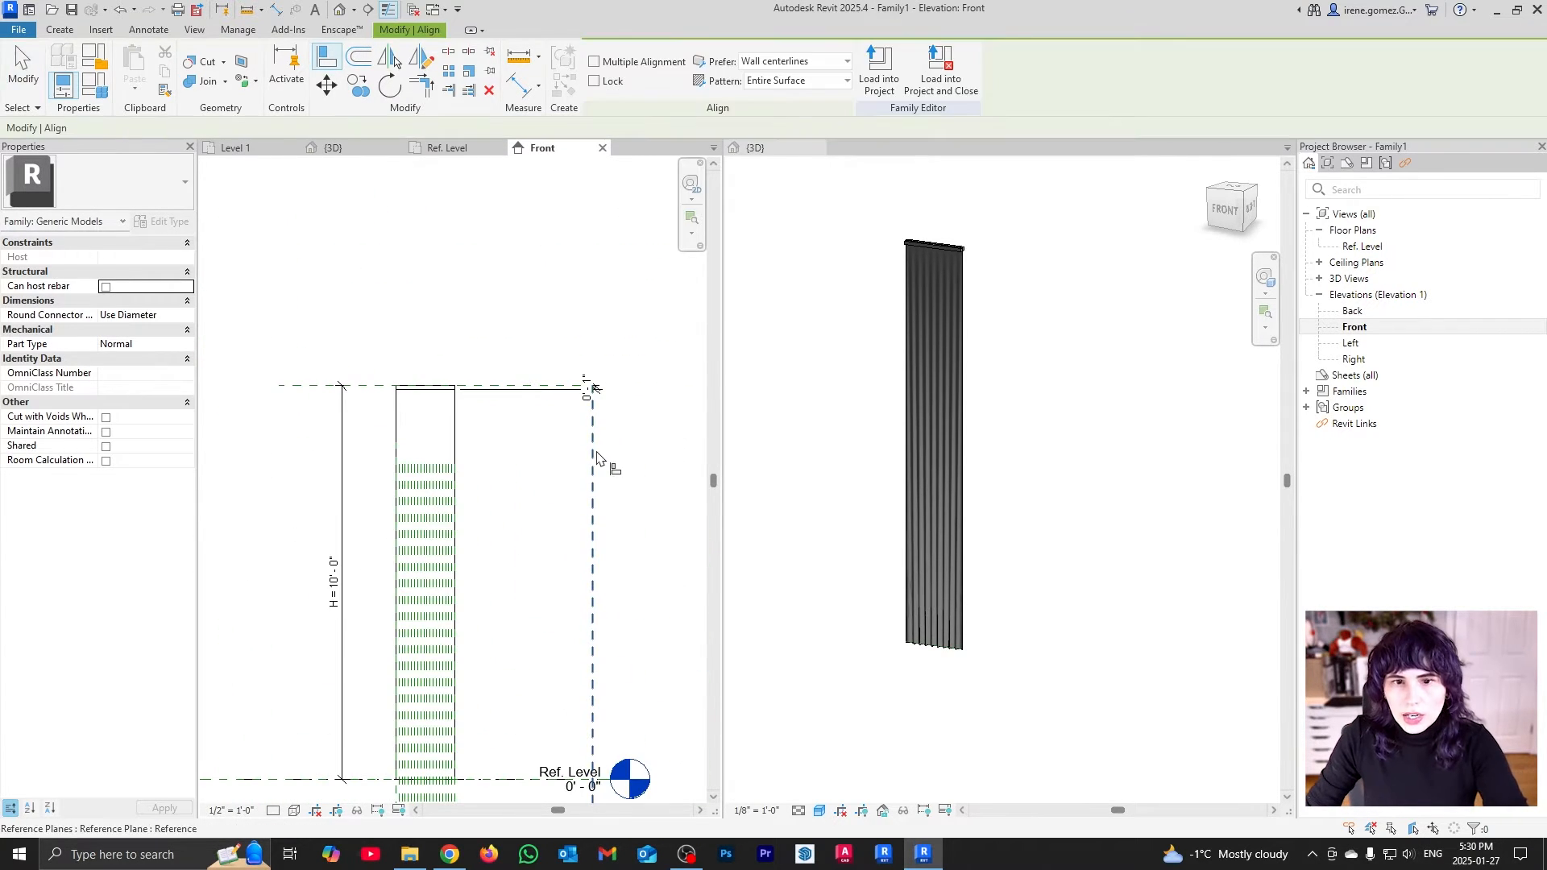
scroll(451, 388, up, 5)
click(469, 392)
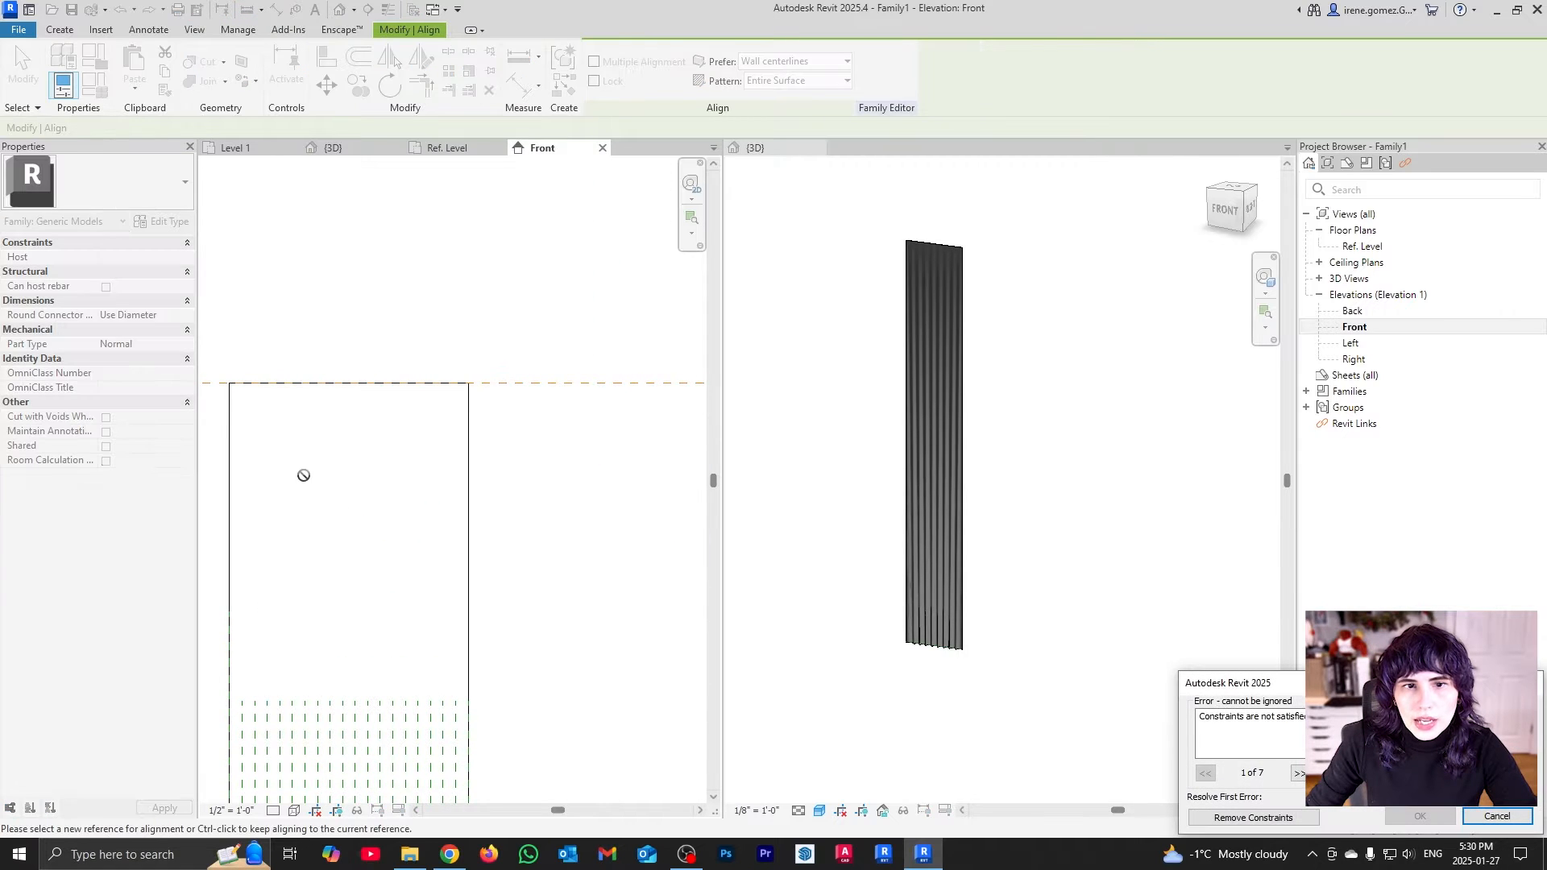
scroll(298, 460, down, 2)
click(1488, 816)
key(Escape)
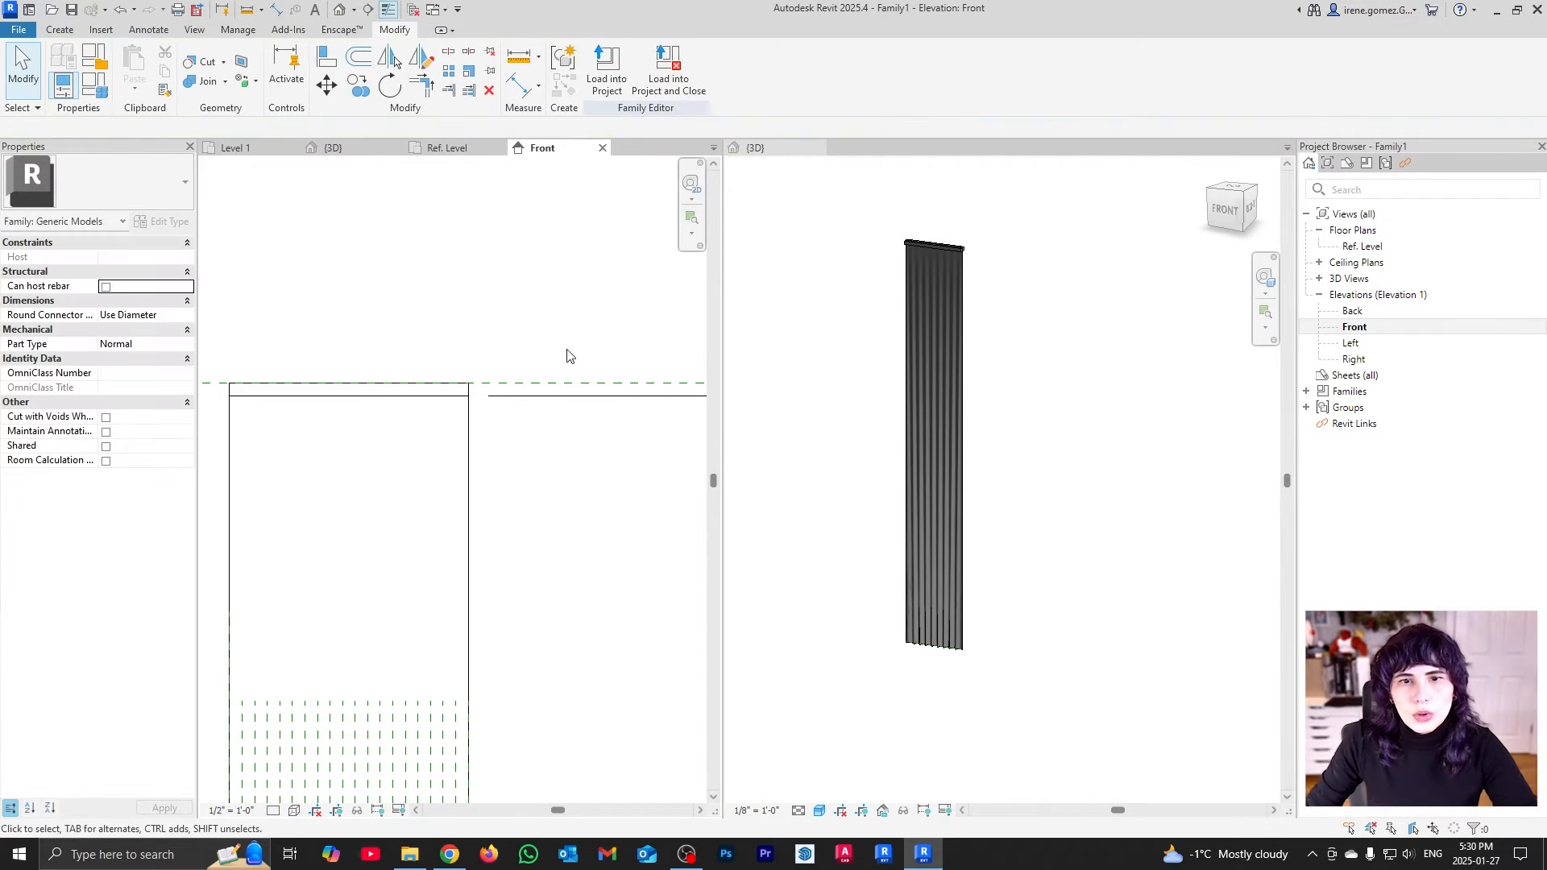
Open the top rail extrusion's sketch for editing in the Ref. Level floor plan
click(427, 153)
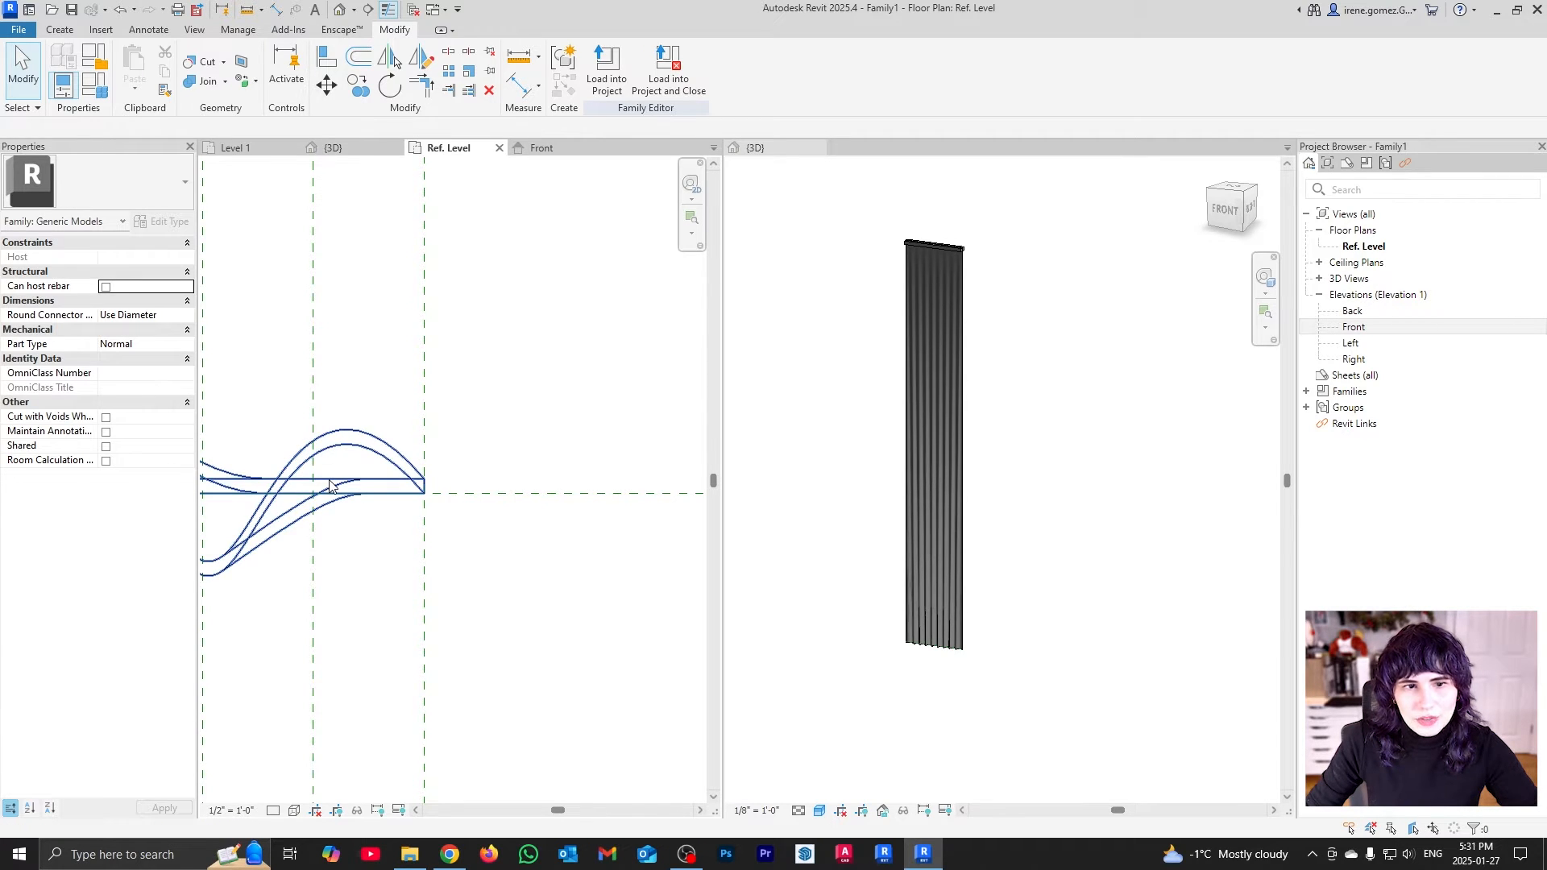
click(539, 150)
double_click(438, 393)
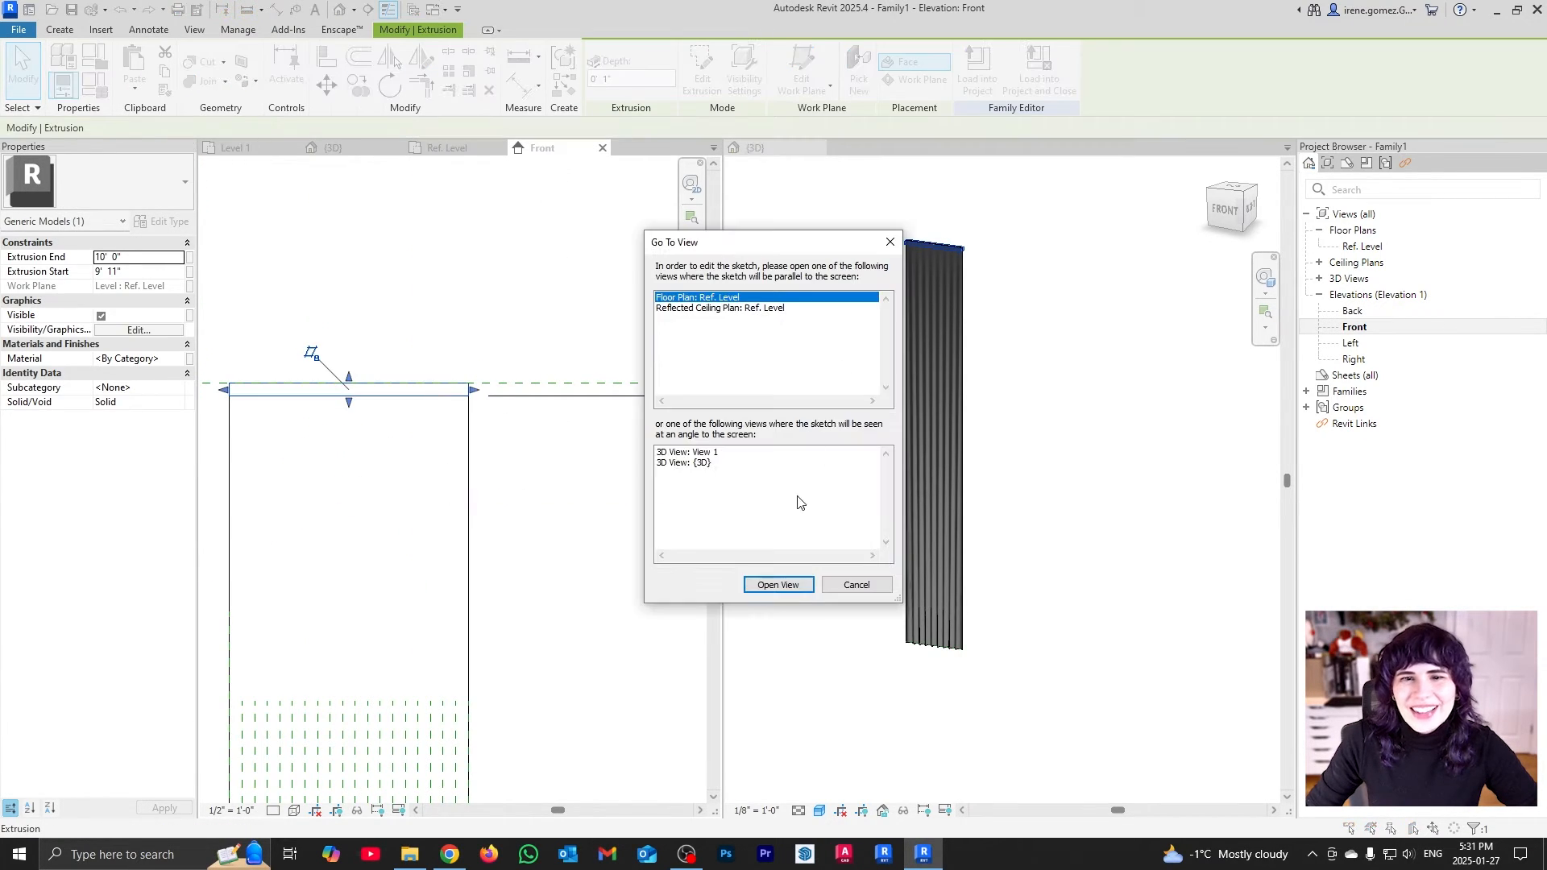
click(789, 586)
Align the rail sketch's right edge to the RAIL L reference plane, removing the conflicting constraints, lock it, and finish the sketch
key(a)
key(l)
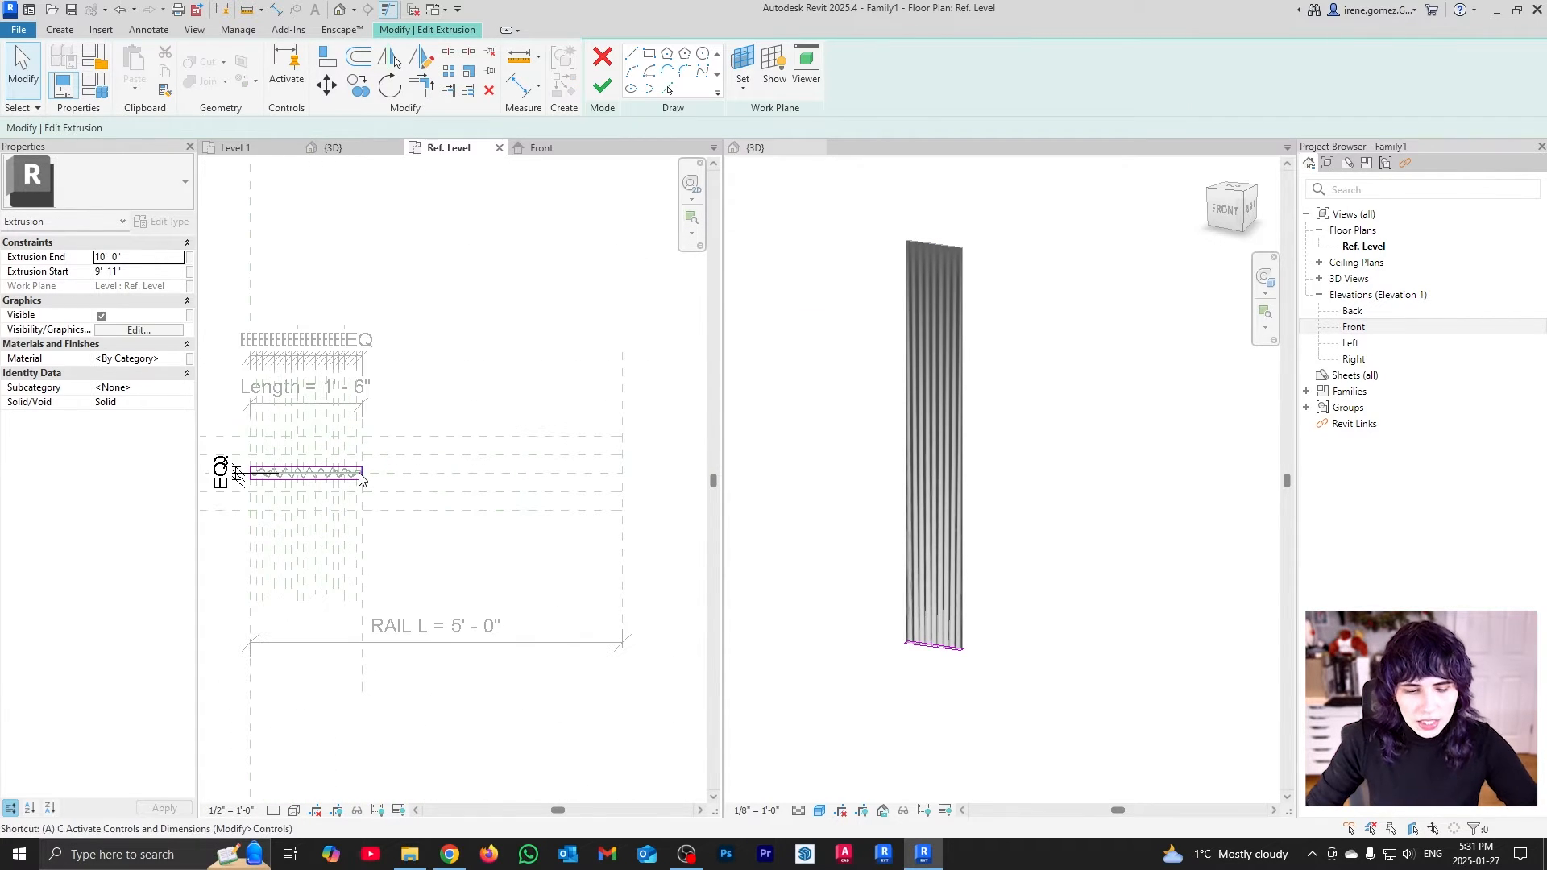
click(623, 573)
scroll(365, 477, up, 5)
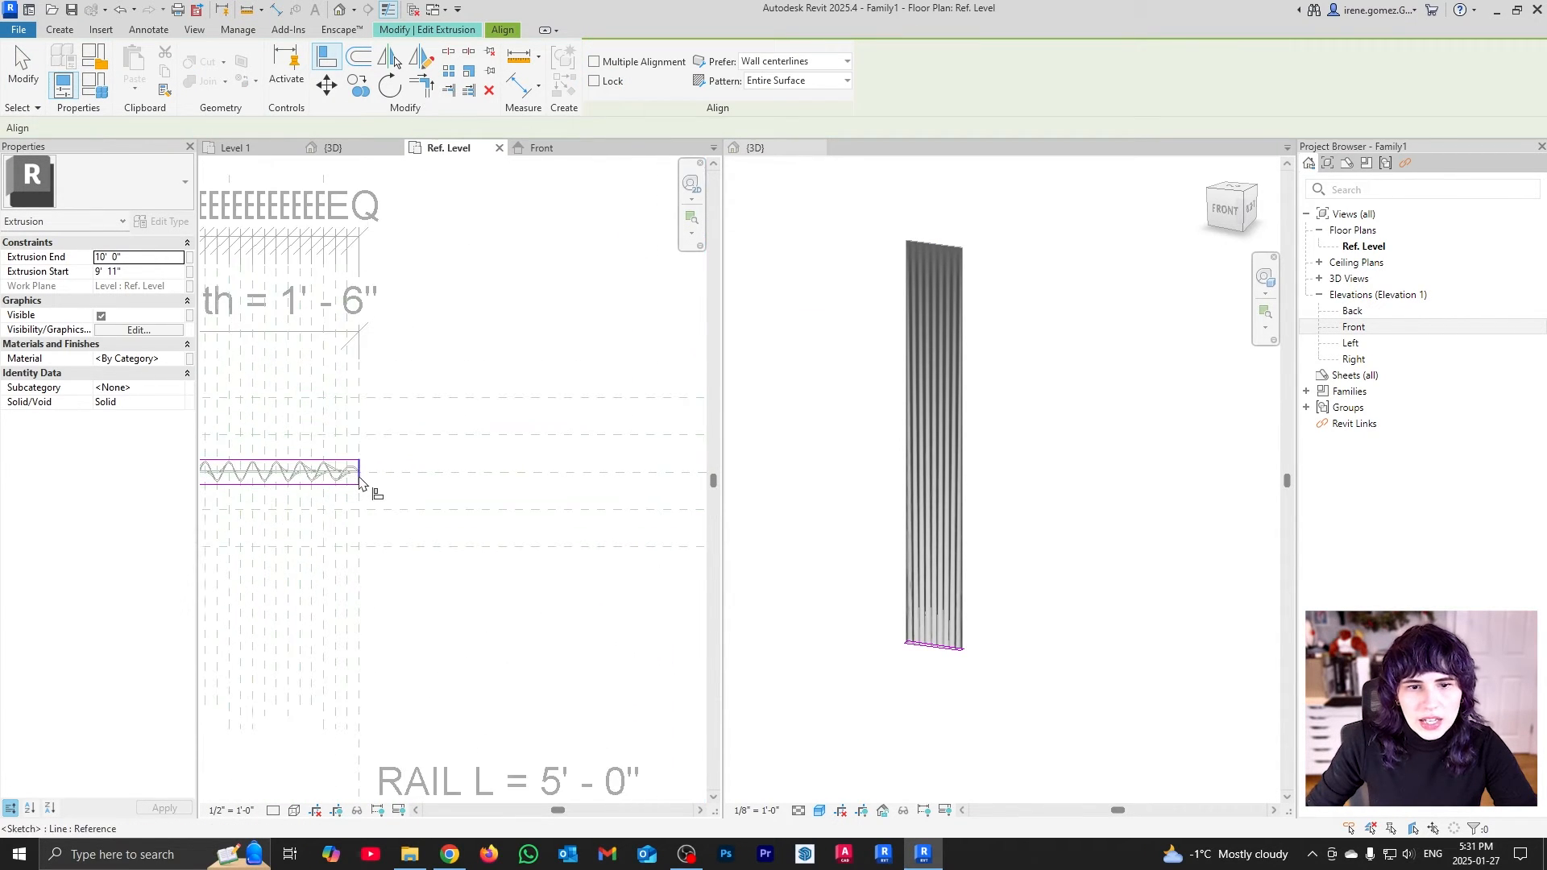
click(360, 476)
scroll(330, 512, down, 4)
click(1254, 818)
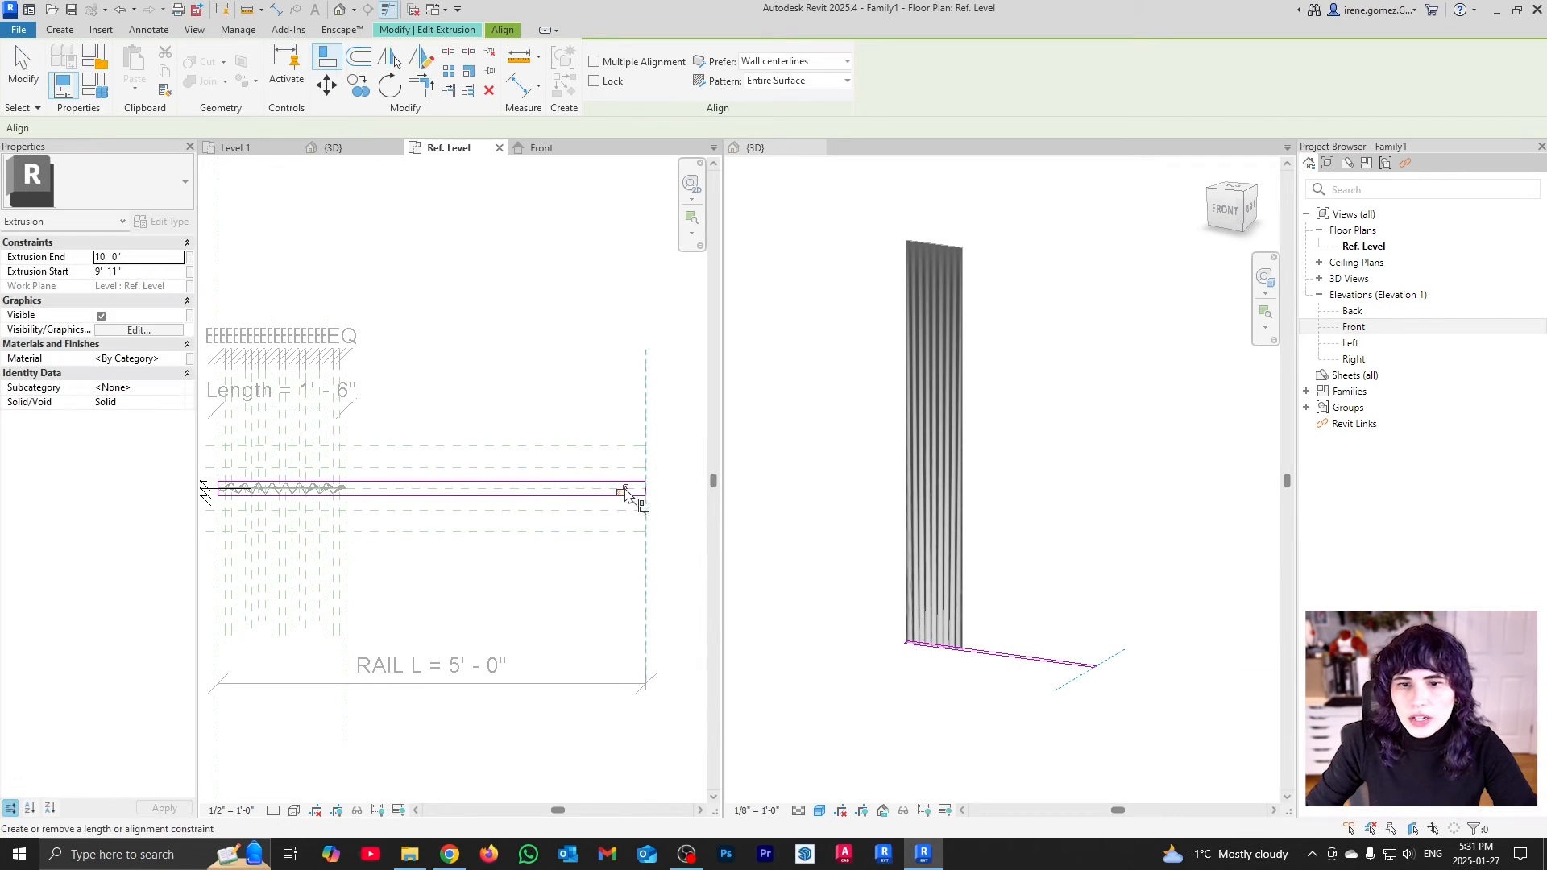
click(624, 491)
key(Escape)
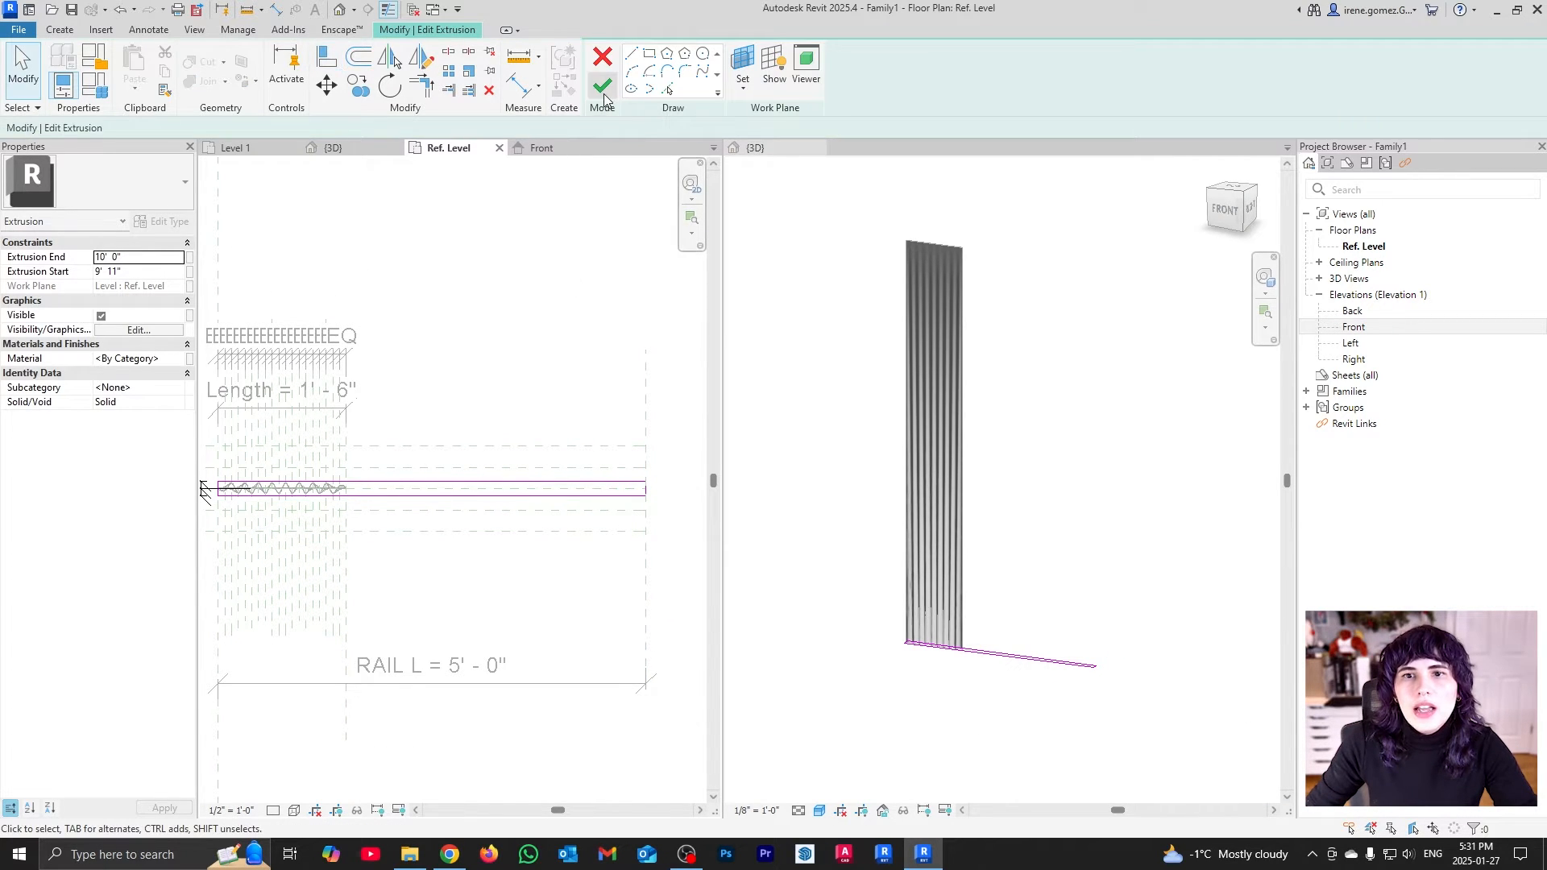
click(604, 81)
click(973, 707)
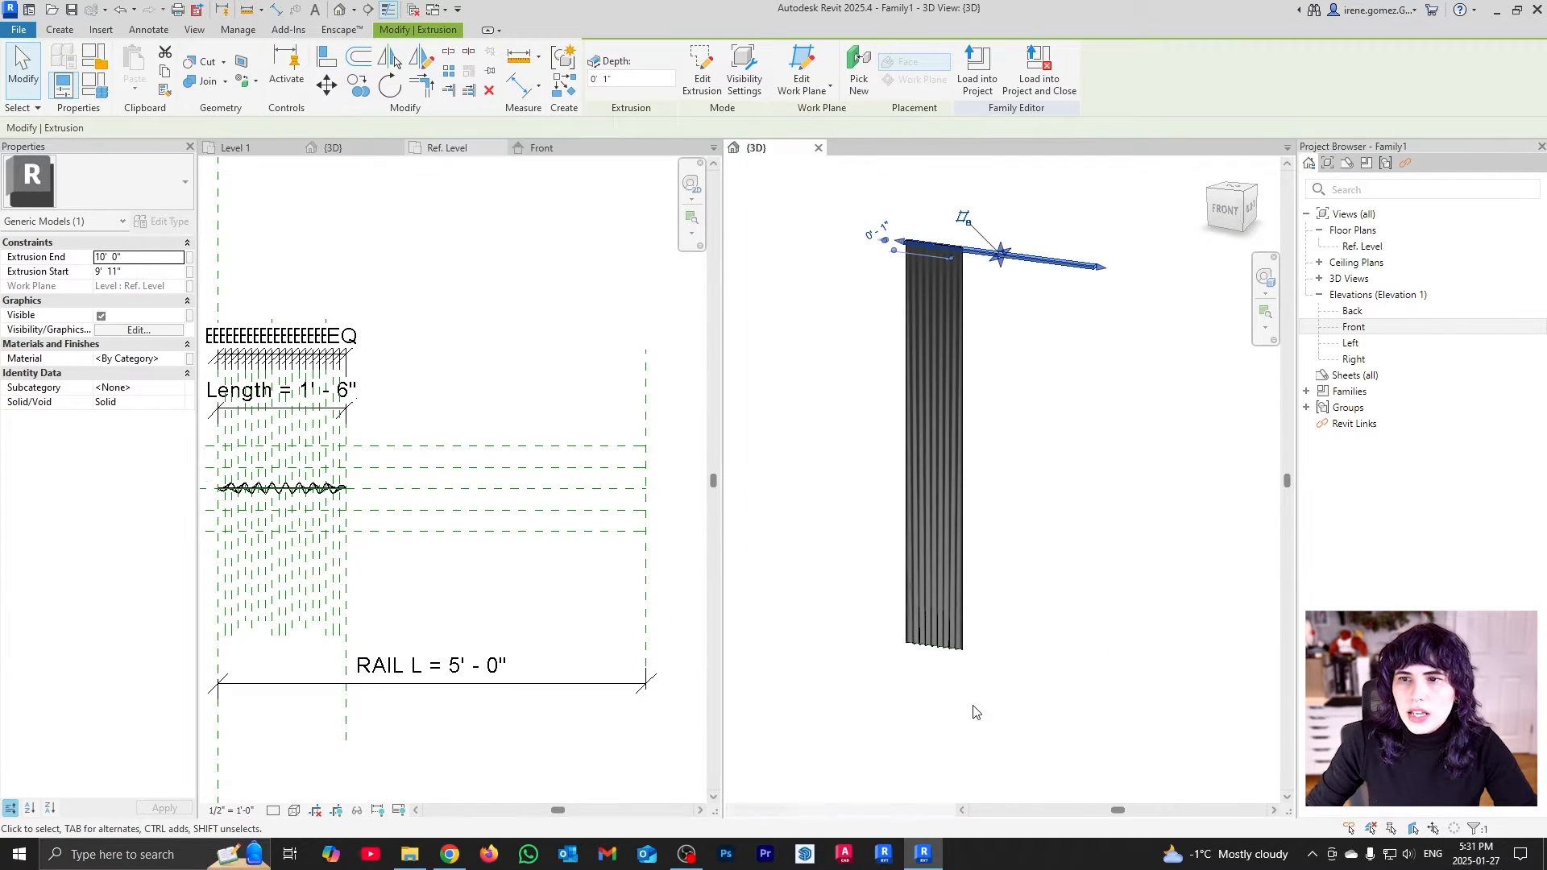
click(1079, 446)
scroll(899, 453, down, 1)
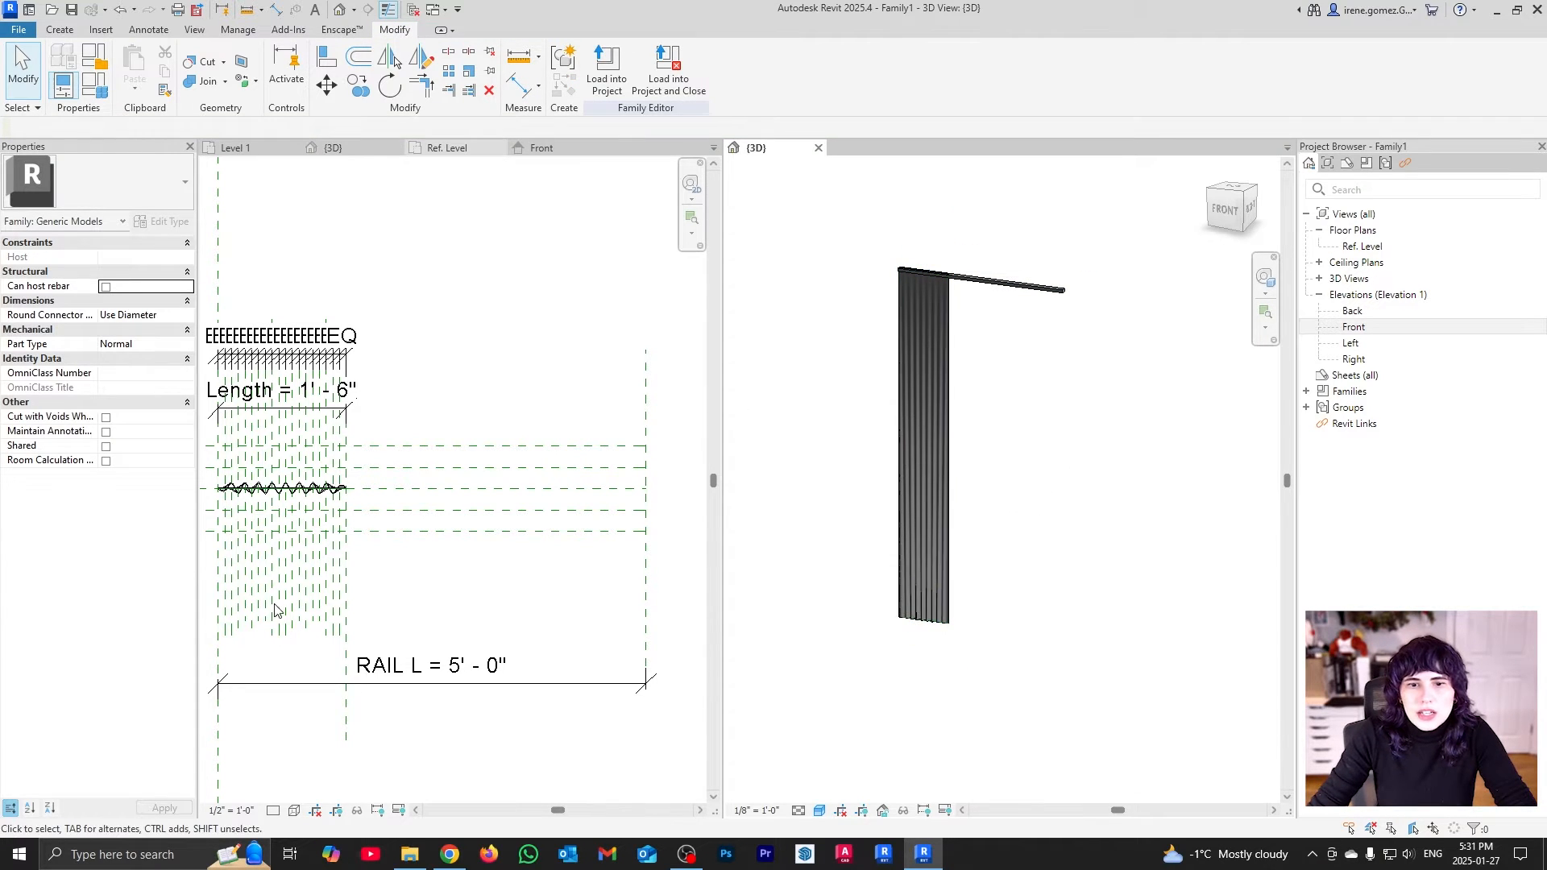
Flex the curtain by moving the Right reference plane out to the rail's end, then in to a length of 0' 10"
click(346, 723)
click(346, 729)
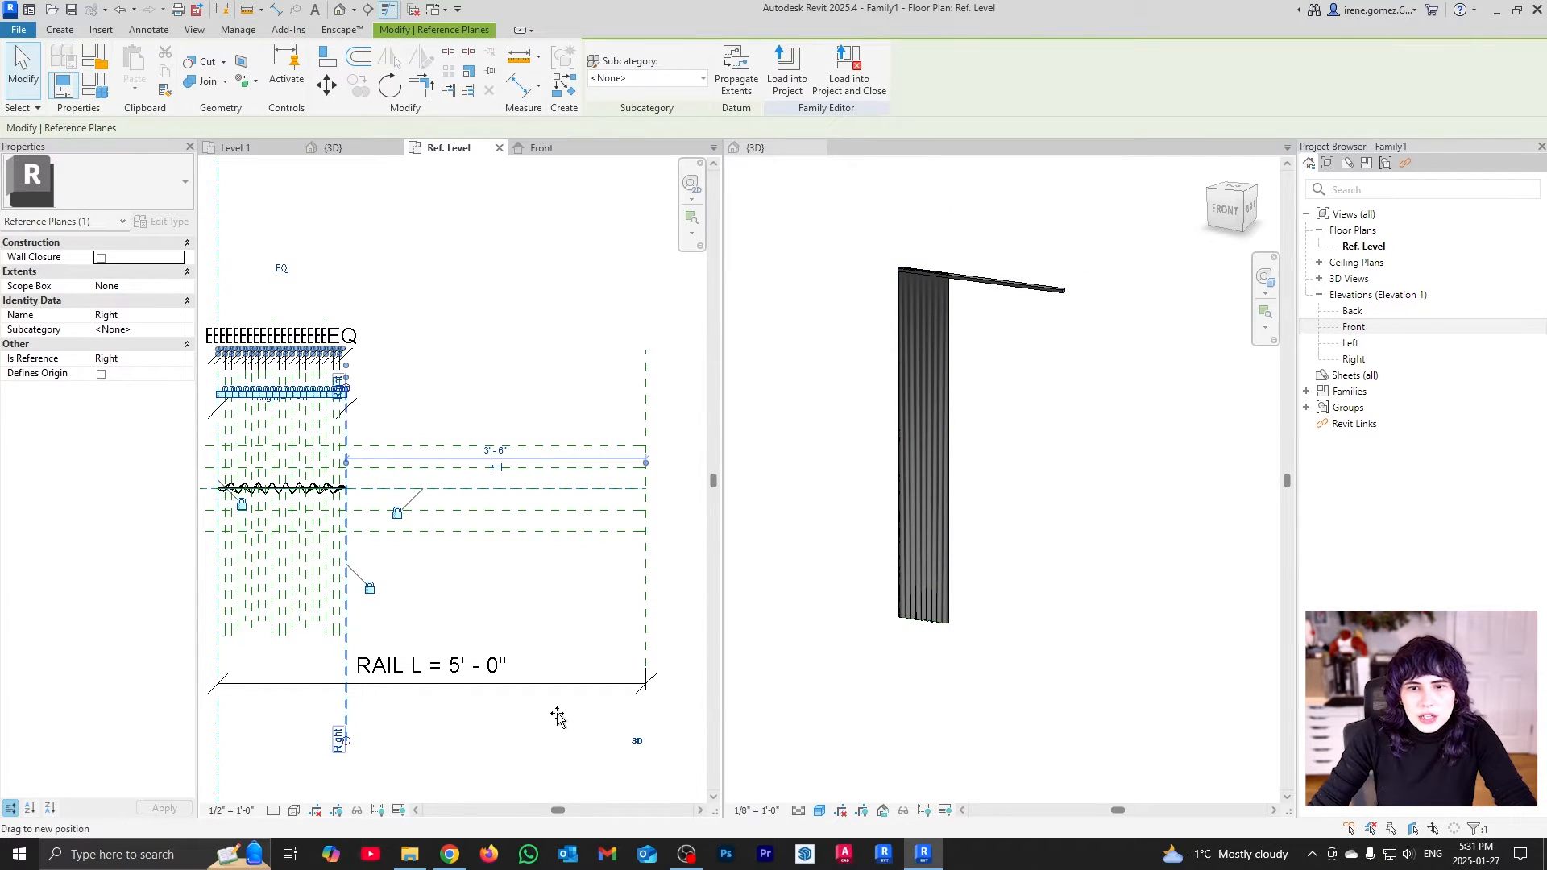
drag(645, 723, 651, 714)
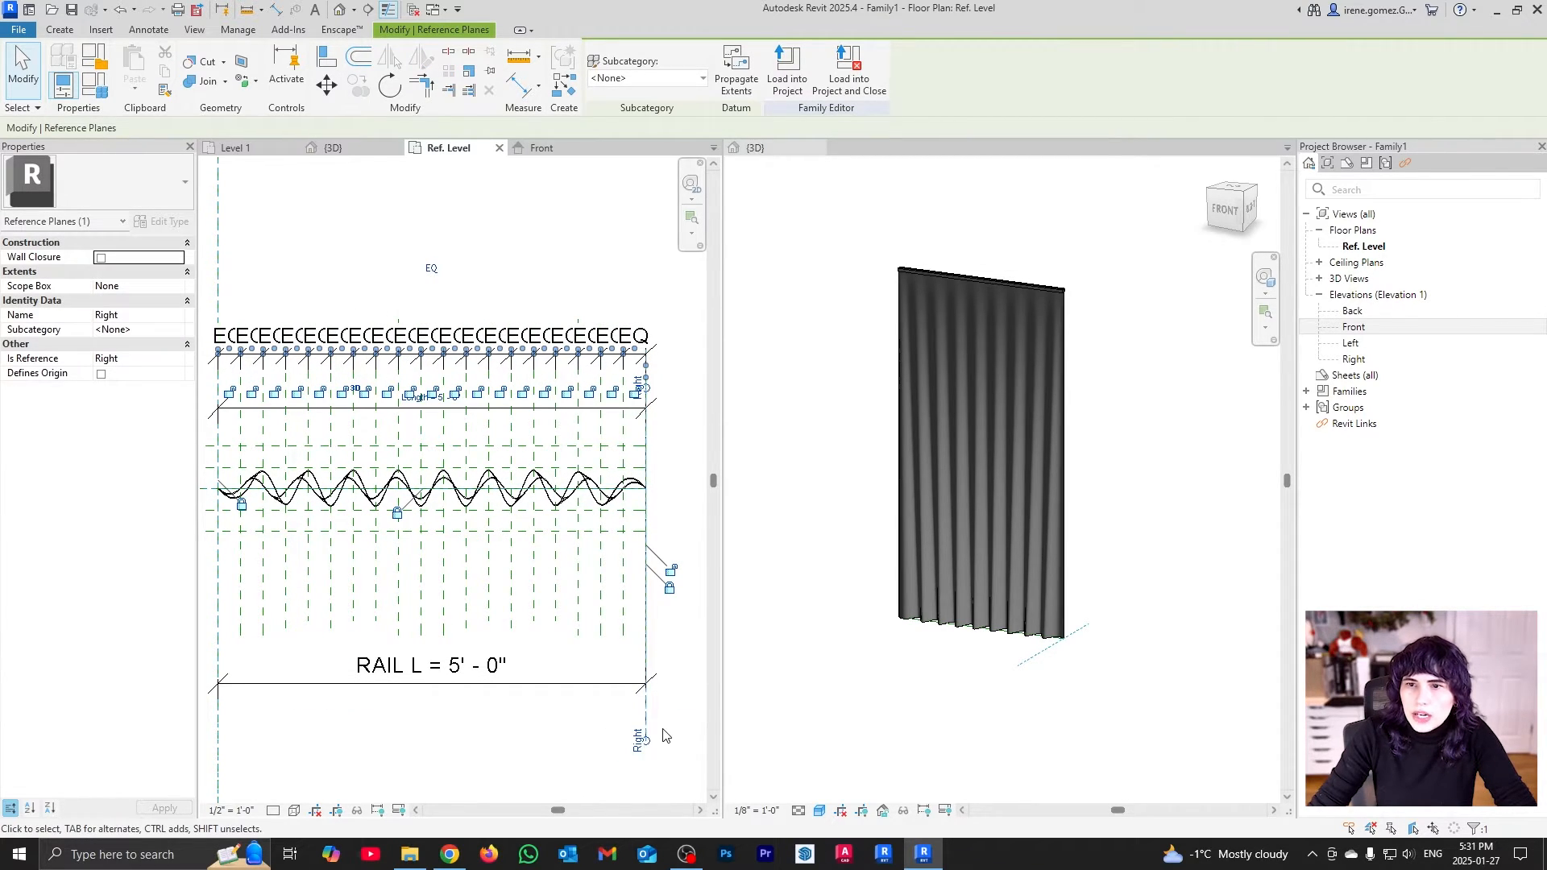
drag(447, 720, 291, 711)
click(421, 745)
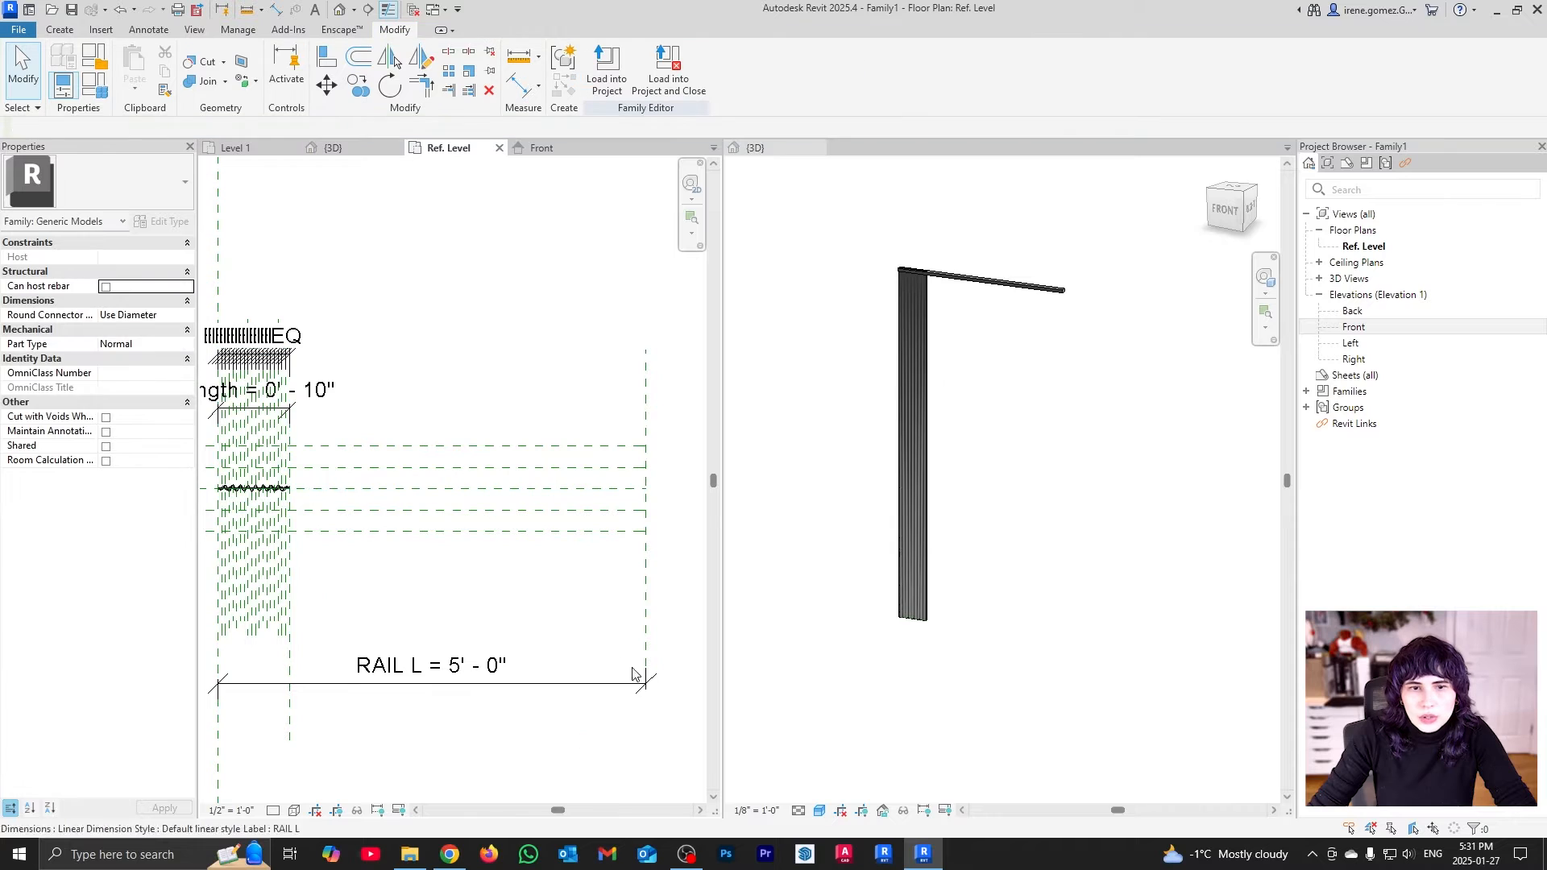
Inspect the compressed waves in plan, and move the Right reference plane outward so the curtain covers about three quarters of the rail
middle_drag(339, 489, 443, 504)
scroll(385, 507, up, 6)
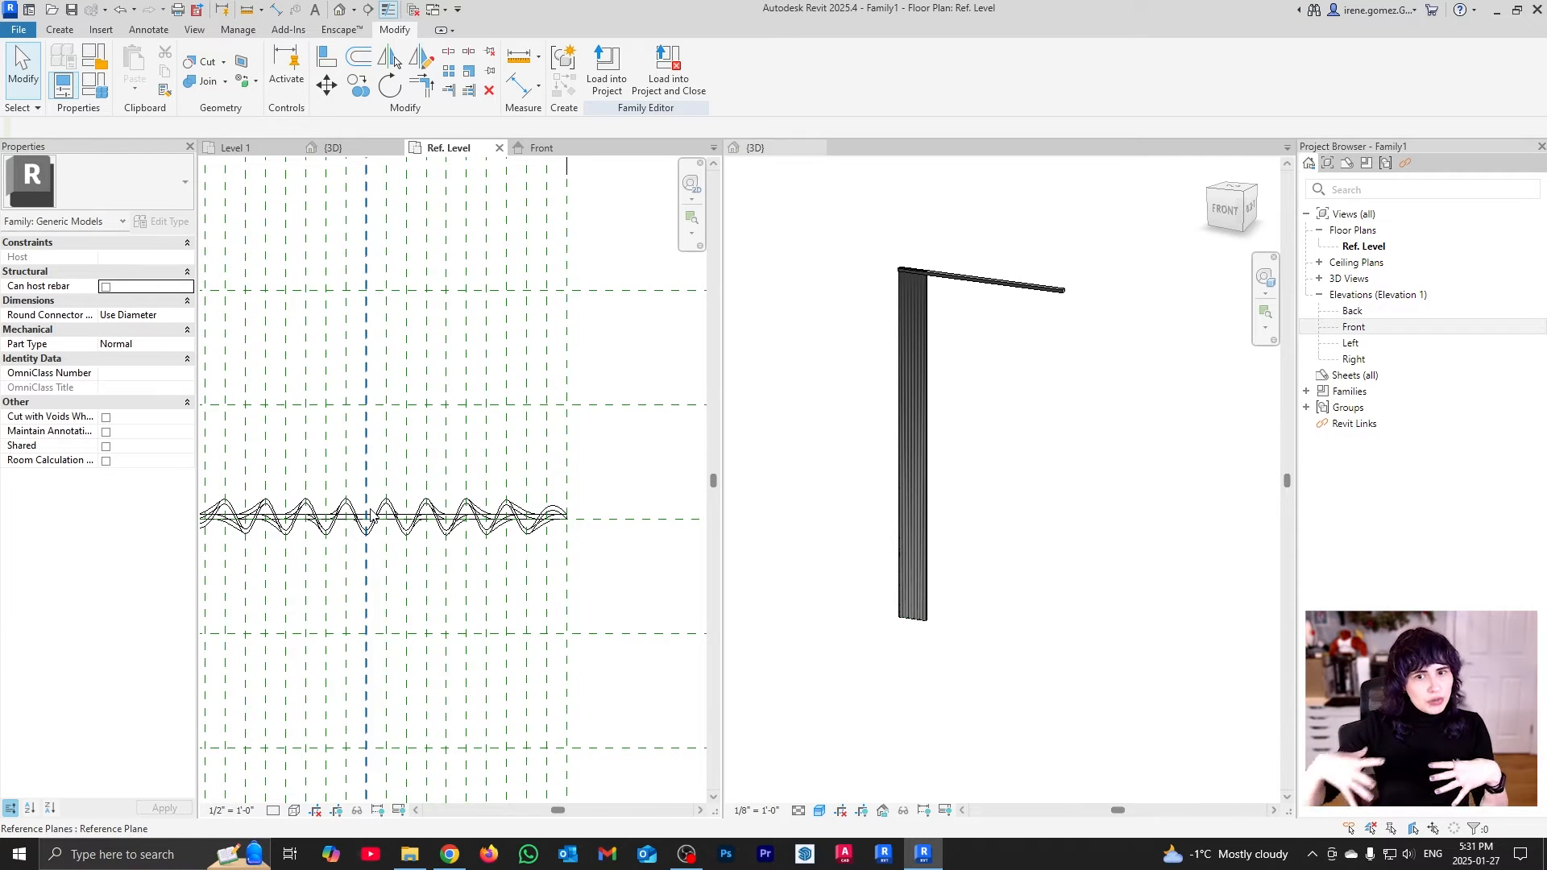
scroll(413, 505, down, 5)
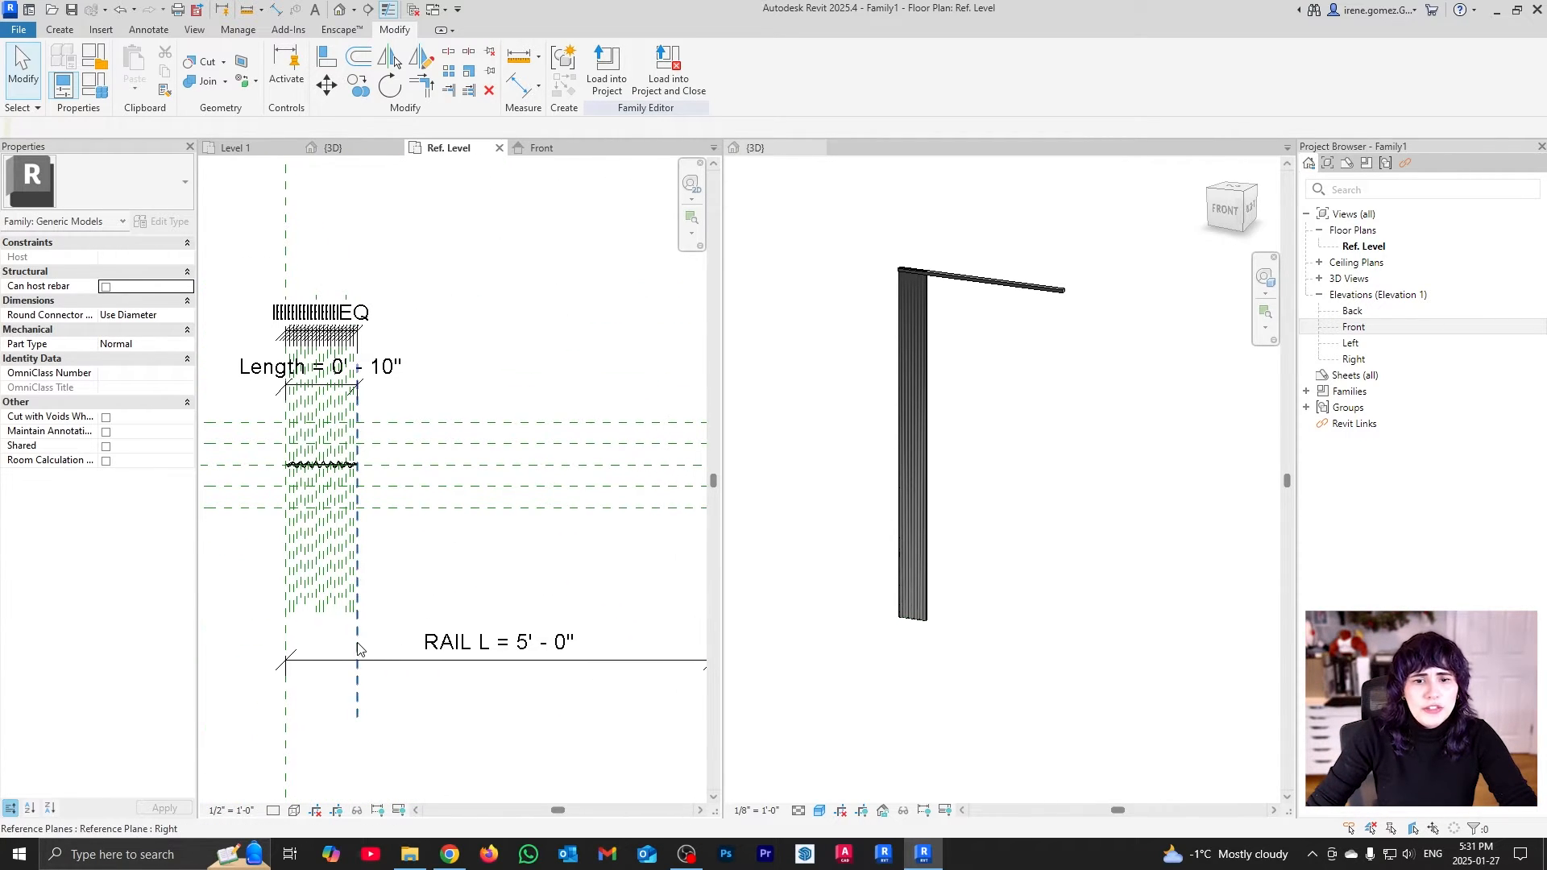
click(362, 642)
drag(364, 642, 596, 625)
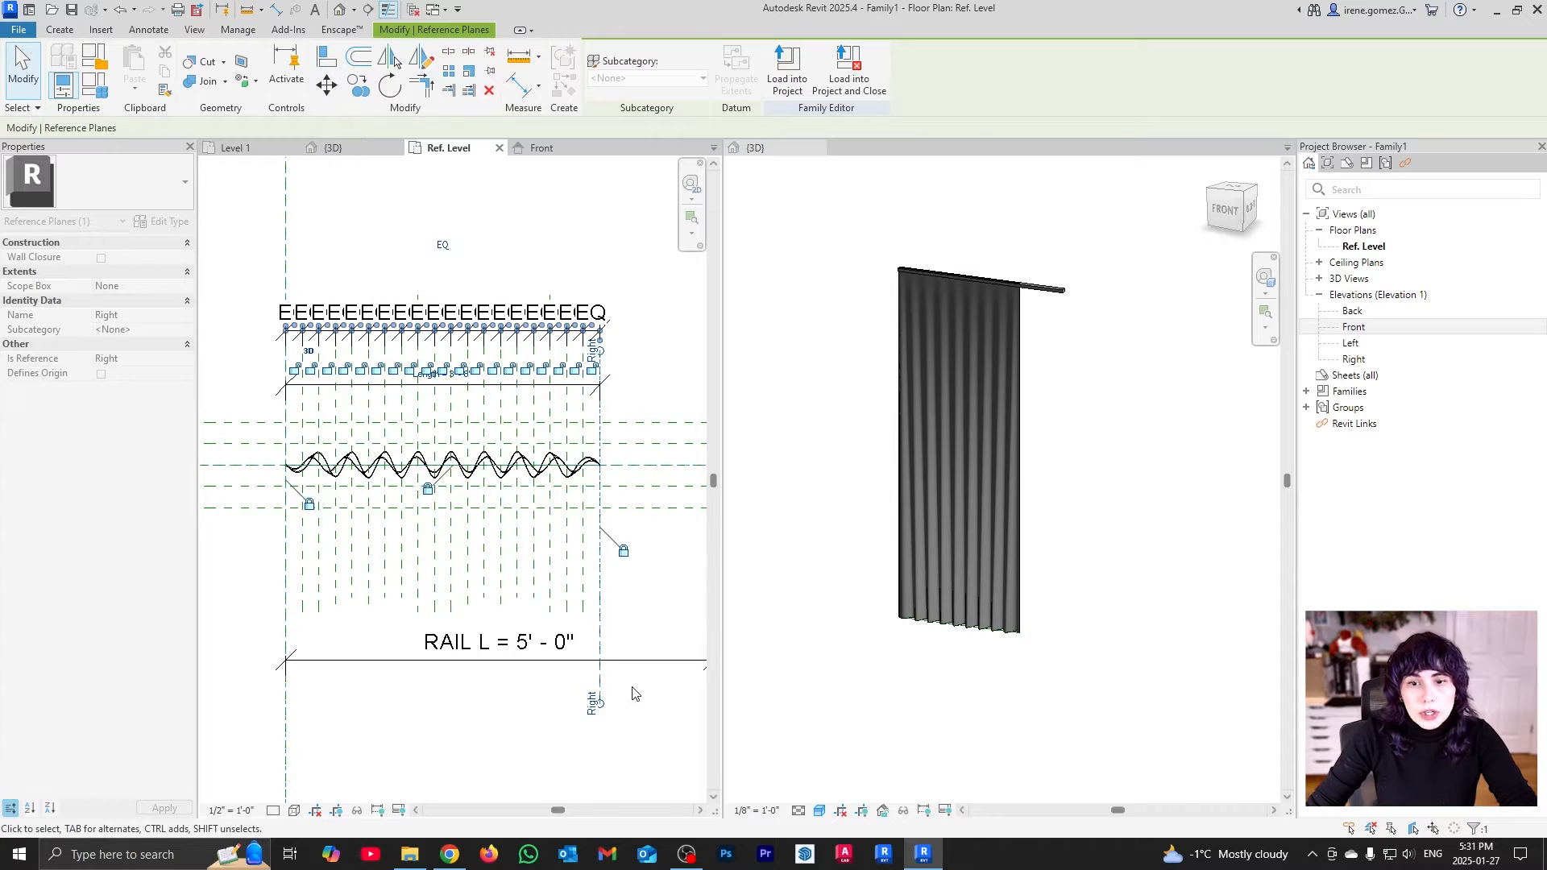
scroll(542, 617, down, 2)
middle_drag(564, 619, 586, 642)
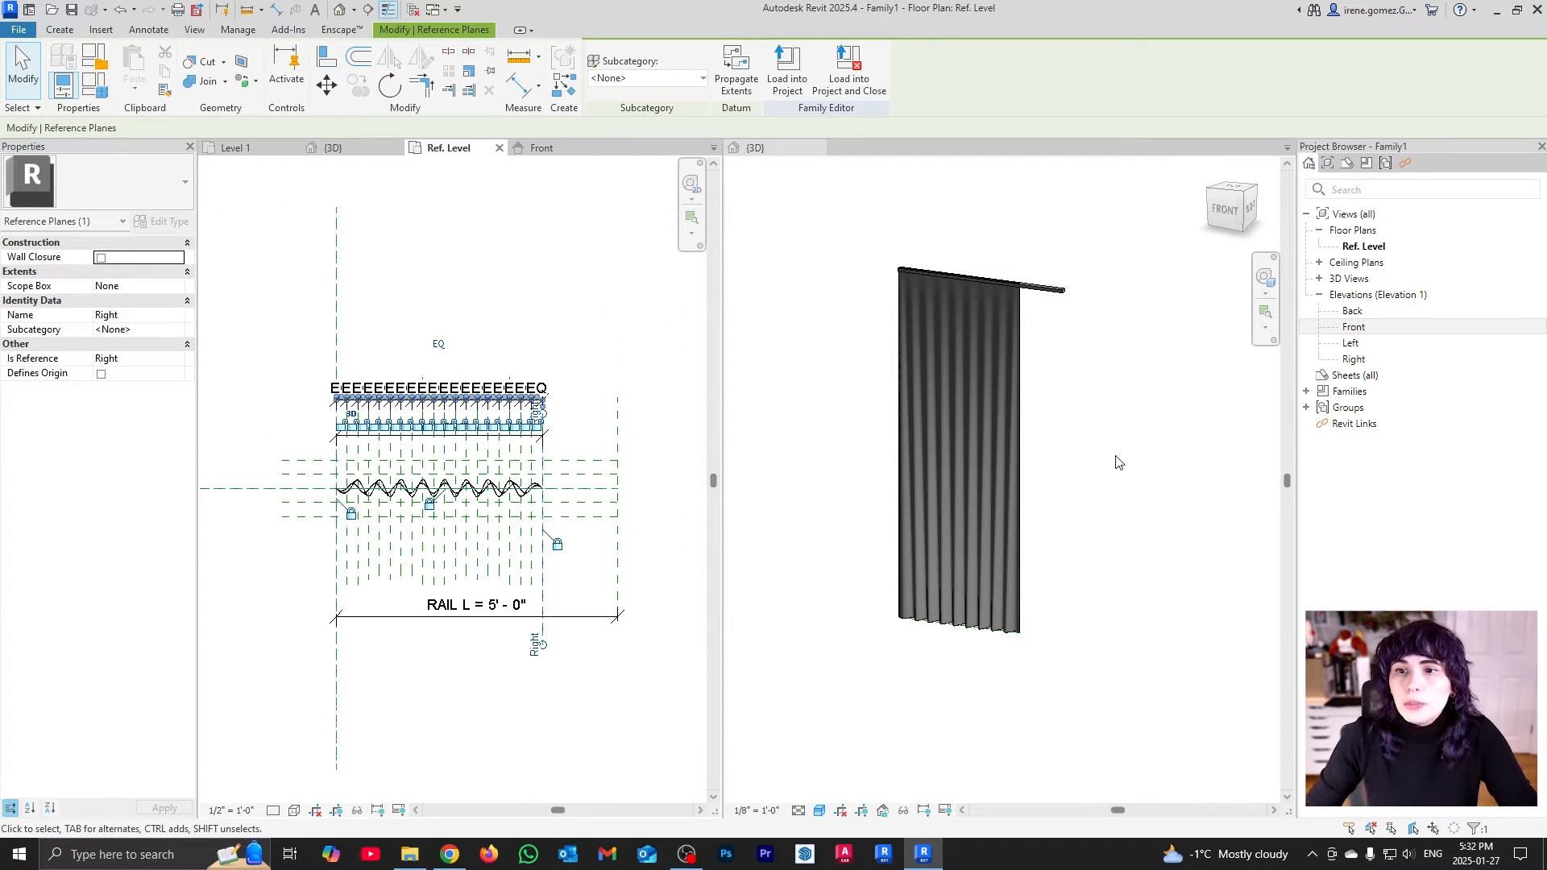
Save the family to the Desktop under the file name LINEAR CURTAIN
key(alt+f)
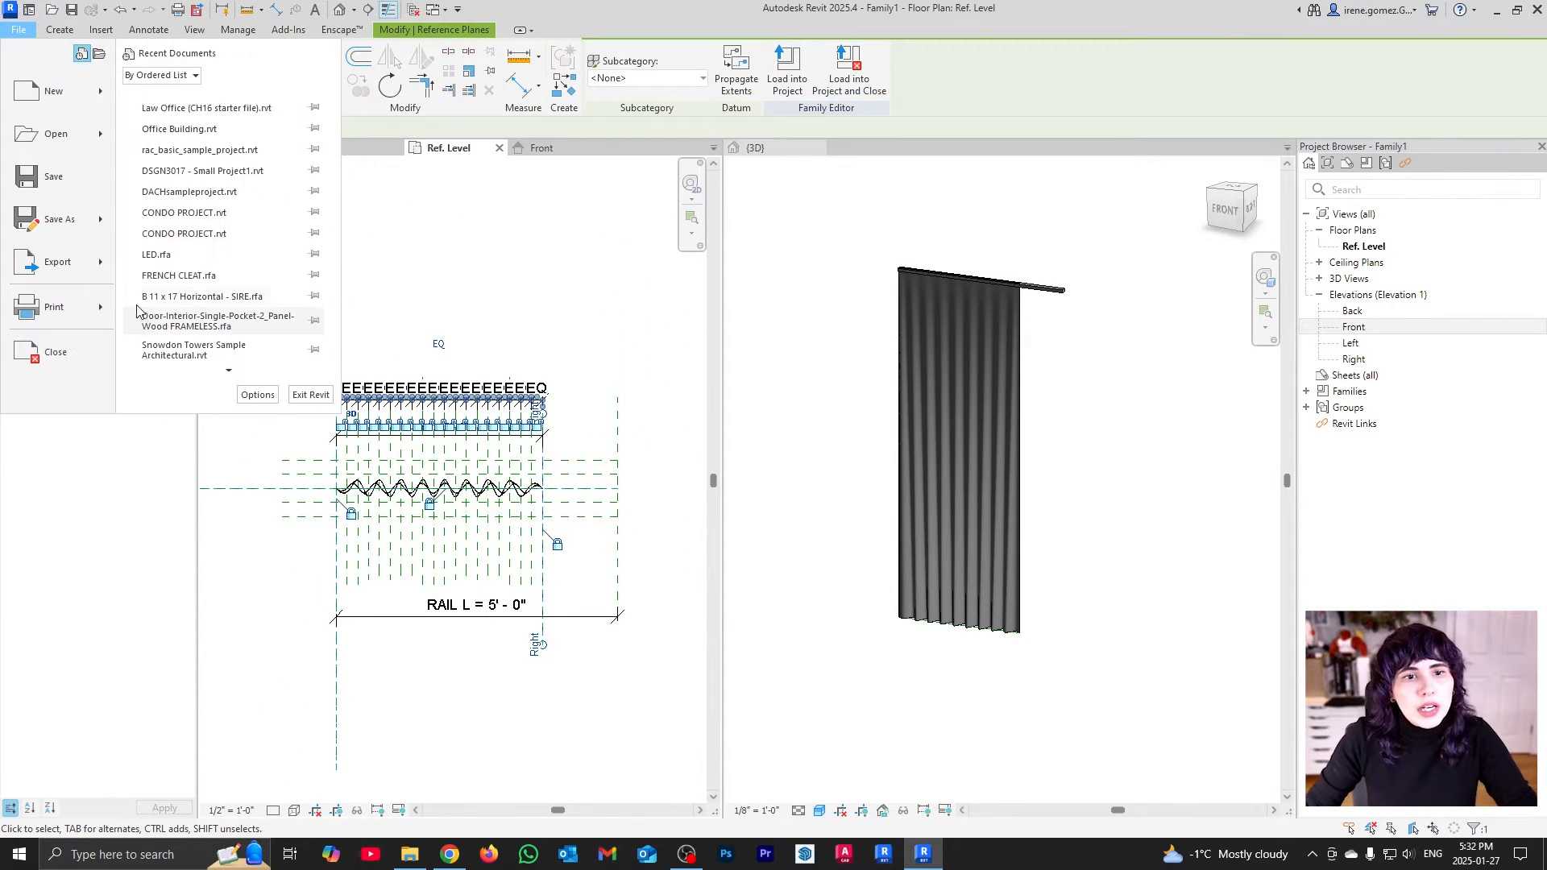
mouse_move(61, 218)
click(234, 209)
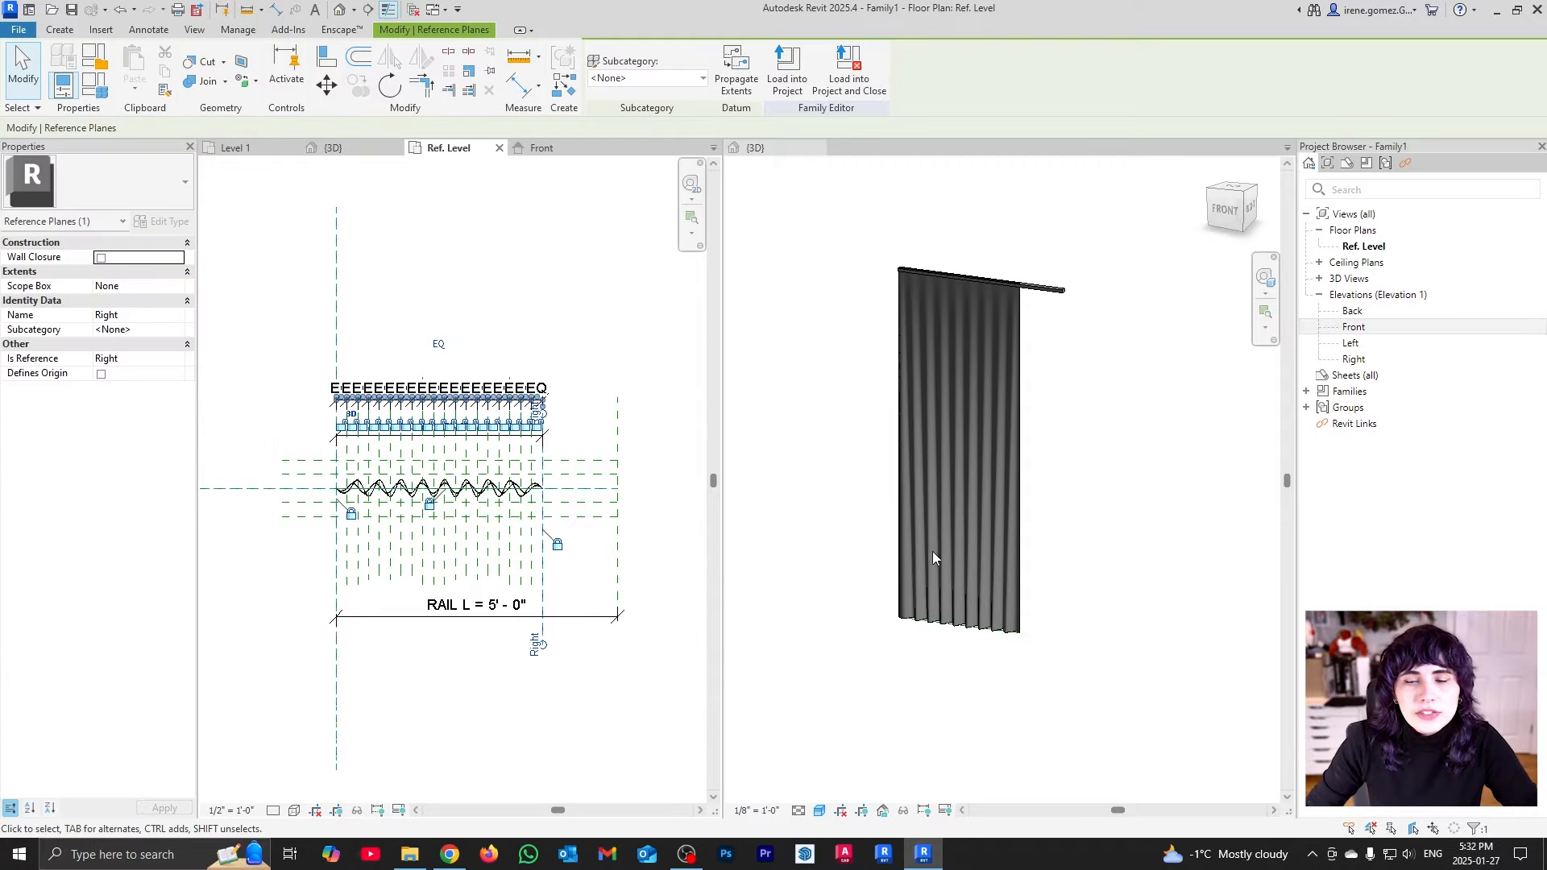
click(524, 565)
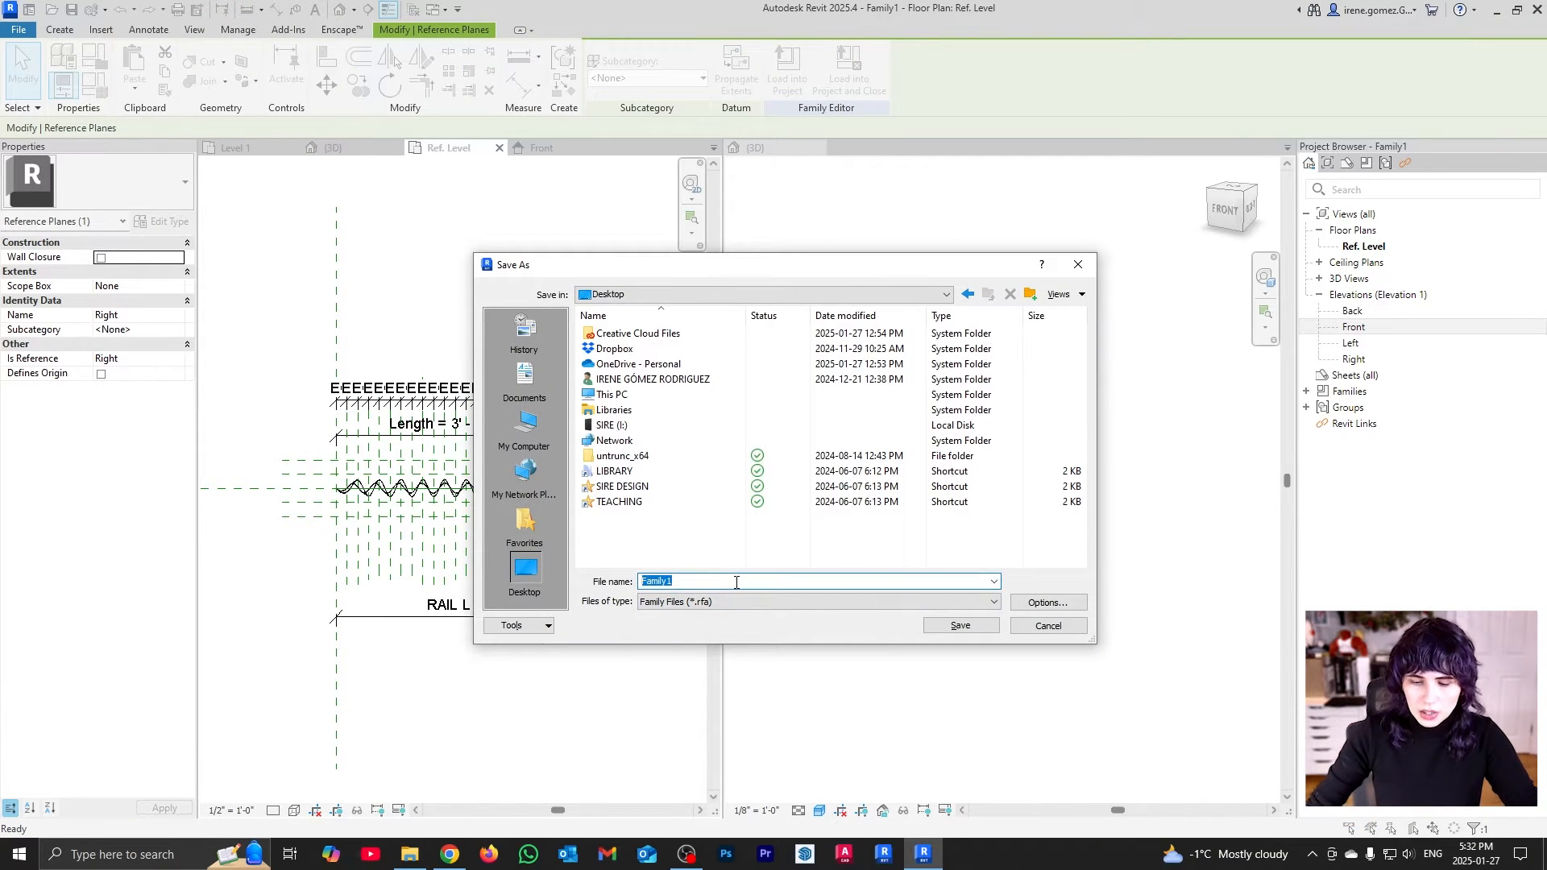
text(LINEAR CURTAIN)
key(Return)
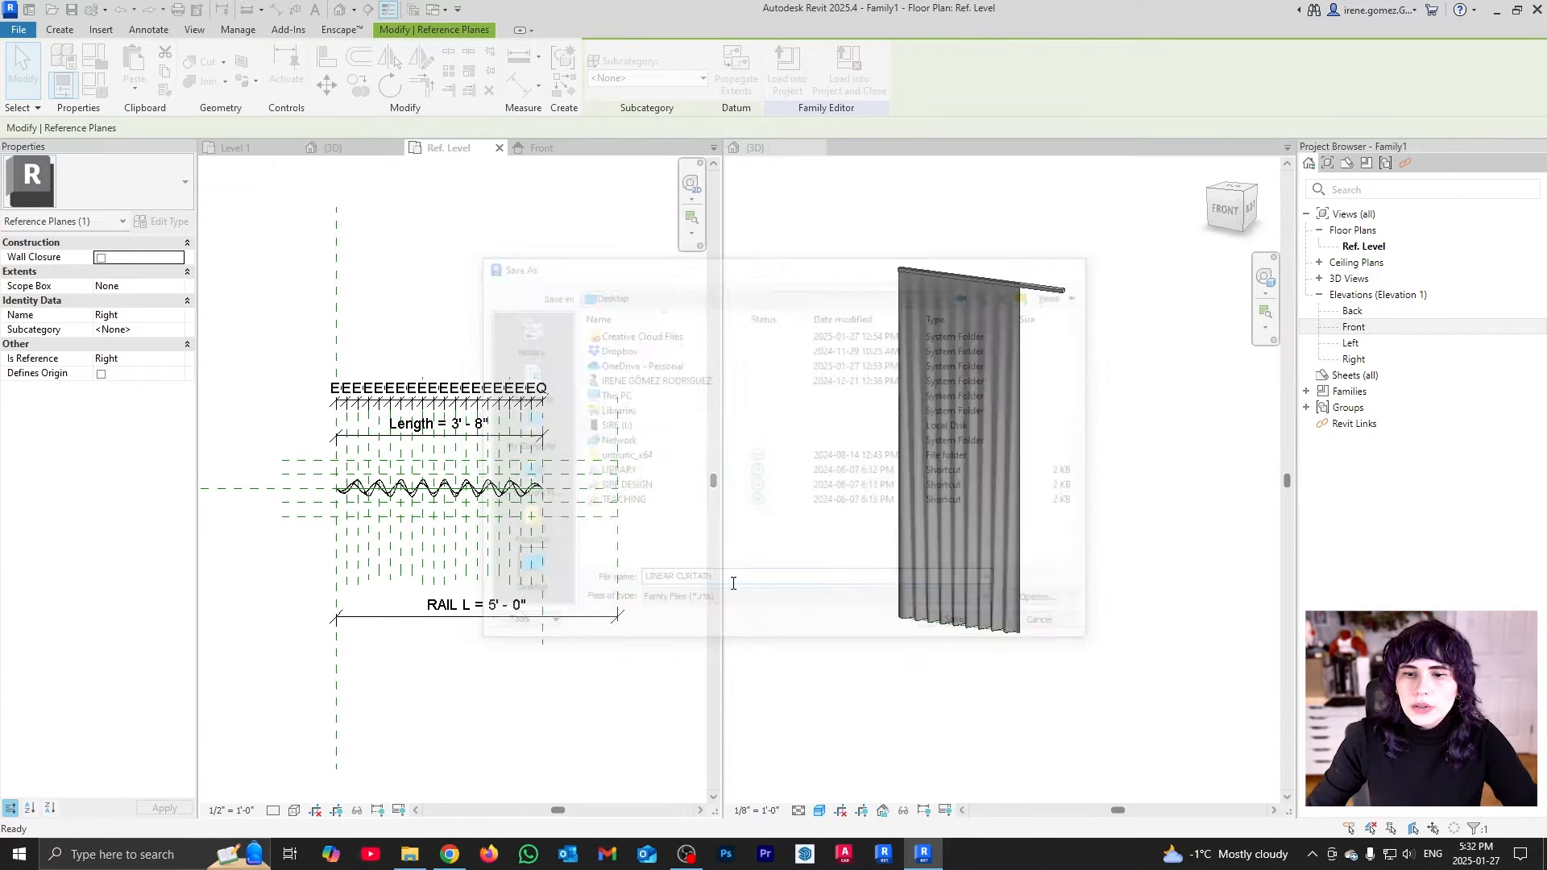
In the 3D view, associate the curtain blend's material with a new type parameter named CURTAIN FABRIC under Materials and Finishes
click(817, 148)
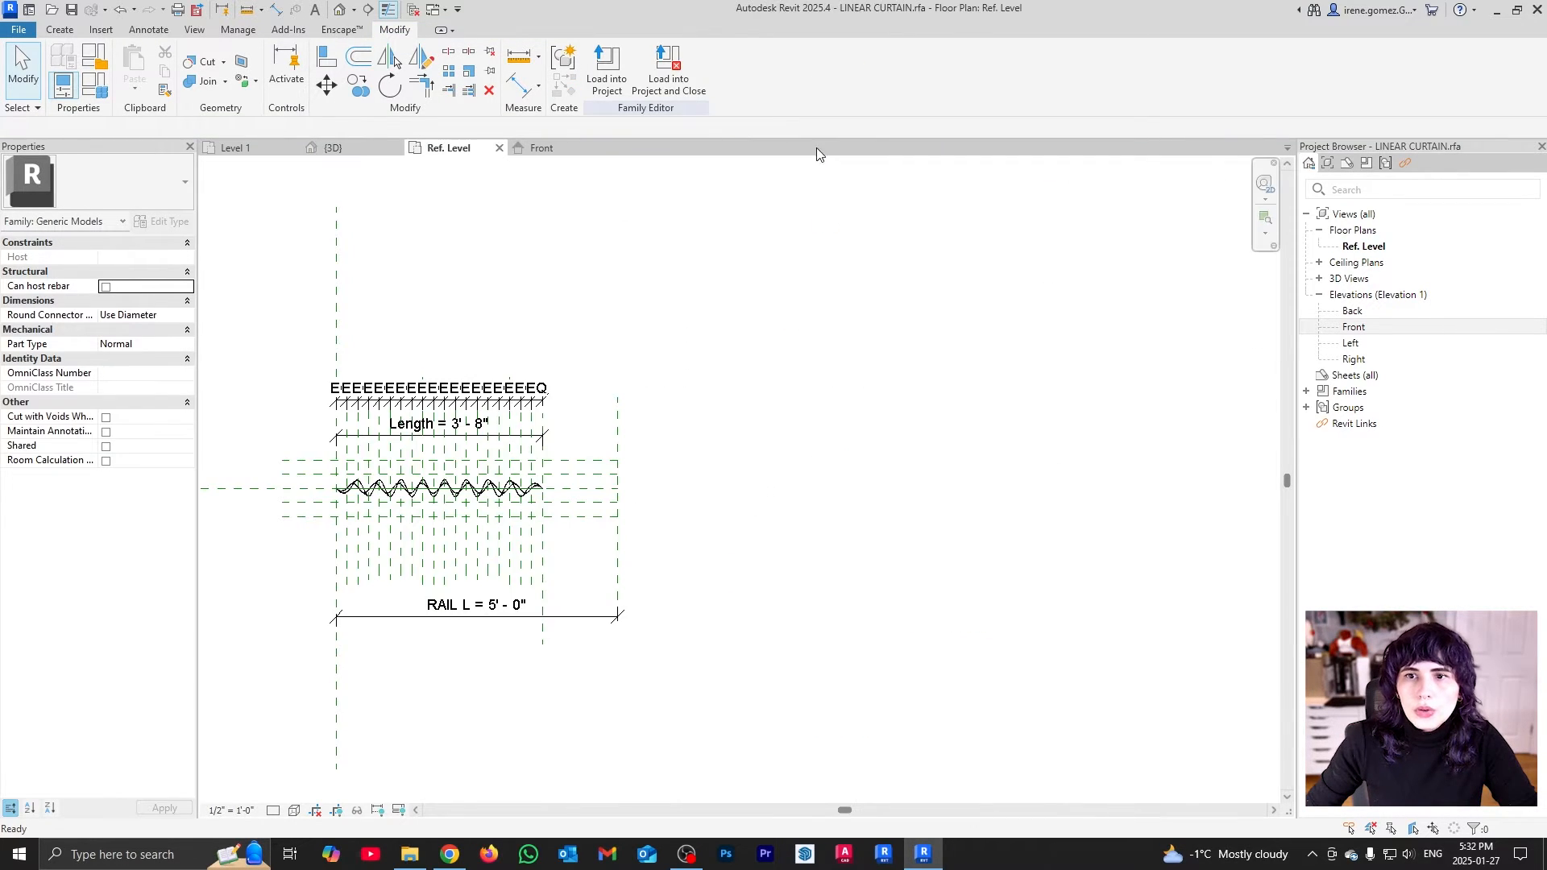
click(339, 9)
click(760, 492)
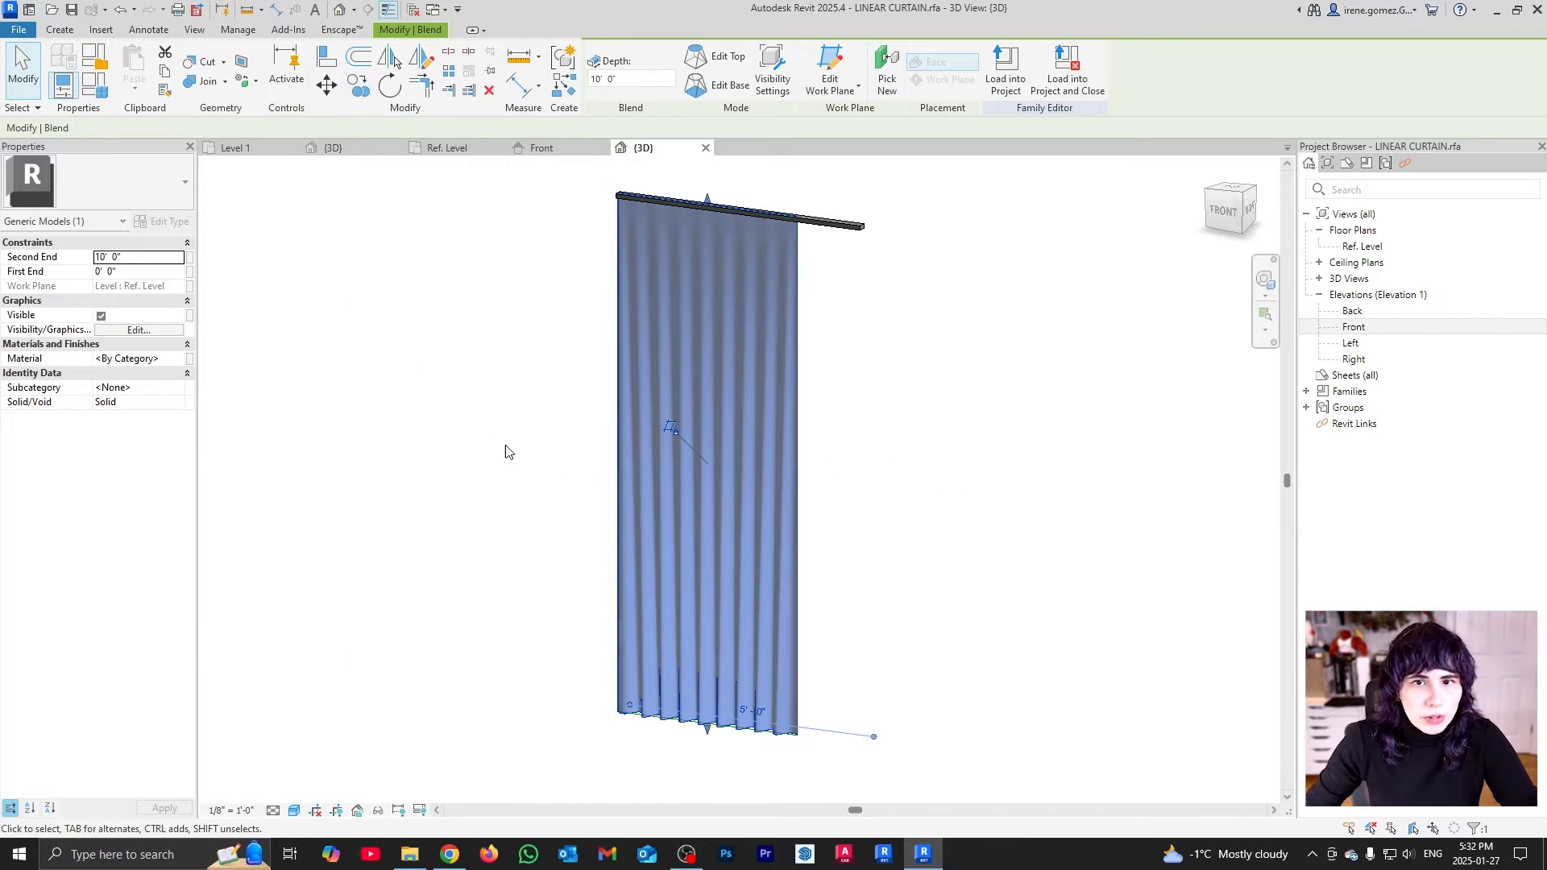
click(190, 359)
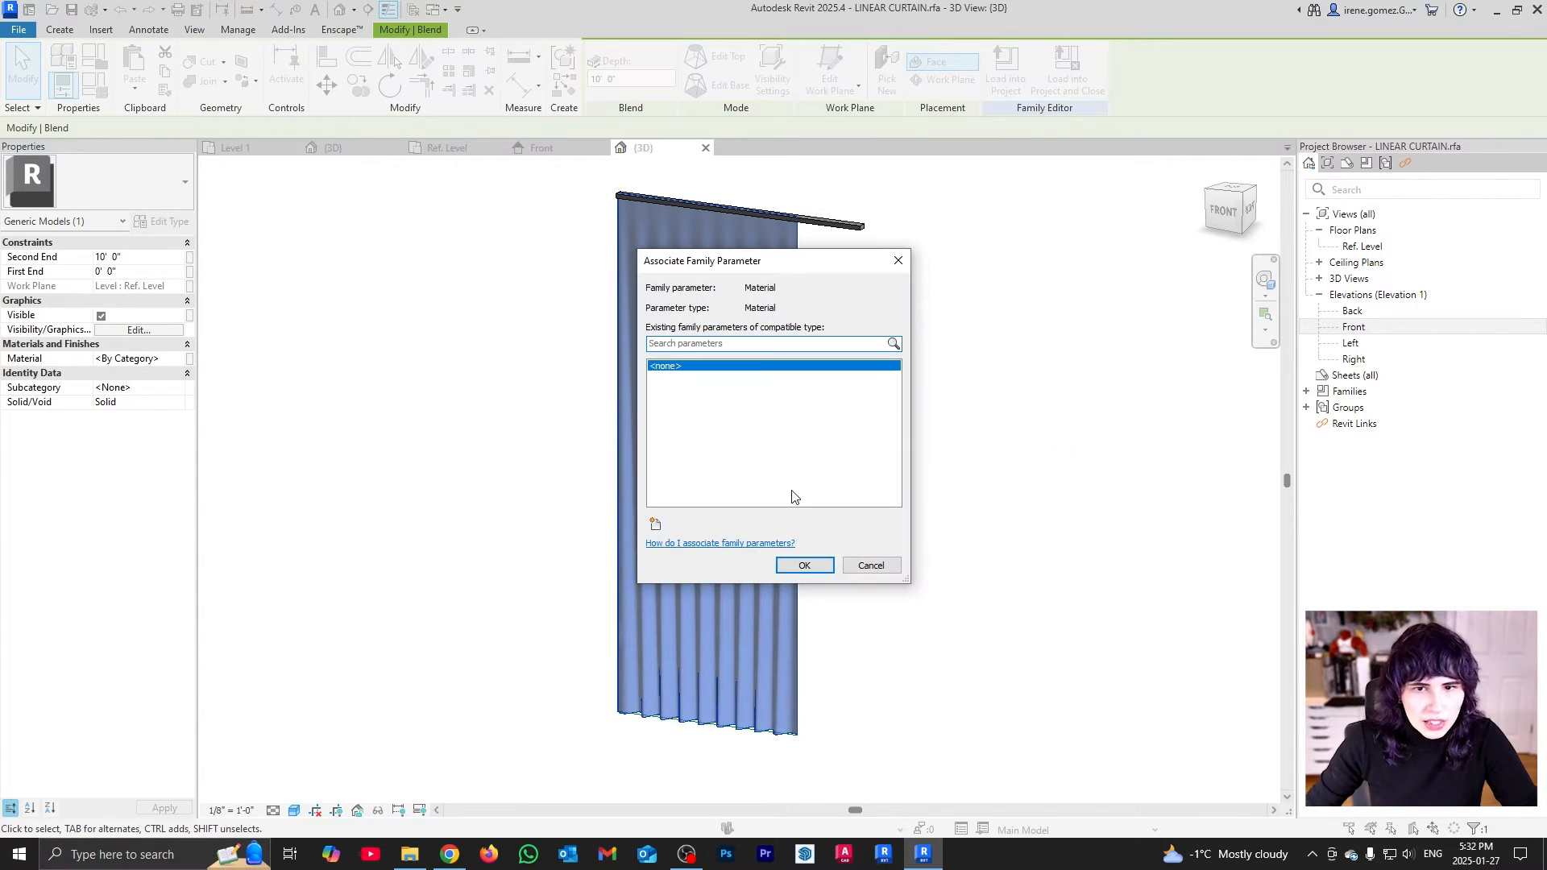
click(656, 524)
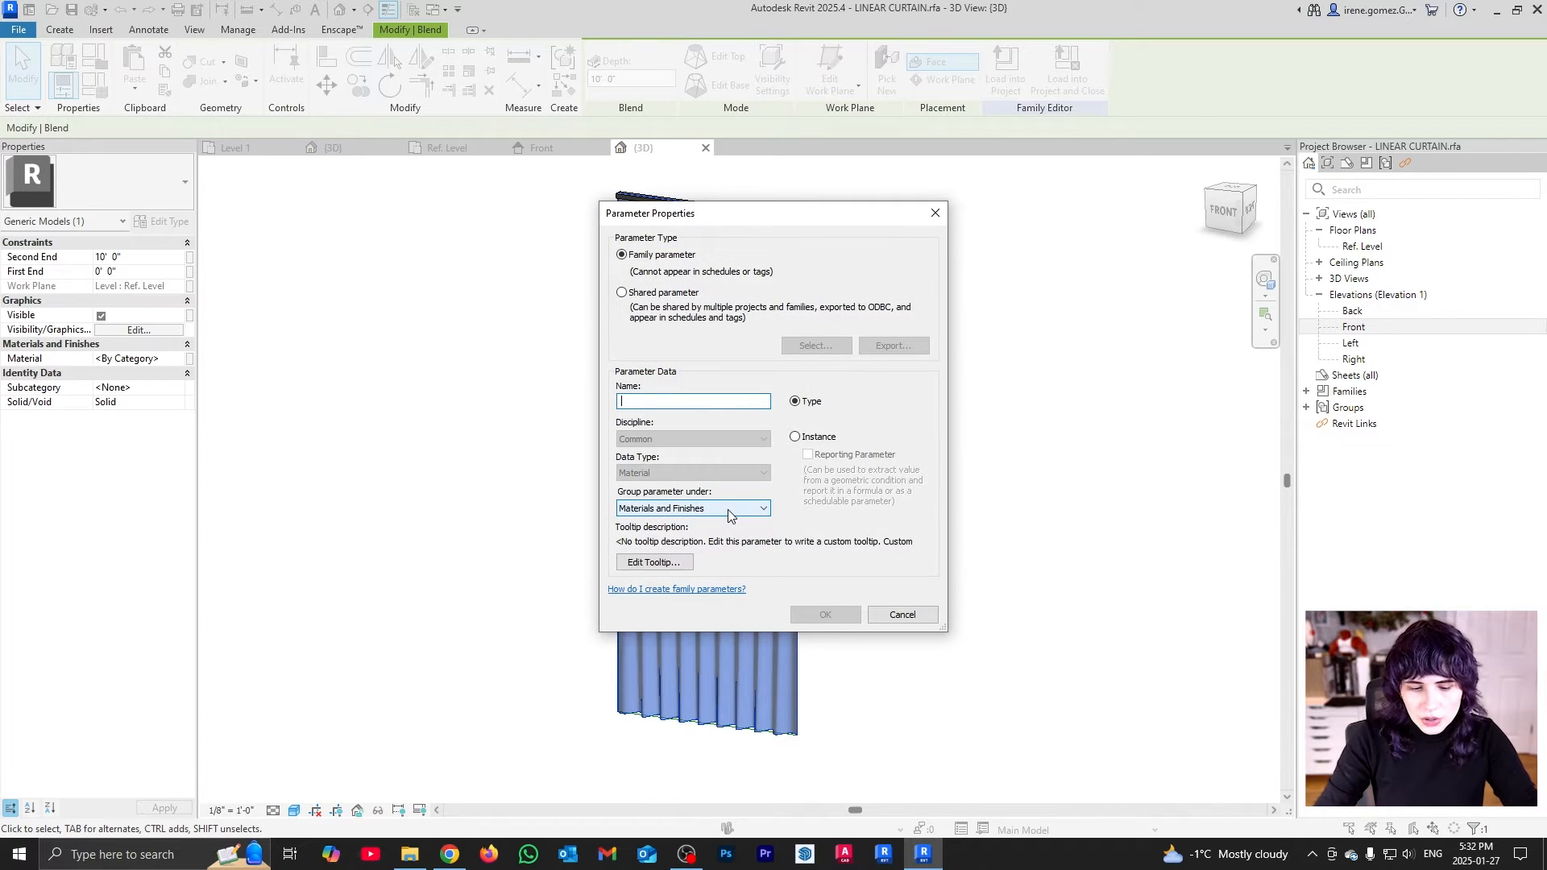
text(CURTAIN FABRIC)
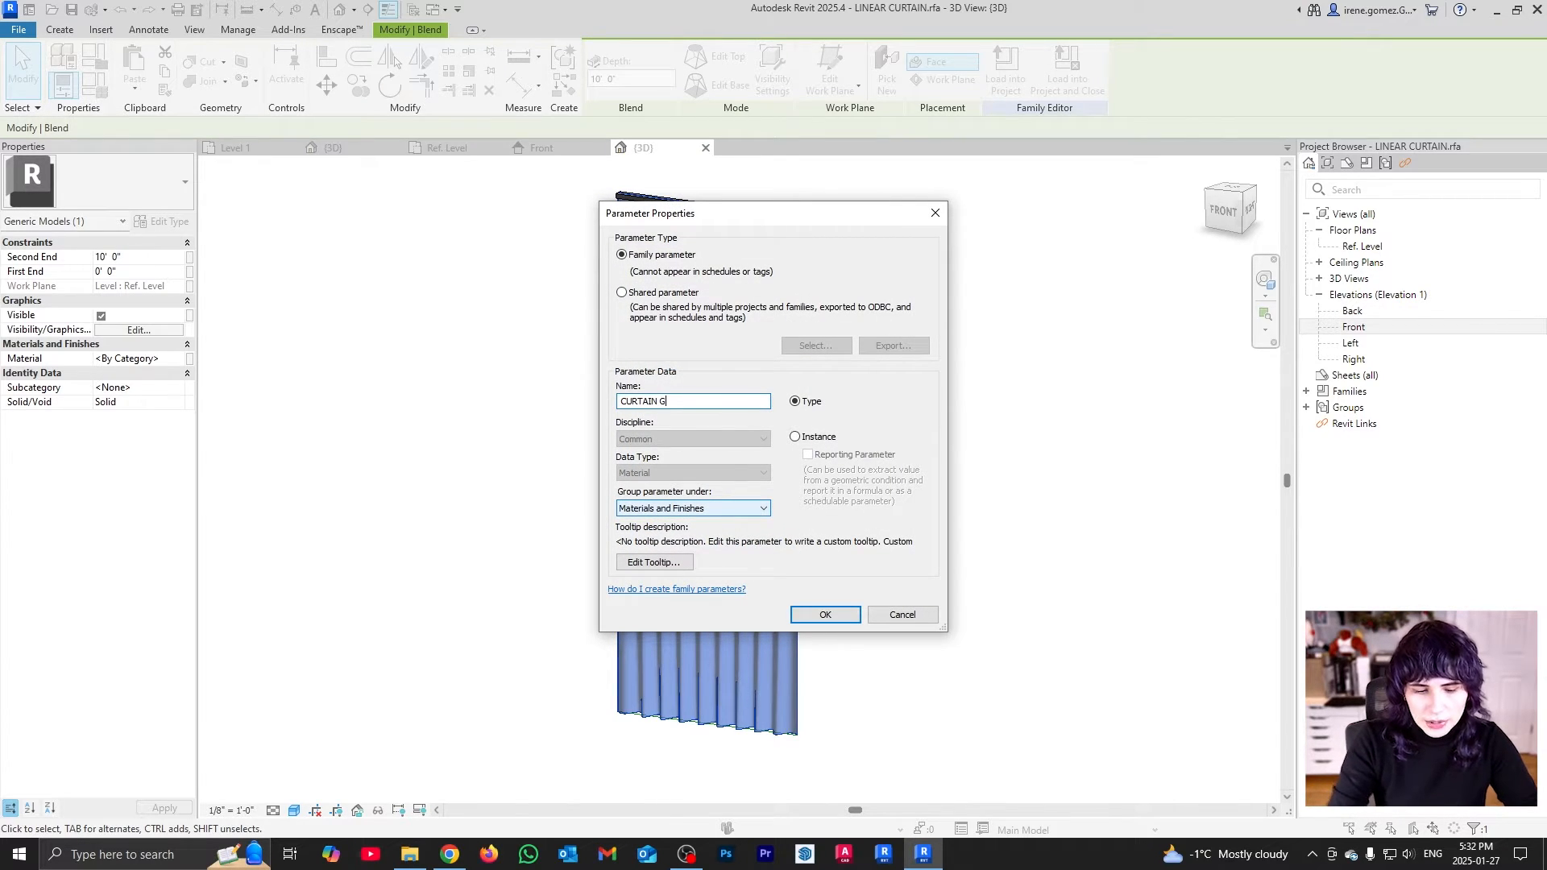
click(825, 614)
click(804, 565)
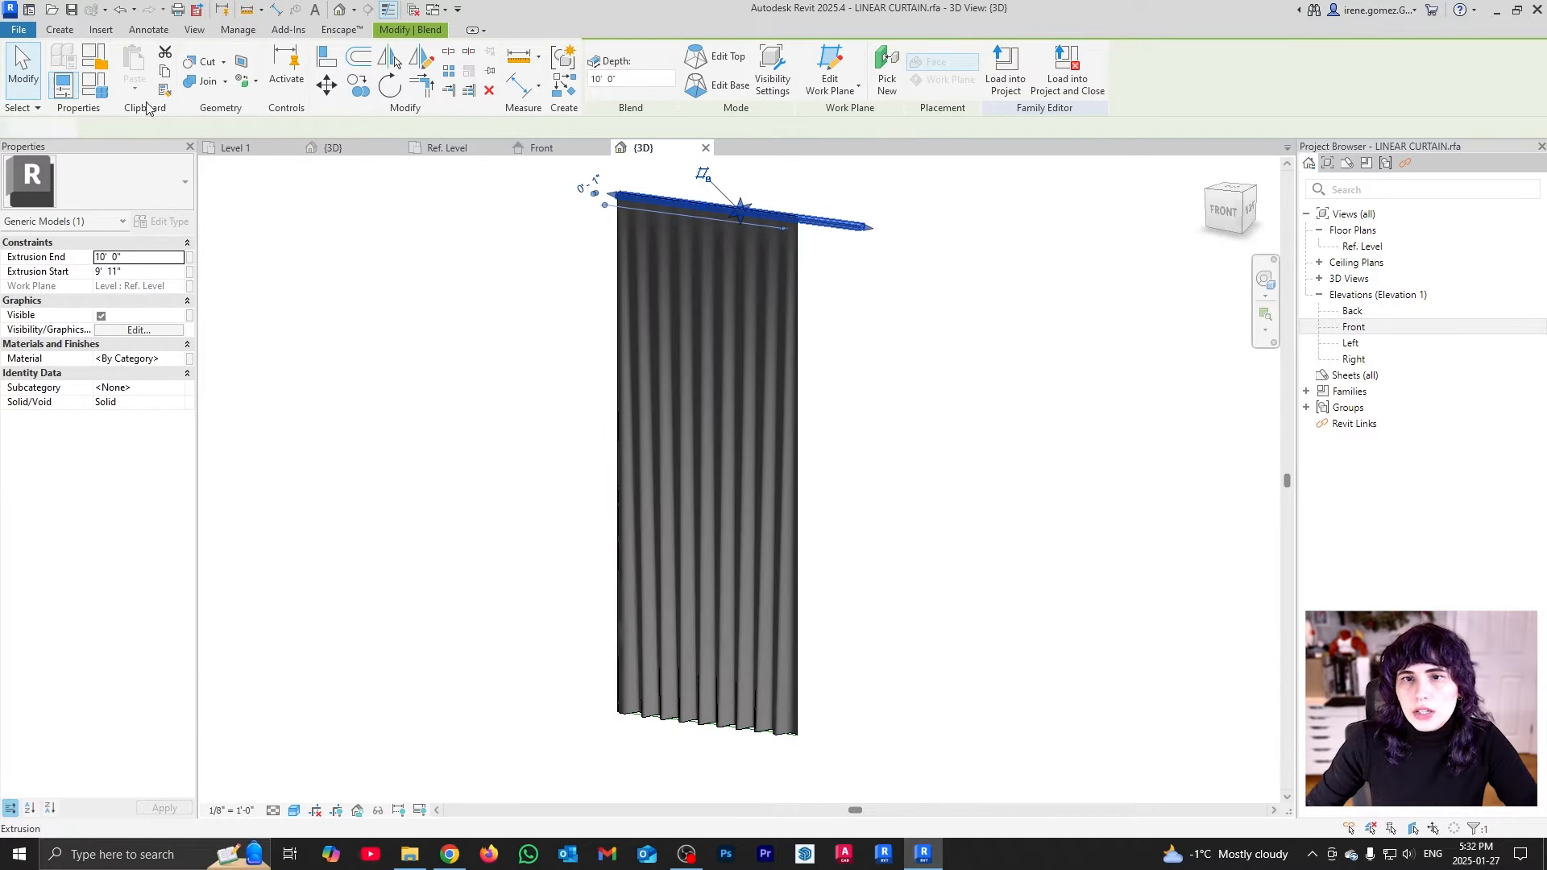
Associate the top rail extrusion's material with a new type parameter named RAIL FINISH under Materials and Finishes
click(189, 358)
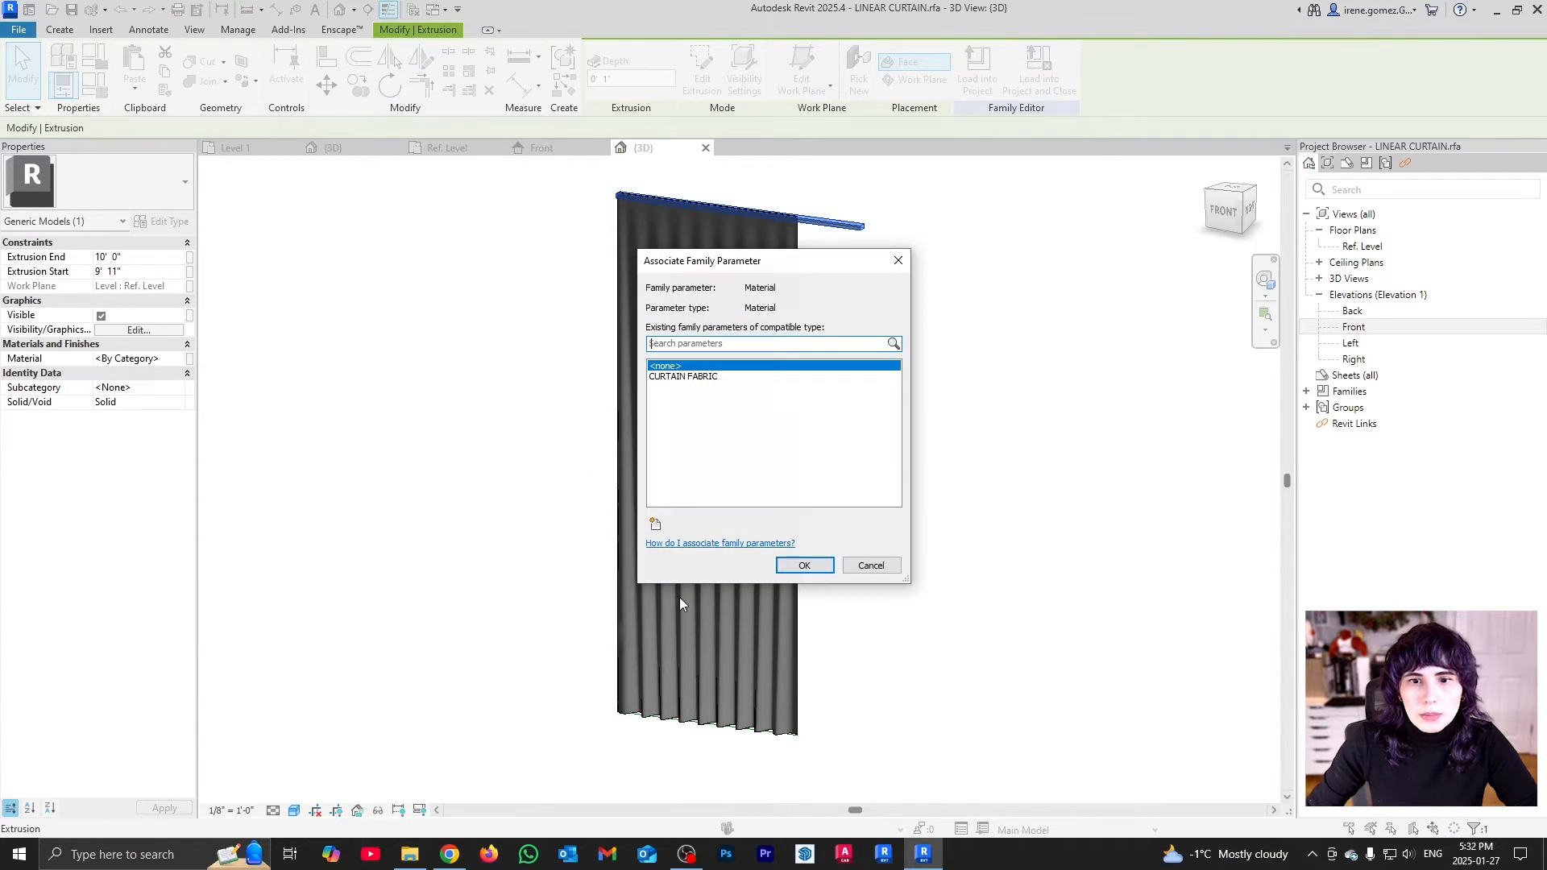
text(RAIL FINISH)
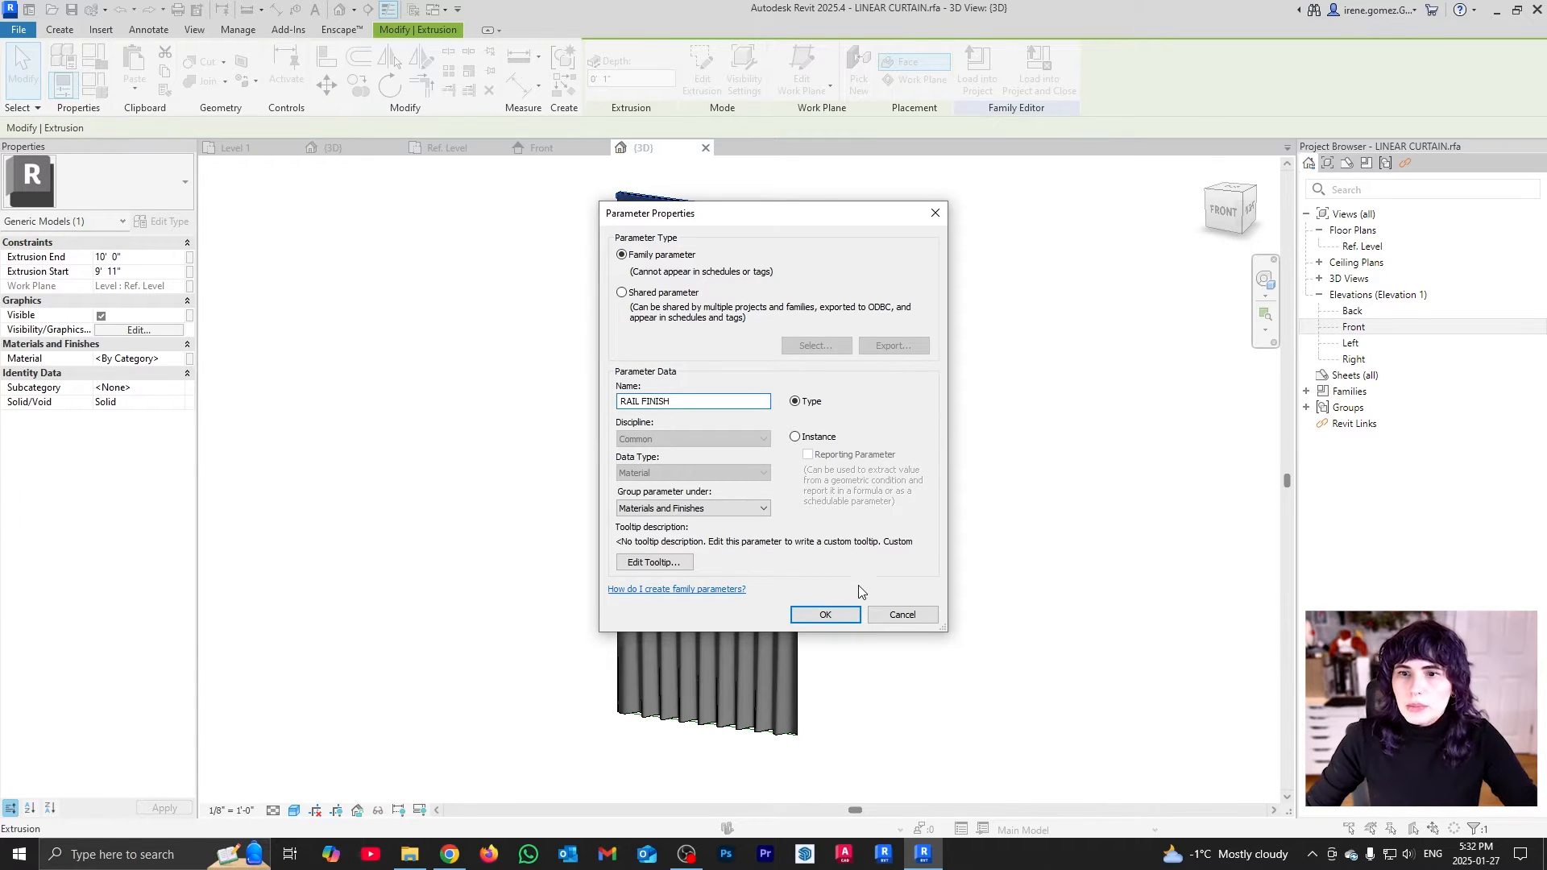
click(825, 615)
click(805, 565)
key(Escape)
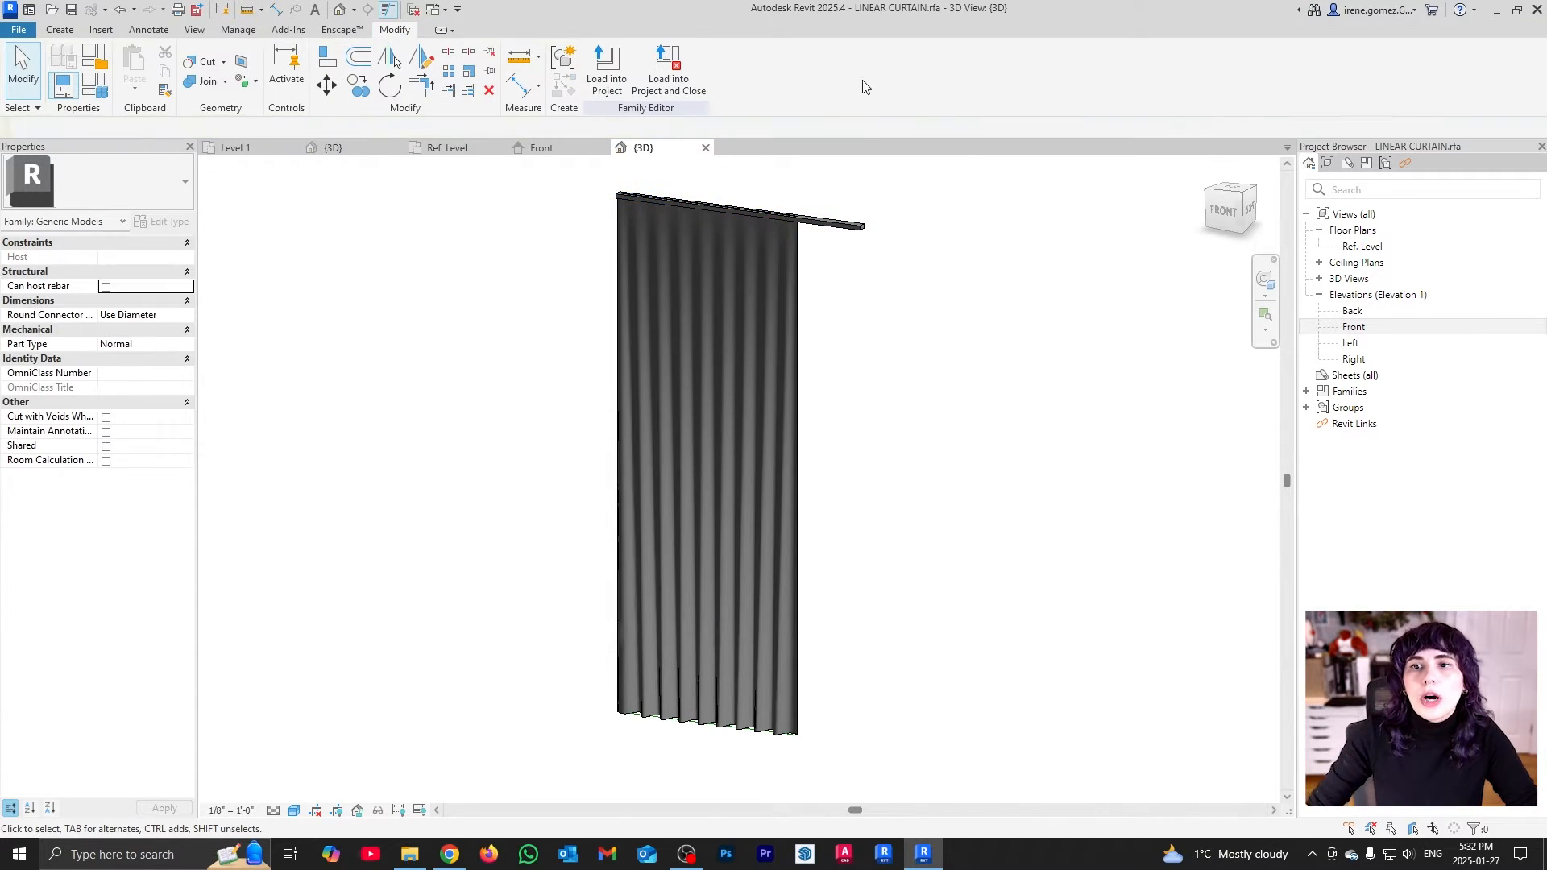
Save the curtain family, then load it into the project and close the family file
click(74, 14)
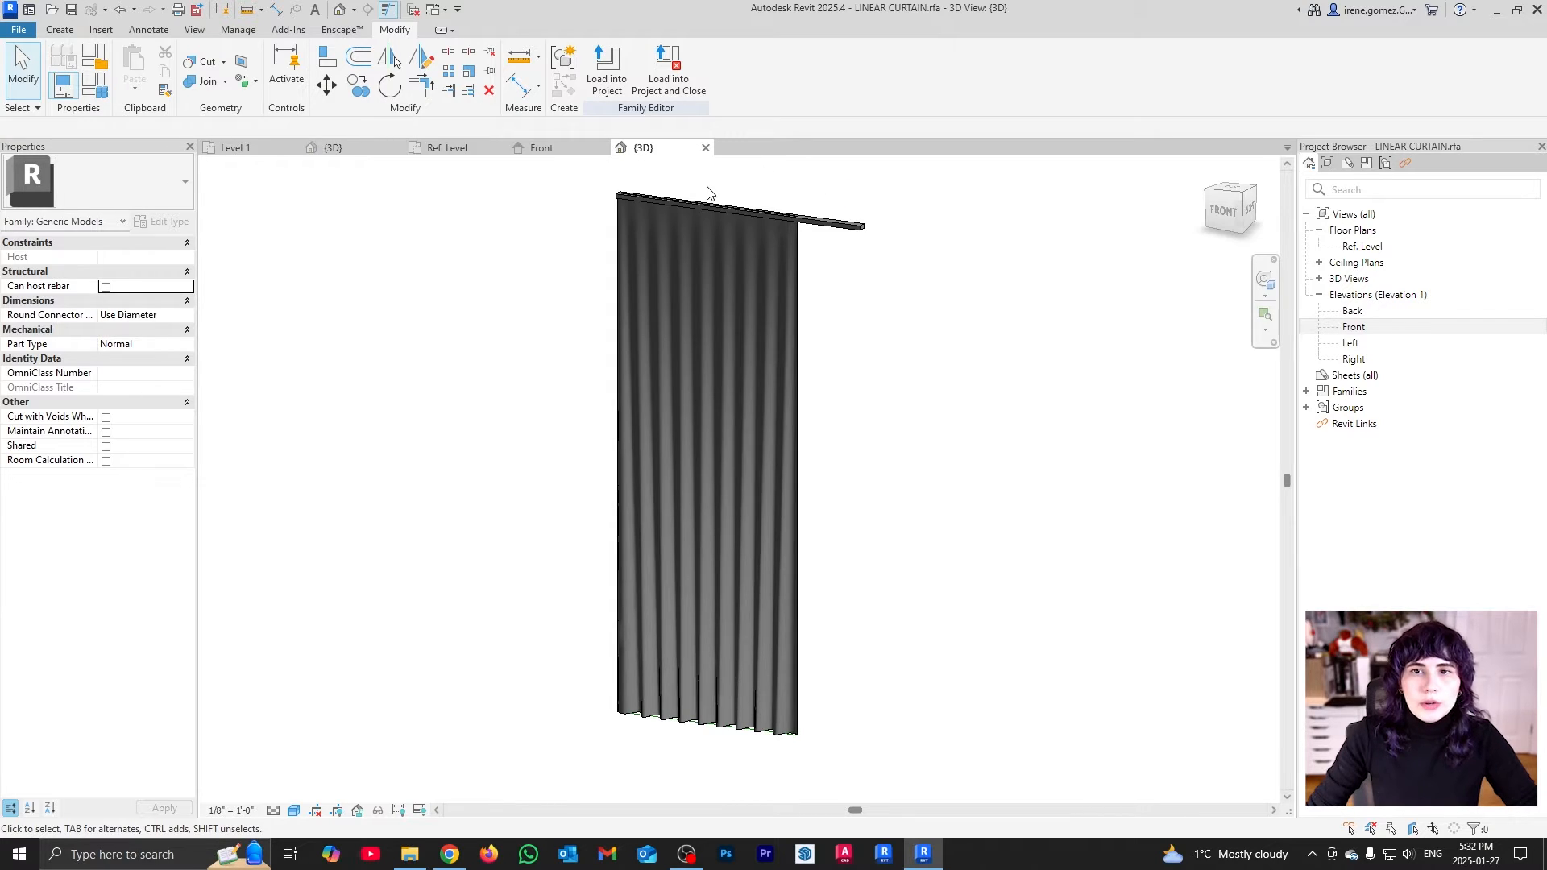
click(660, 87)
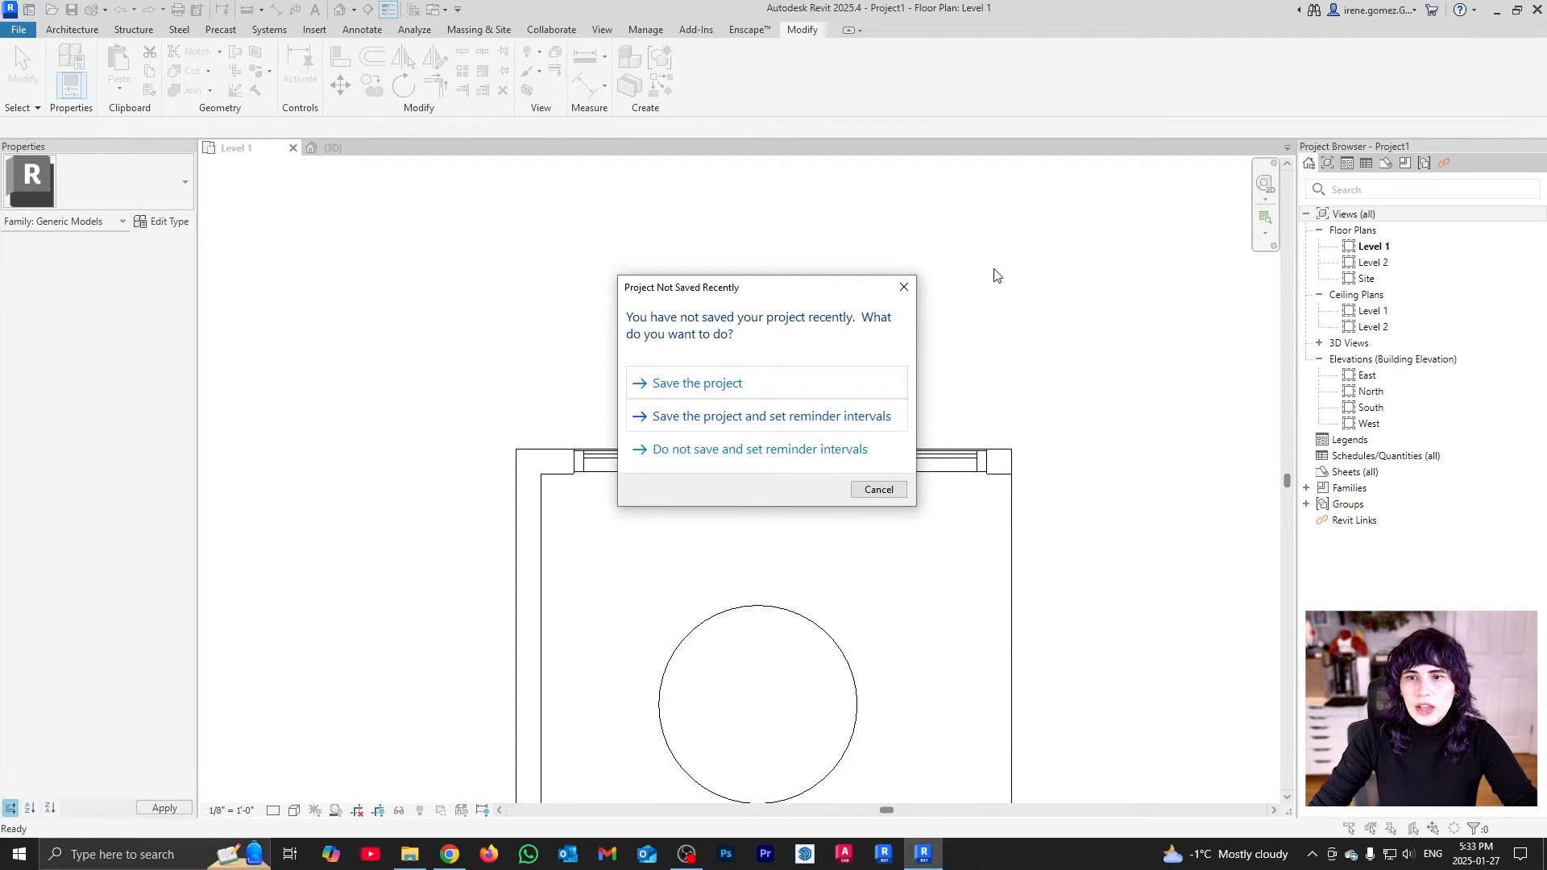
Dismiss the save reminder and place a LINEAR CURTAIN on the Level 1 work plane, about 9' 6" long, just inside the window wall
click(903, 287)
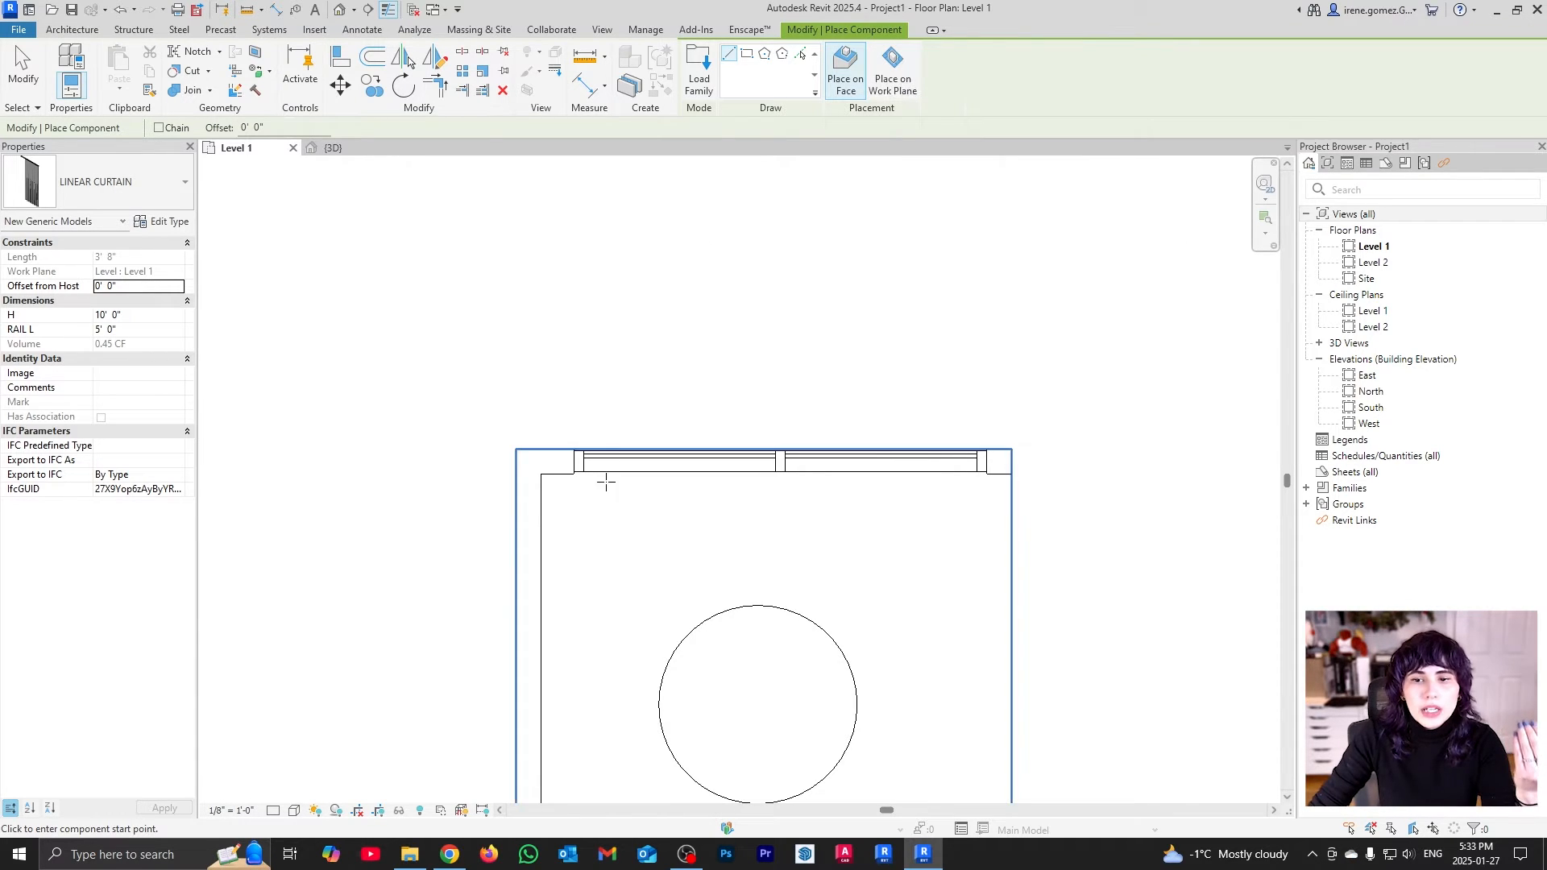
click(894, 72)
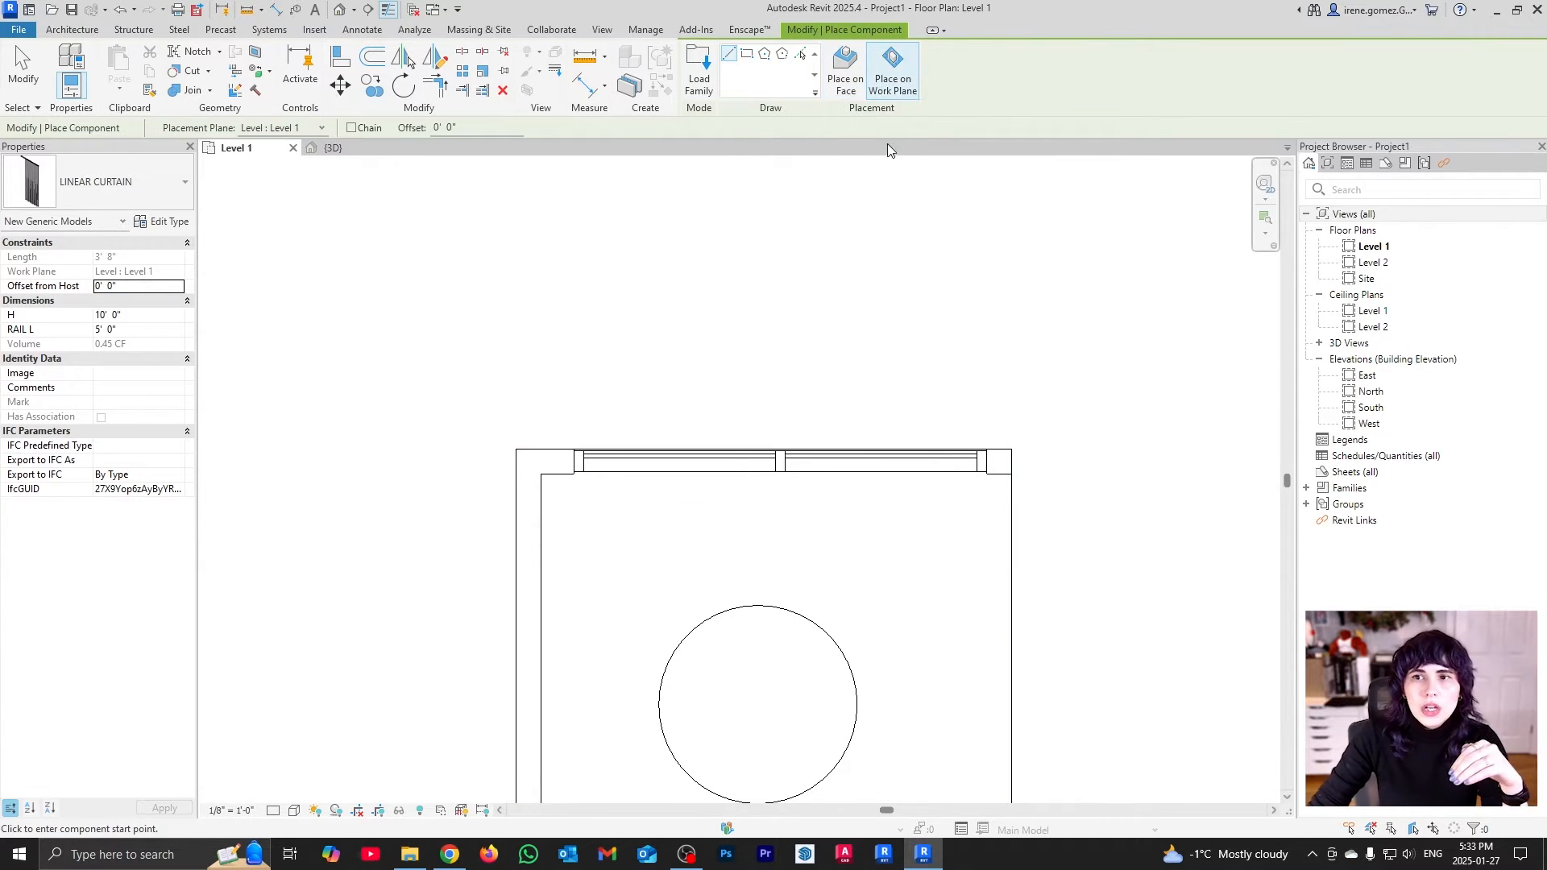
click(541, 494)
click(1004, 502)
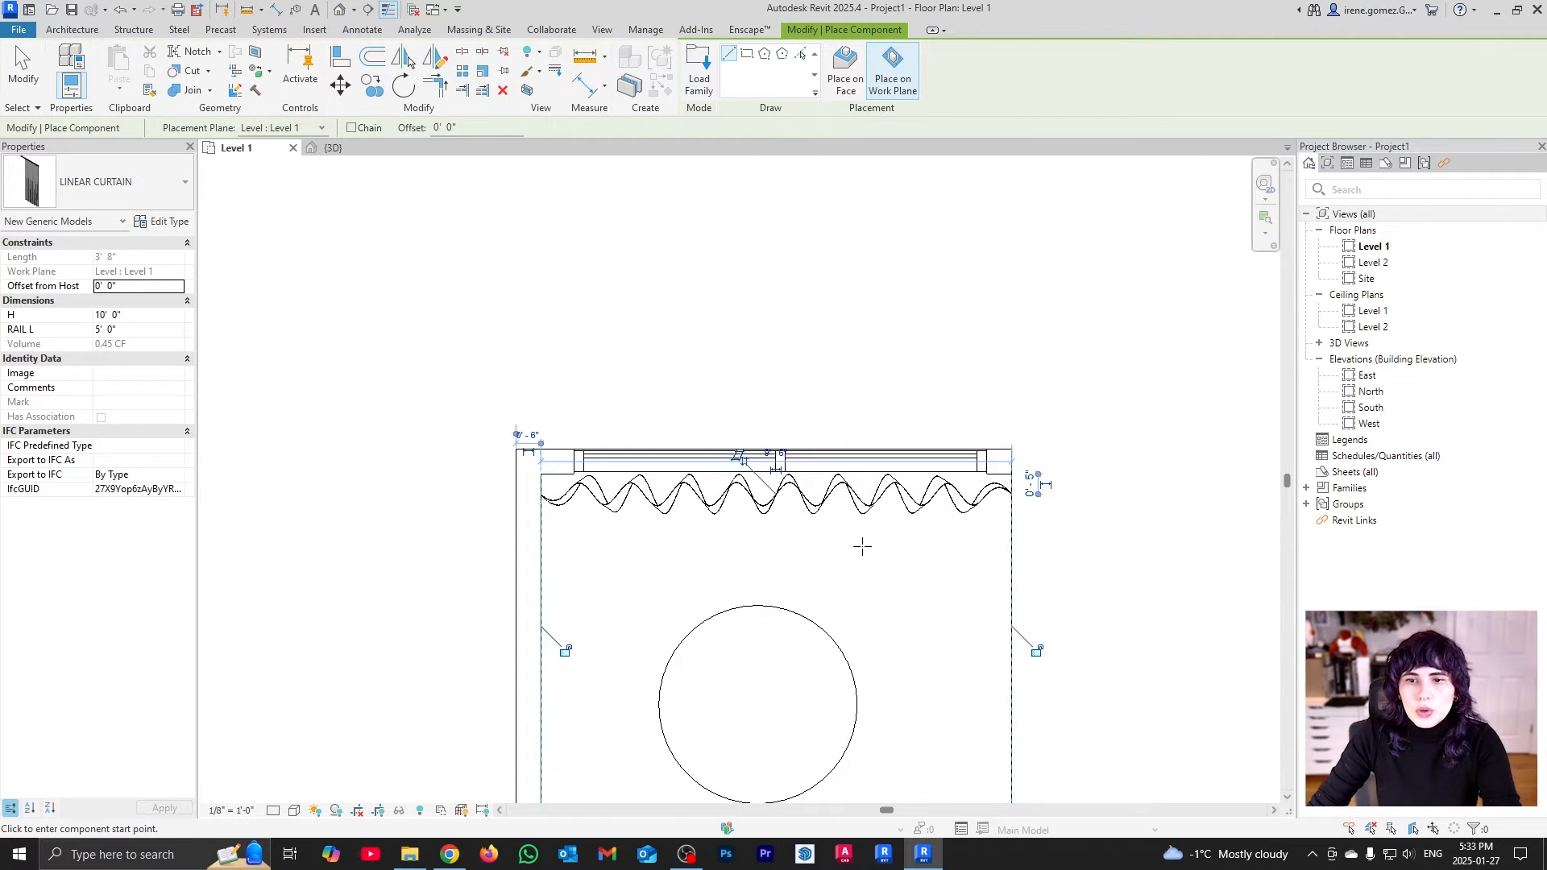
key(Escape)
key(Escape)
Select the placed curtain, switch to the 3D view, and set its RAIL L to 10' 0"
click(764, 493)
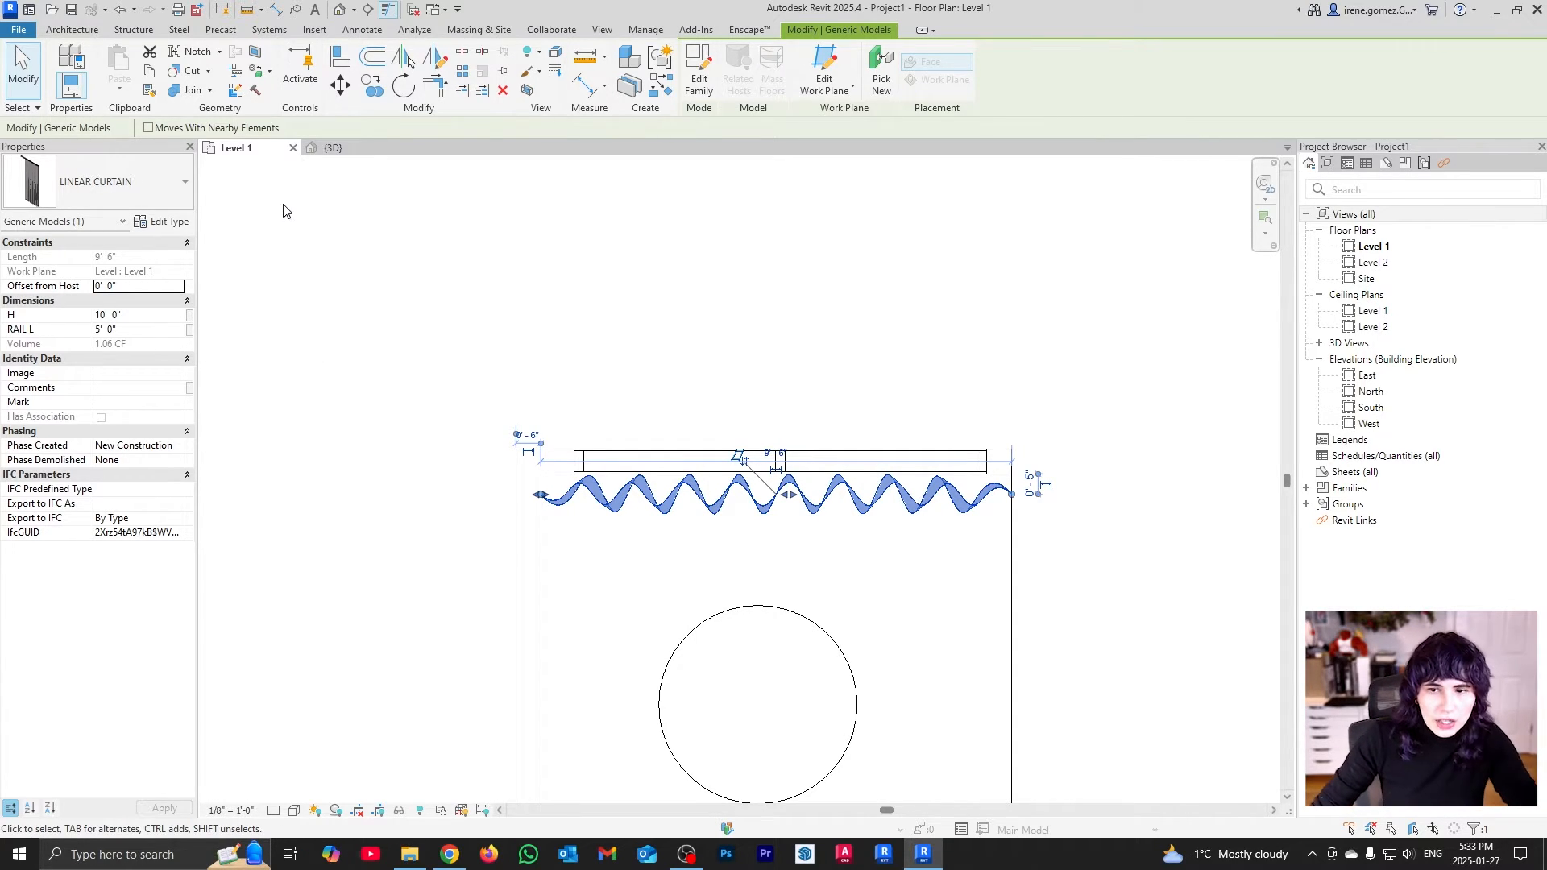
click(333, 147)
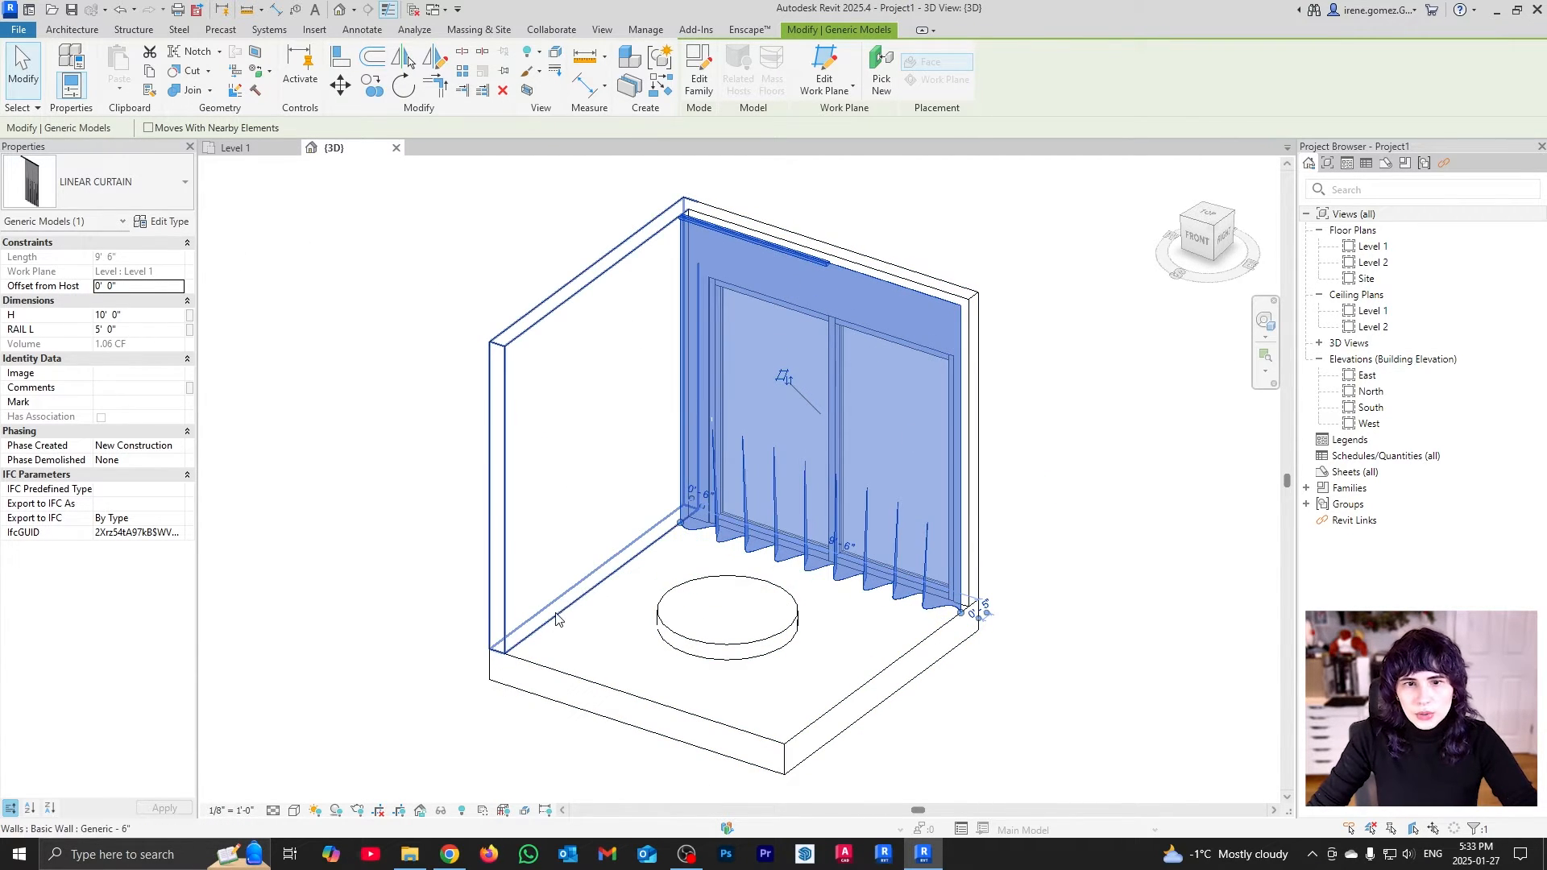
click(160, 328)
text(10)
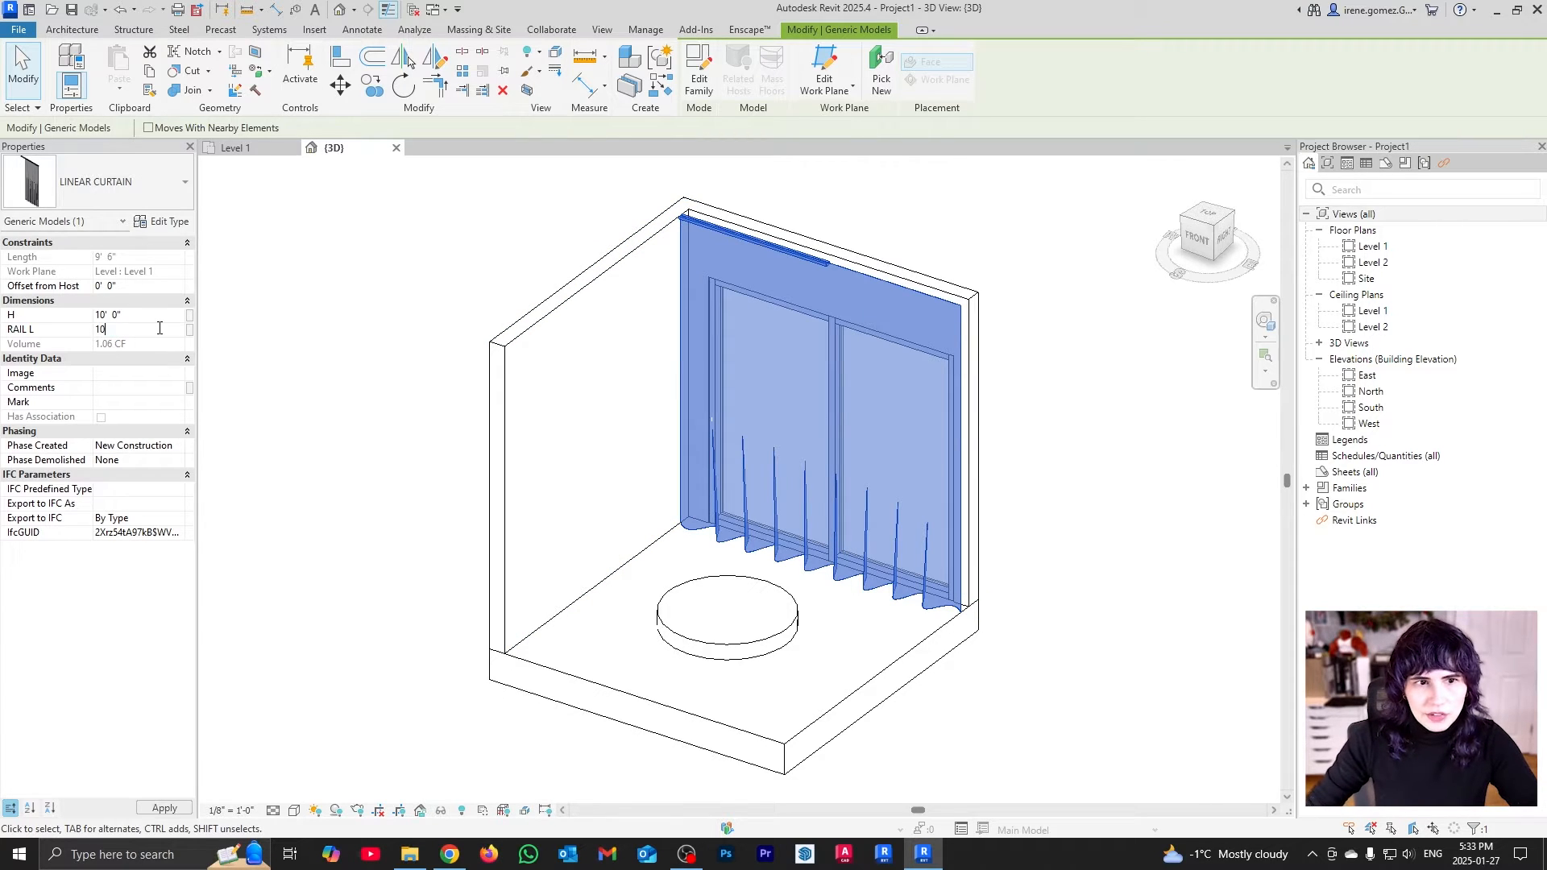
key(Return)
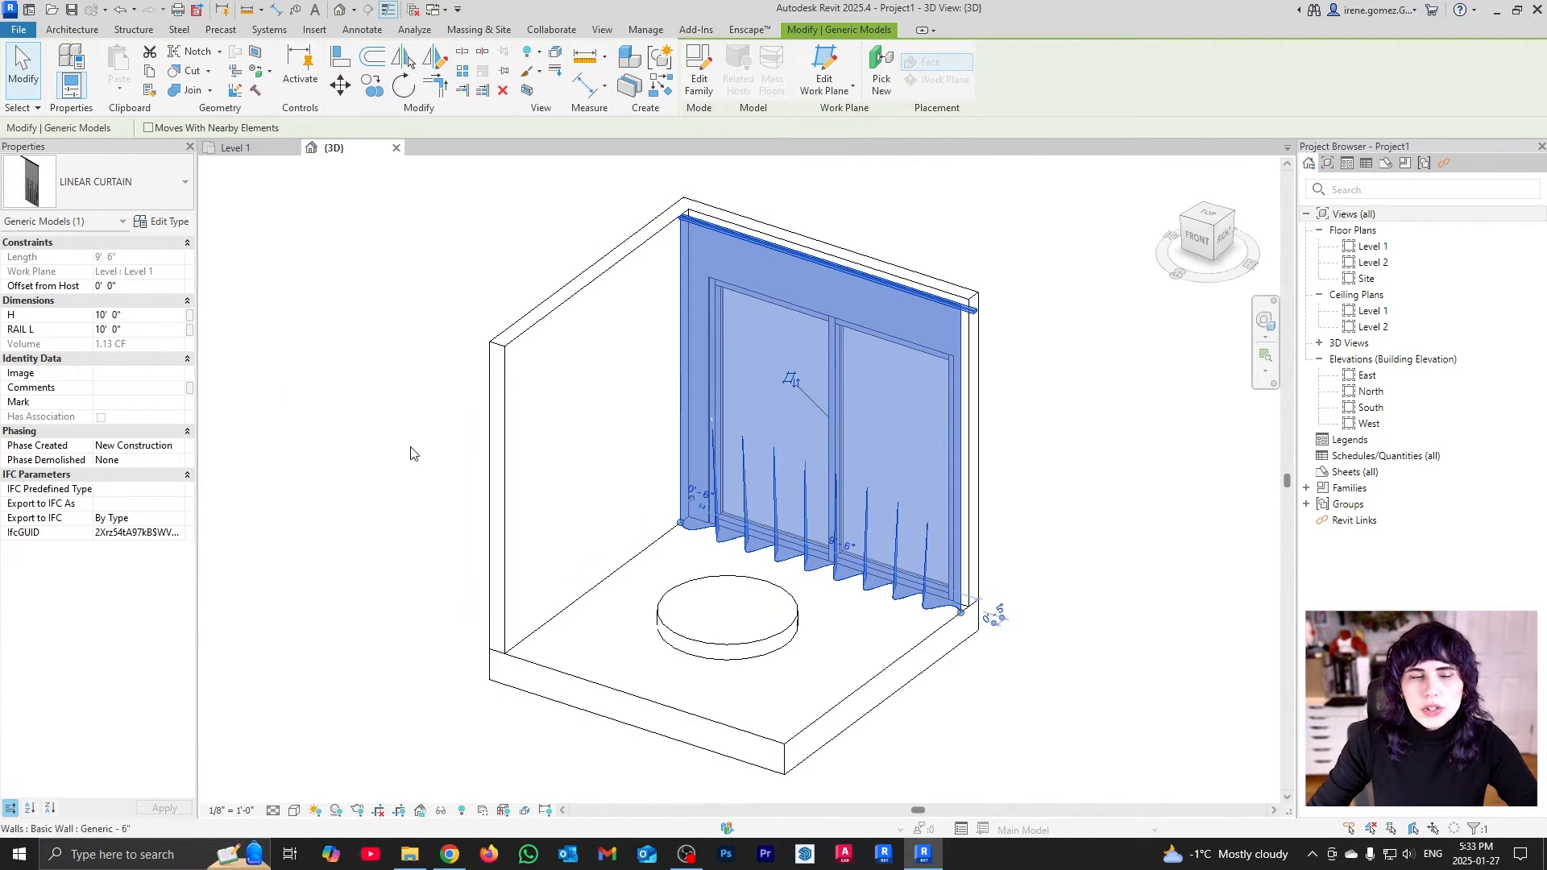
Set the selected curtain's RAIL L to 9' 6" so the rail fits the wall
click(155, 329)
text(9'6)
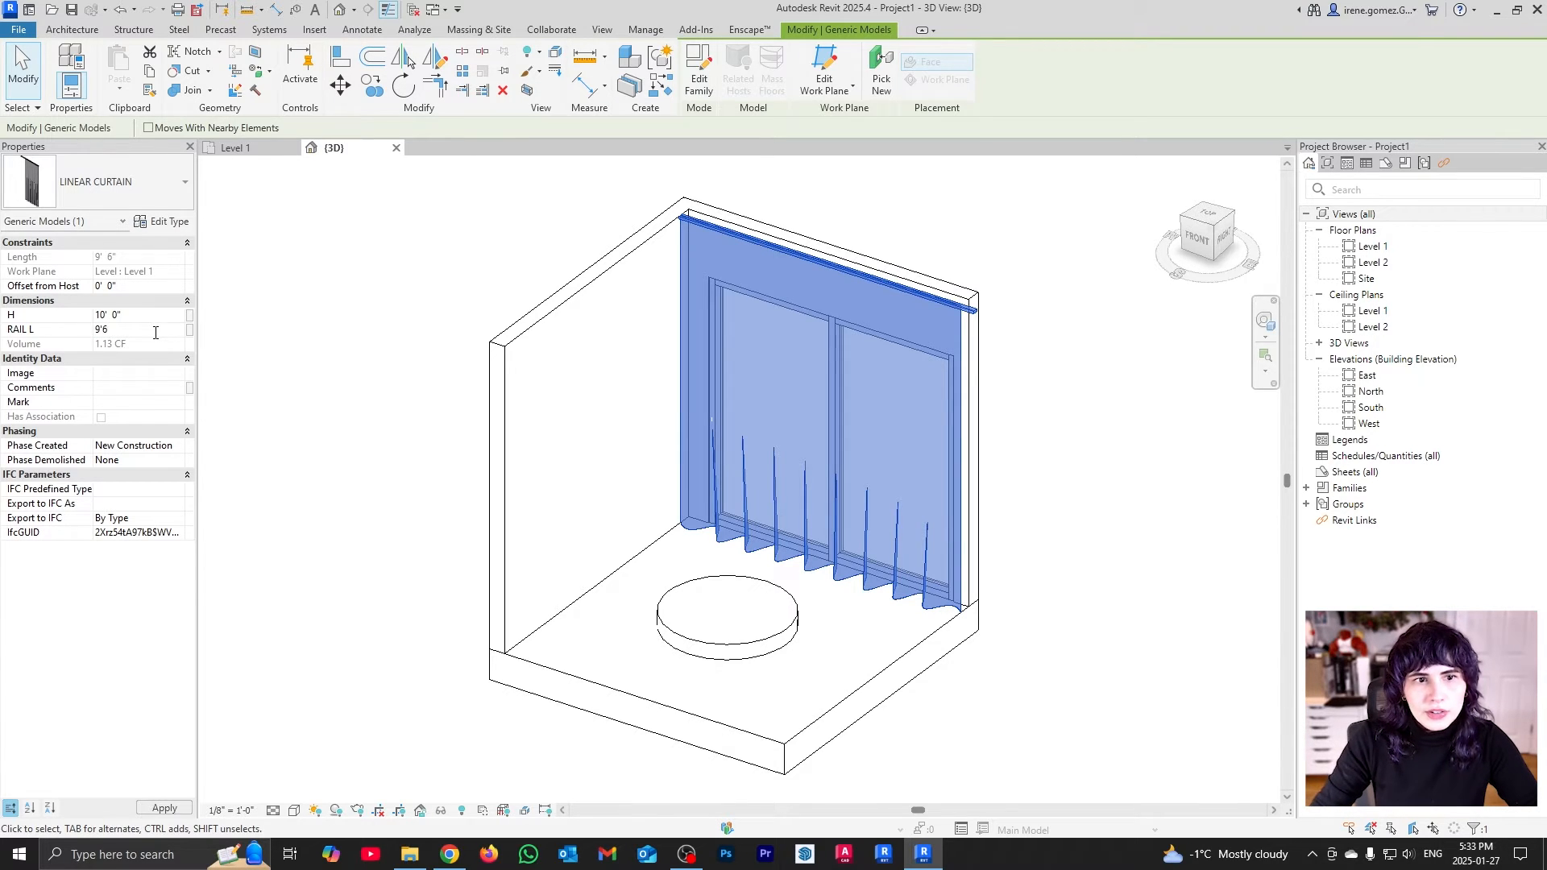
click(378, 339)
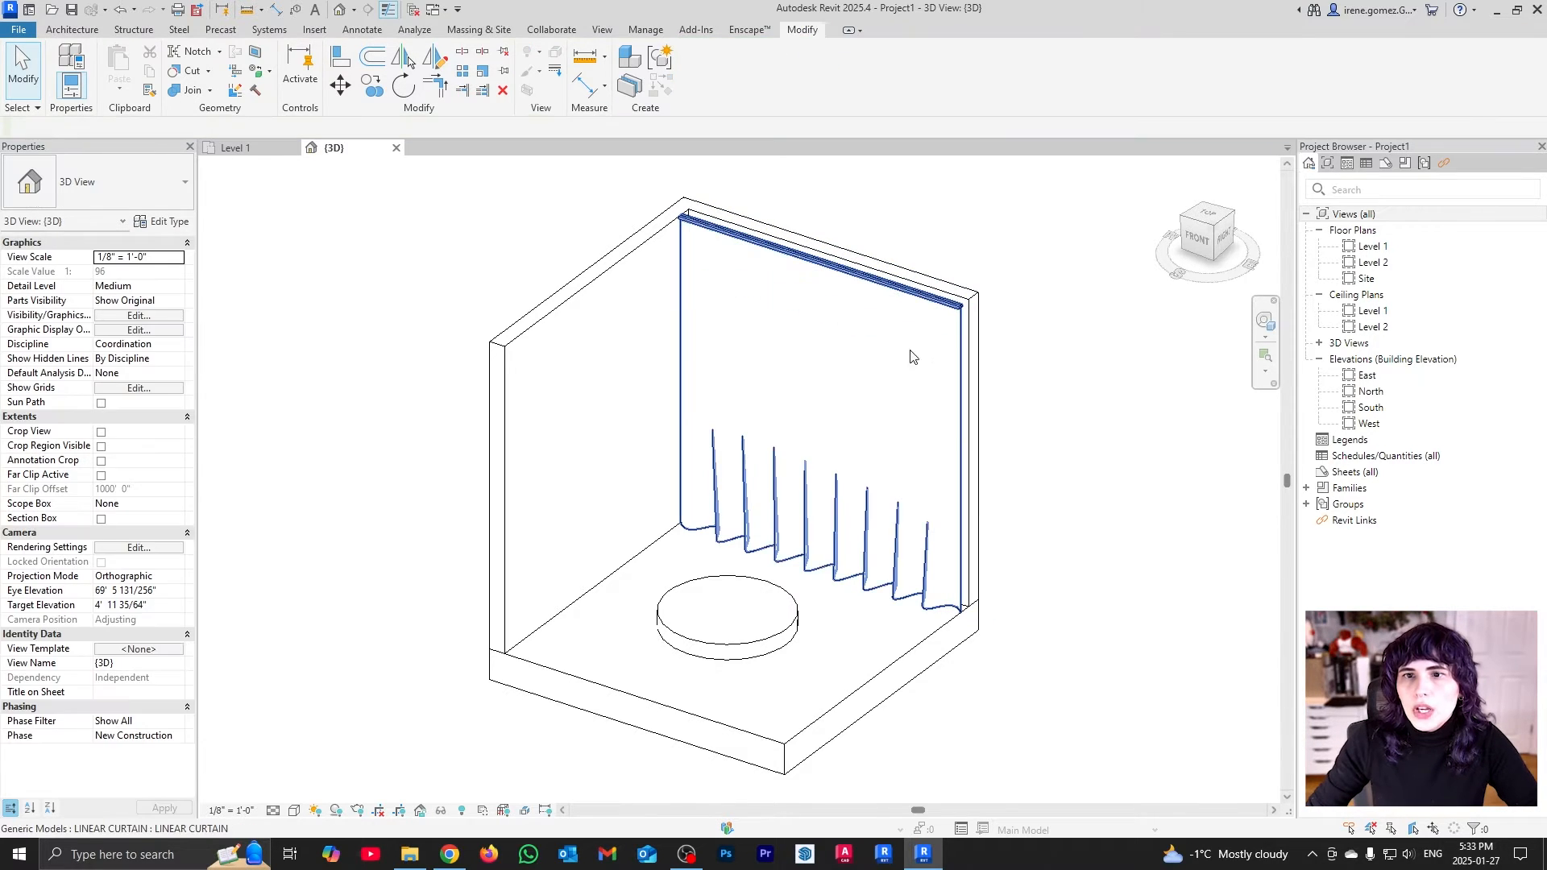
Shorten the curtain fabric to a length of about 3' 1" by moving its free end toward the corner
click(912, 352)
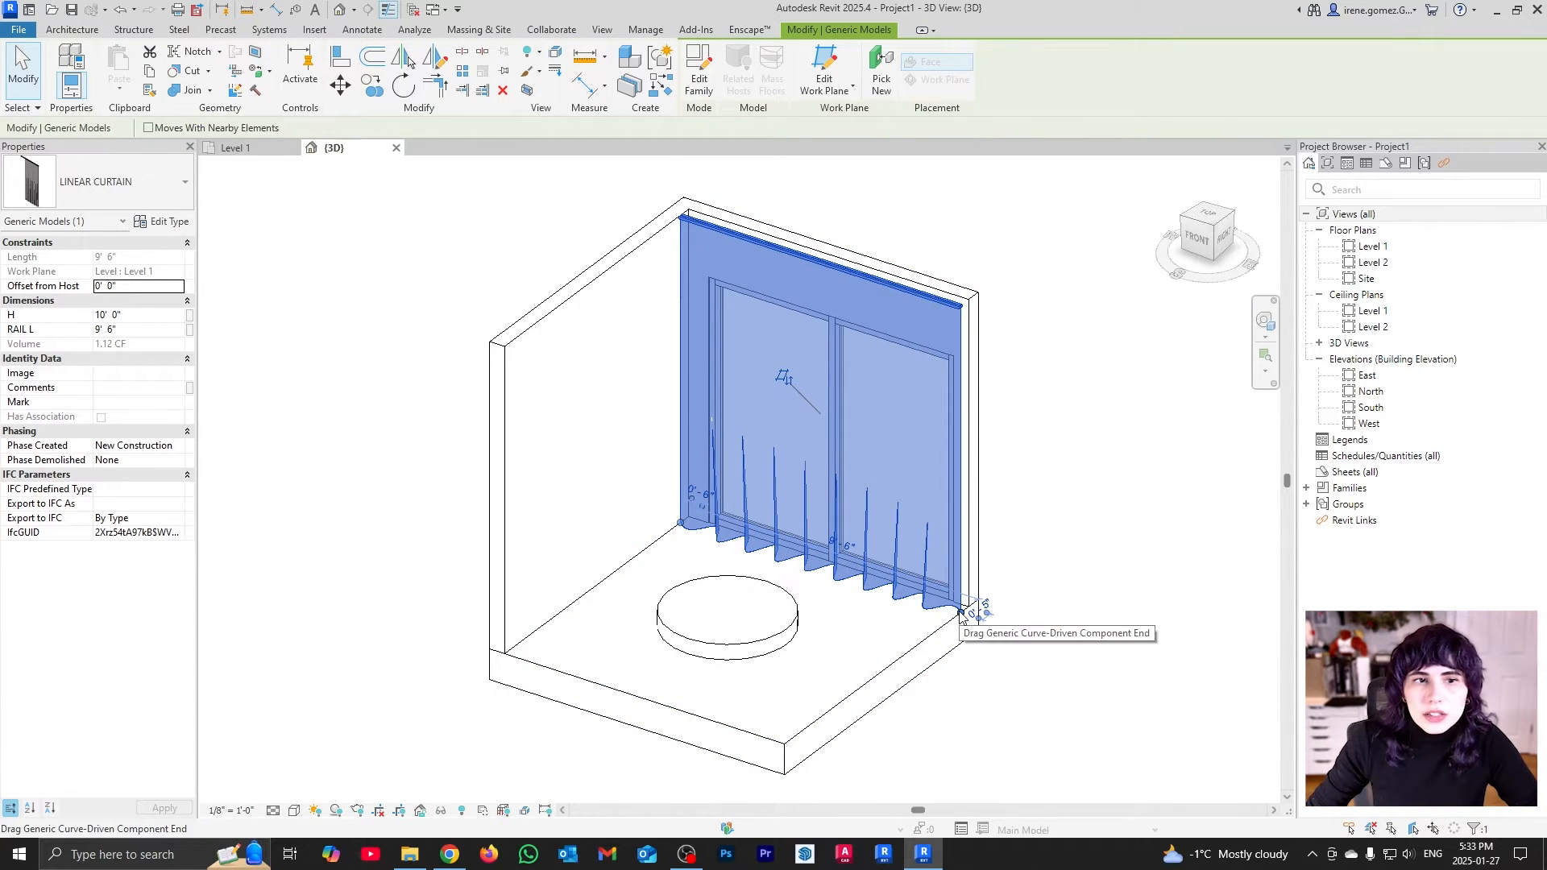
drag(961, 617, 775, 553)
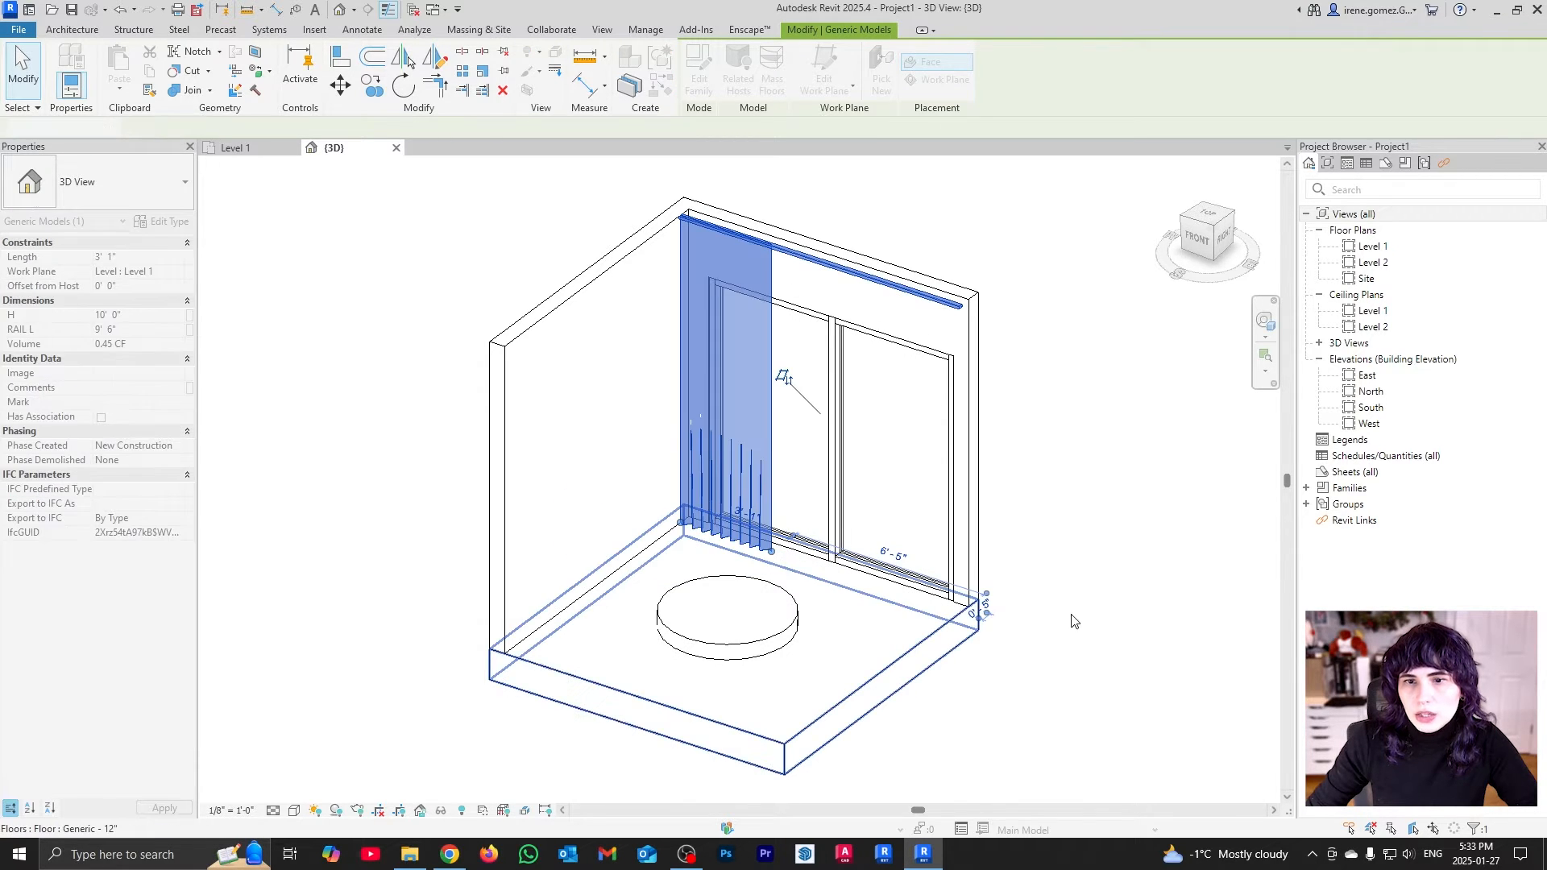
click(1074, 622)
Set the curtain's height parameter H to 9' 0"
shift+middle_drag(847, 654, 777, 234)
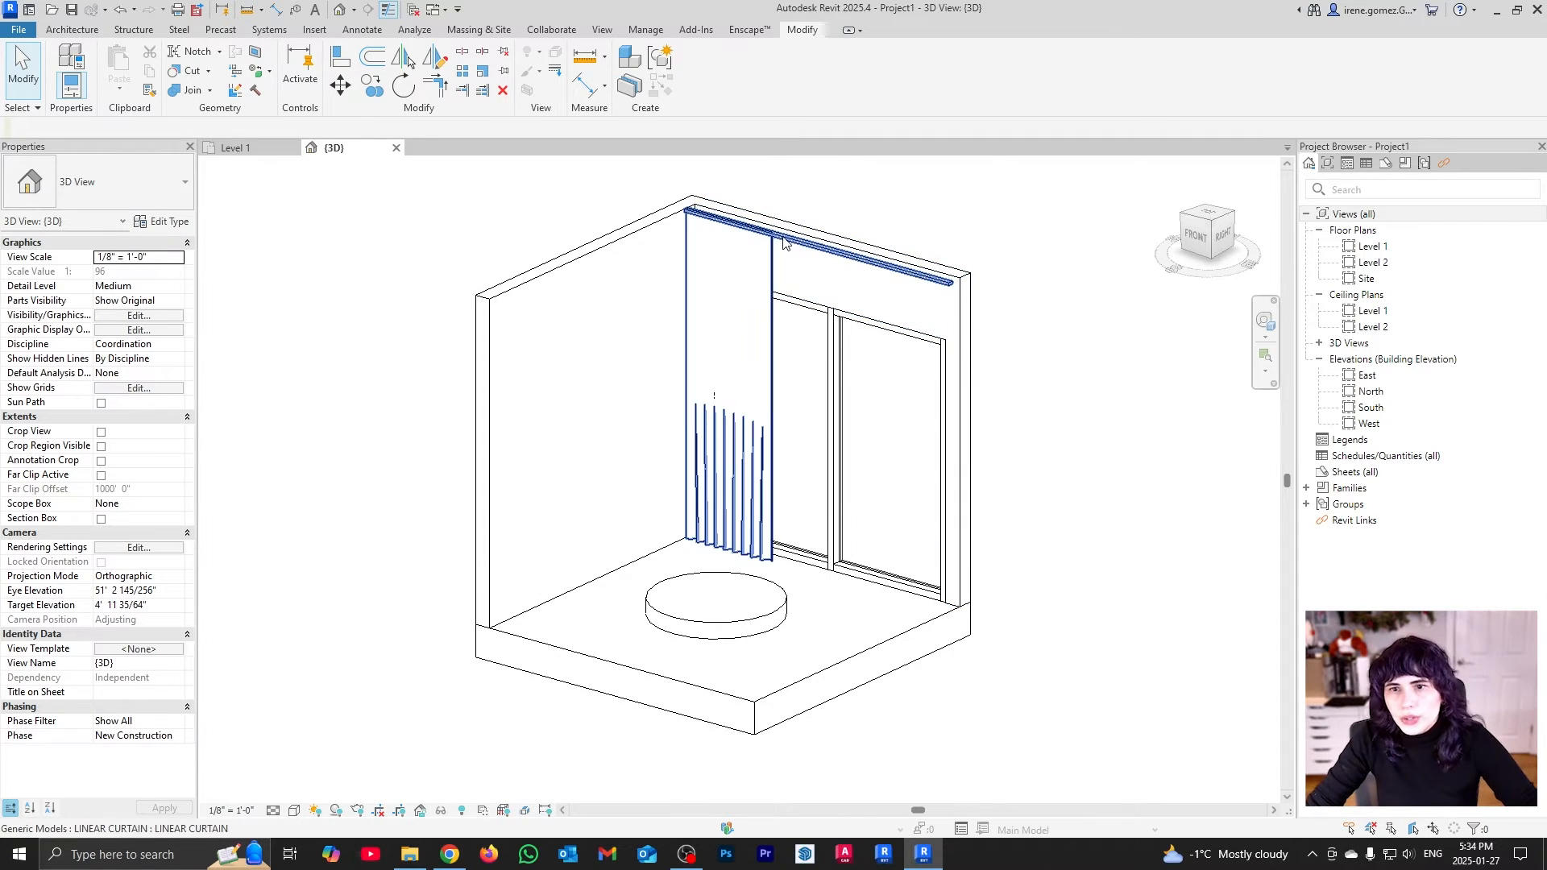
click(749, 255)
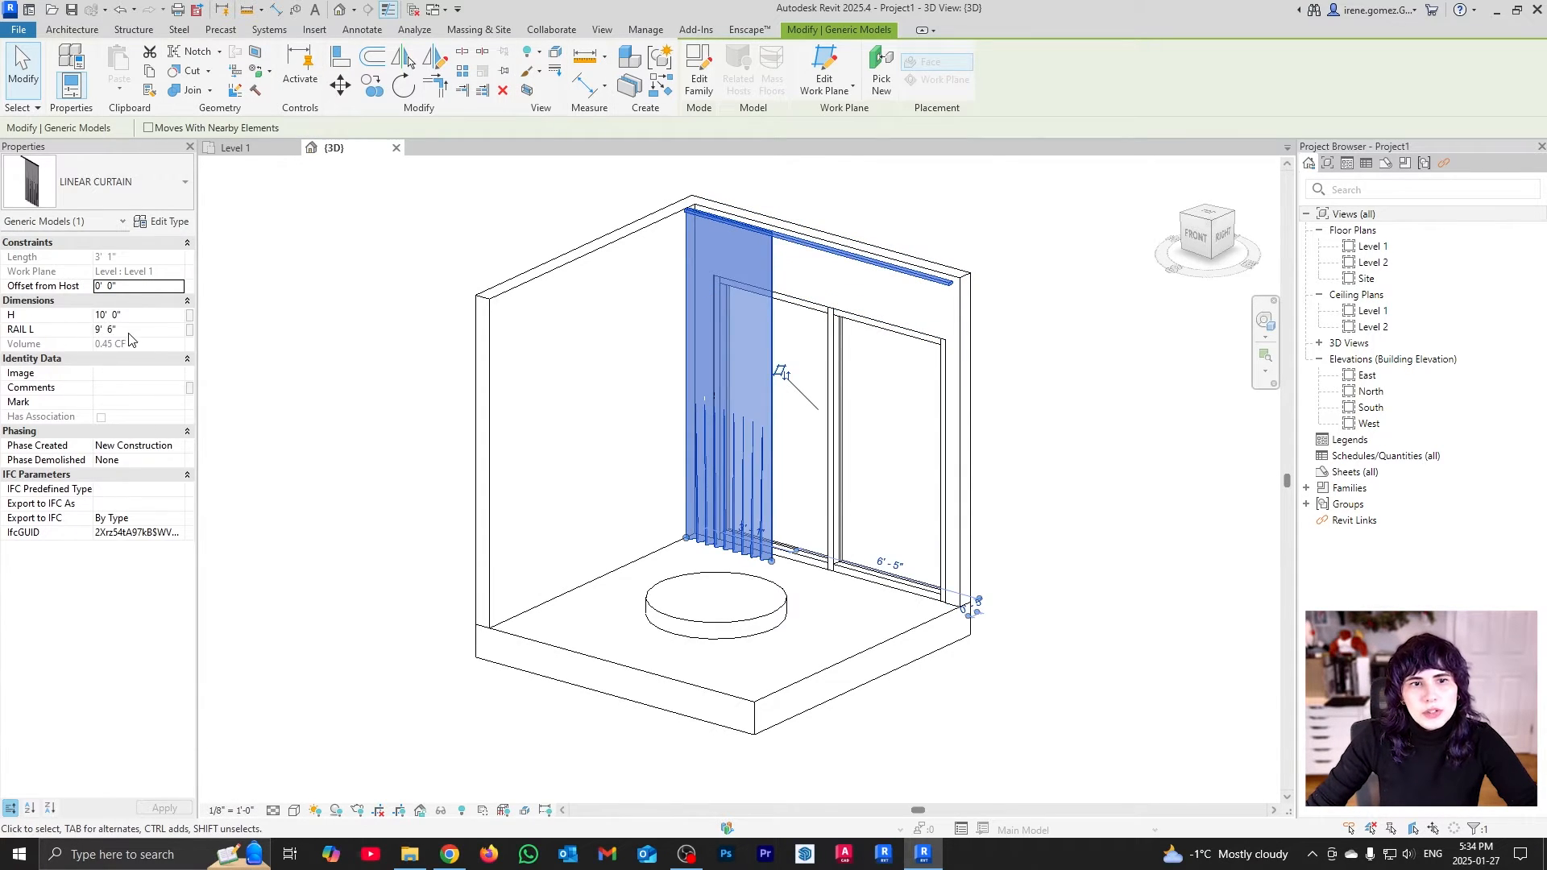
click(142, 316)
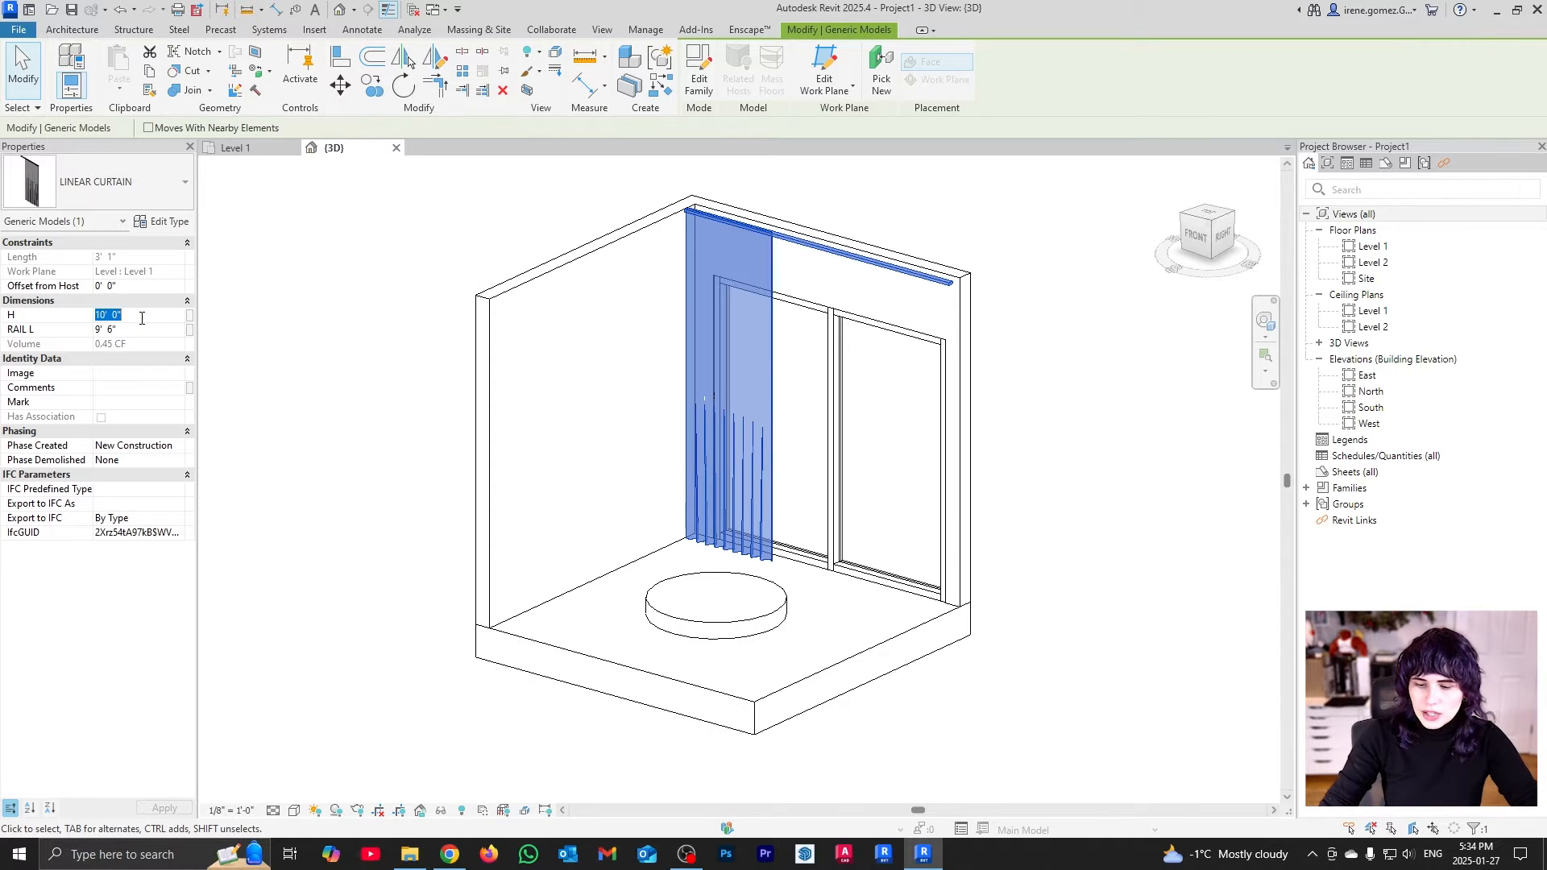
text(9)
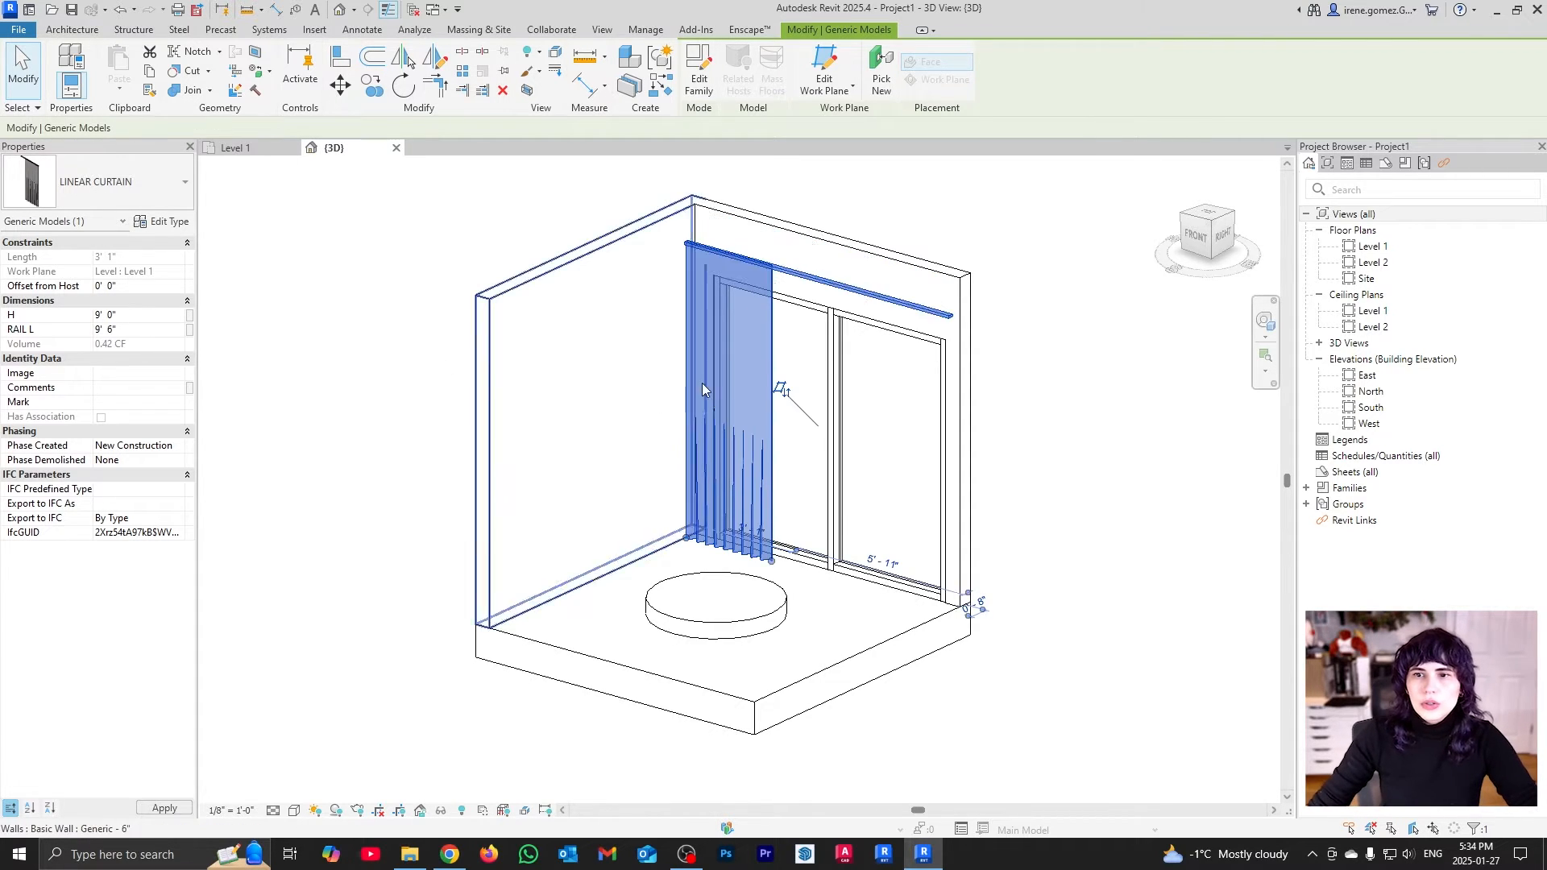
click(1125, 465)
Inspect the shortened curtain in 3D and open its LINEAR CURTAIN family for editing
shift+middle_drag(967, 598, 822, 459)
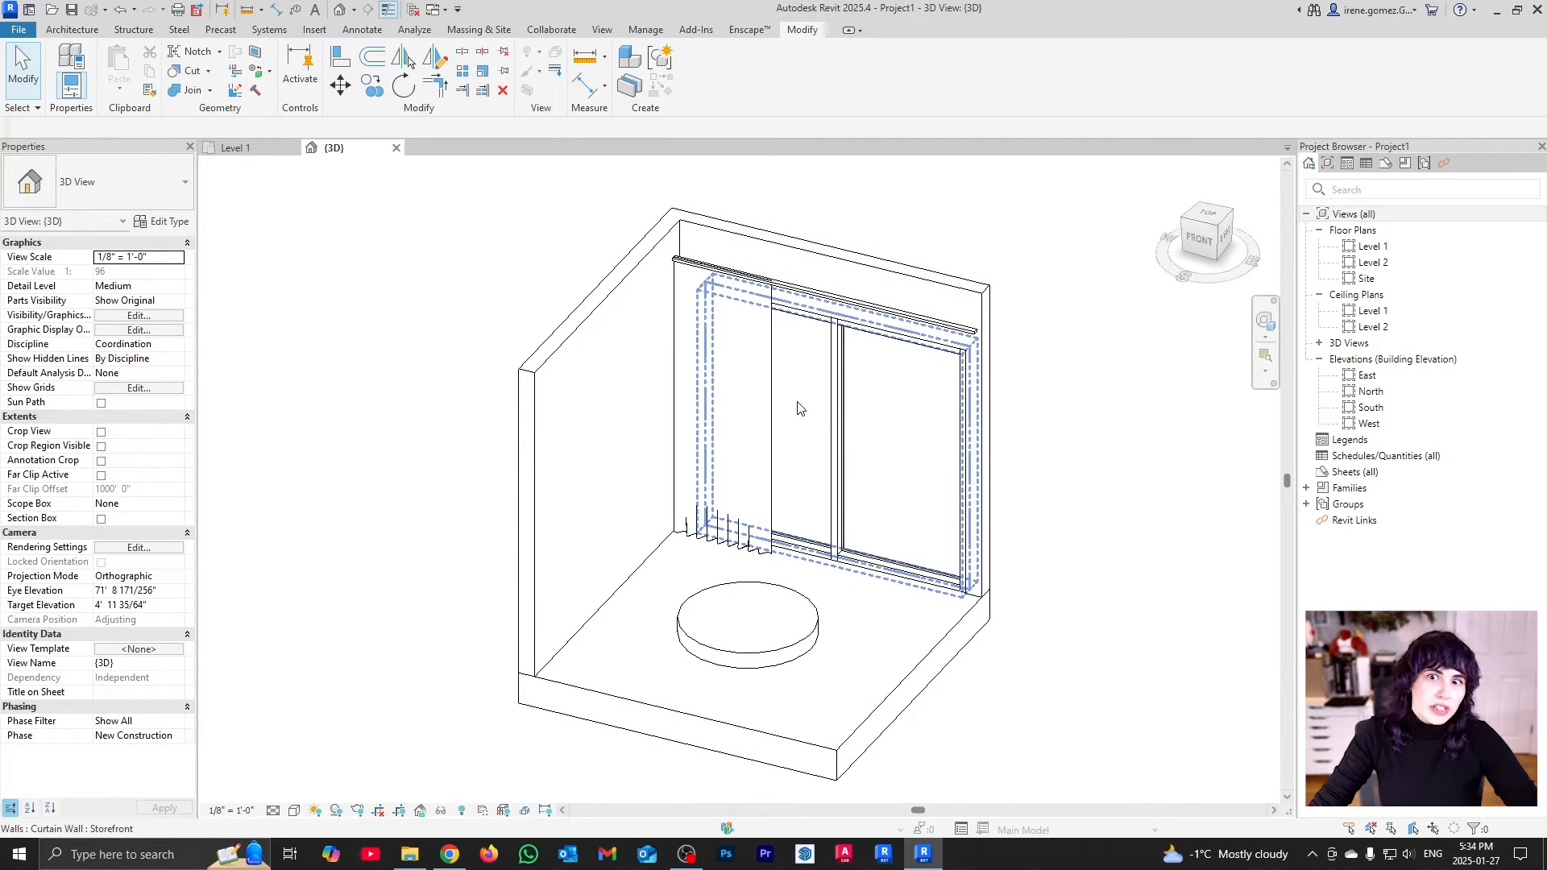
shift+middle_drag(1053, 500, 773, 736)
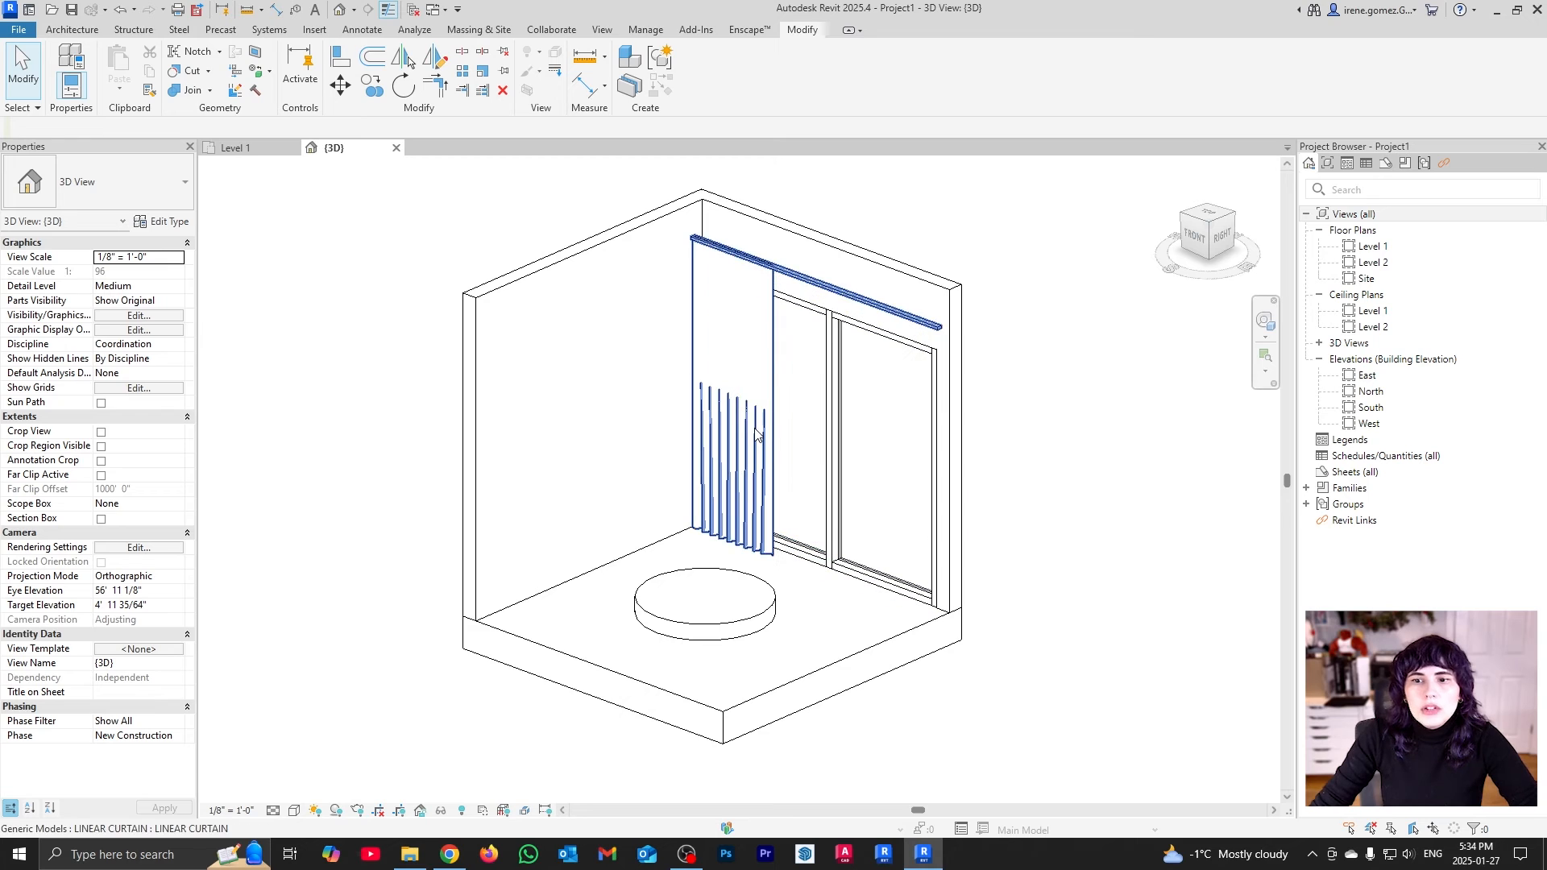
shift+middle_drag(787, 483, 861, 558)
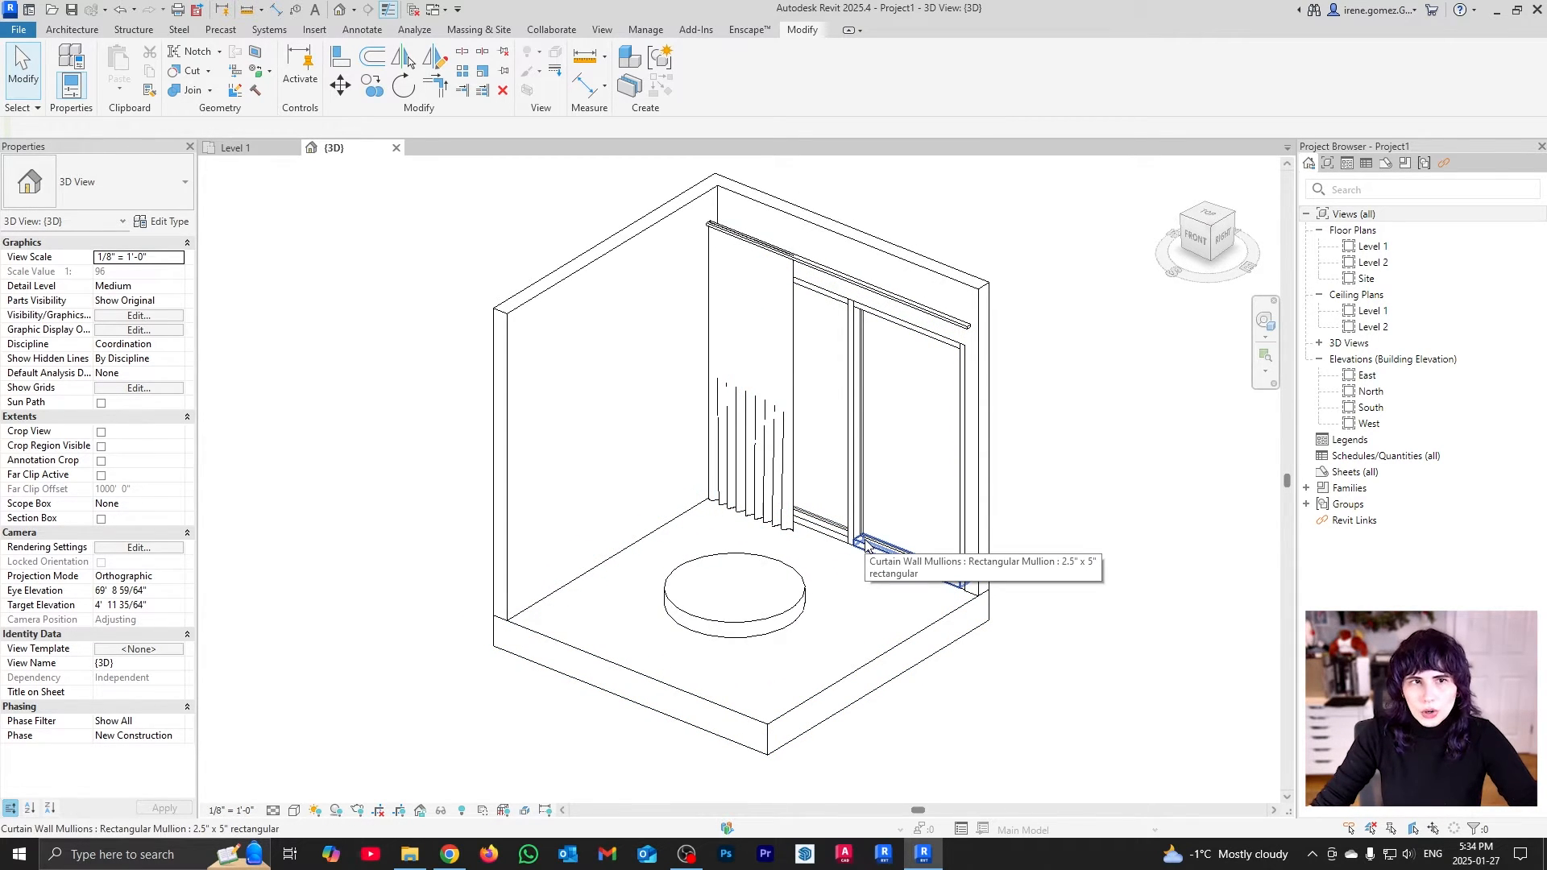
click(763, 421)
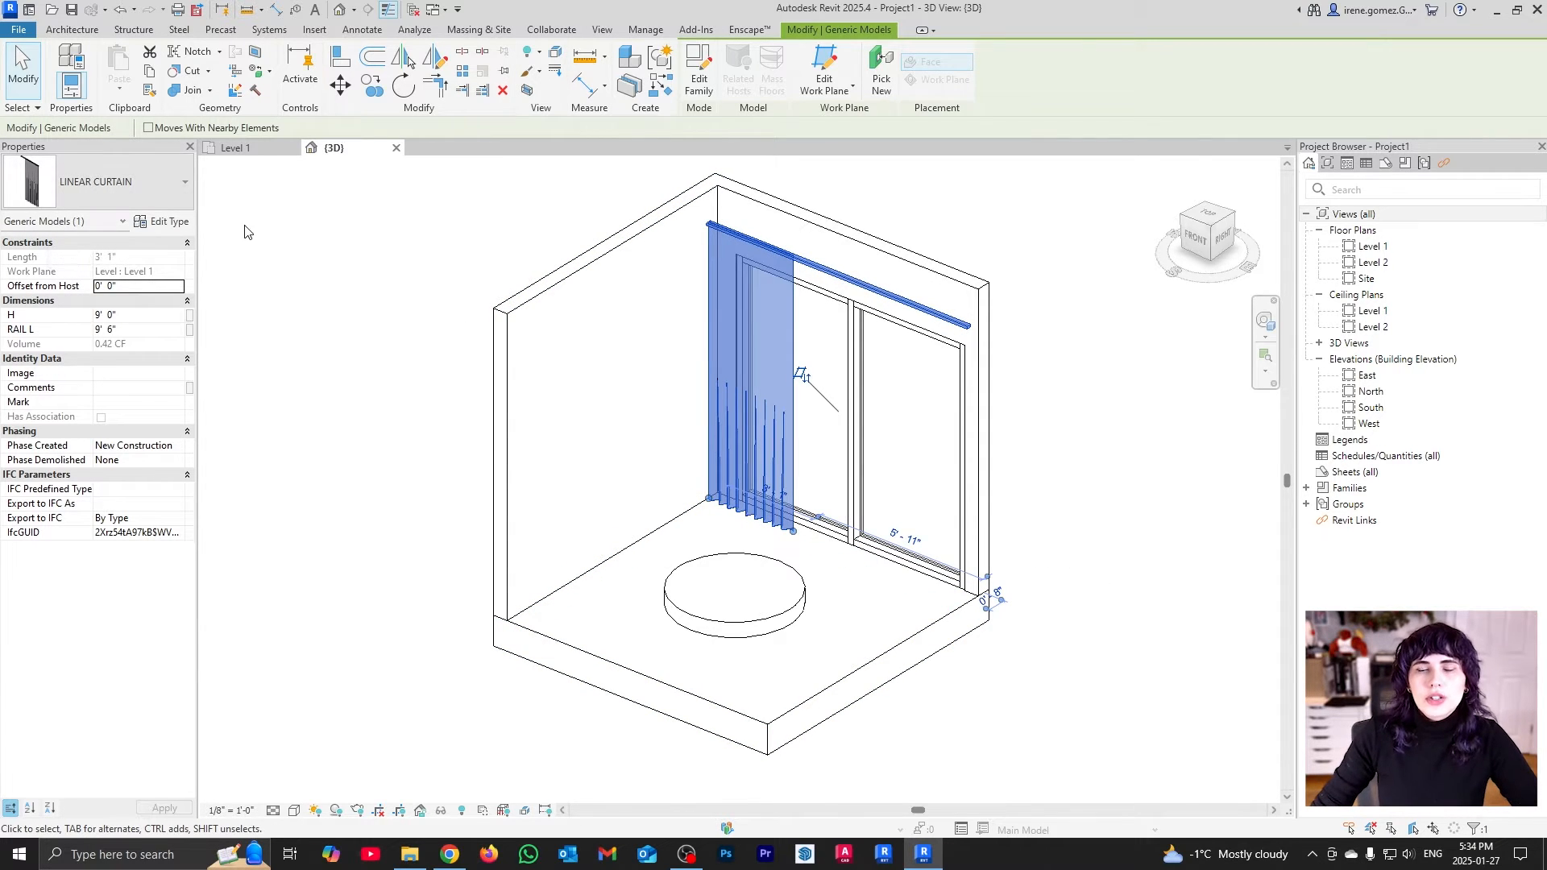
click(698, 68)
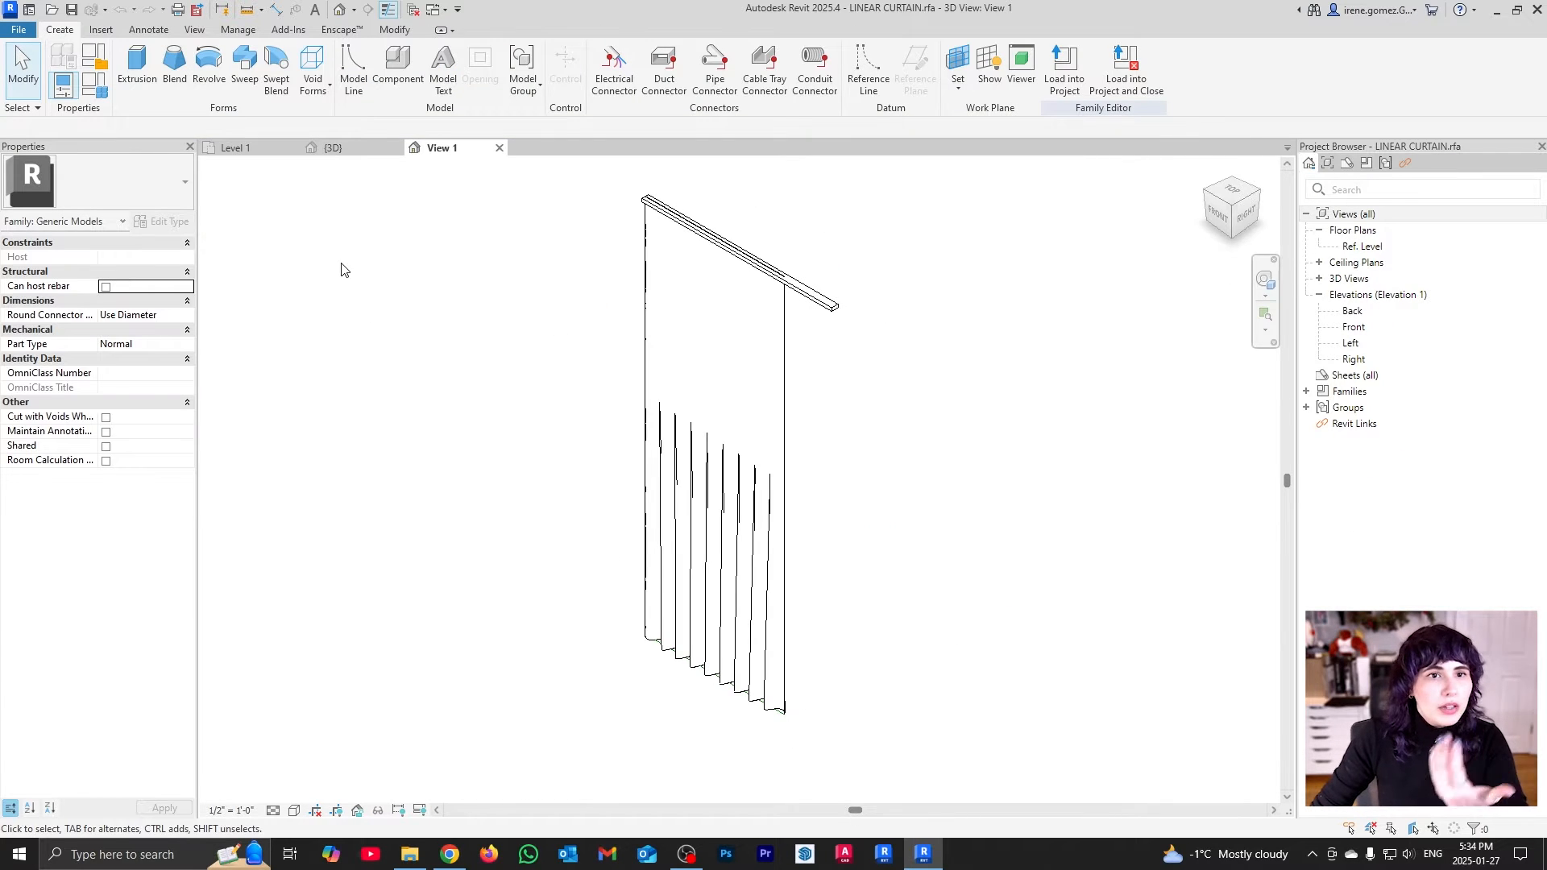
Change the family category of the LINEAR CURTAIN family from Generic Models to Entourage
click(93, 58)
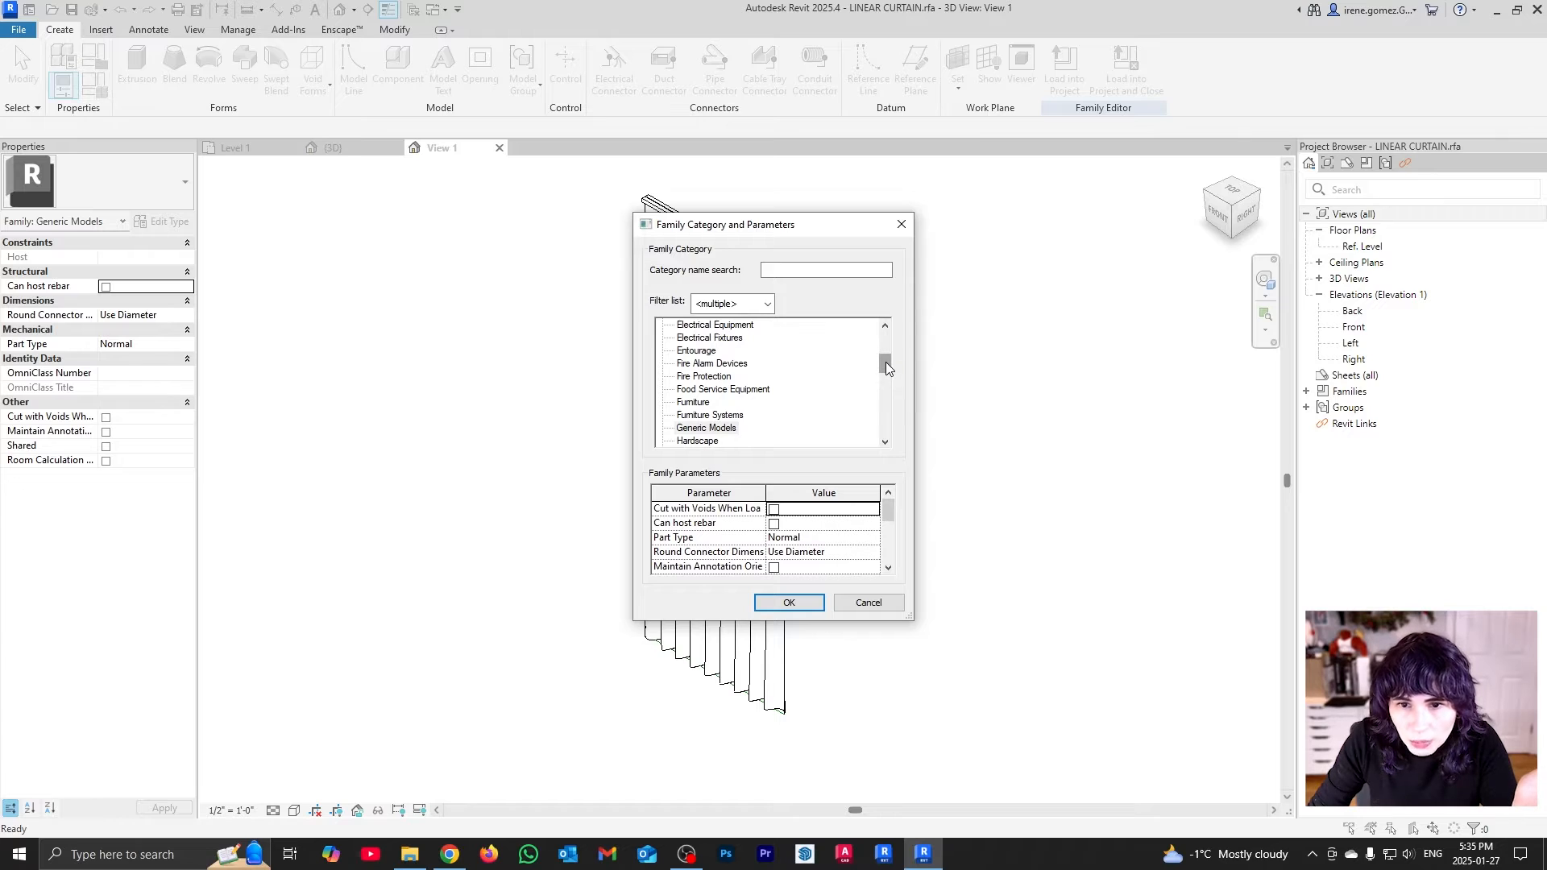
scroll(887, 361, down, 1)
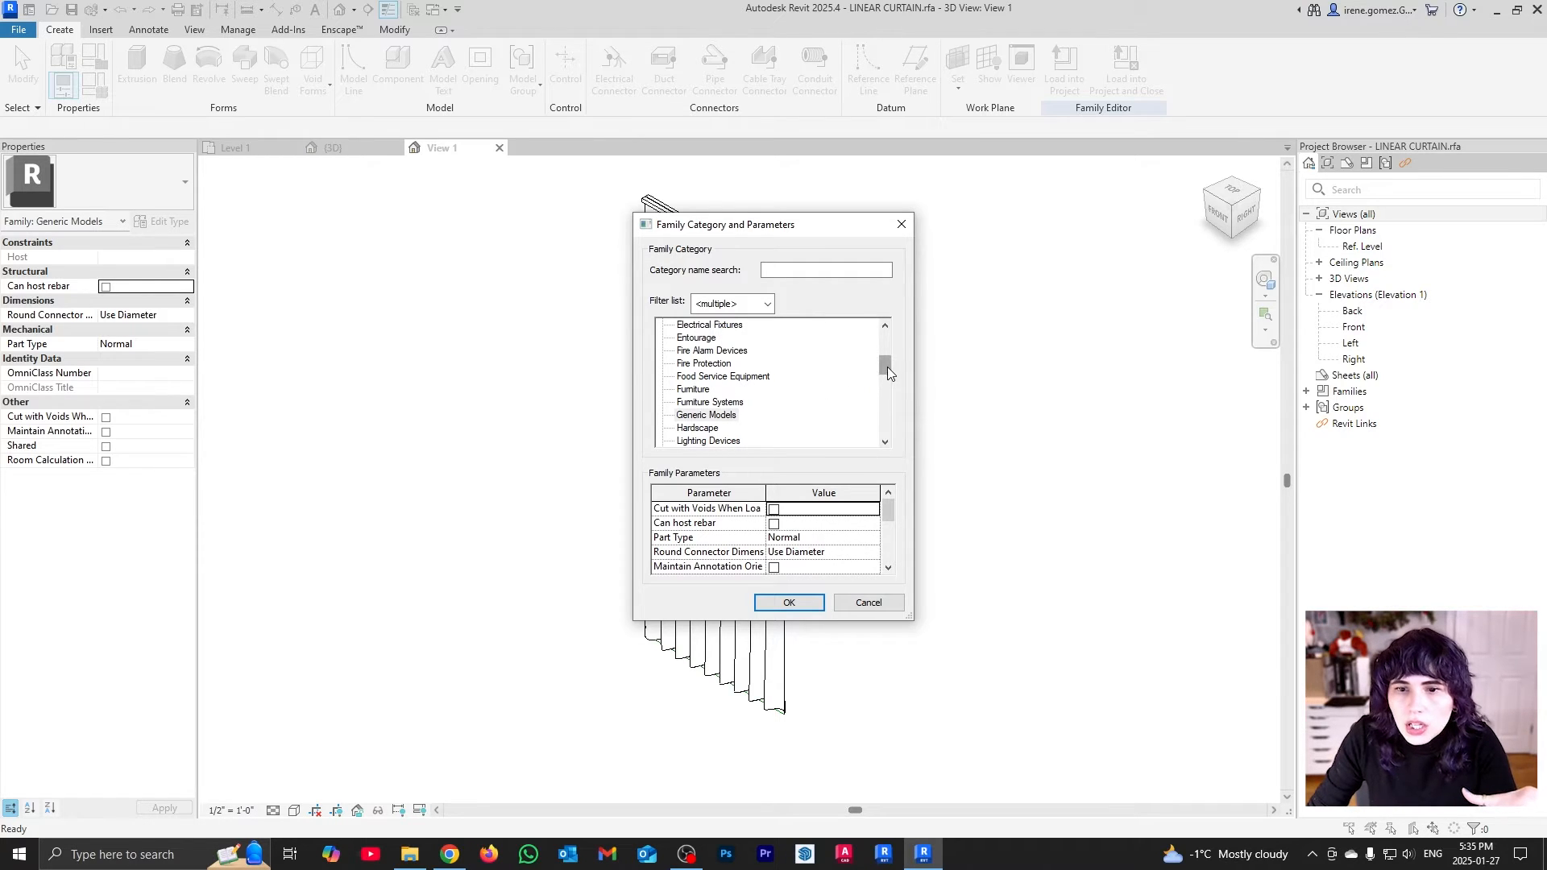
mouse_move(887, 371)
mouse_down()
mouse_move(889, 389)
mouse_move(888, 352)
mouse_up()
click(697, 337)
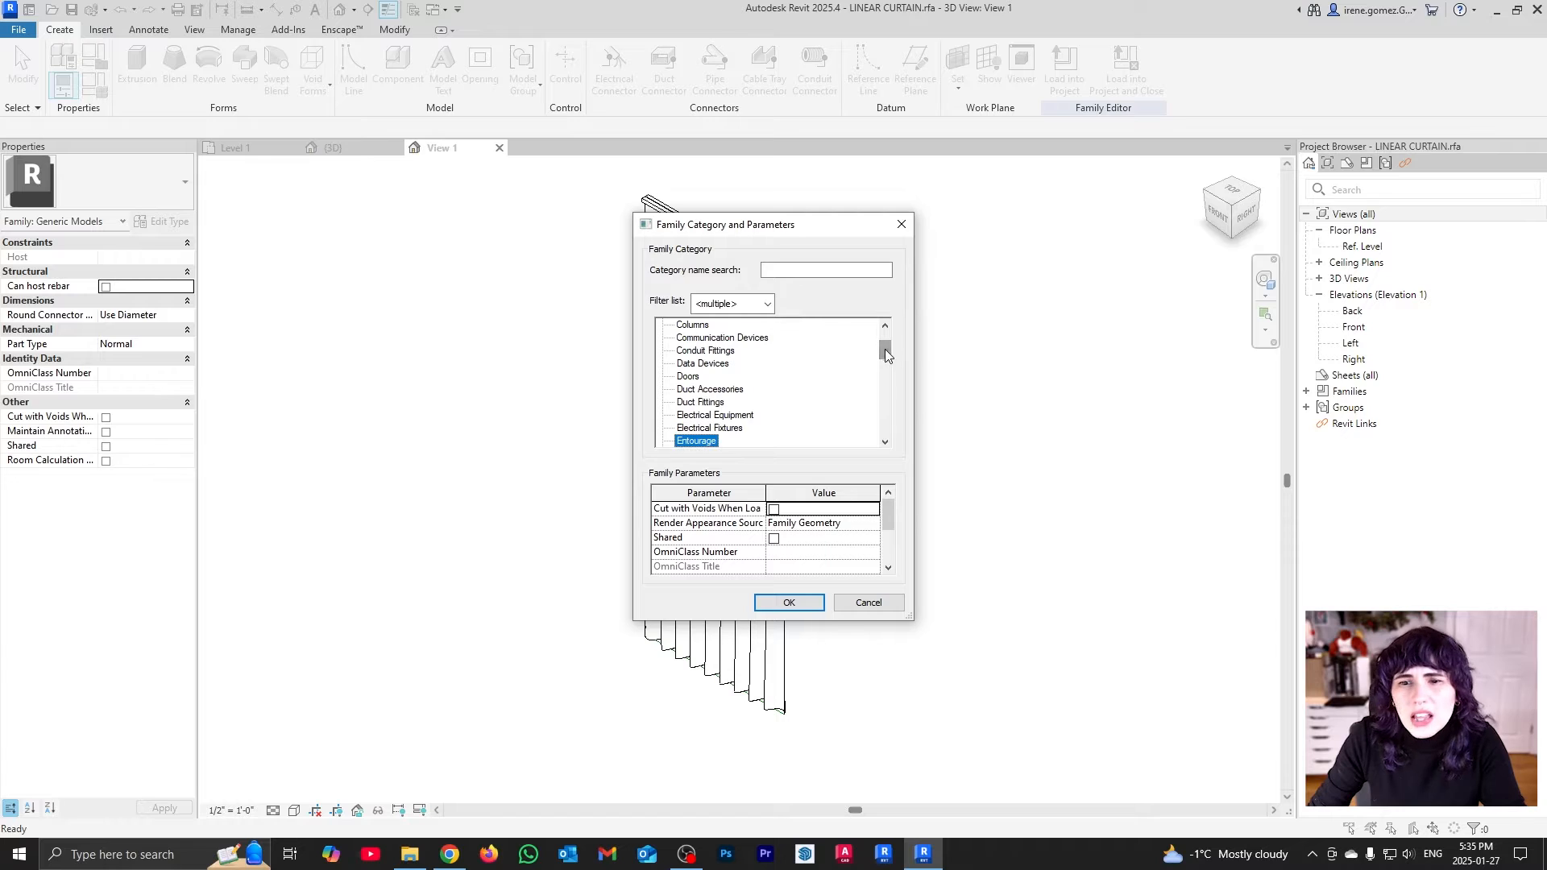
click(809, 606)
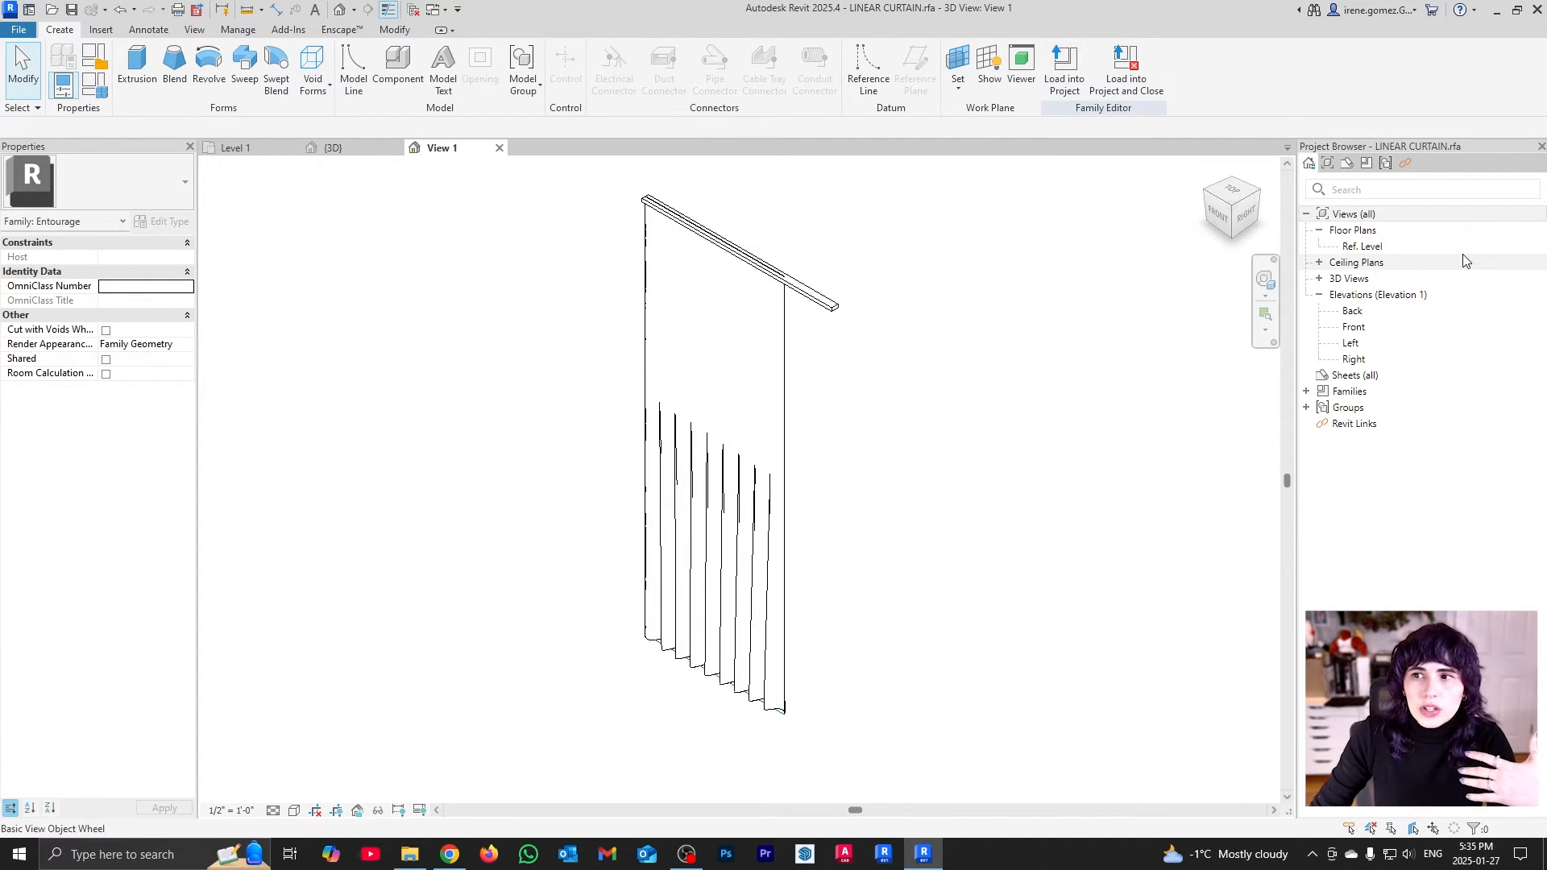
Save the family over LINEAR CURTAIN.rfa, load it into the project and close it, overwriting the existing version without its parameter values
double_click(1367, 246)
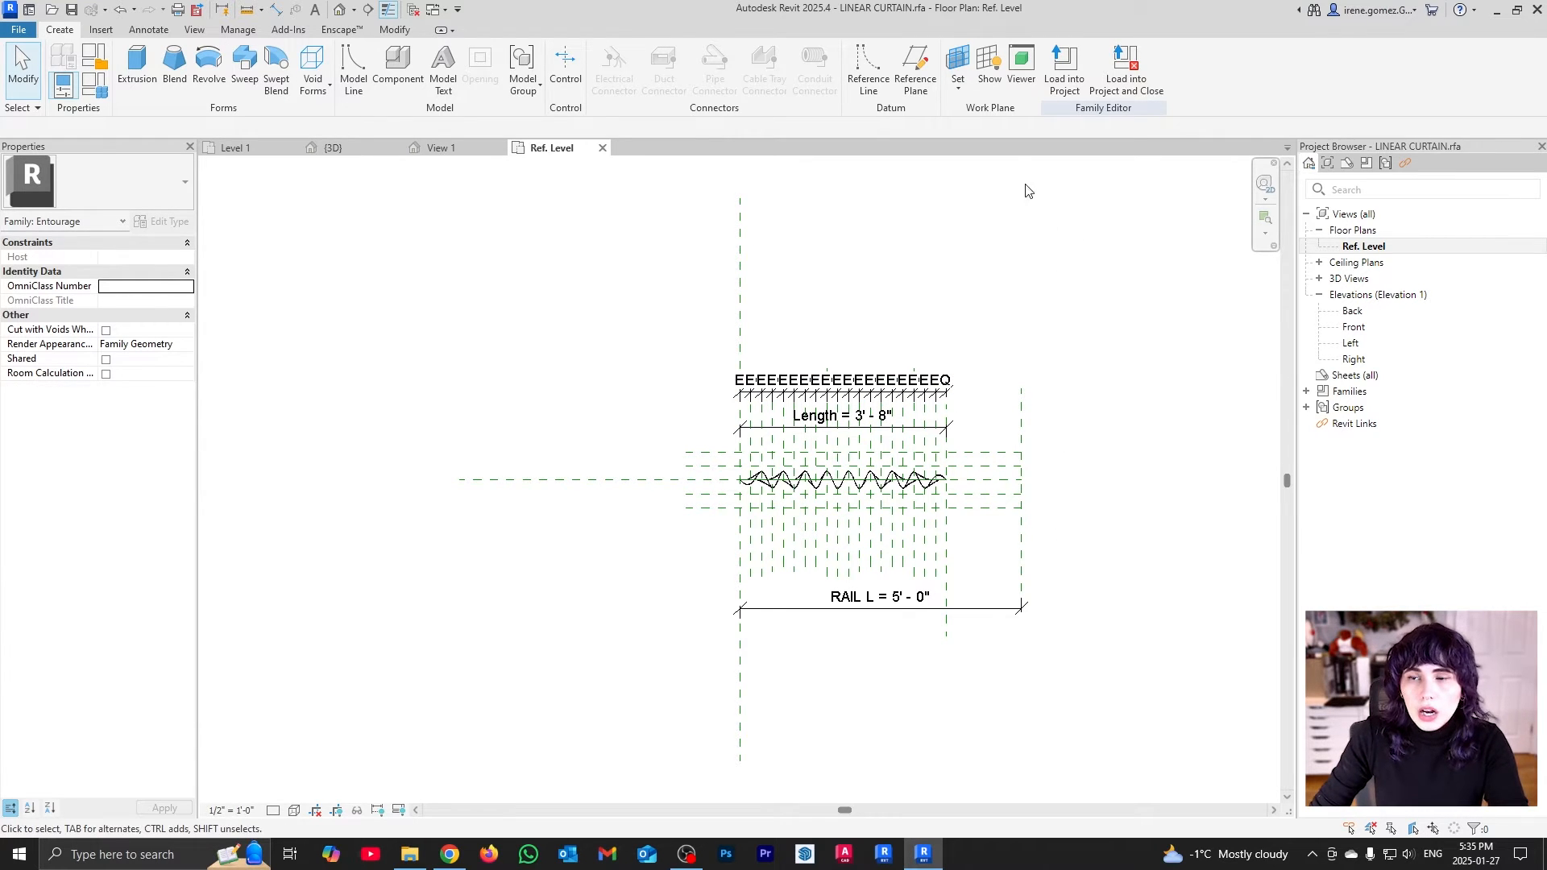
click(1126, 68)
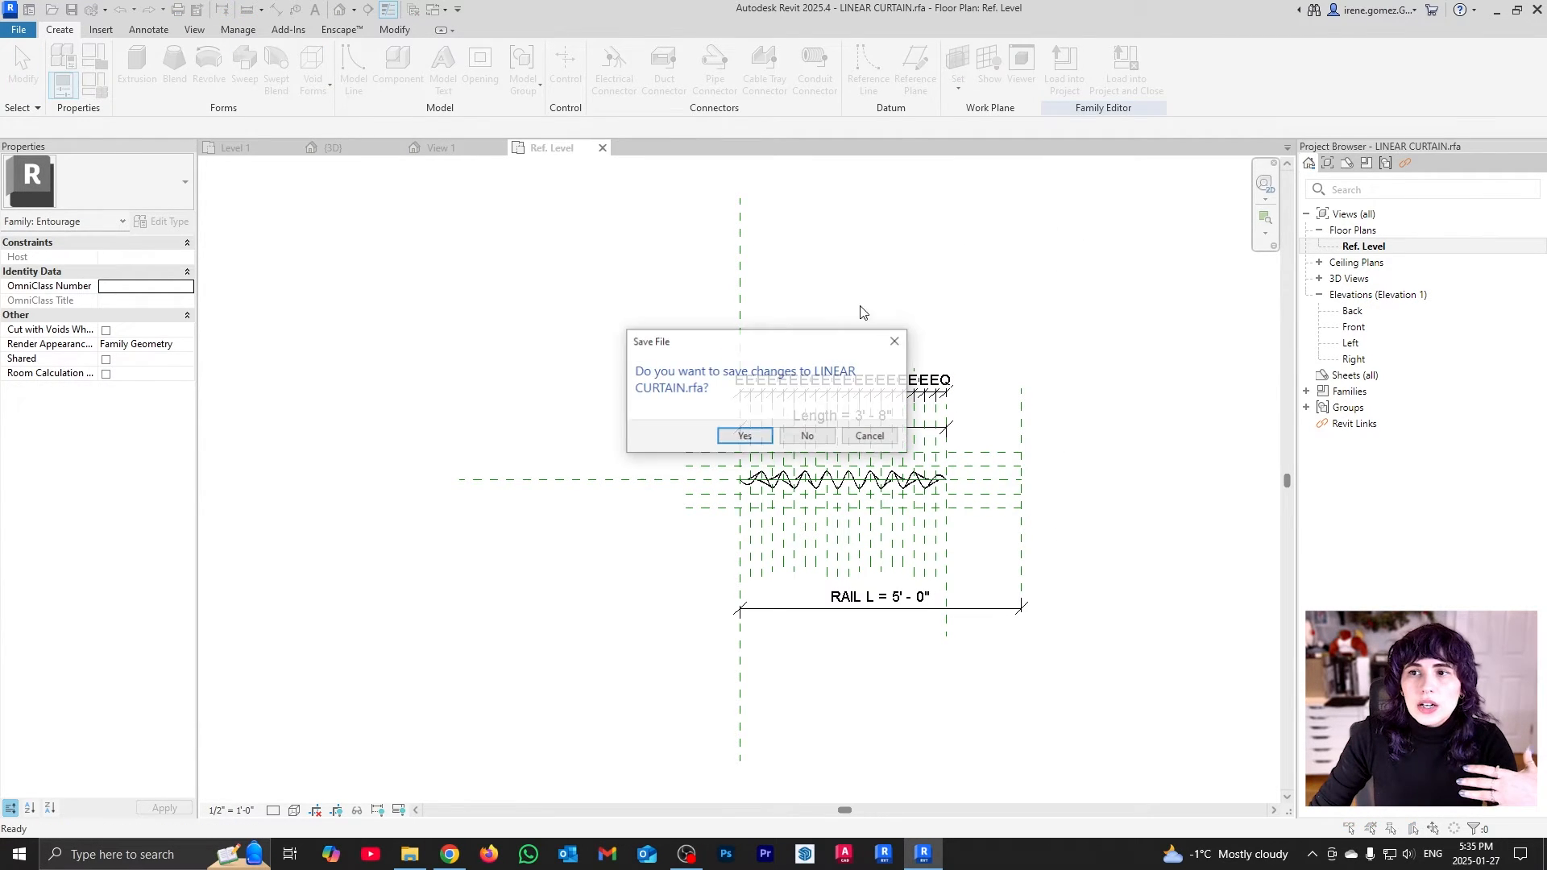
click(741, 437)
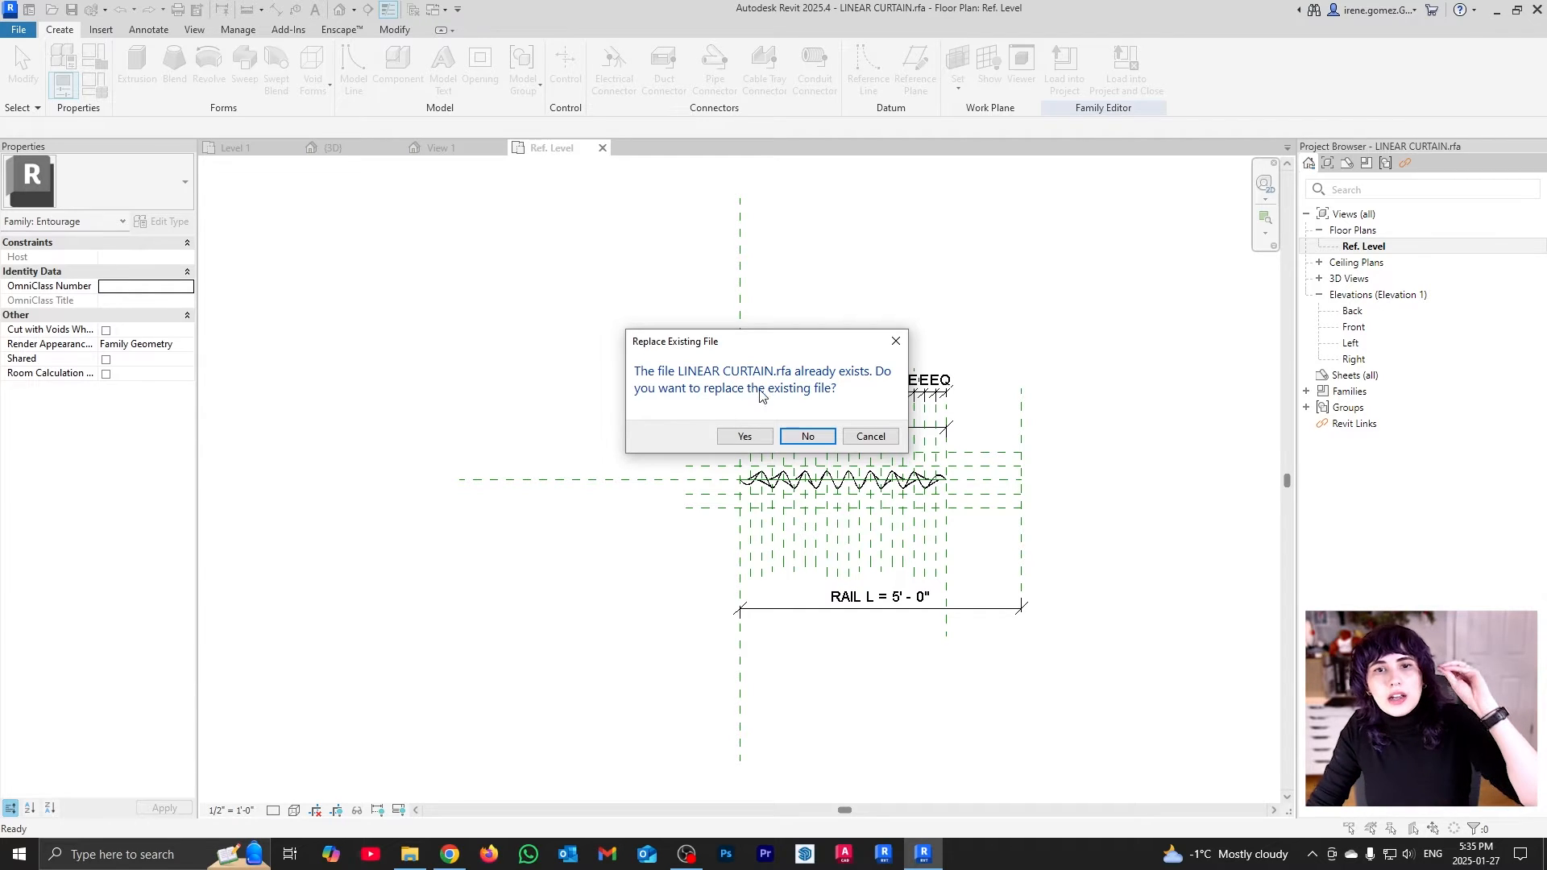
click(744, 436)
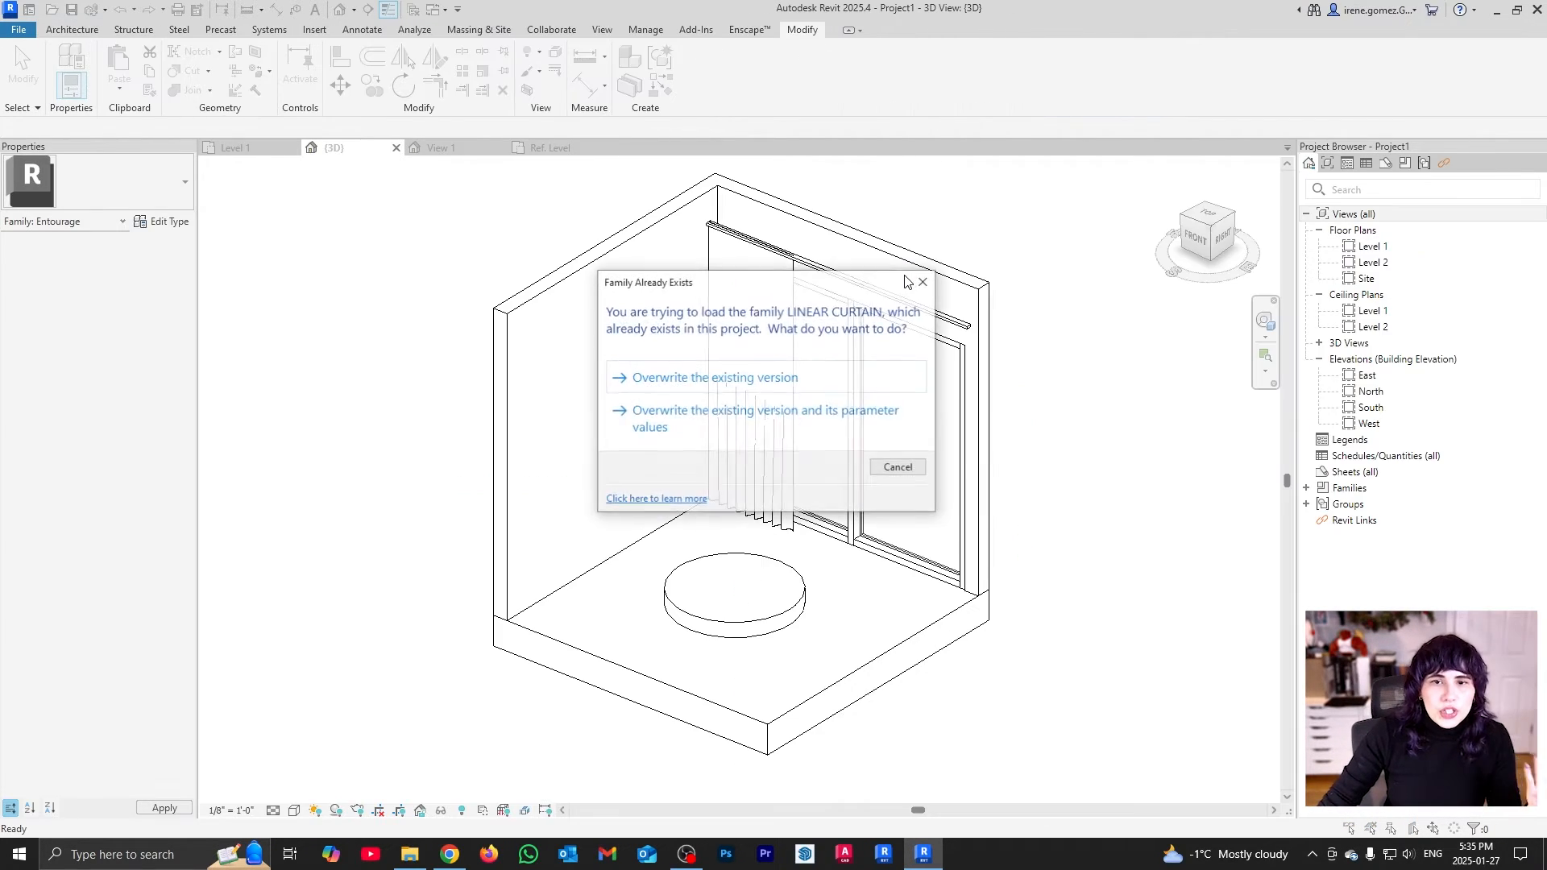
click(712, 387)
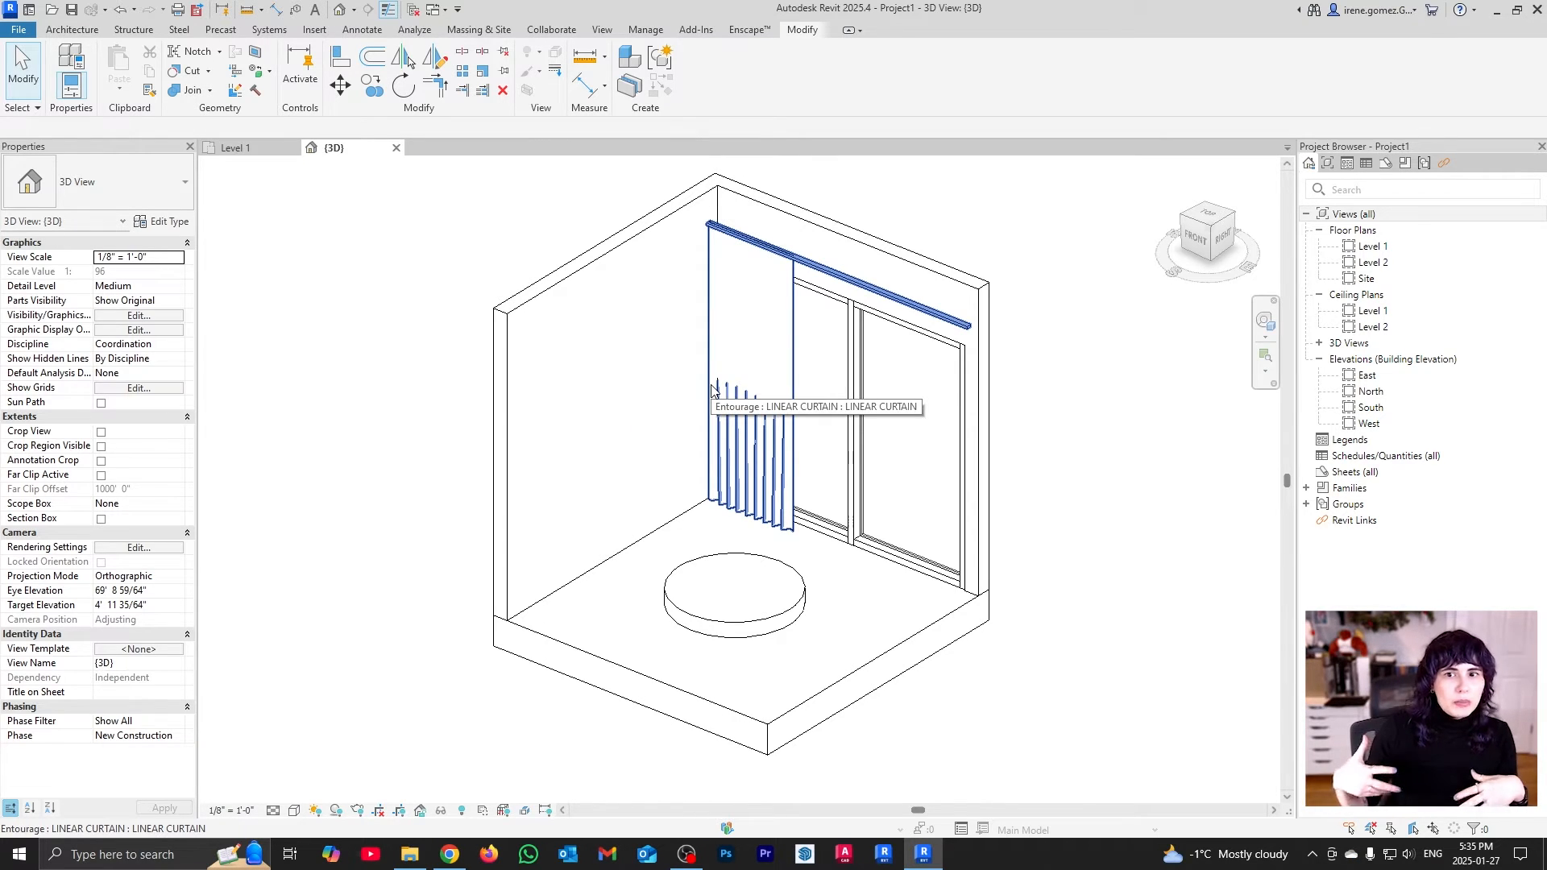
click(774, 363)
click(476, 344)
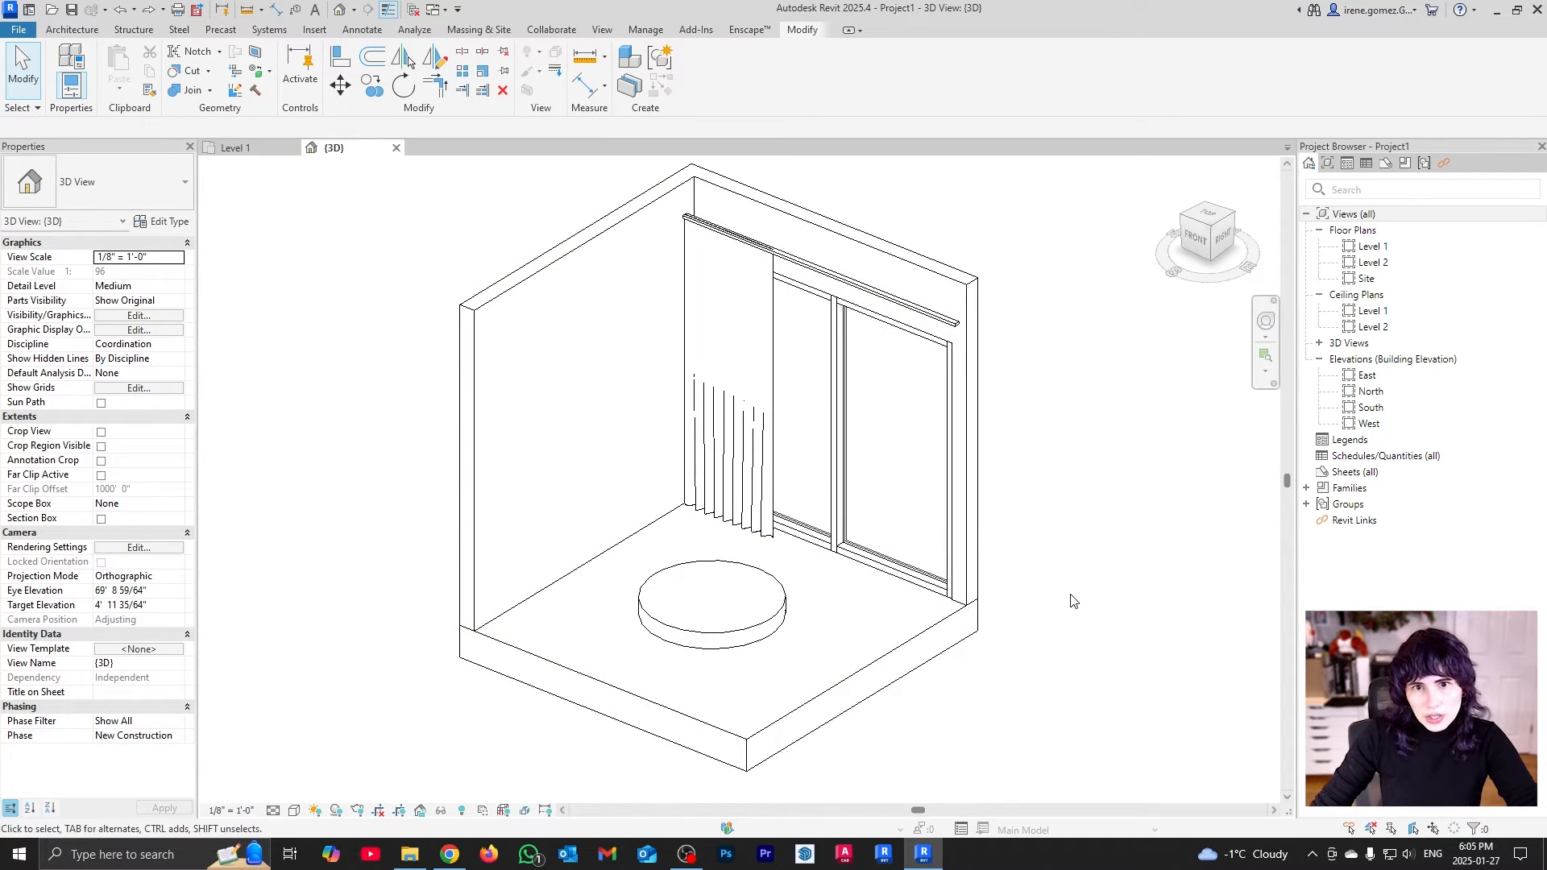
Create a new family from the Metric Generic Model Adaptive.rft template
click(18, 29)
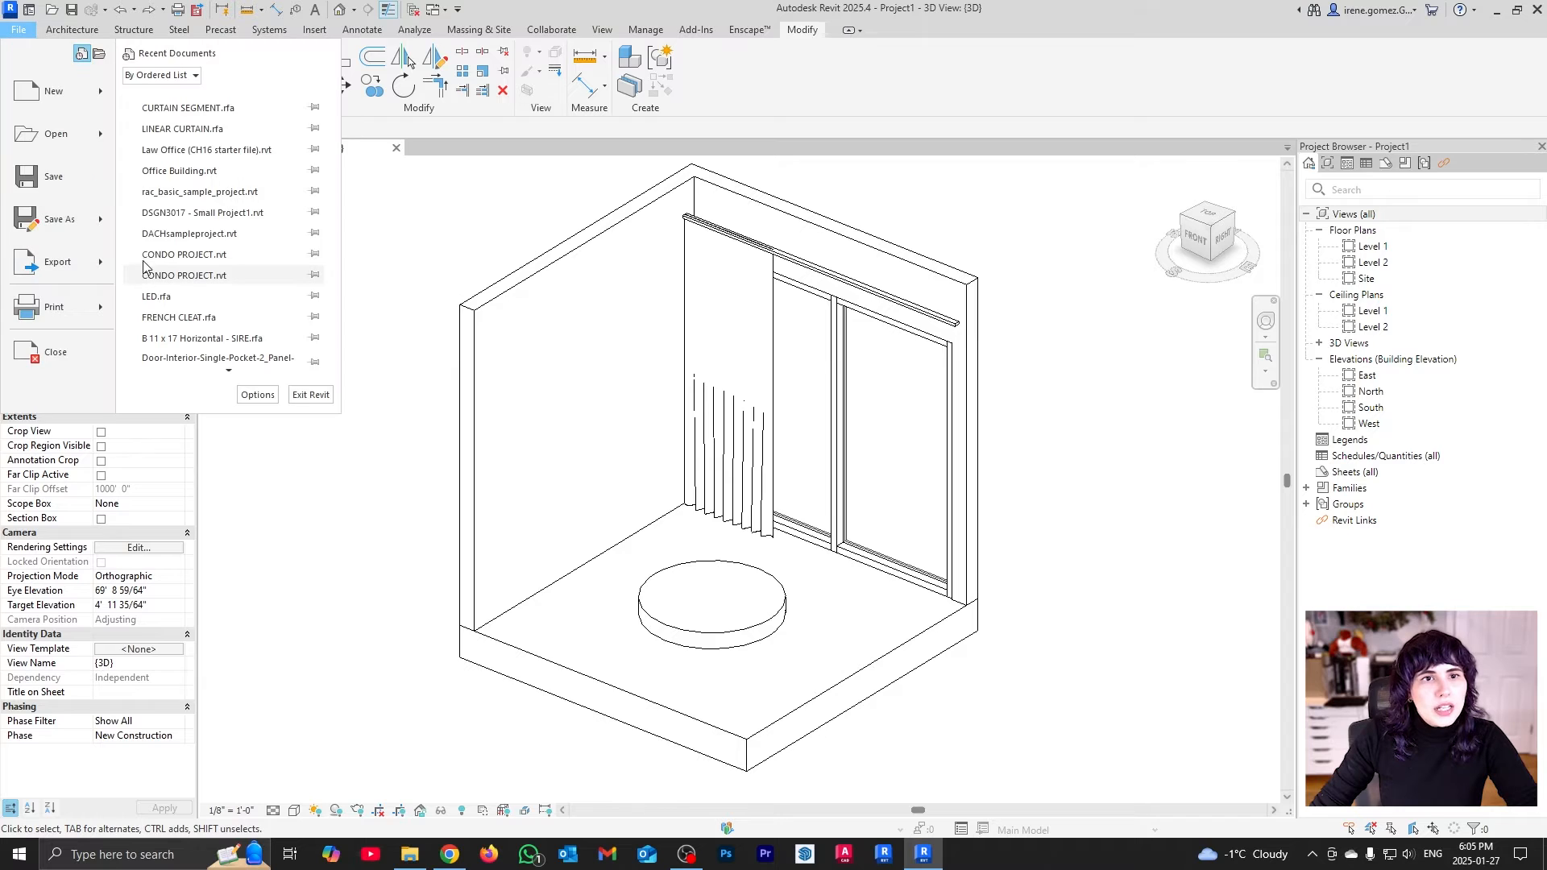
mouse_move(101, 94)
click(217, 155)
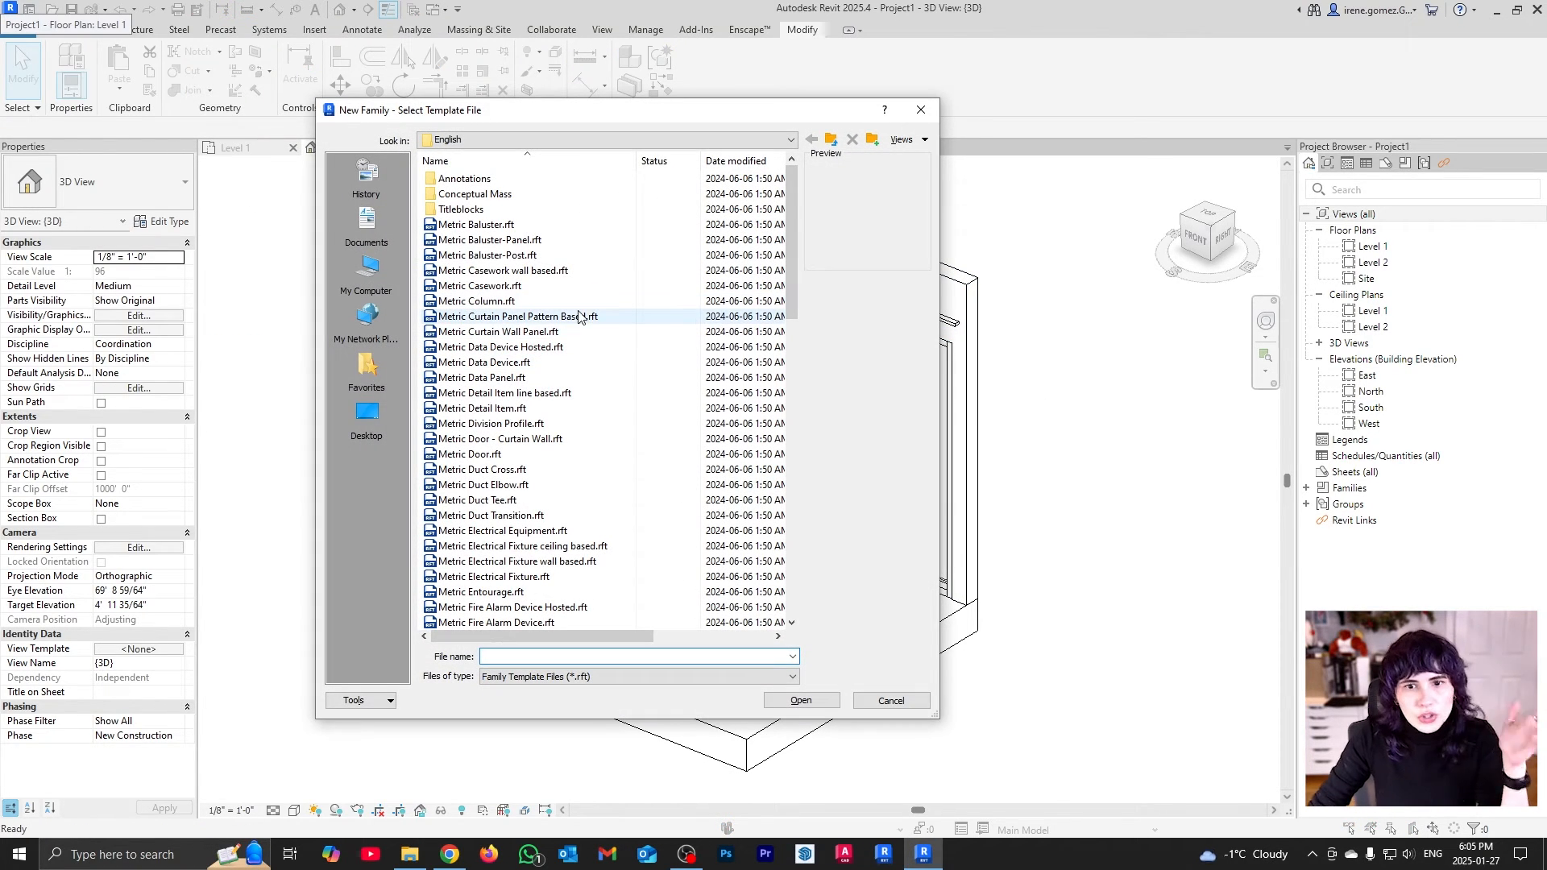
scroll(636, 400, down, 1)
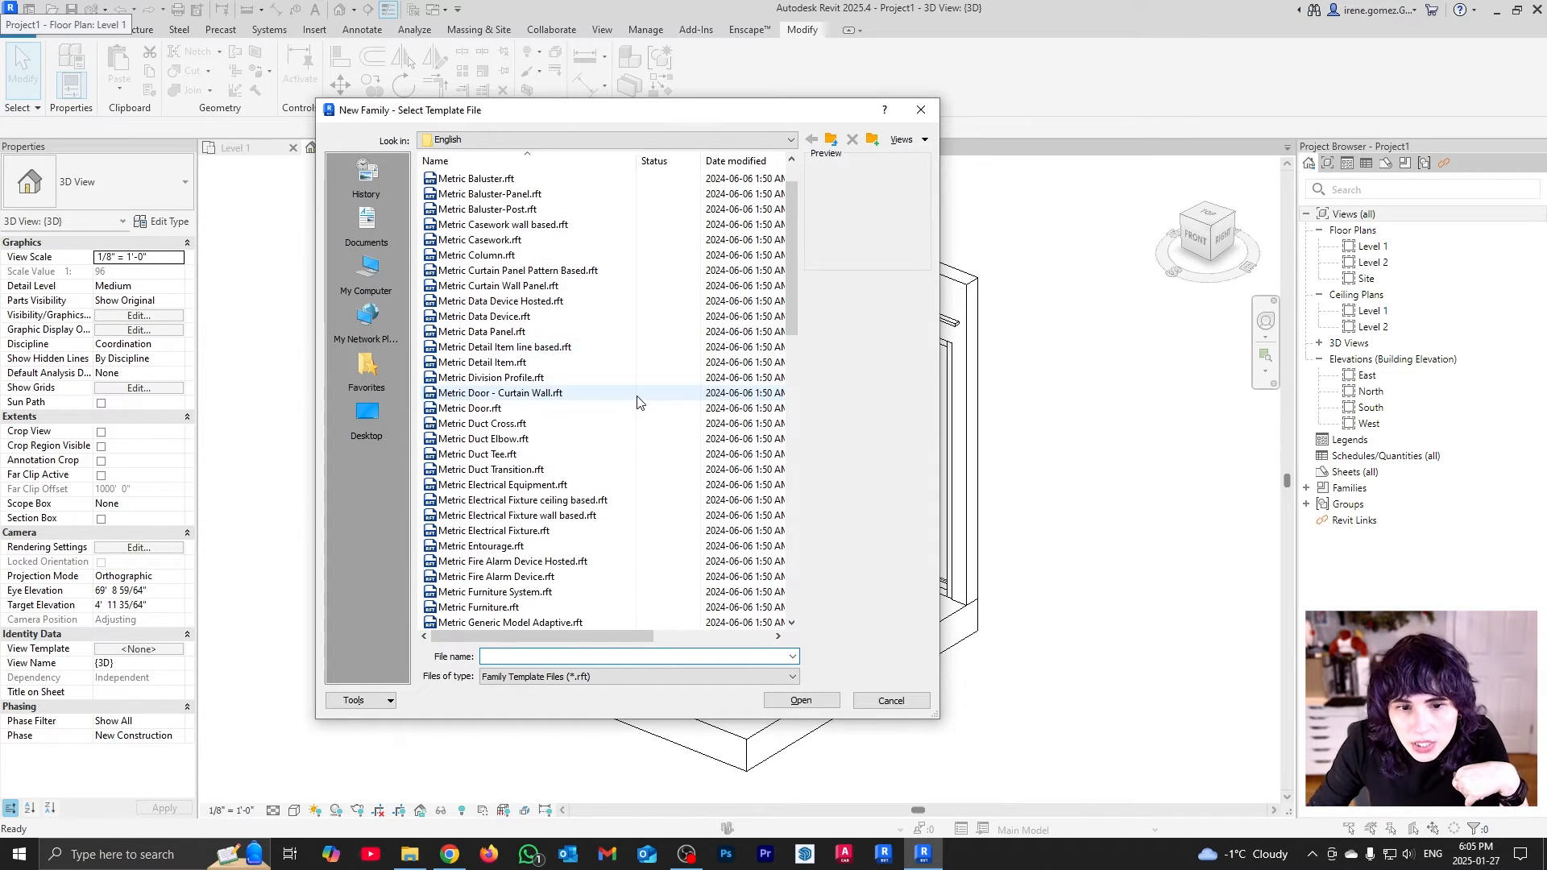
scroll(637, 400, down, 4)
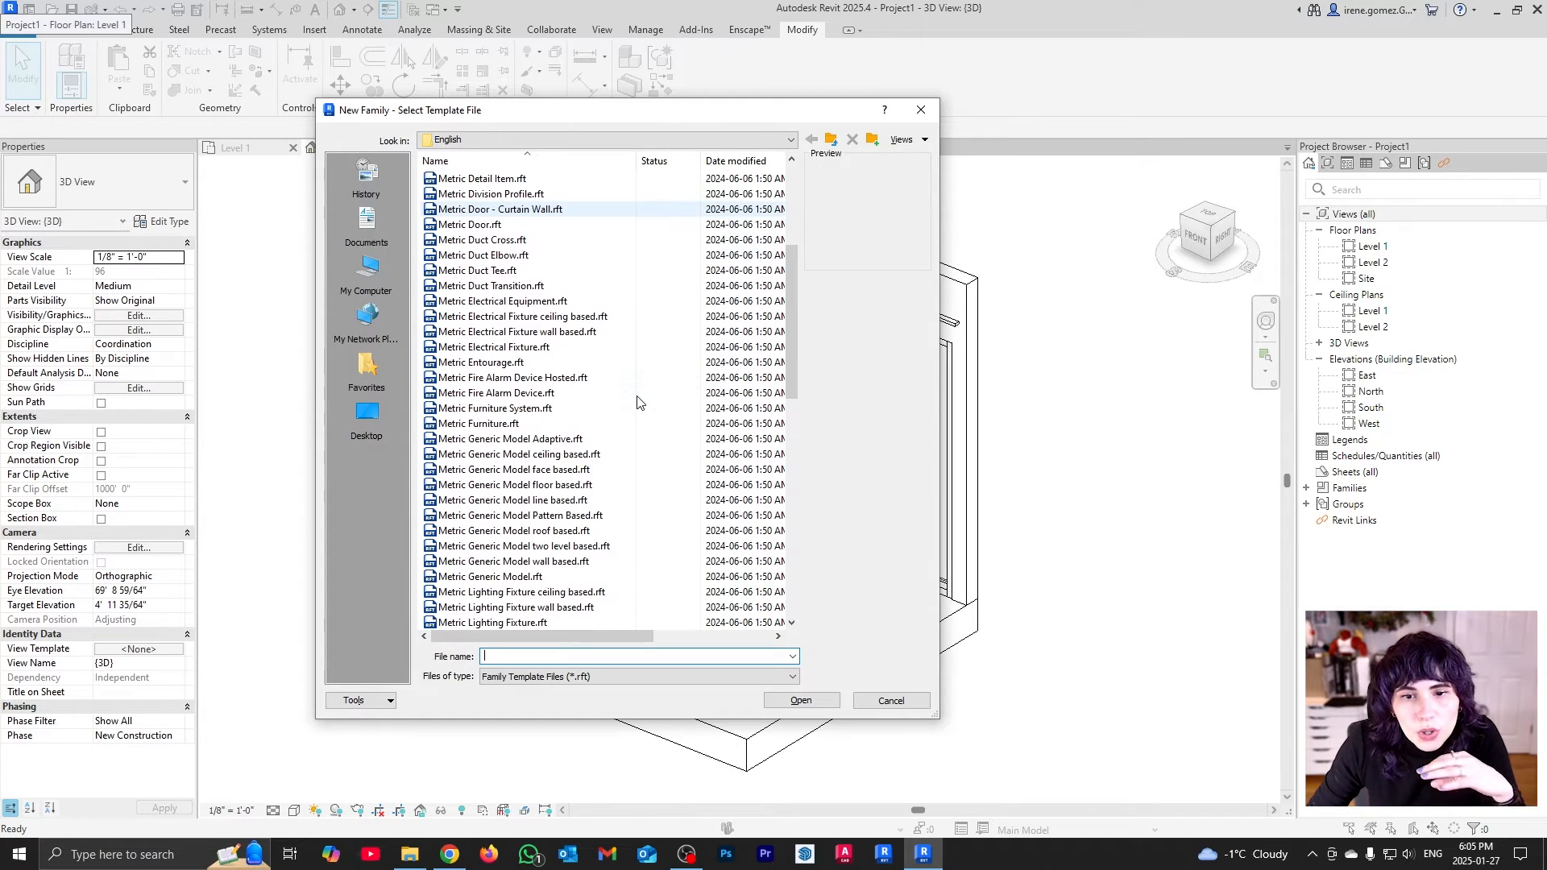
click(551, 439)
click(801, 700)
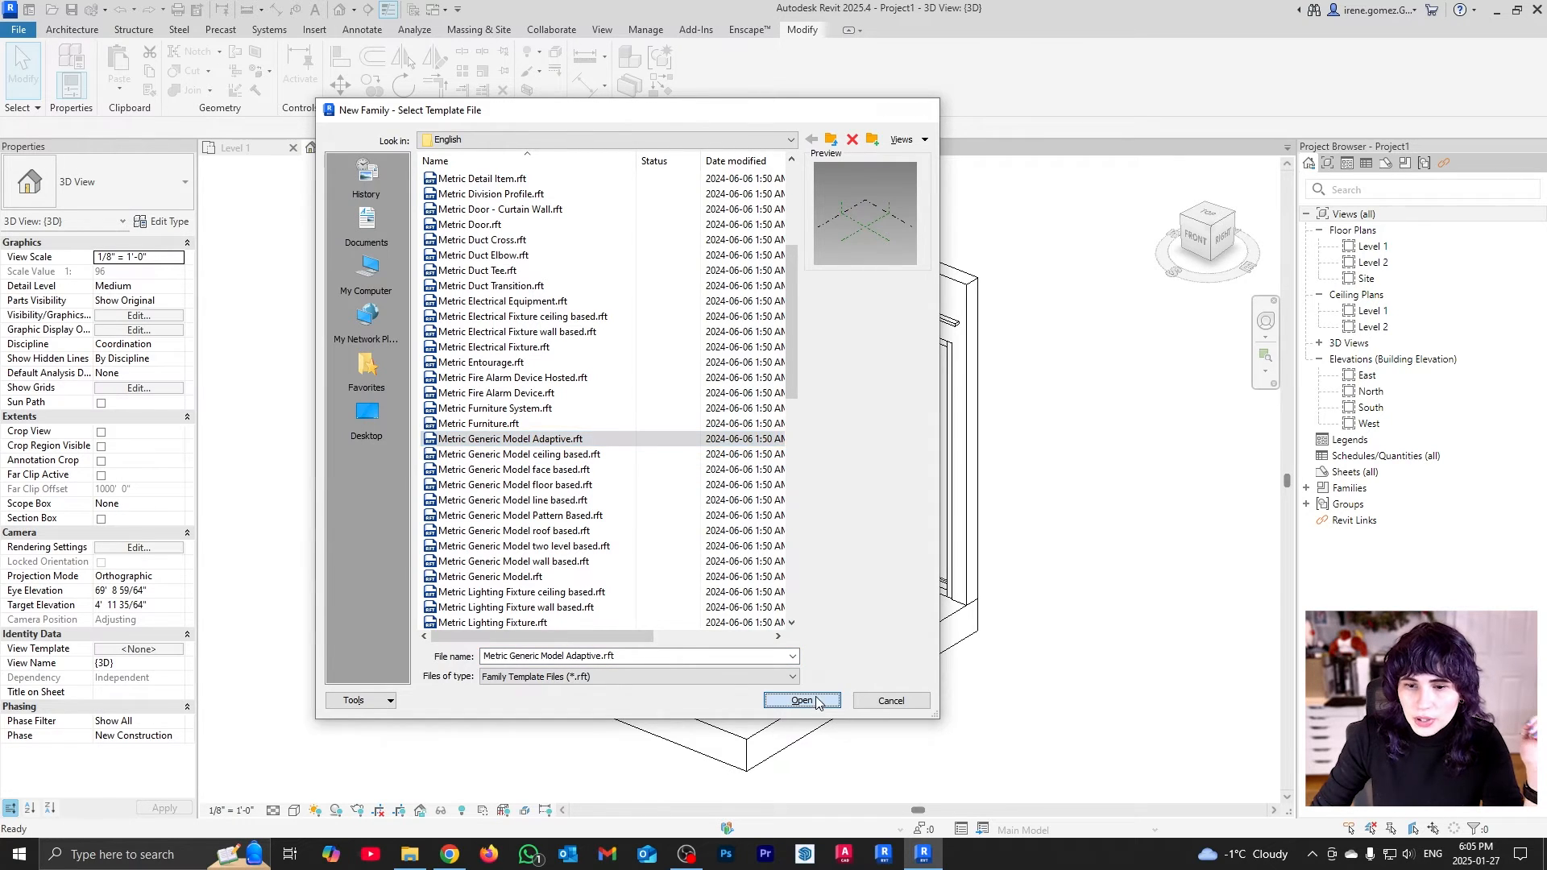
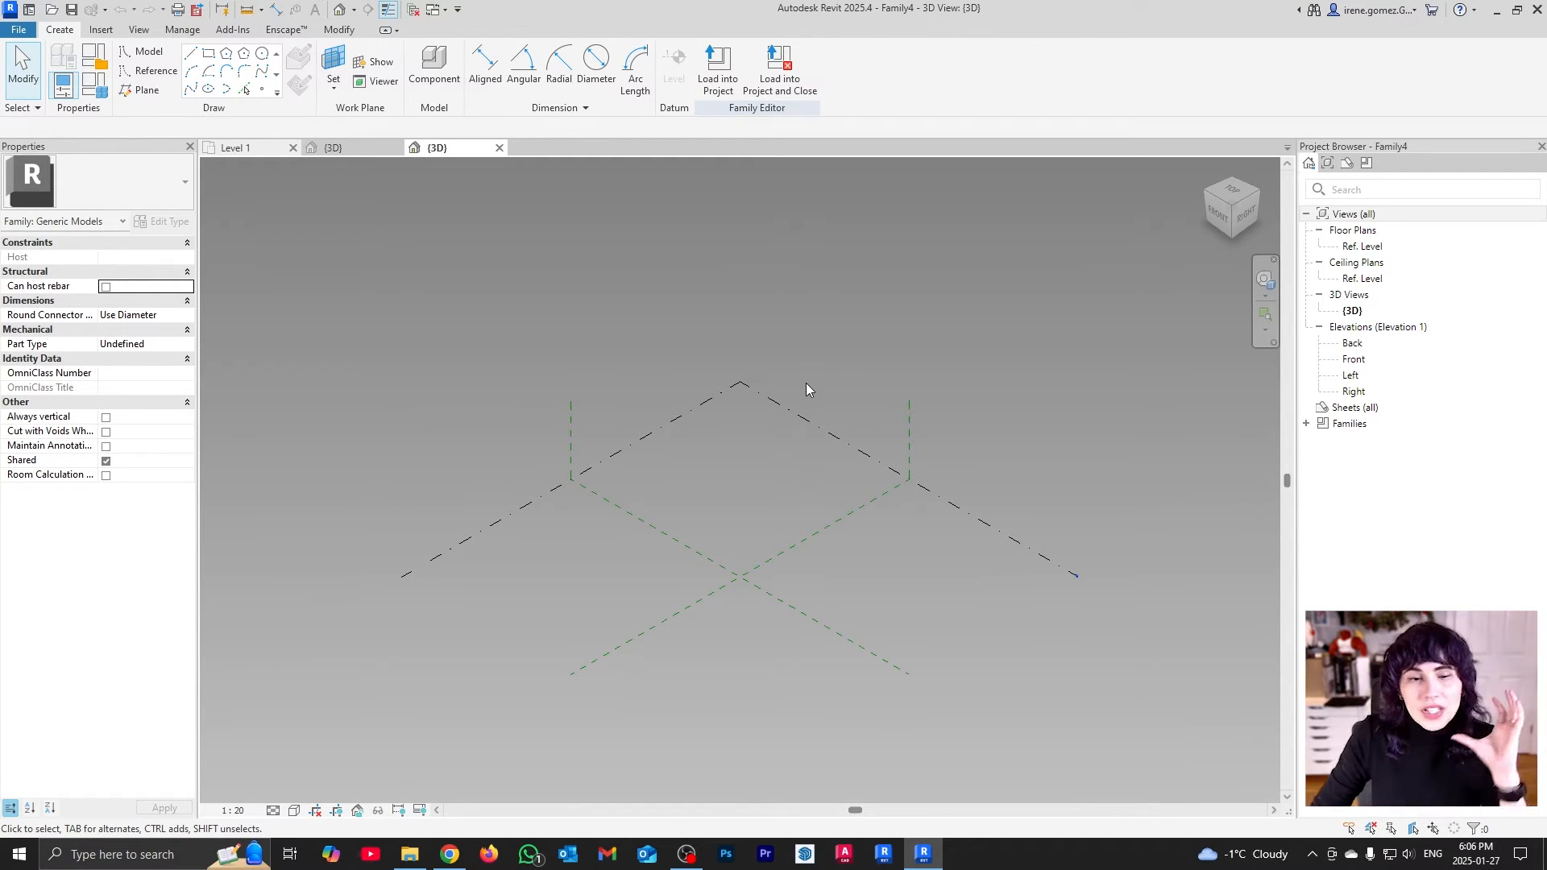
Place a reference point on the Ref. Level work plane, snapped to the Center (Front/Back) reference plane
scroll(702, 531, up, 3)
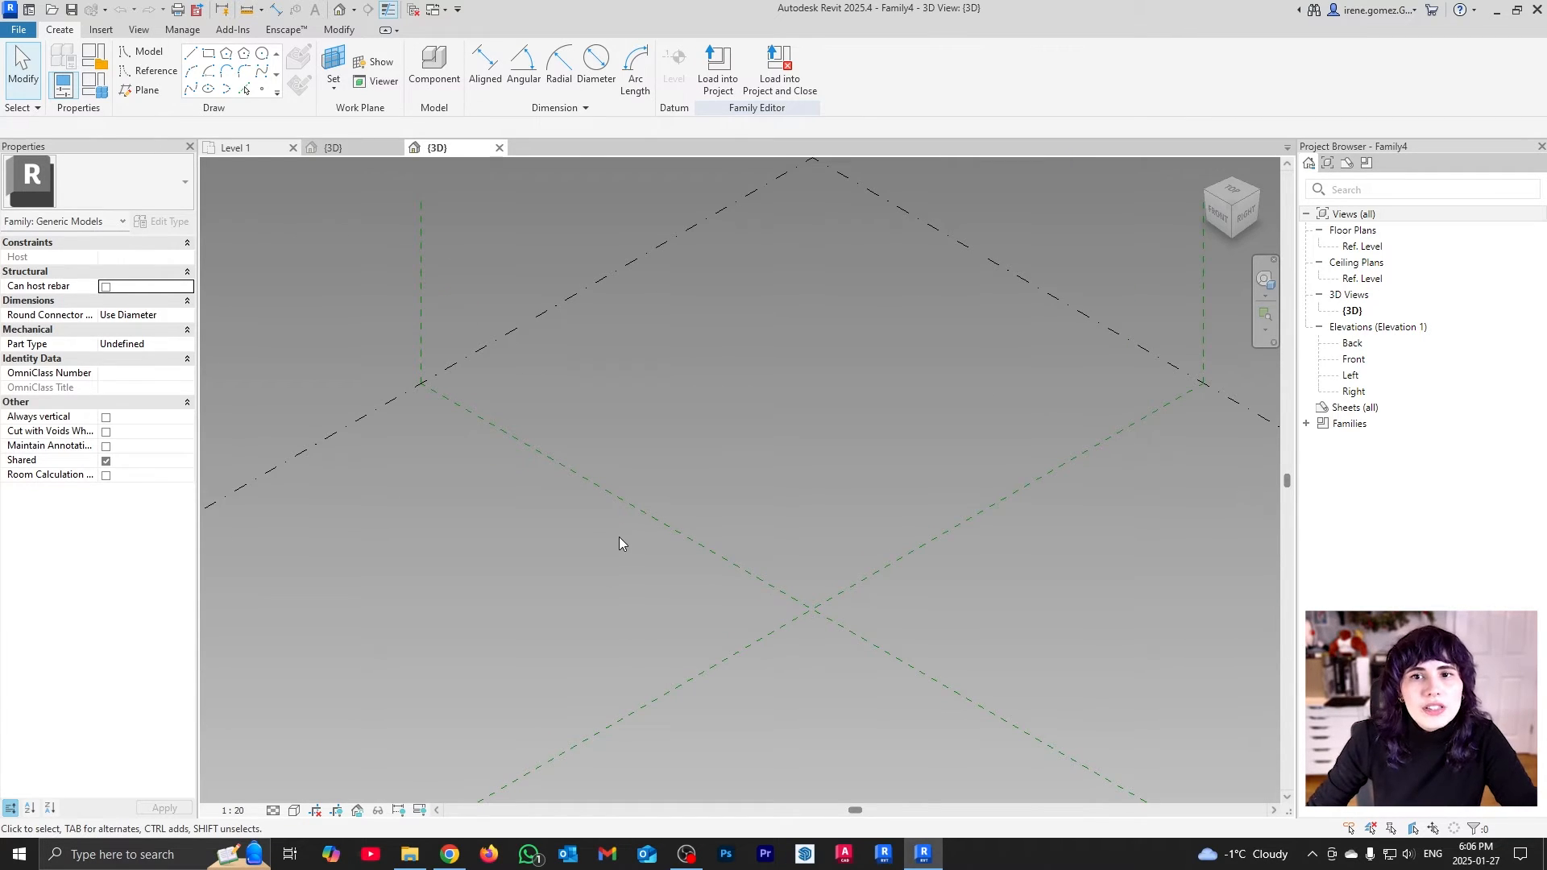
click(265, 95)
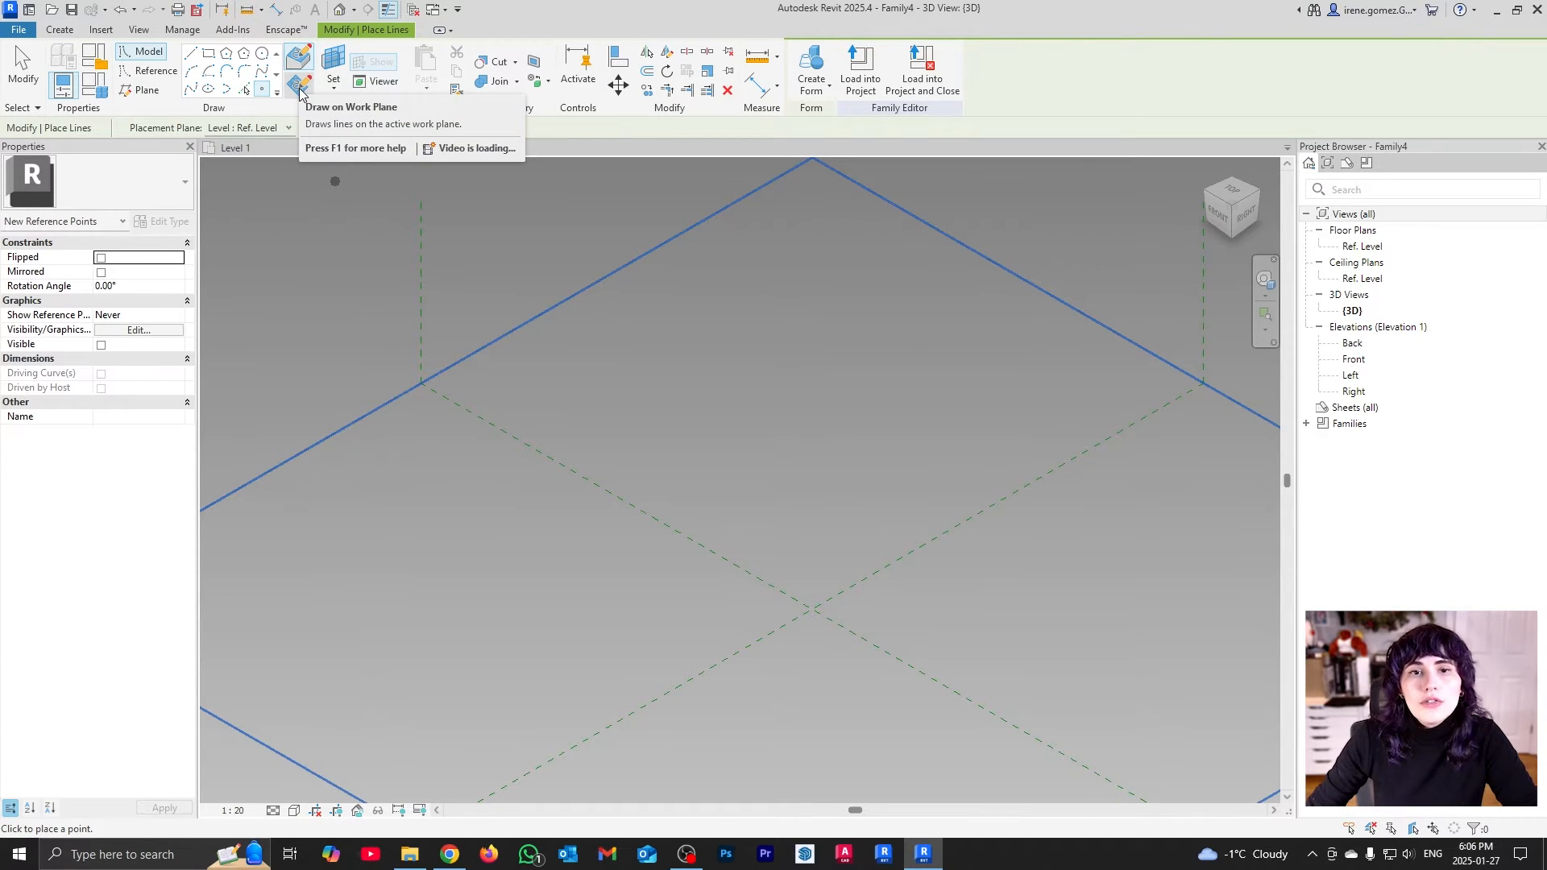
click(299, 87)
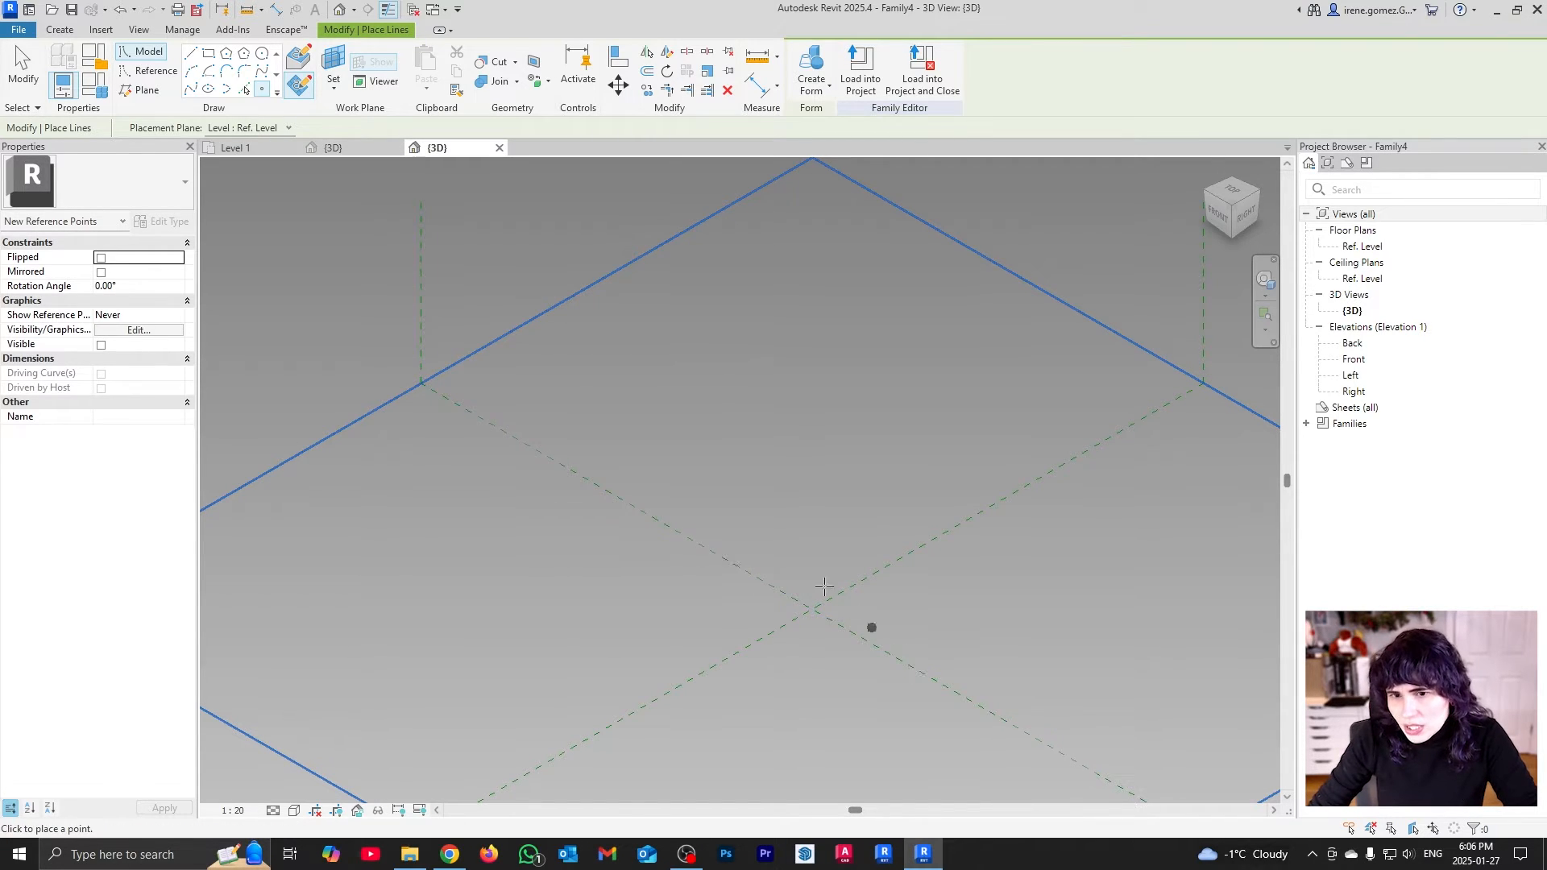
click(592, 482)
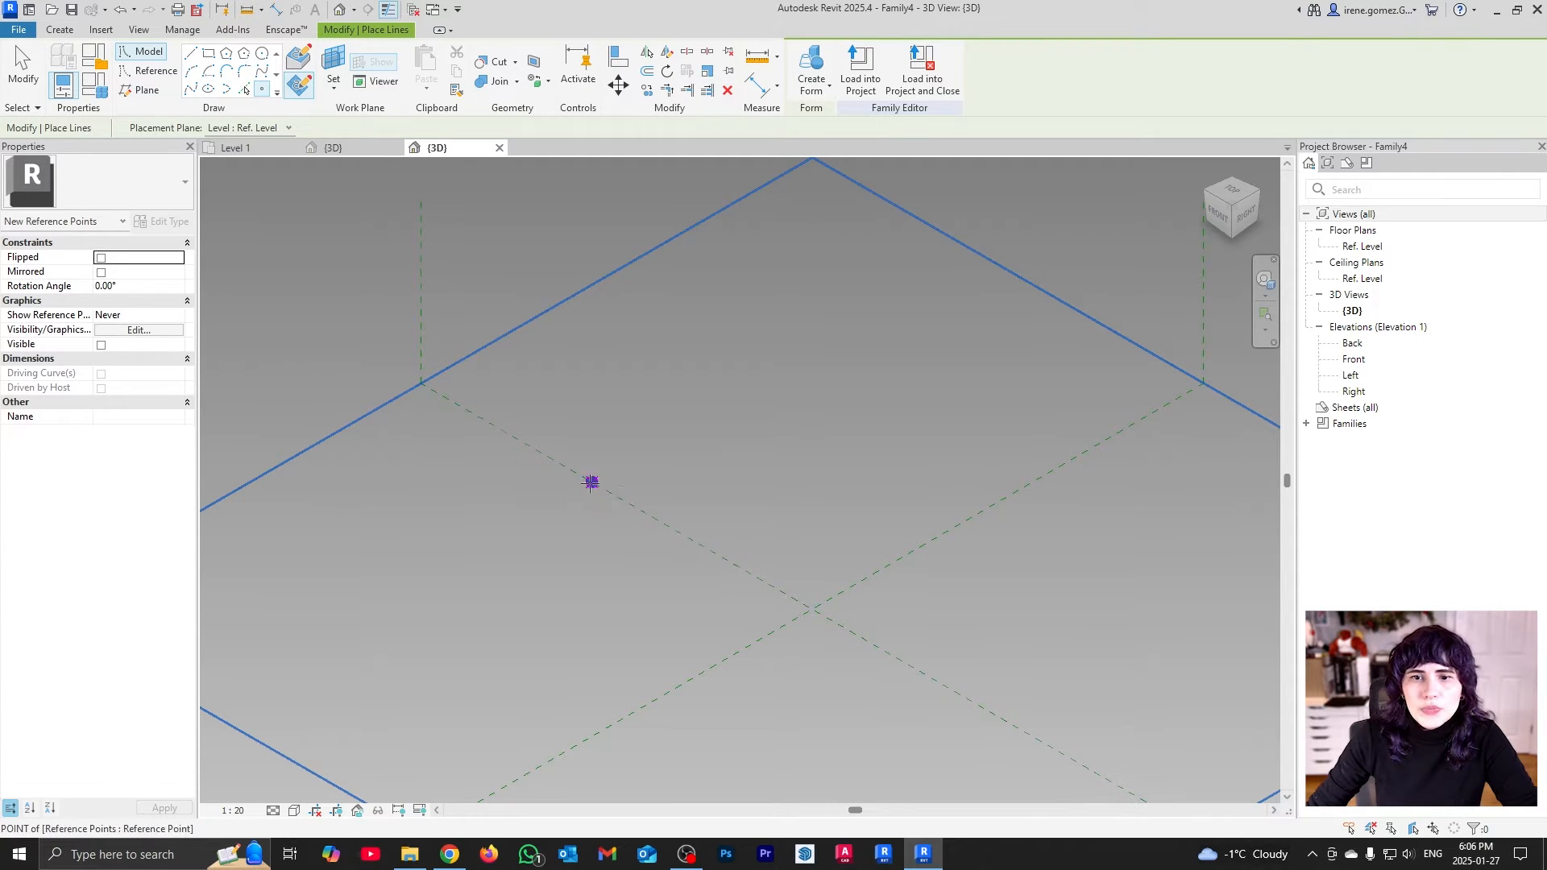
key(Escape)
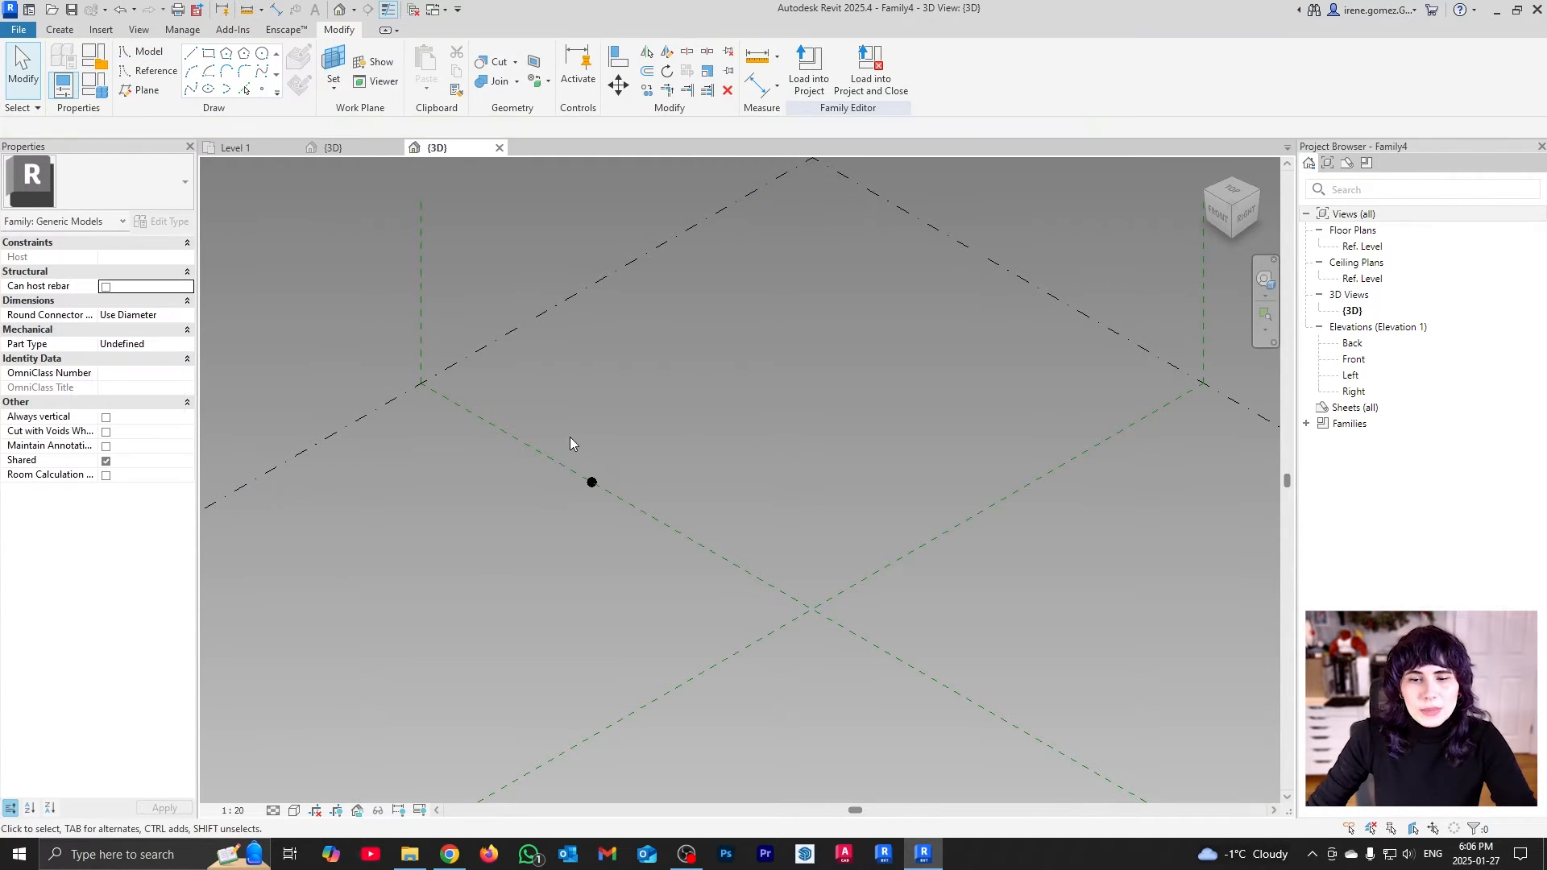
Make the reference point on the Center (Front/Back) plane adaptive
drag(560, 421, 667, 564)
click(886, 73)
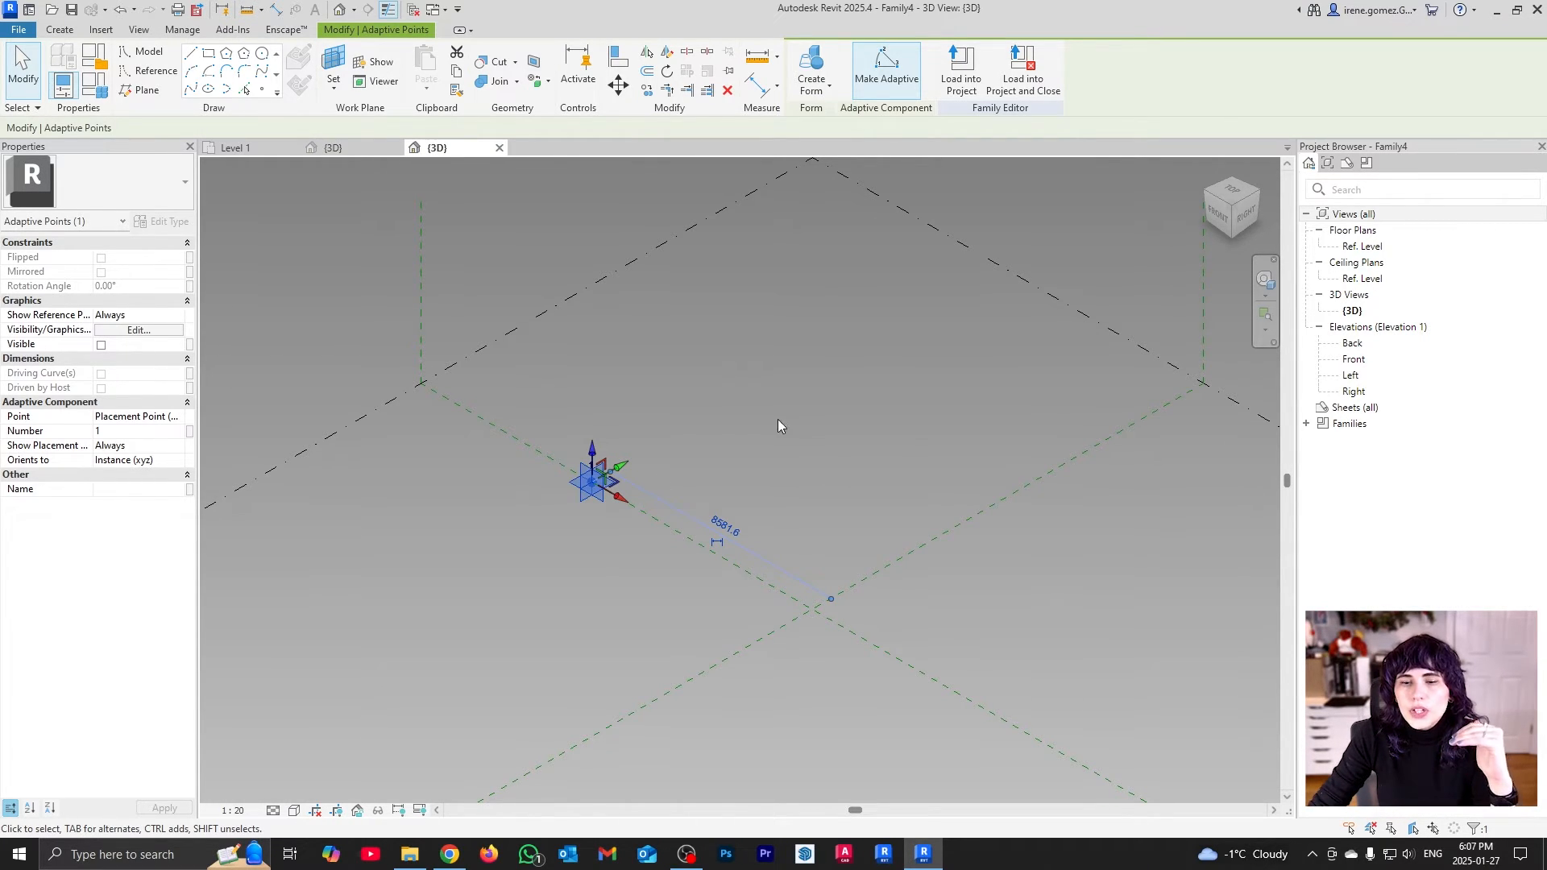
click(733, 427)
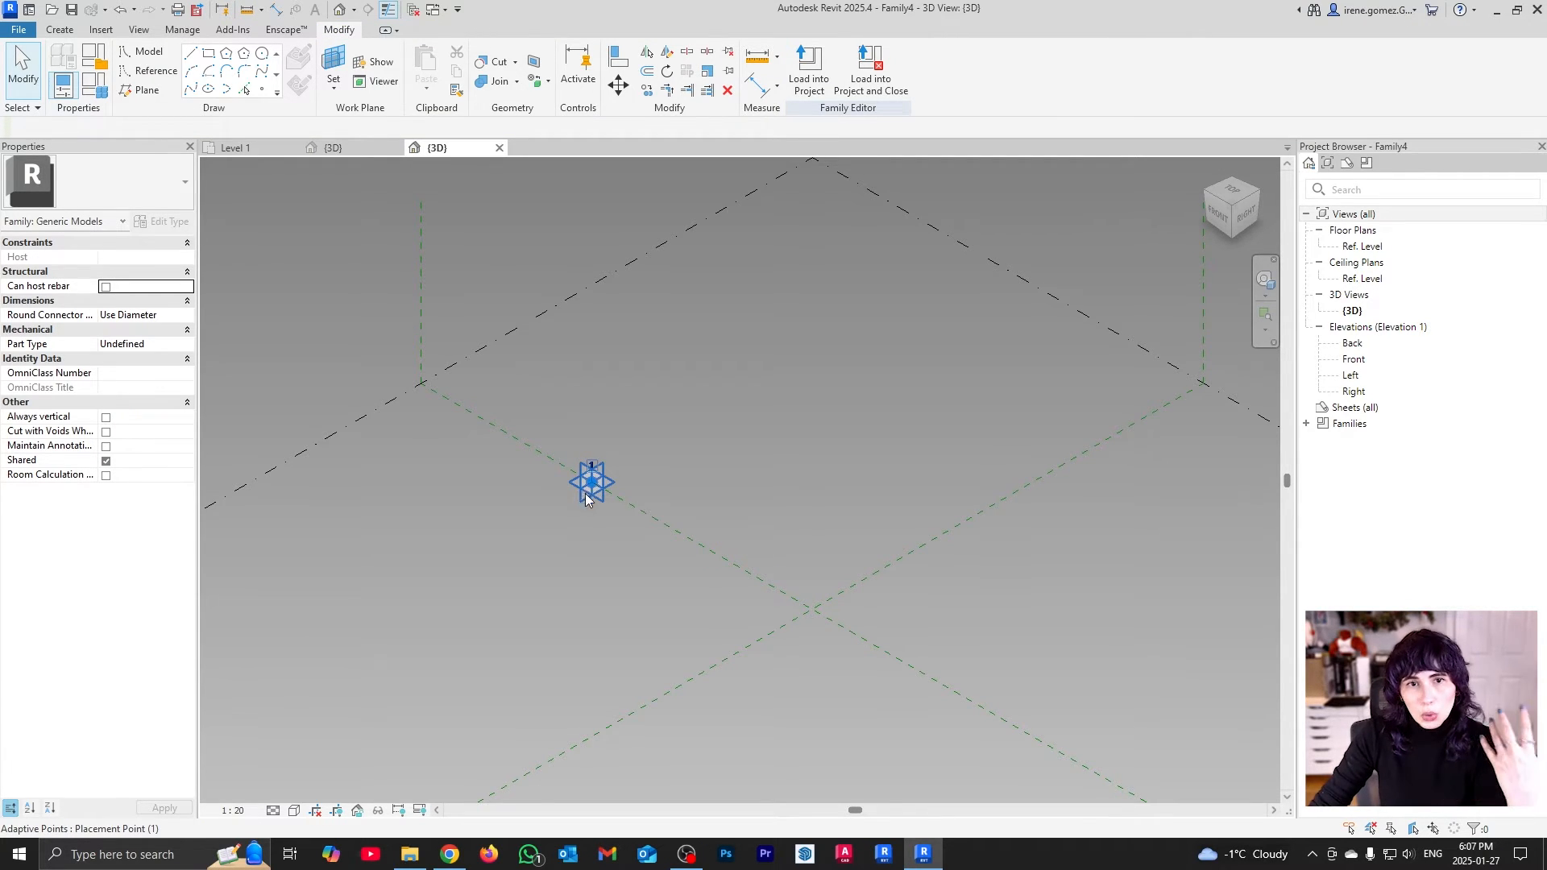
Look at the linear curtain in the project's 3D and Level 1 plan views, and return to the adaptive family
click(334, 147)
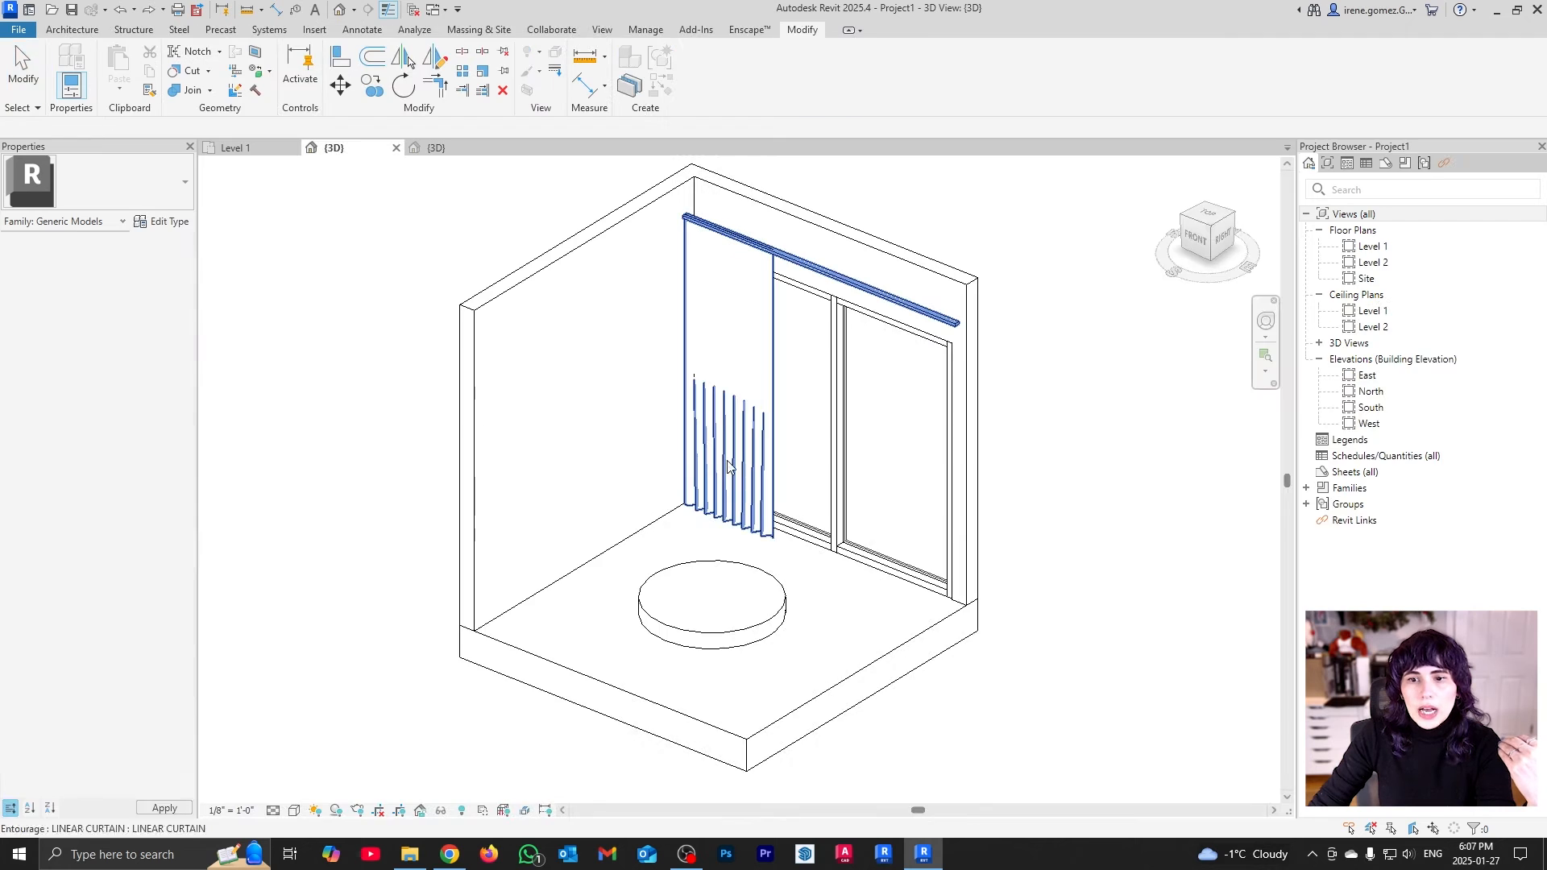
click(235, 147)
scroll(530, 496, up, 3)
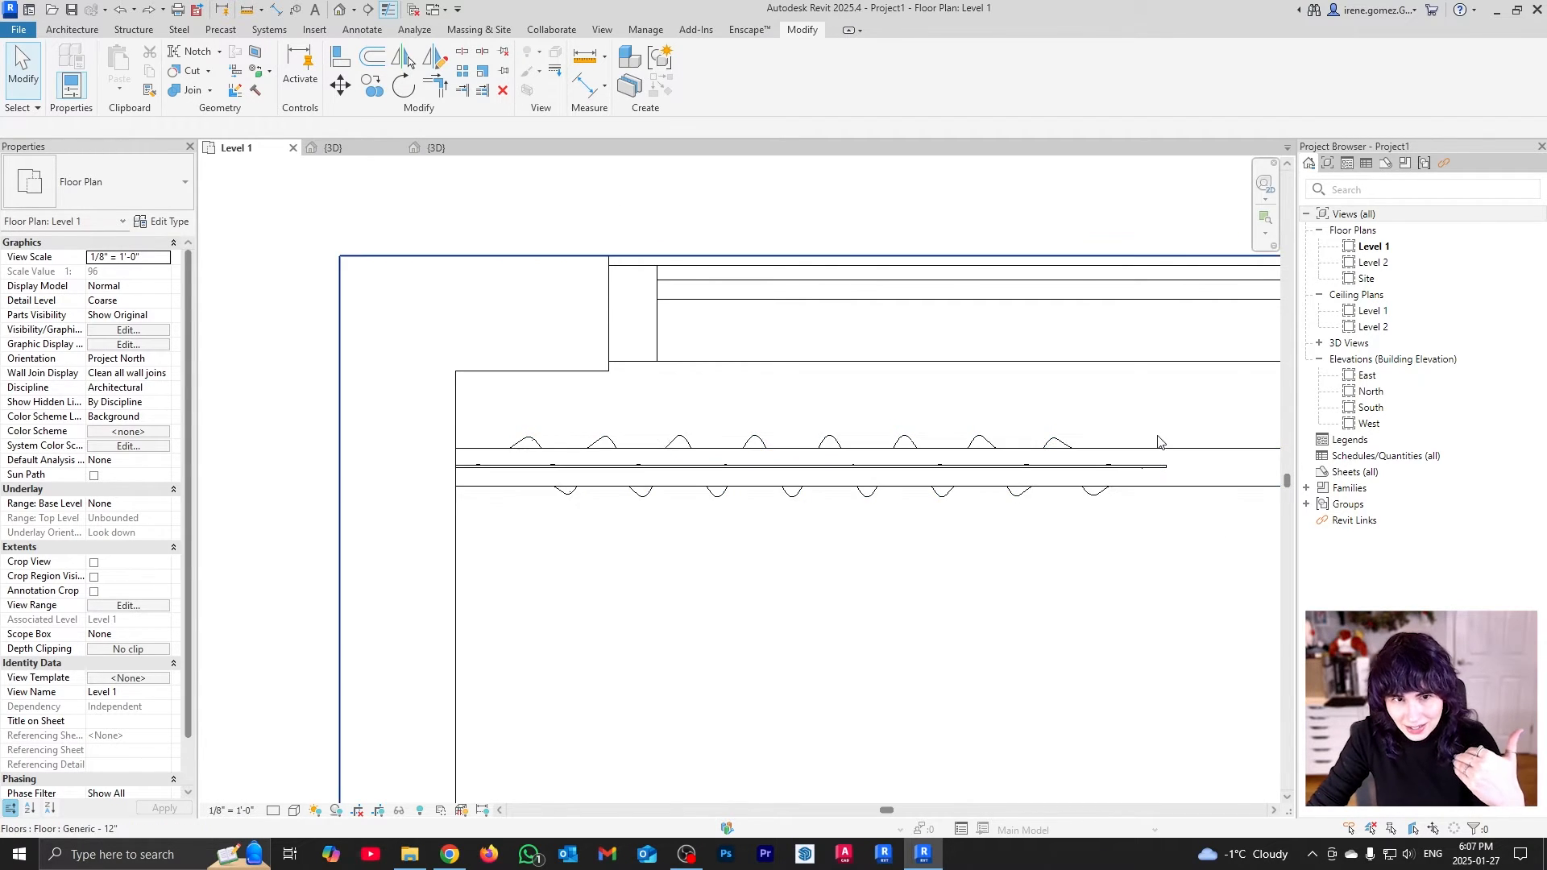
click(427, 147)
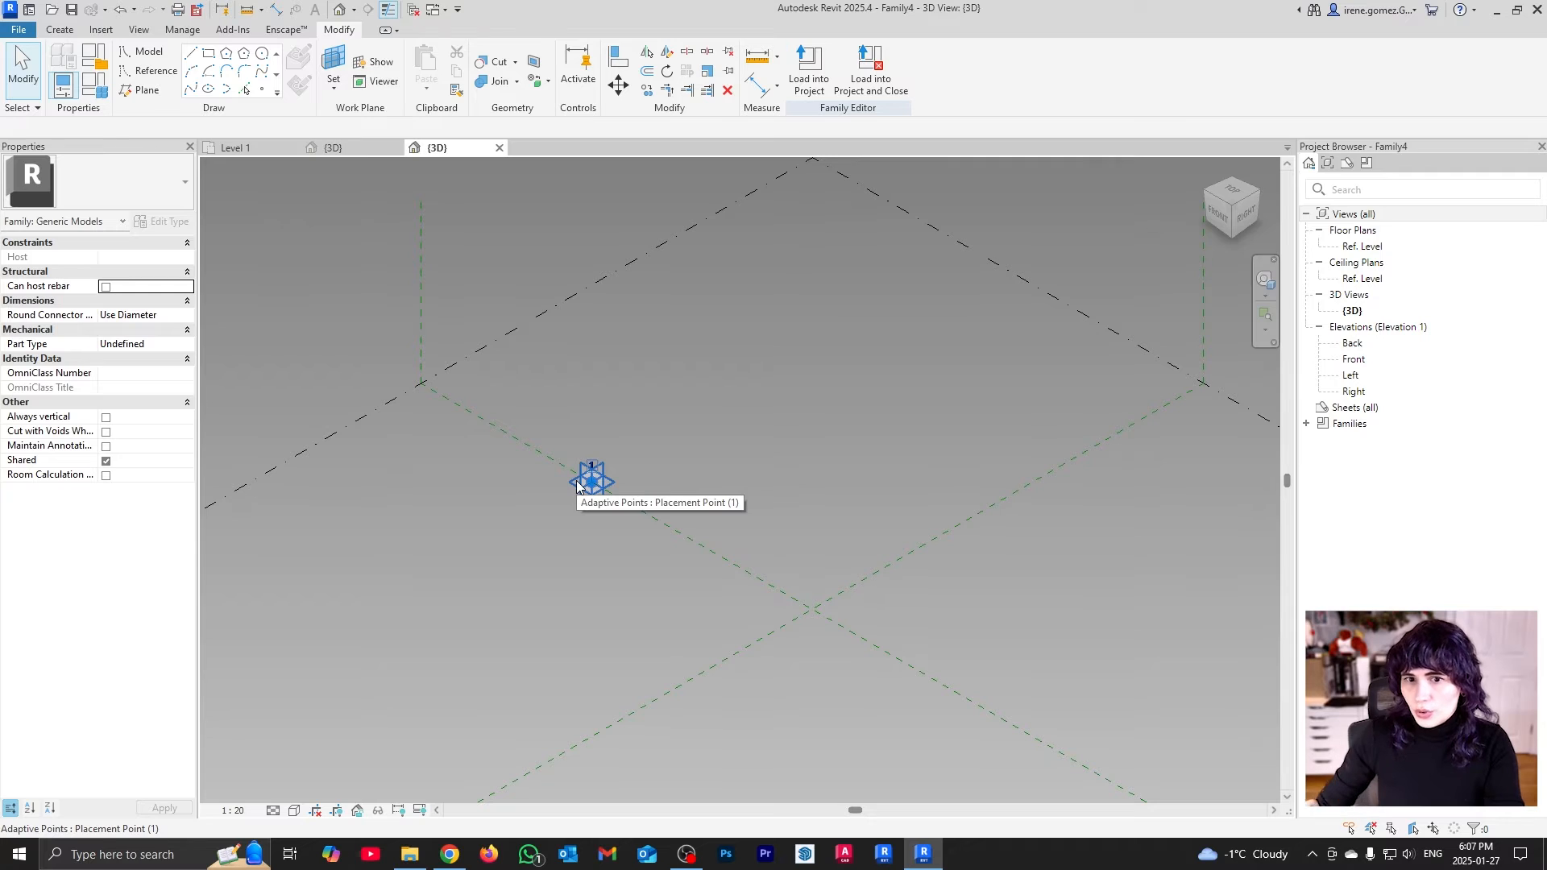
scroll(669, 458, down, 2)
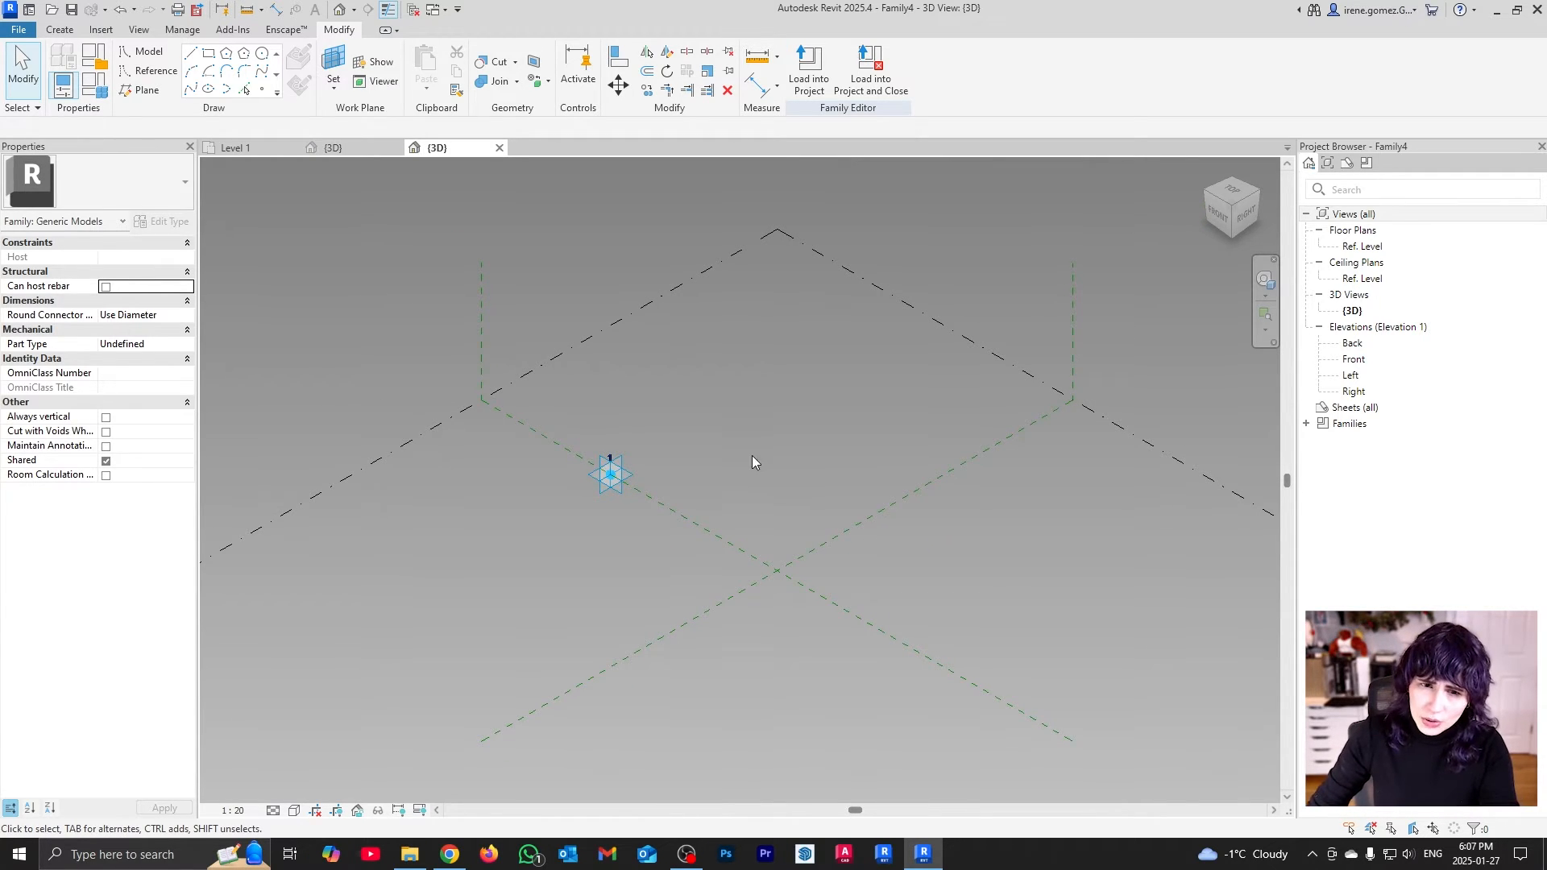
scroll(732, 455, down, 1)
scroll(664, 510, up, 1)
scroll(635, 522, up, 1)
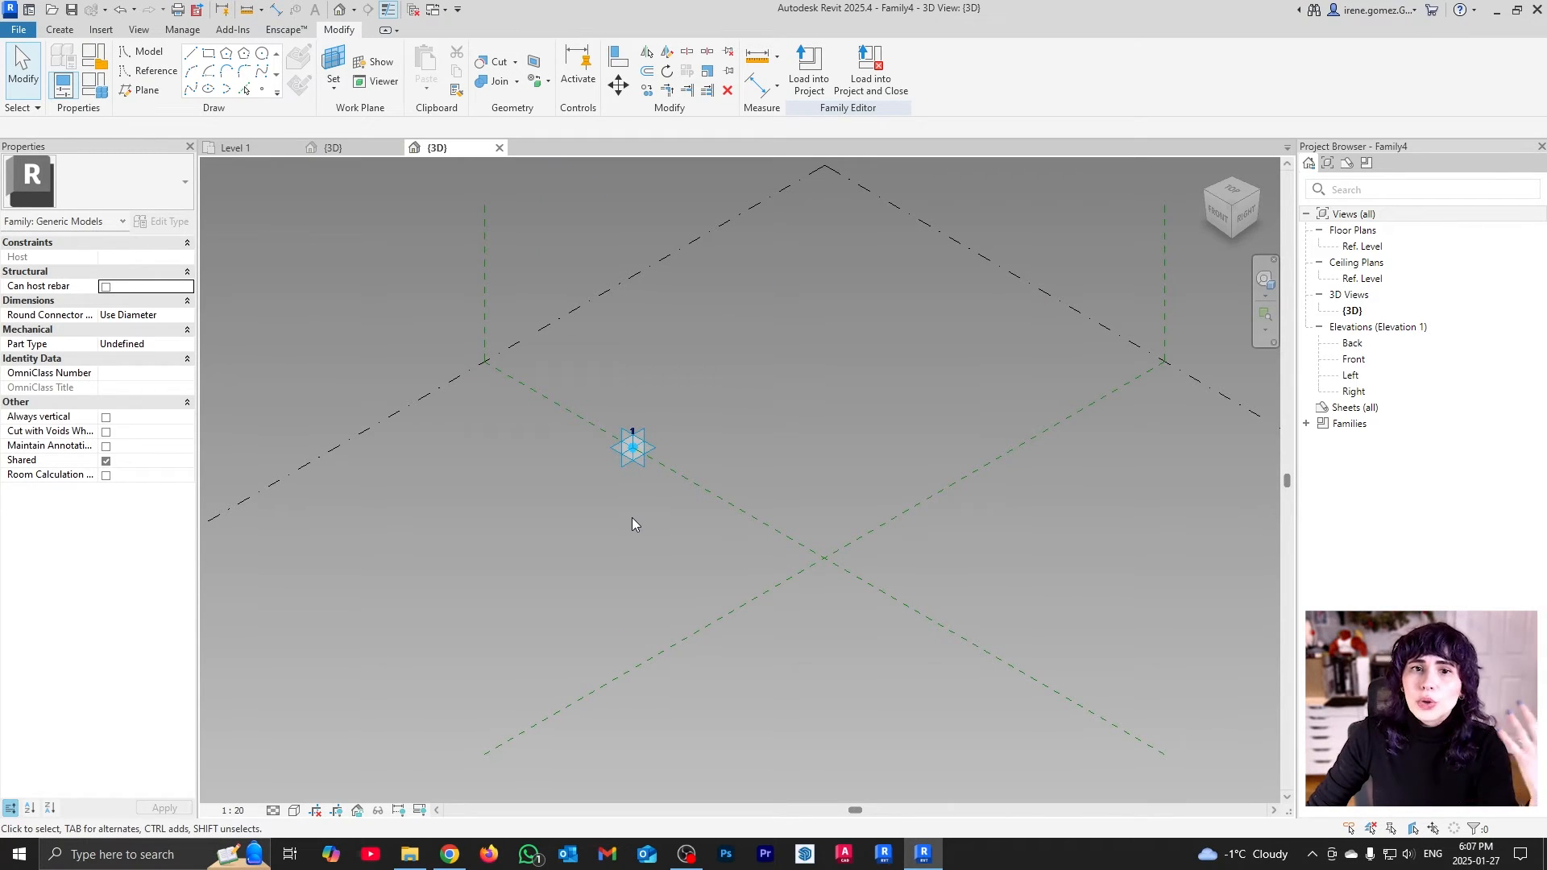
scroll(620, 432, up, 2)
click(637, 455)
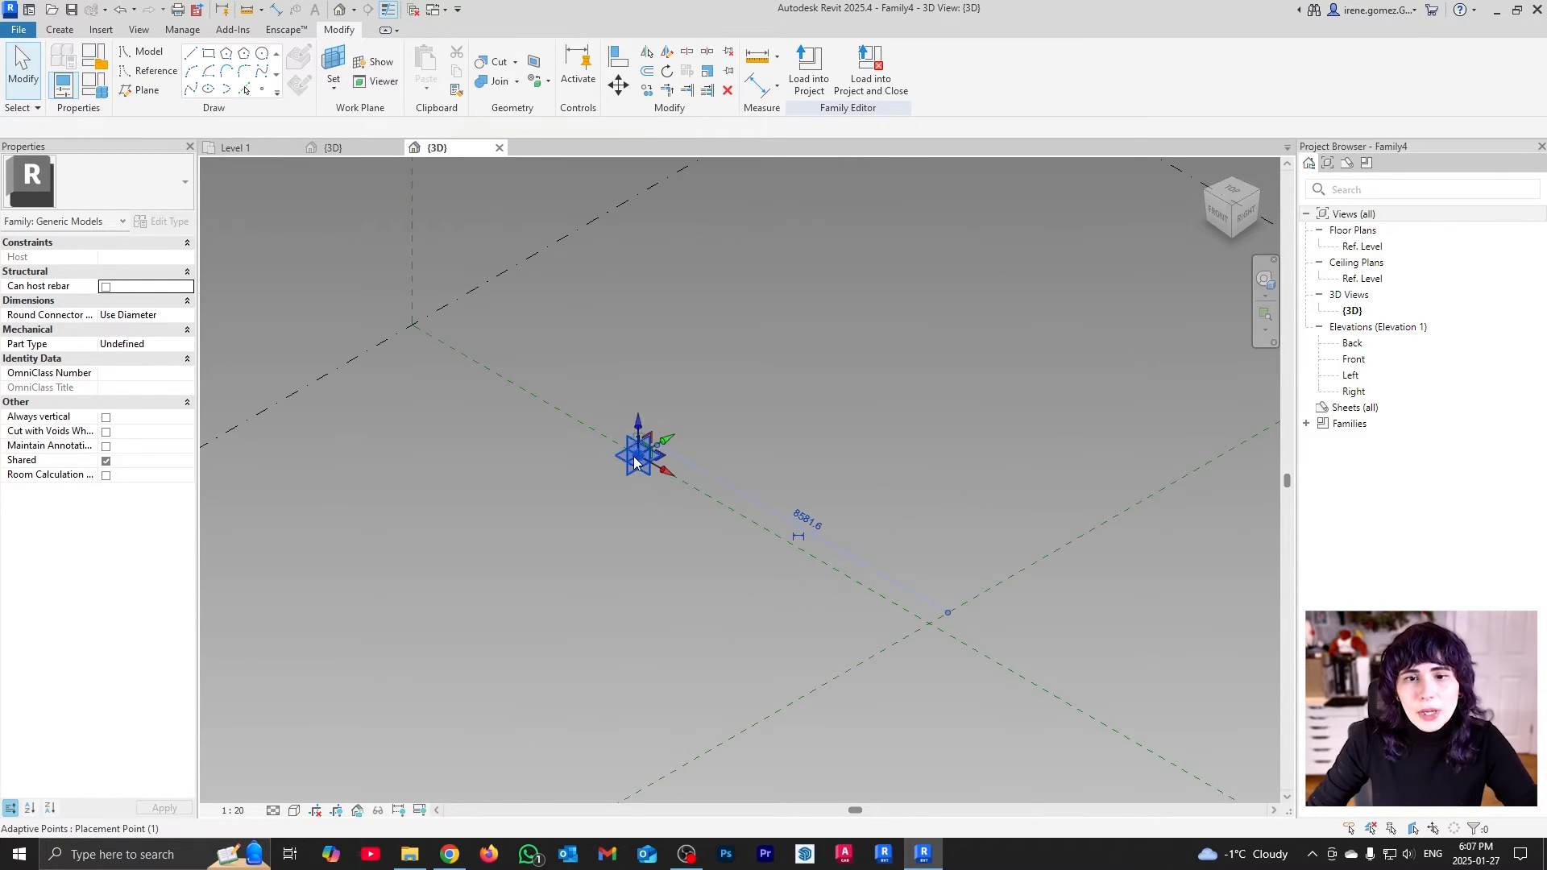
click(629, 544)
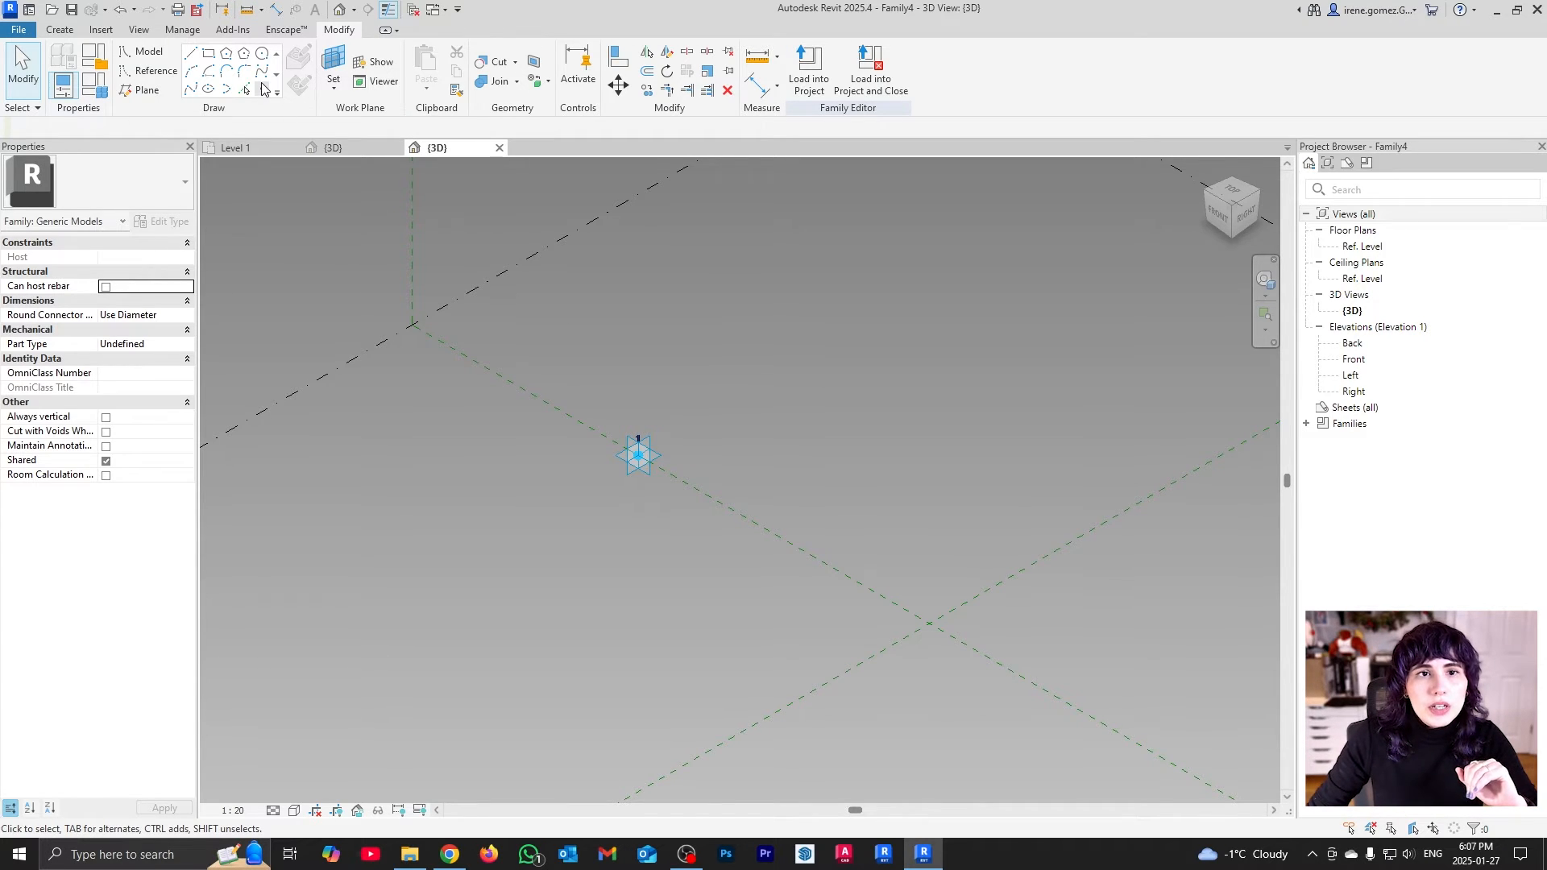
Set the adaptive point's horizontal plane as the work plane and place a reference point on it at the adaptive point
click(263, 89)
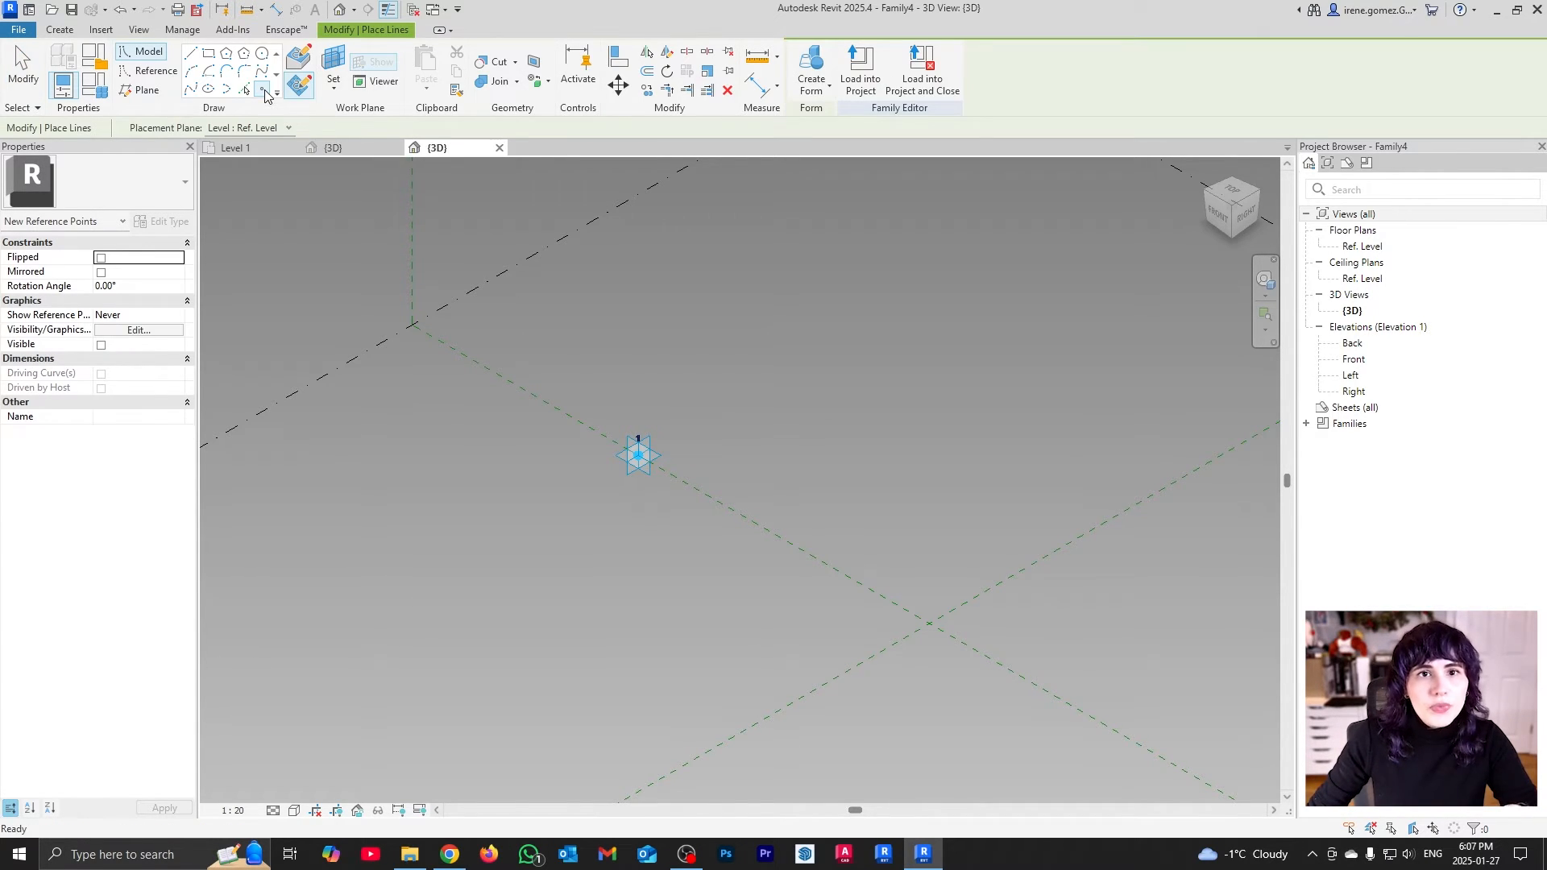
click(333, 68)
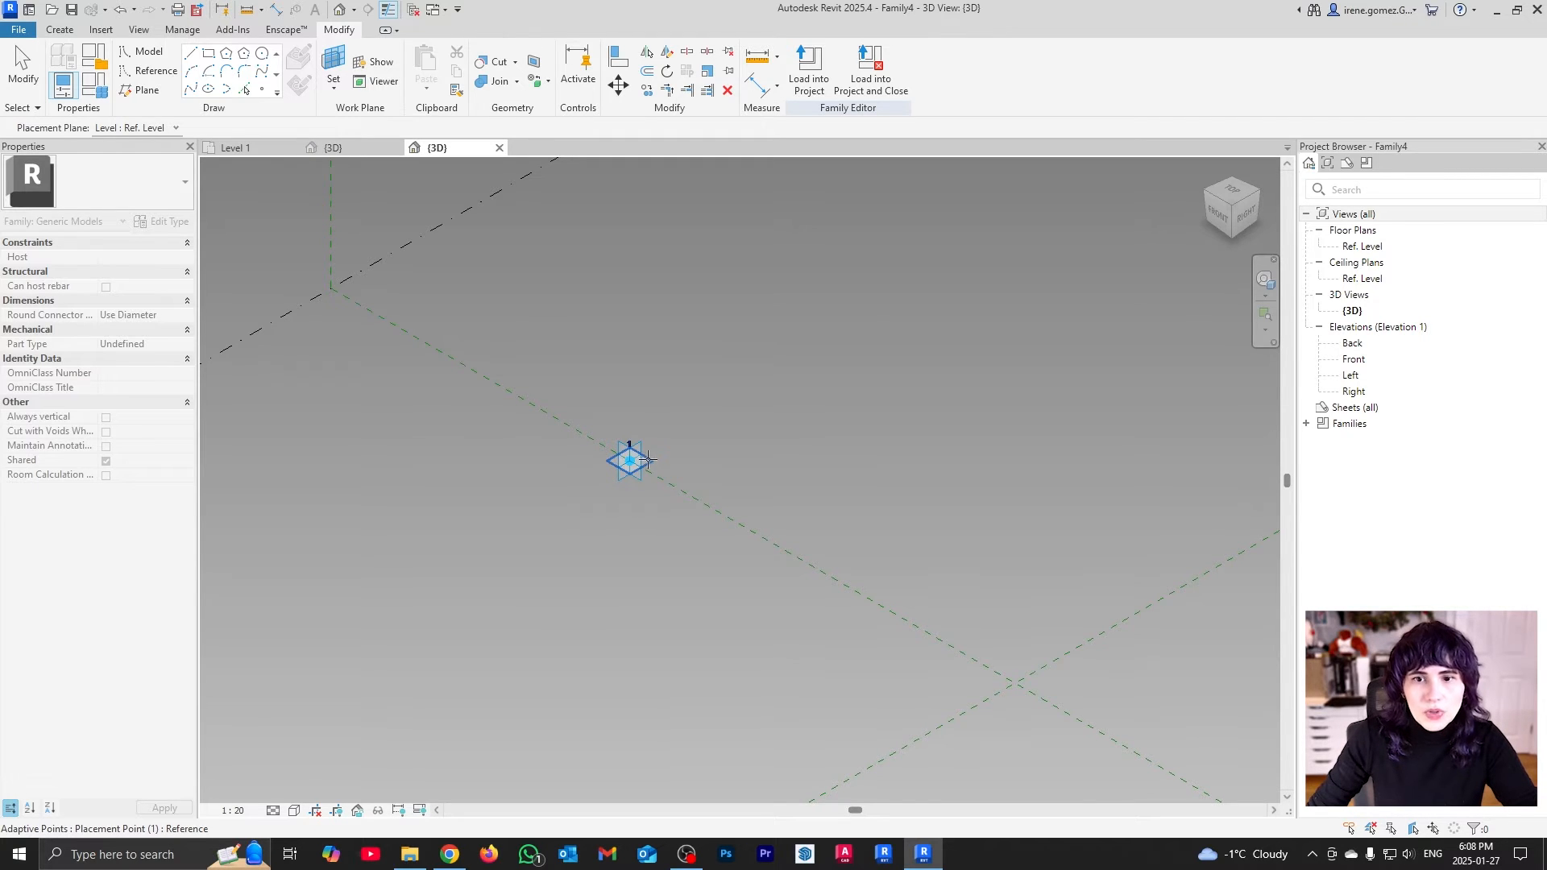
click(638, 463)
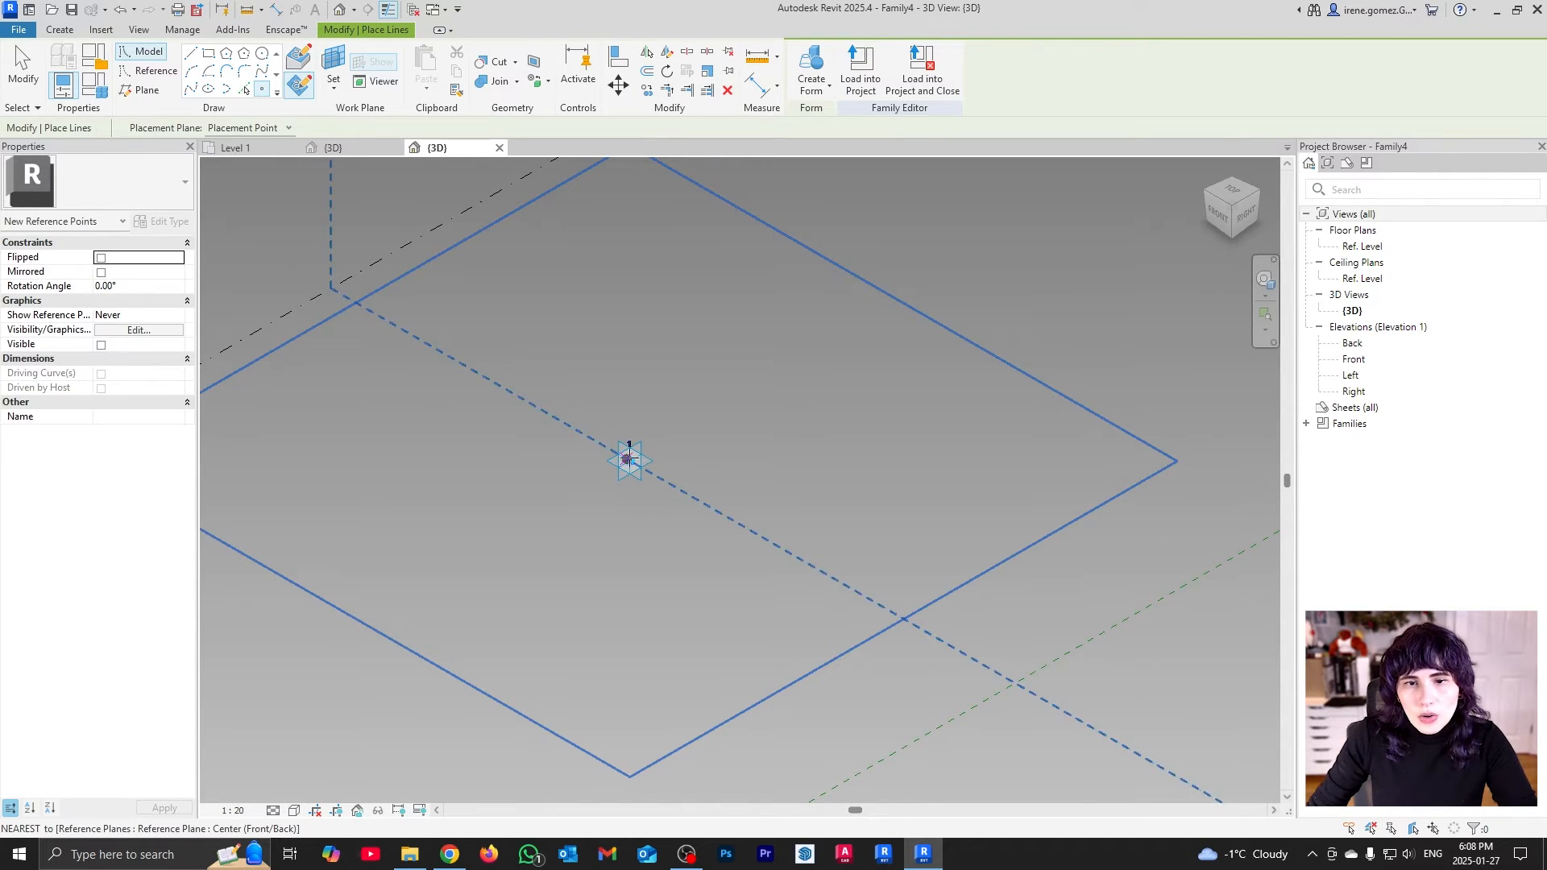
key(Escape)
key(Escape)
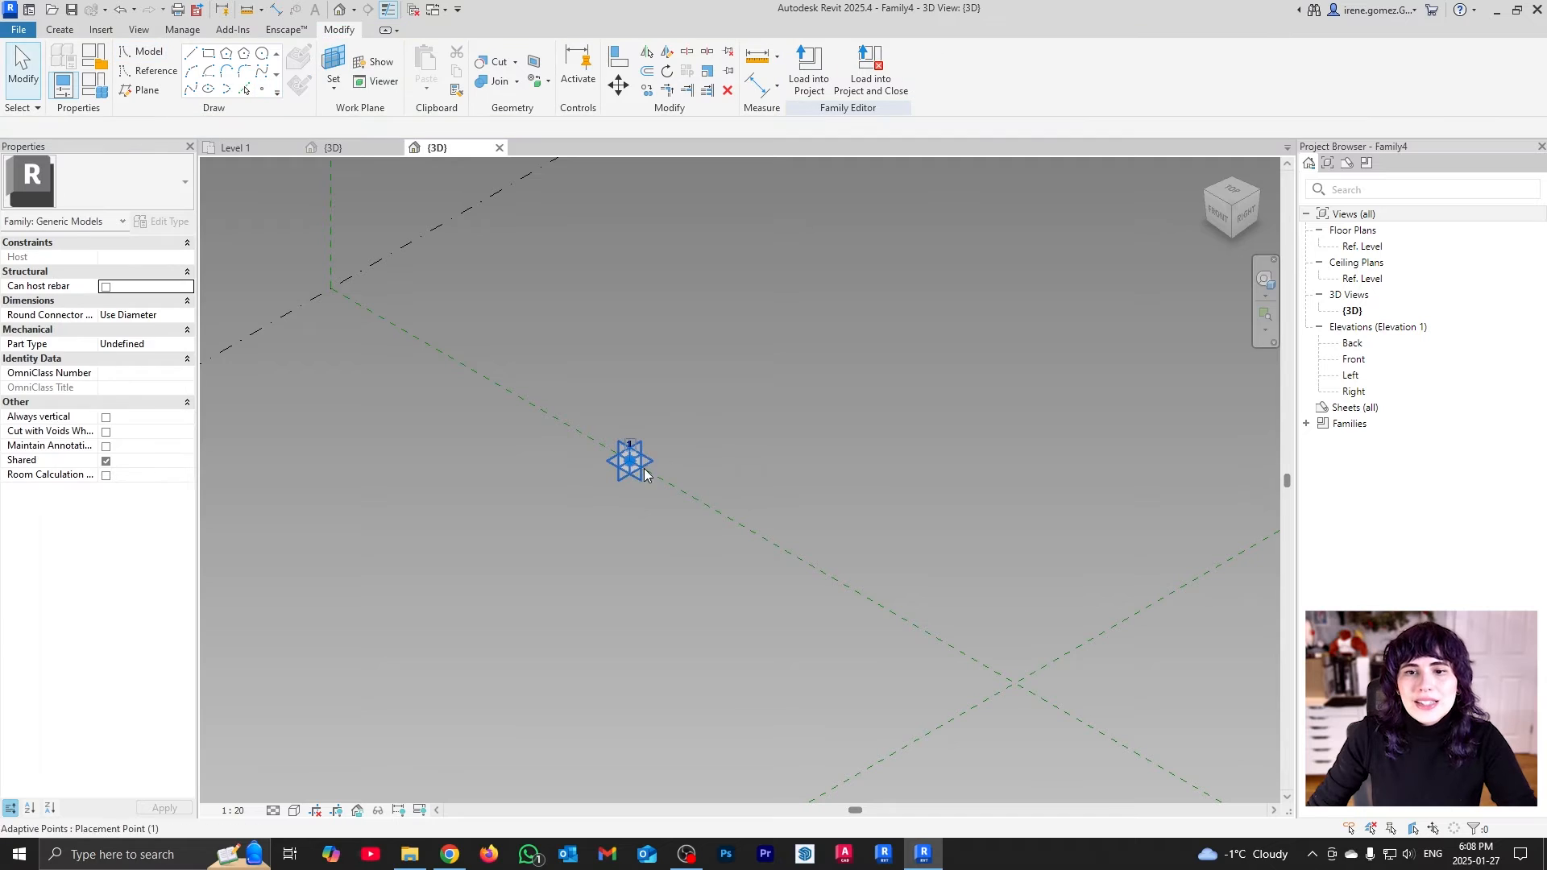
Place a separate reference point beside the adaptive point with Level : Ref. Level as the placement plane
click(262, 89)
click(246, 128)
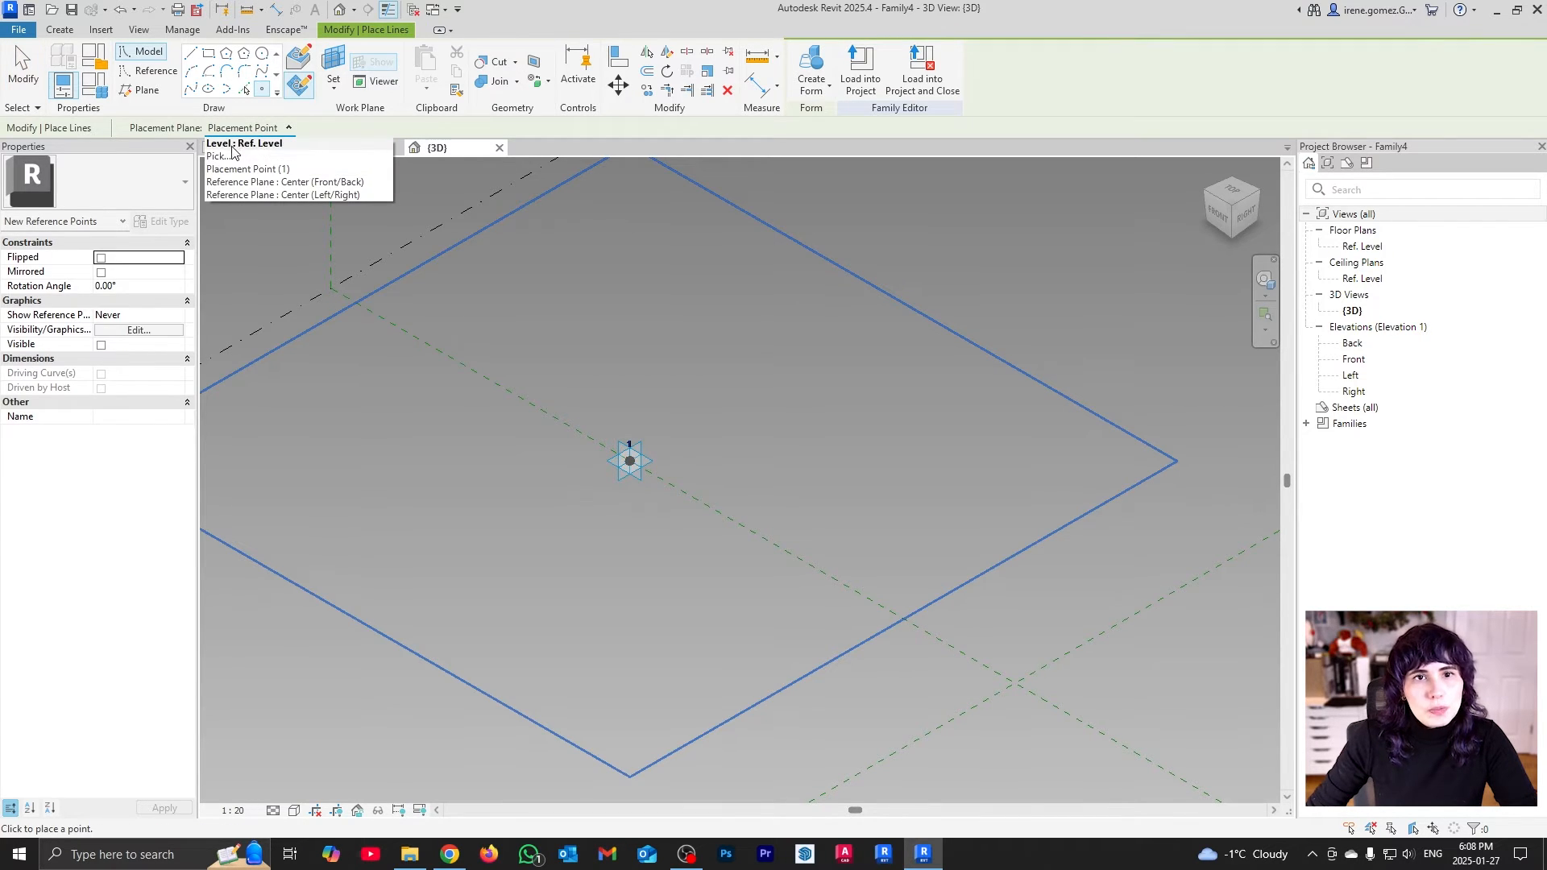
click(232, 145)
click(592, 361)
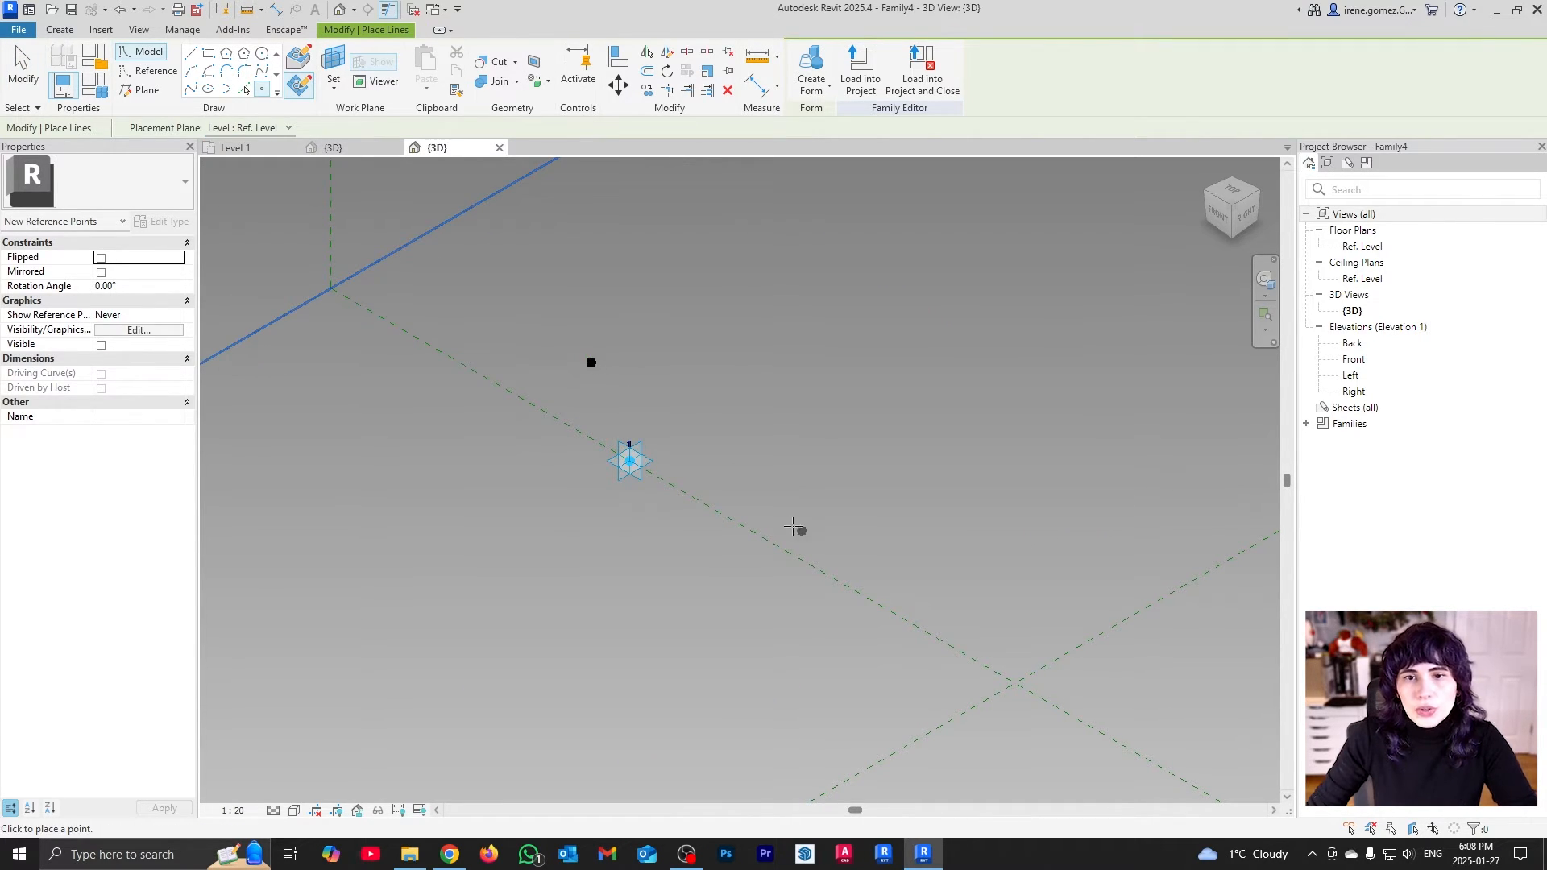
key(Escape)
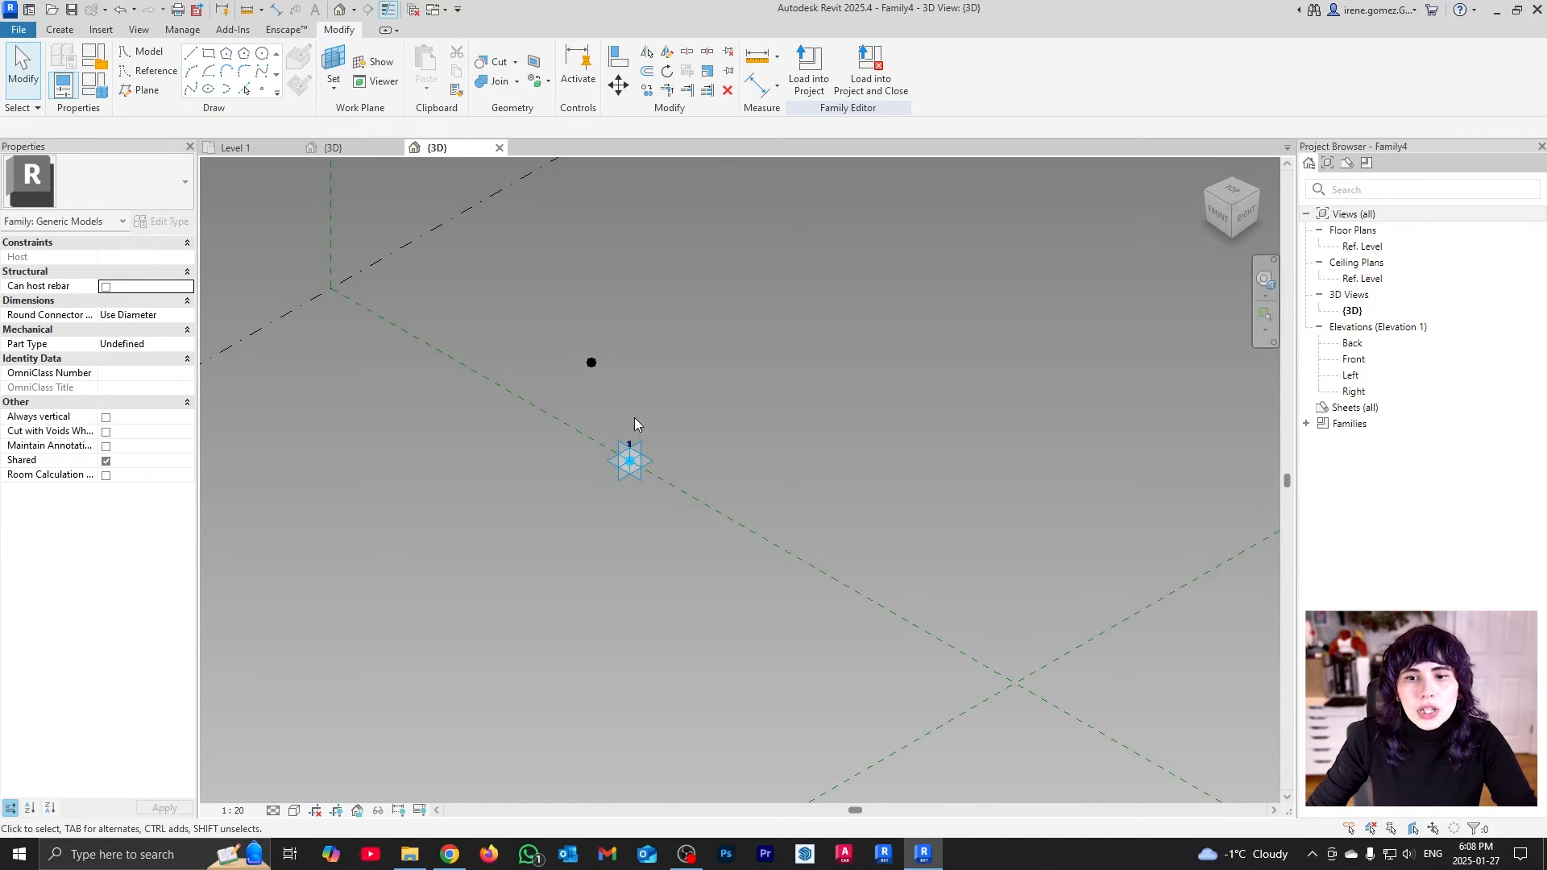
Try moving the adaptive point to test which reference points follow it, and undo the move
click(641, 459)
drag(649, 458, 884, 443)
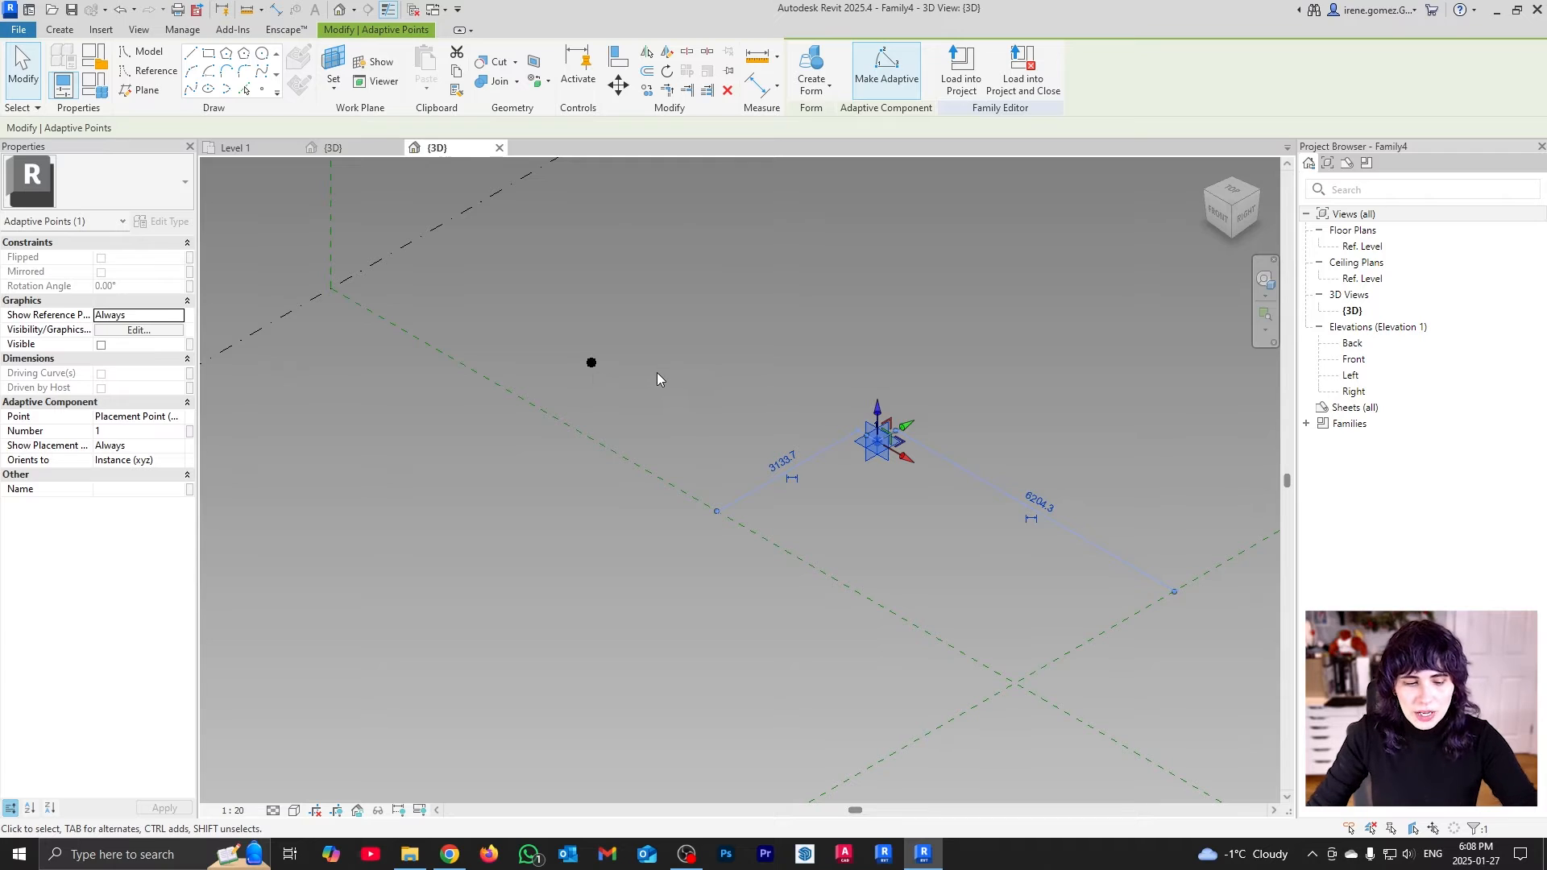
key(ctrl+z)
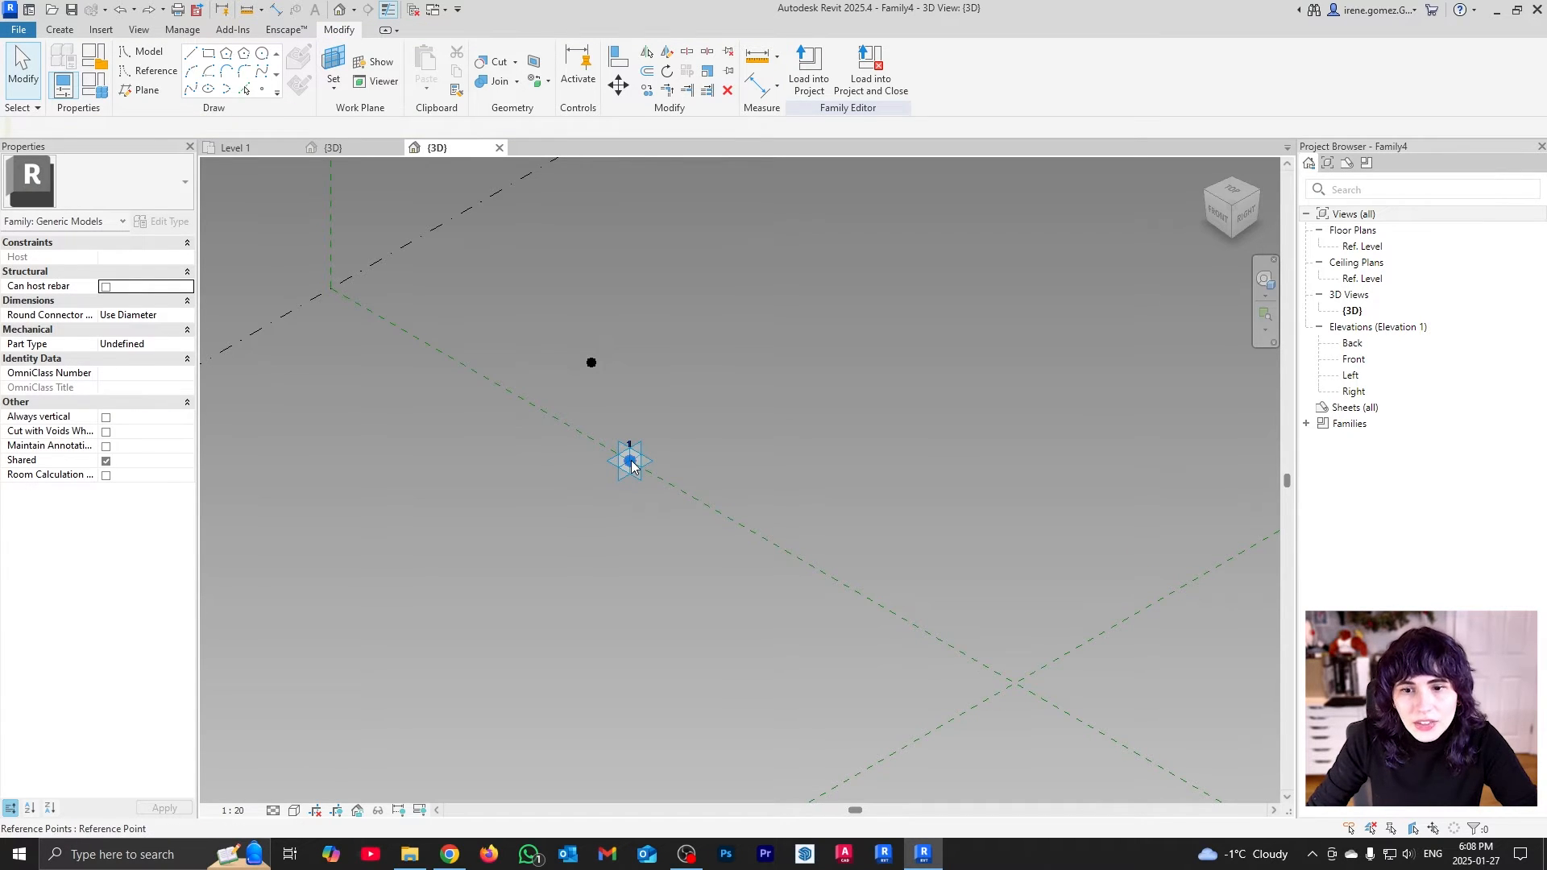
Raise the hosted reference point about 2187 mm above the adaptive point, then test-move the adaptive point and undo that move
click(631, 463)
drag(629, 426, 622, 312)
click(654, 464)
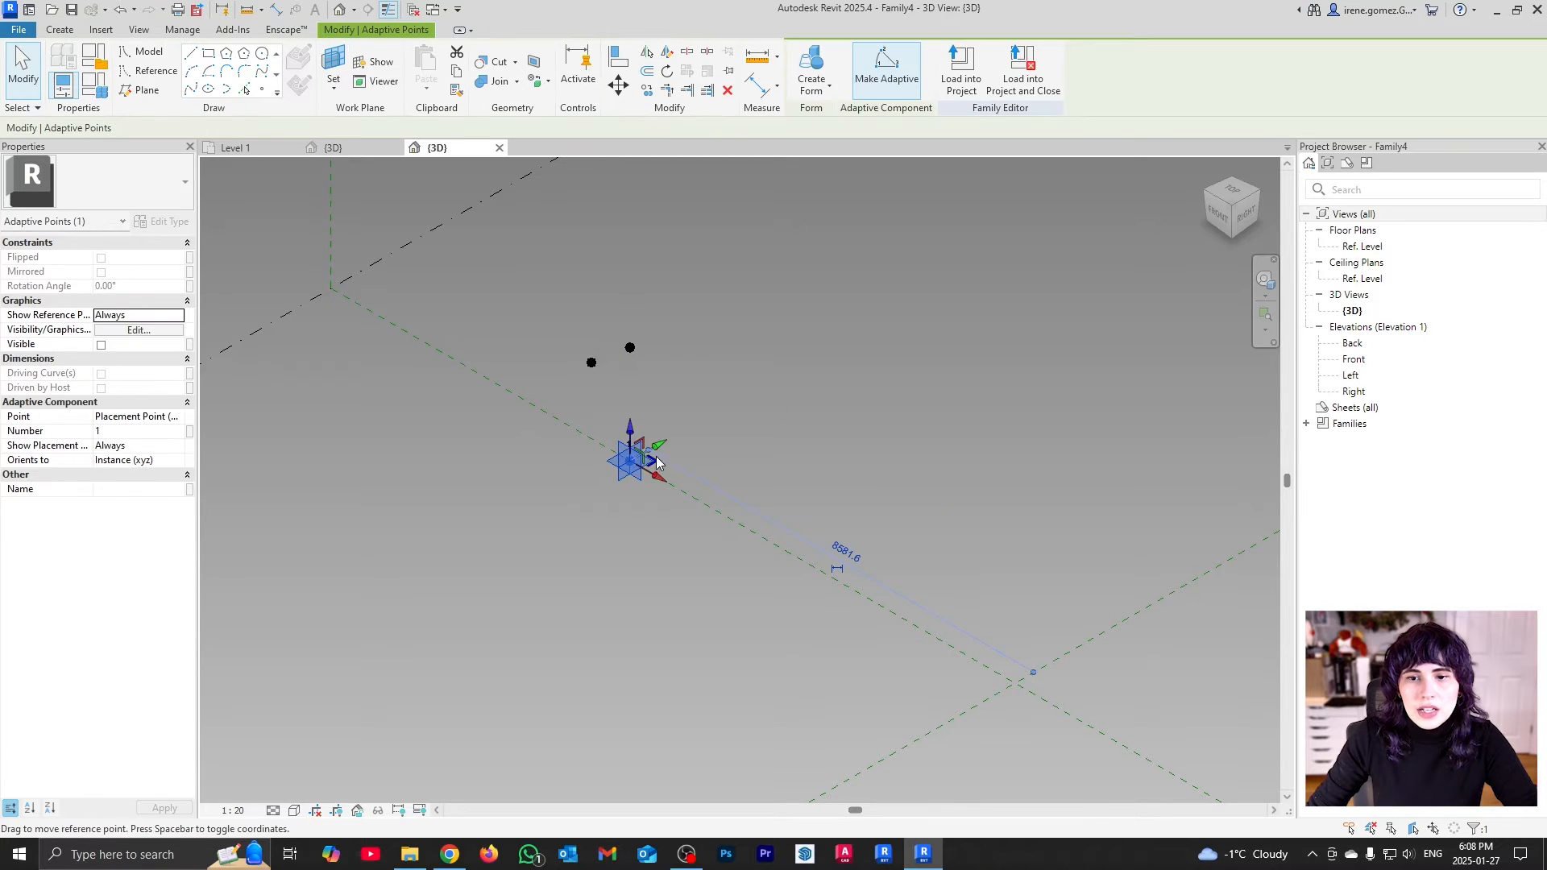
drag(657, 463, 846, 442)
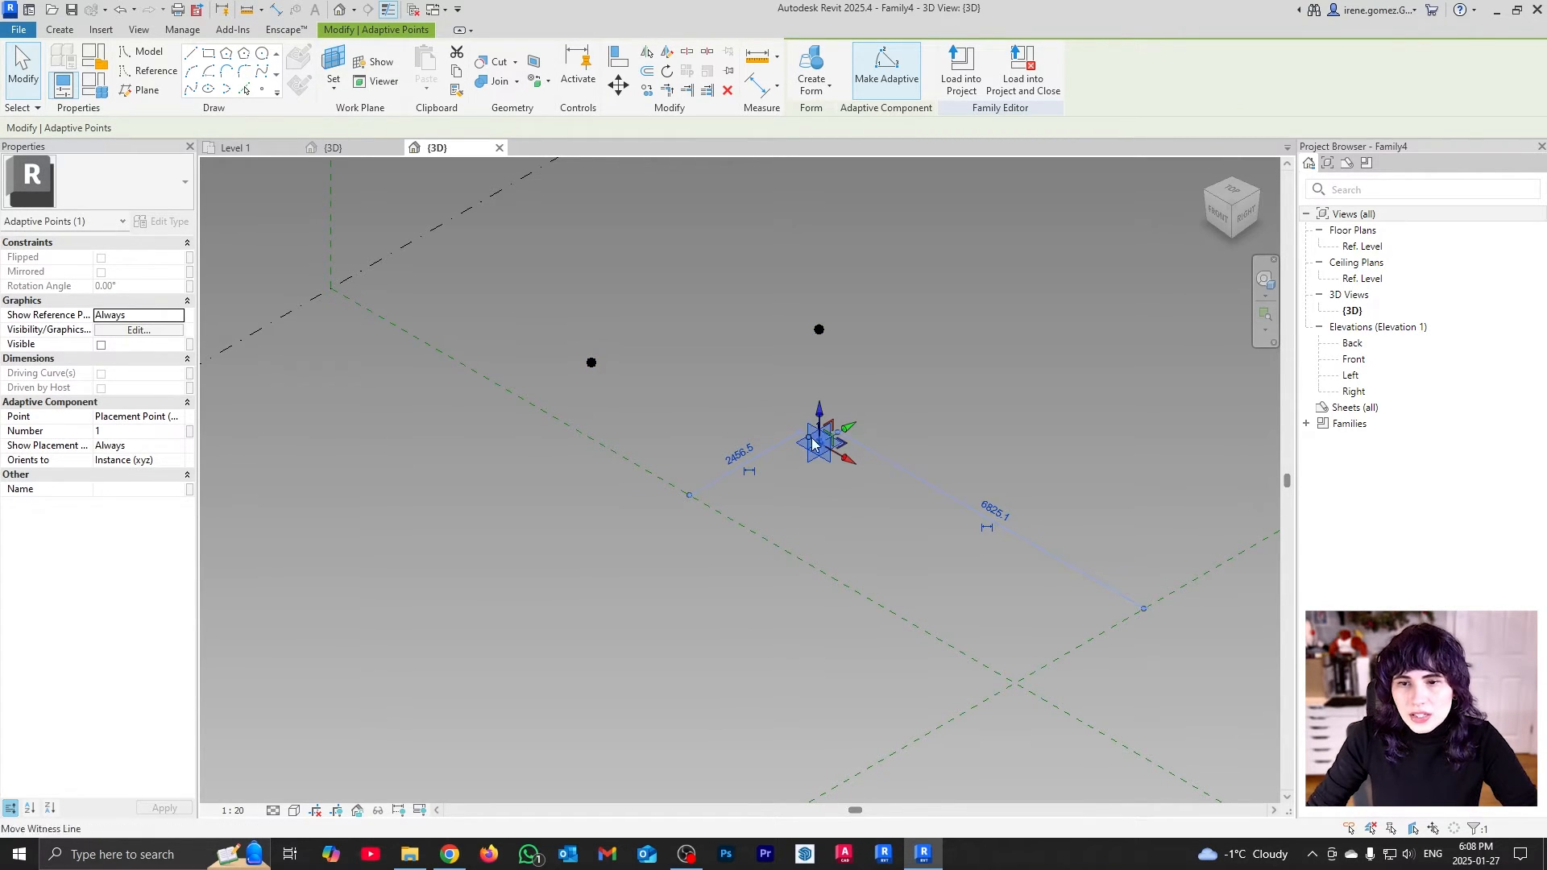
key(ctrl+z)
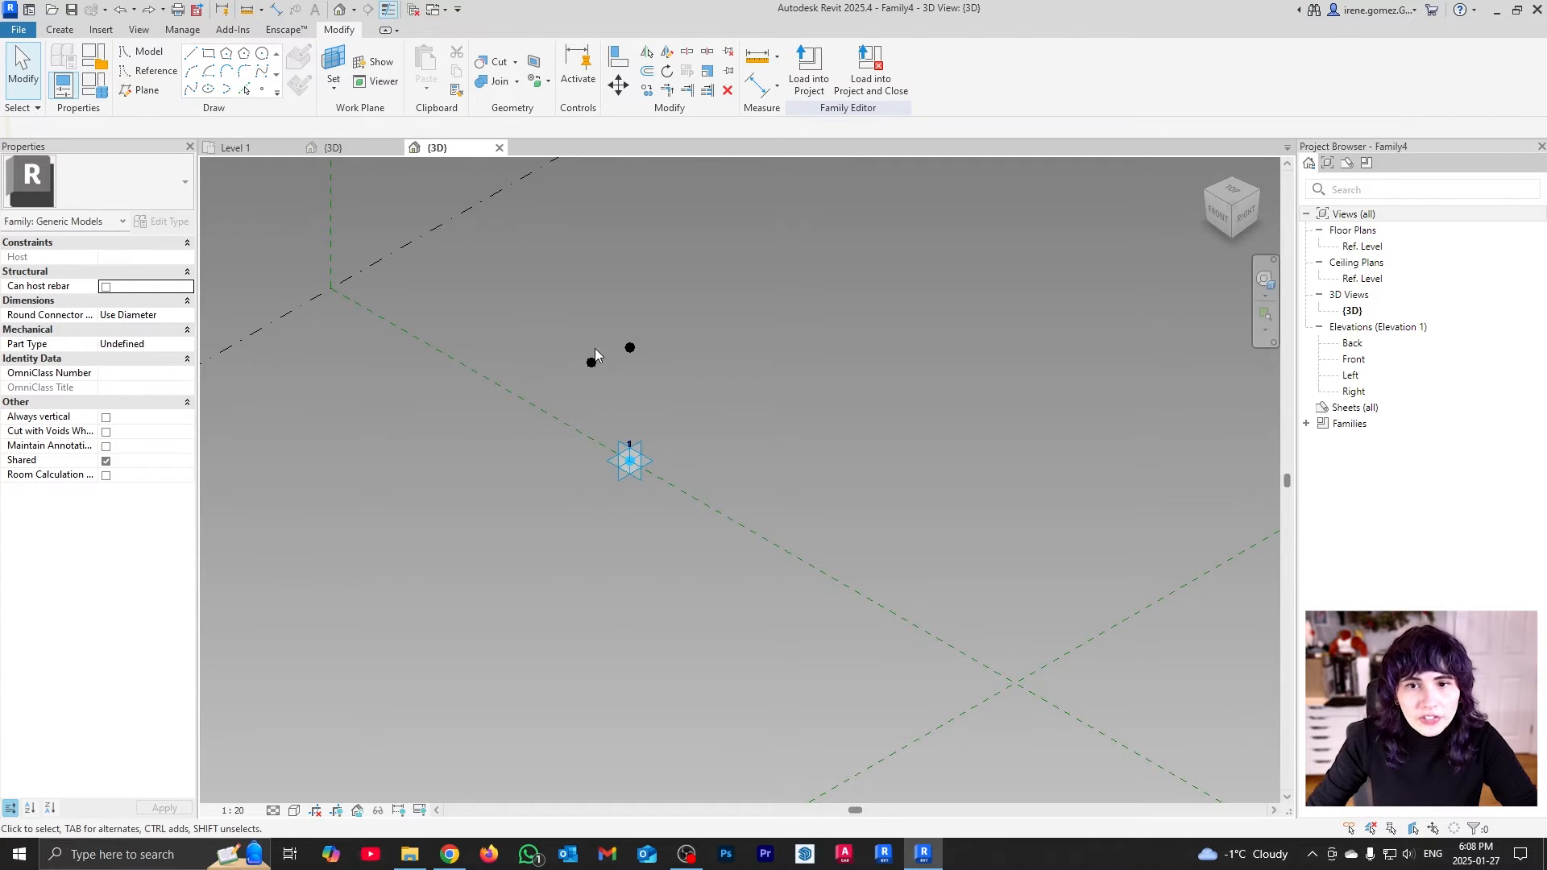
Delete the unhosted reference point that sits on the Ref. Level
click(591, 362)
key(Delete)
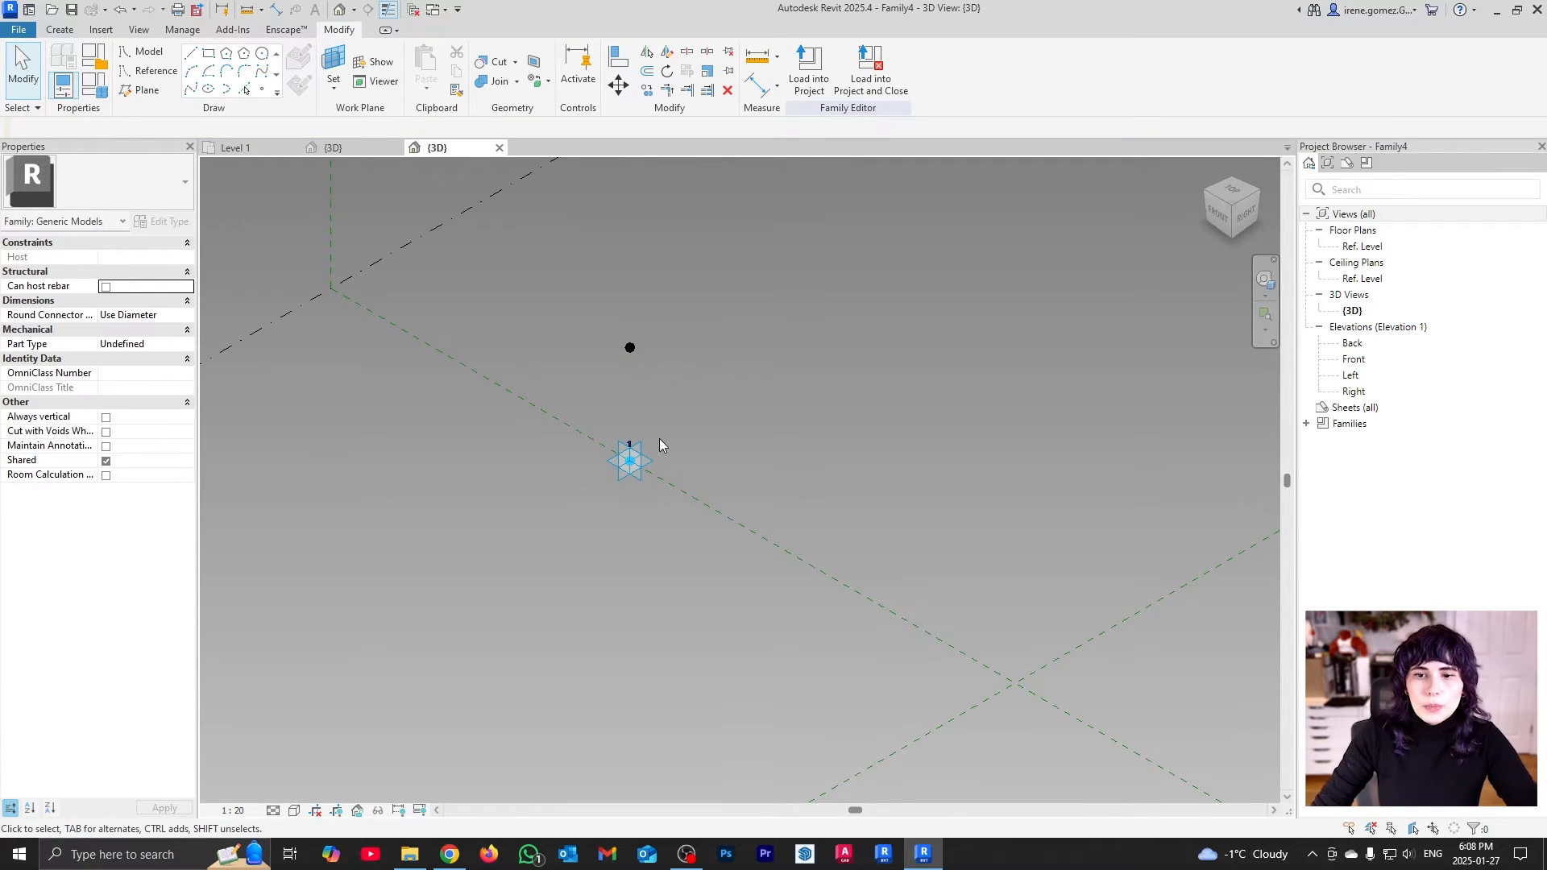
middle_drag(659, 438, 702, 473)
Set the offset of the reference point hosted above the adaptive point to 3000 mm
click(672, 378)
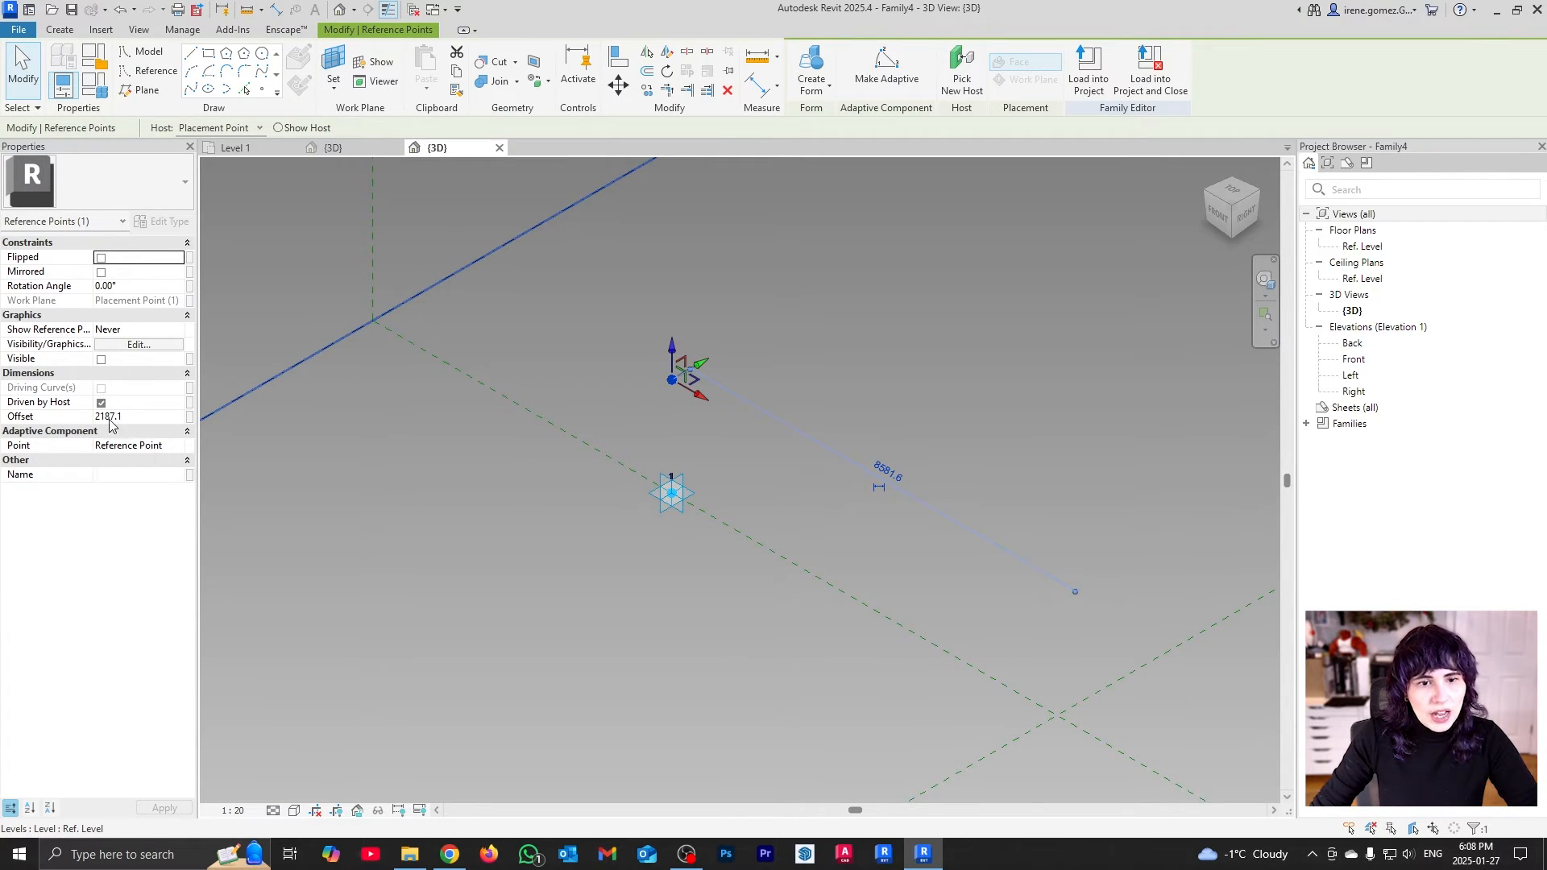
click(141, 416)
text(3000.0)
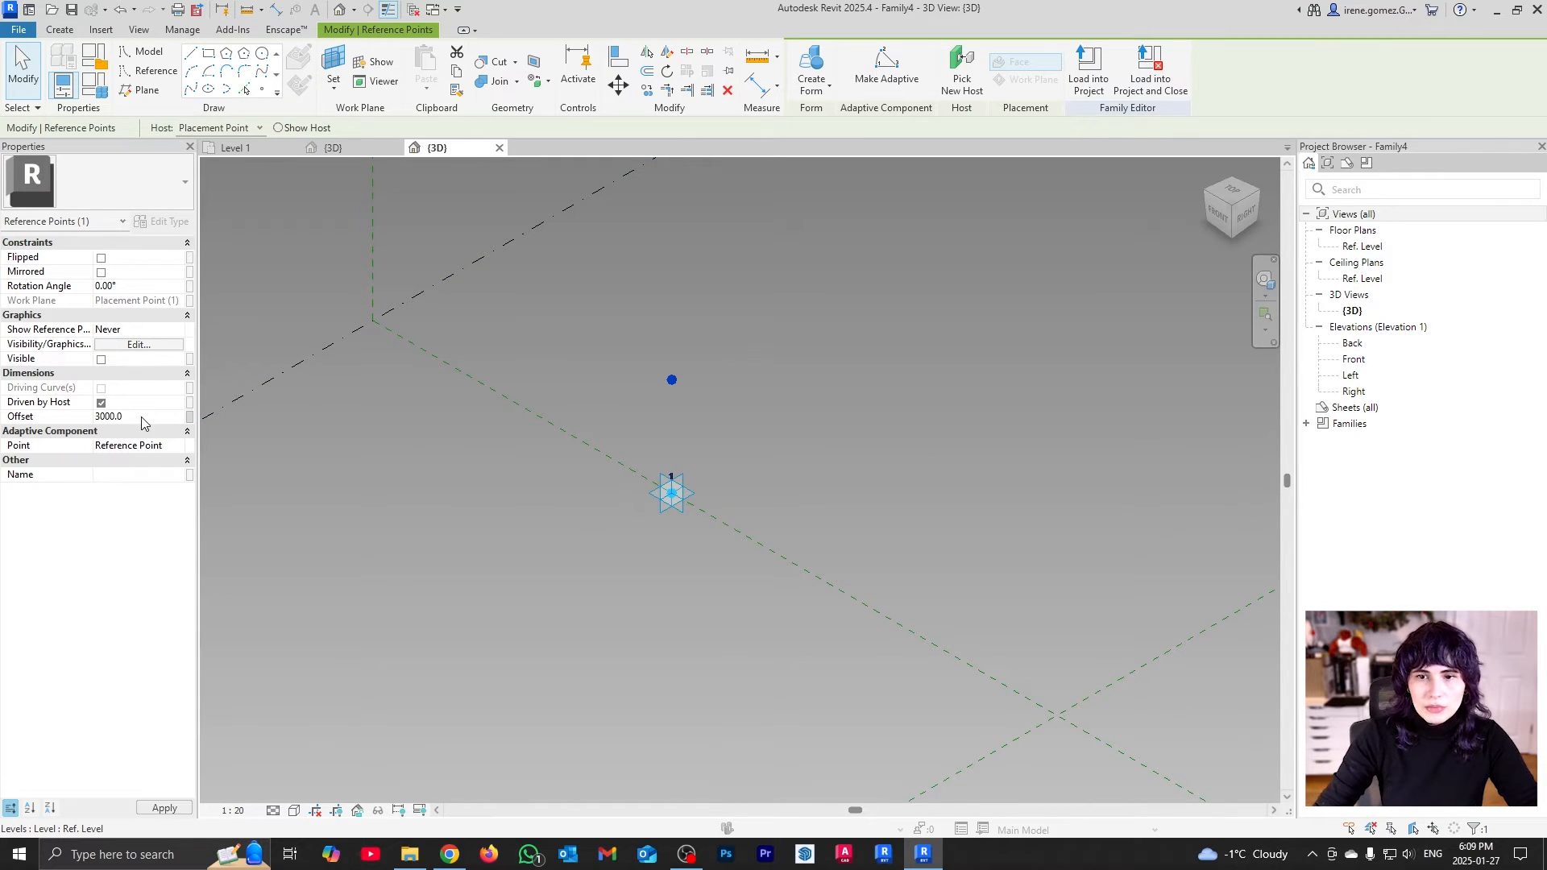
key(Return)
middle_drag(677, 425, 622, 542)
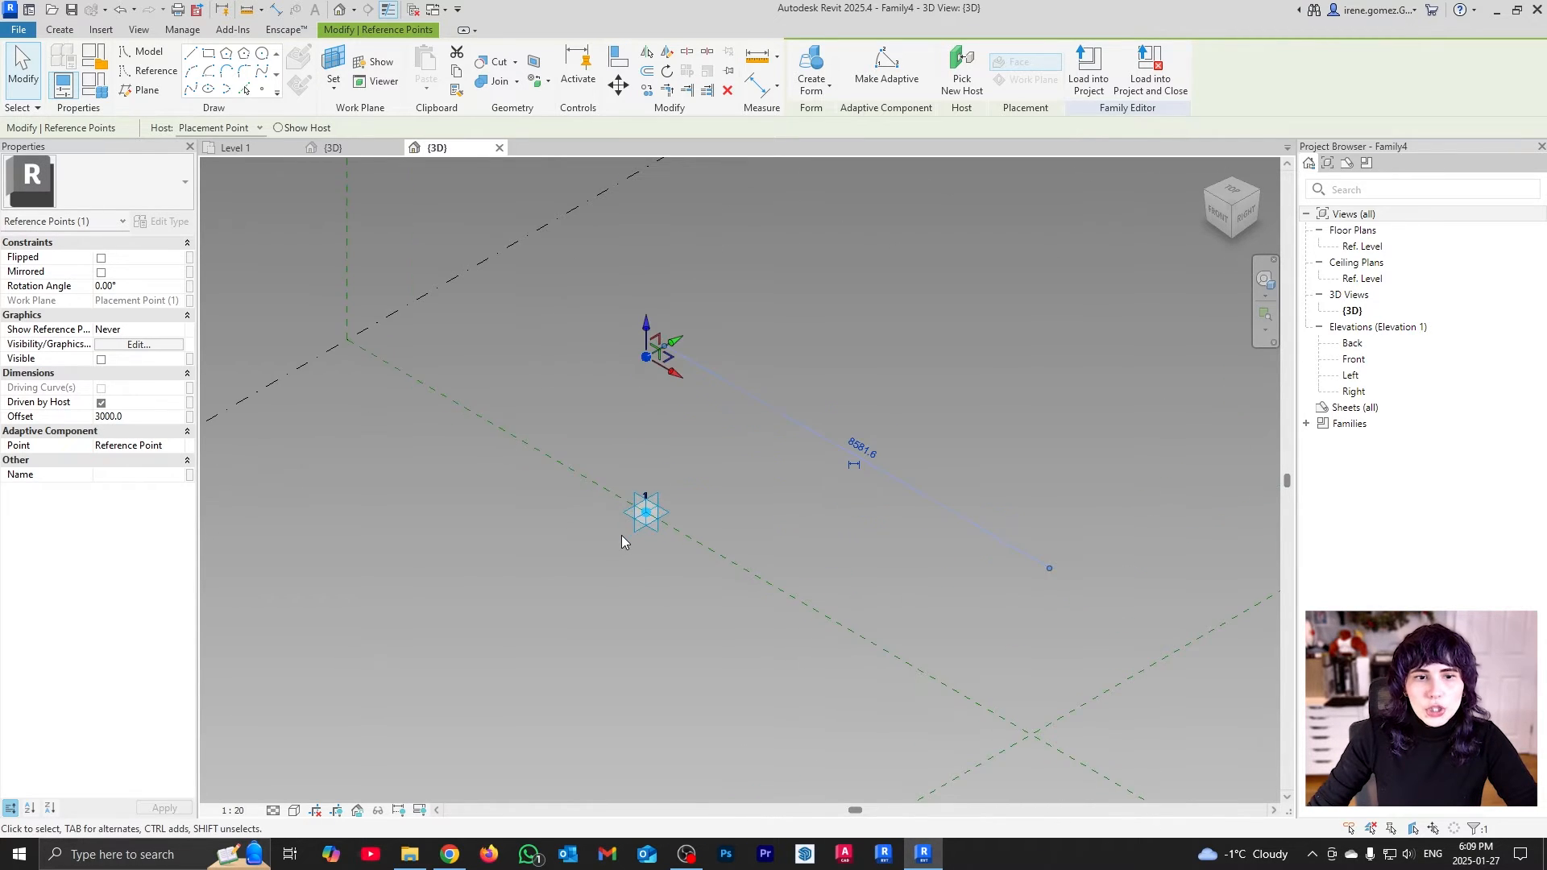
Associate the hosted point's offset with a new instance family parameter named H
click(191, 418)
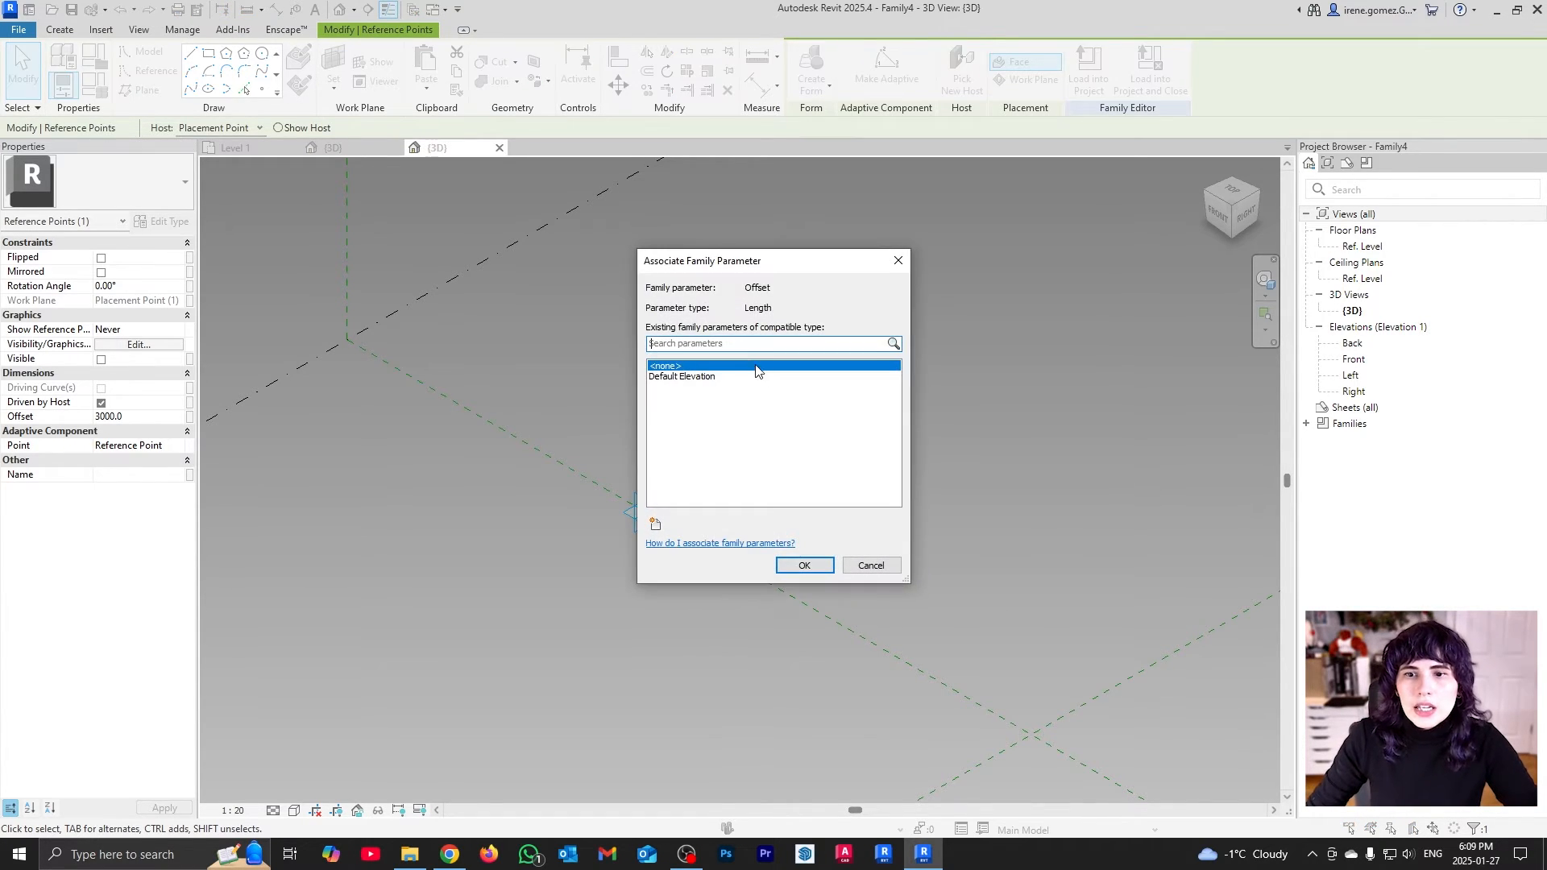
click(656, 525)
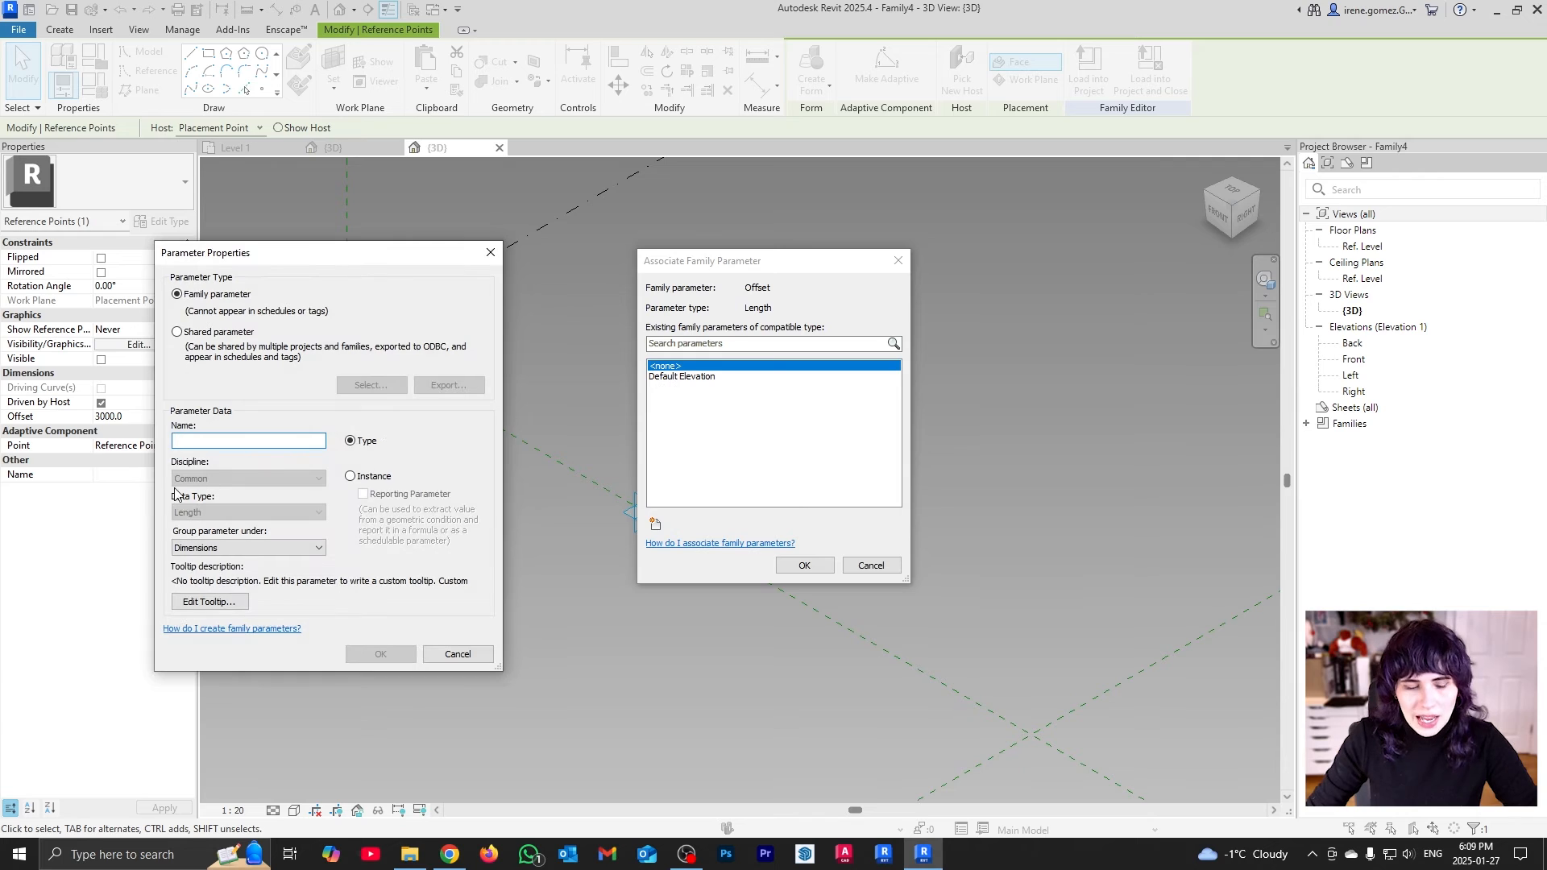
text(H)
click(368, 476)
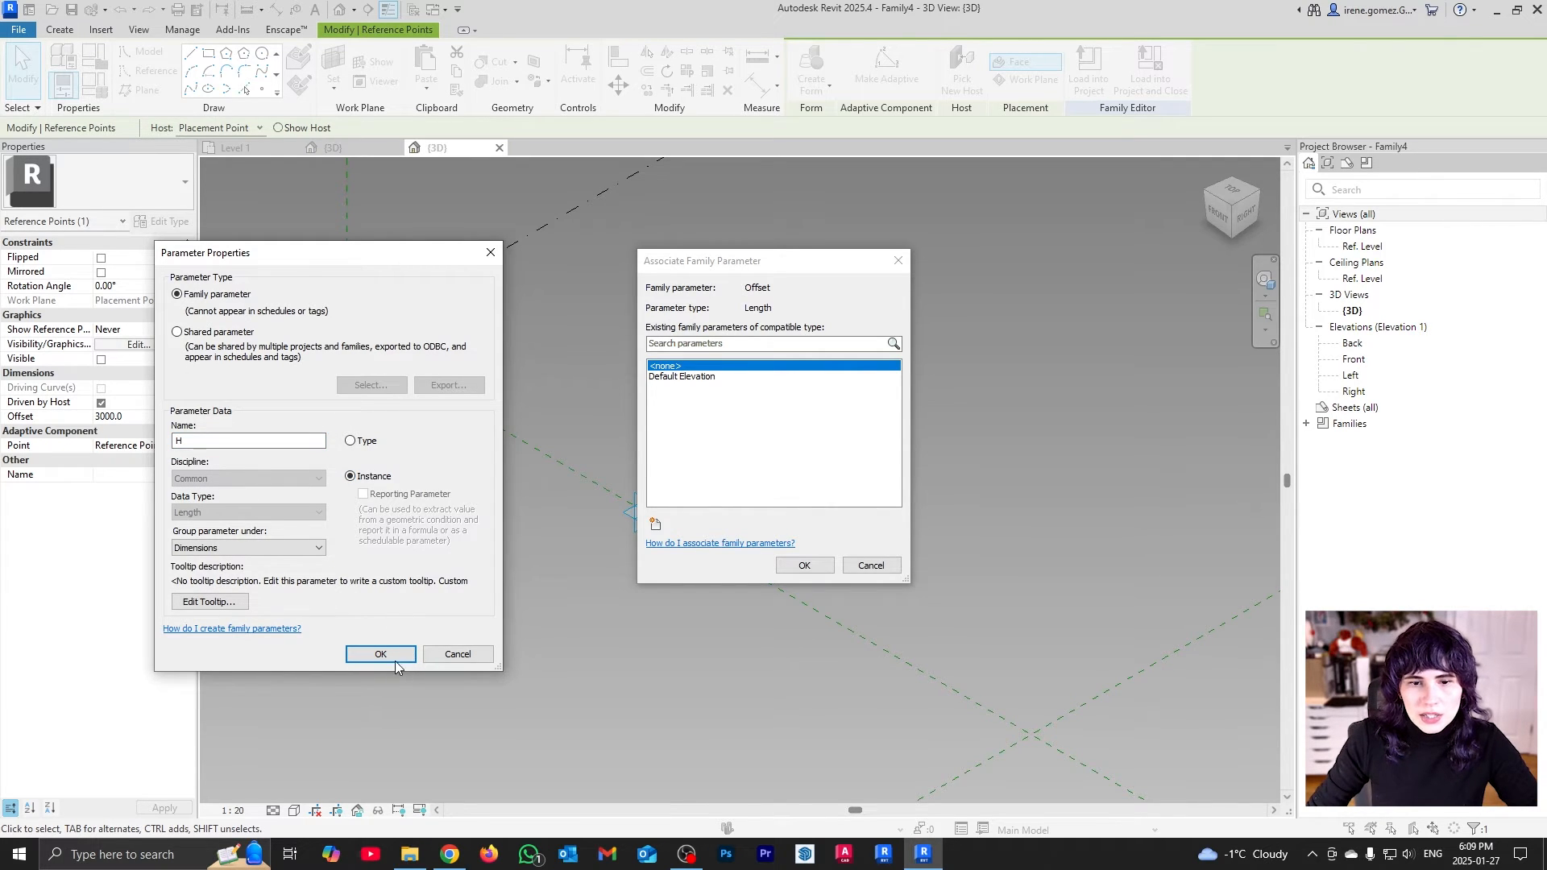
click(391, 654)
click(804, 565)
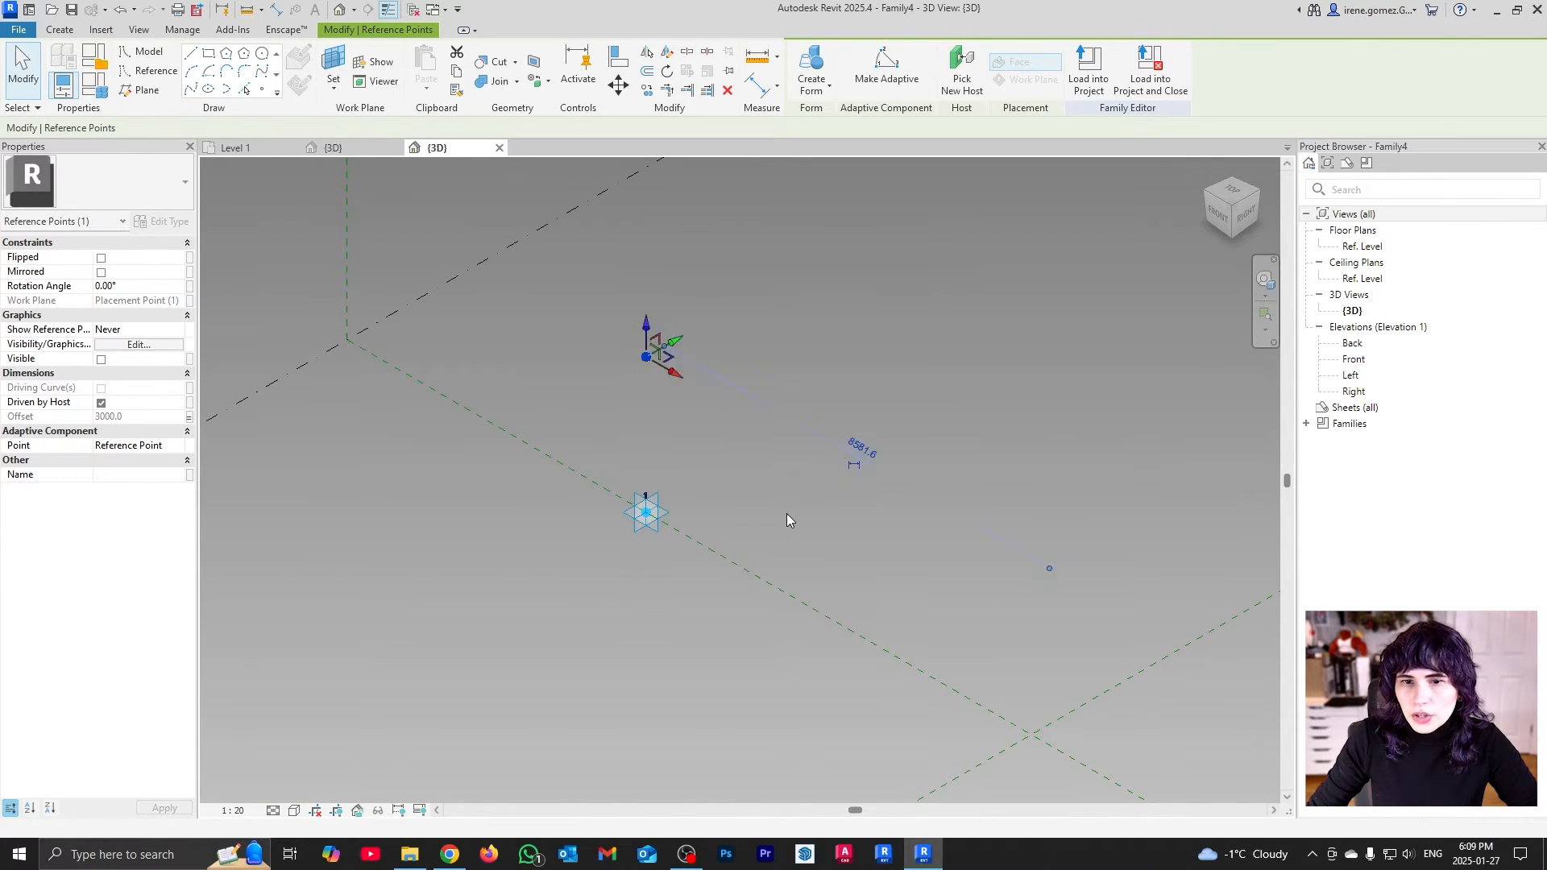
Test-move the adaptive point and undo the move, then flex parameter H by applying 2000 and restoring 3000
click(787, 521)
click(661, 508)
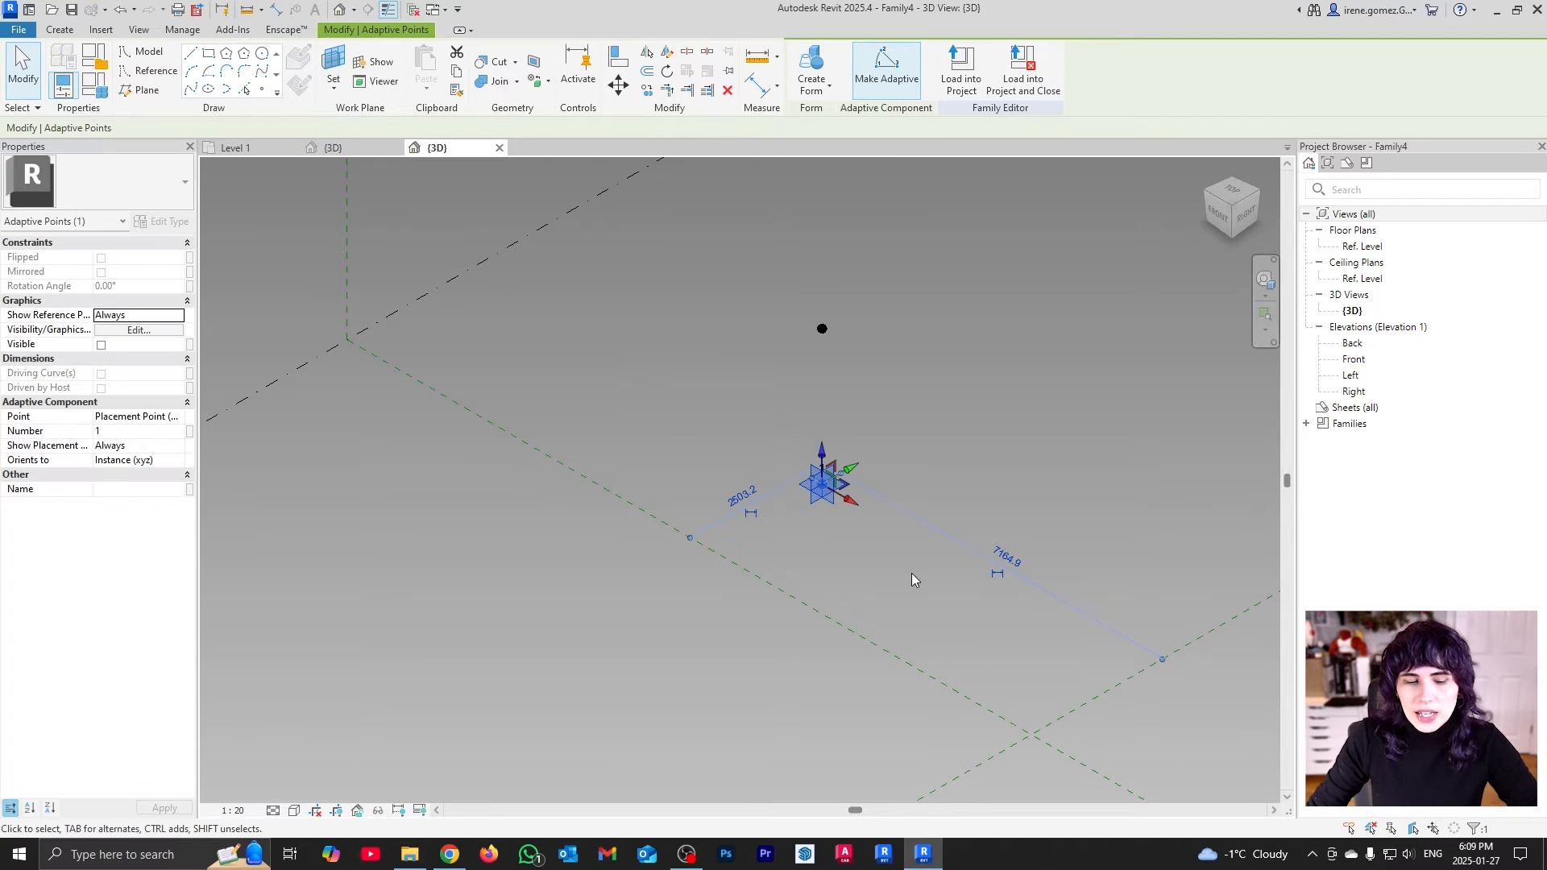
click(96, 87)
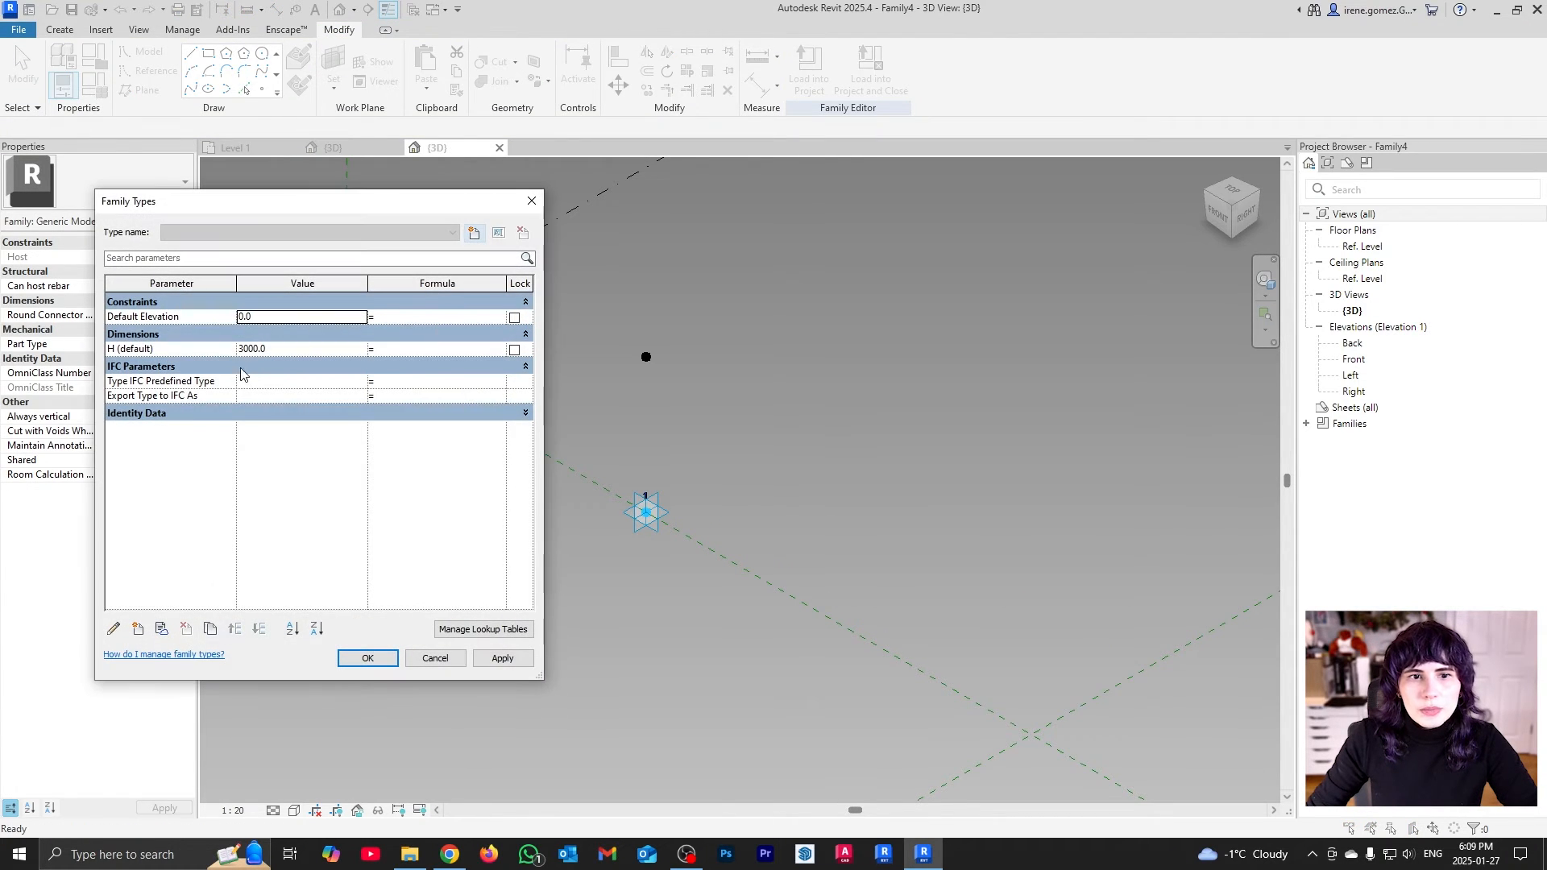
click(290, 350)
text(2000)
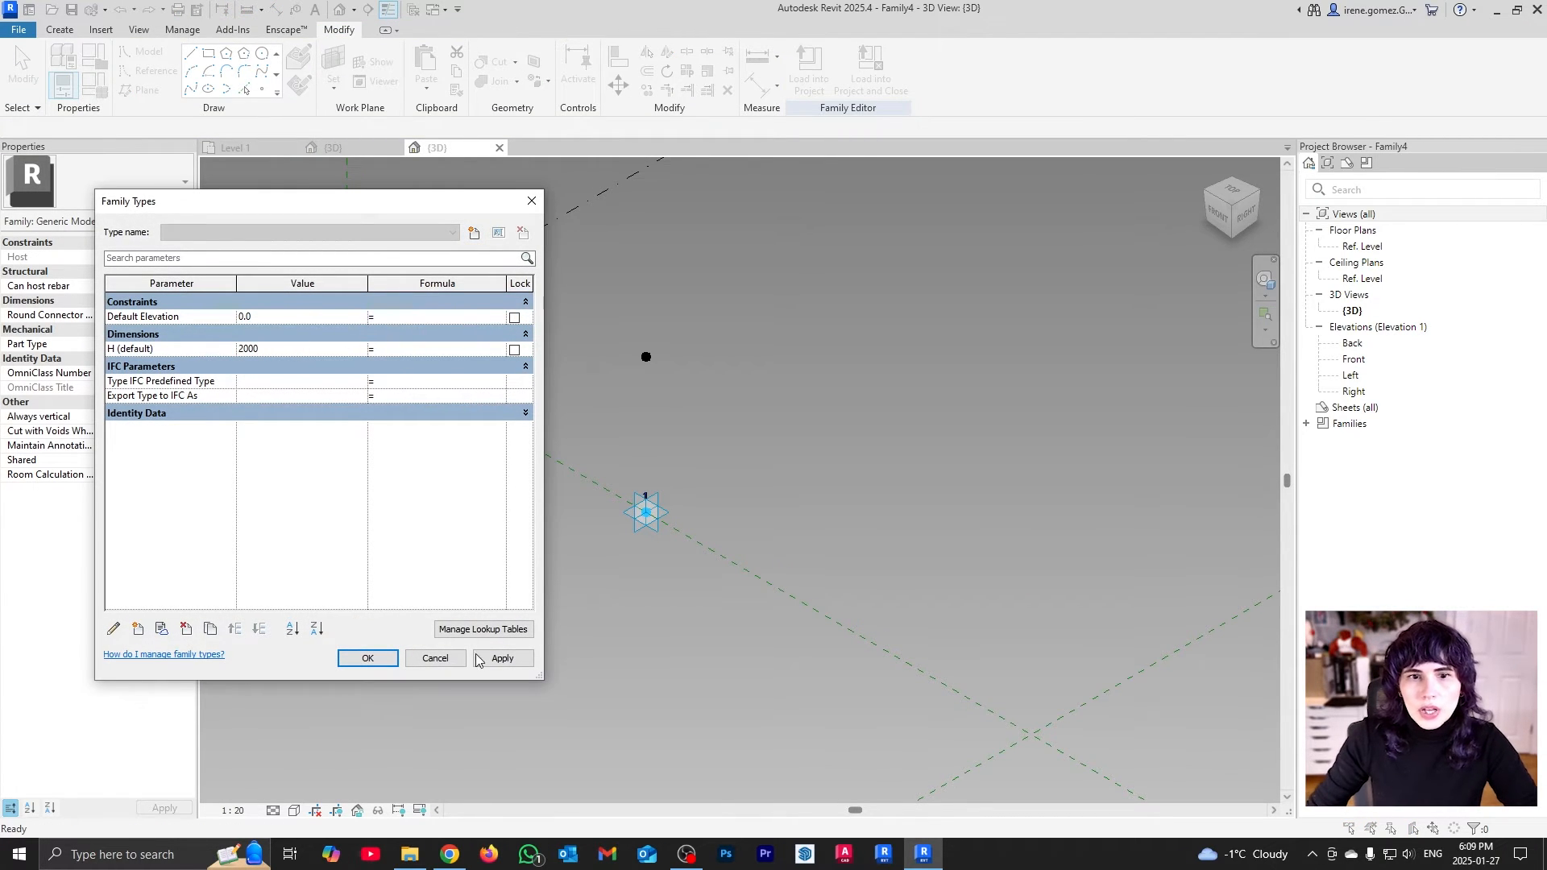
click(501, 658)
click(299, 349)
text(30)
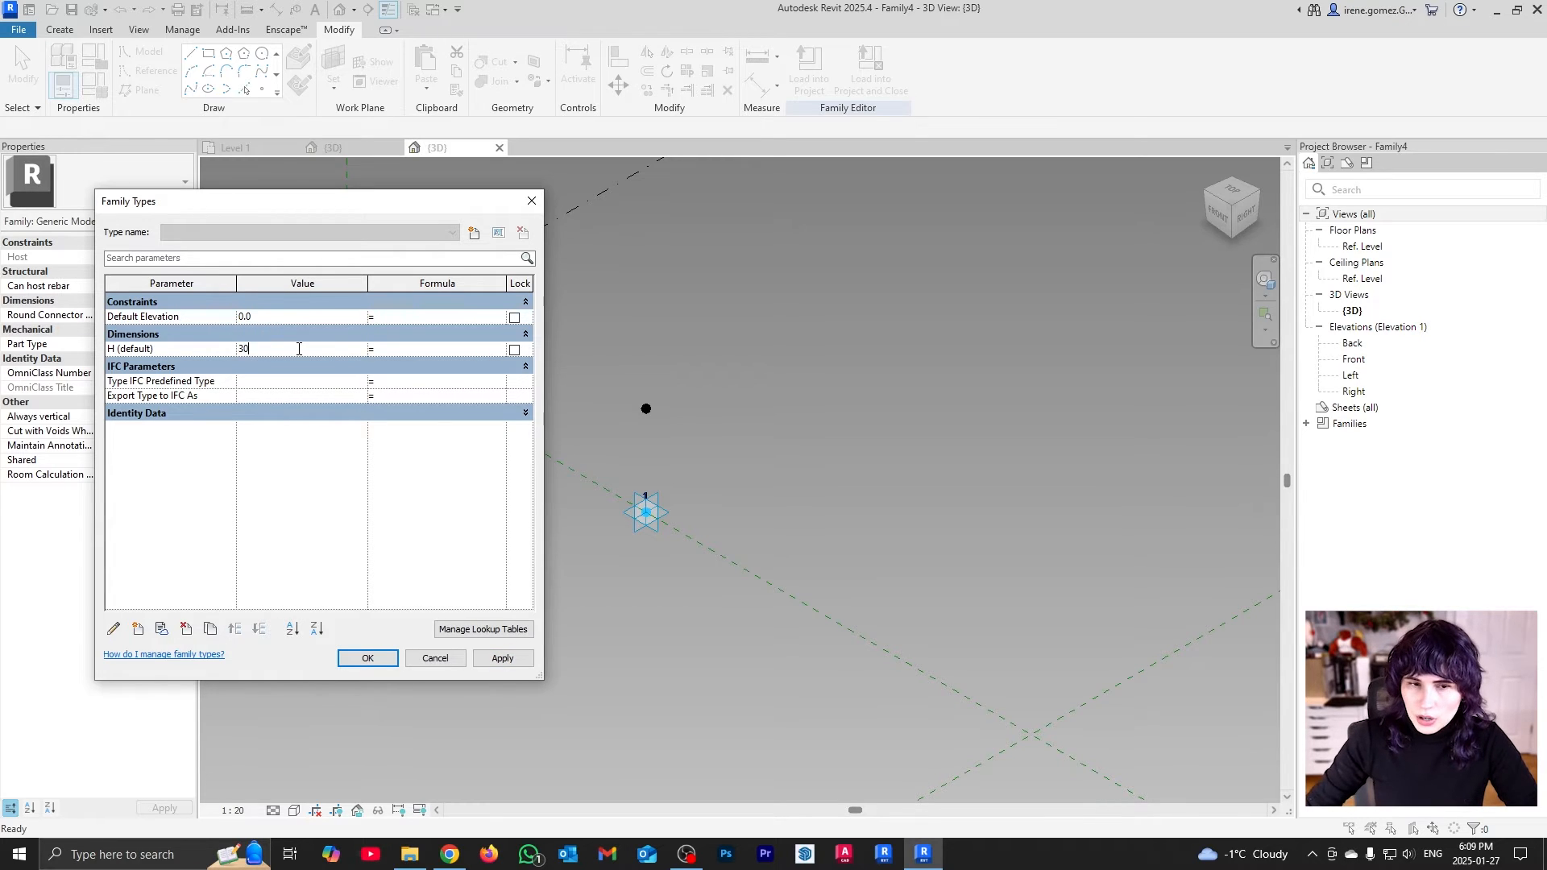
text(00)
click(502, 658)
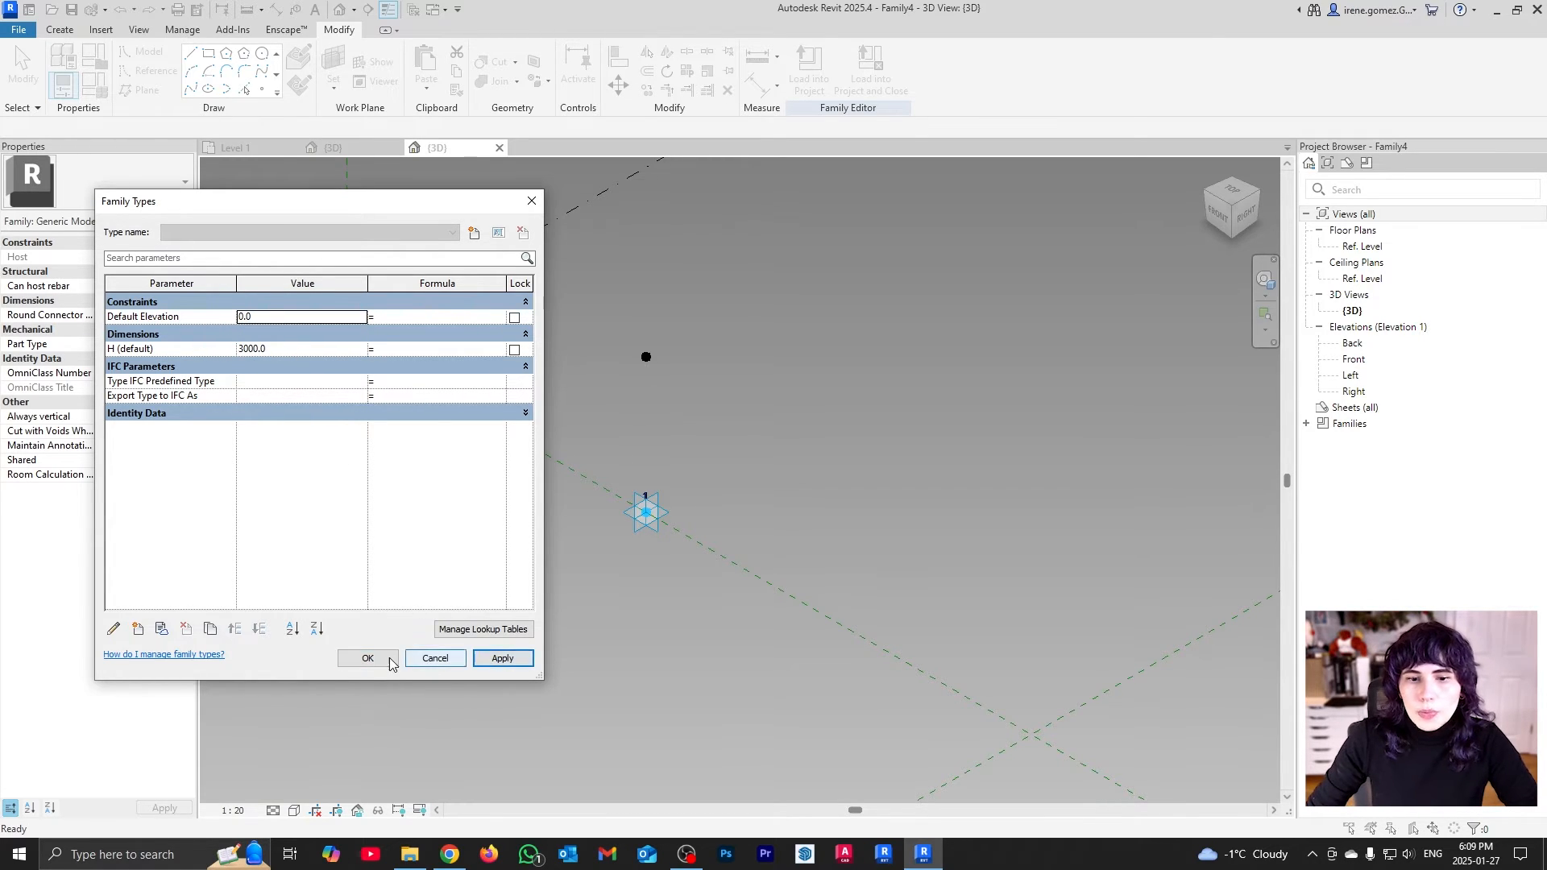
click(367, 658)
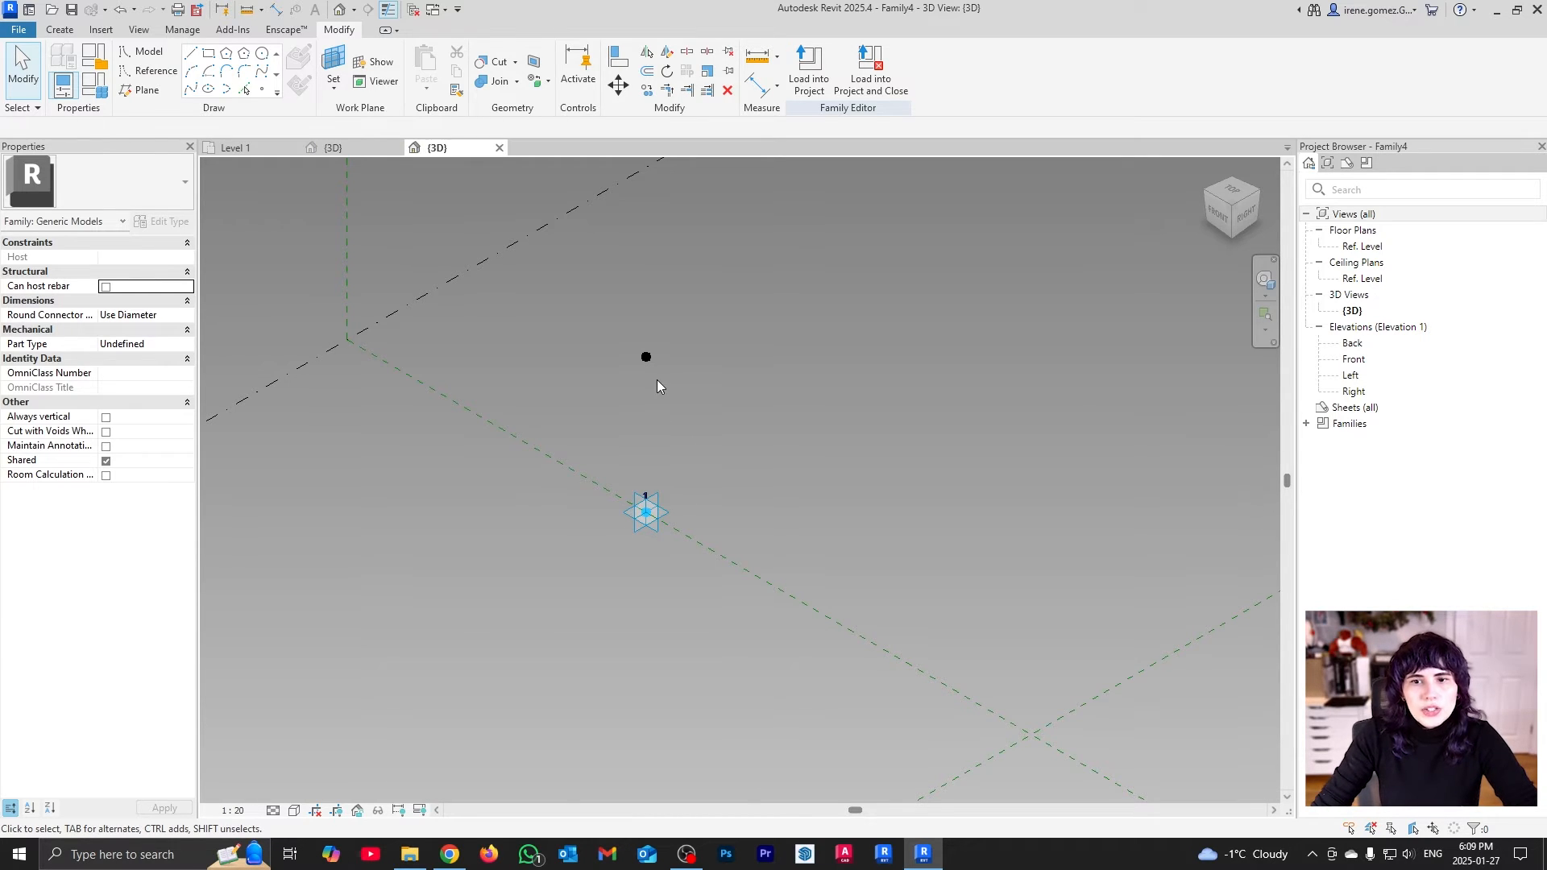
Set the adaptive point's orientation to Global (z) then Host (xy)
click(651, 499)
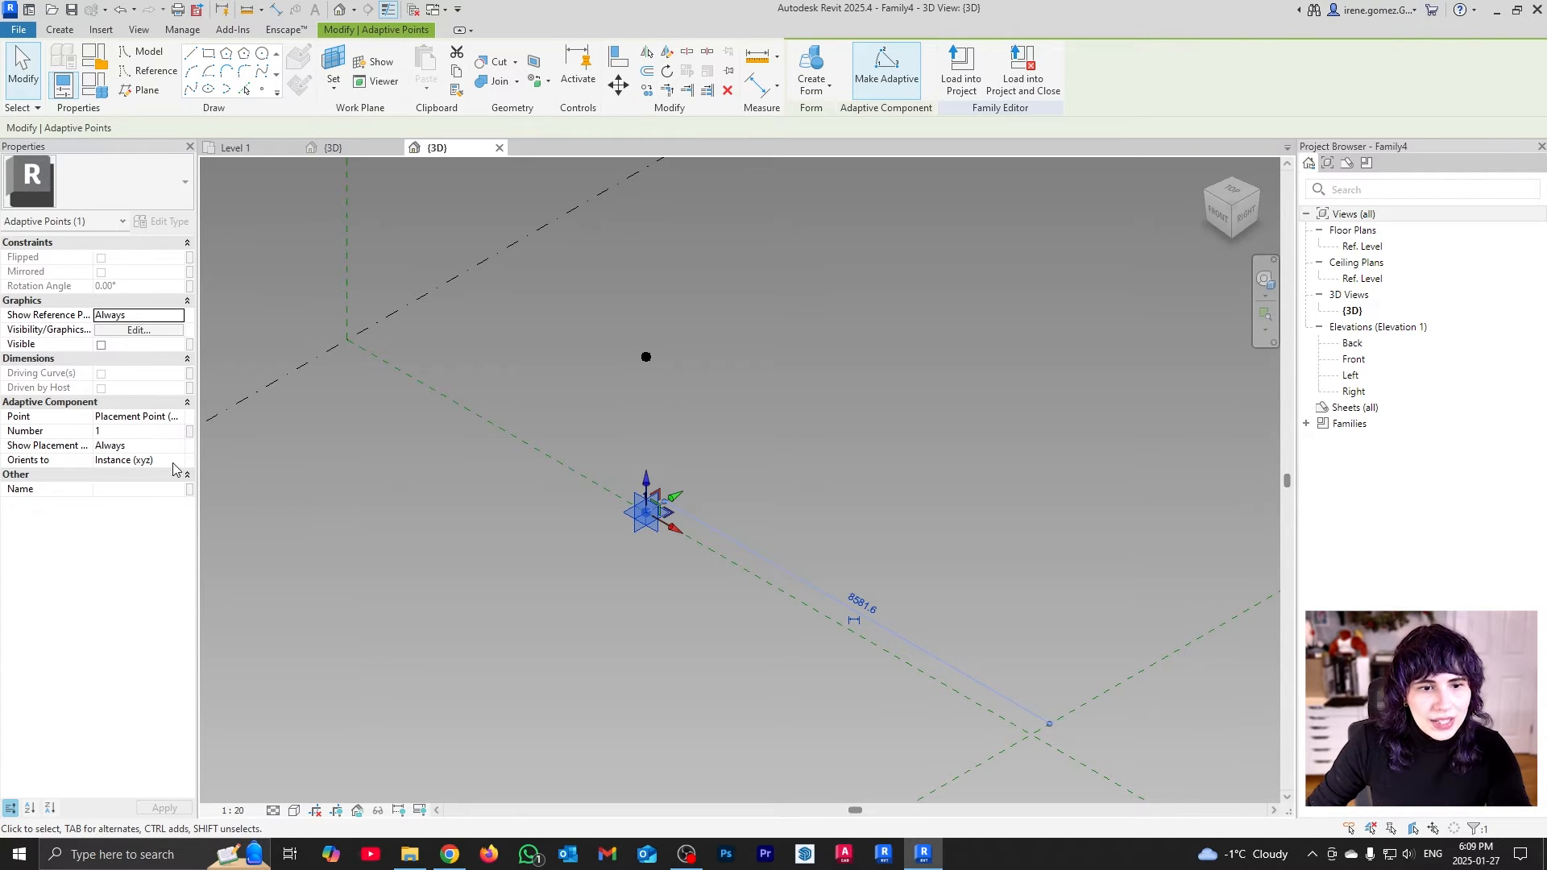
mouse_move(54, 468)
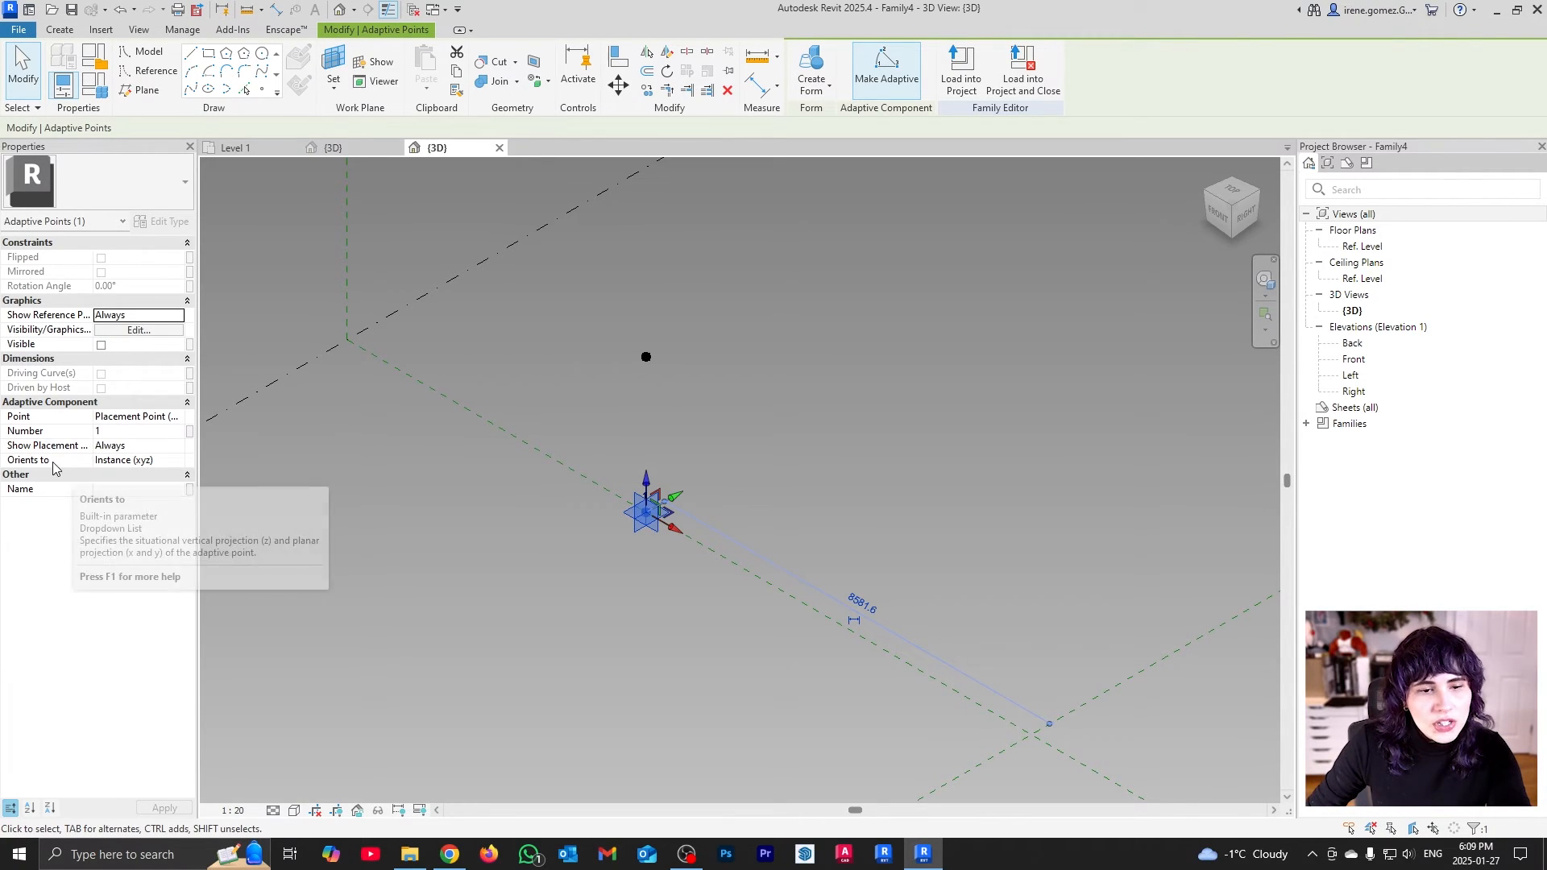
click(176, 461)
click(177, 461)
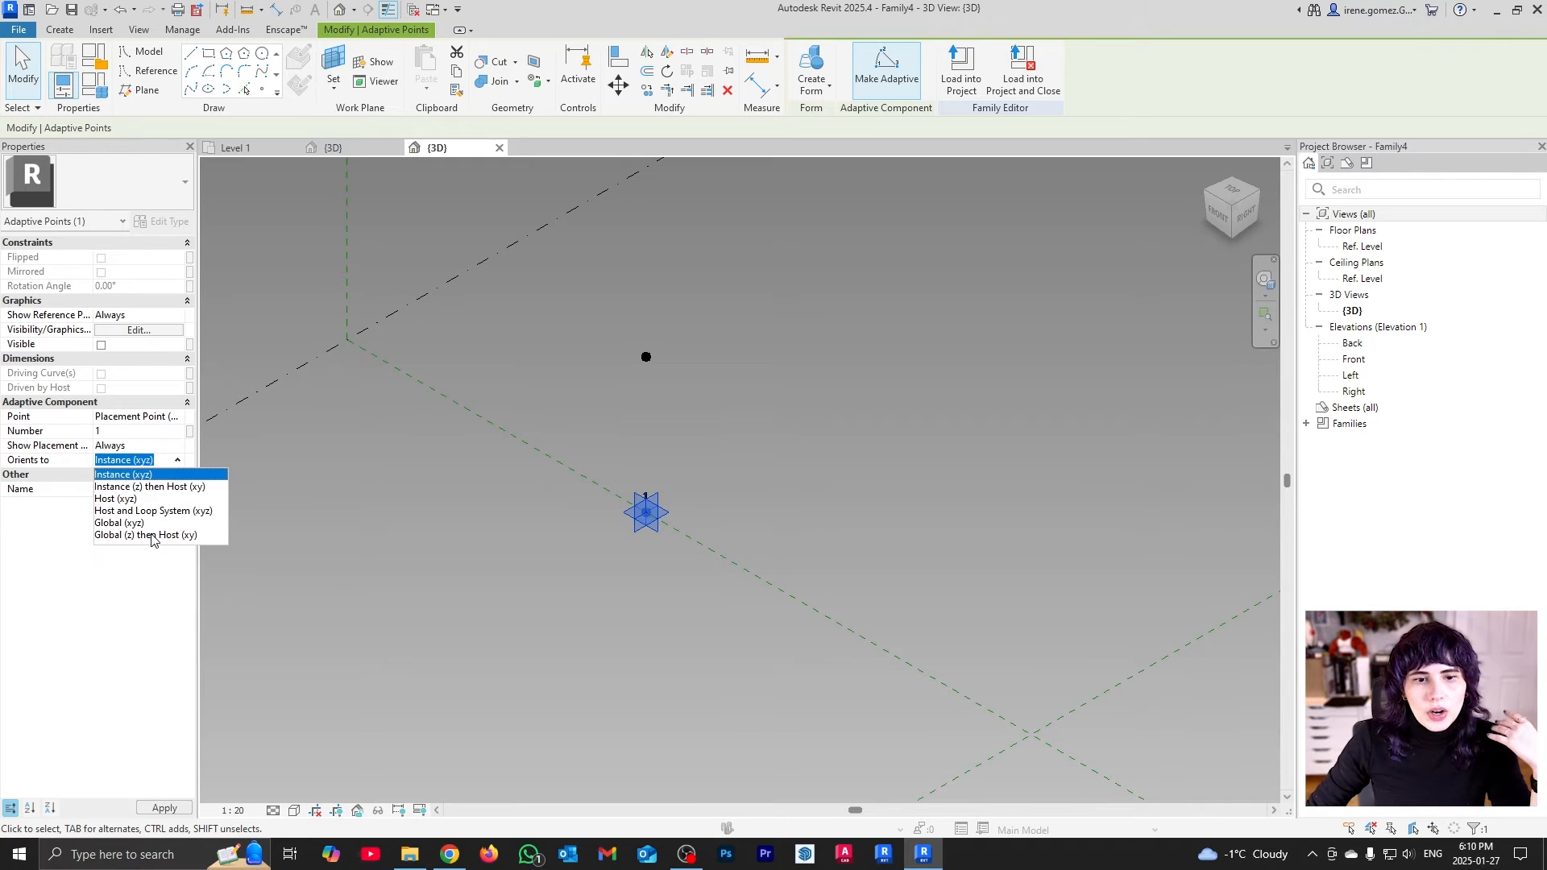
click(152, 535)
click(740, 408)
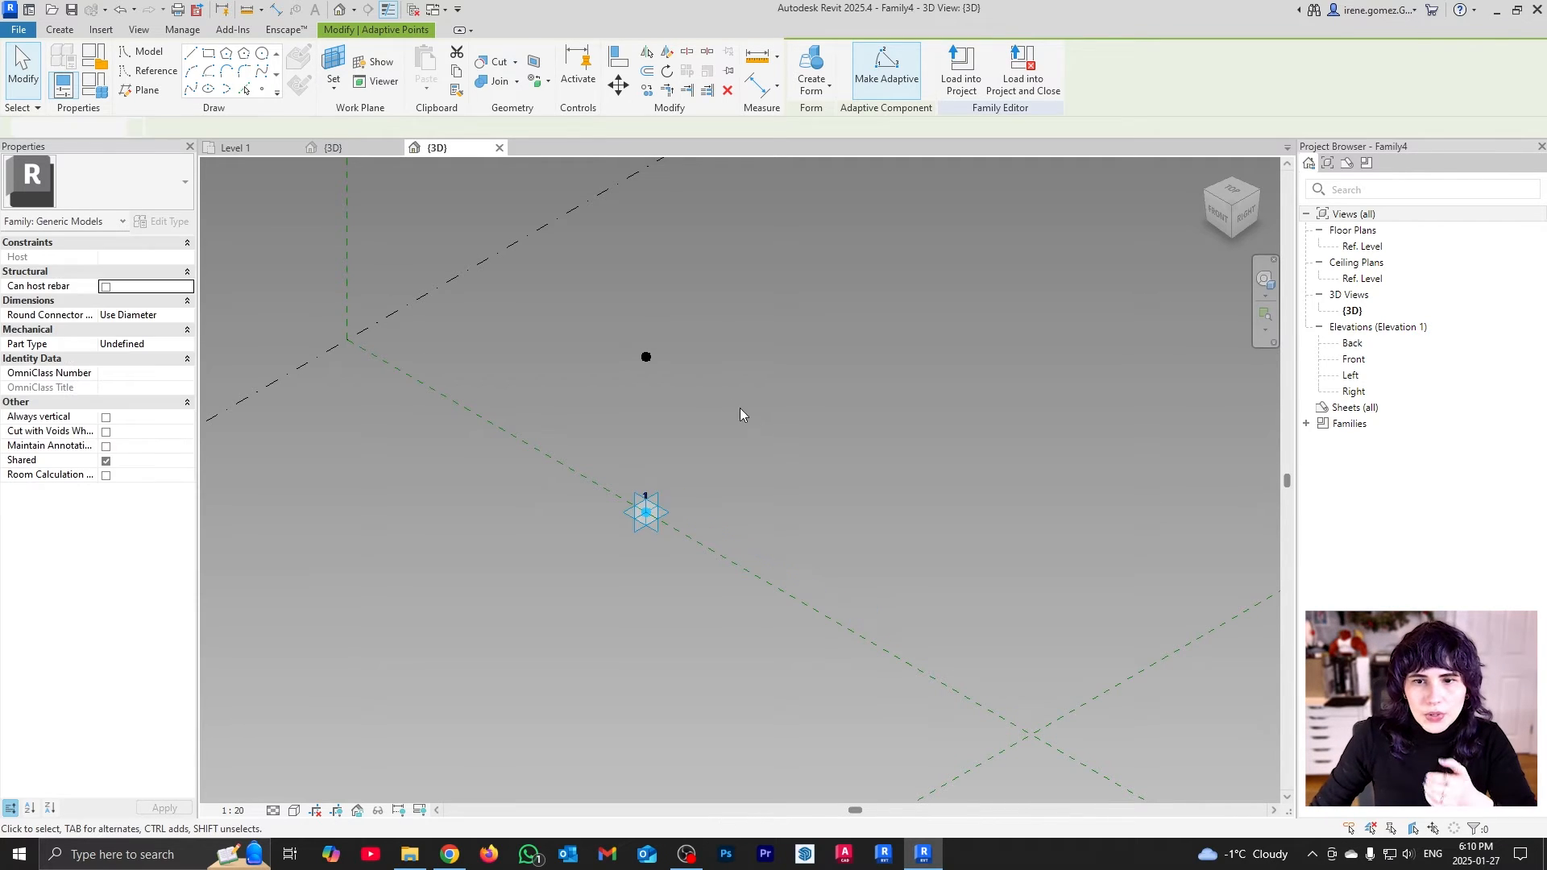
Review the point type options of the reference point hosted above the adaptive point, keeping it as a Reference Point
click(646, 358)
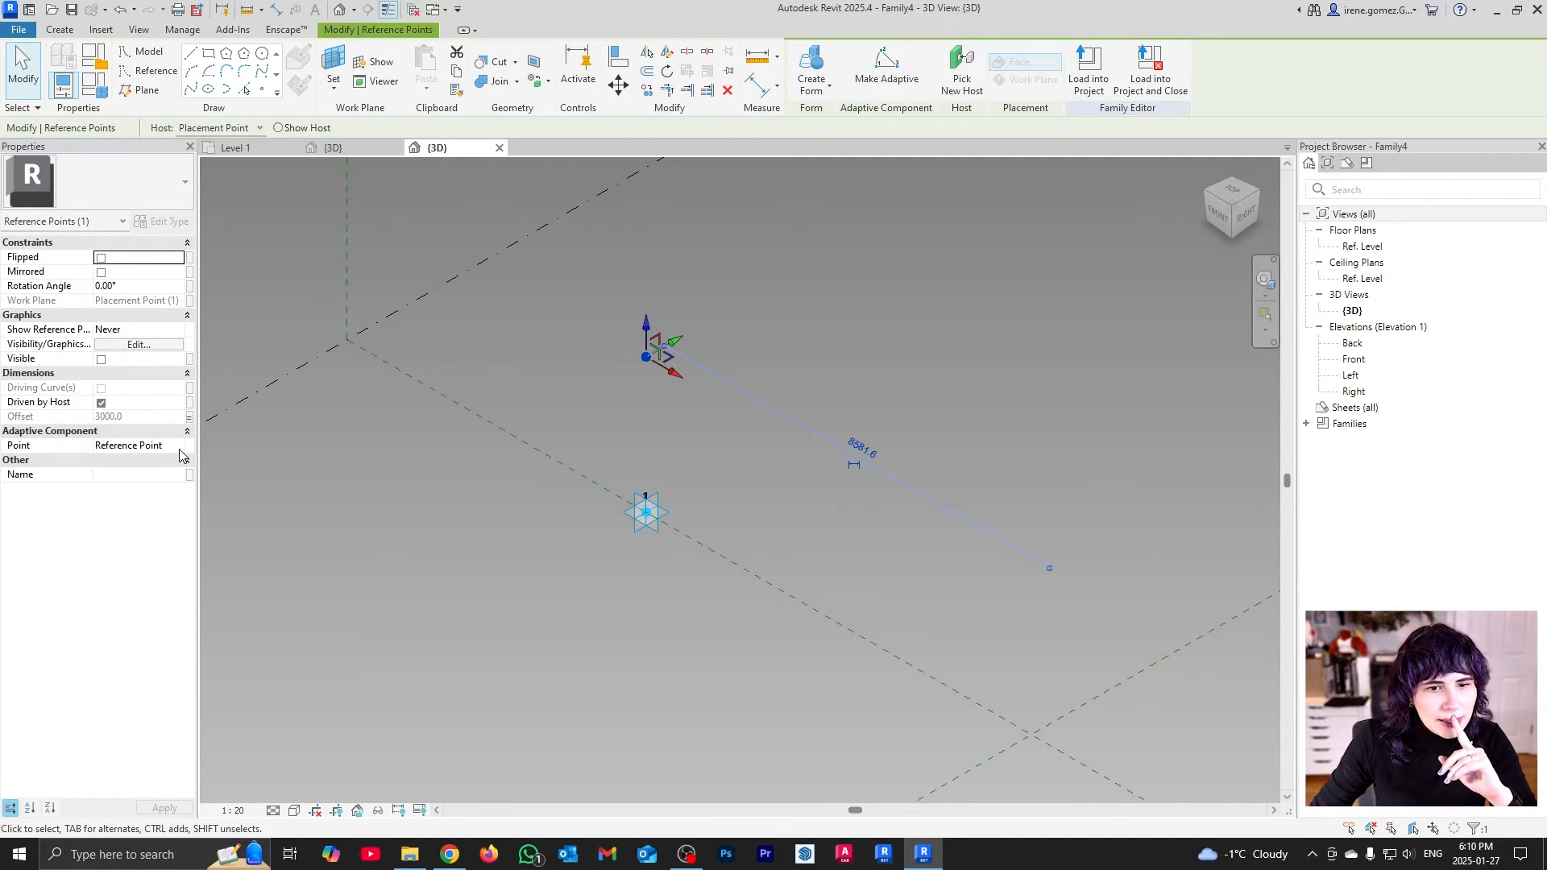
click(179, 448)
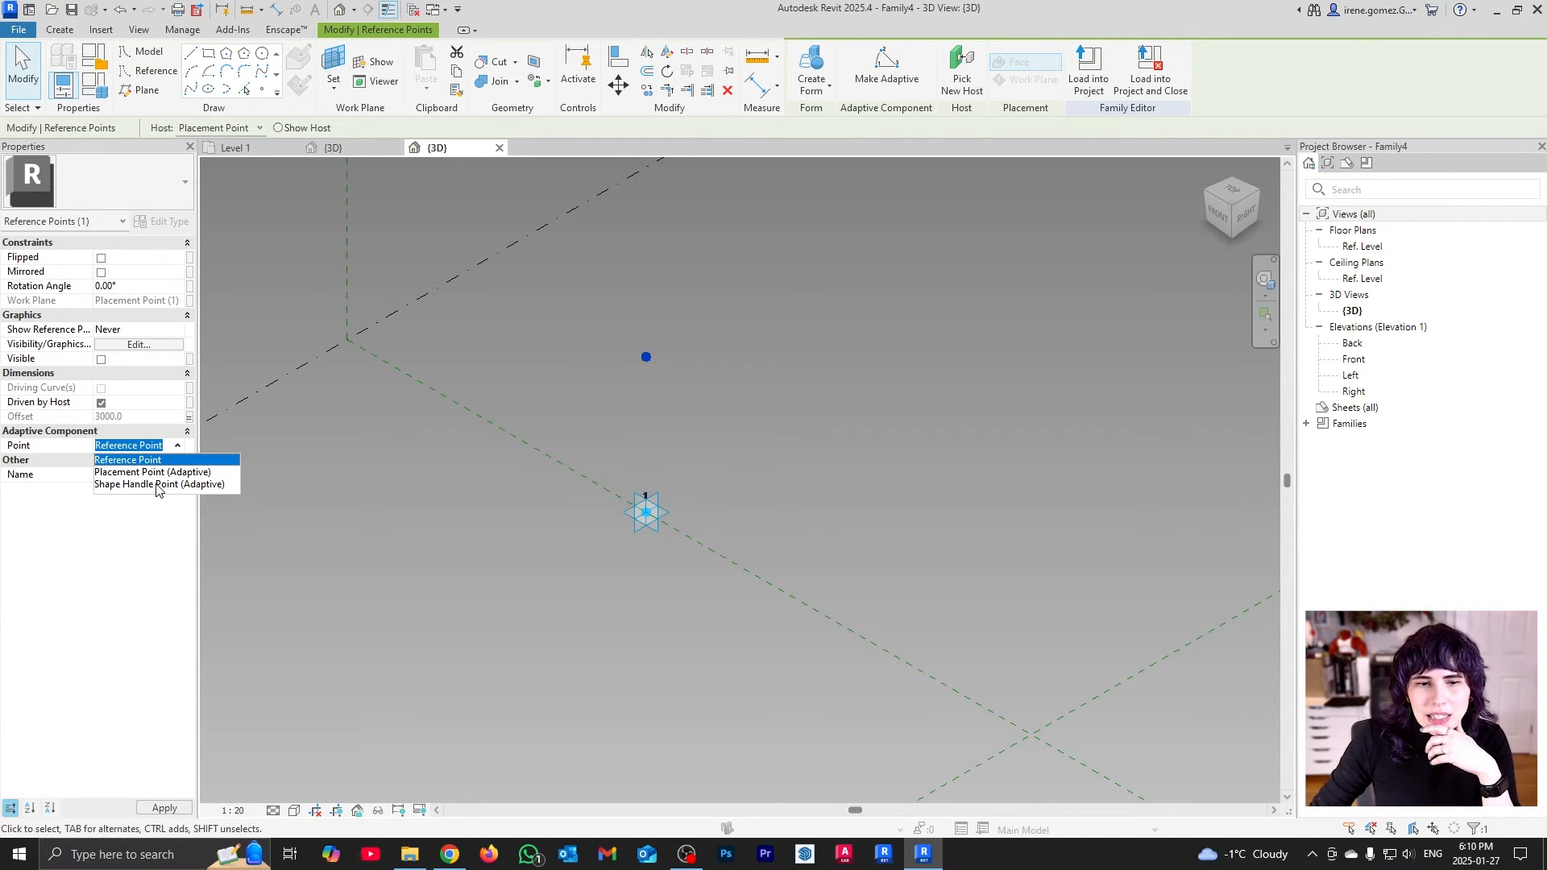
click(730, 479)
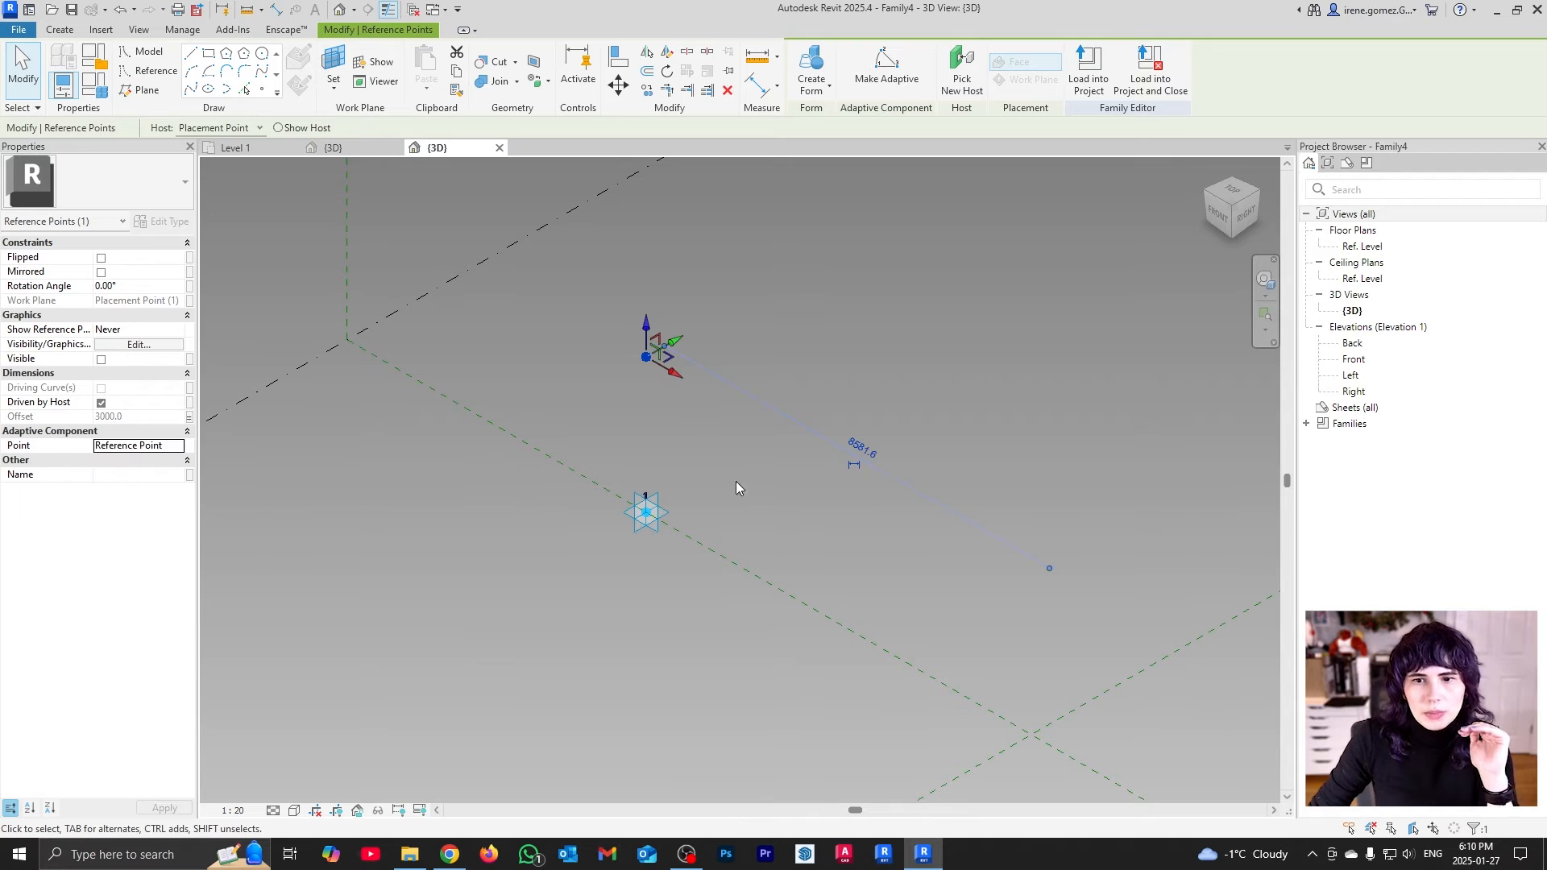
click(730, 479)
click(648, 357)
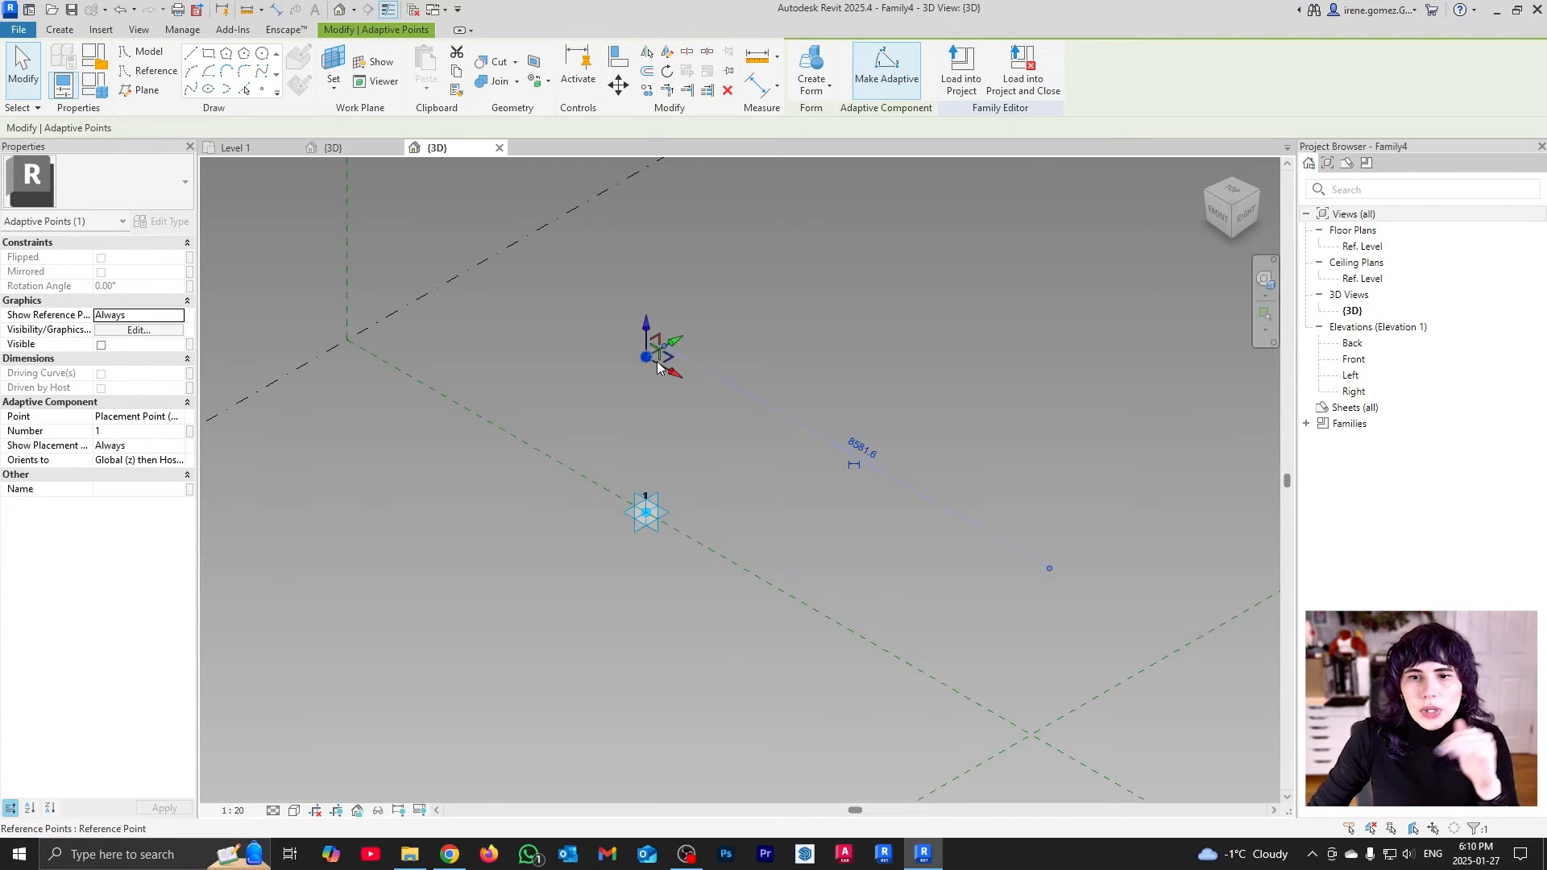
click(794, 491)
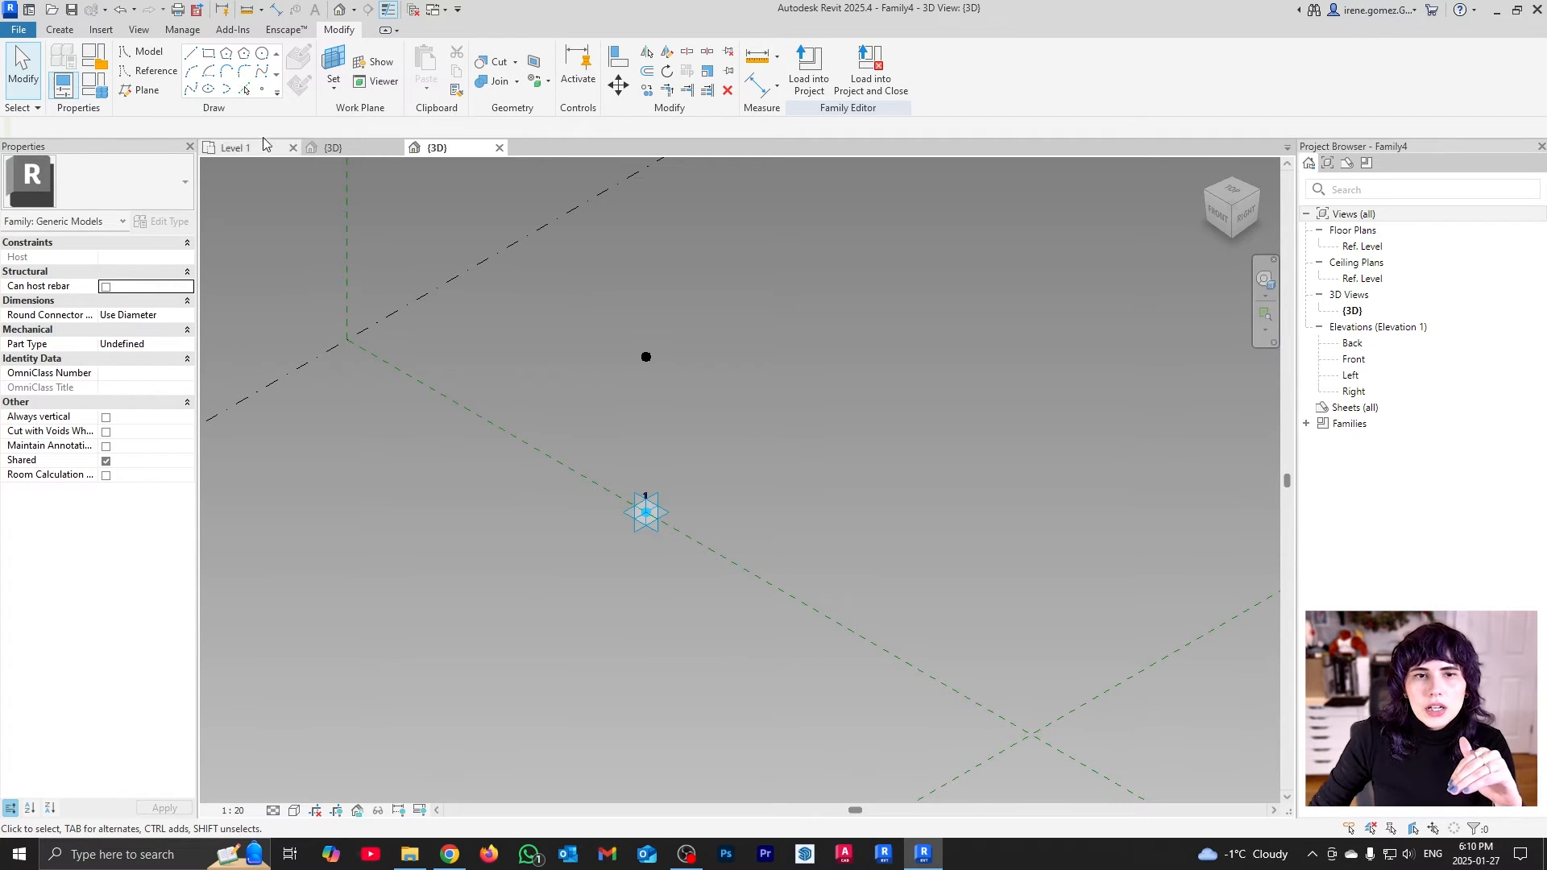
Place a reference point at the adaptive point's location, hosted on one of the adaptive point's vertical planes
click(261, 91)
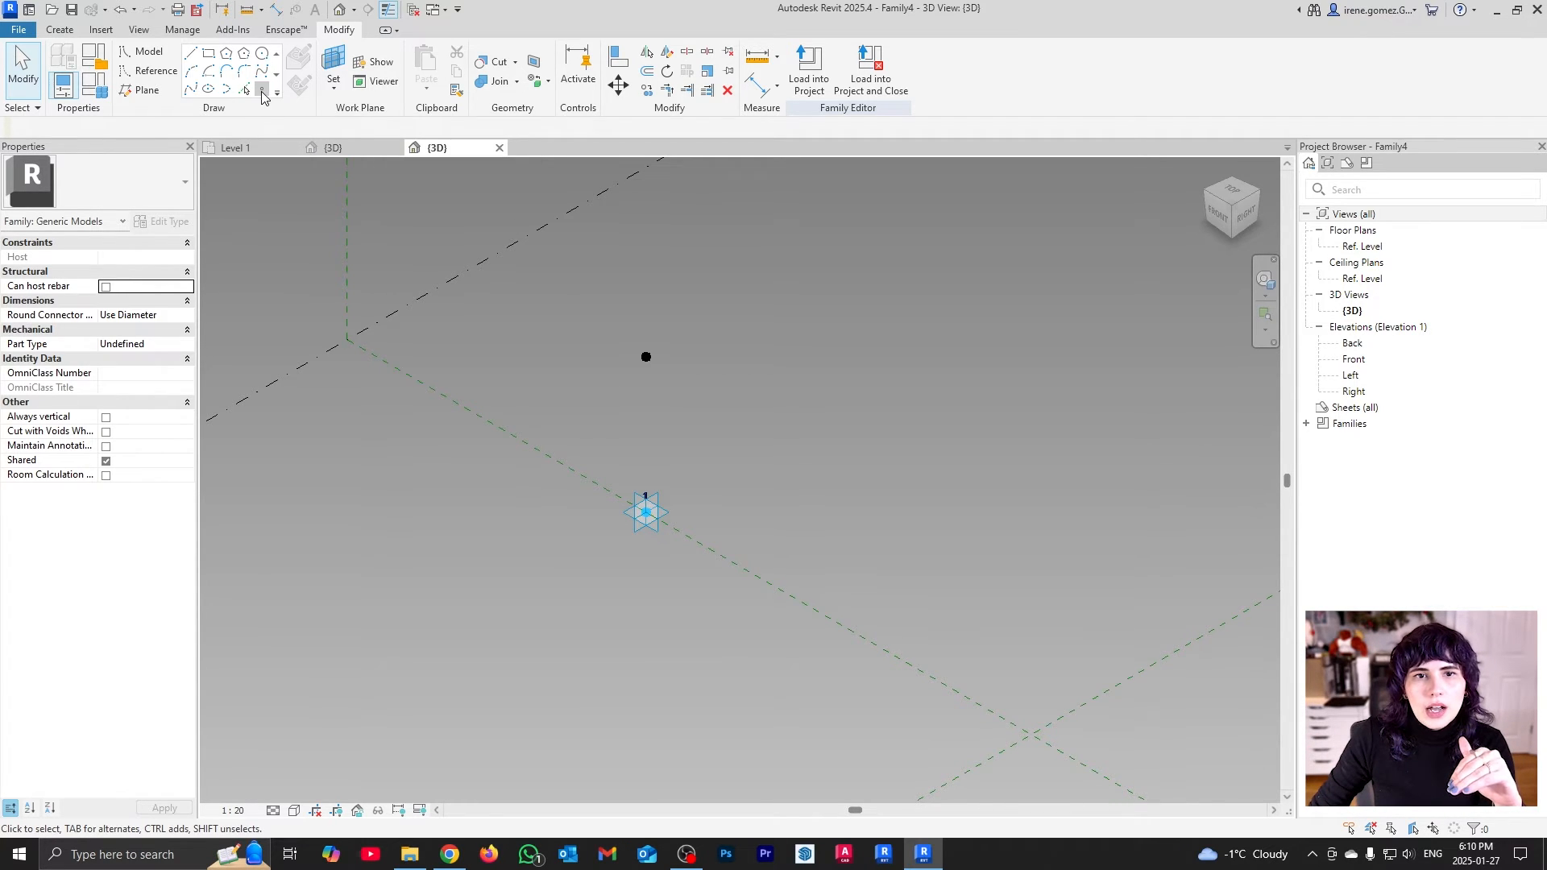
click(334, 64)
scroll(644, 508, up, 2)
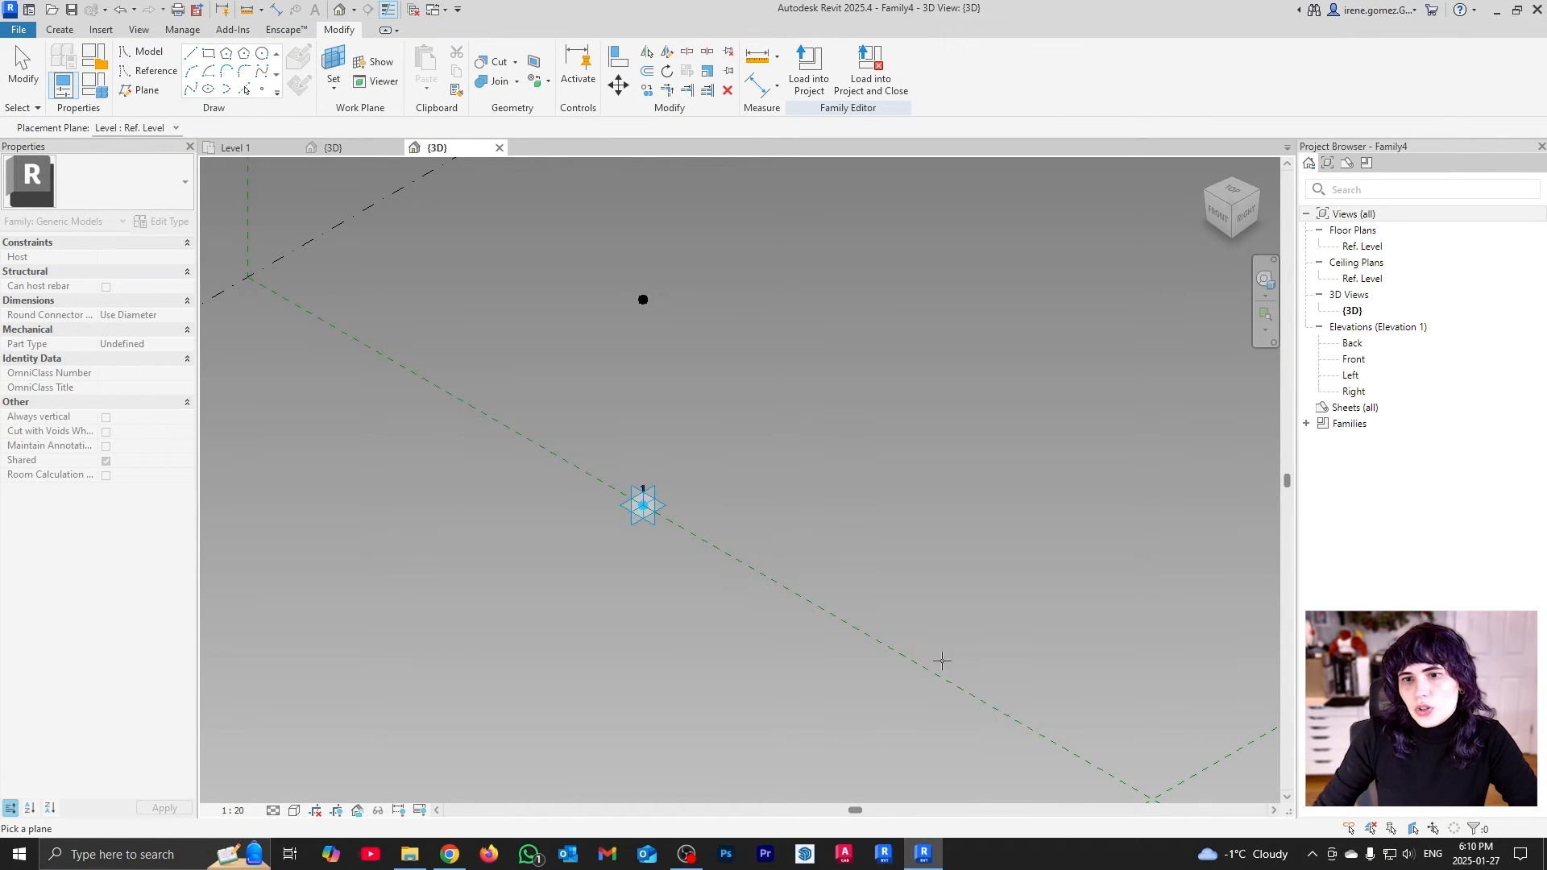
click(650, 522)
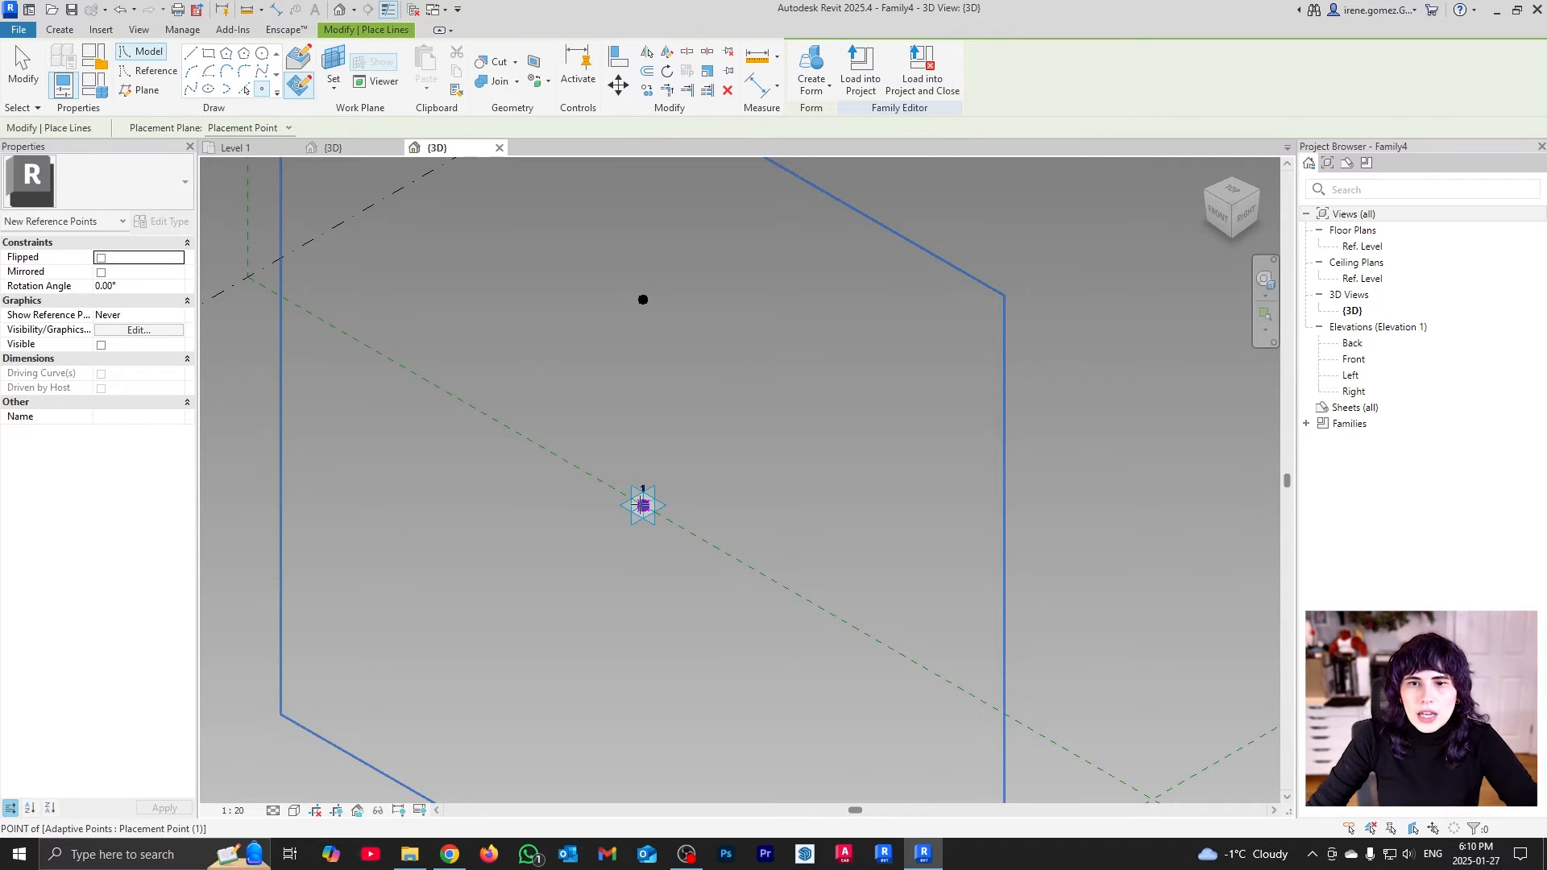
click(643, 505)
key(Escape)
Move the new hosted reference point sideways off the adaptive point and set its offset to -100 mm
click(643, 505)
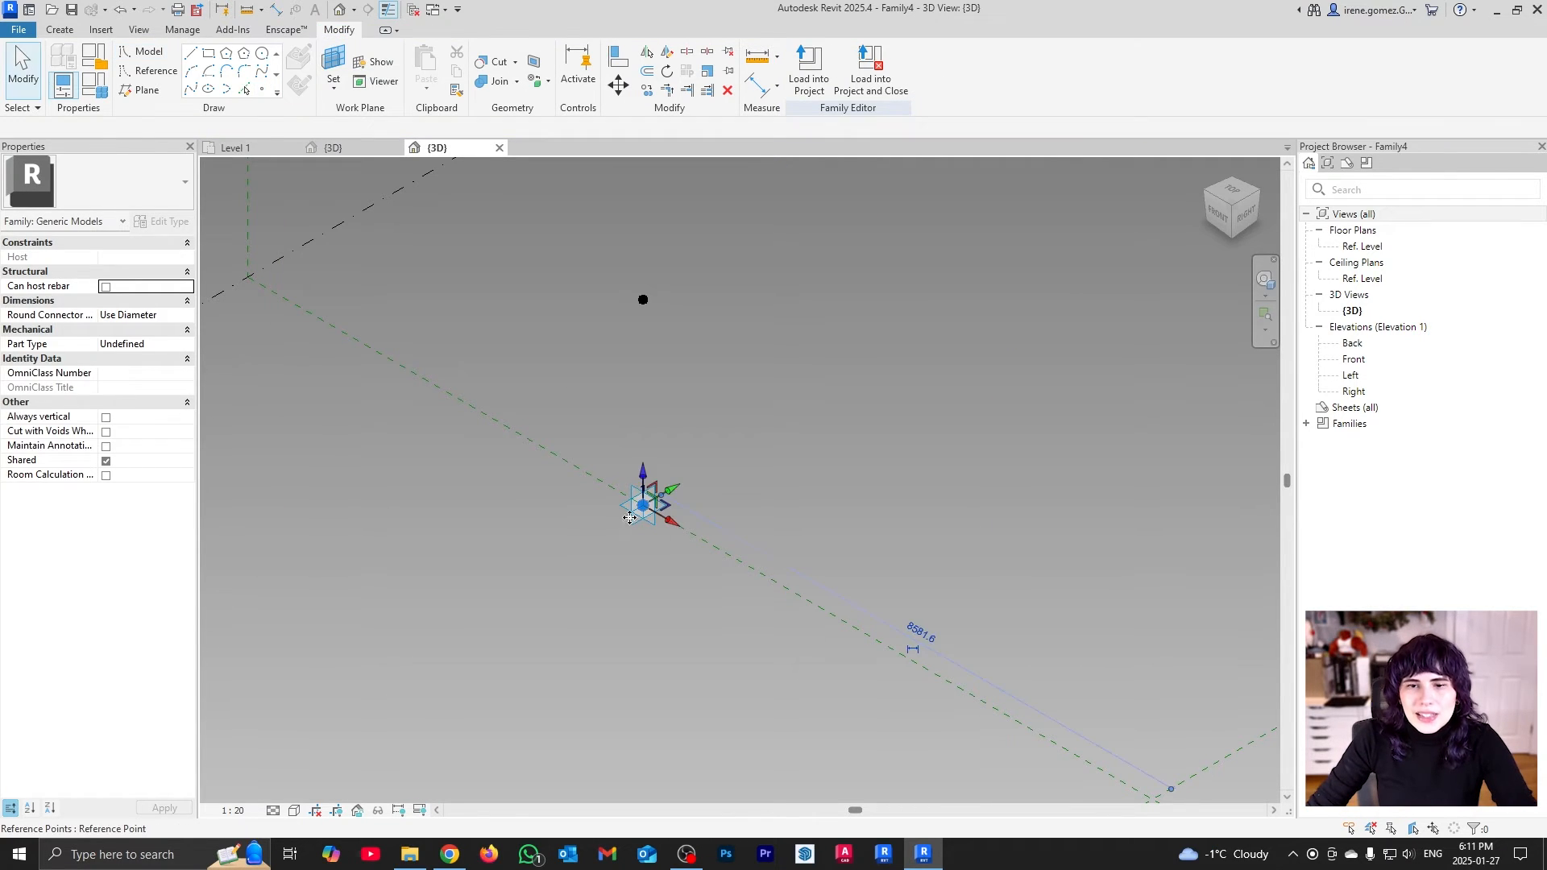
drag(672, 490, 605, 529)
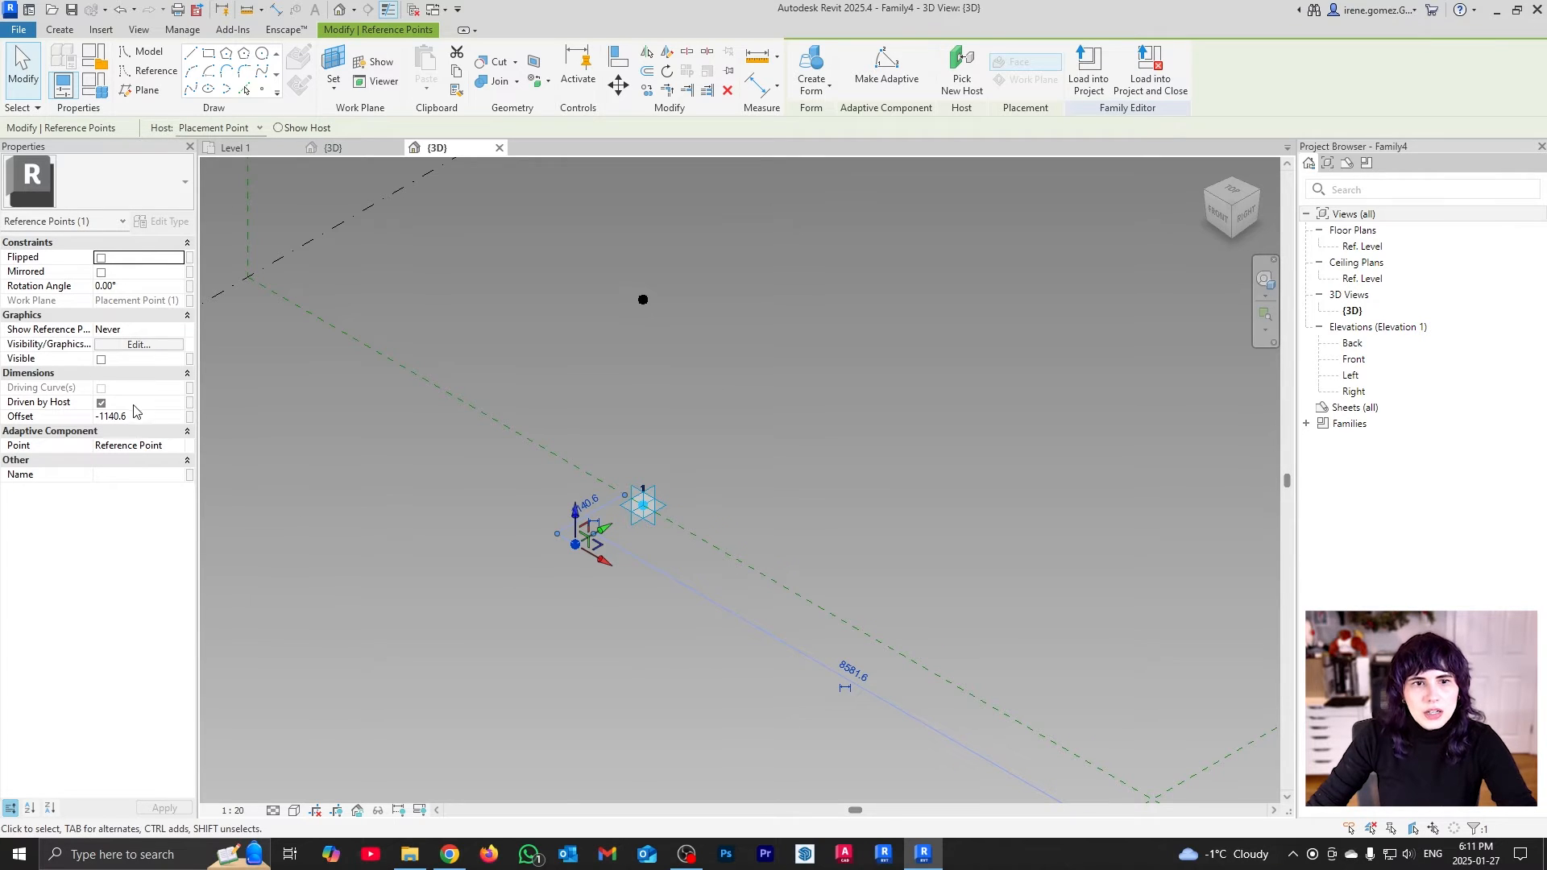
click(149, 414)
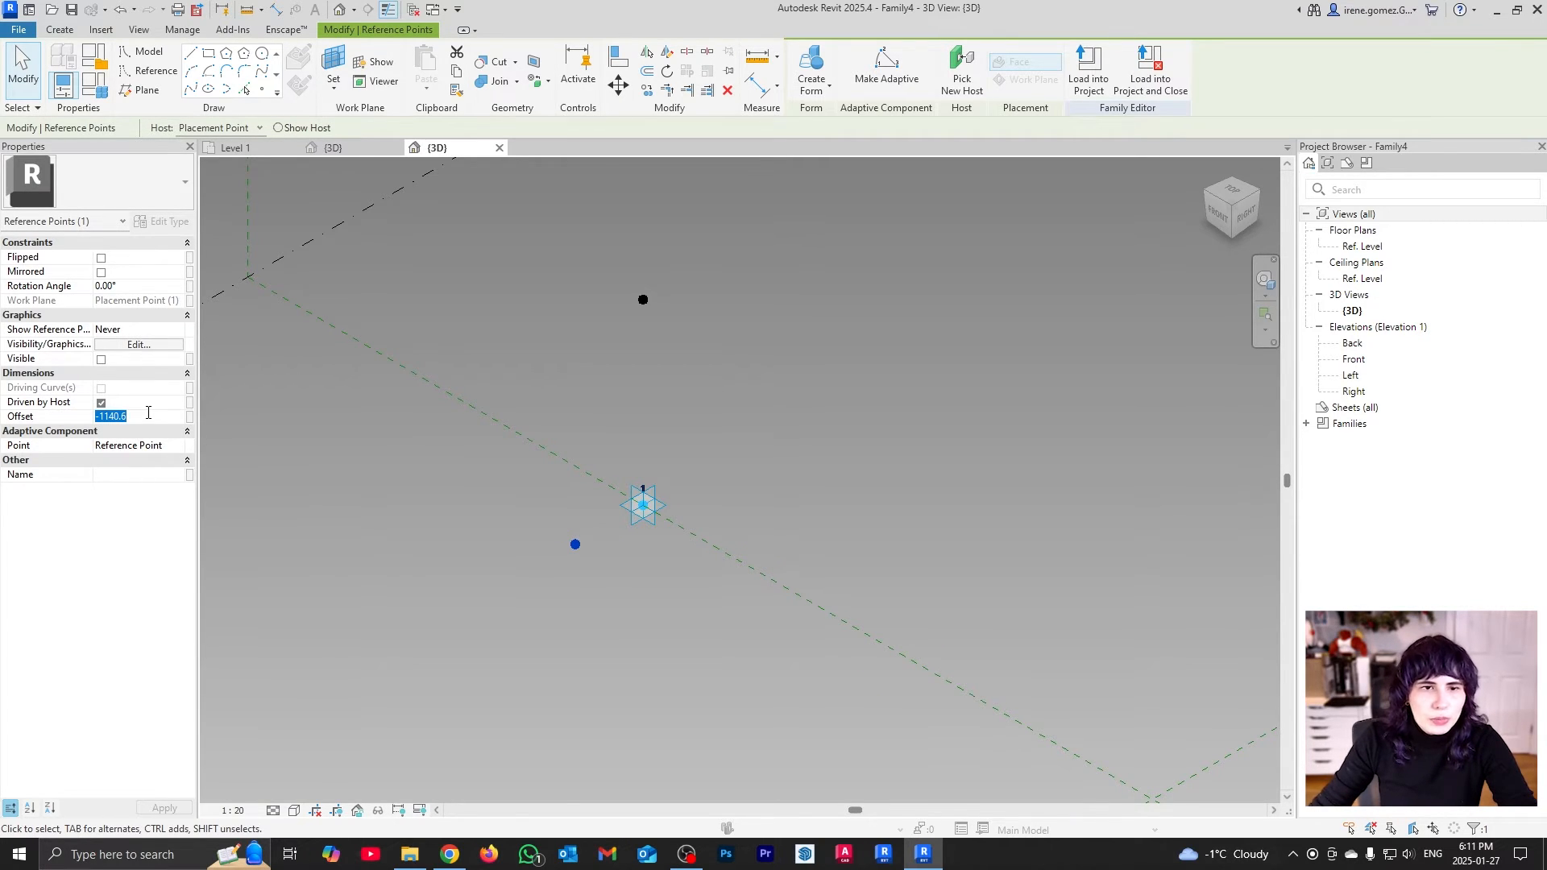
text(-100)
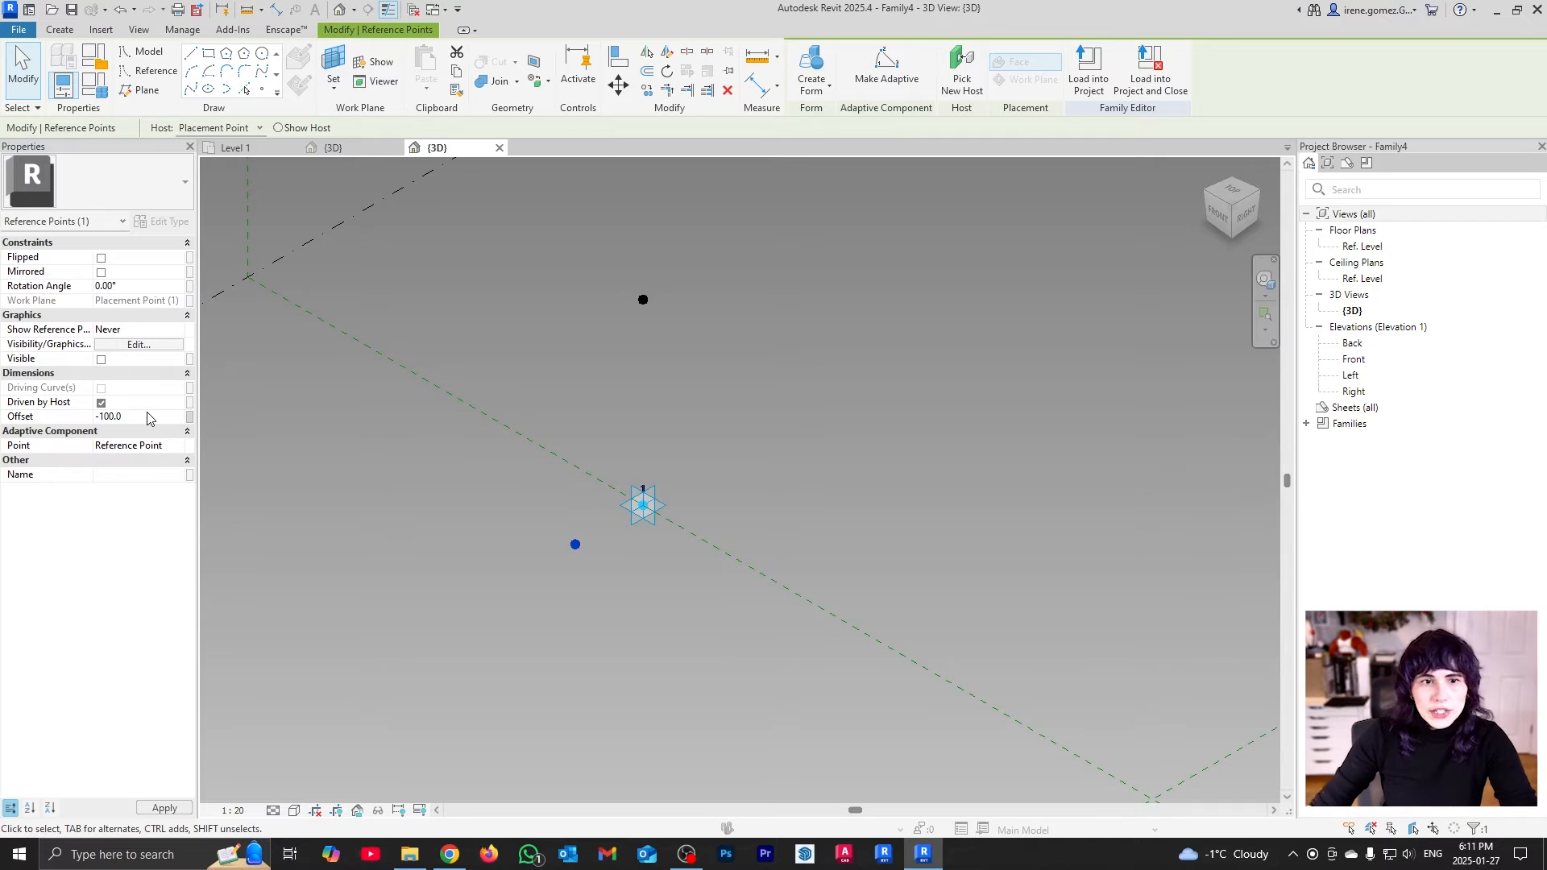
key(Return)
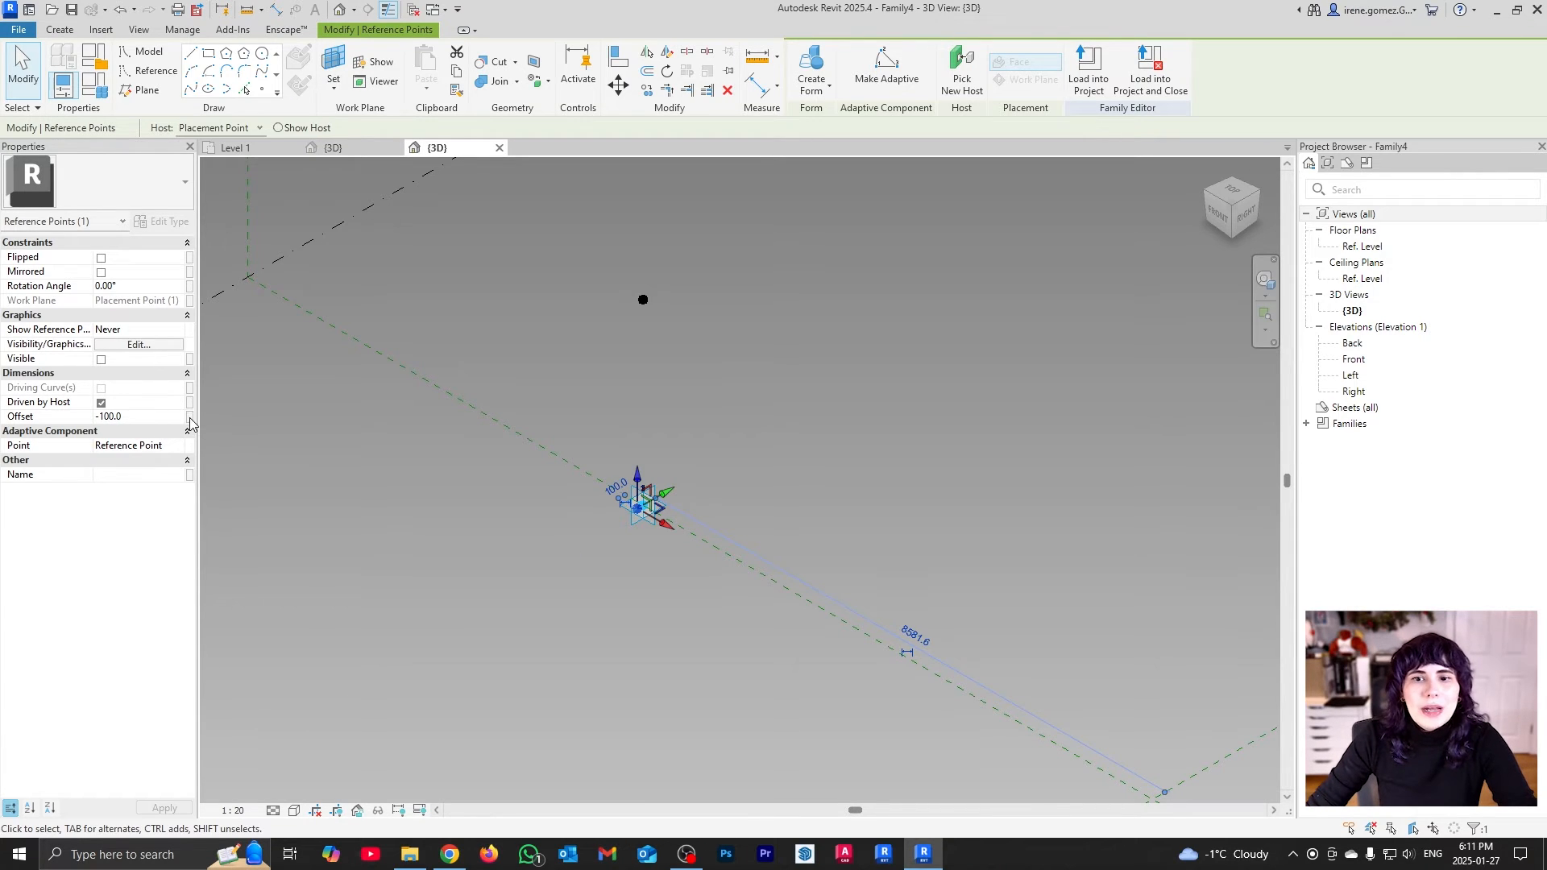
scroll(692, 509, up, 6)
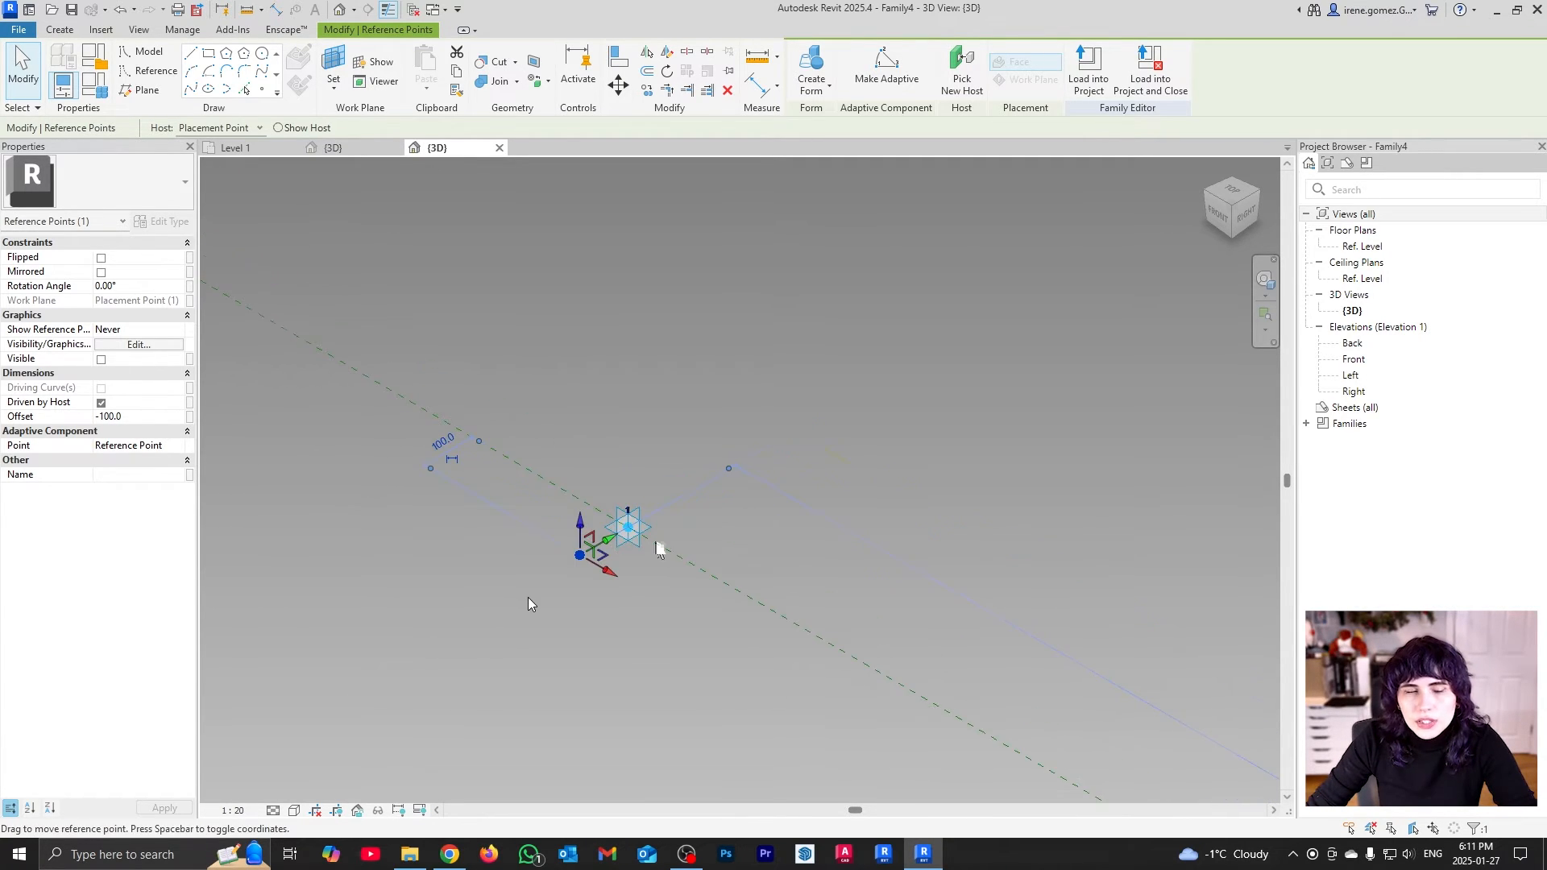
Create a new family parameter named W to drive the side reference point's offset
click(189, 416)
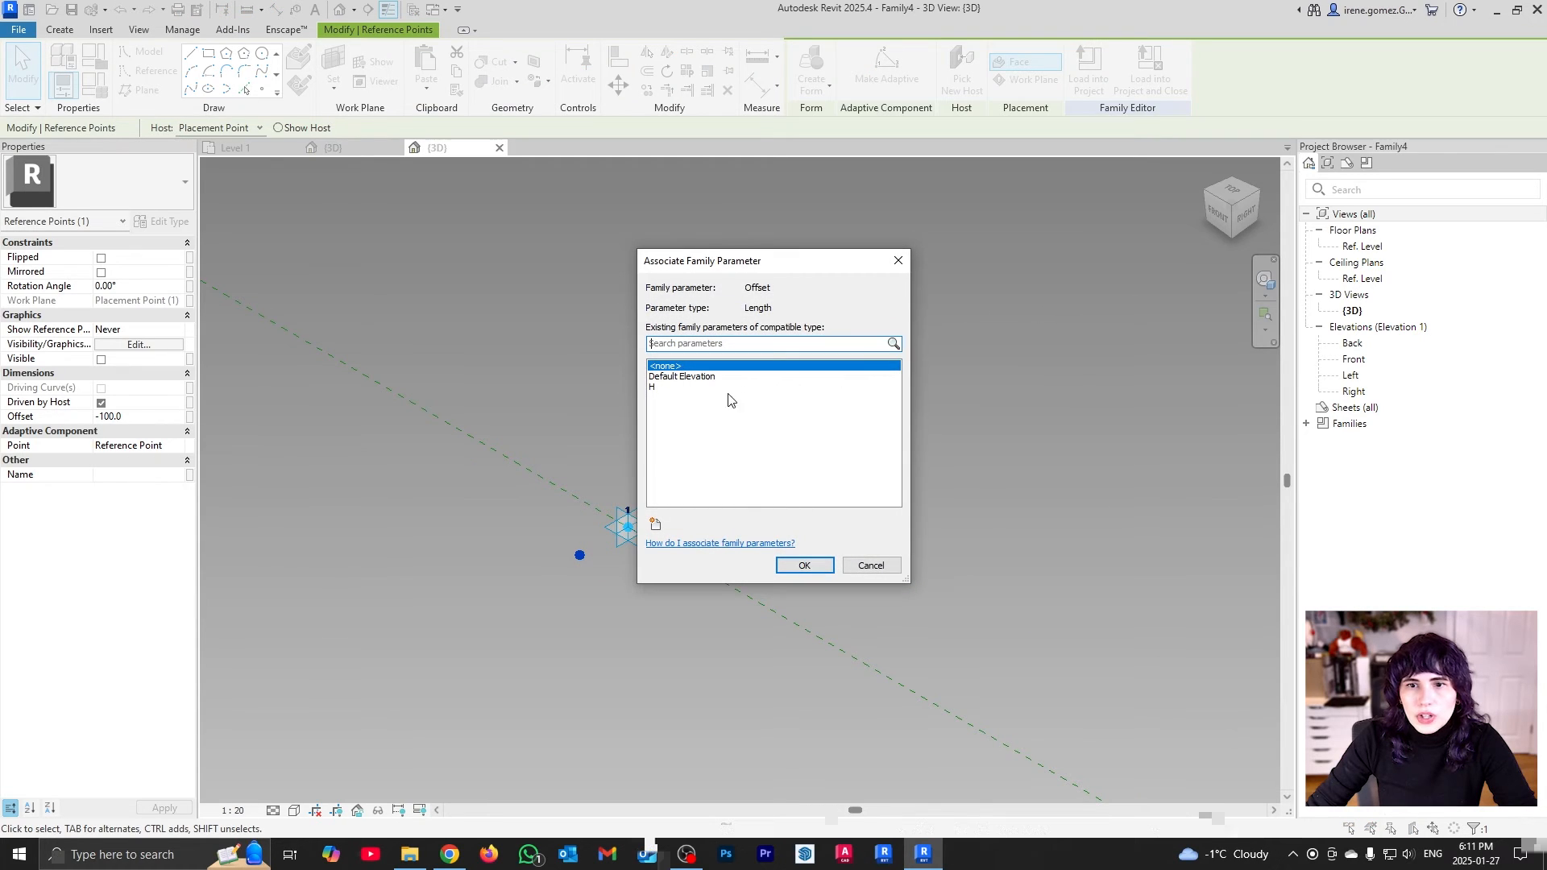
click(655, 525)
text(W)
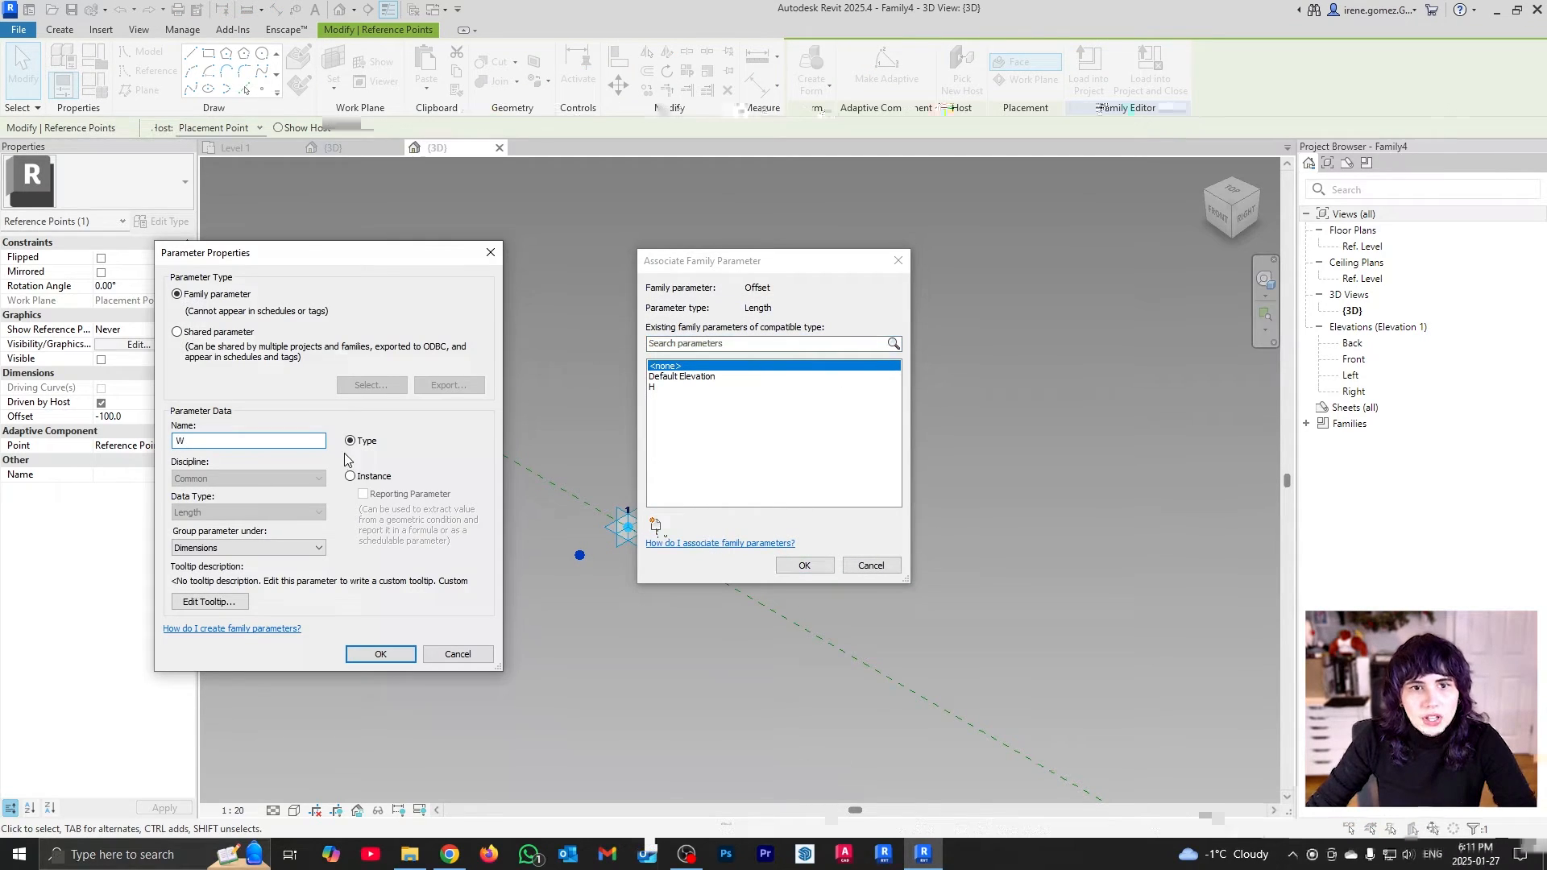
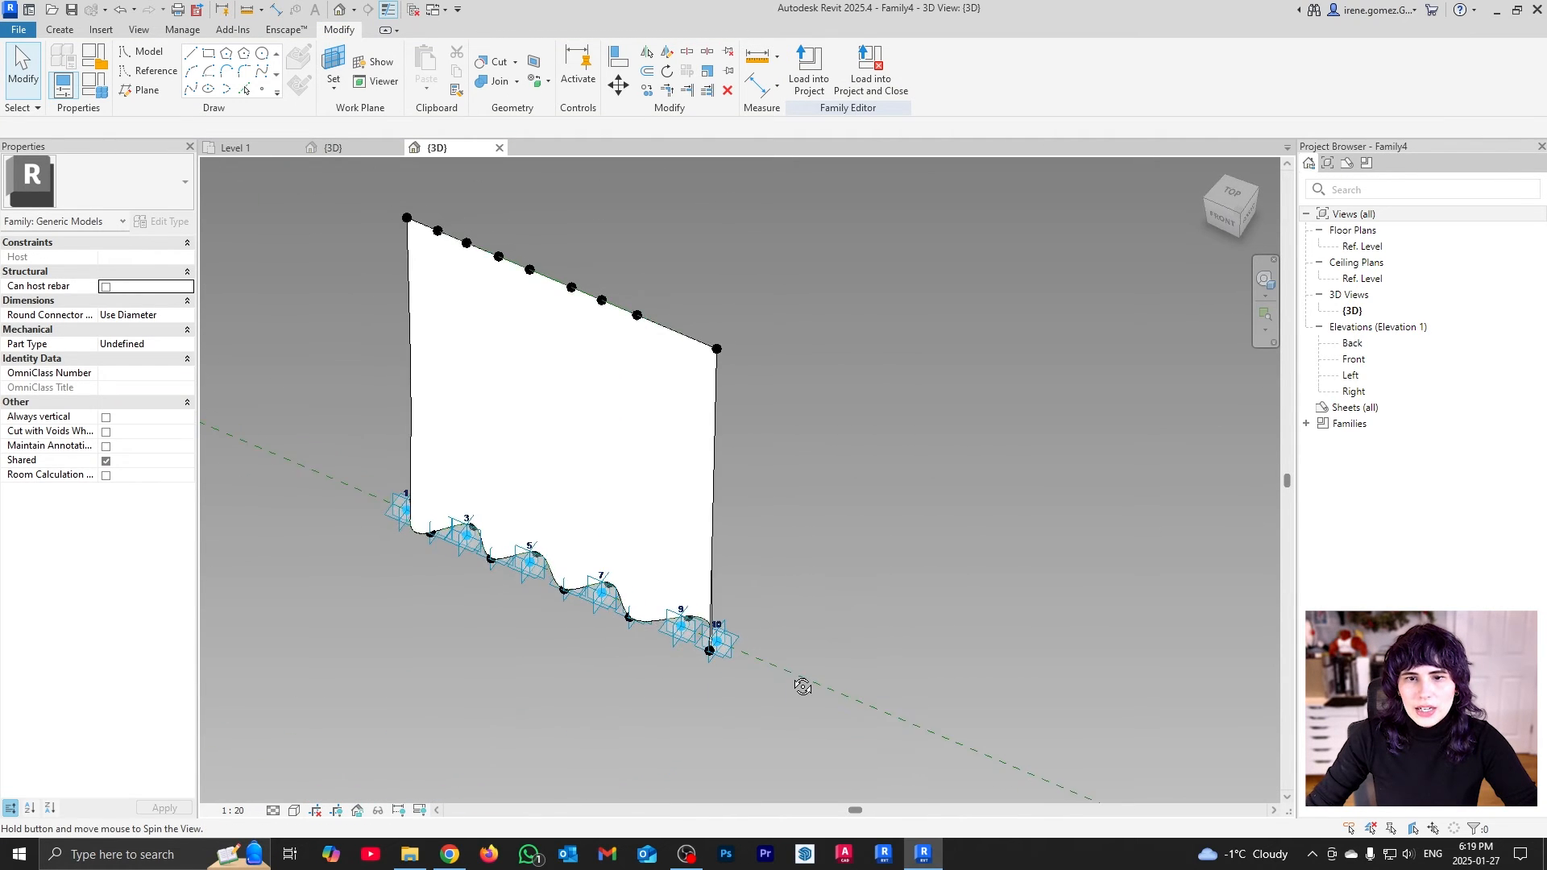
Test-move adaptive point 10 at the end of the curtain, then undo the move
click(743, 702)
drag(755, 702, 865, 651)
key(ctrl+z)
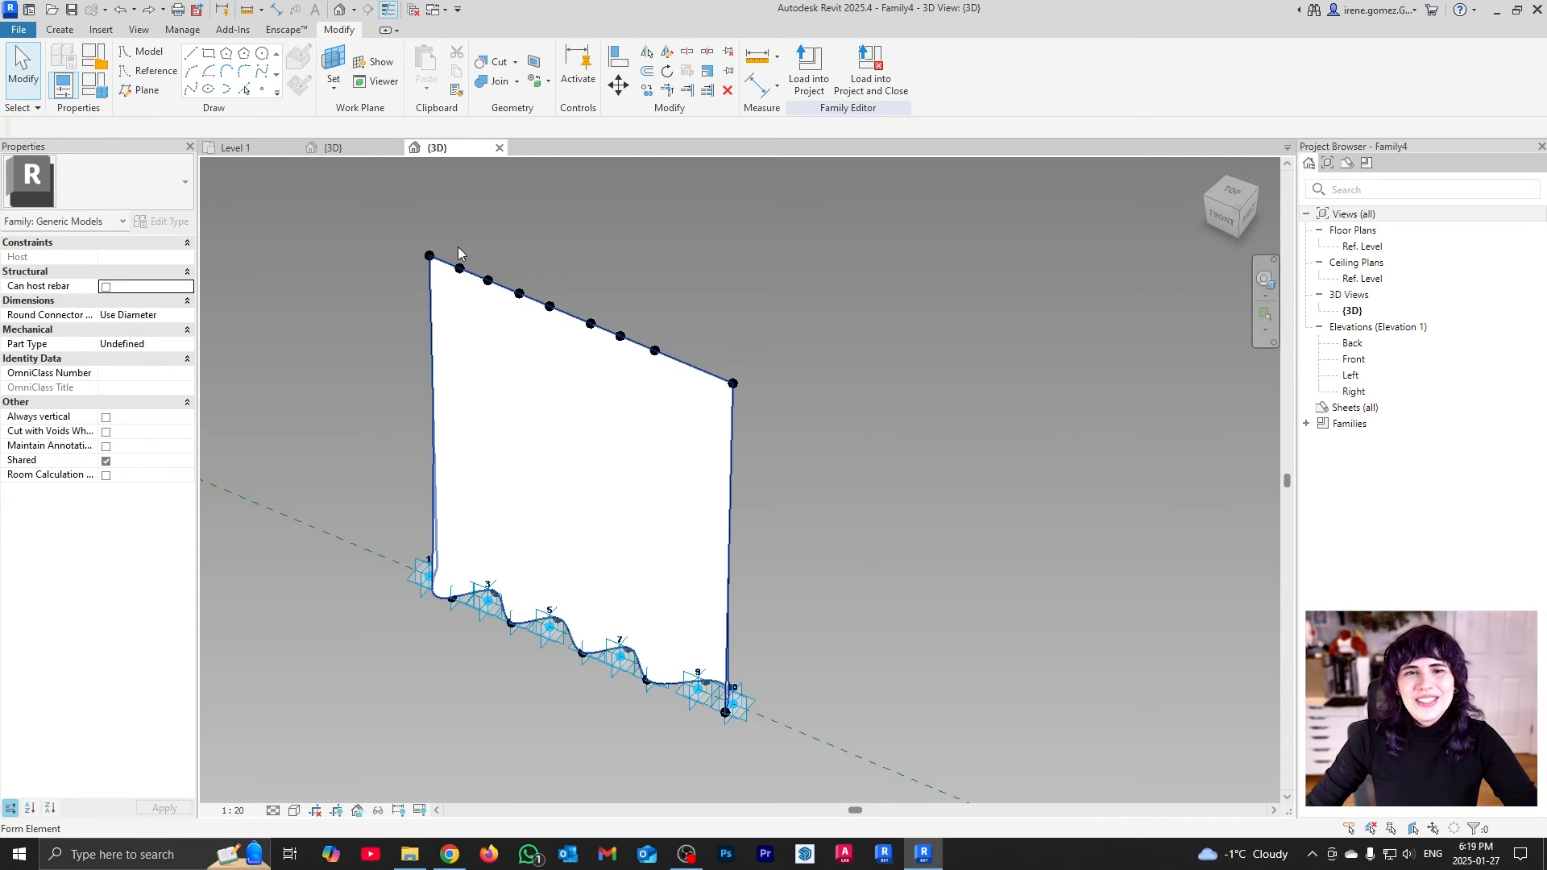
Set the work plane to the vertical plane of the reference point at the curtain's top corner above adaptive point 1
scroll(427, 254, up, 3)
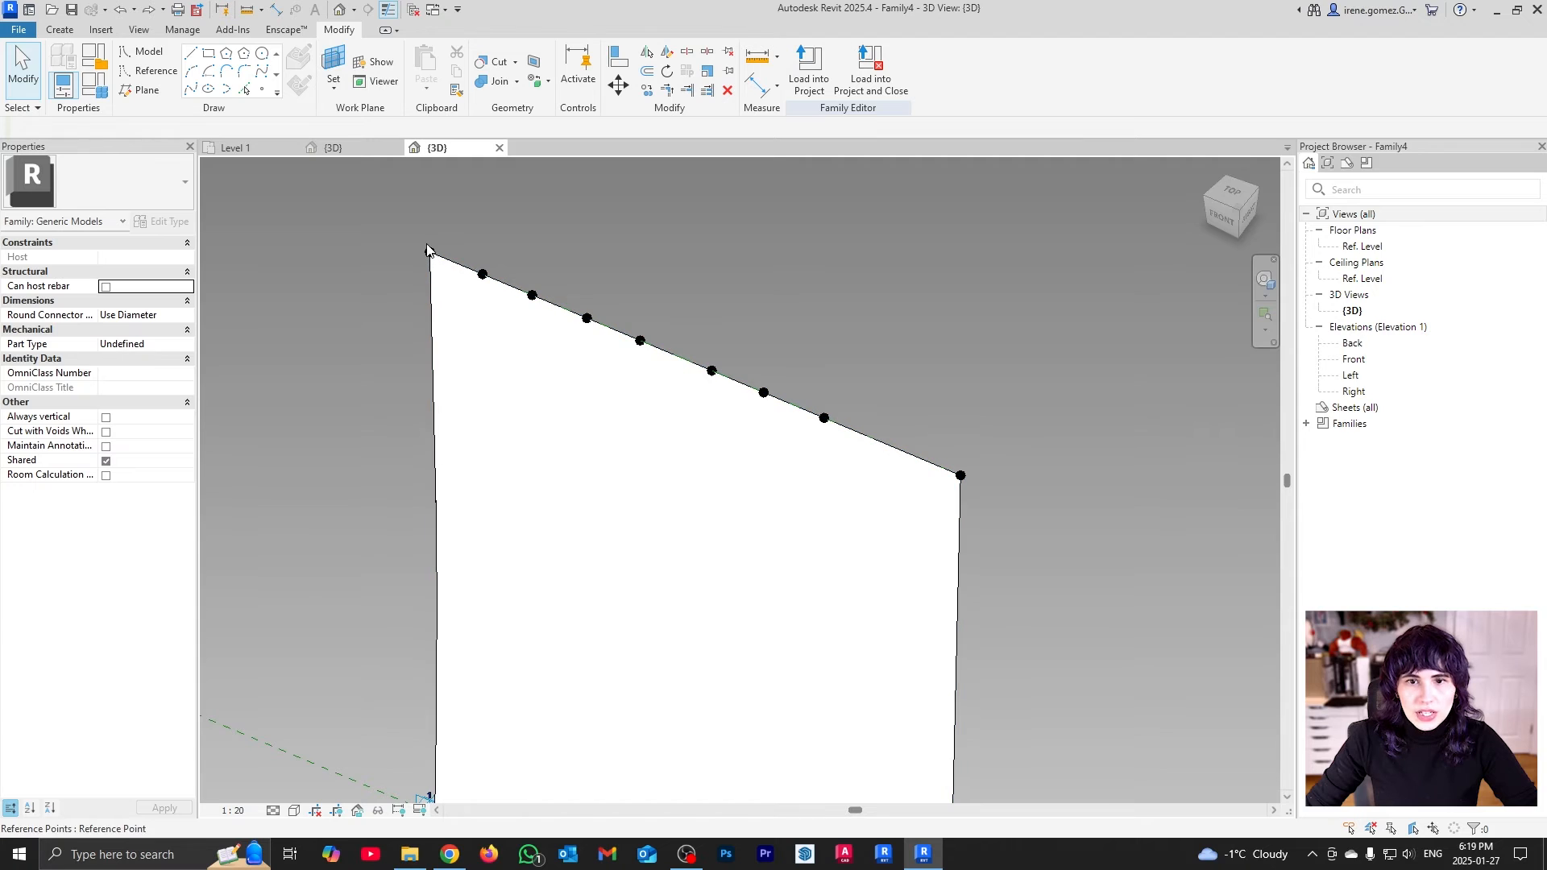
scroll(427, 247, up, 3)
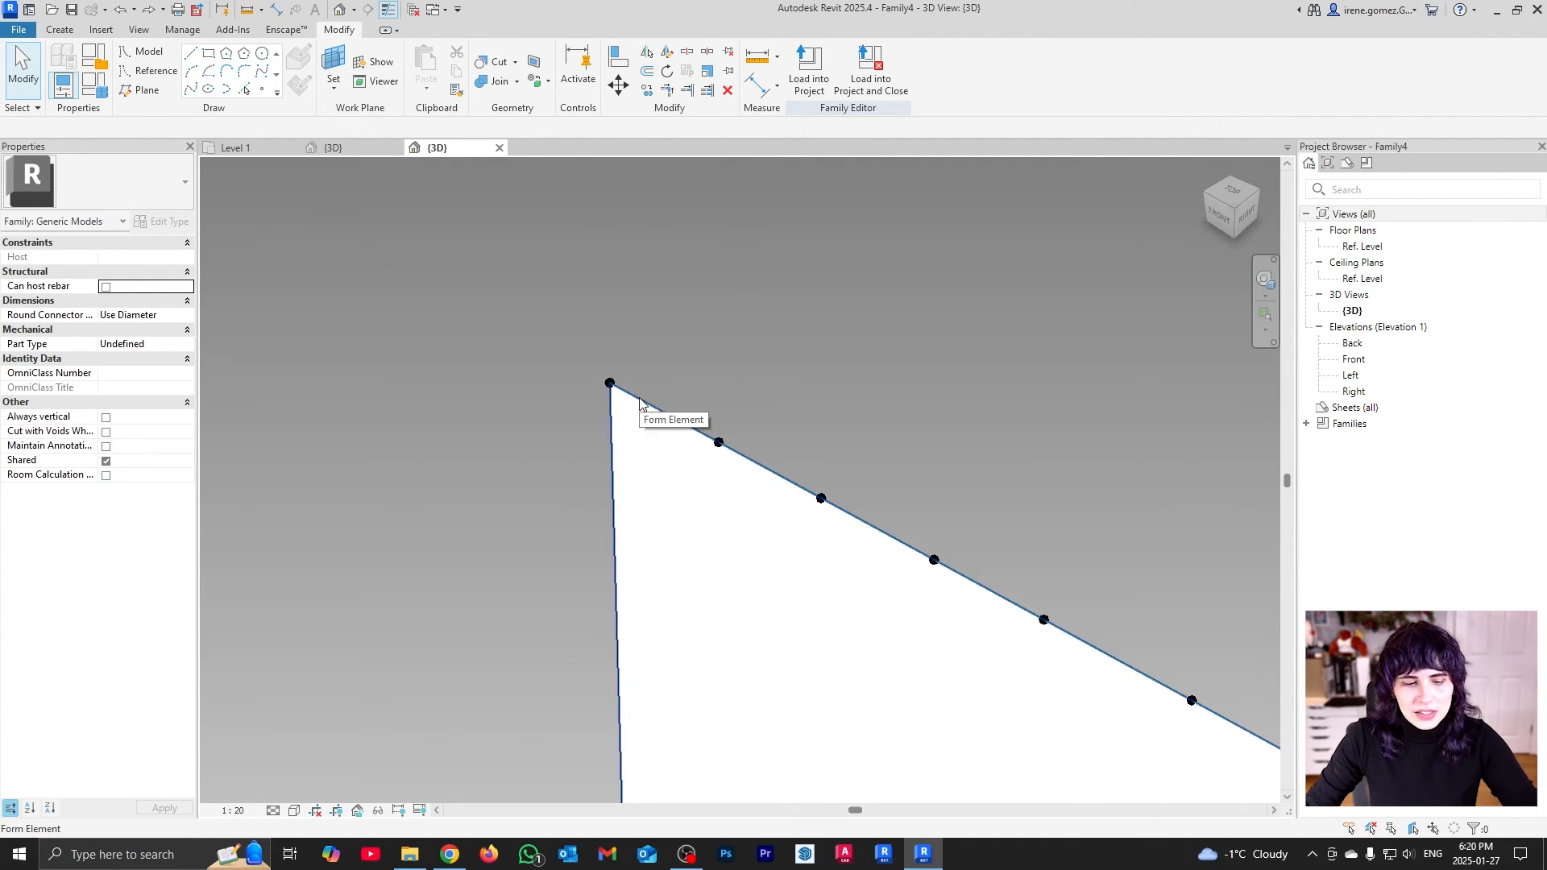
key(Tab)
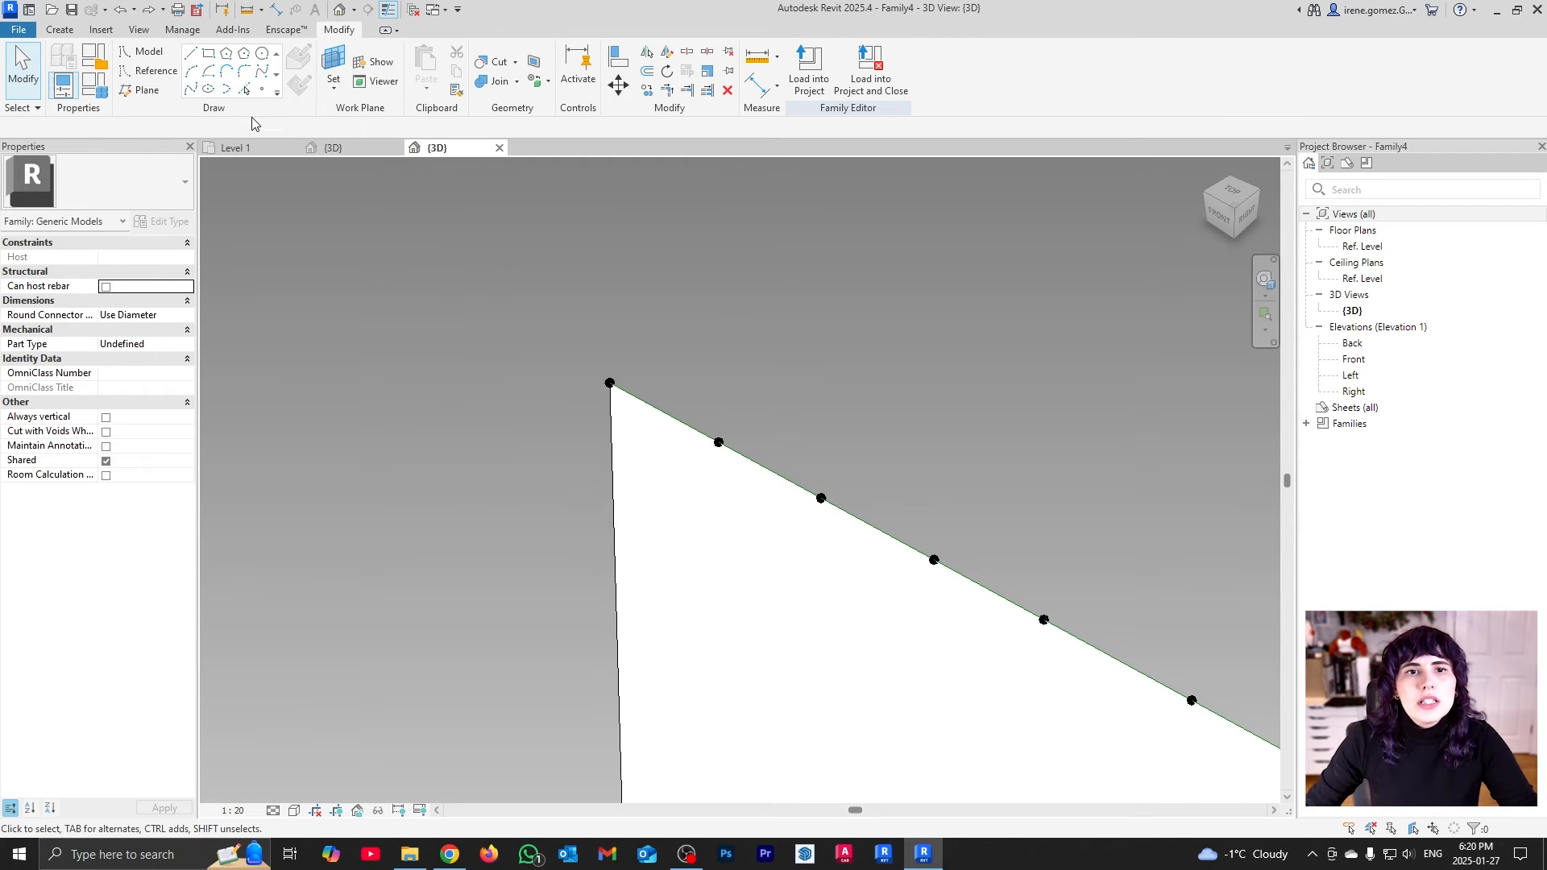
click(332, 66)
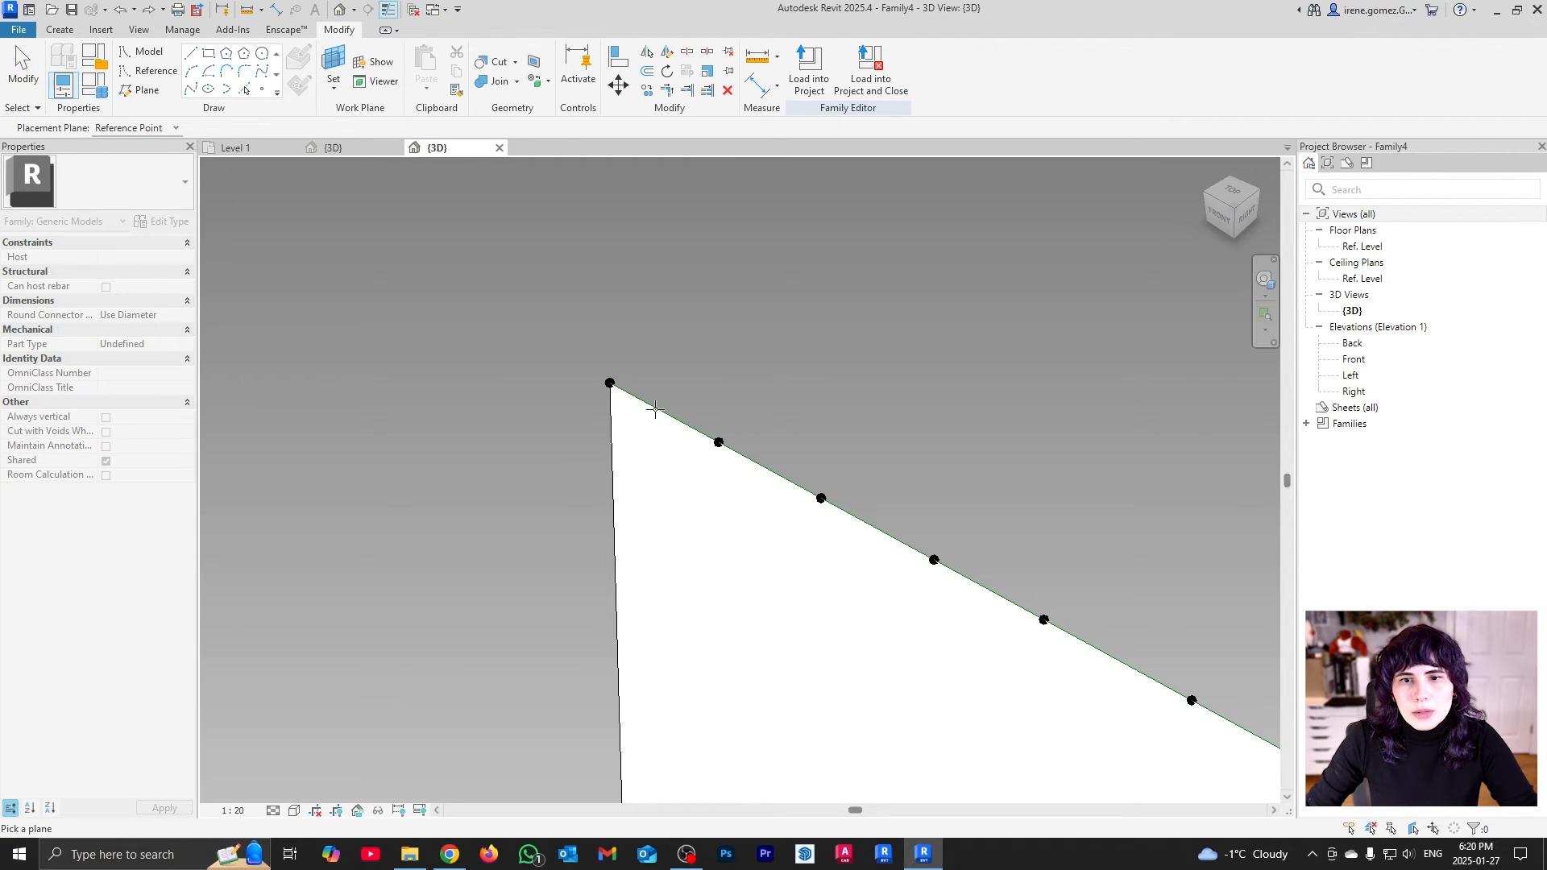
click(617, 388)
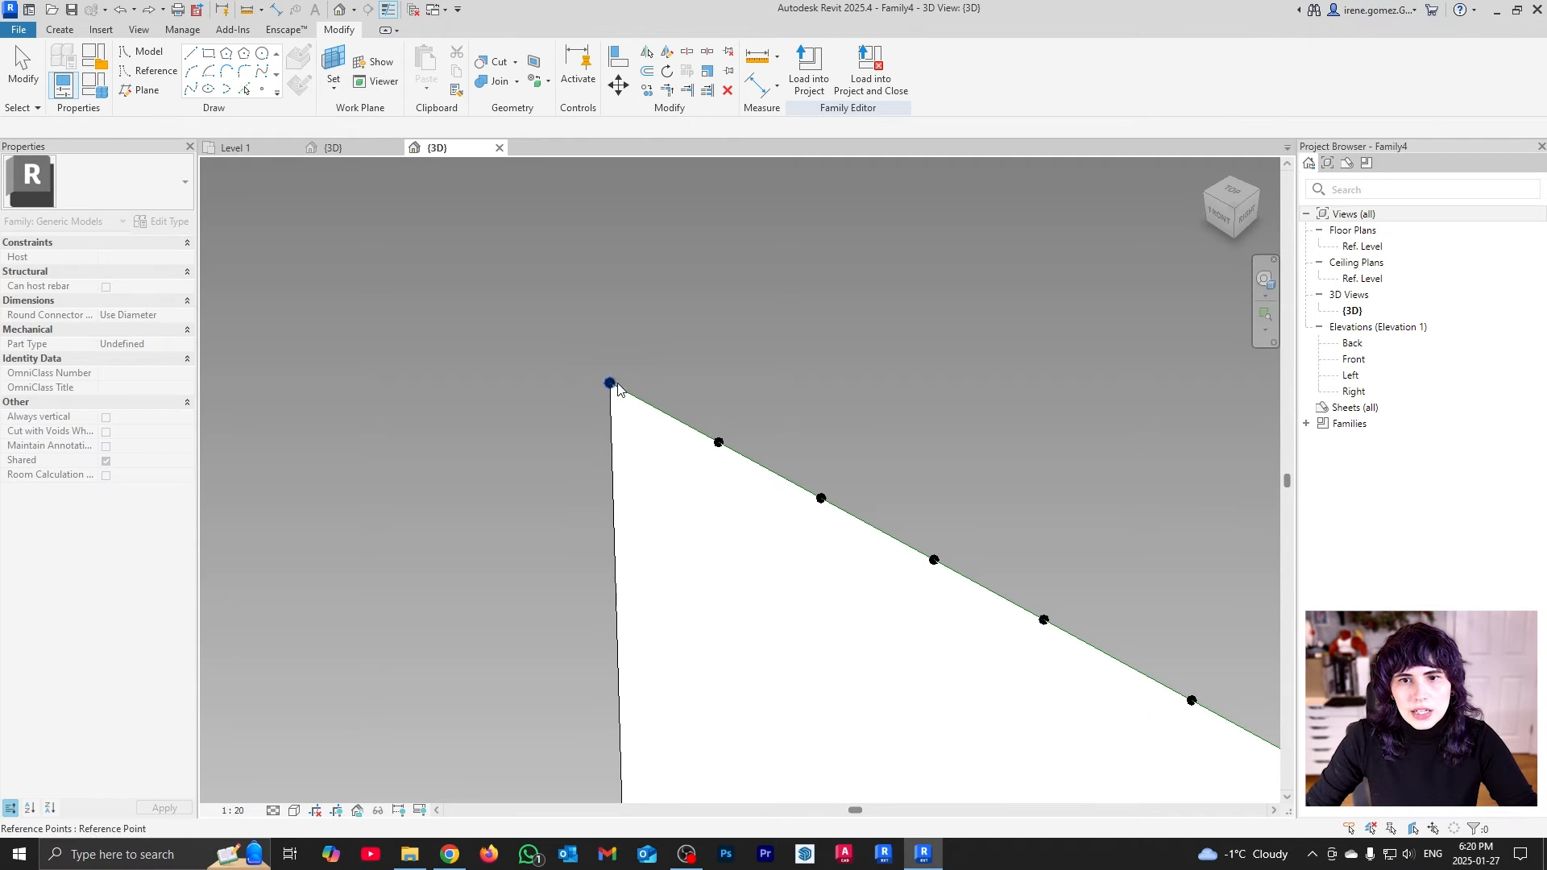
Draw a rectangle about 30 mm wide around the top corner reference point on the active work plane
click(214, 62)
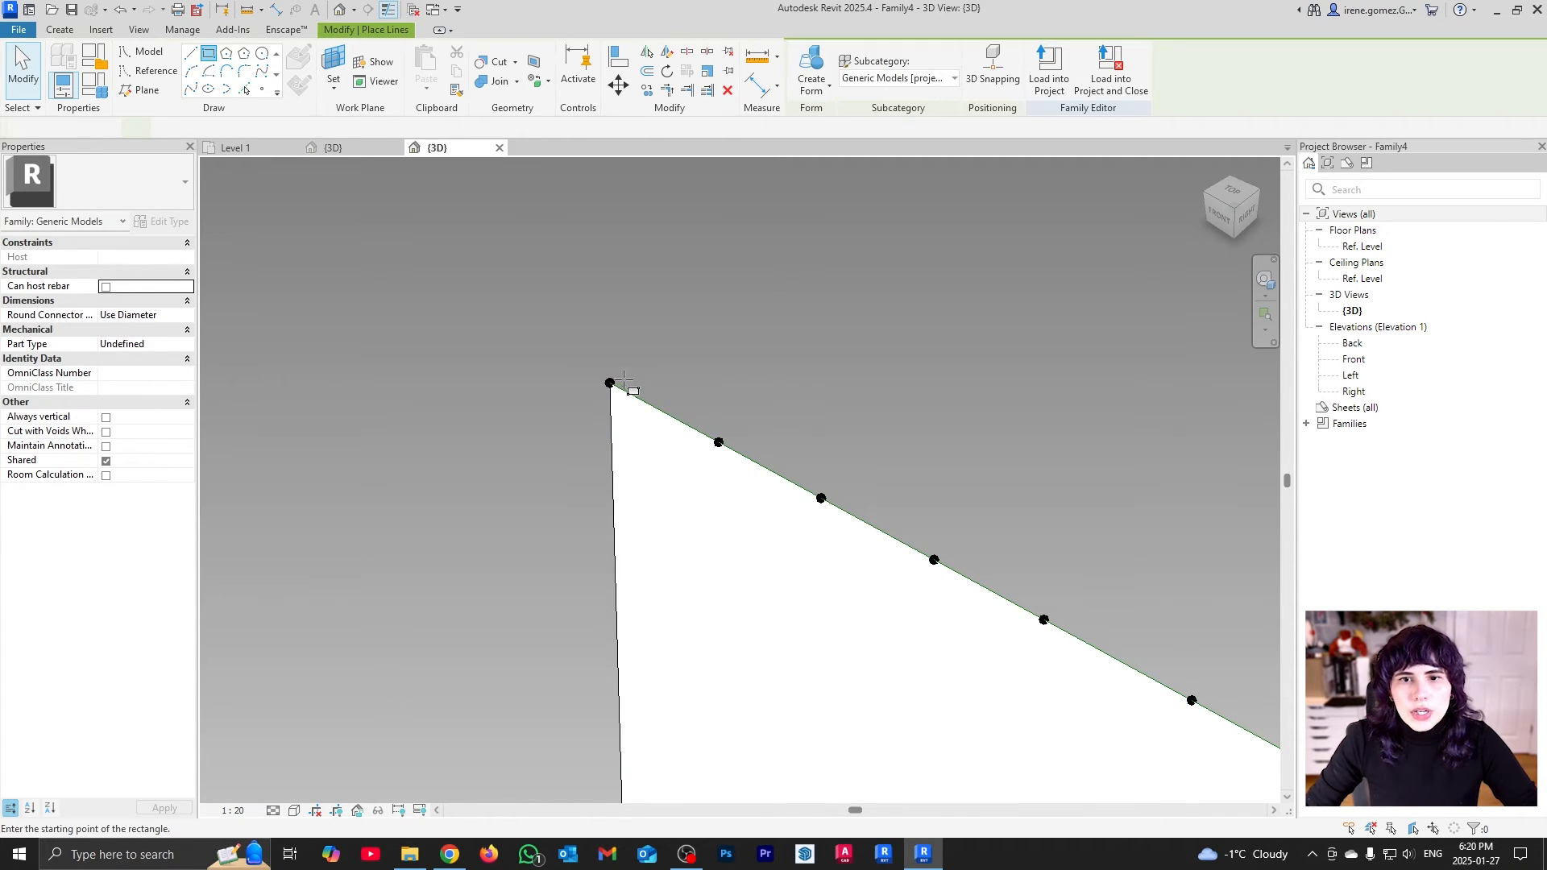
scroll(628, 379, up, 3)
click(610, 382)
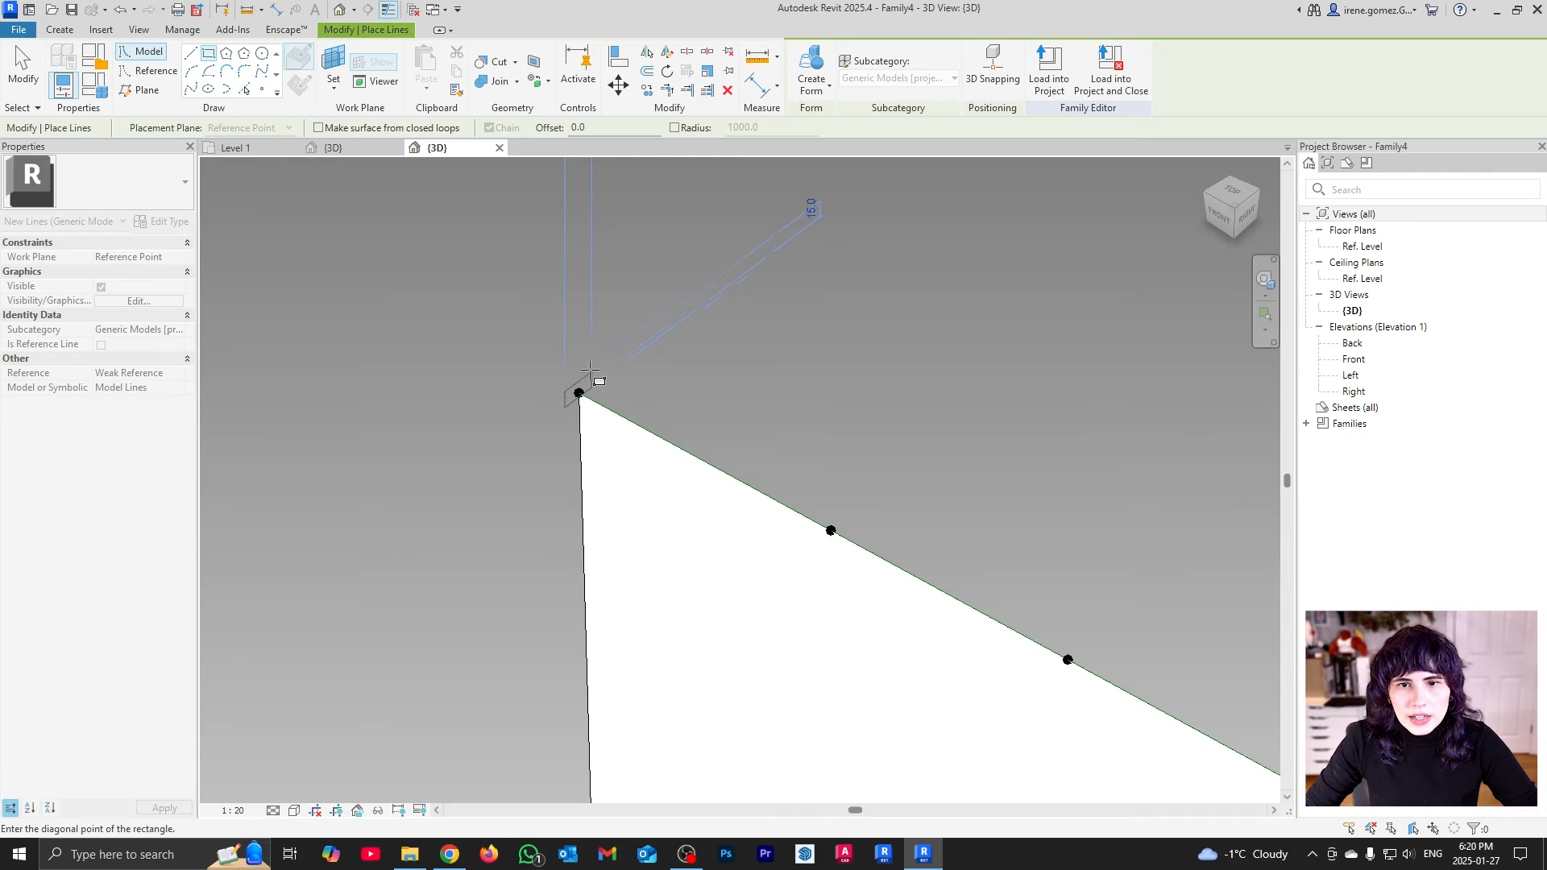
key(Escape)
key(Escape)
Examine the new rectangle at the curtain's top corner from the left side view
shift+middle_drag(535, 480, 635, 417)
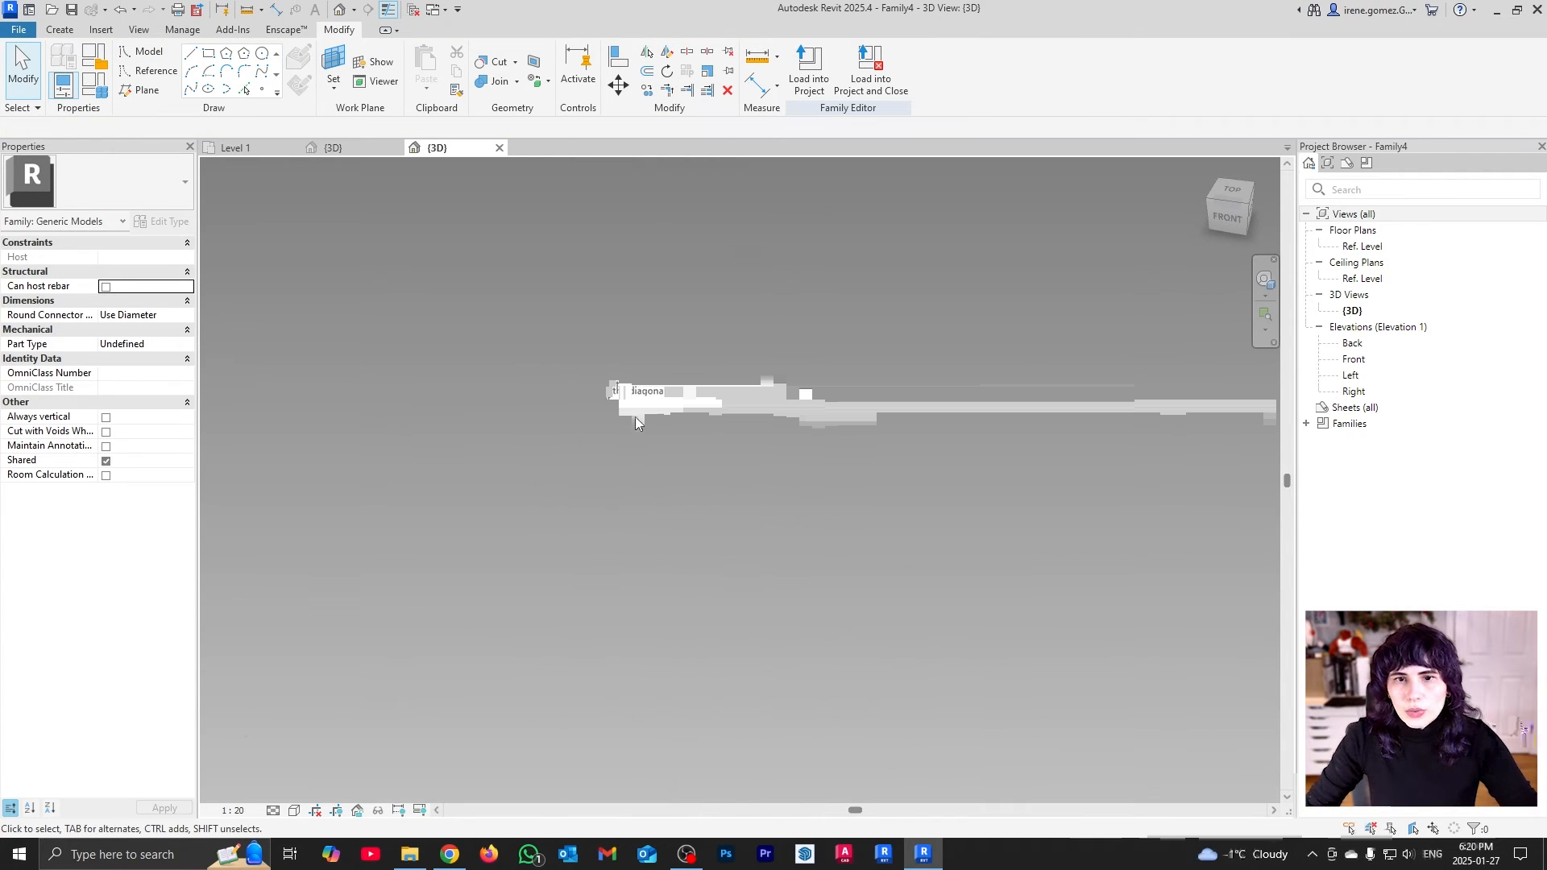
scroll(644, 353, down, 8)
scroll(509, 571, up, 4)
scroll(508, 483, up, 4)
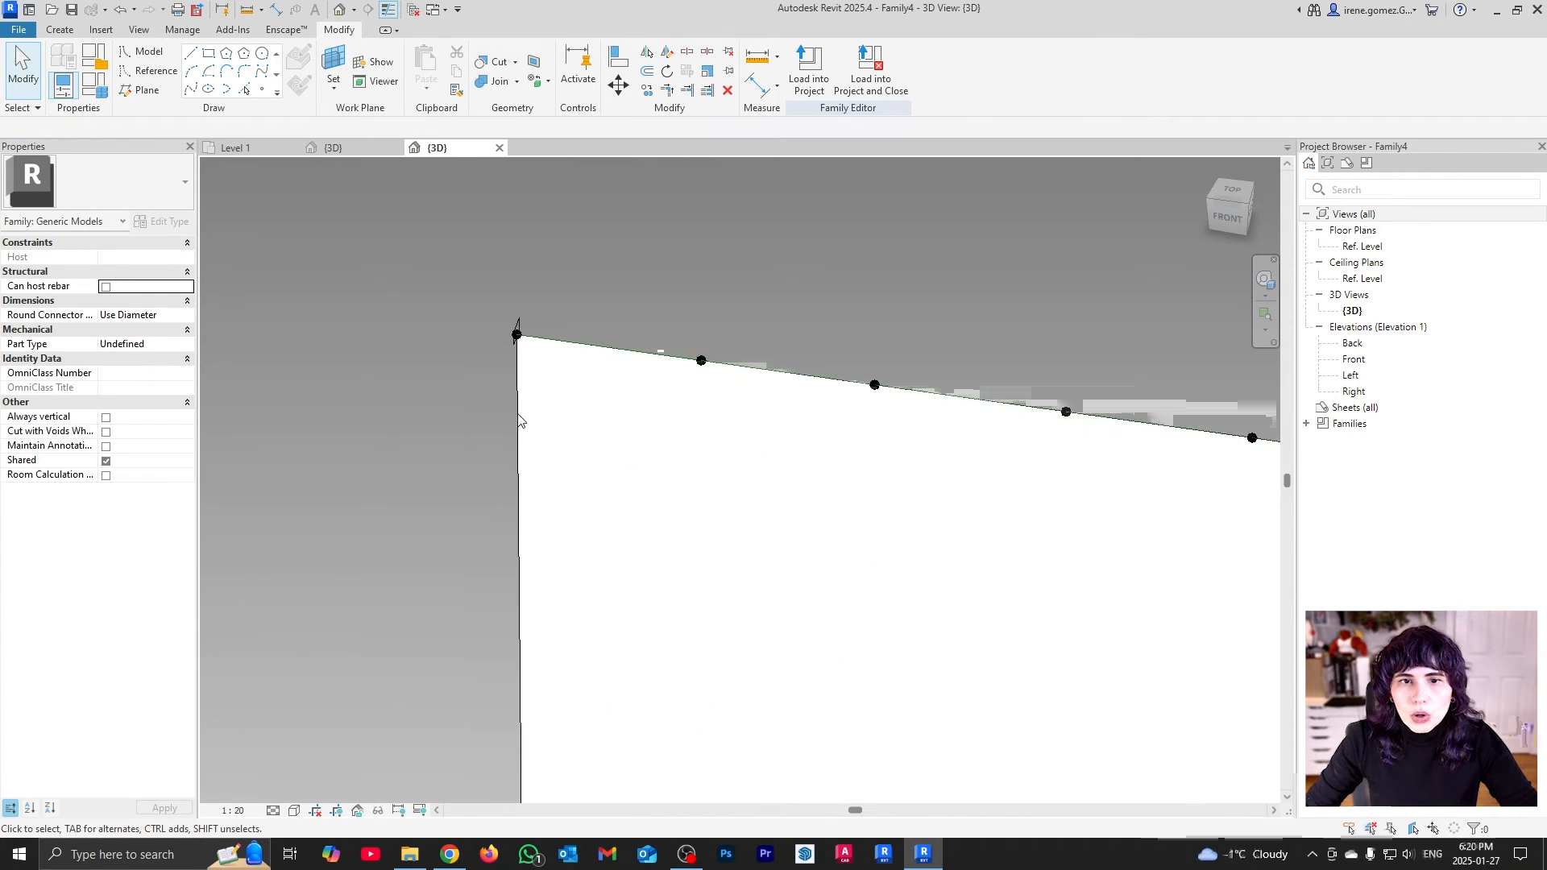
shift+middle_drag(537, 374, 490, 390)
scroll(524, 383, down, 2)
scroll(746, 376, down, 5)
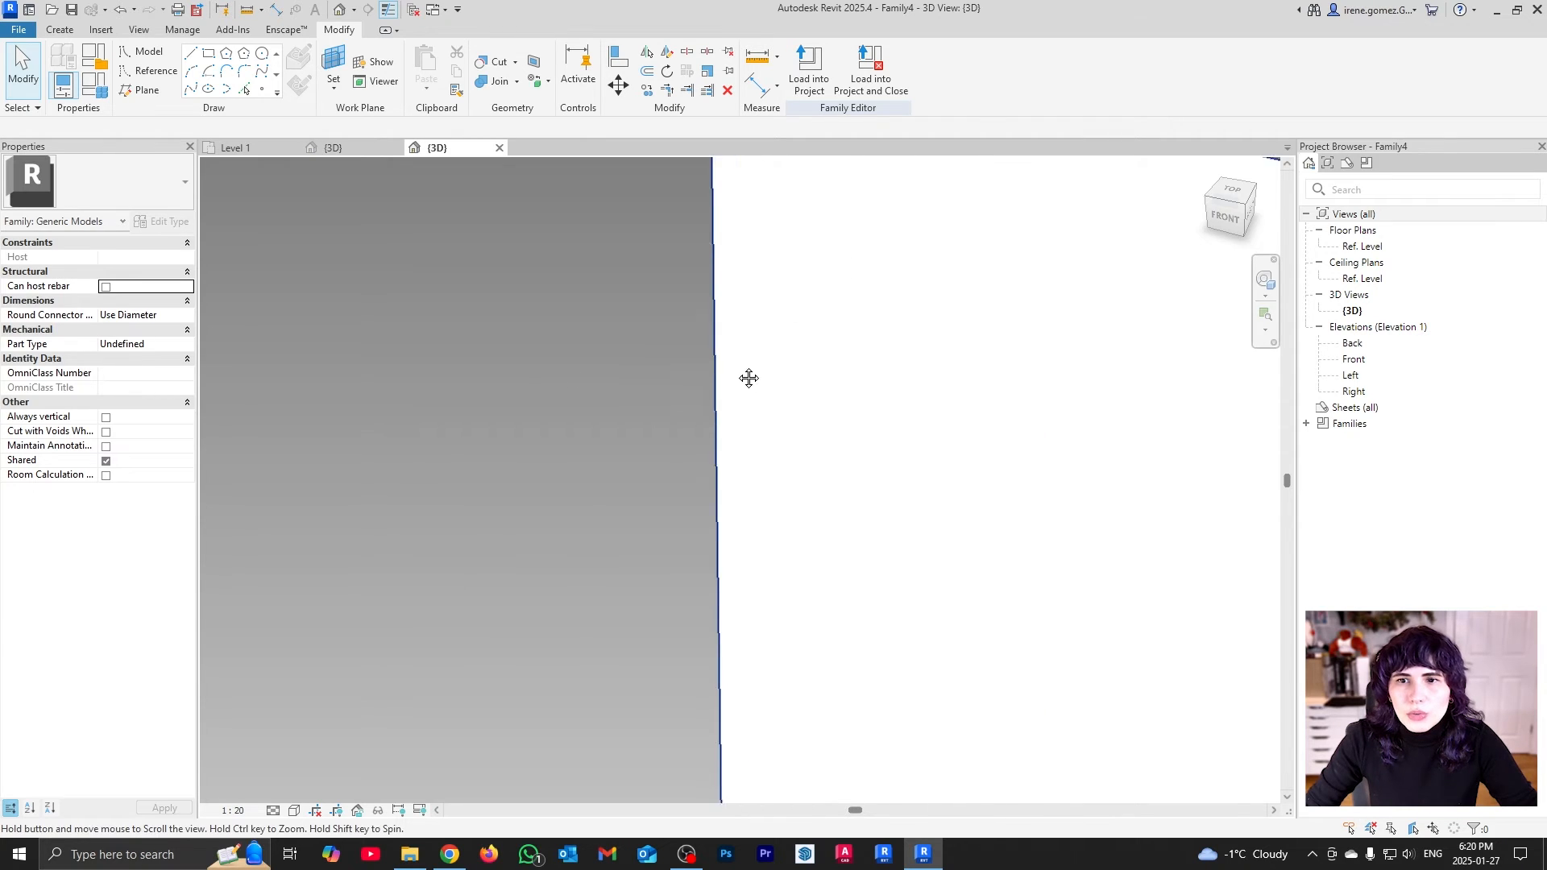
scroll(597, 286, up, 4)
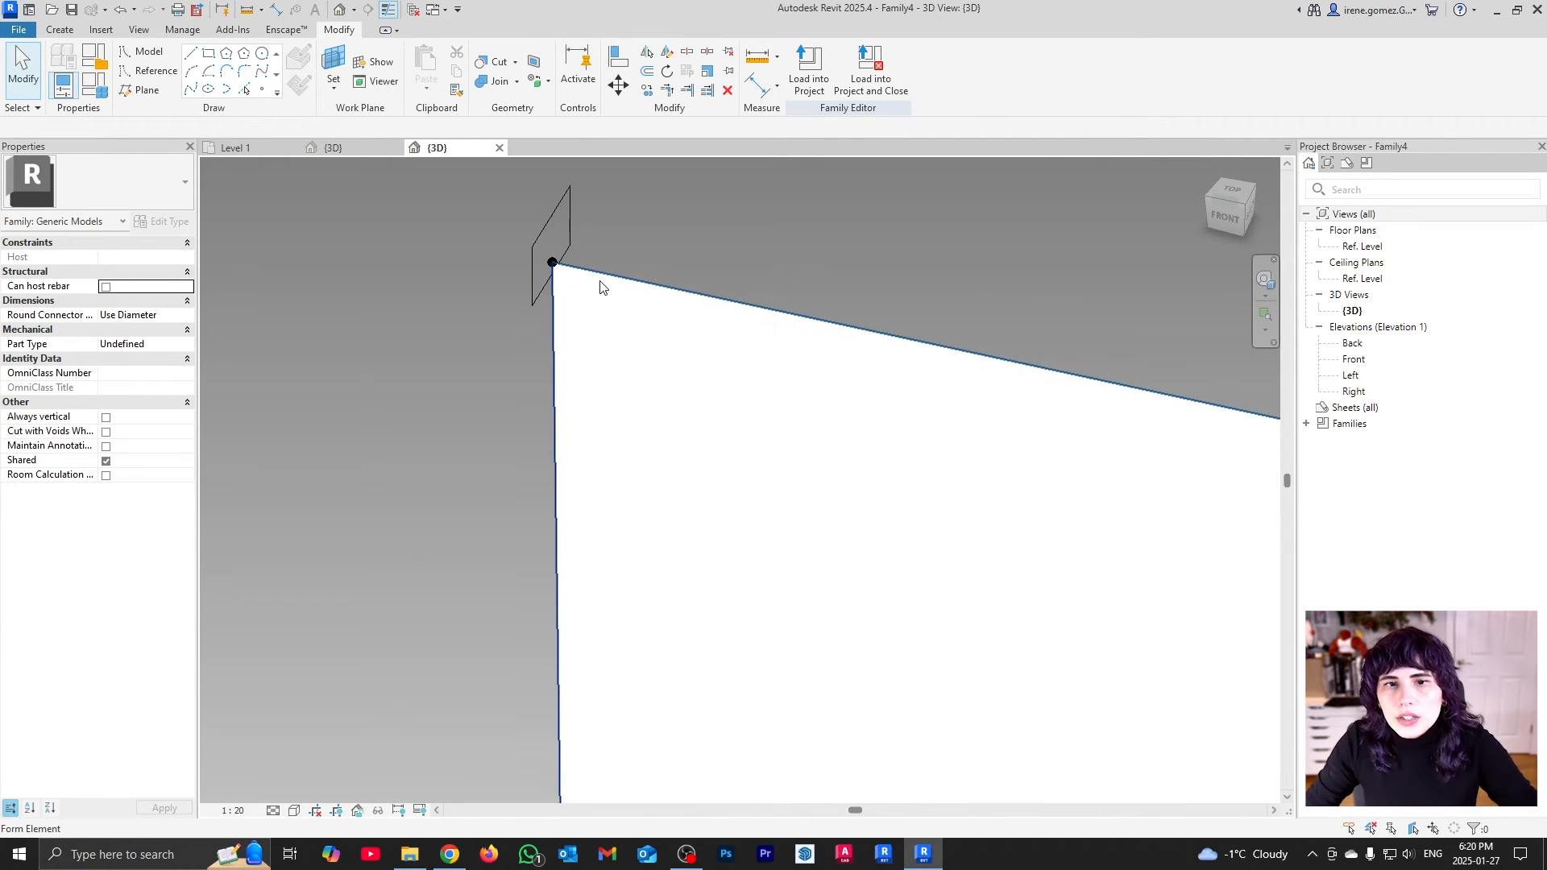
key(Tab)
click(526, 283)
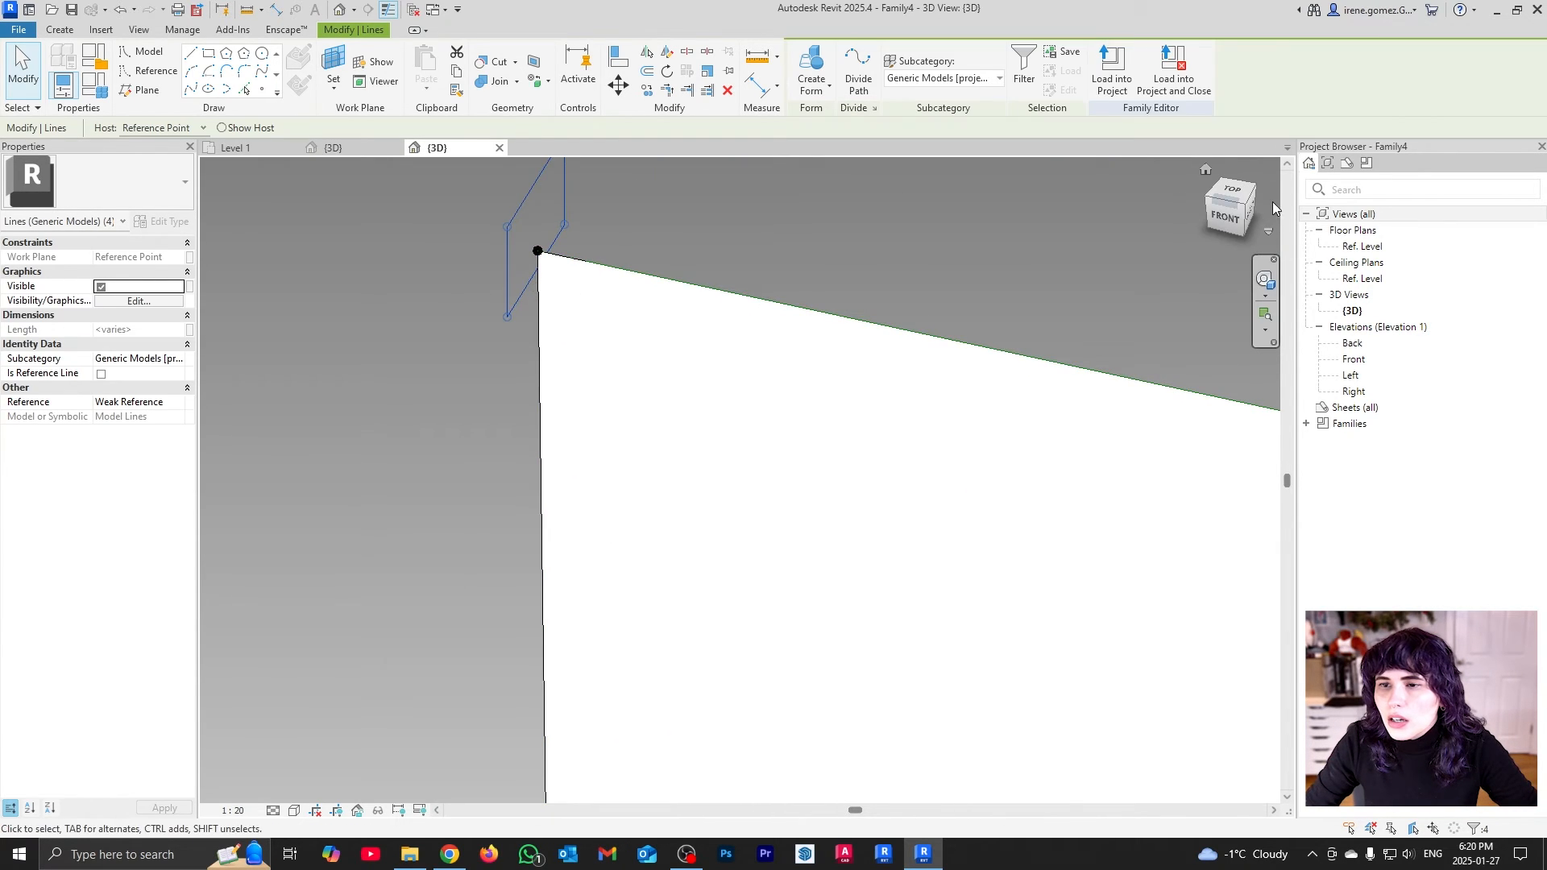
click(1209, 202)
click(1216, 214)
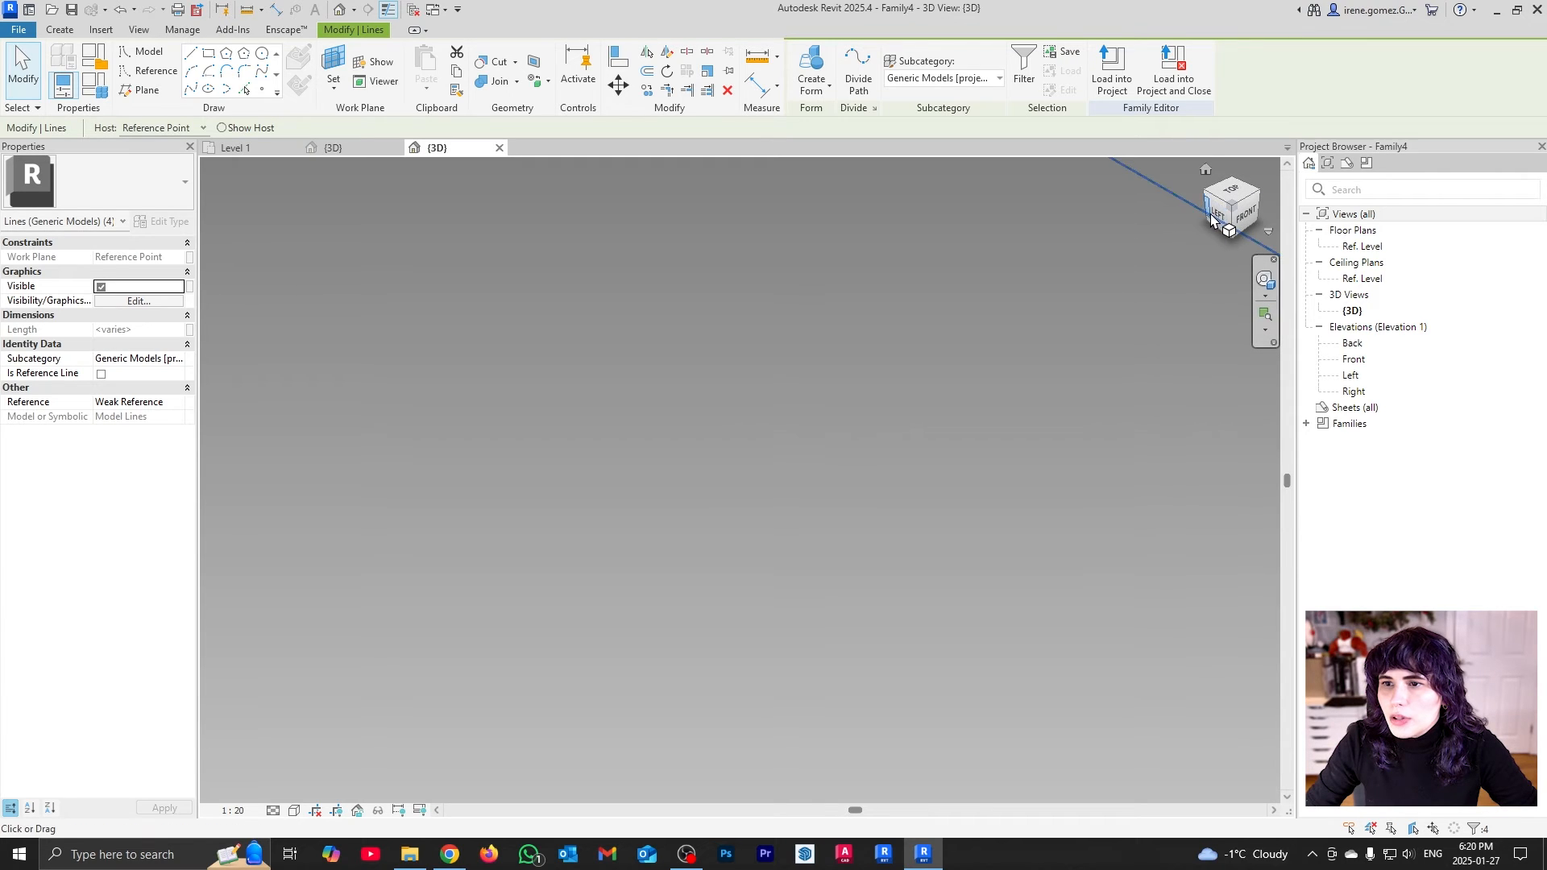
scroll(741, 609, up, 10)
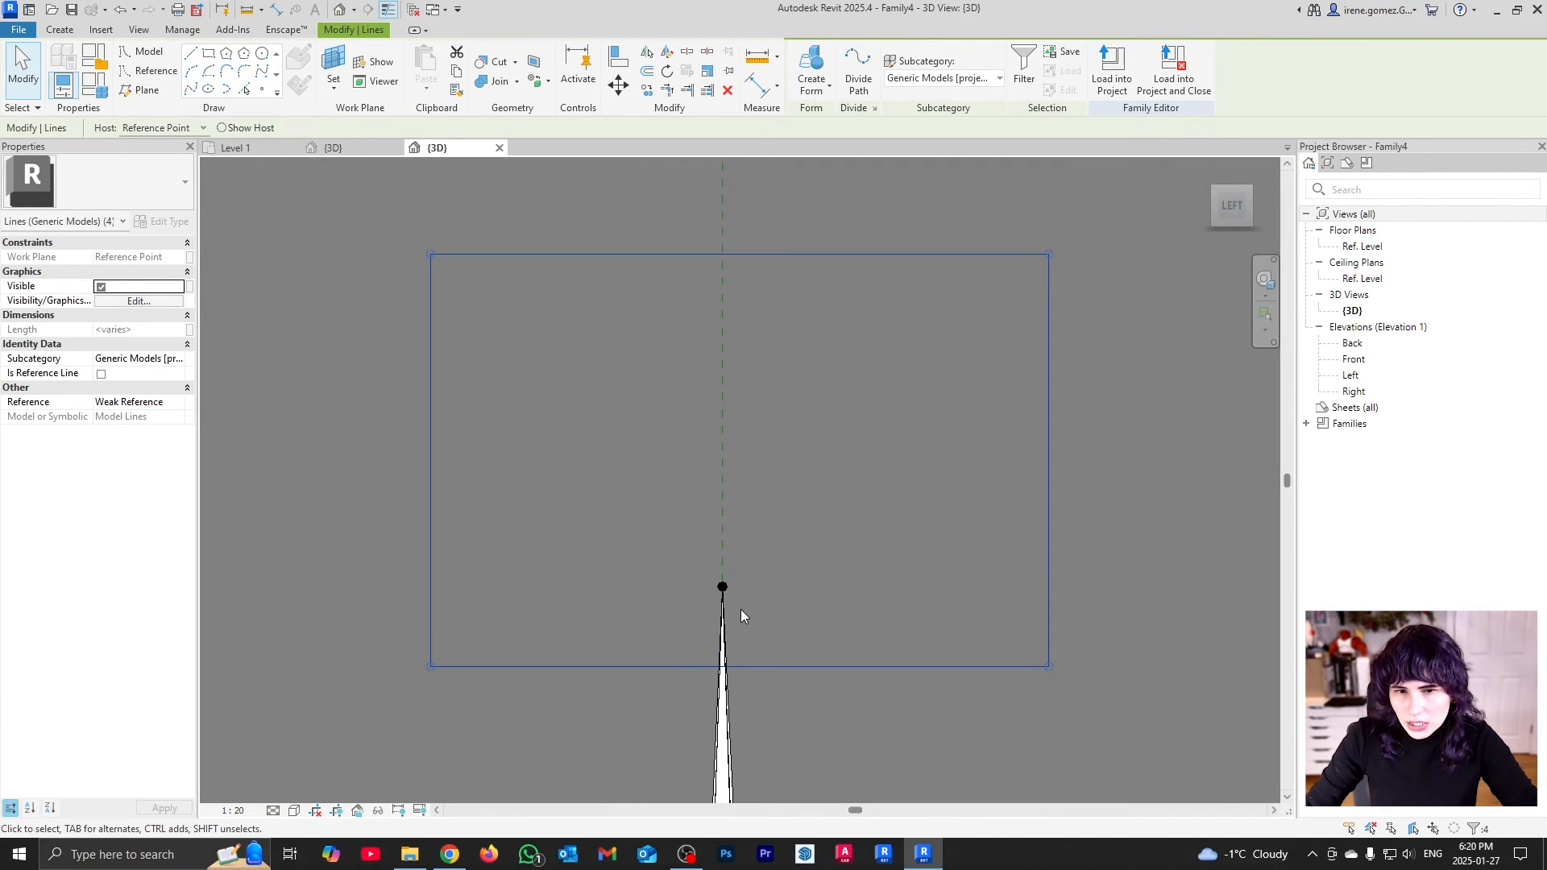
scroll(702, 482, down, 15)
scroll(703, 482, up, 13)
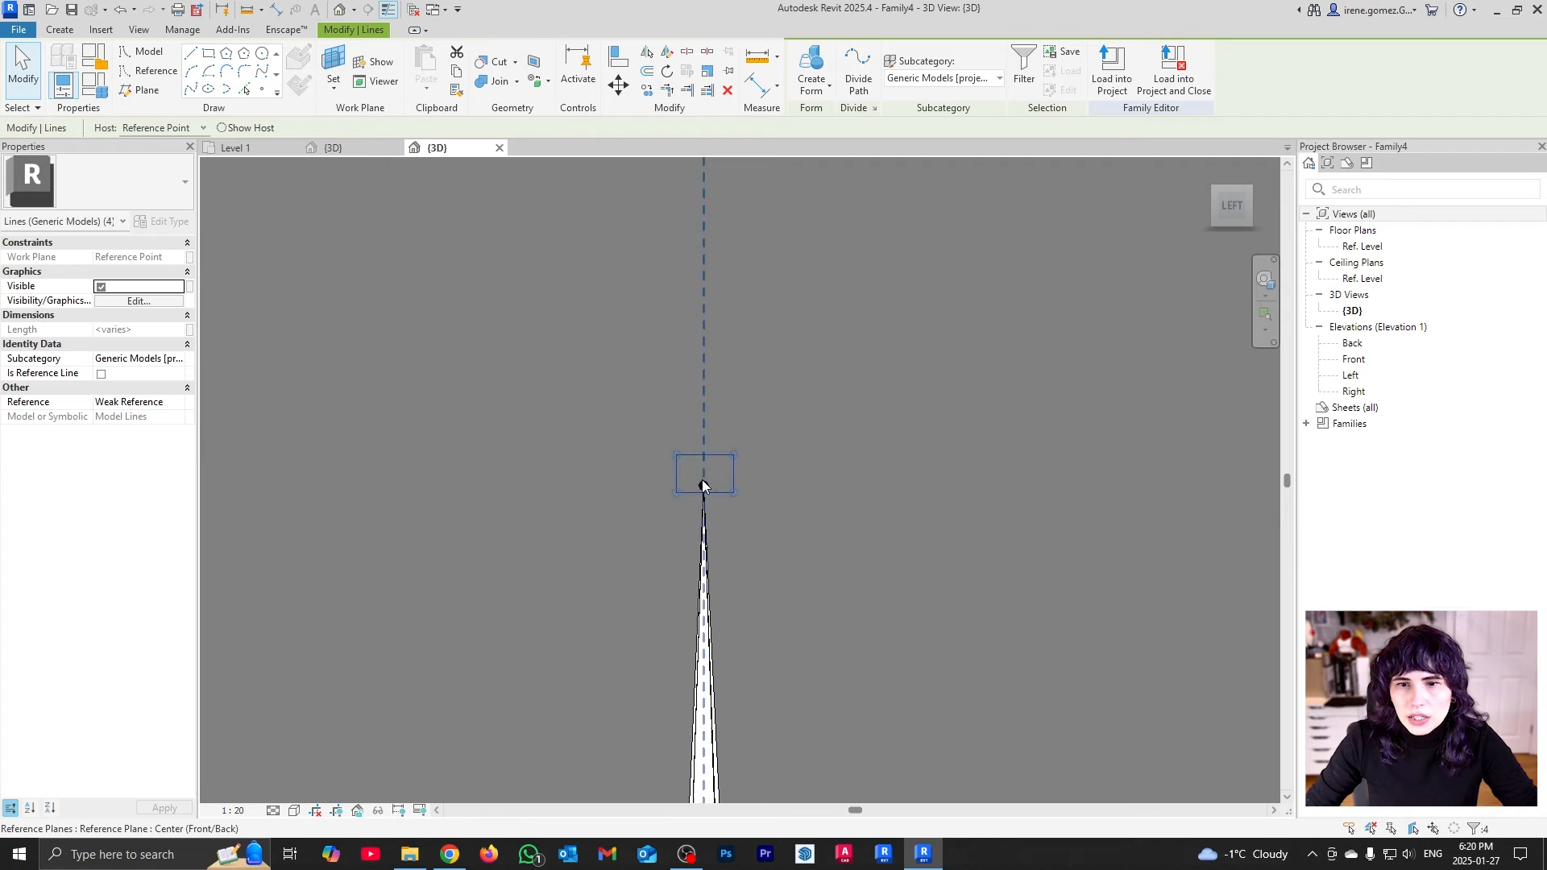
Move the whole rectangle down so its upper edge sits just above the corner reference point
click(733, 517)
click(812, 642)
key(Tab)
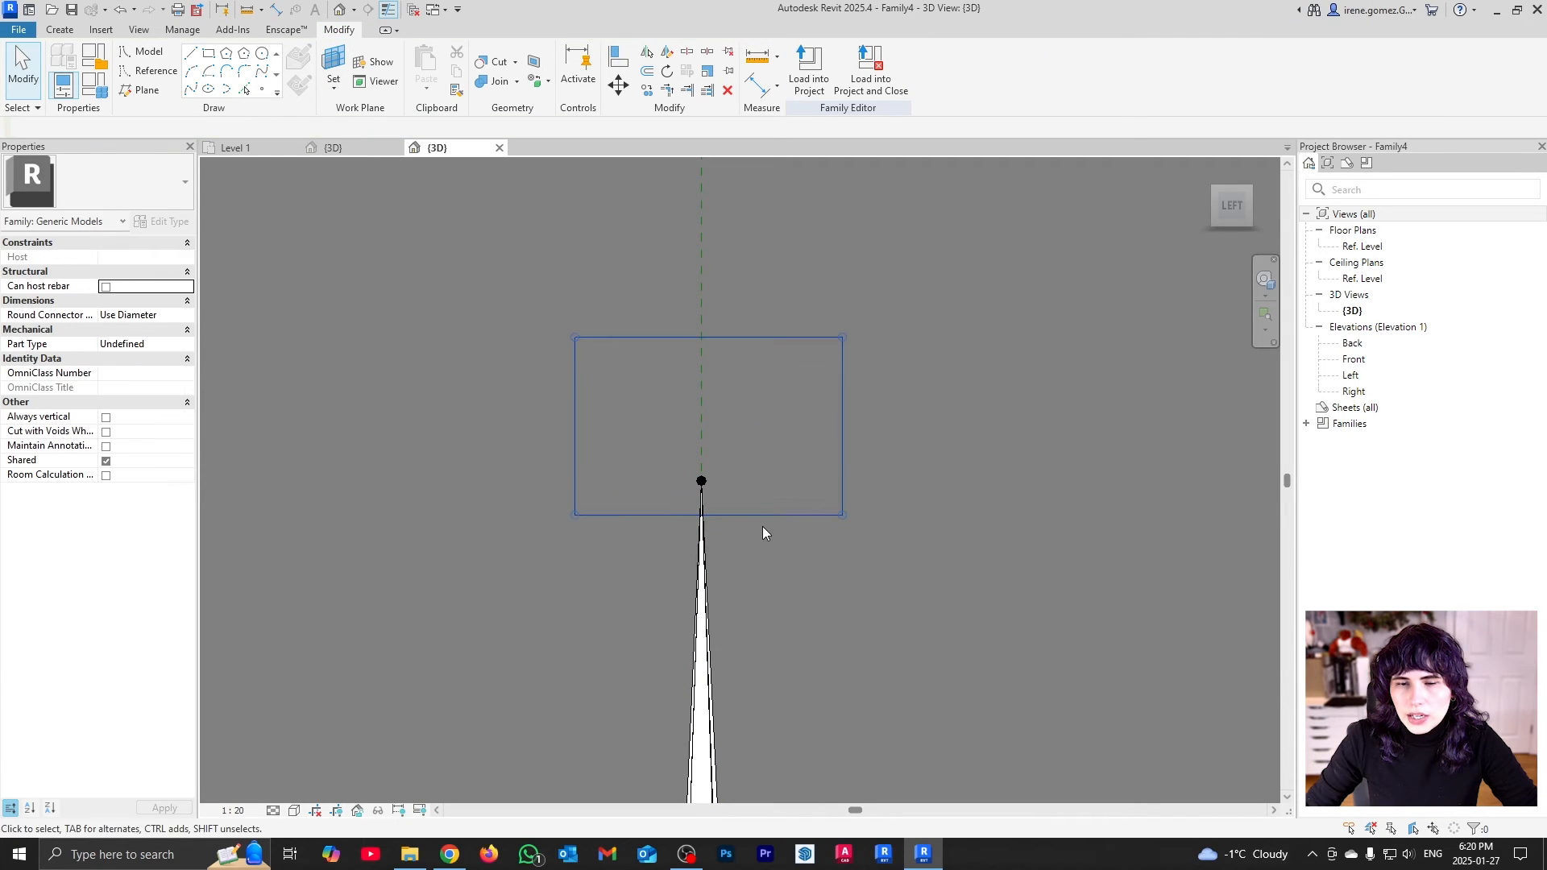
click(762, 522)
drag(764, 519, 769, 649)
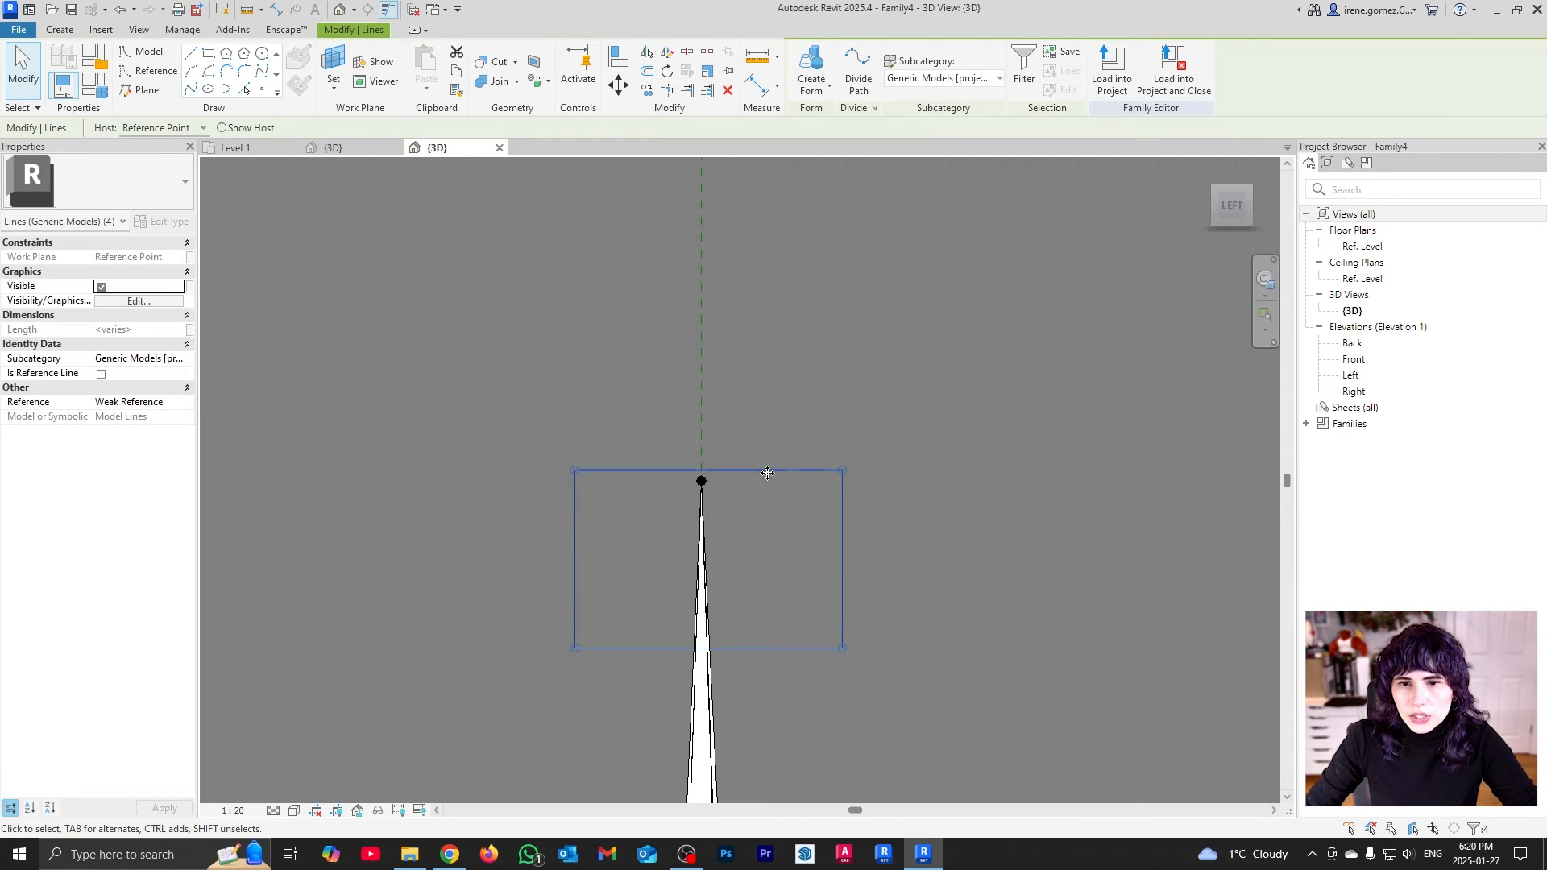
key(Escape)
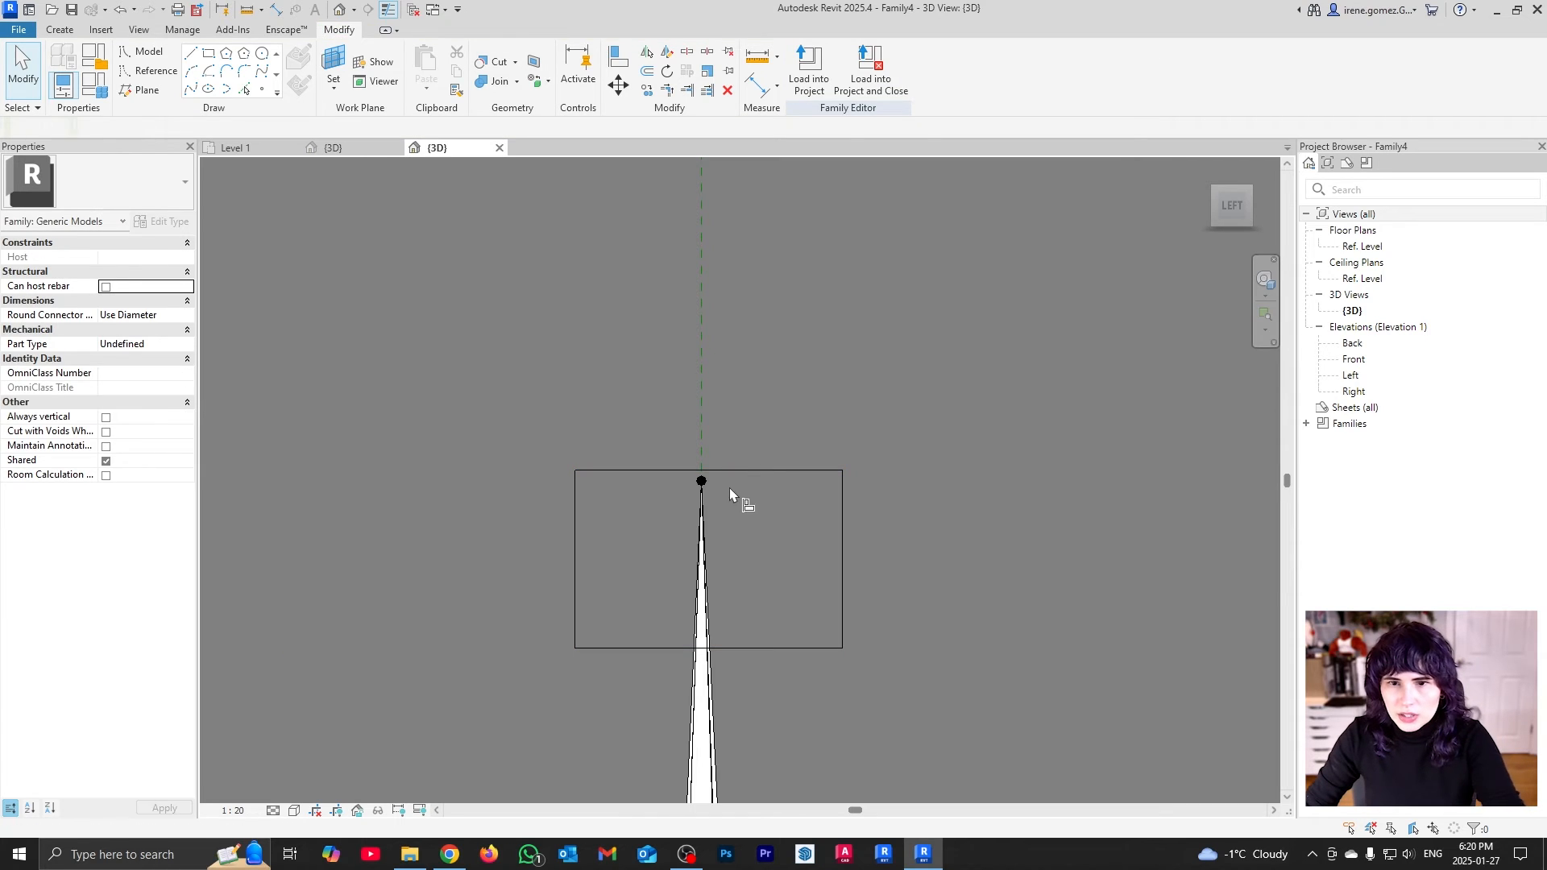
Align the rectangle's upper edge with the corner reference point
key(a)
key(l)
click(702, 482)
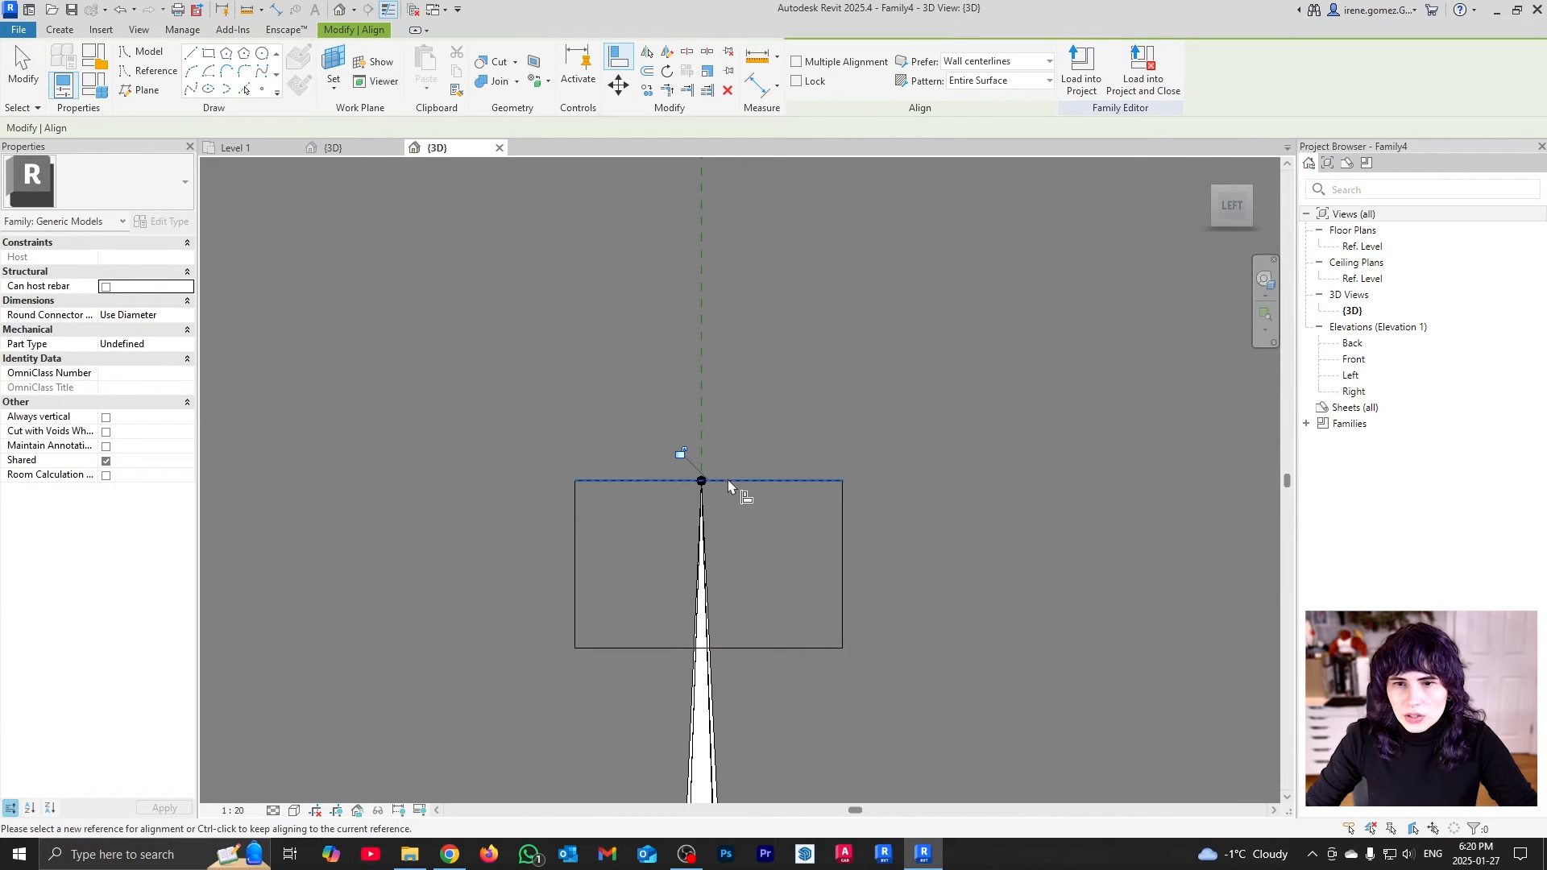
click(703, 475)
key(Escape)
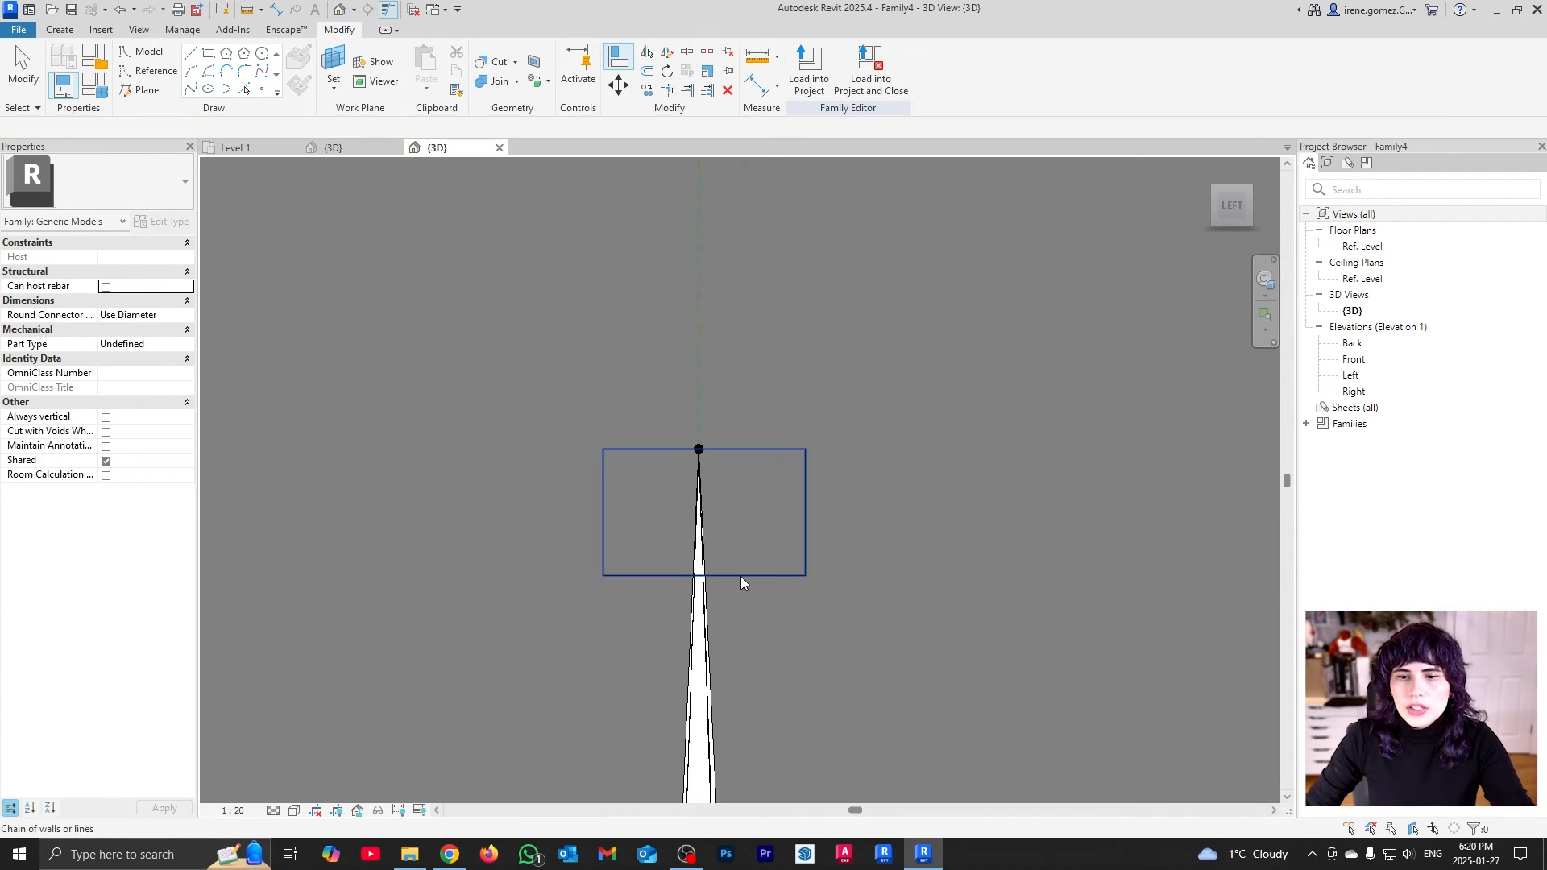
Set the rectangle's height to 10 mm by relocating its lower edge
click(741, 576)
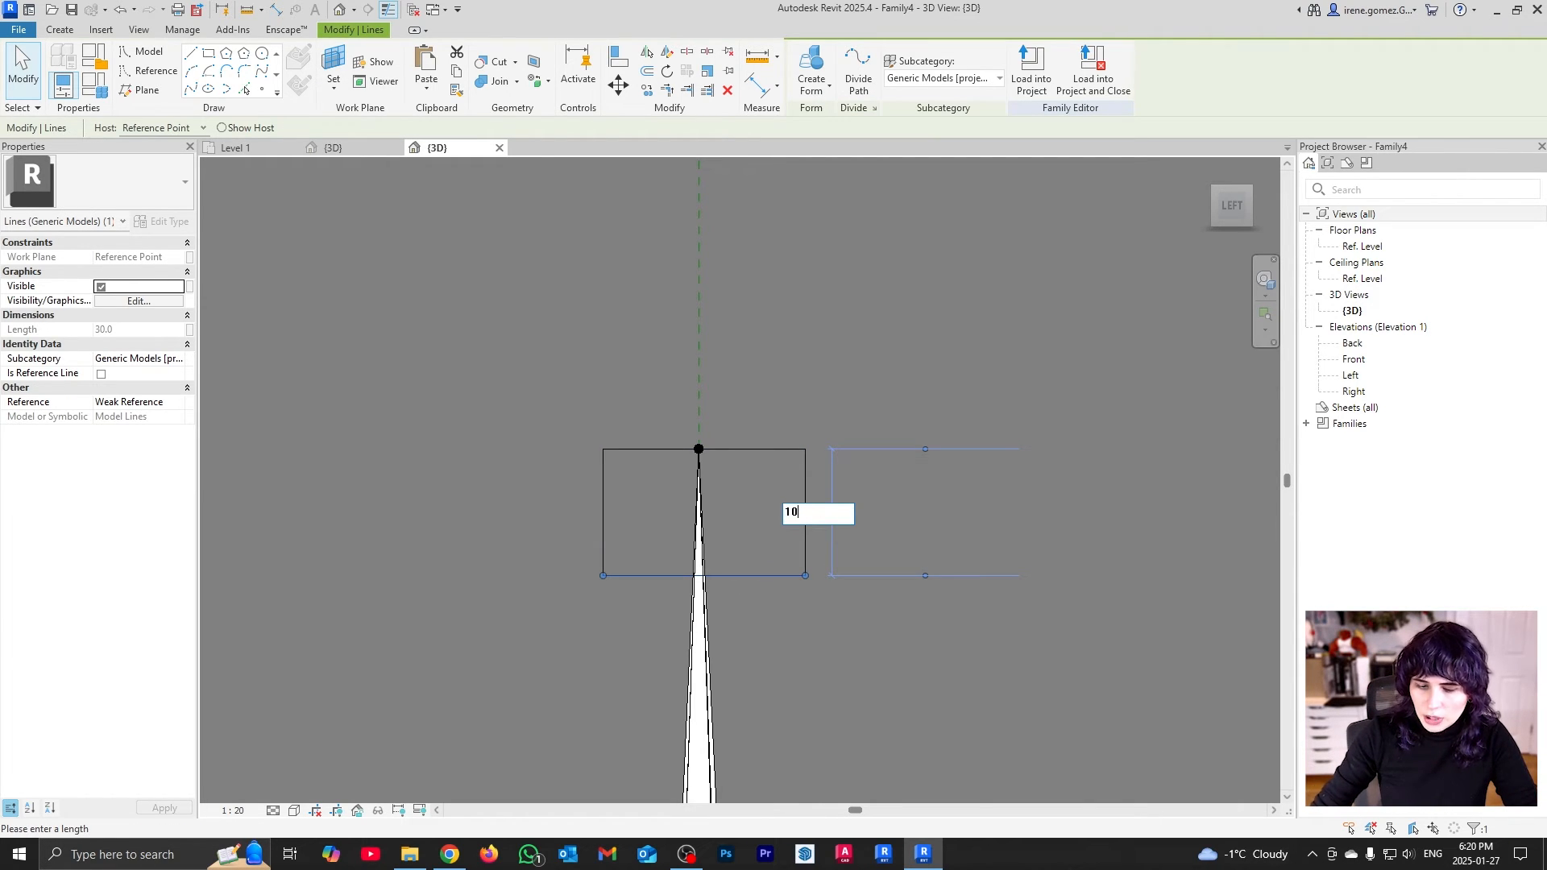
text(10)
key(Return)
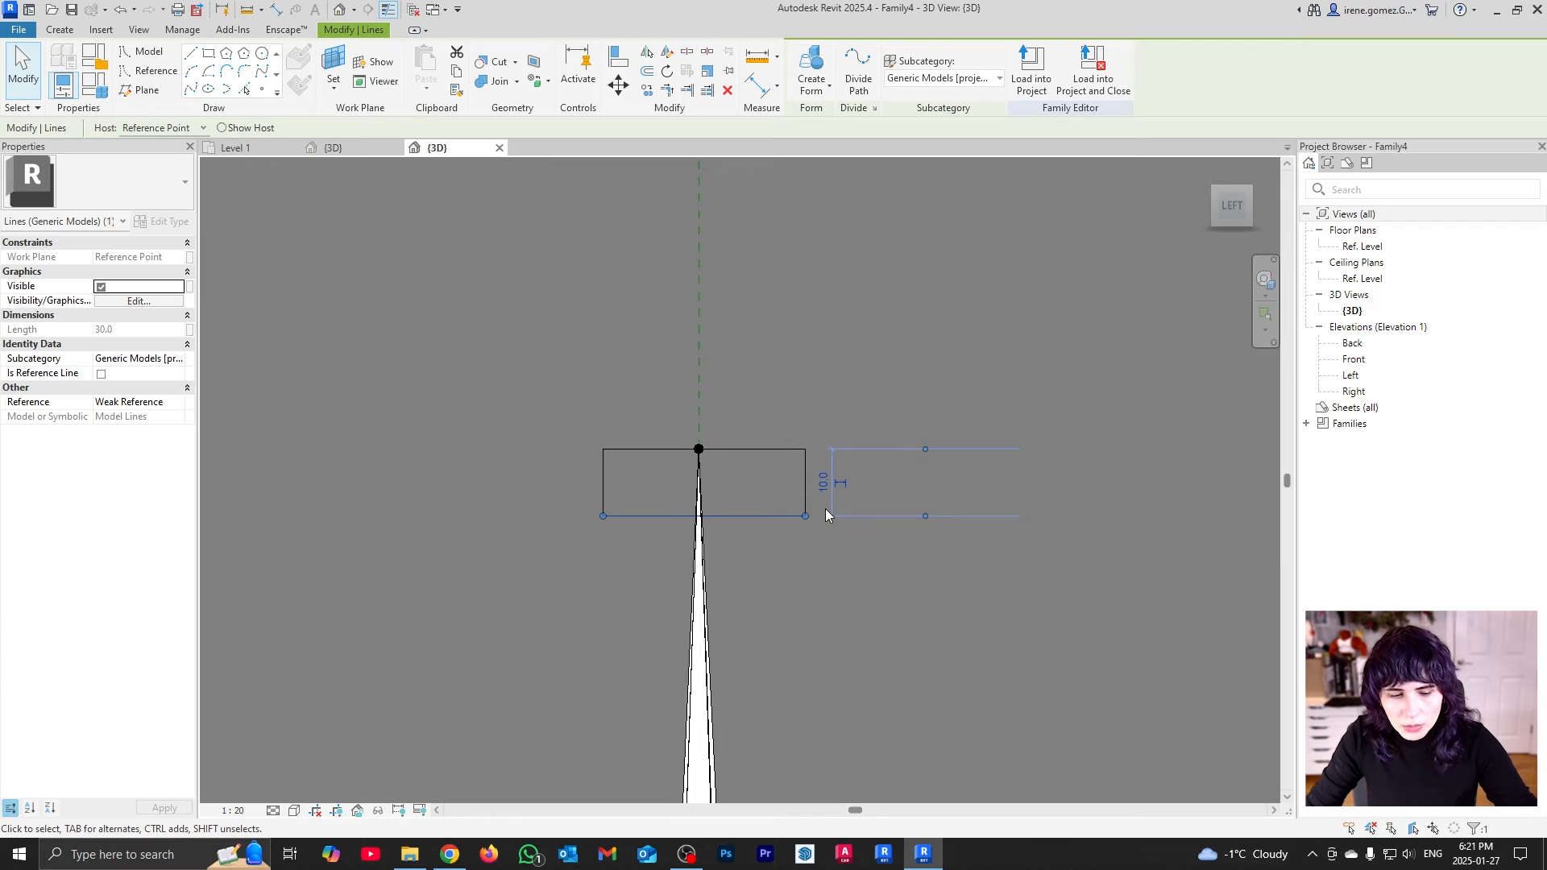
Add an aligned dimension between the rectangle's upper and lower edges, placed beside the profile
key(d)
key(i)
scroll(622, 538, down, 5)
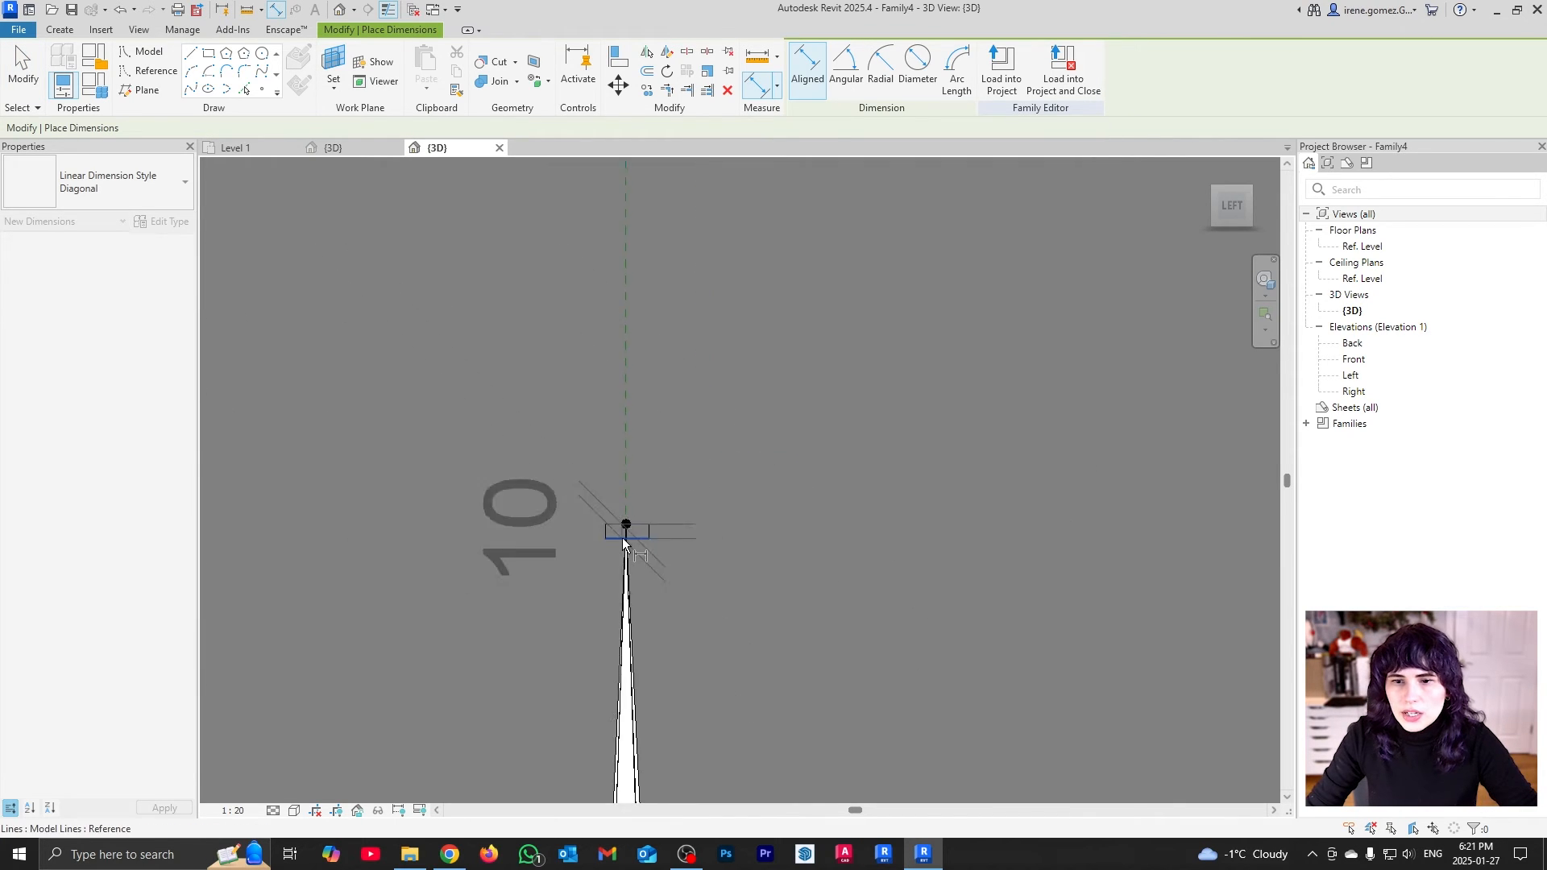
click(794, 536)
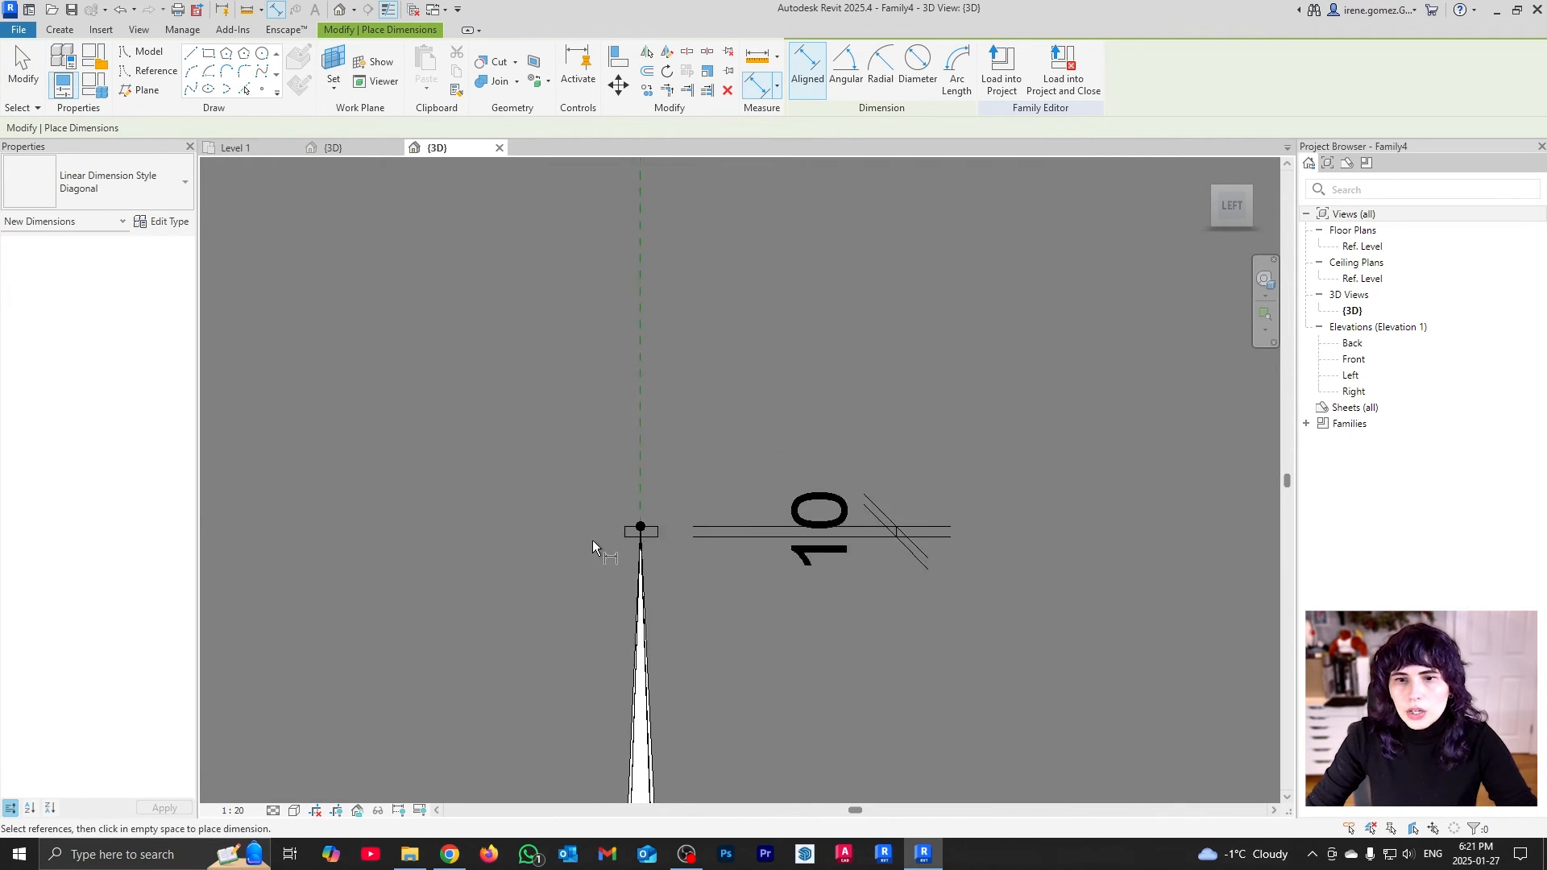
scroll(628, 537, up, 5)
key(Escape)
key(Escape)
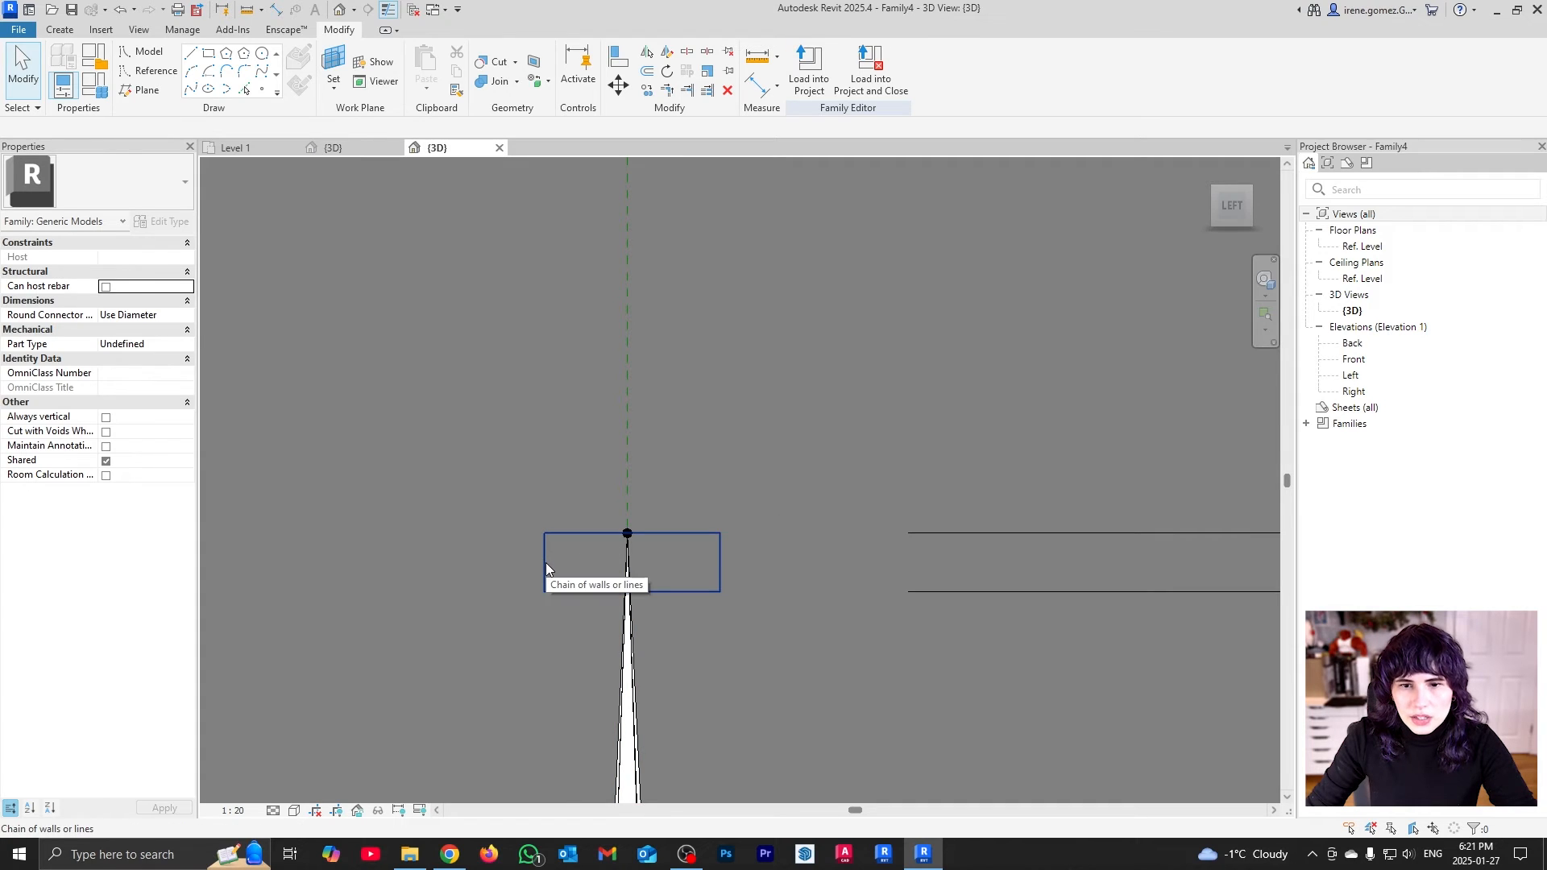
key(d)
key(i)
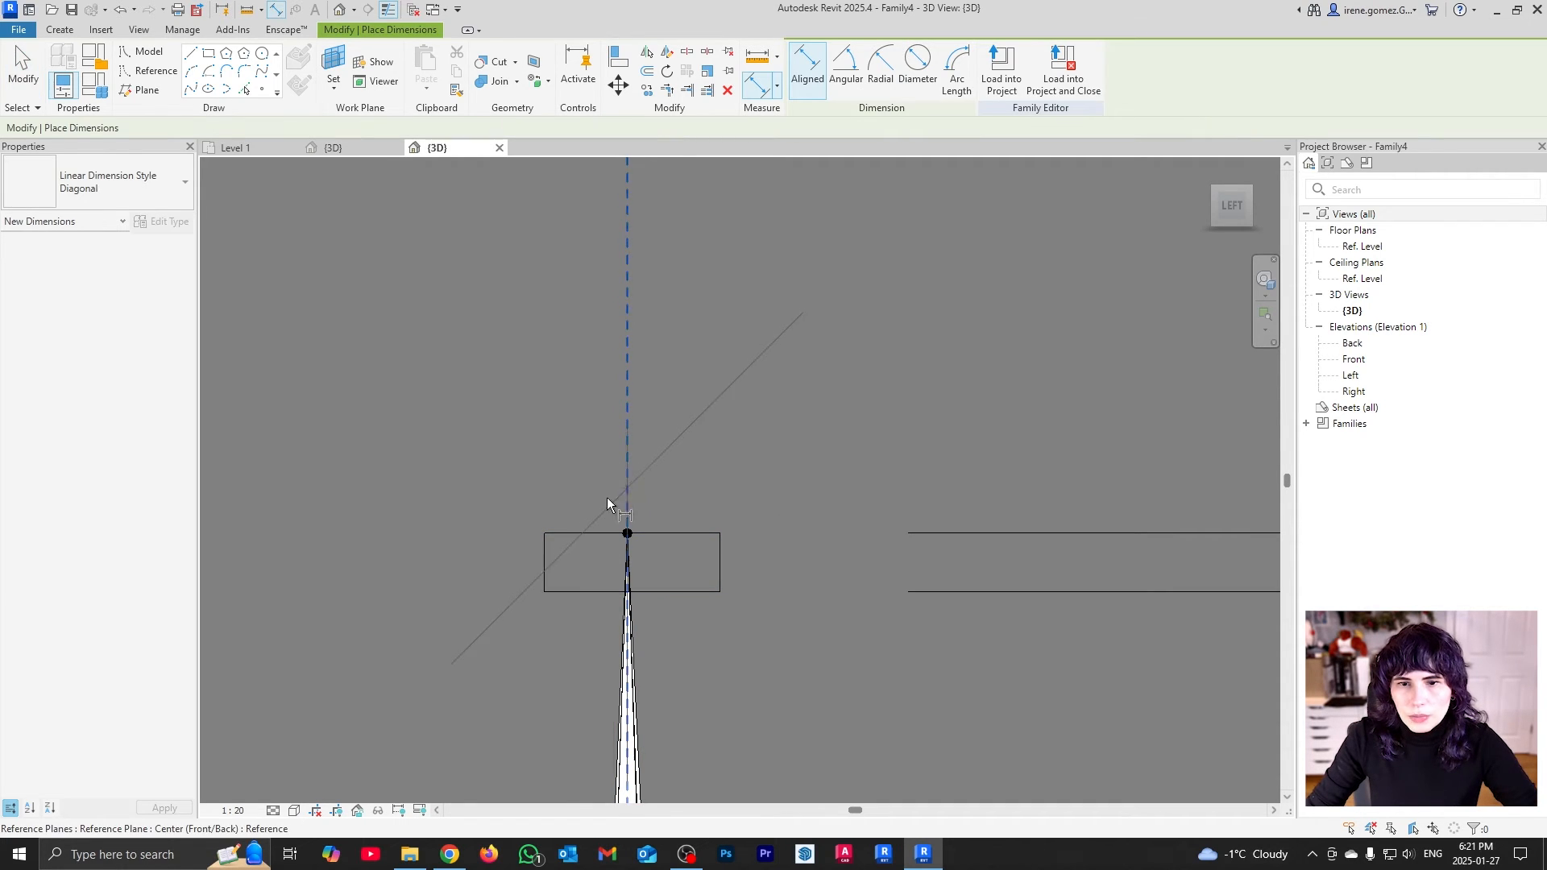
key(Escape)
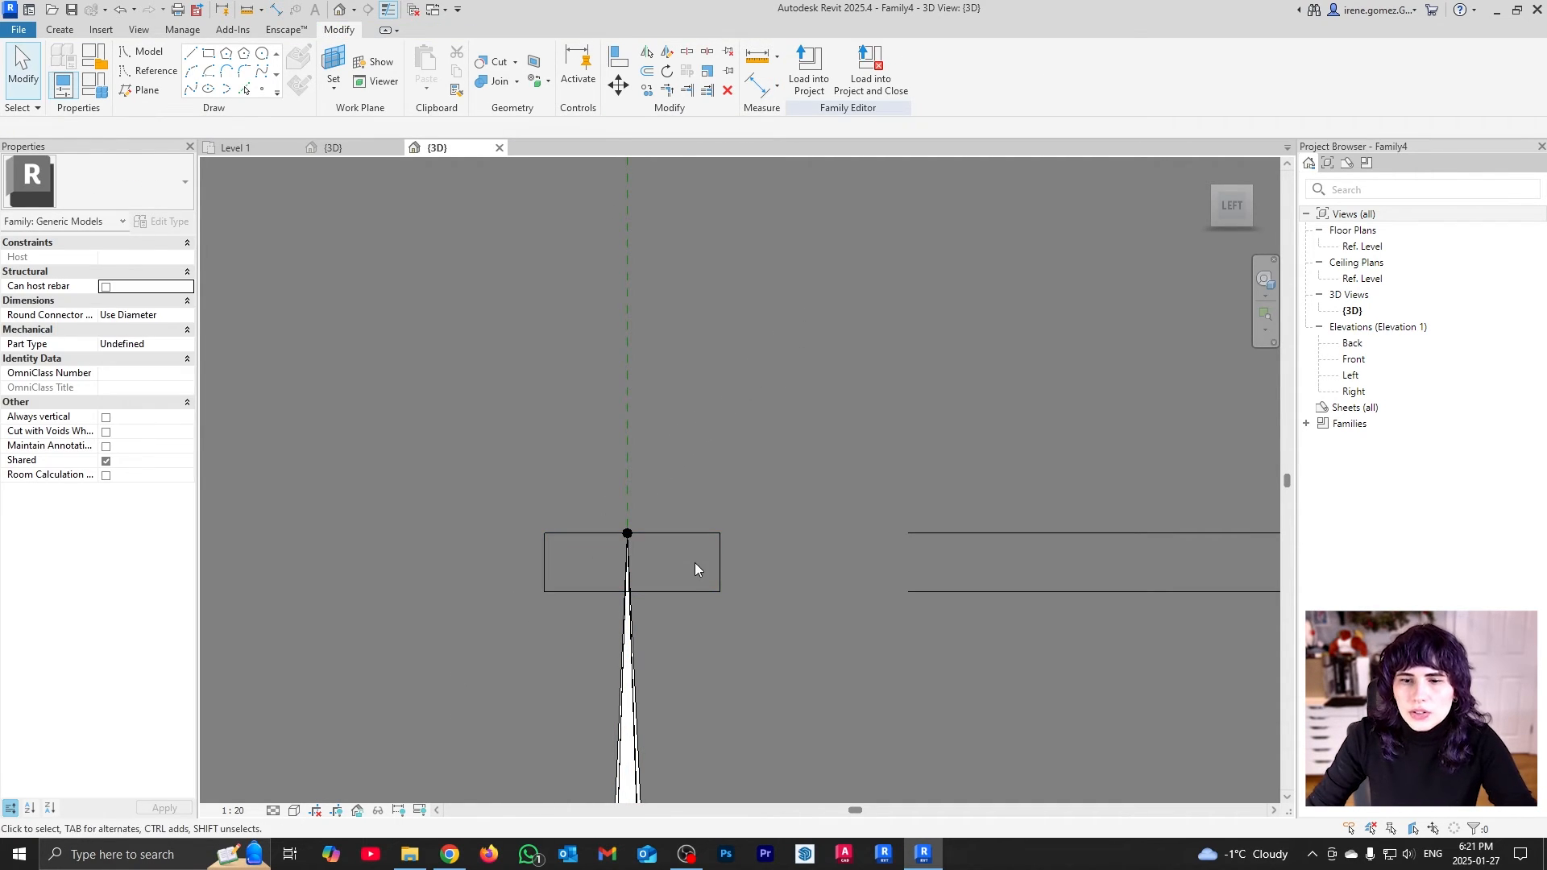
Shift the whole rectangle slightly sideways so it is roughly centred on the corner reference point
key(Tab)
click(695, 563)
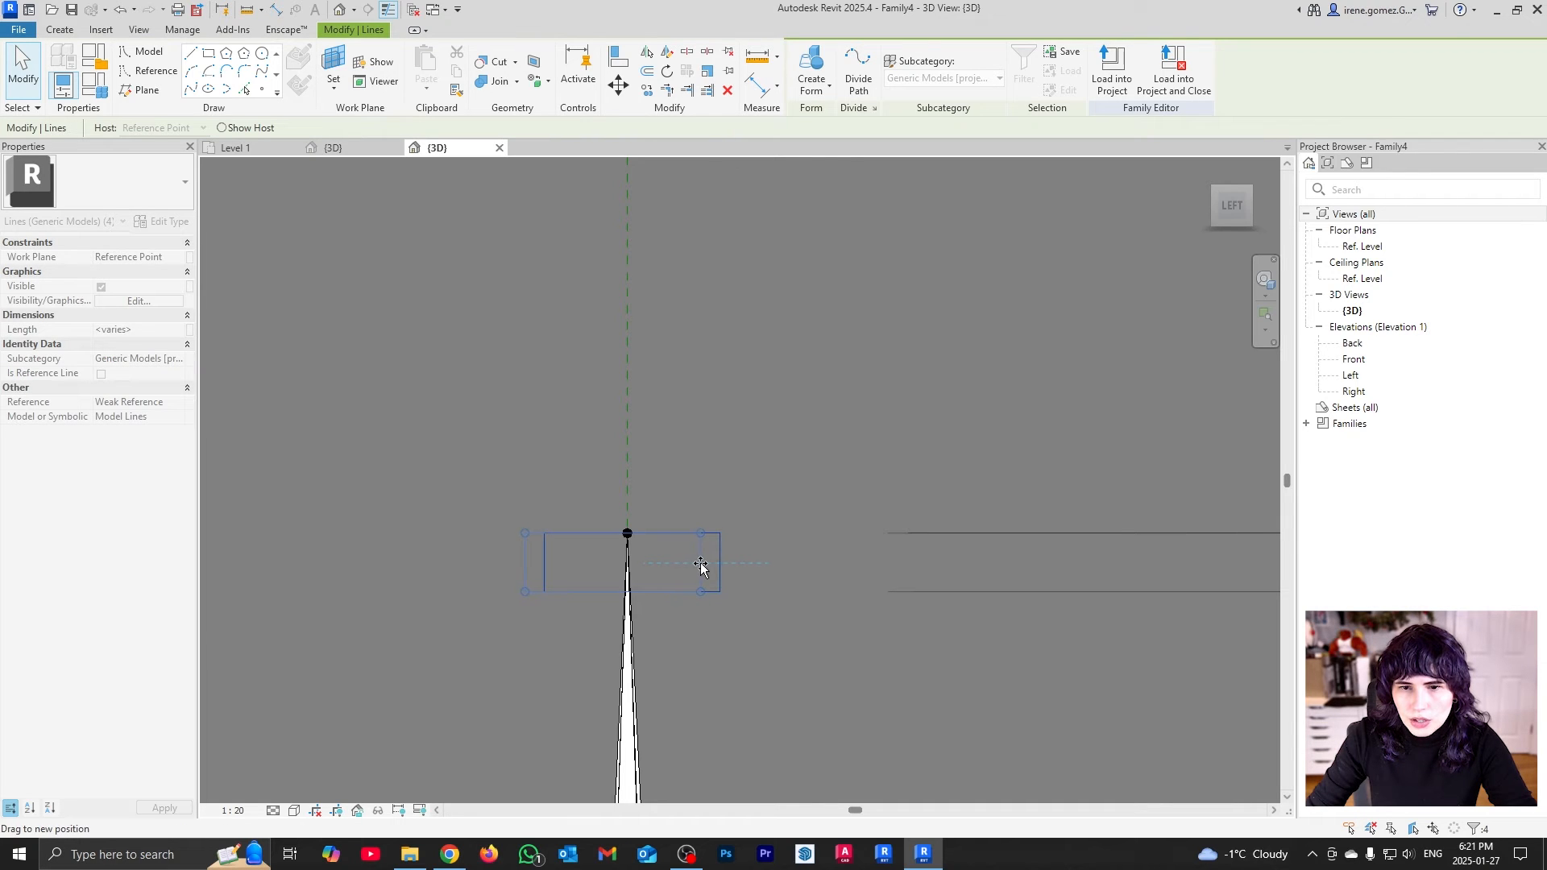
drag(701, 563, 705, 563)
click(707, 558)
click(738, 555)
Create a form from the rectangular profile and the reference line along the curtain's top edge
shift+middle_drag(738, 555, 448, 551)
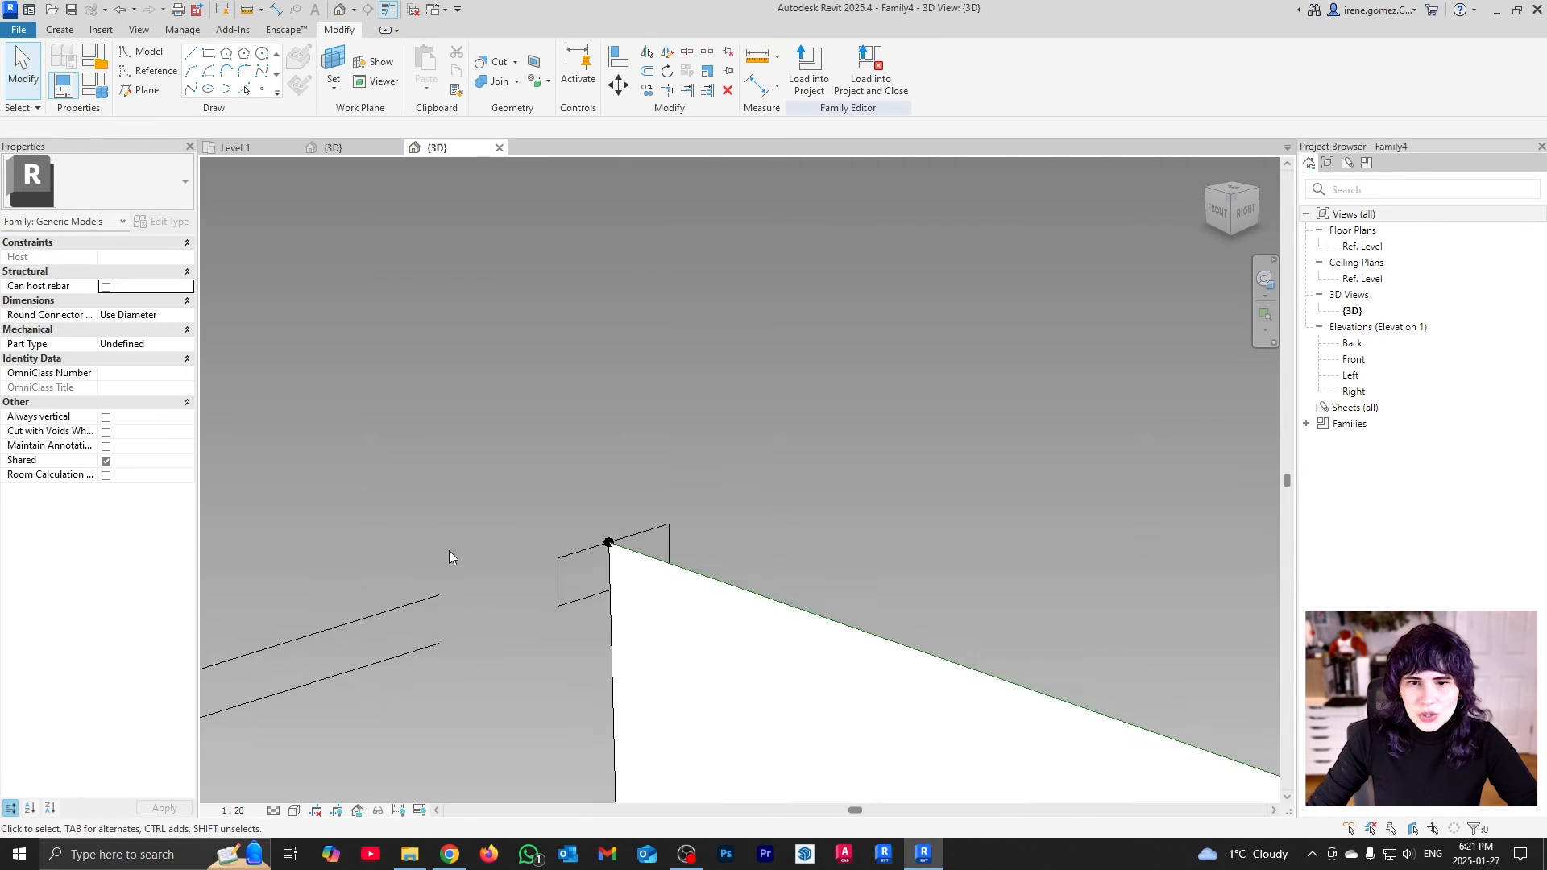
scroll(453, 516, down, 6)
shift+middle_drag(533, 579, 538, 616)
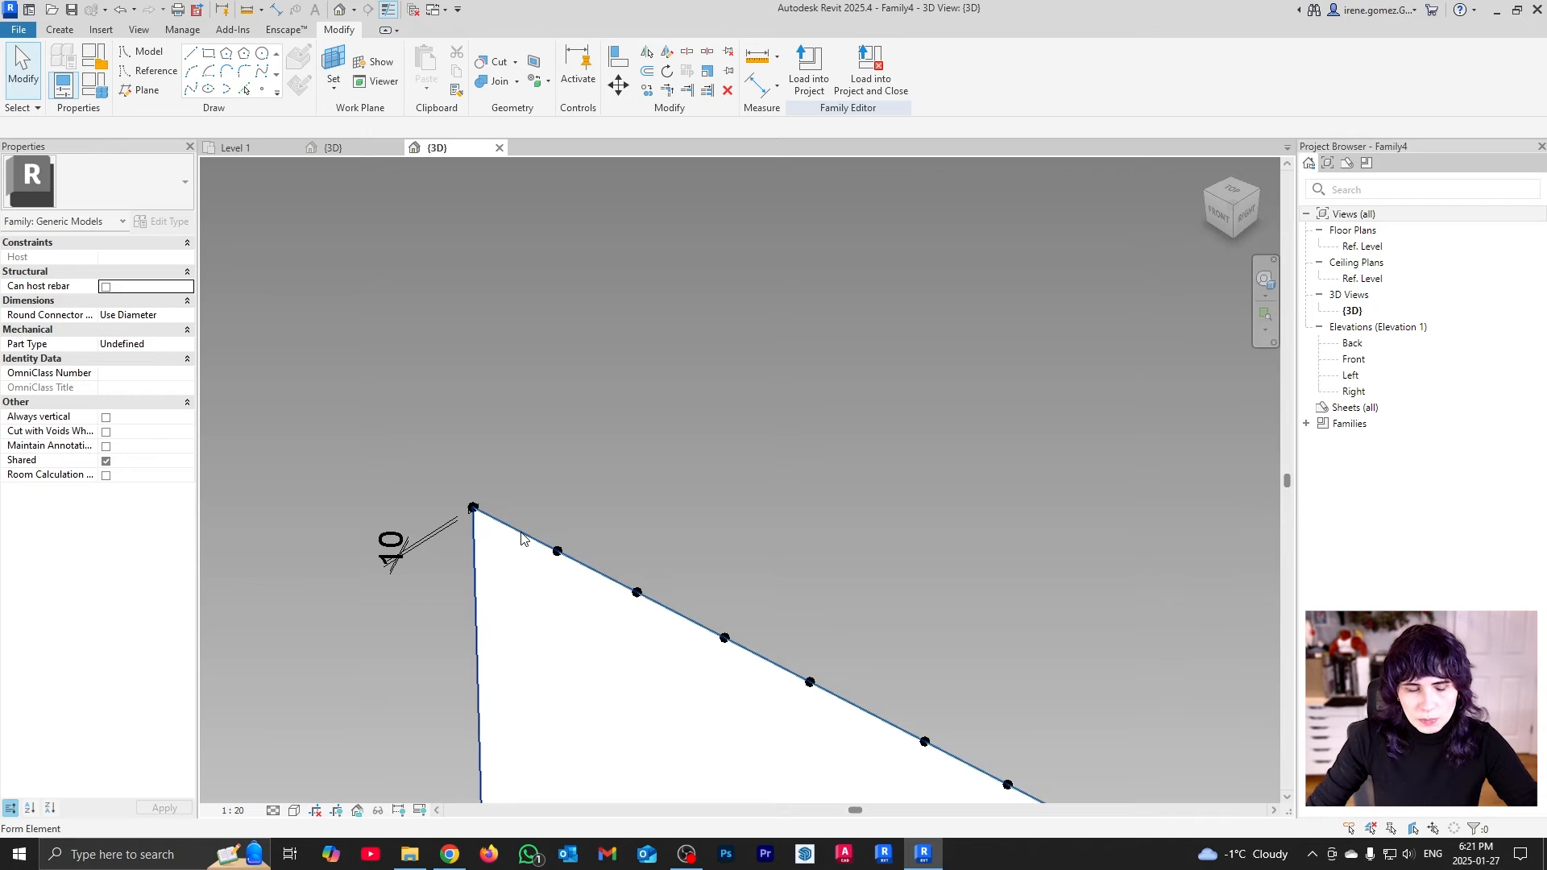
key(Tab)
click(522, 538)
scroll(471, 513, up, 5)
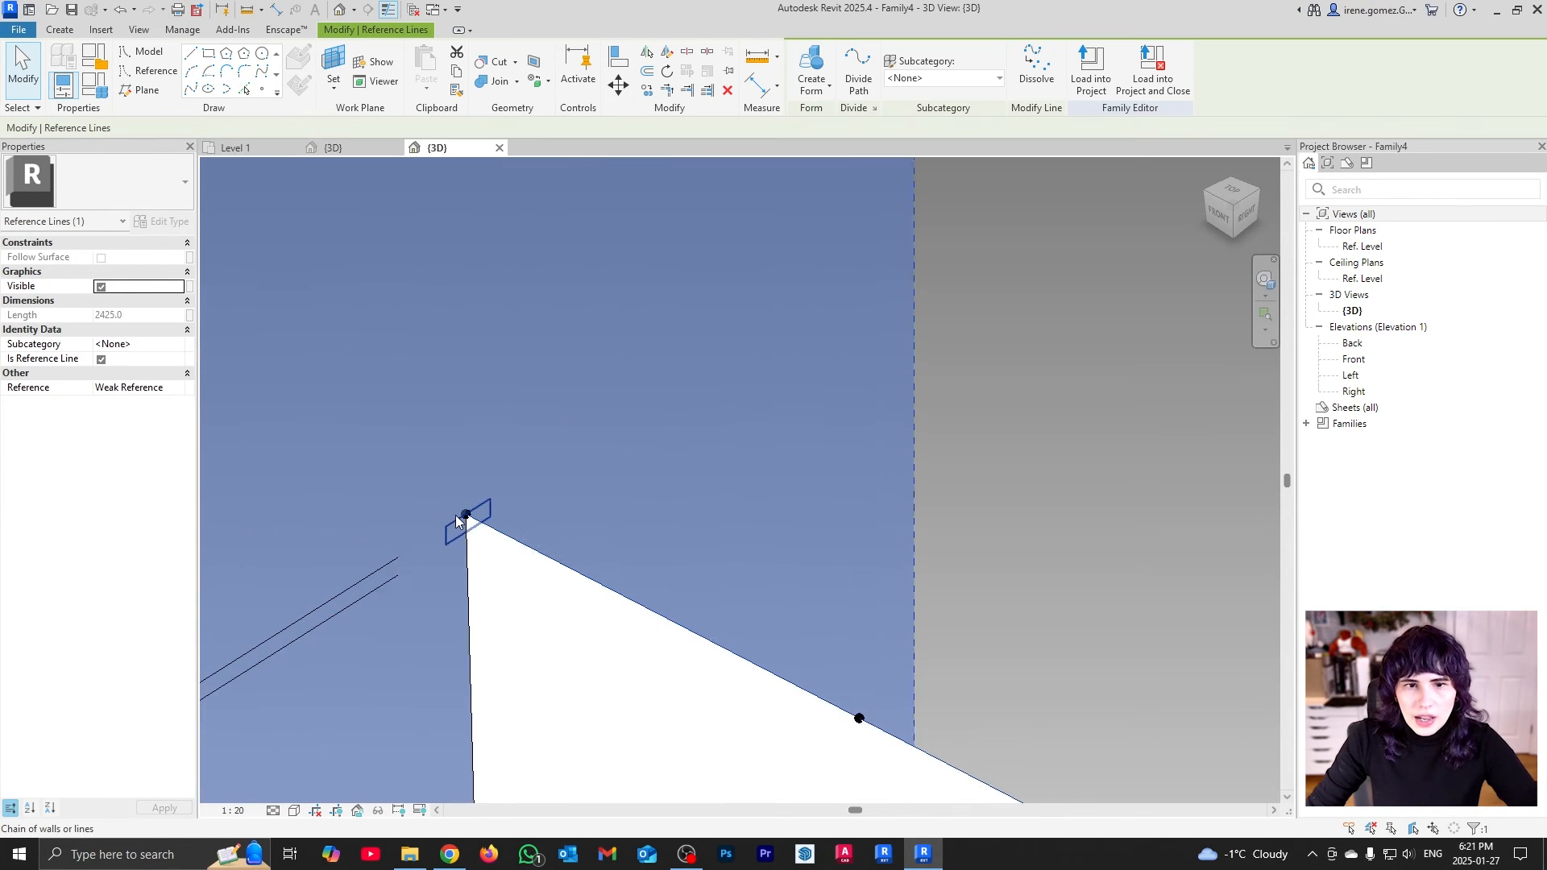
click(811, 69)
scroll(516, 401, down, 6)
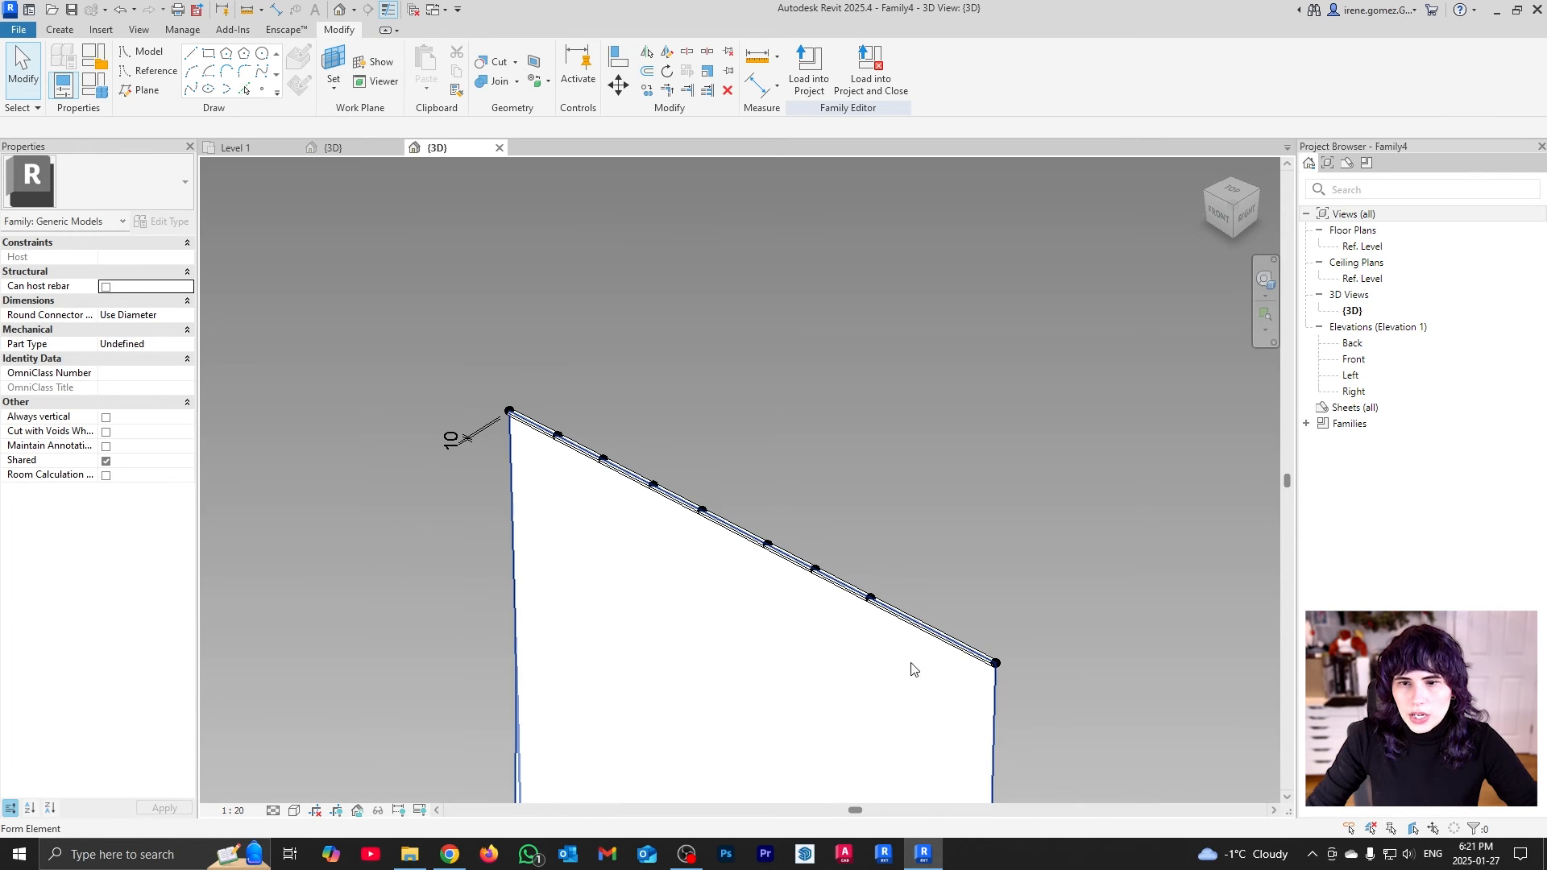
Associate the curtain form's material with a new type parameter named CURTAIN FABRIC, grouped under Materials and Finishes
shift+middle_drag(941, 711, 822, 373)
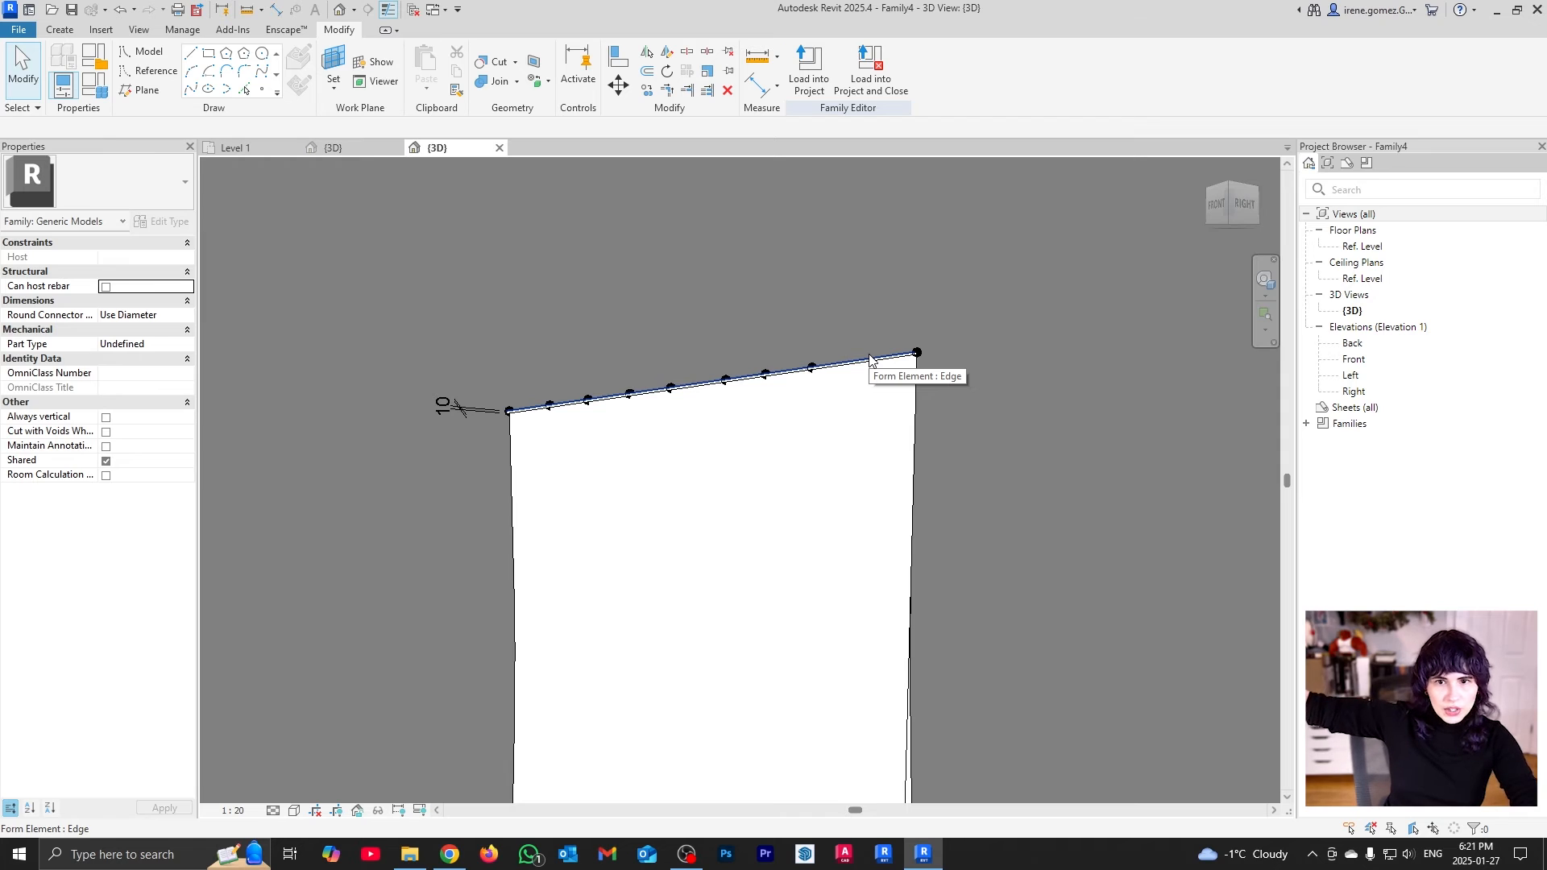
shift+middle_drag(787, 352, 746, 583)
click(746, 583)
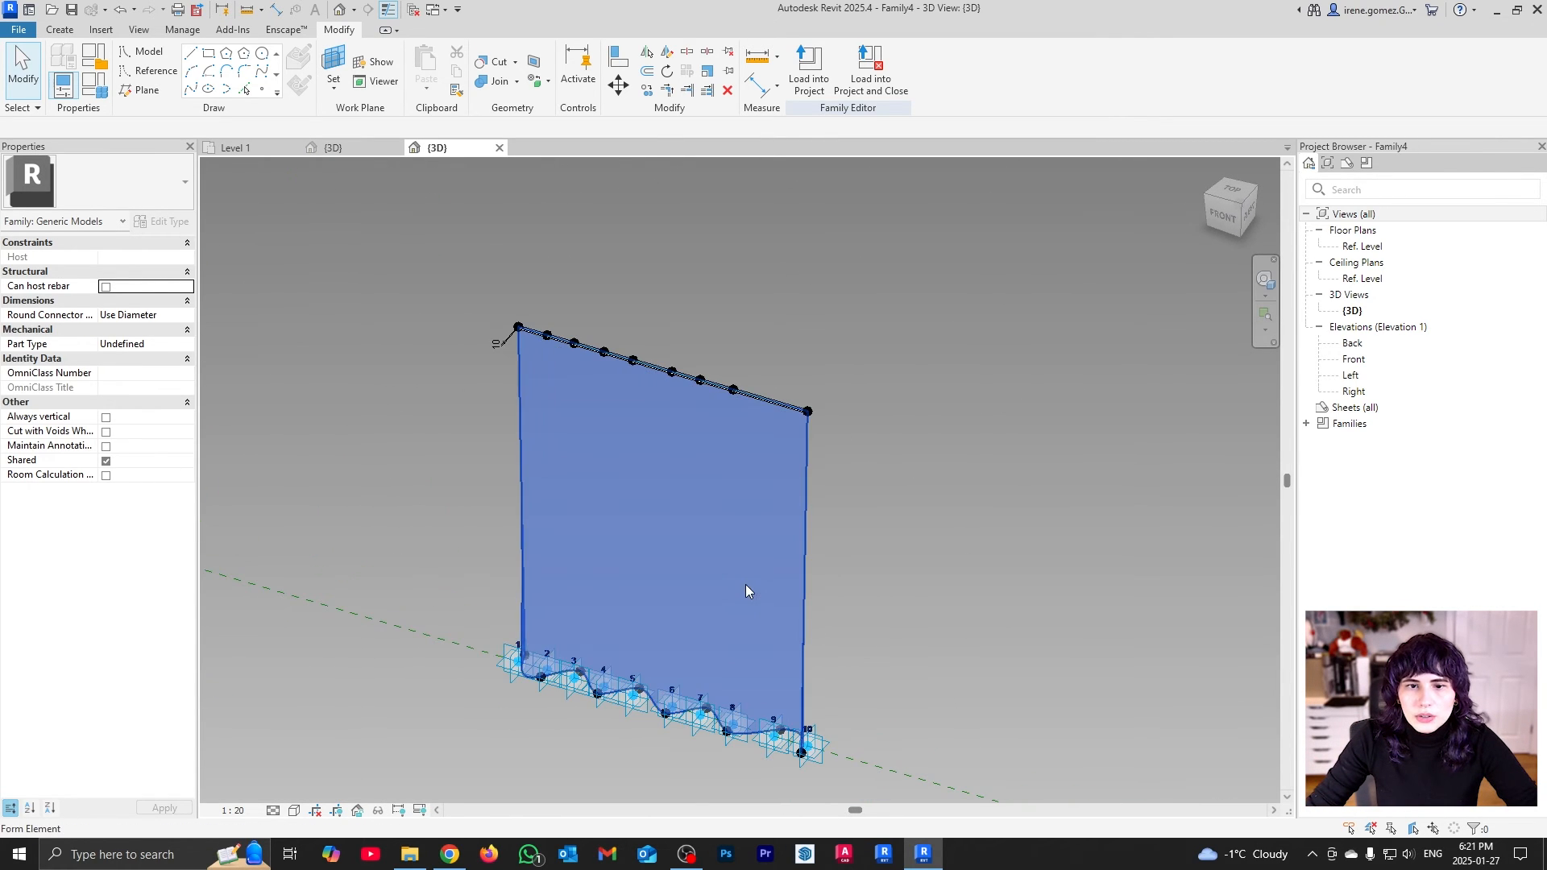
click(191, 300)
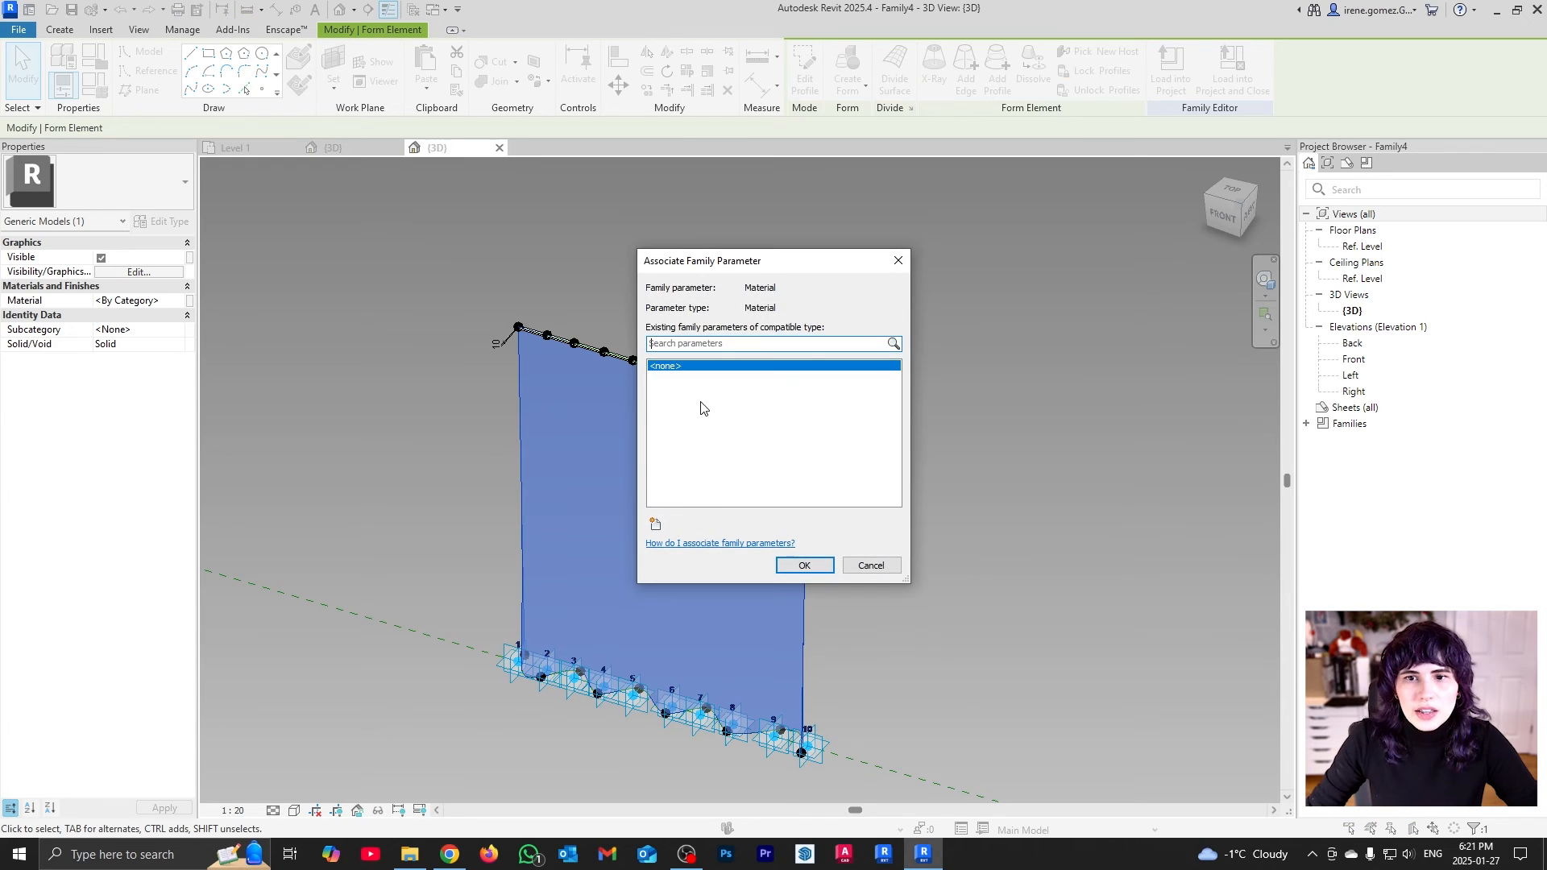
click(663, 525)
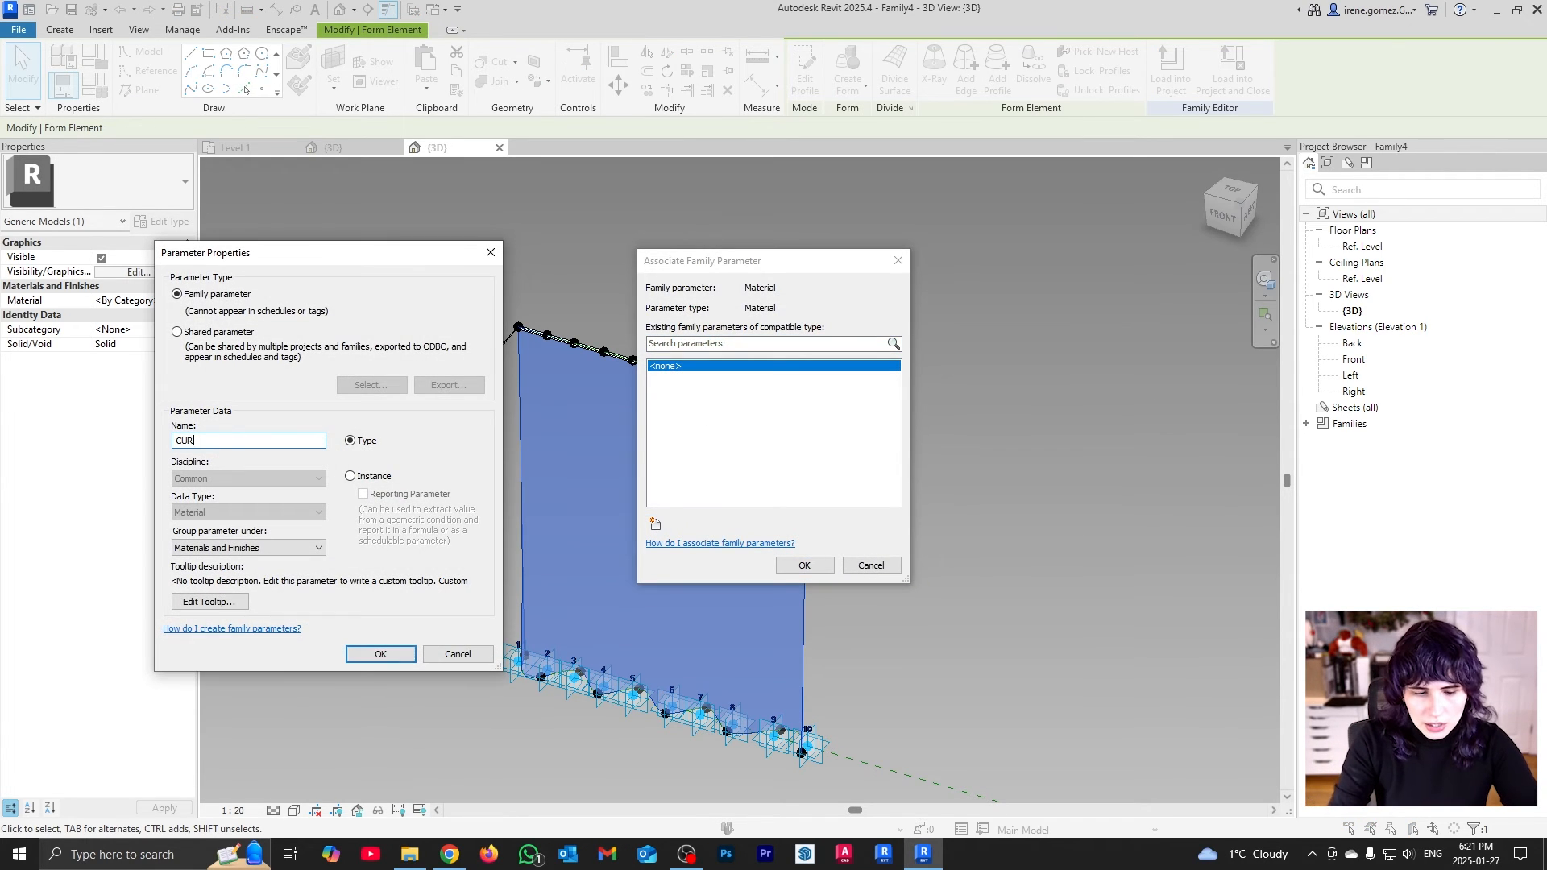
click(380, 654)
click(805, 565)
Associate the material of the rail form along the curtain's top edge with a new type parameter named RAIL FINISH
click(777, 405)
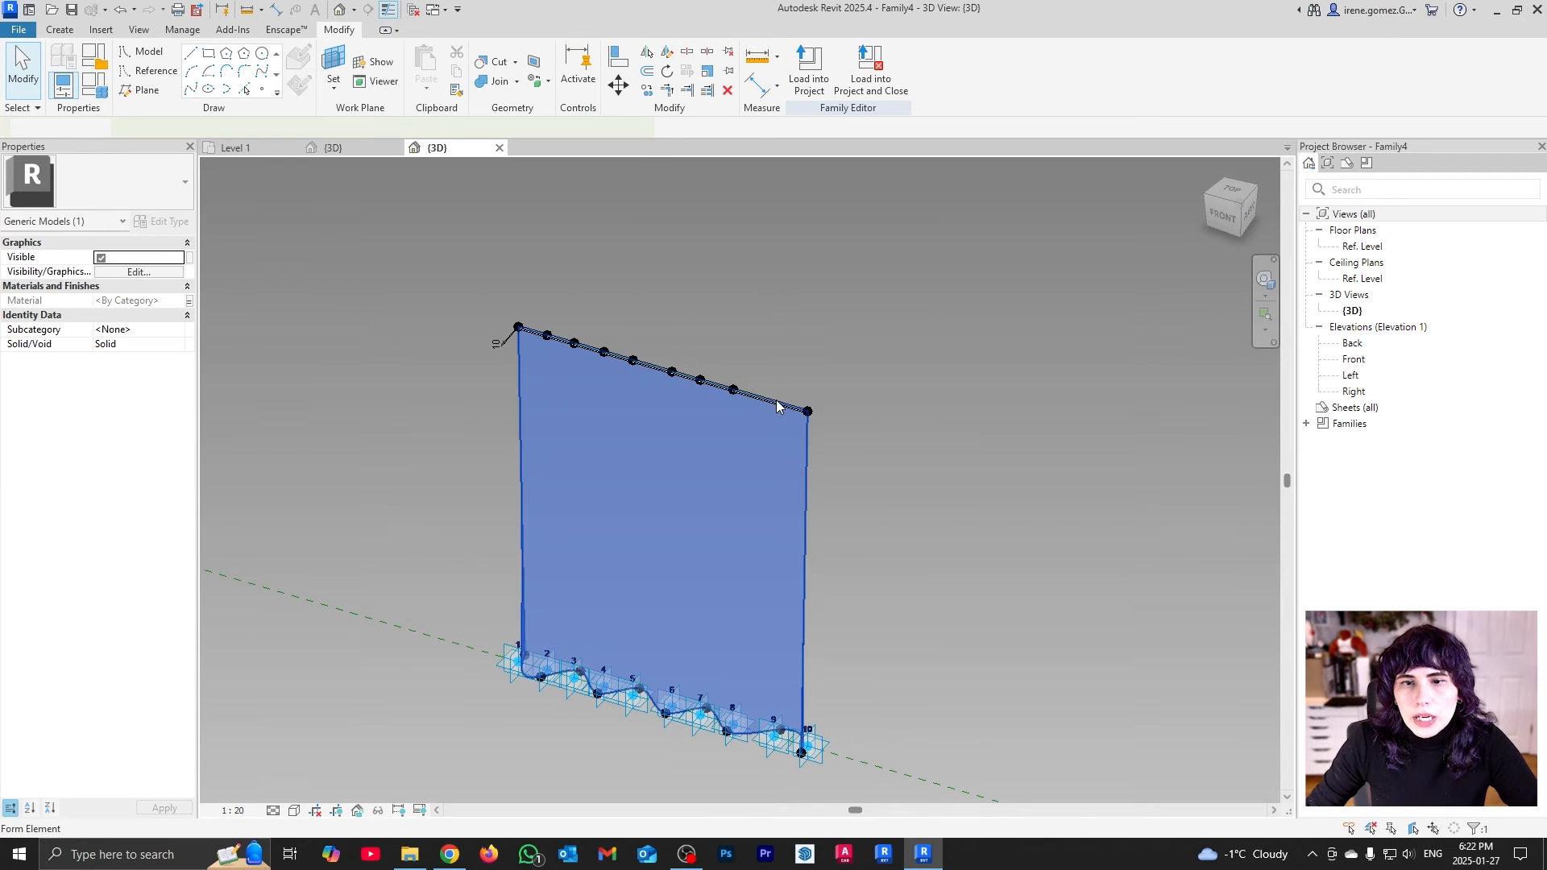
key(Escape)
scroll(777, 405, up, 5)
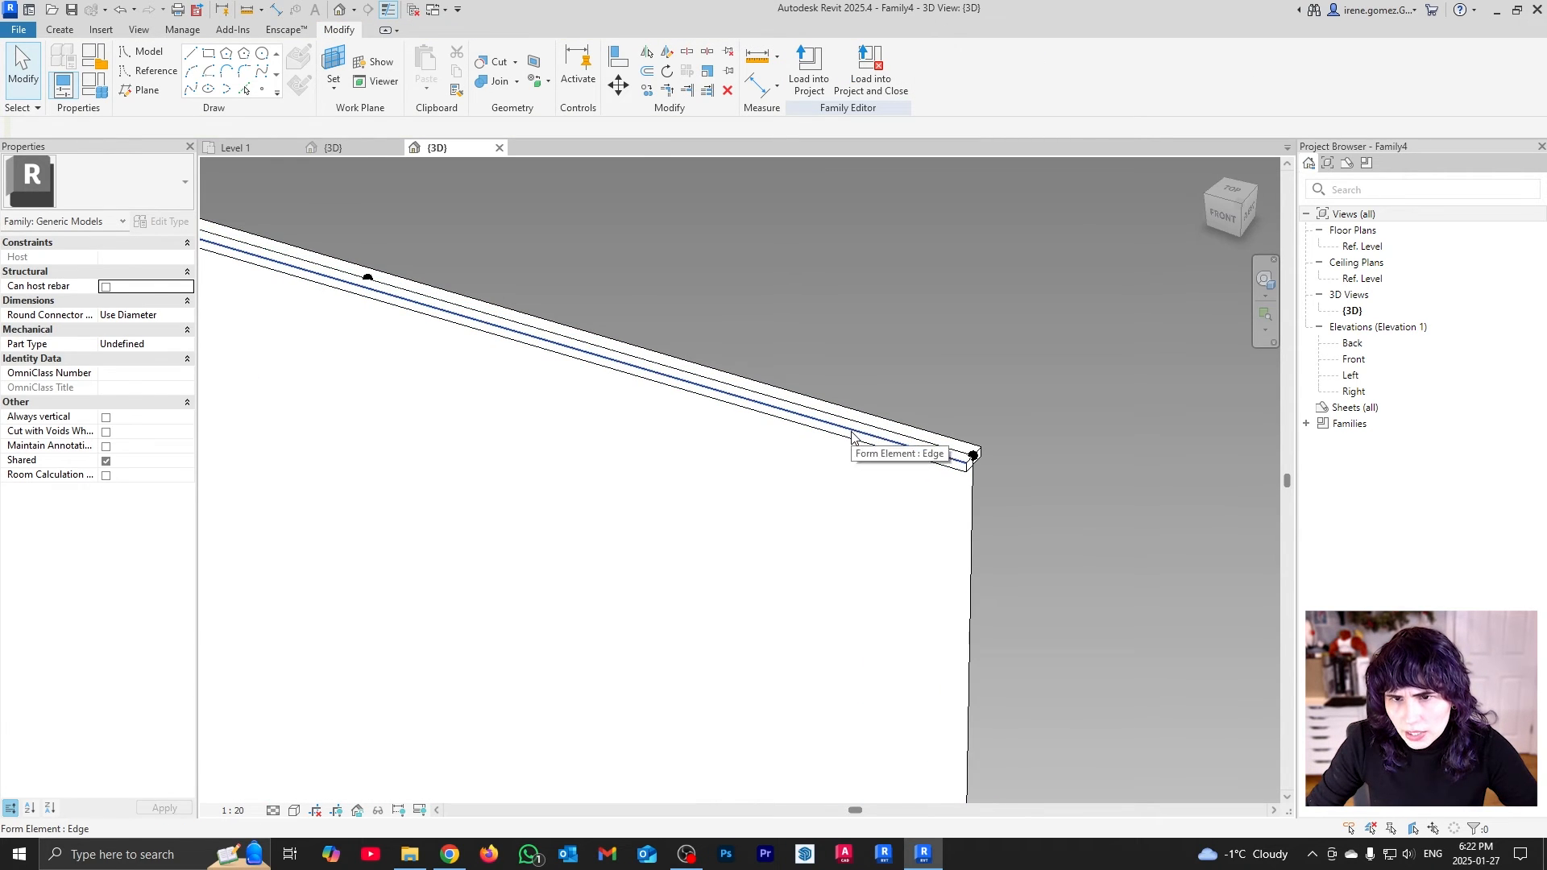
scroll(853, 436, up, 2)
click(1030, 457)
key(Escape)
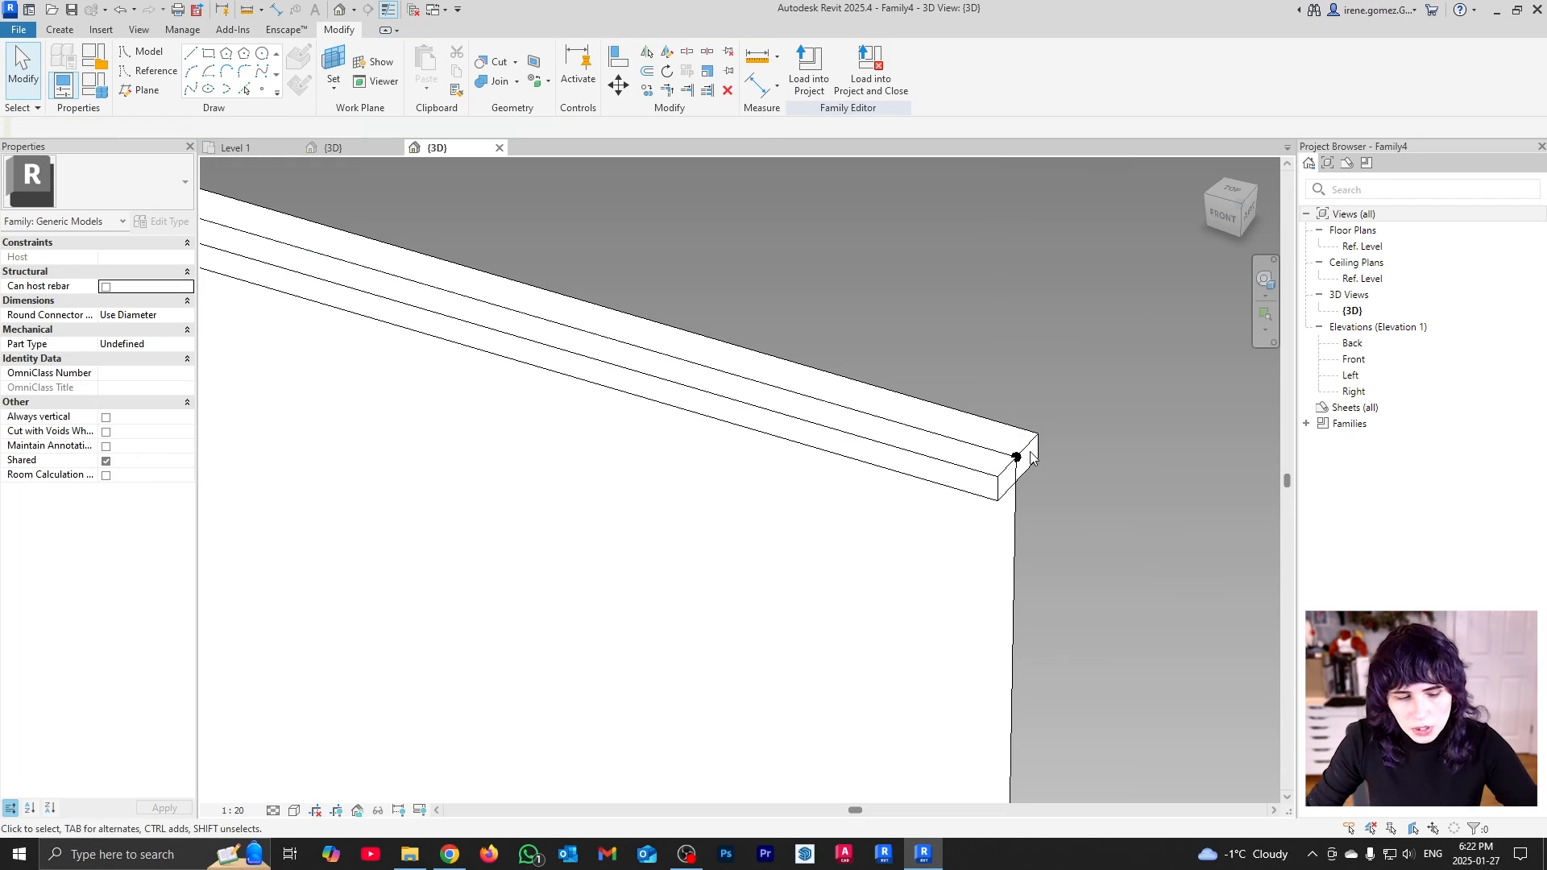
key(Tab)
click(1032, 441)
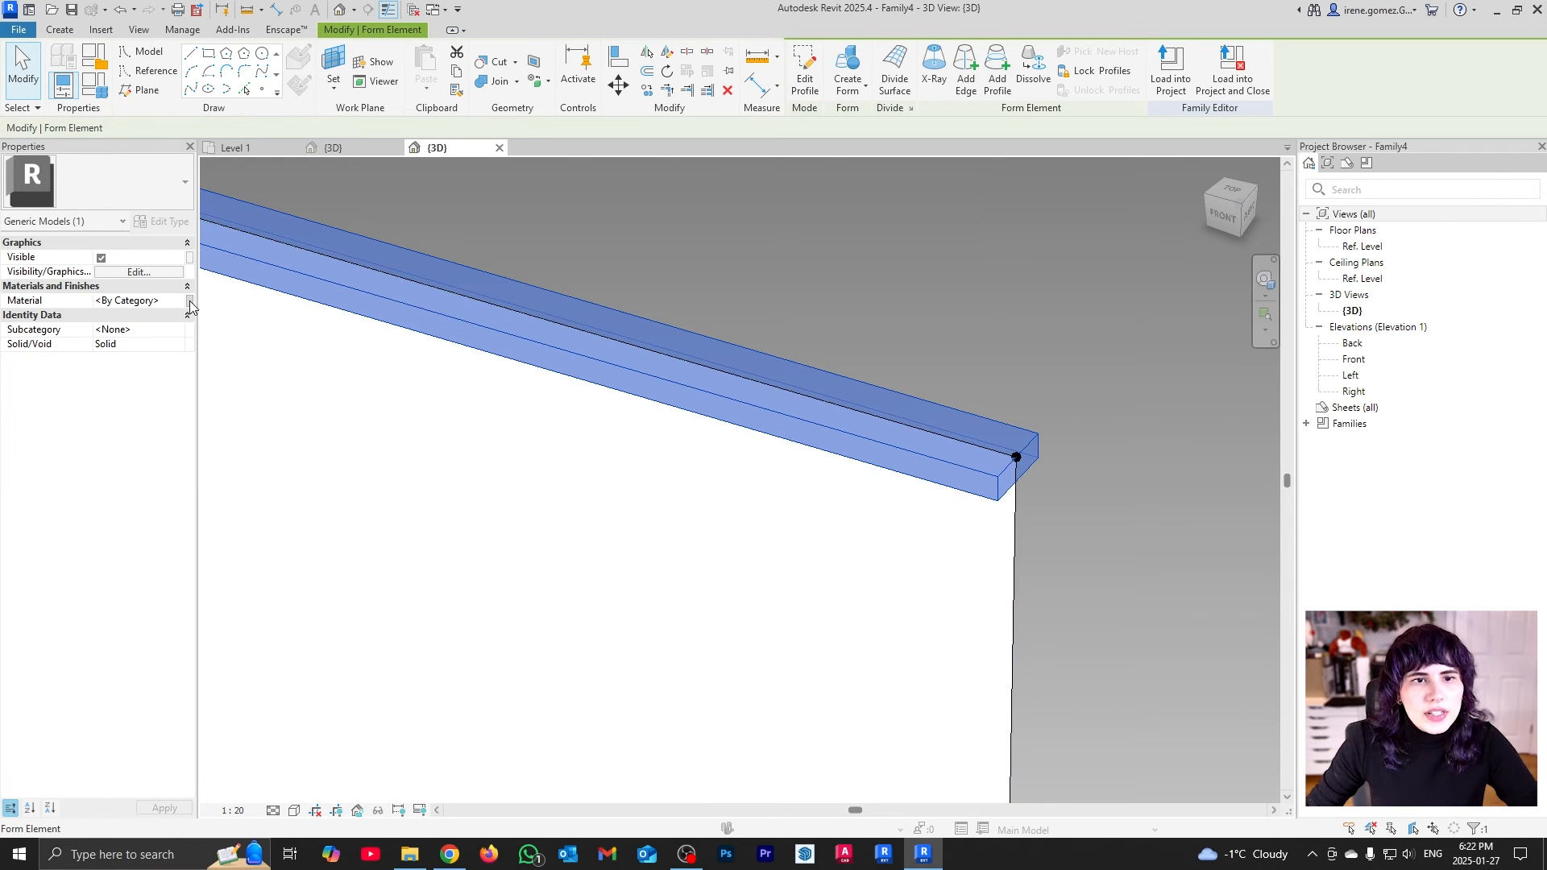
click(190, 300)
click(655, 525)
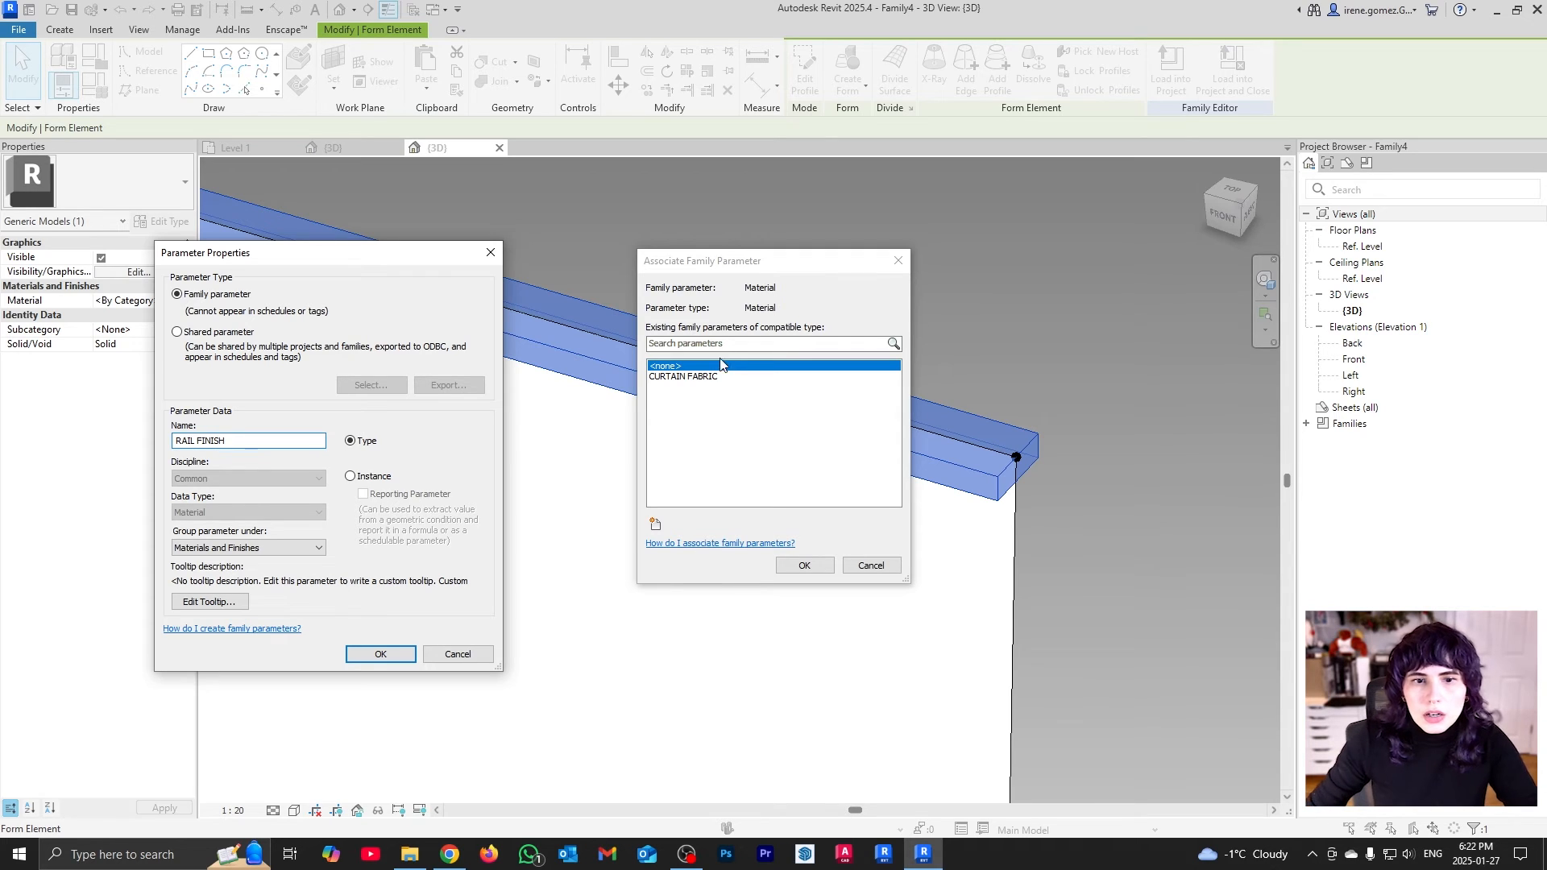
click(381, 653)
click(804, 565)
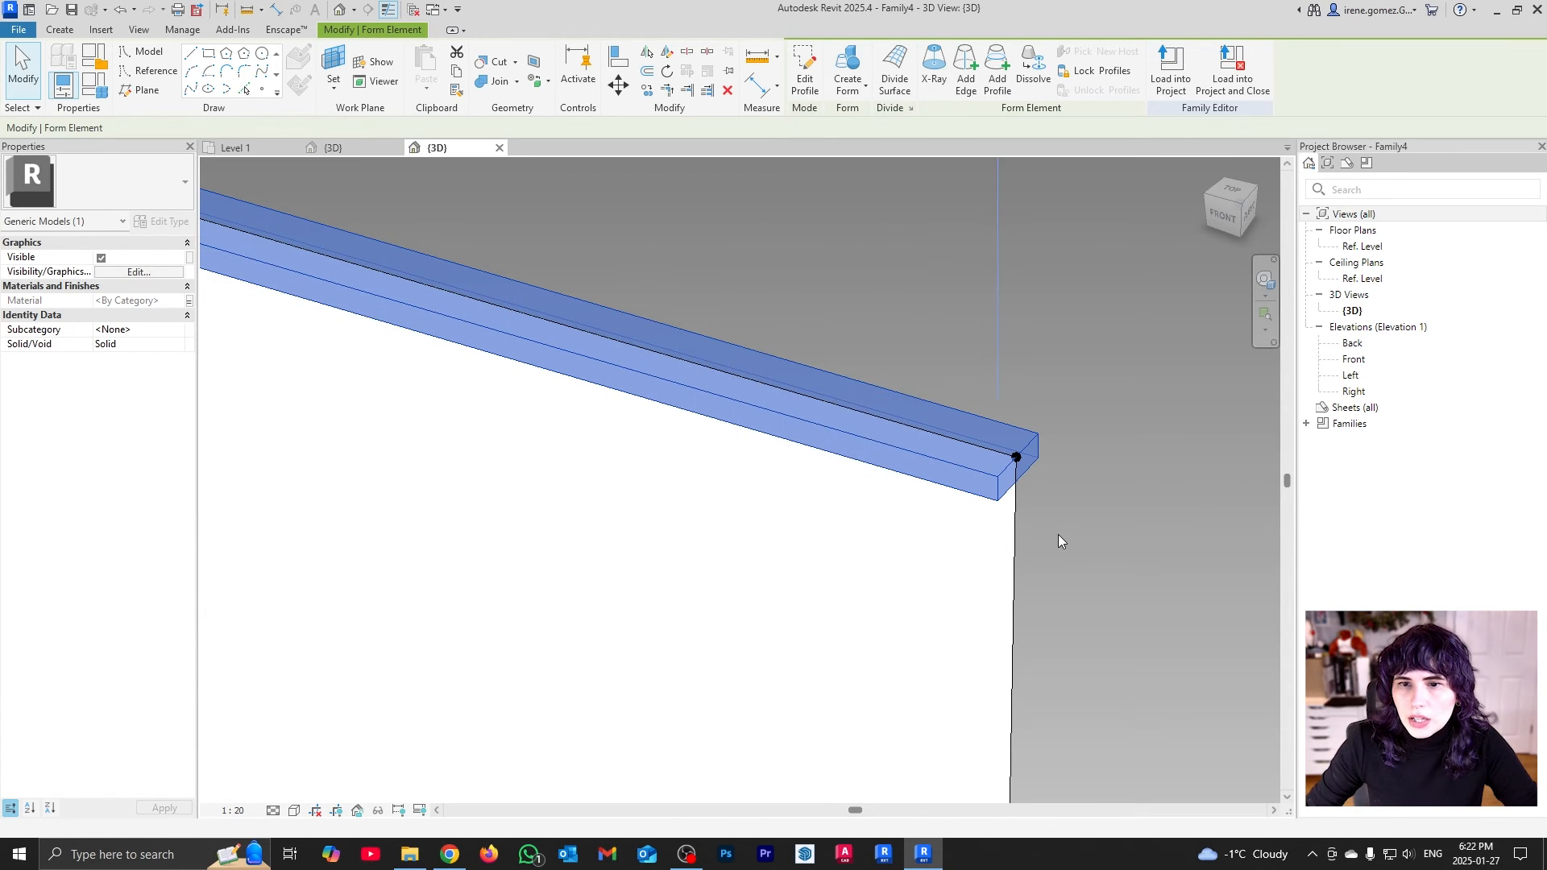
click(890, 529)
scroll(889, 527, down, 8)
middle_drag(794, 637, 760, 566)
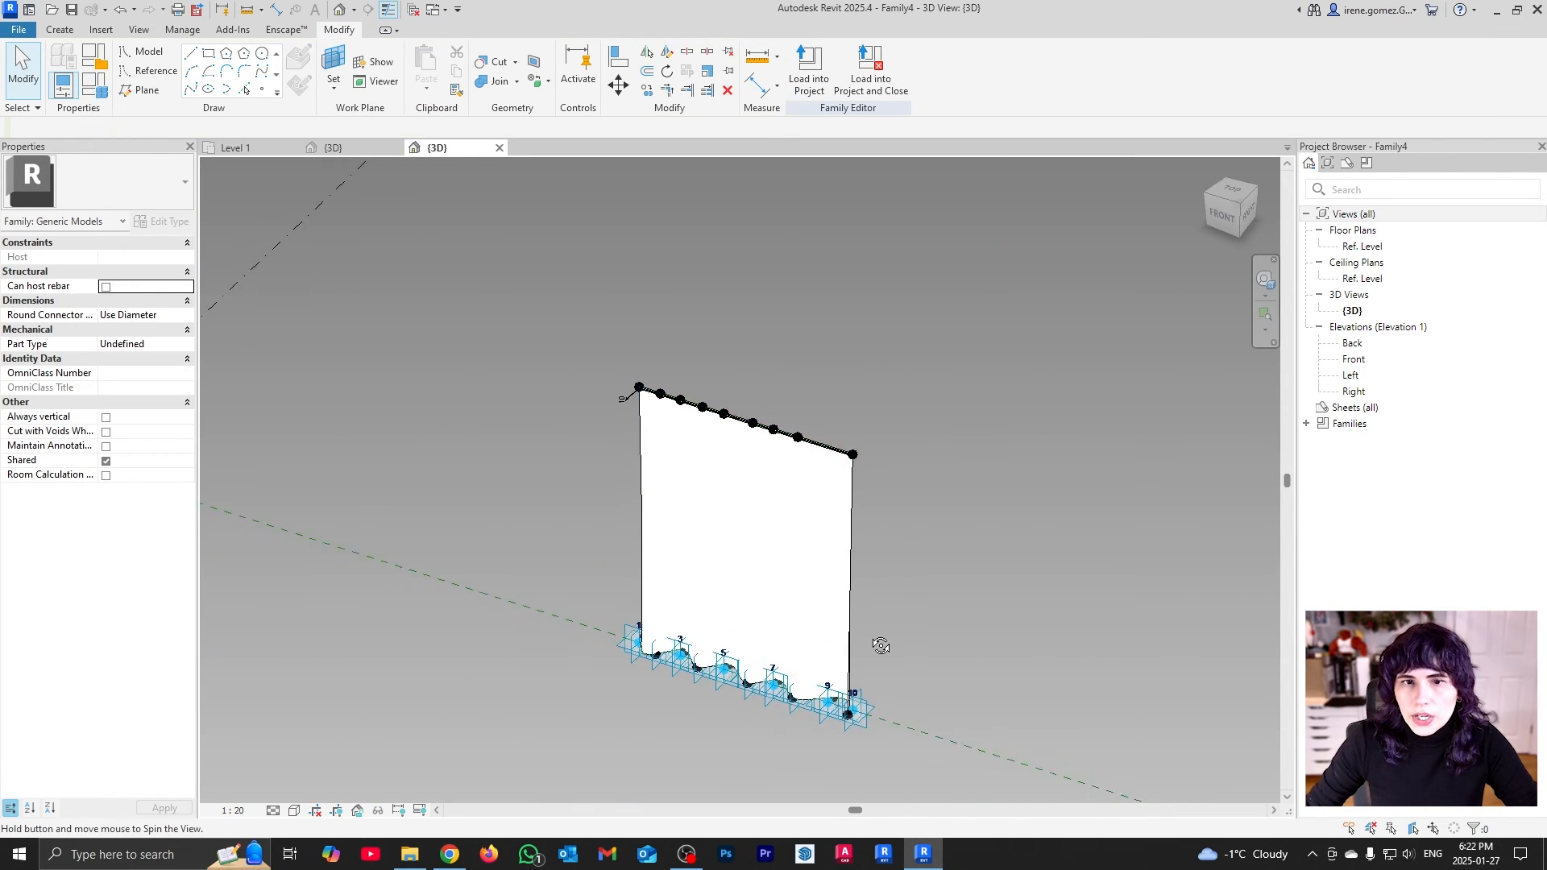
shift+middle_drag(881, 645, 899, 642)
scroll(900, 647, up, 3)
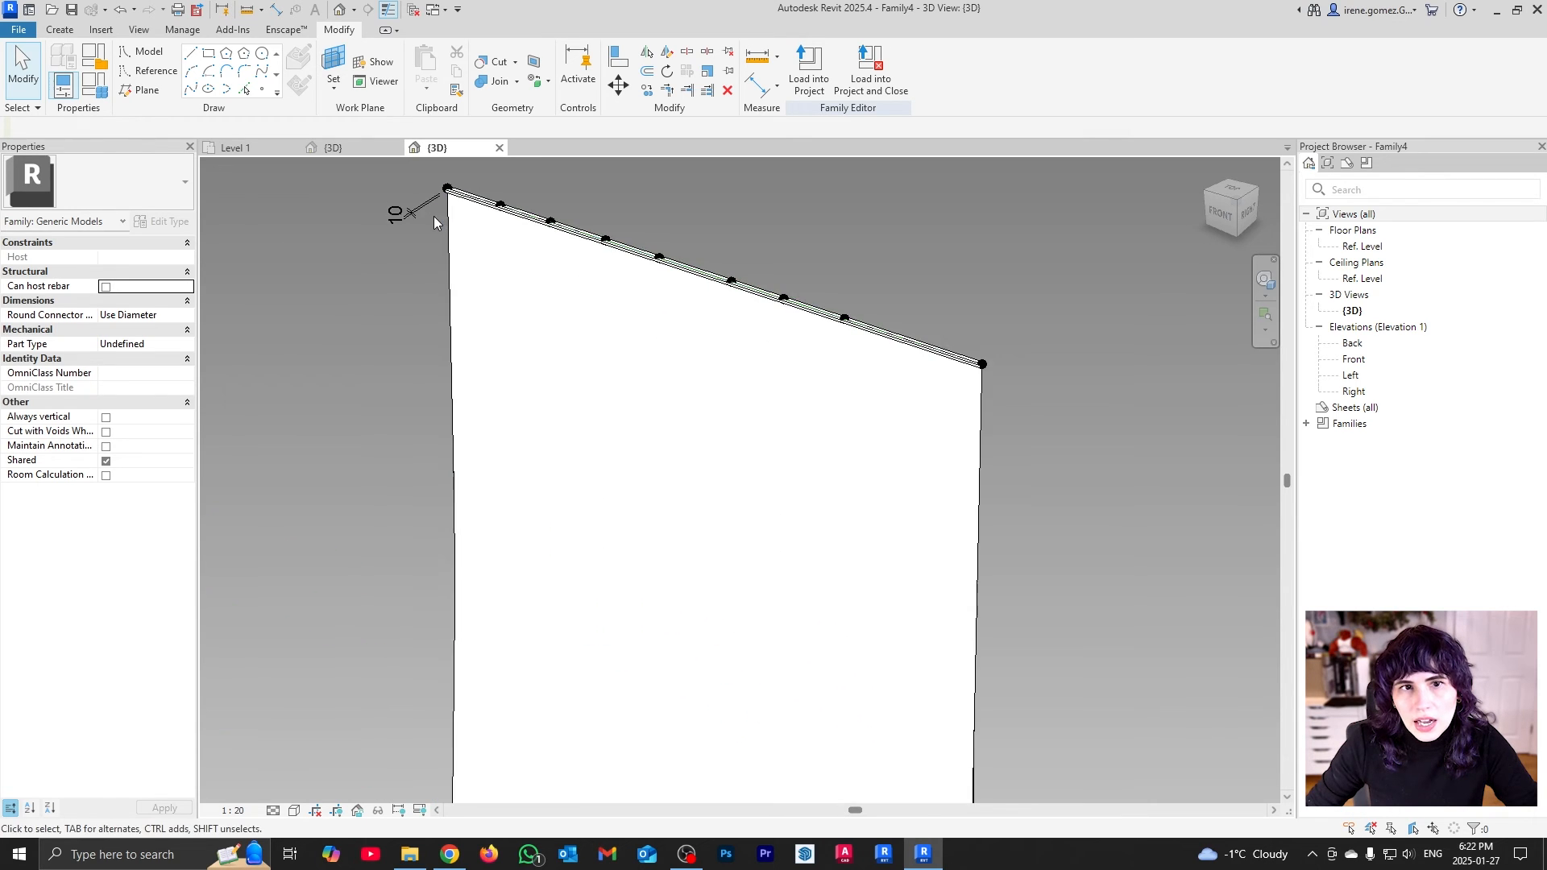
scroll(587, 322, down, 2)
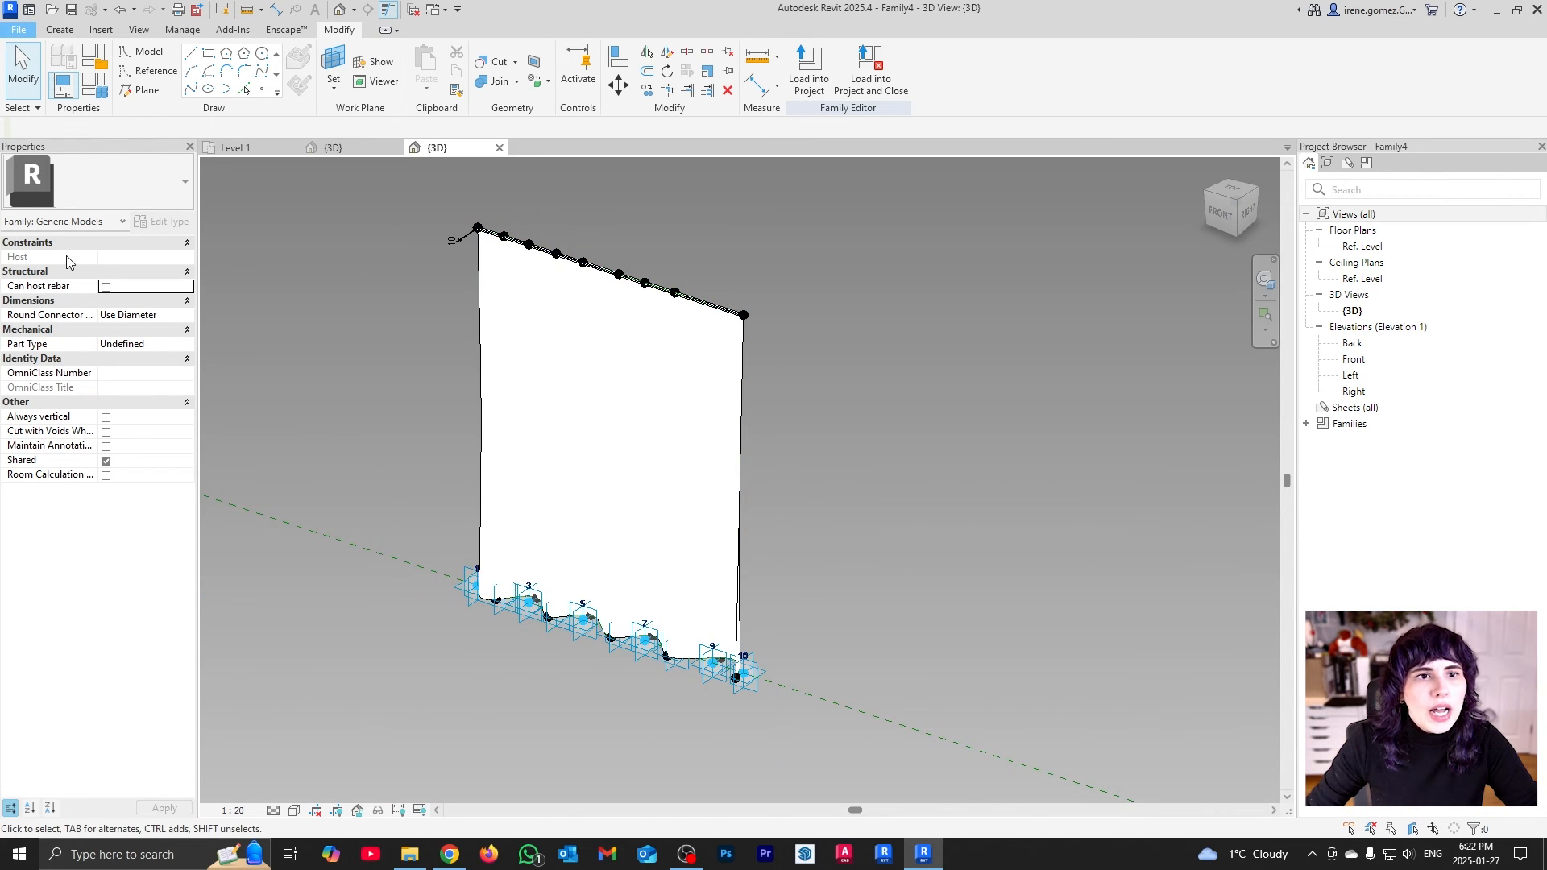
Save the family on the Desktop as ADAPTIVE CURTAIN, dismissing the save reminder
mouse_move(75, 219)
click(202, 211)
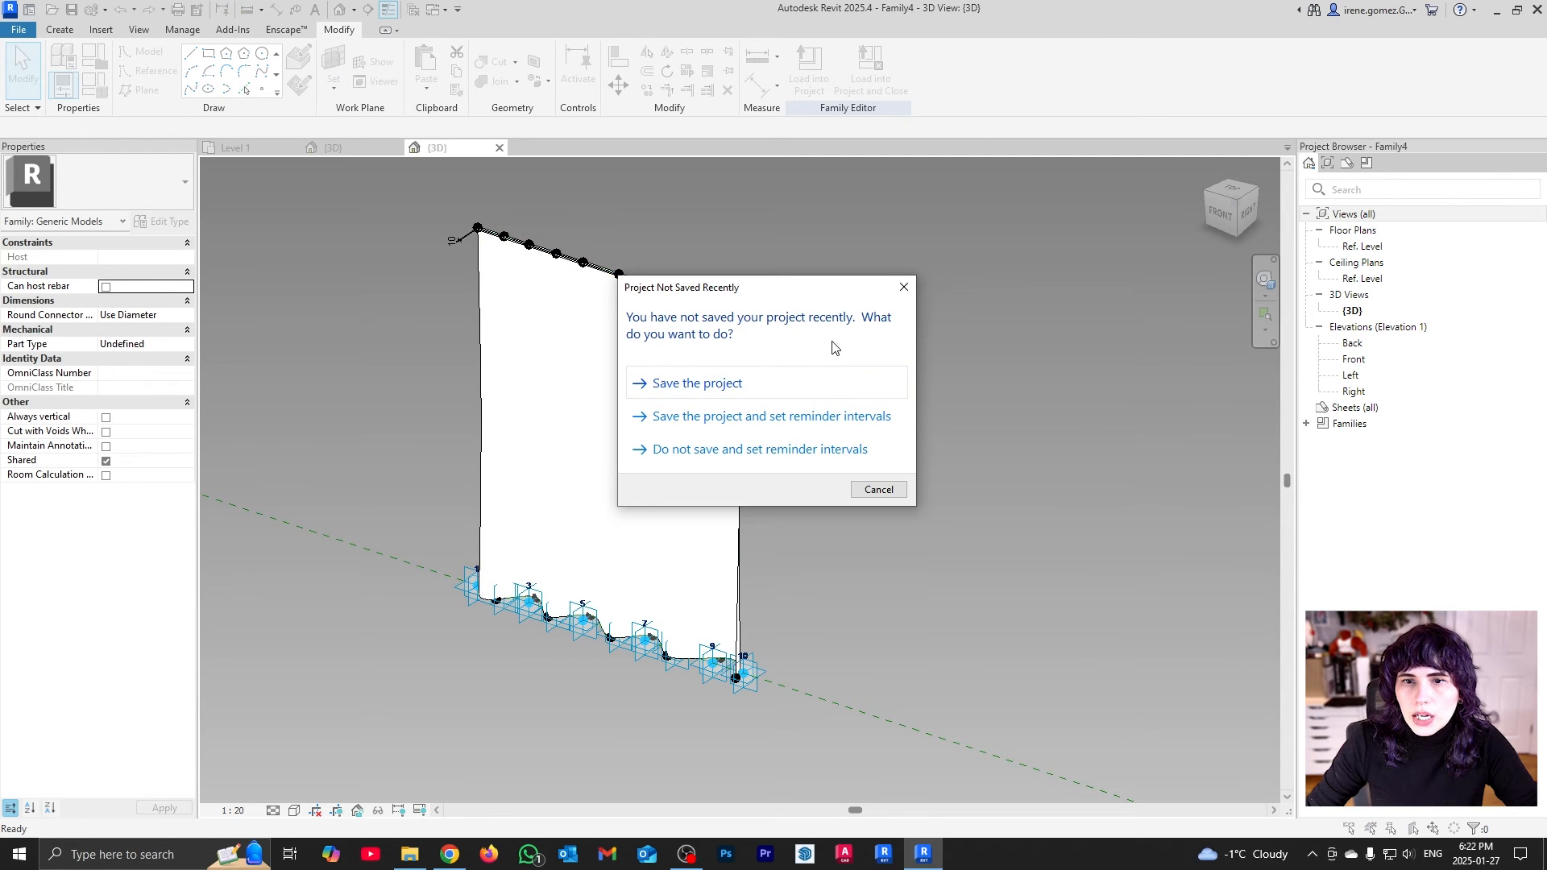
click(904, 288)
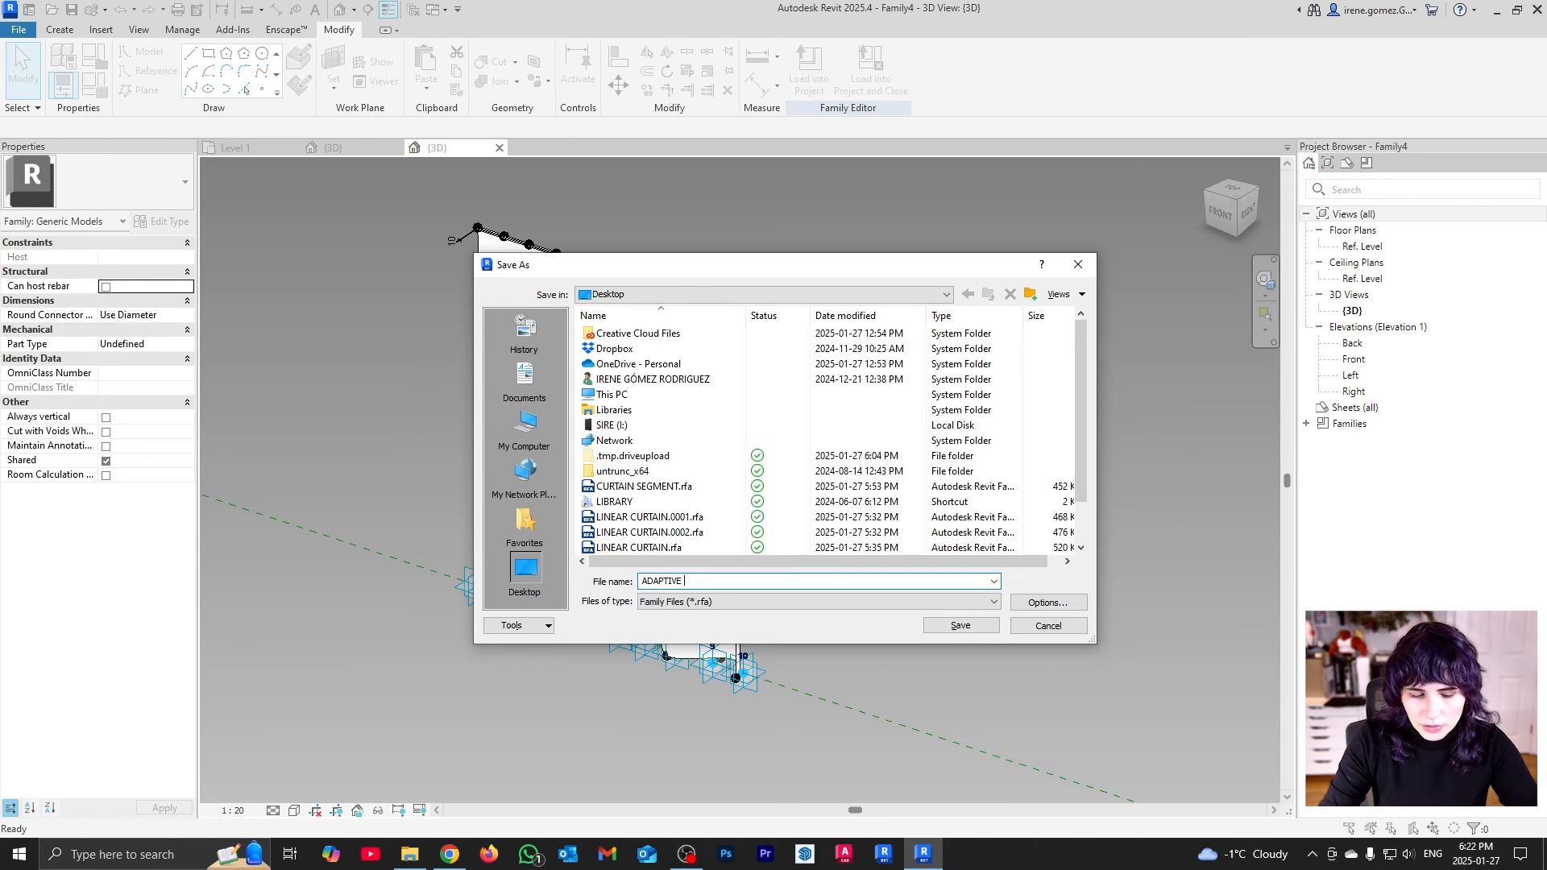
text(ADAPTIVE CU)
text(RTAIN)
key(Return)
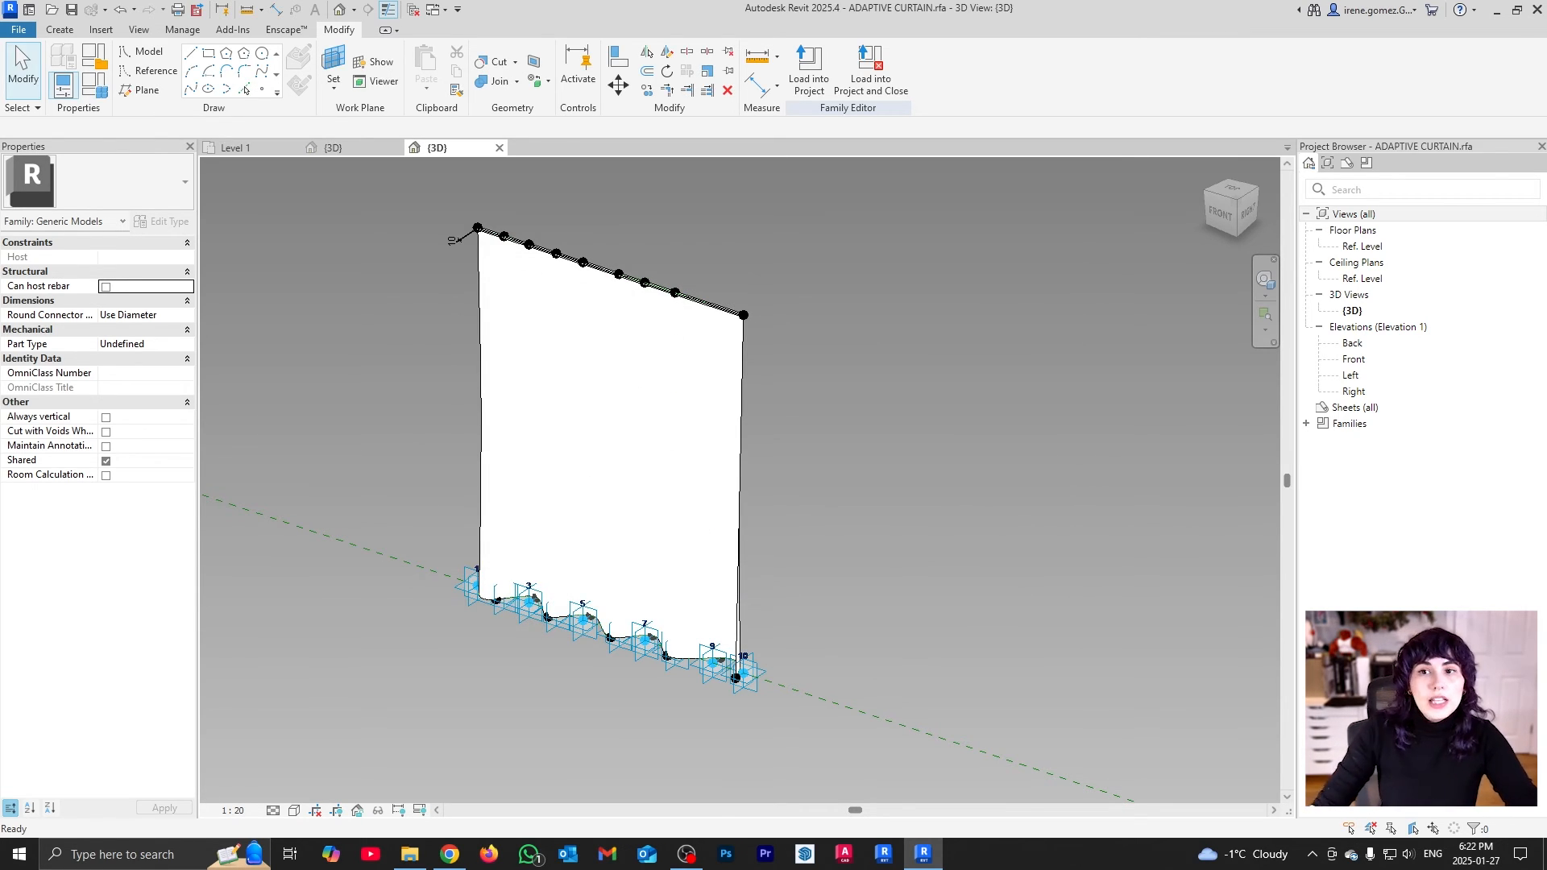
Load the curtain family into Project1 and set its placement to the Level 1 work plane
click(808, 90)
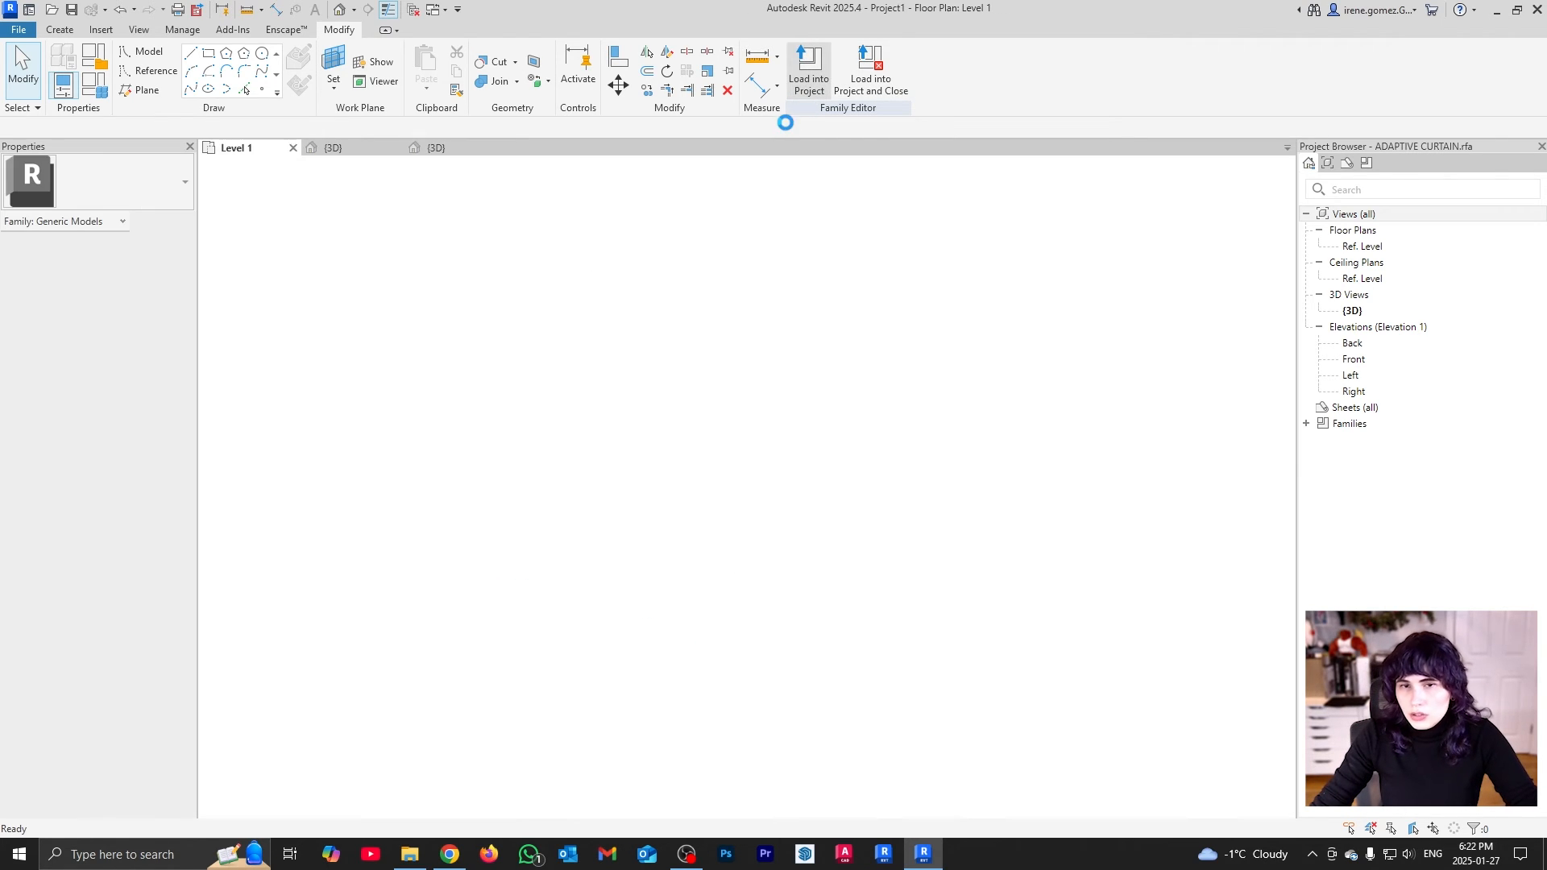
scroll(518, 242, down, 5)
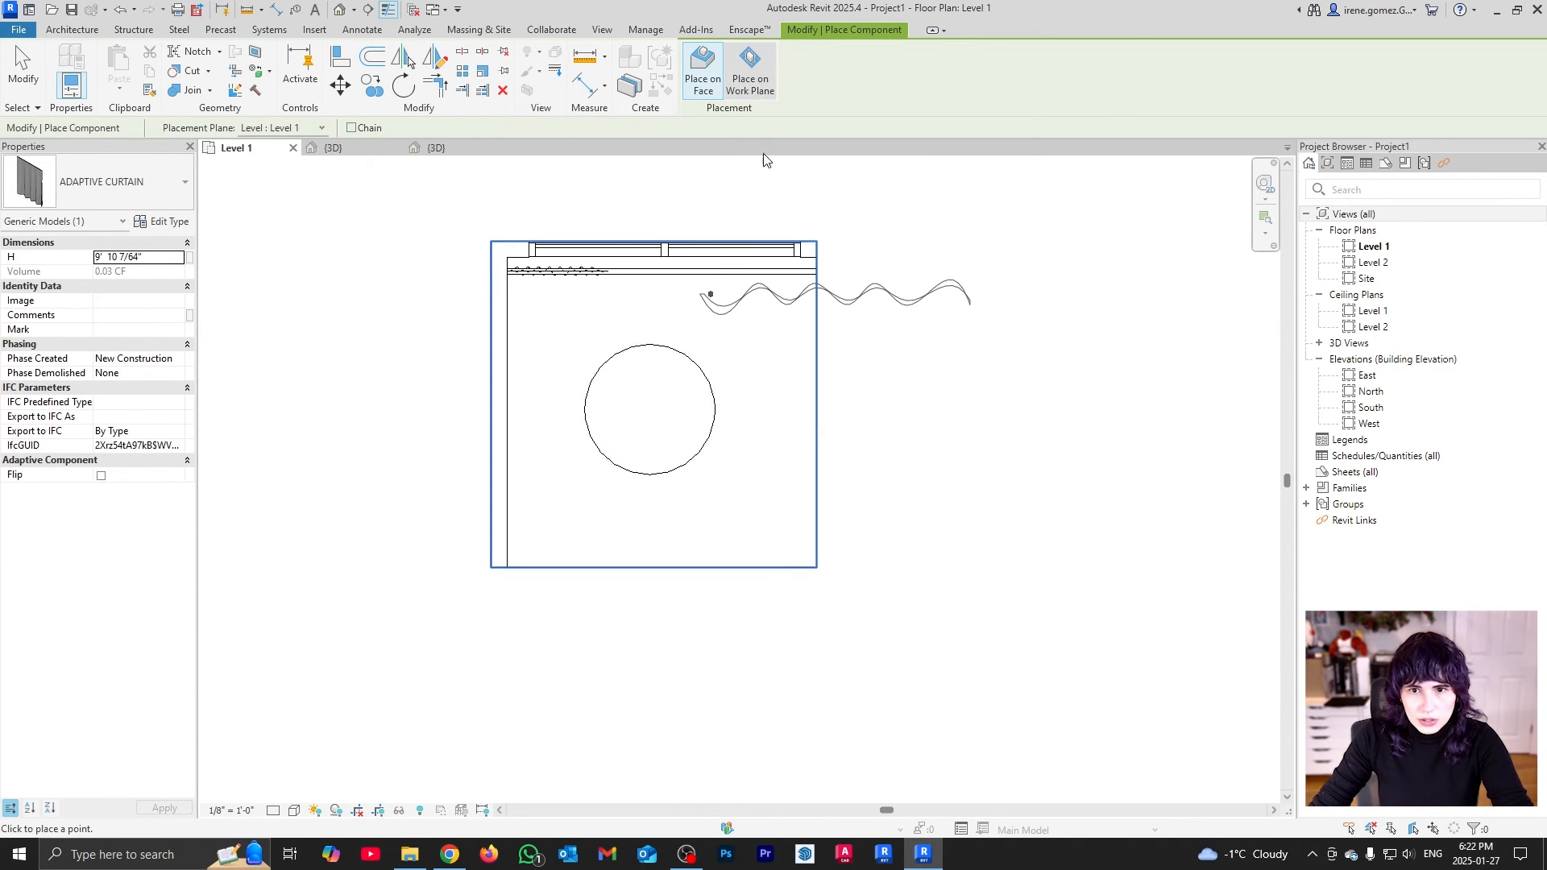
scroll(732, 428, up, 3)
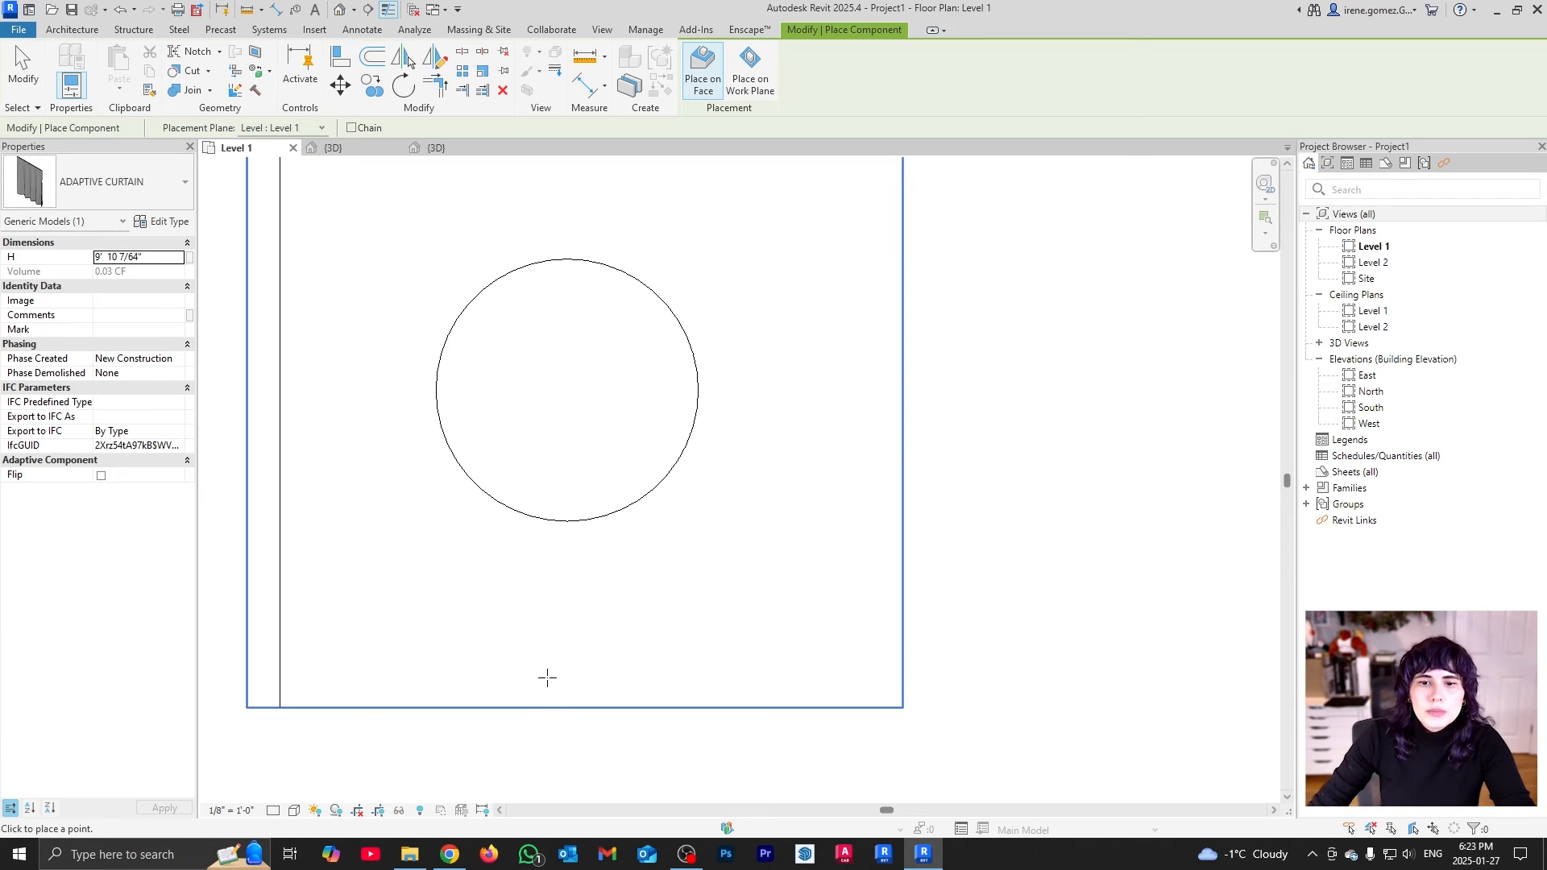
scroll(545, 677, down, 2)
click(763, 79)
Place the curtain's ten adaptive points in order just outside the circular platform, curving from its lower edge around the right side to its upper edge
scroll(519, 654, up, 4)
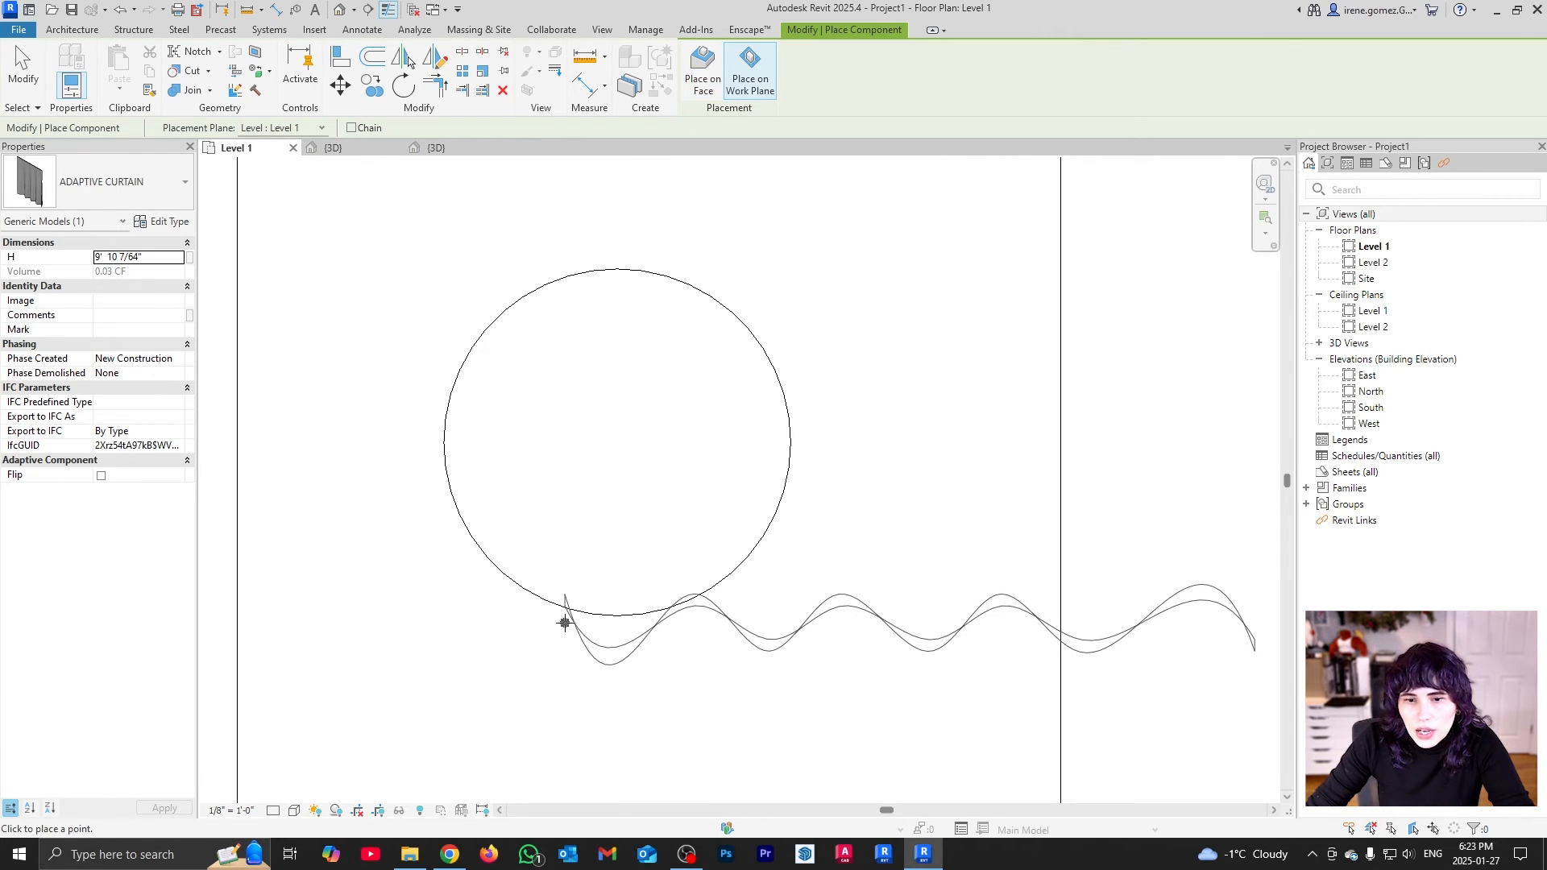
click(564, 623)
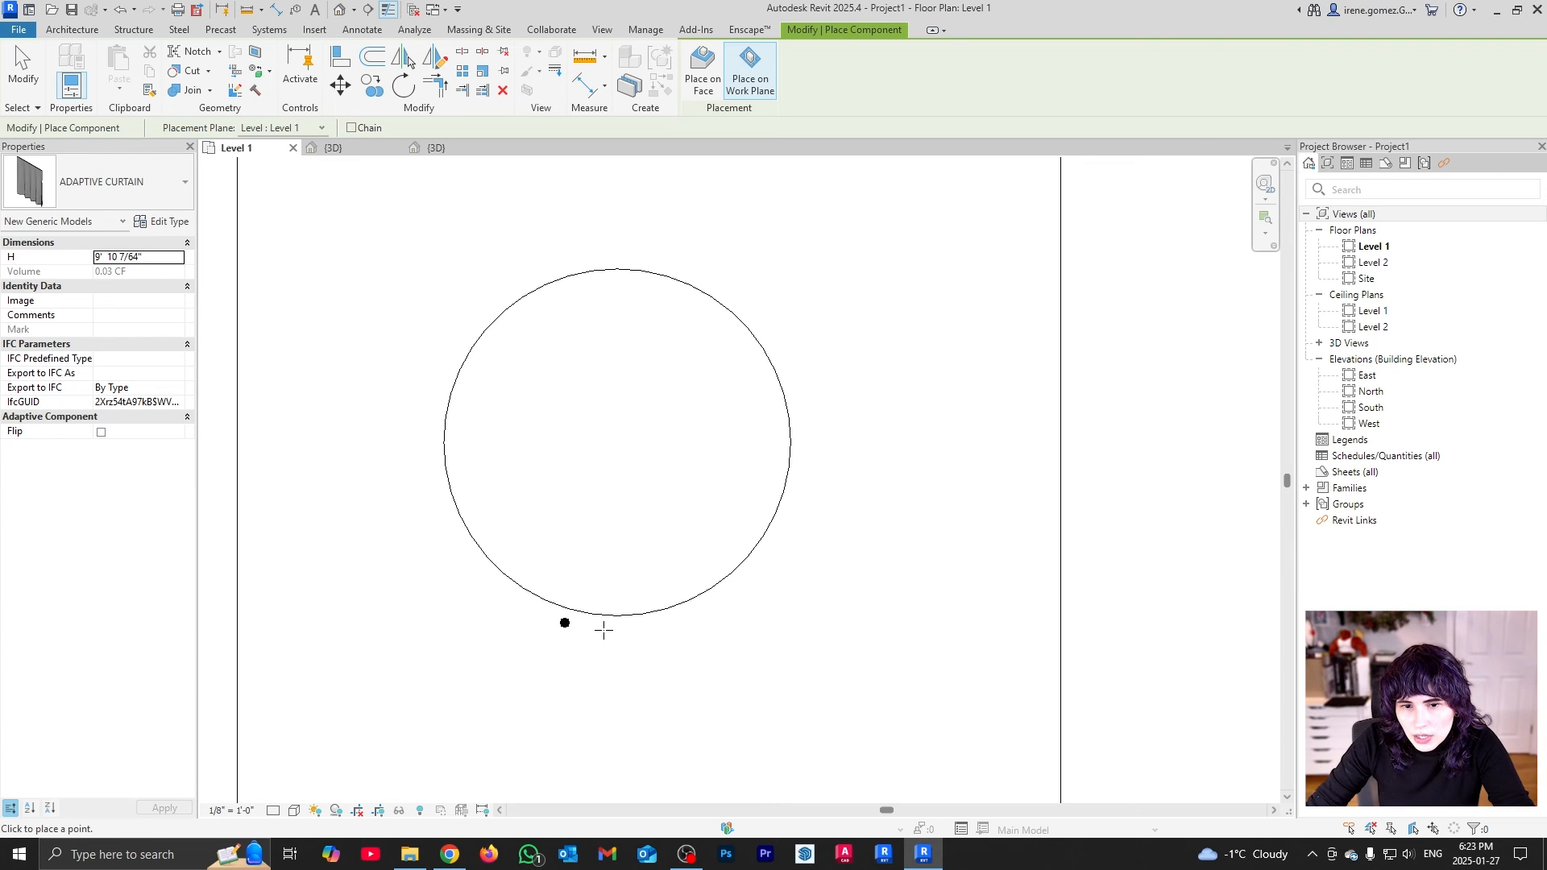
click(604, 630)
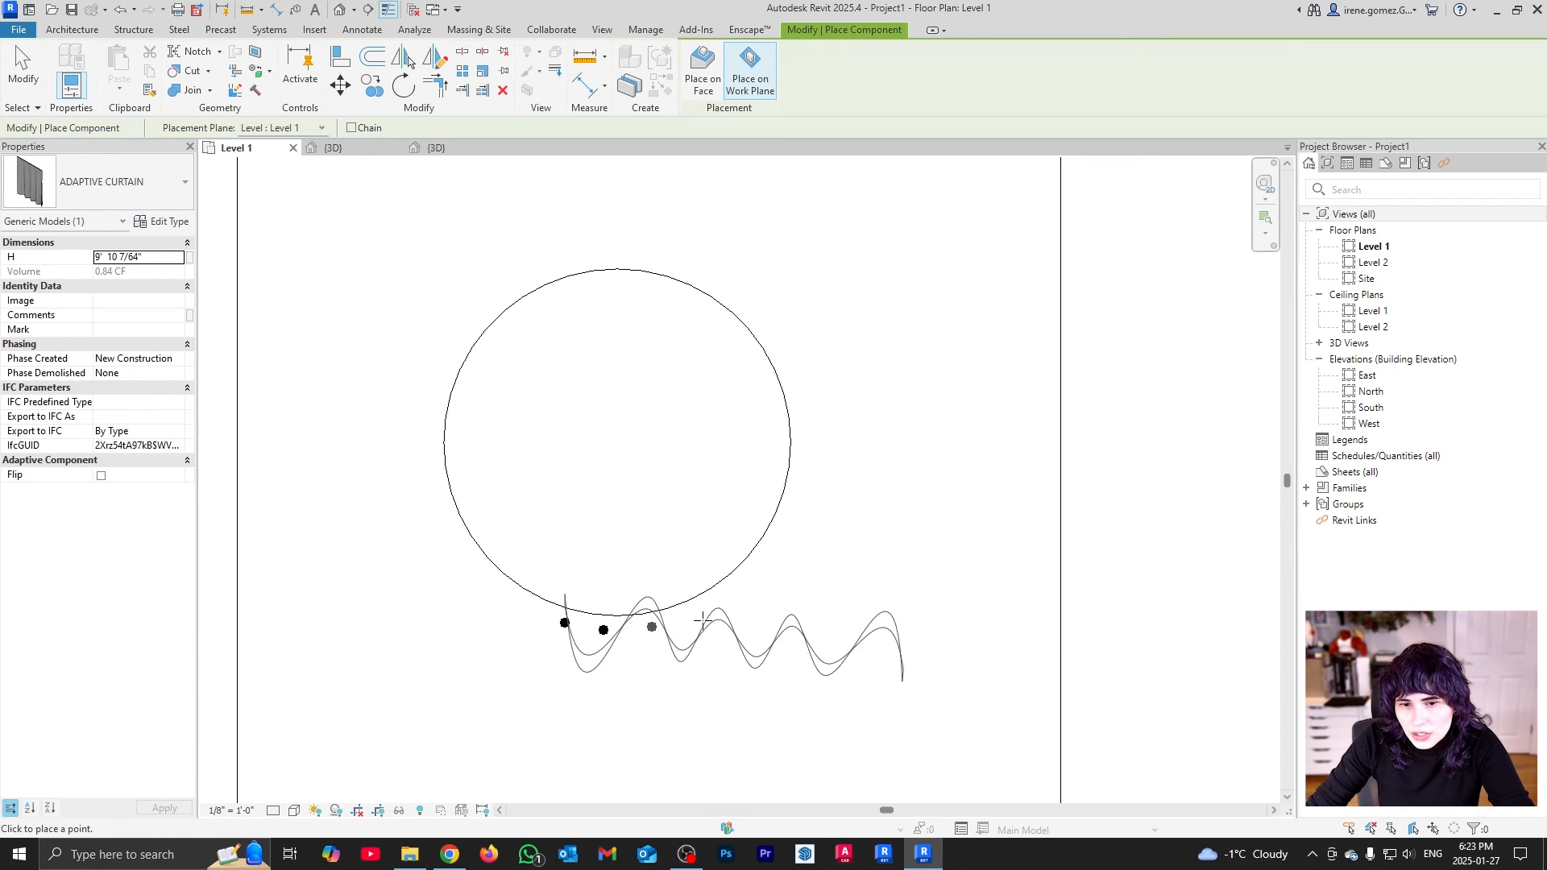
click(712, 612)
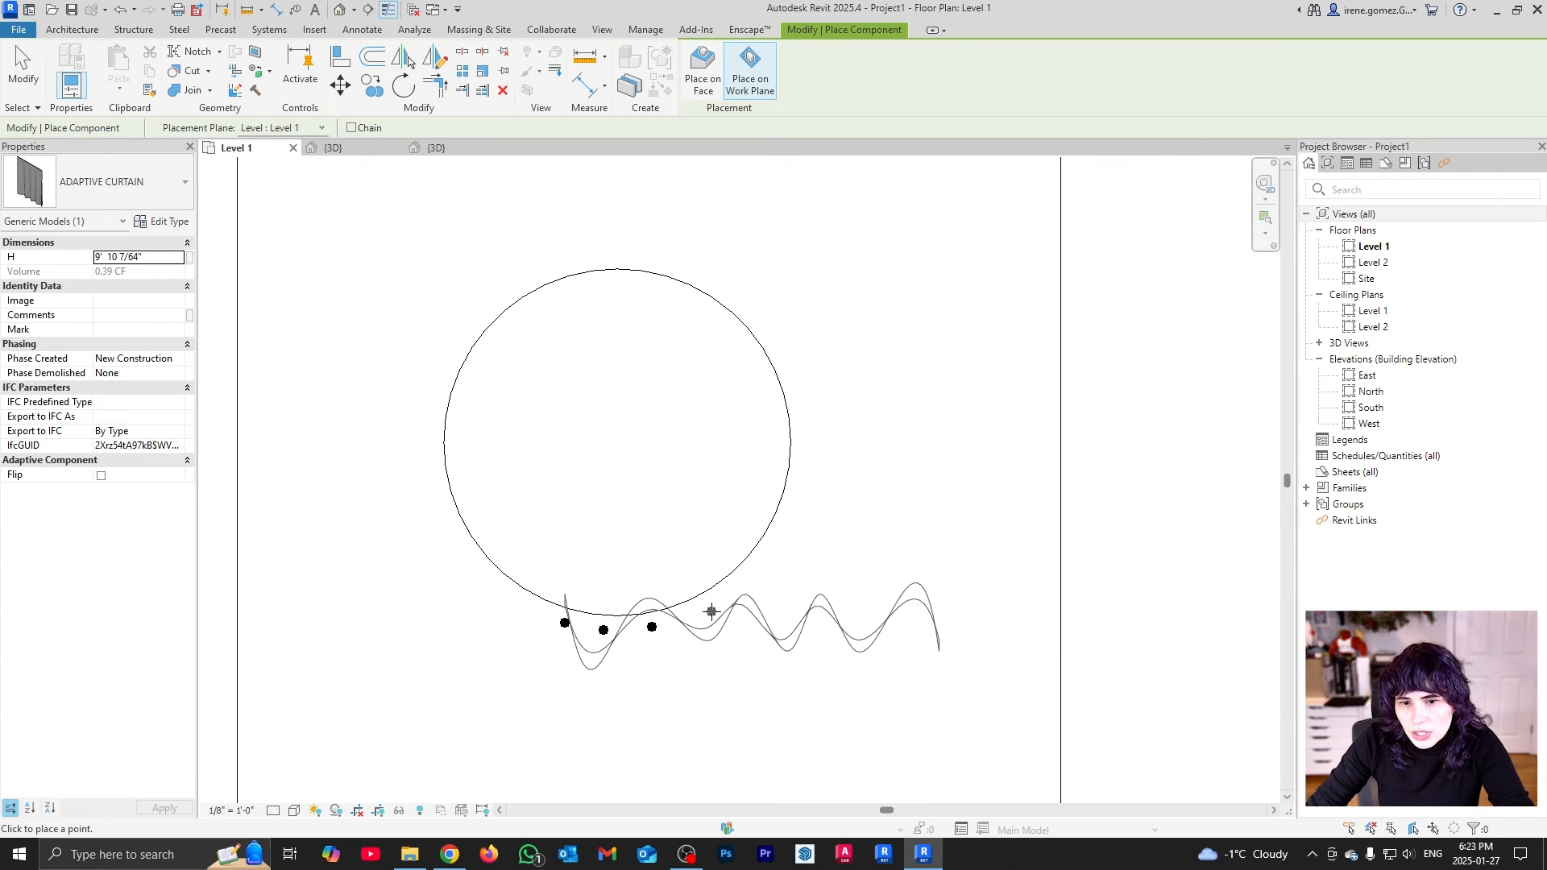
click(761, 571)
click(798, 506)
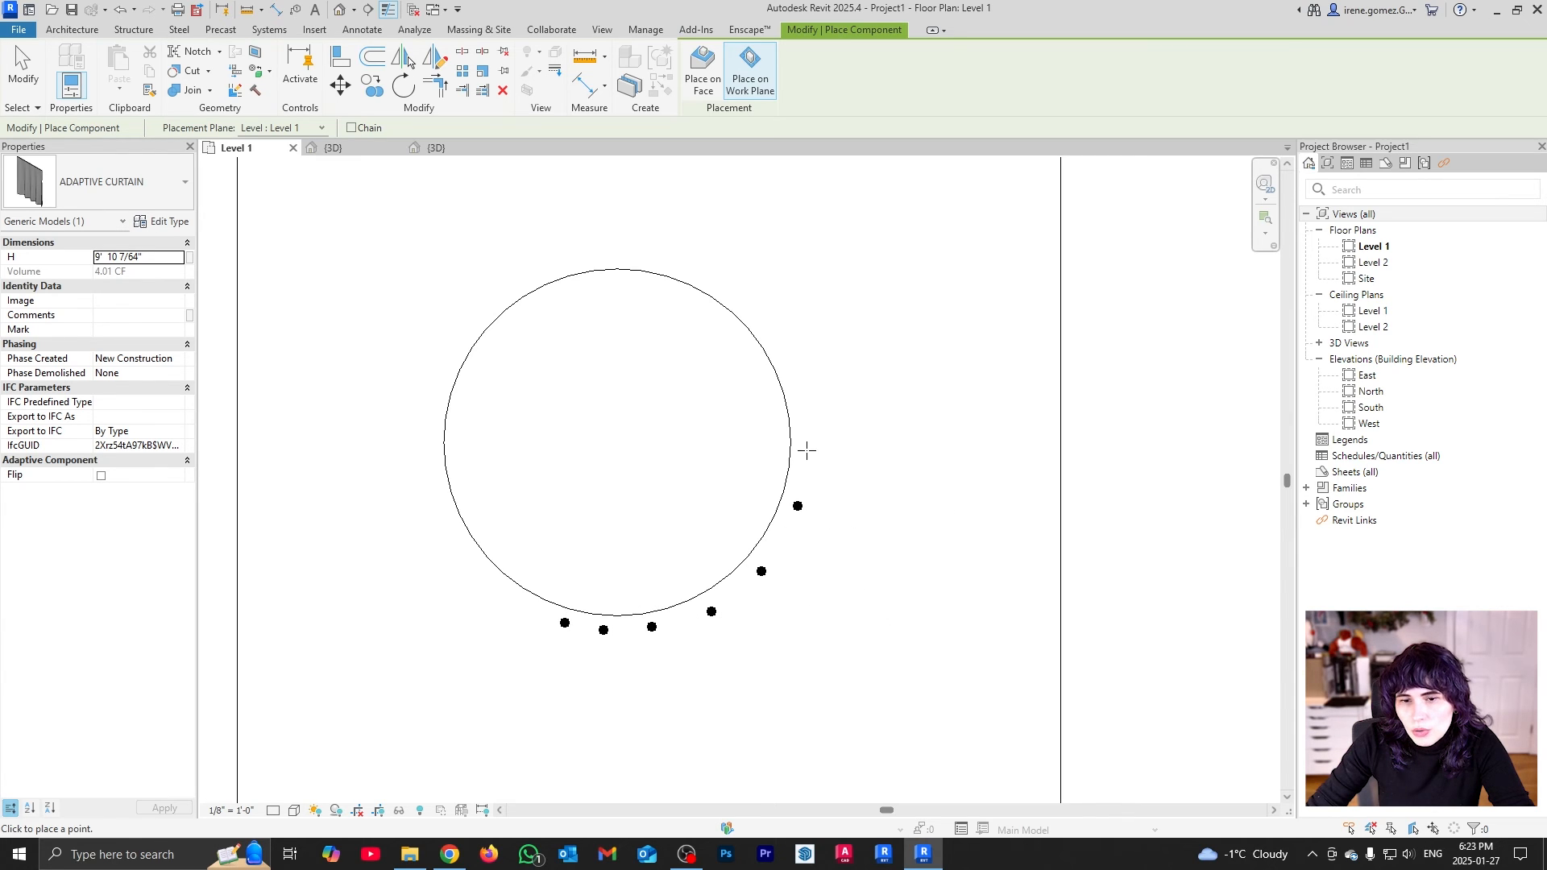
click(805, 440)
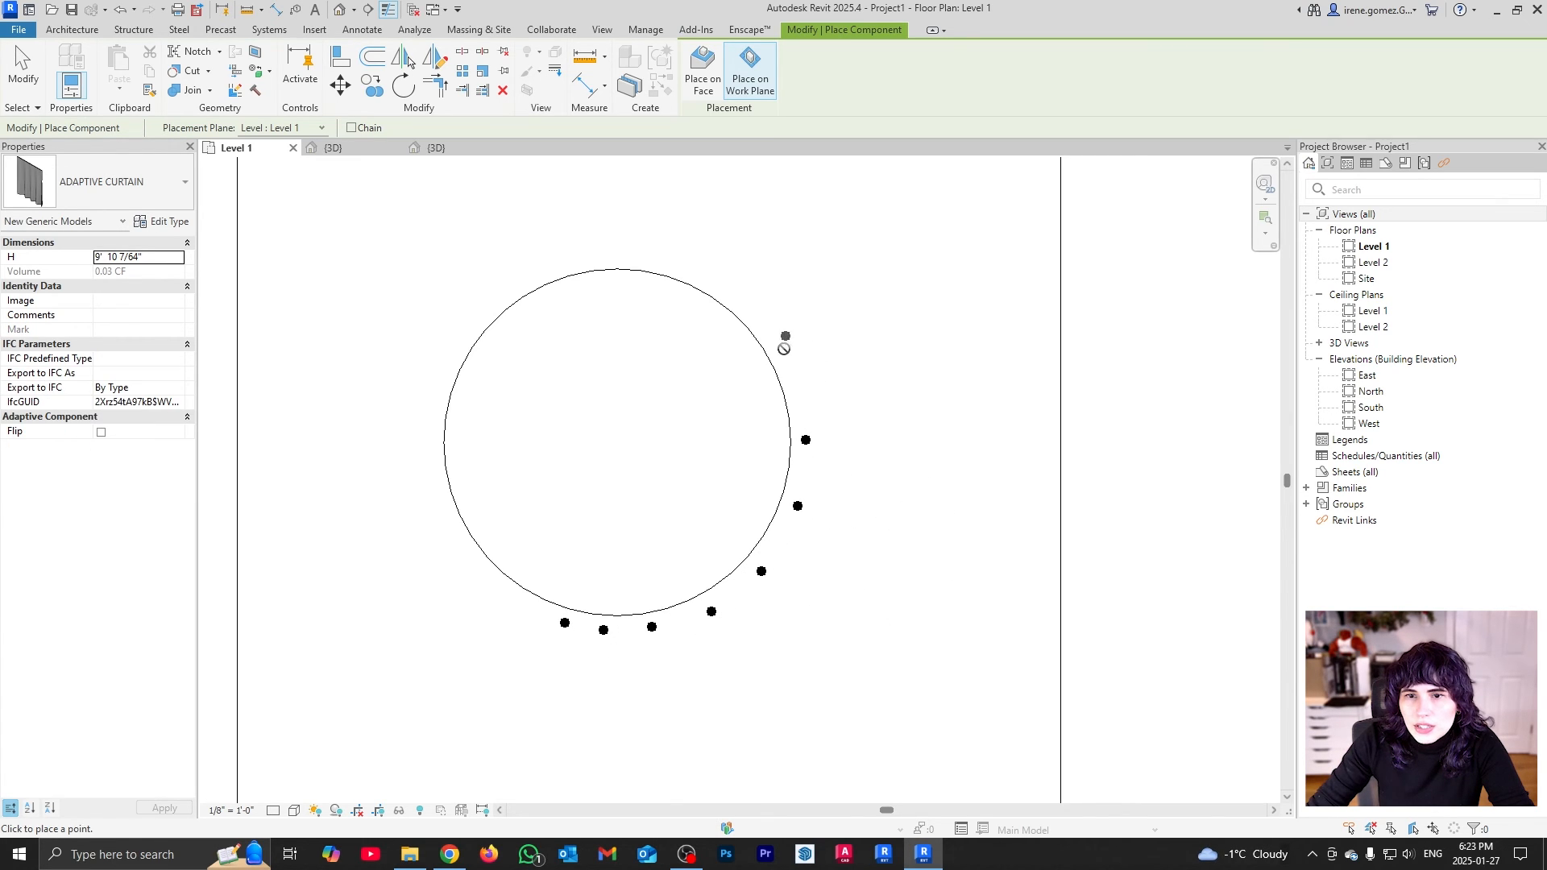
click(784, 357)
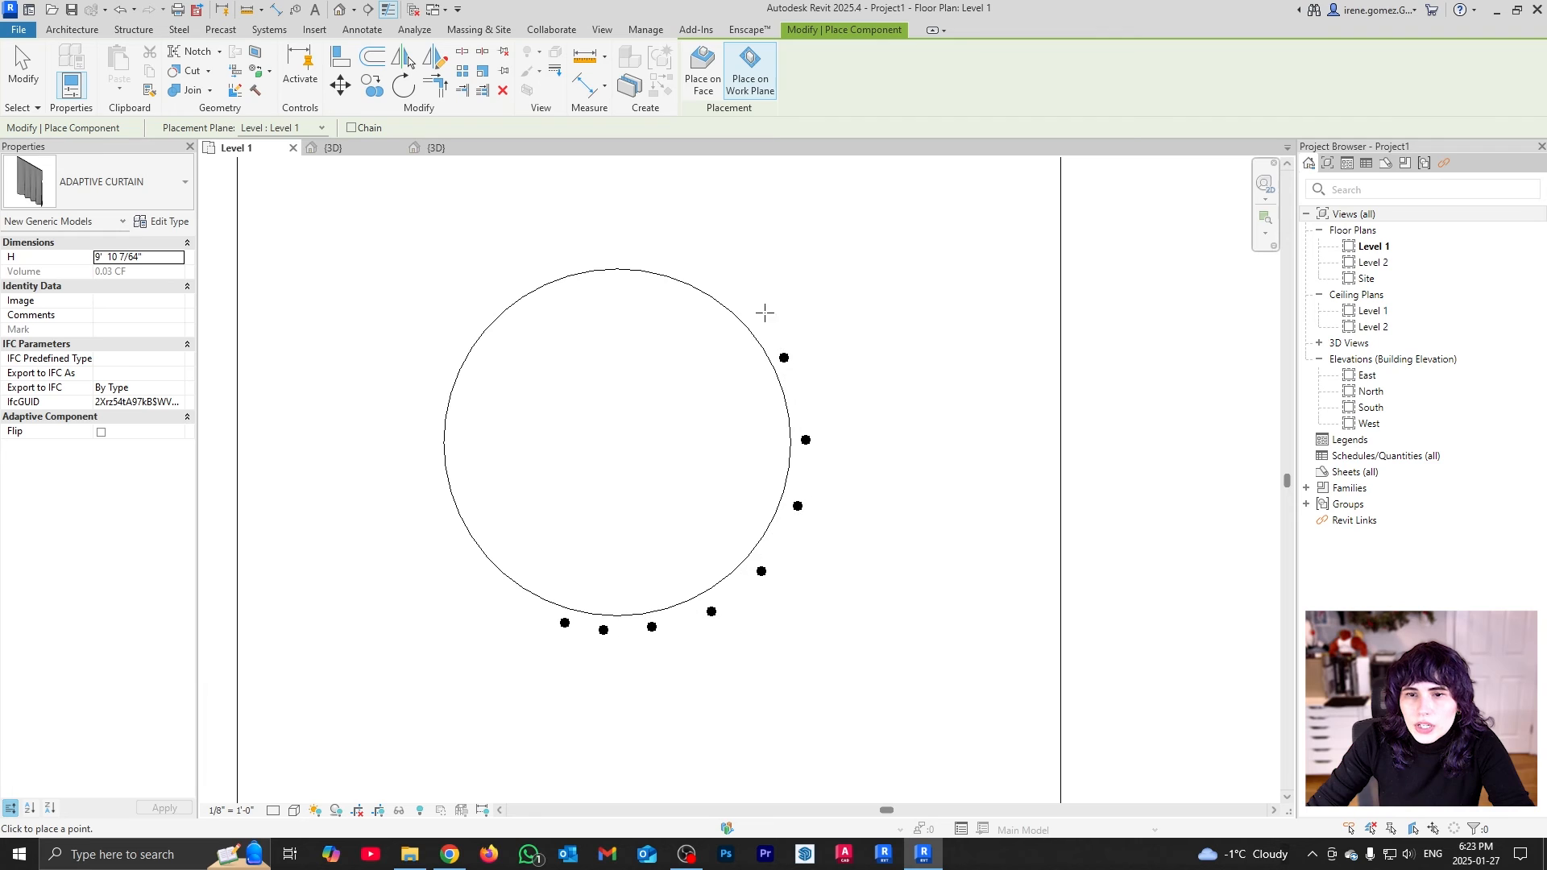
click(709, 277)
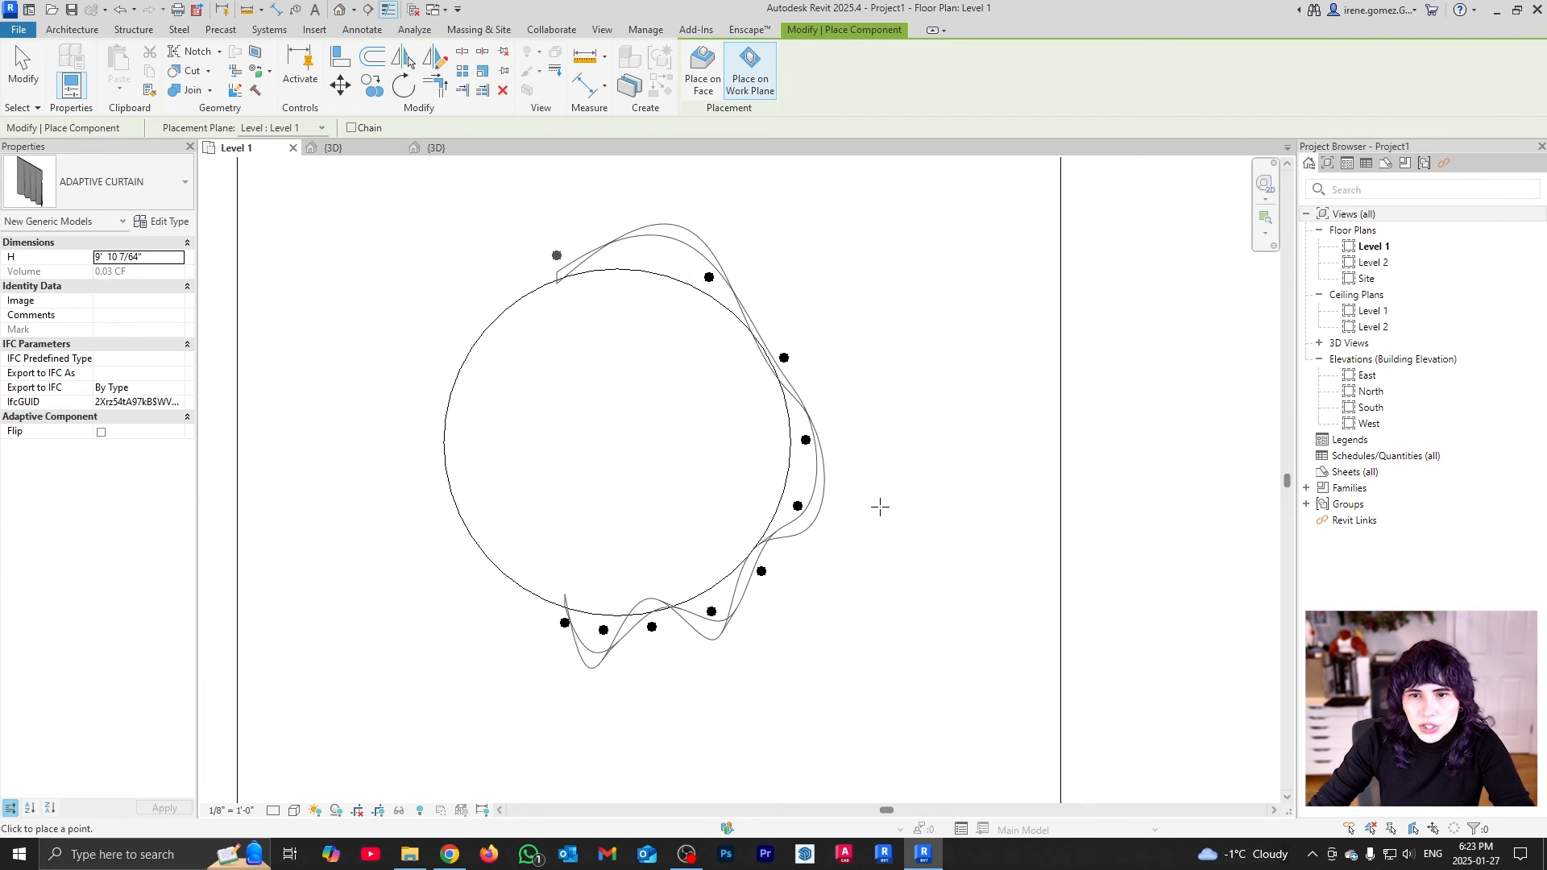
key(Escape)
Show the placed curtain in the project's 3D view with the Shaded visual style
click(349, 151)
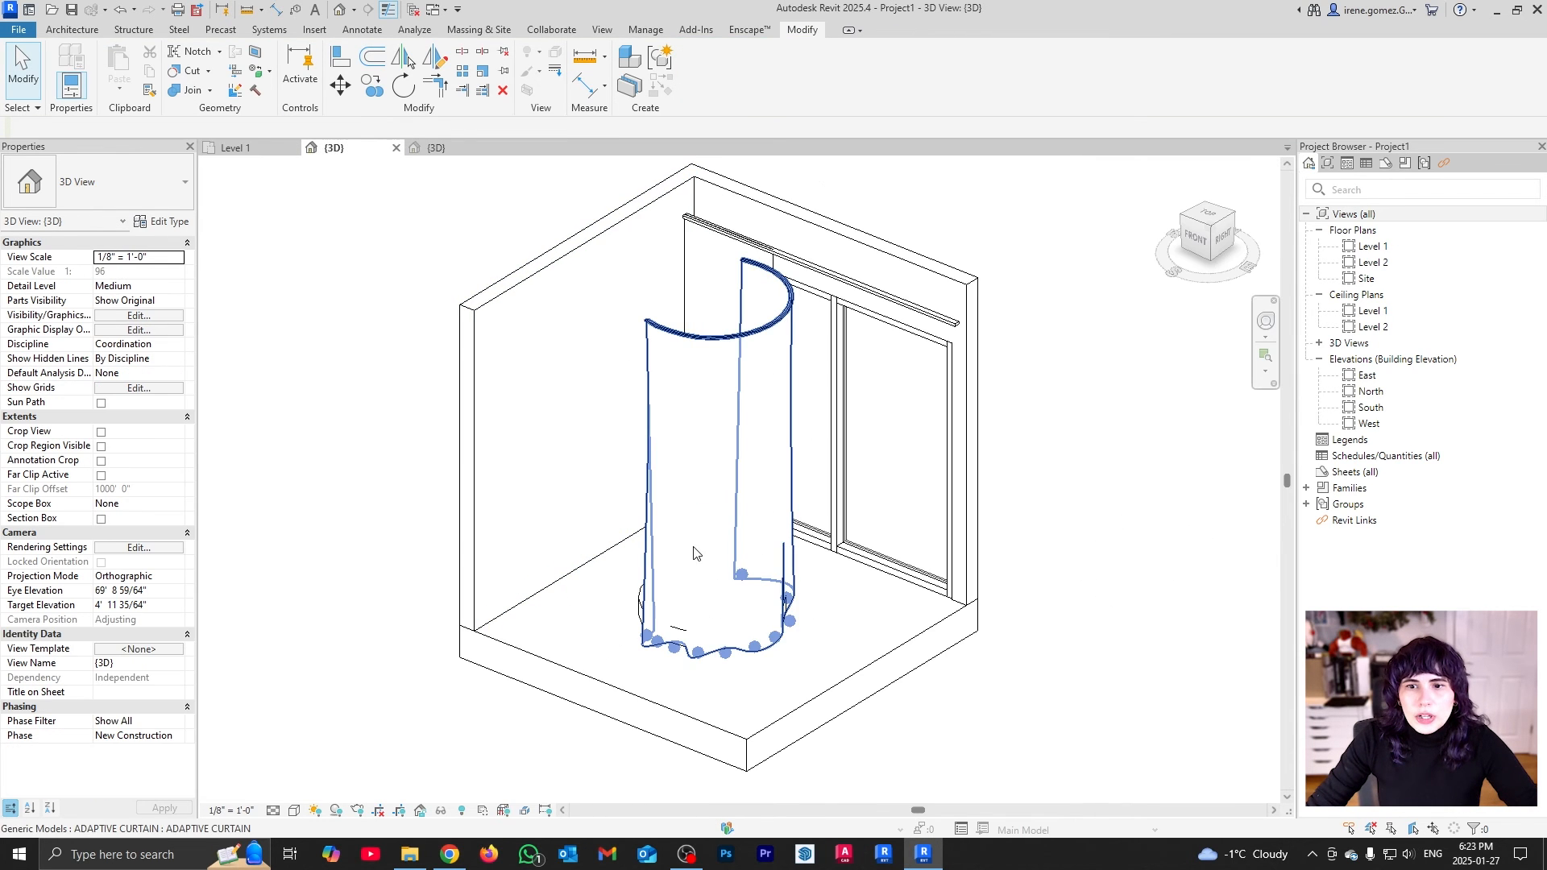
scroll(694, 551, down, 1)
shift+middle_drag(701, 681, 791, 691)
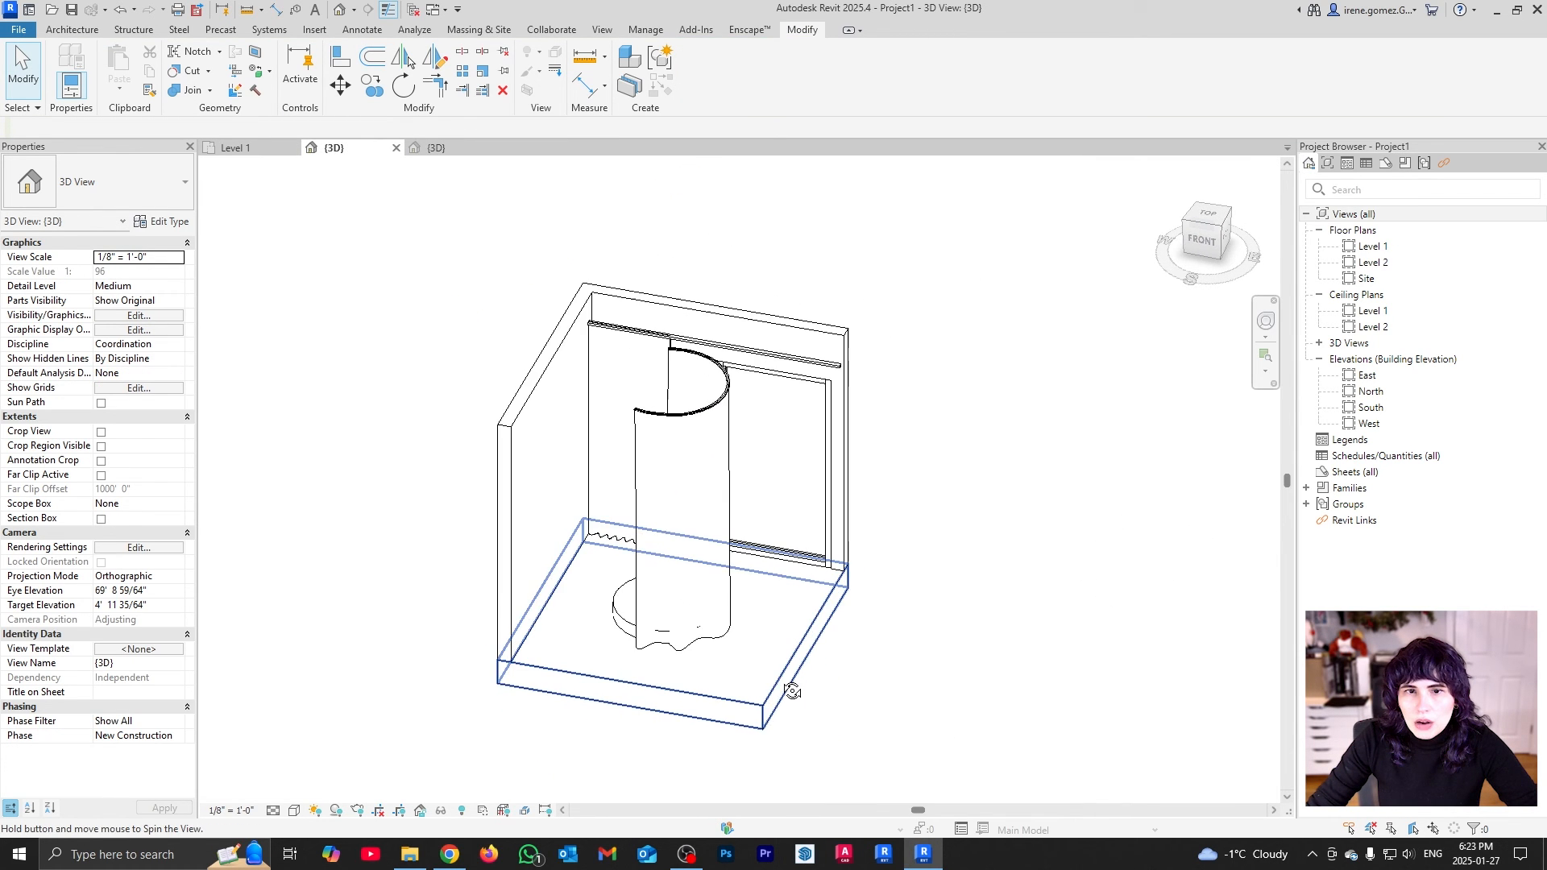
click(296, 811)
click(338, 743)
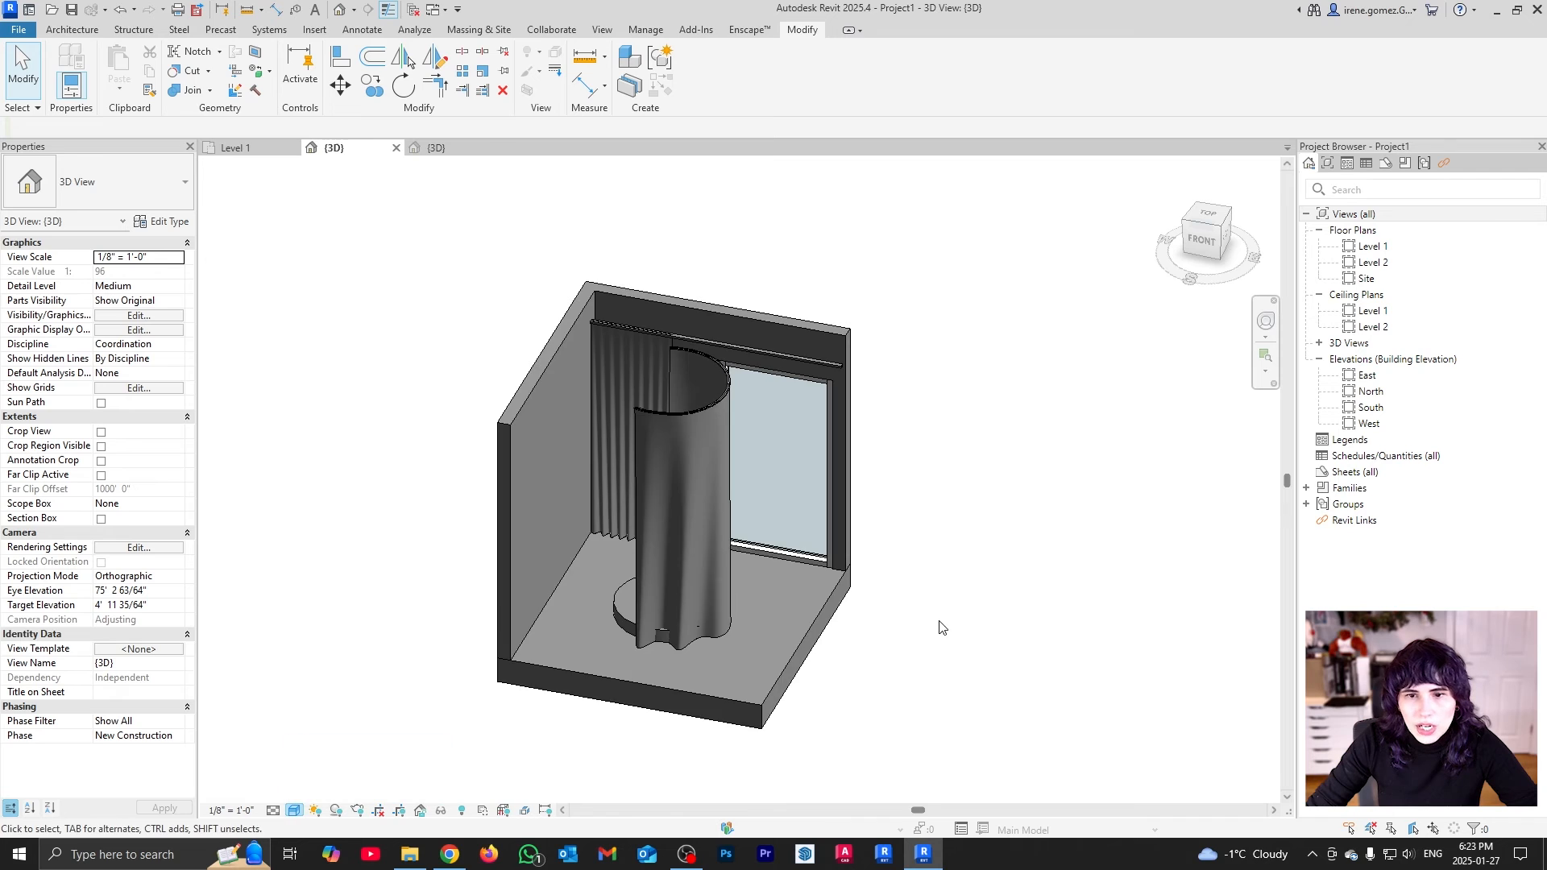
Set the W type parameter of the curved adaptive curtain to 0' 1"
shift+middle_drag(941, 627, 802, 766)
scroll(668, 619, up, 3)
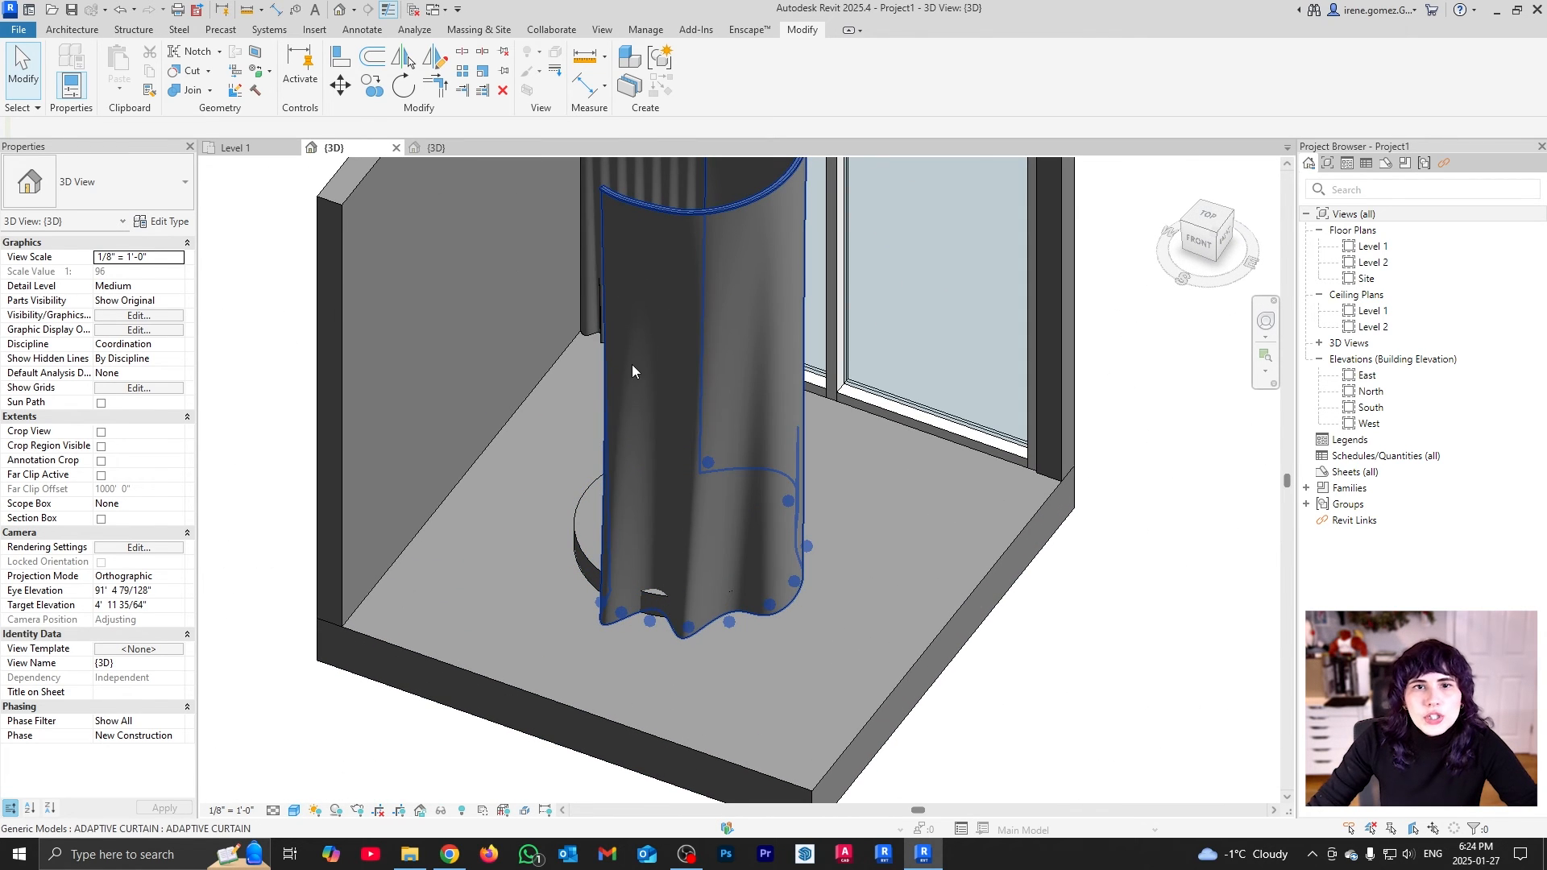
click(752, 498)
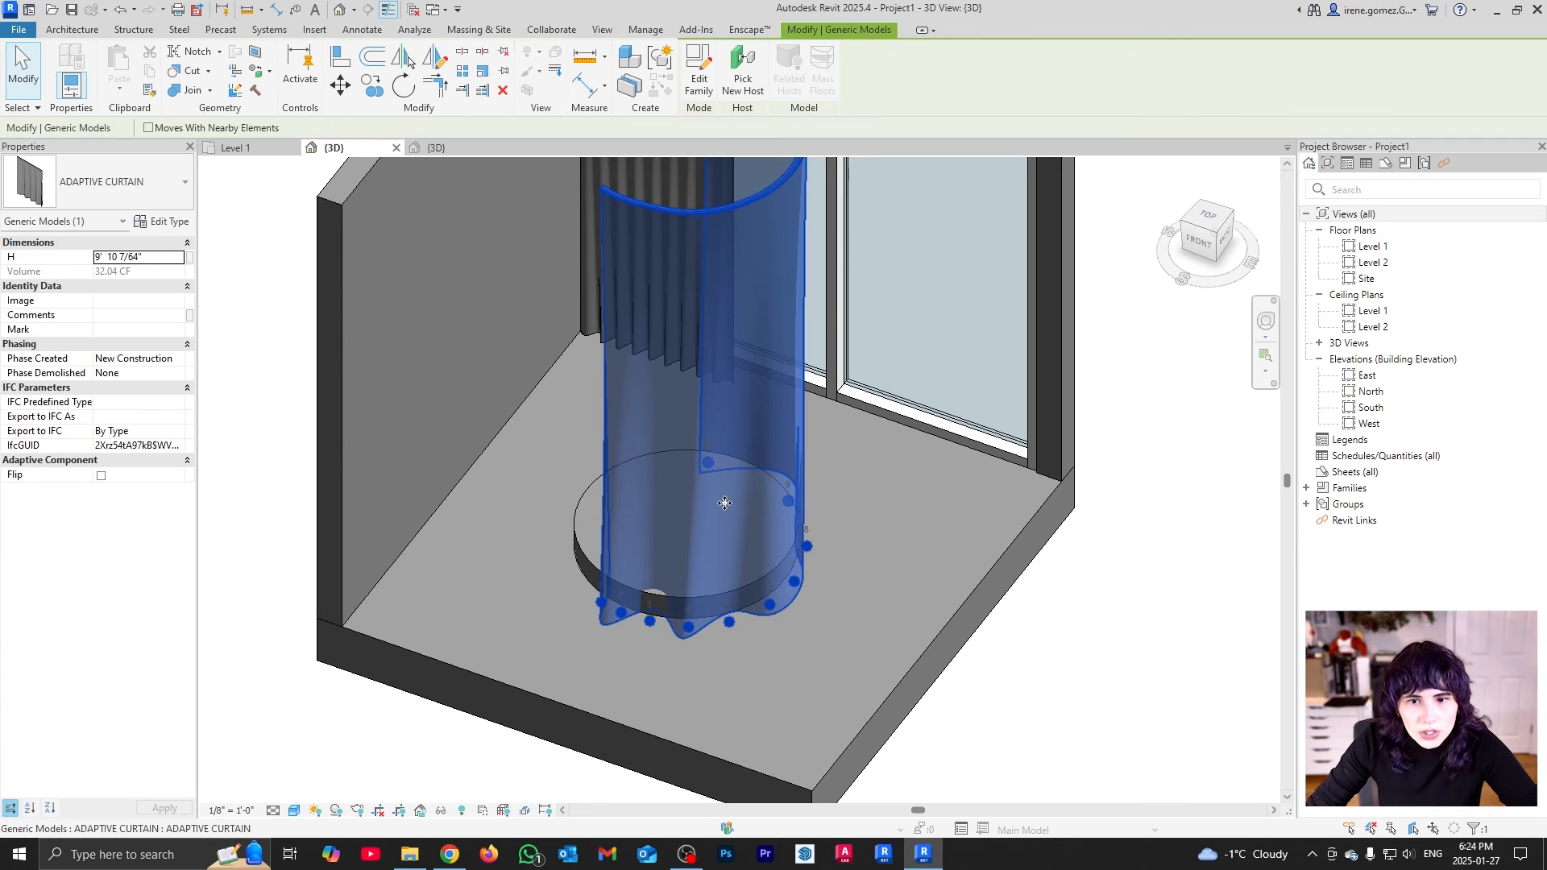
click(165, 221)
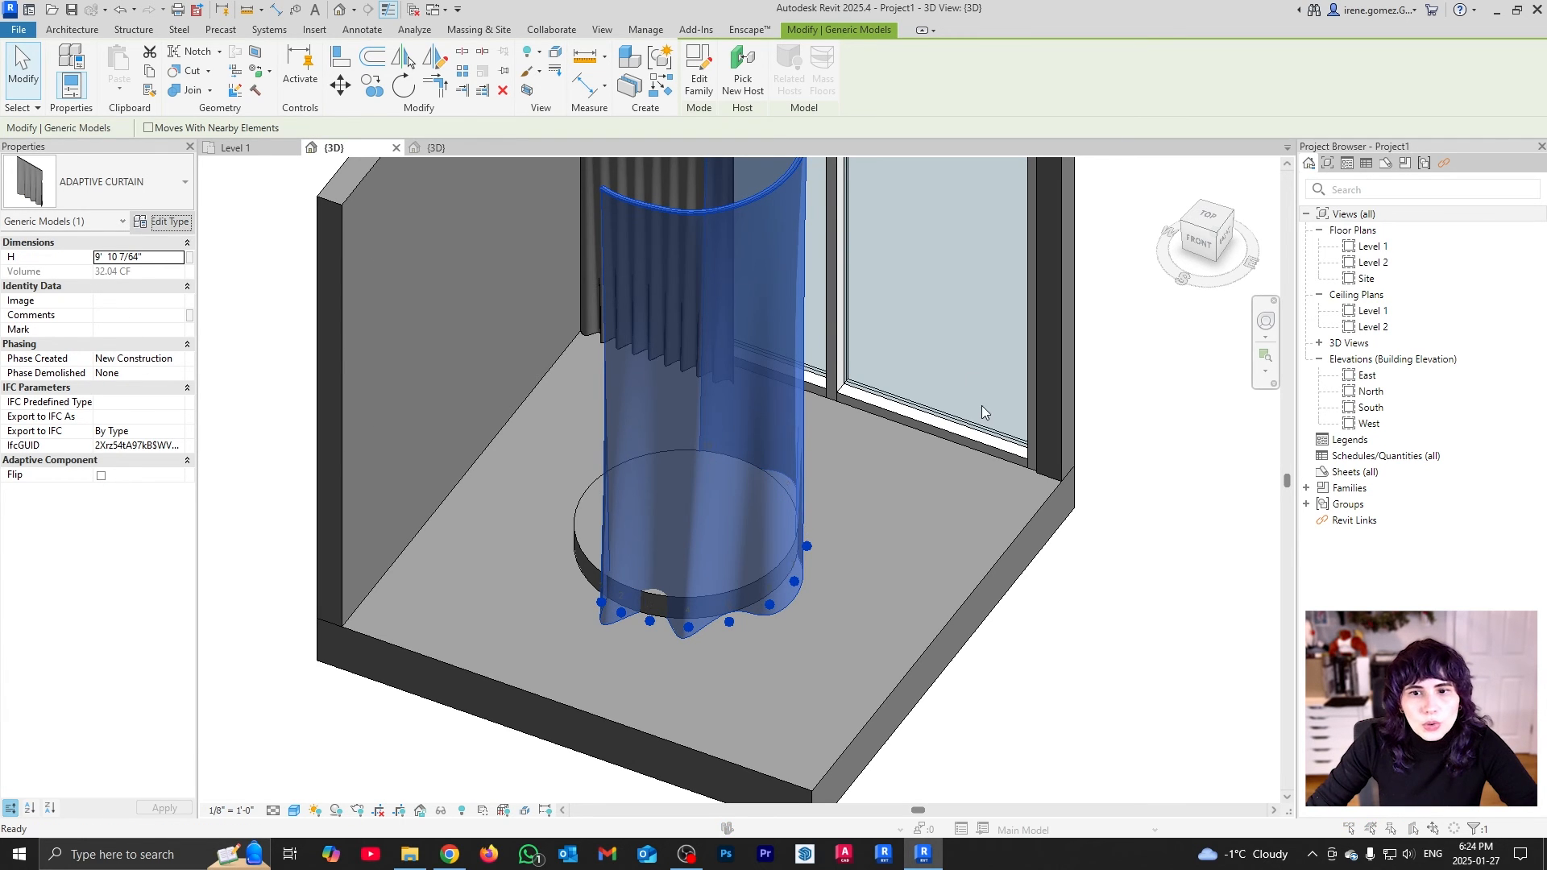
drag(725, 171, 1283, 184)
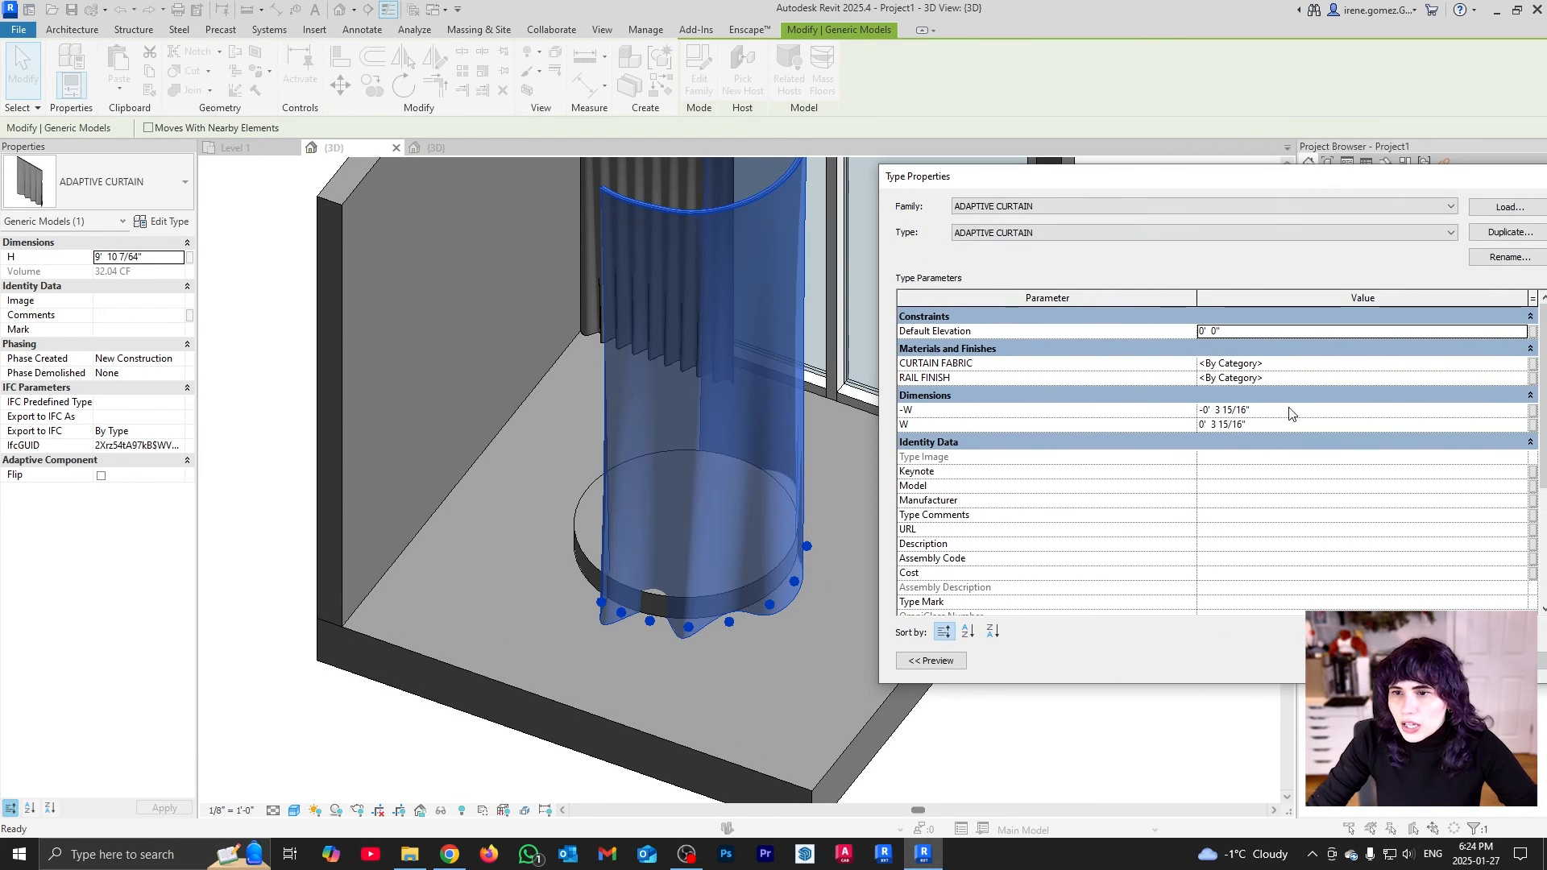
click(1260, 427)
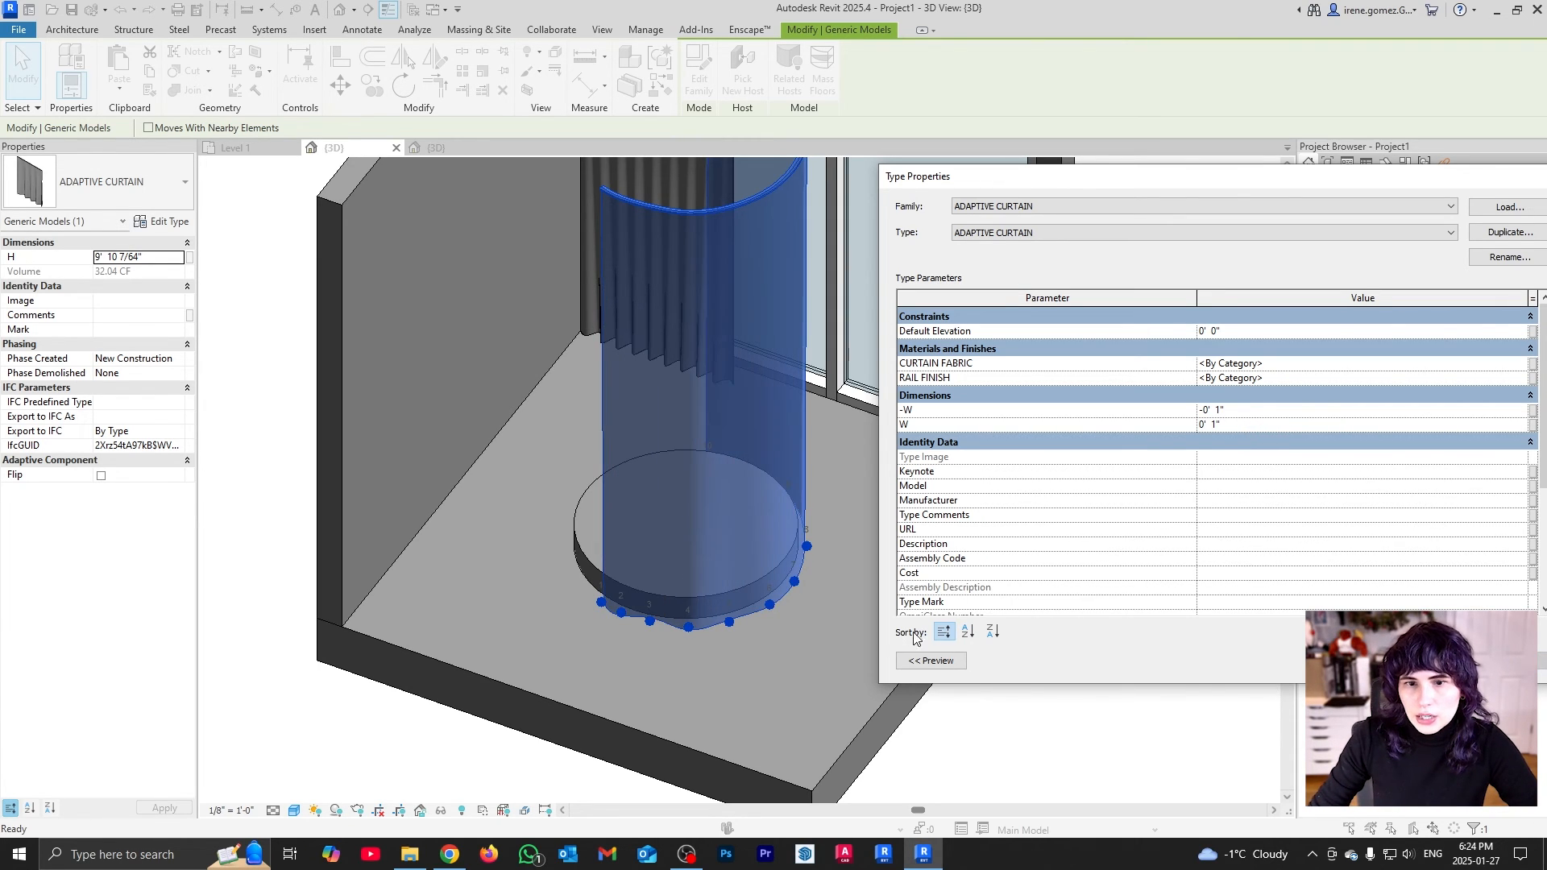
Apply the curtain's type changes and shift the whole curtain slightly down and left in the Level 1 floor plan
click(1016, 738)
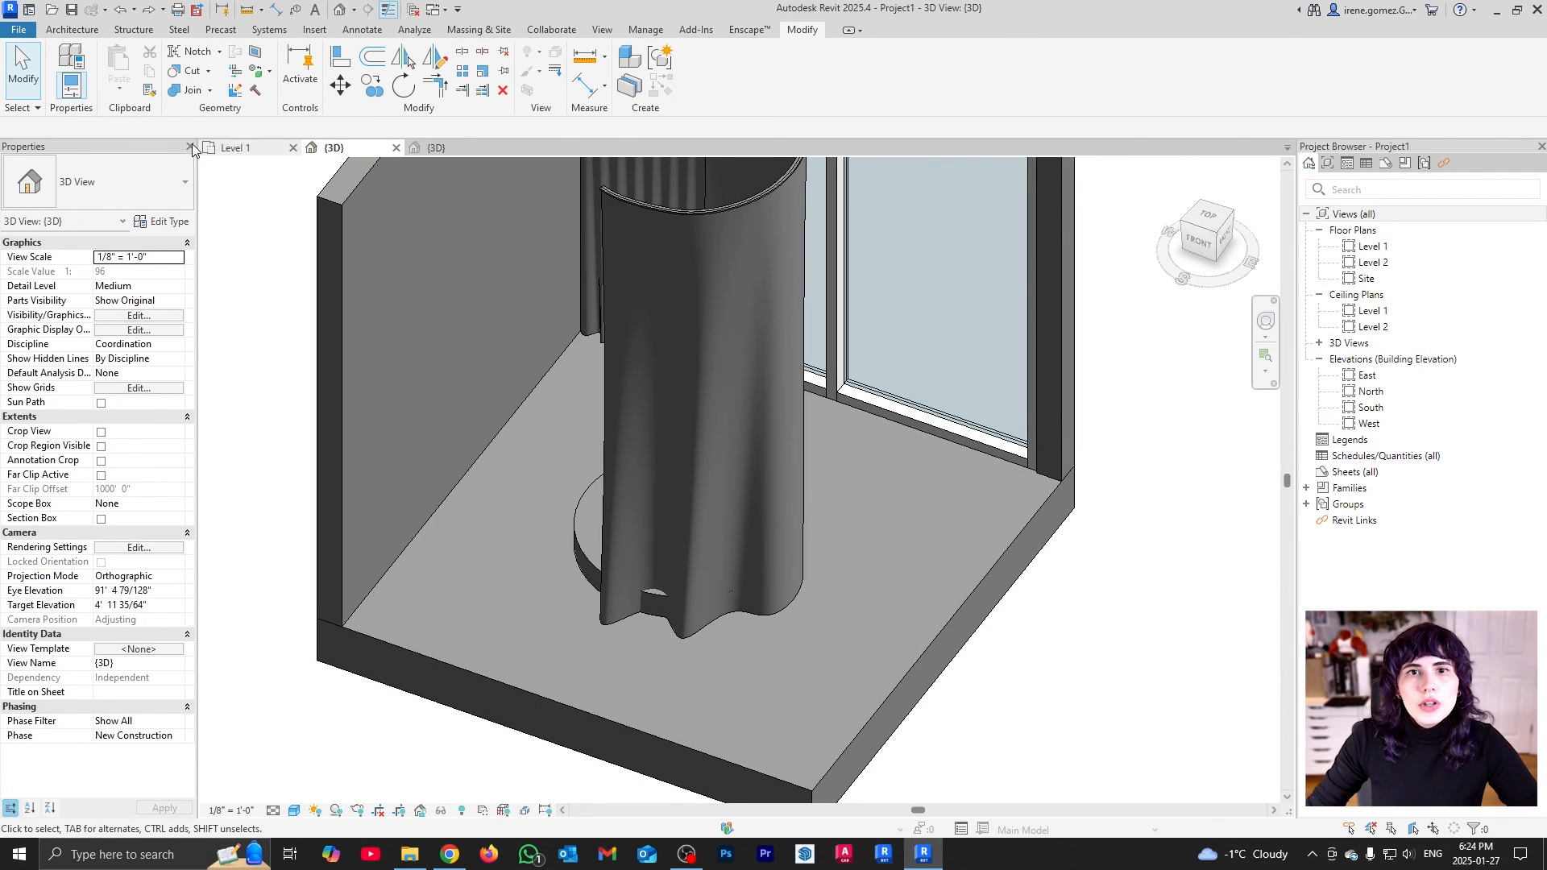
click(235, 147)
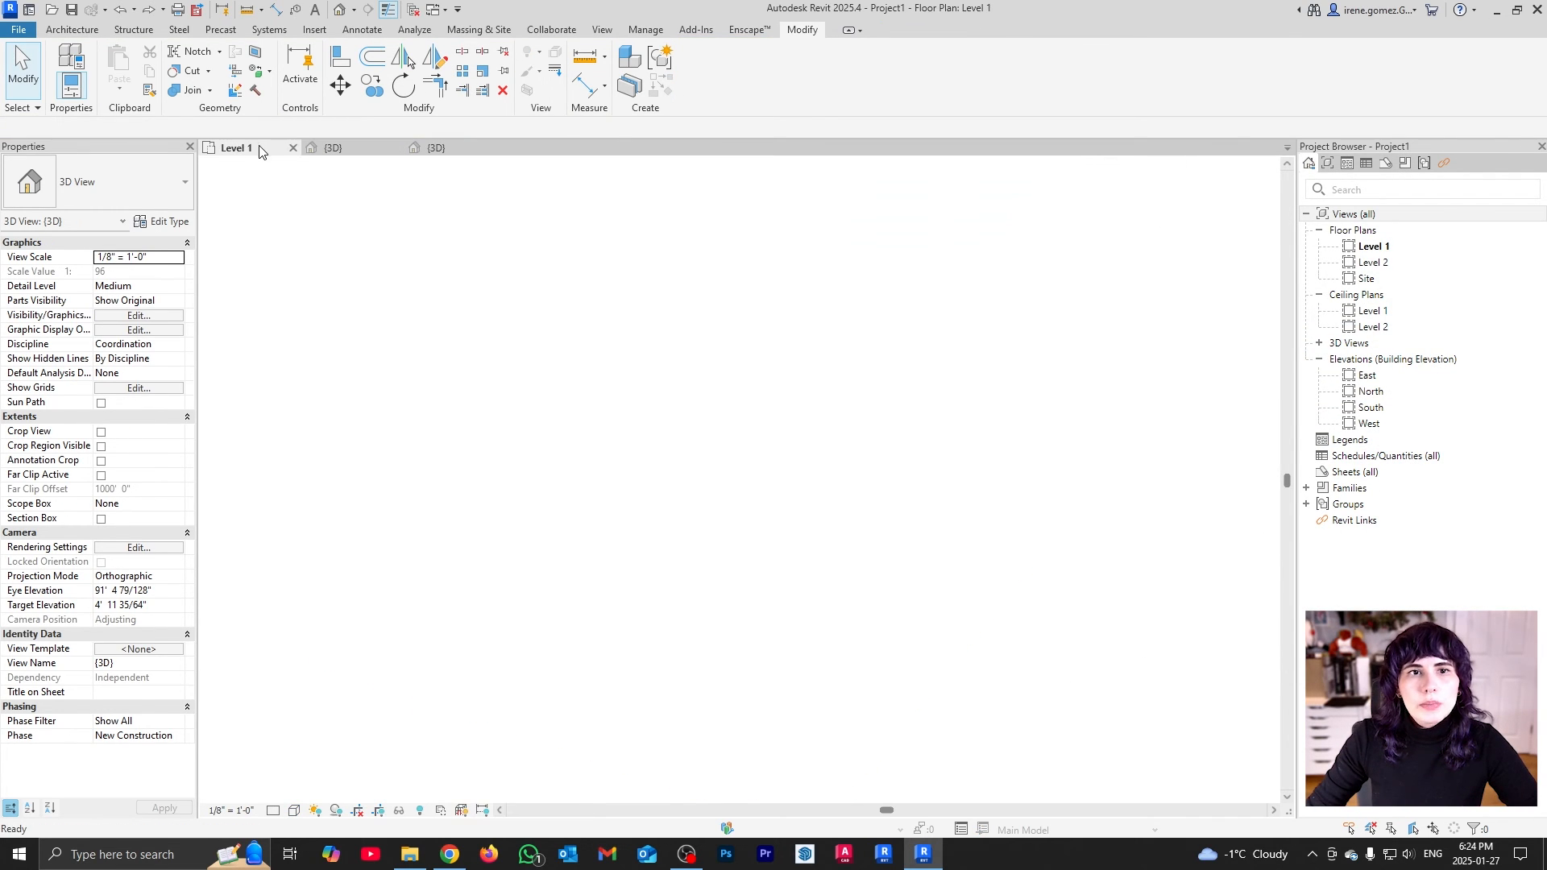
click(598, 569)
scroll(596, 556, up, 2)
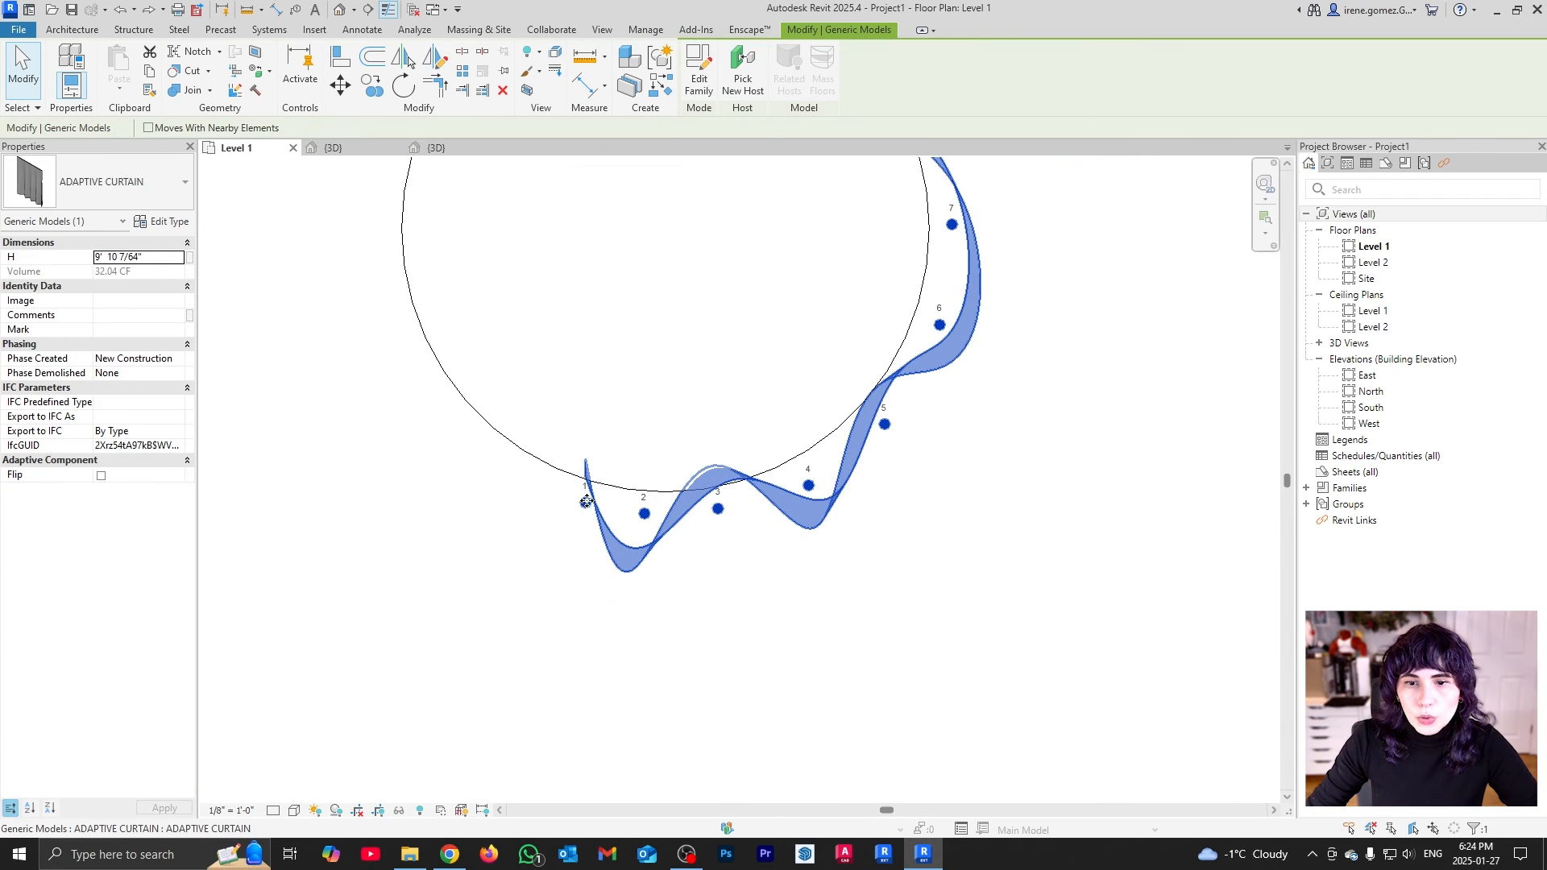
drag(585, 504, 567, 525)
click(644, 541)
key(Escape)
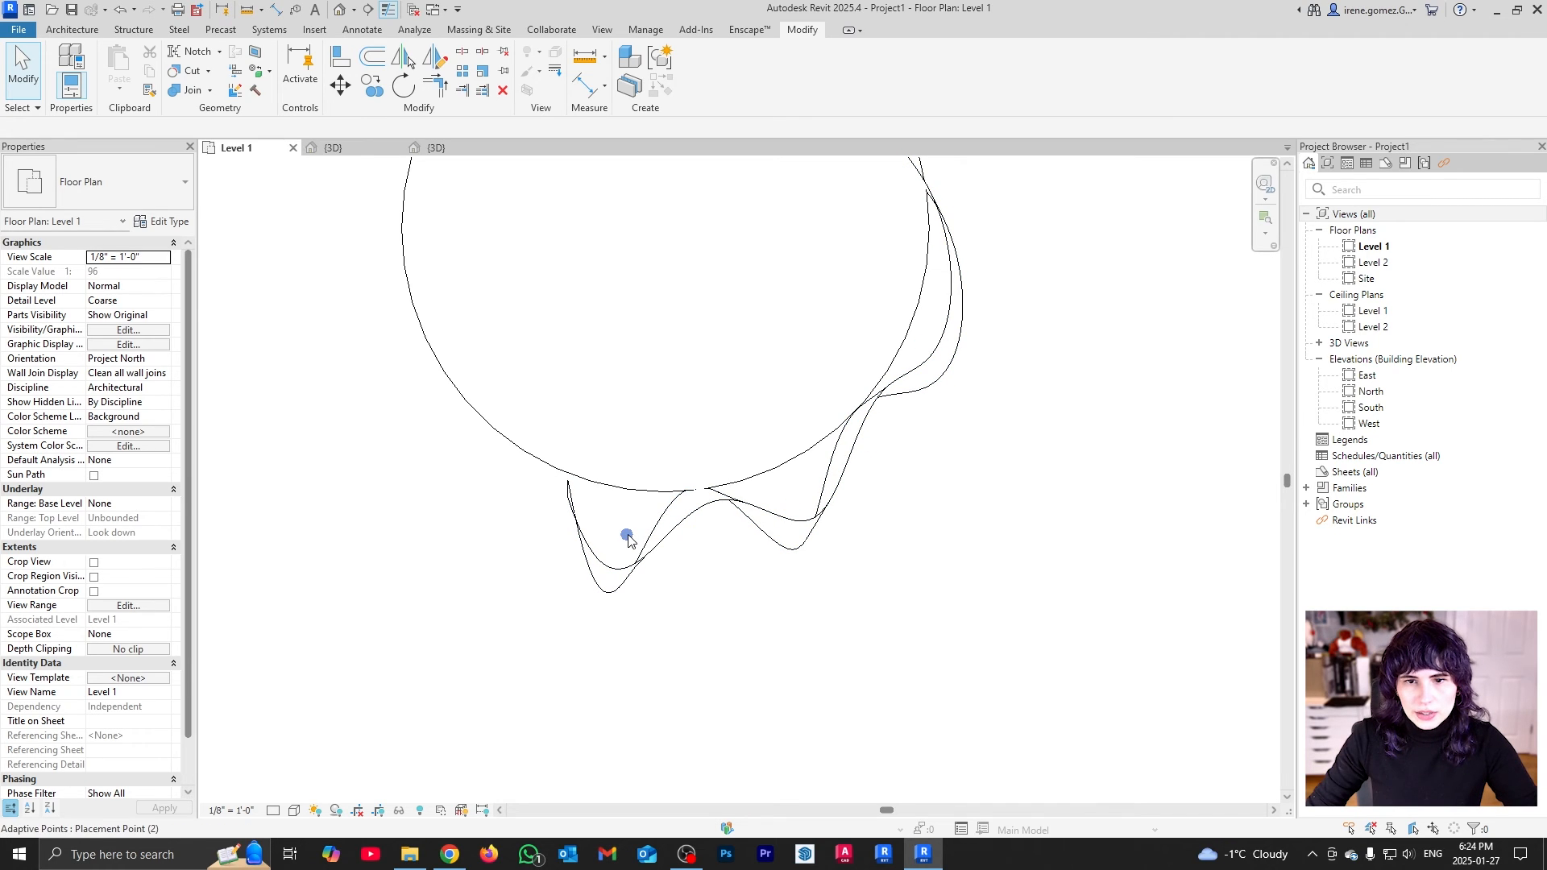
Move the curtain's placement points 2 and 3 away from the platform's lower edge, and adjust point 5 to vary the folds
click(627, 534)
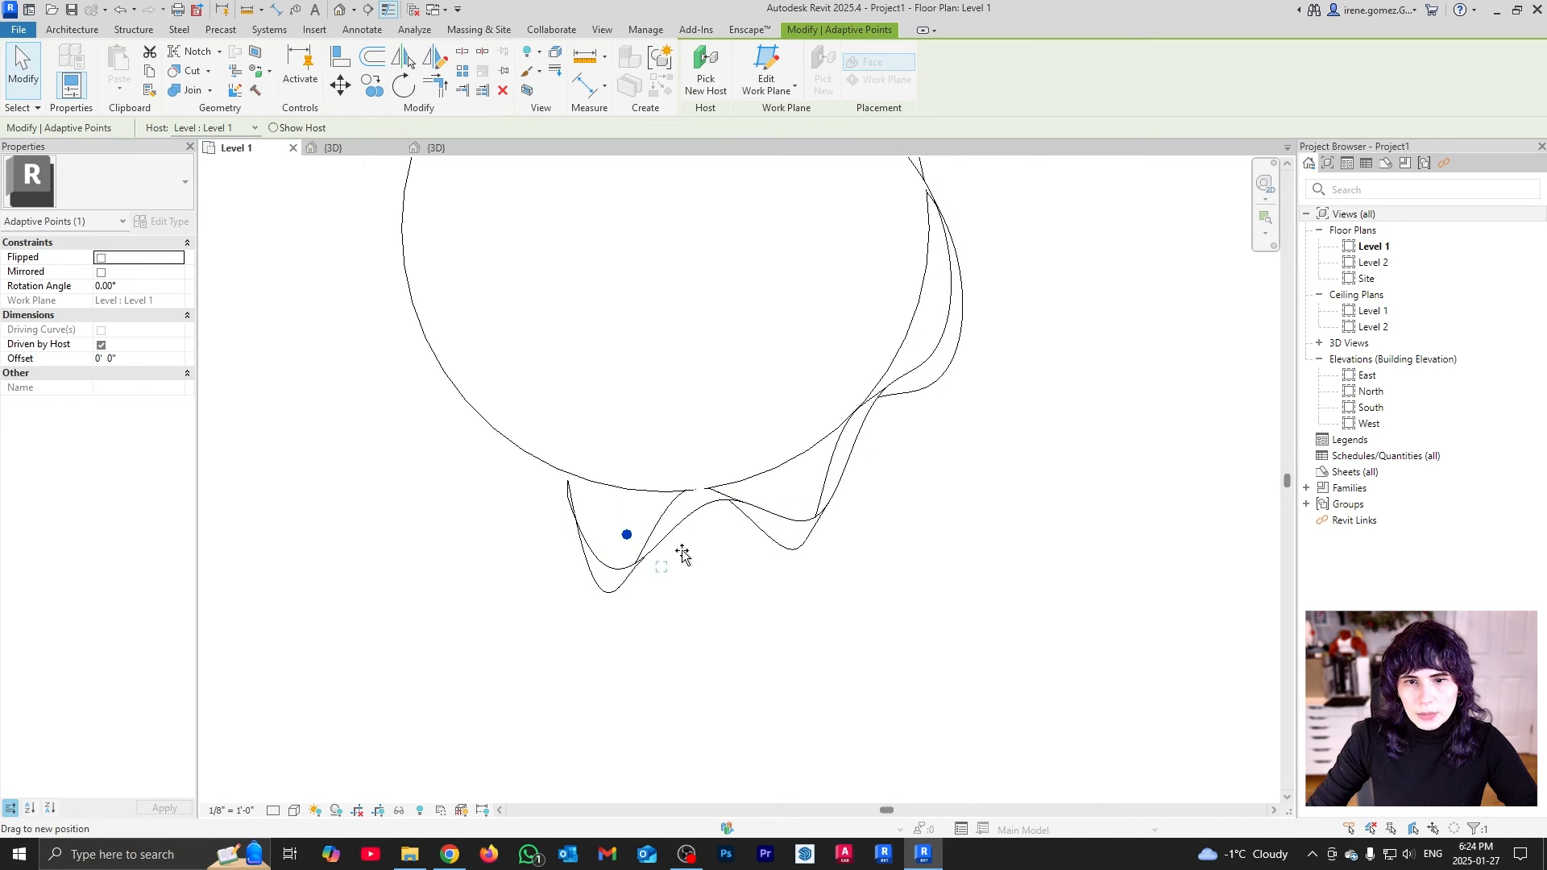
drag(682, 555, 757, 532)
click(704, 530)
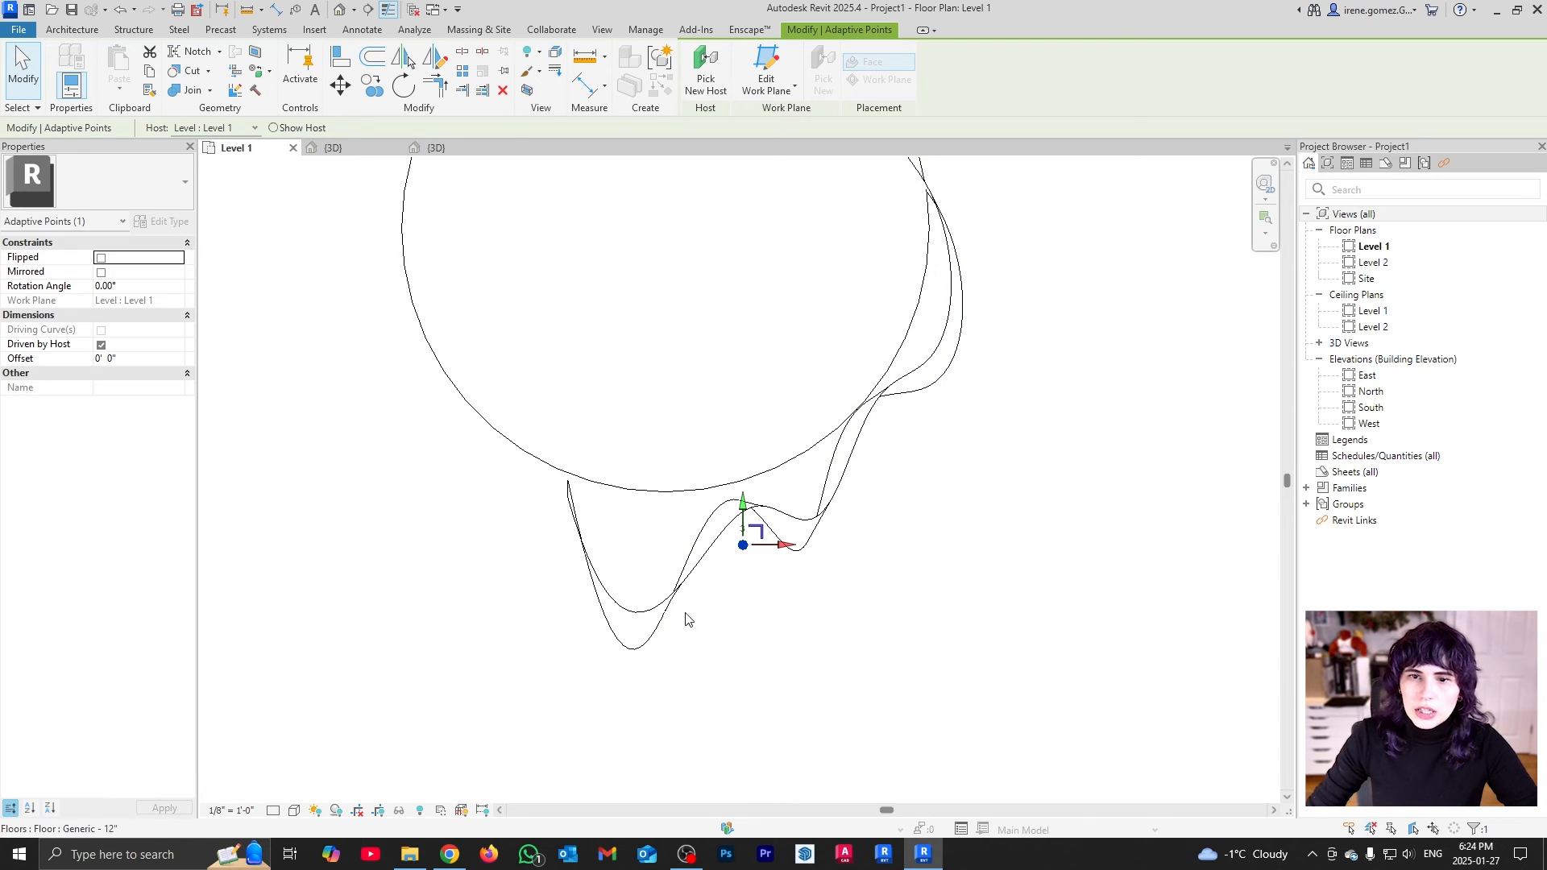
click(668, 562)
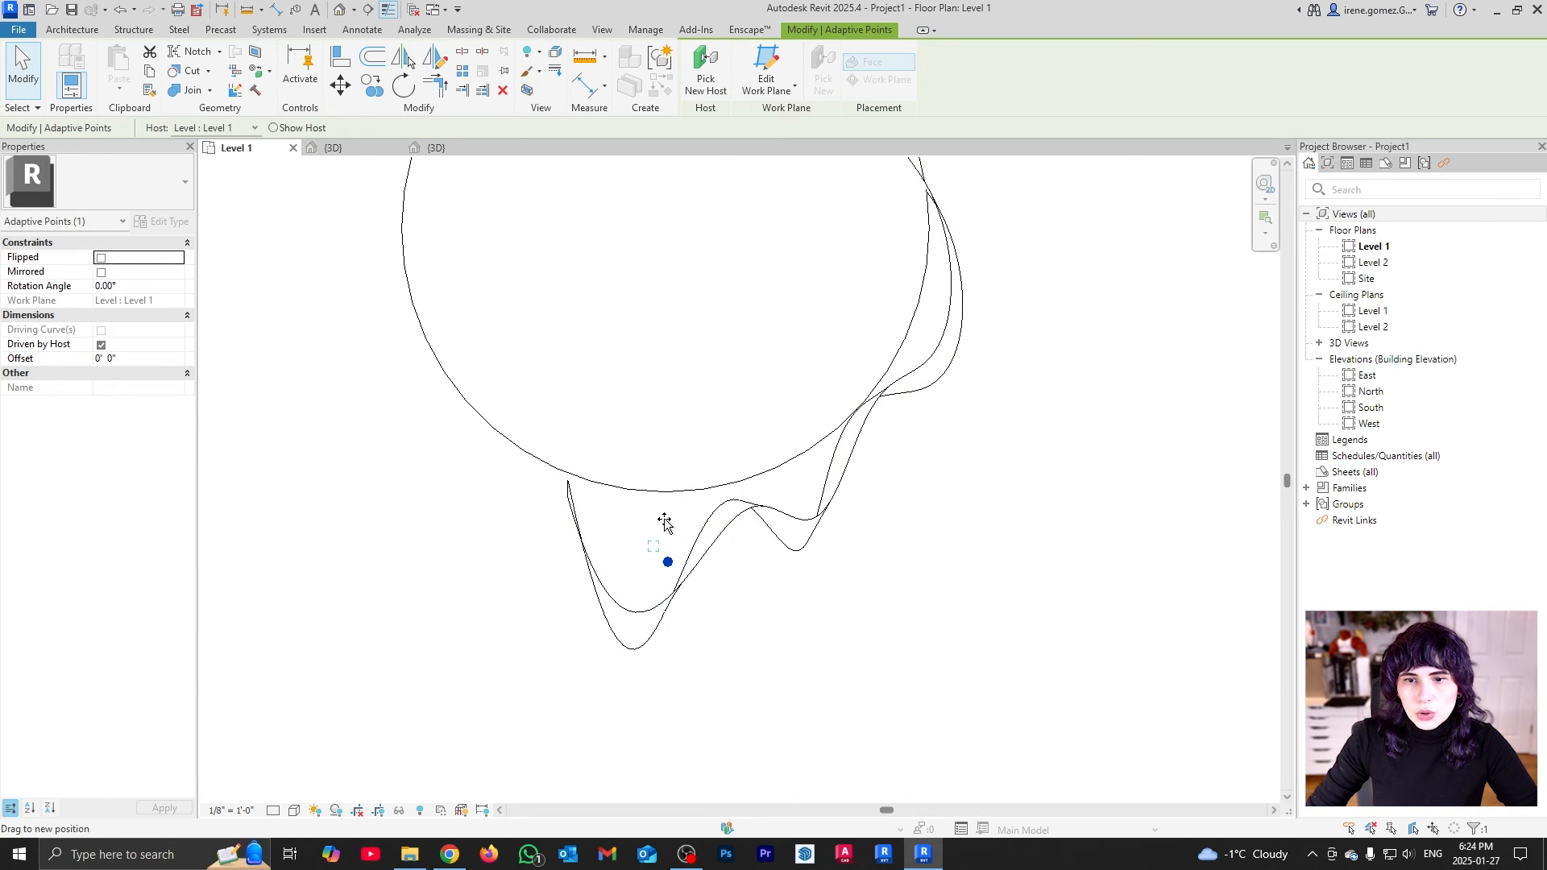
scroll(674, 669, down, 4)
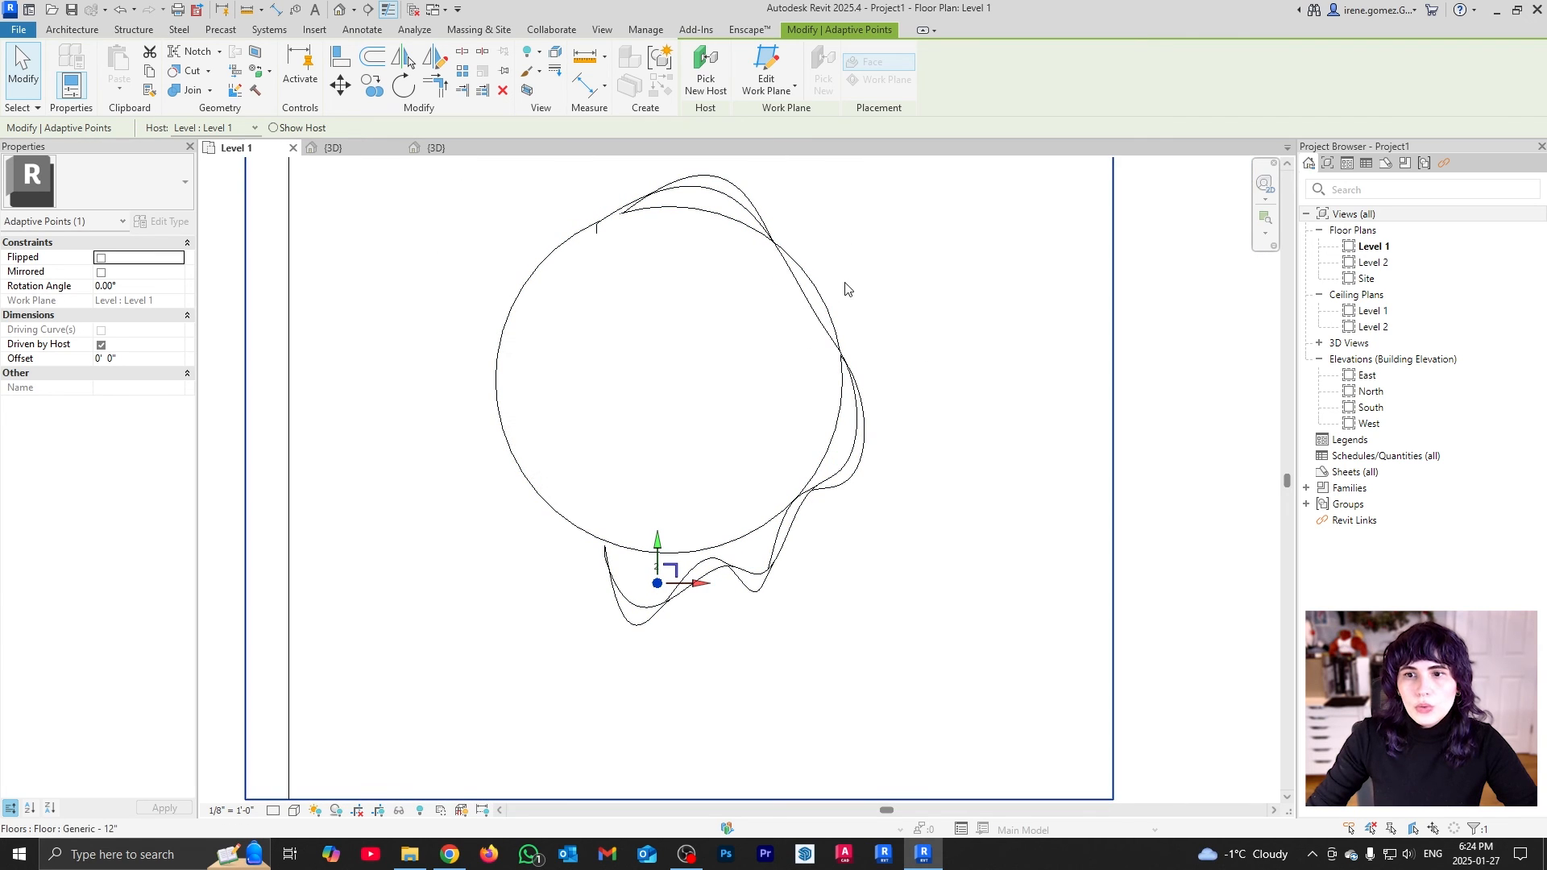
scroll(806, 492, up, 2)
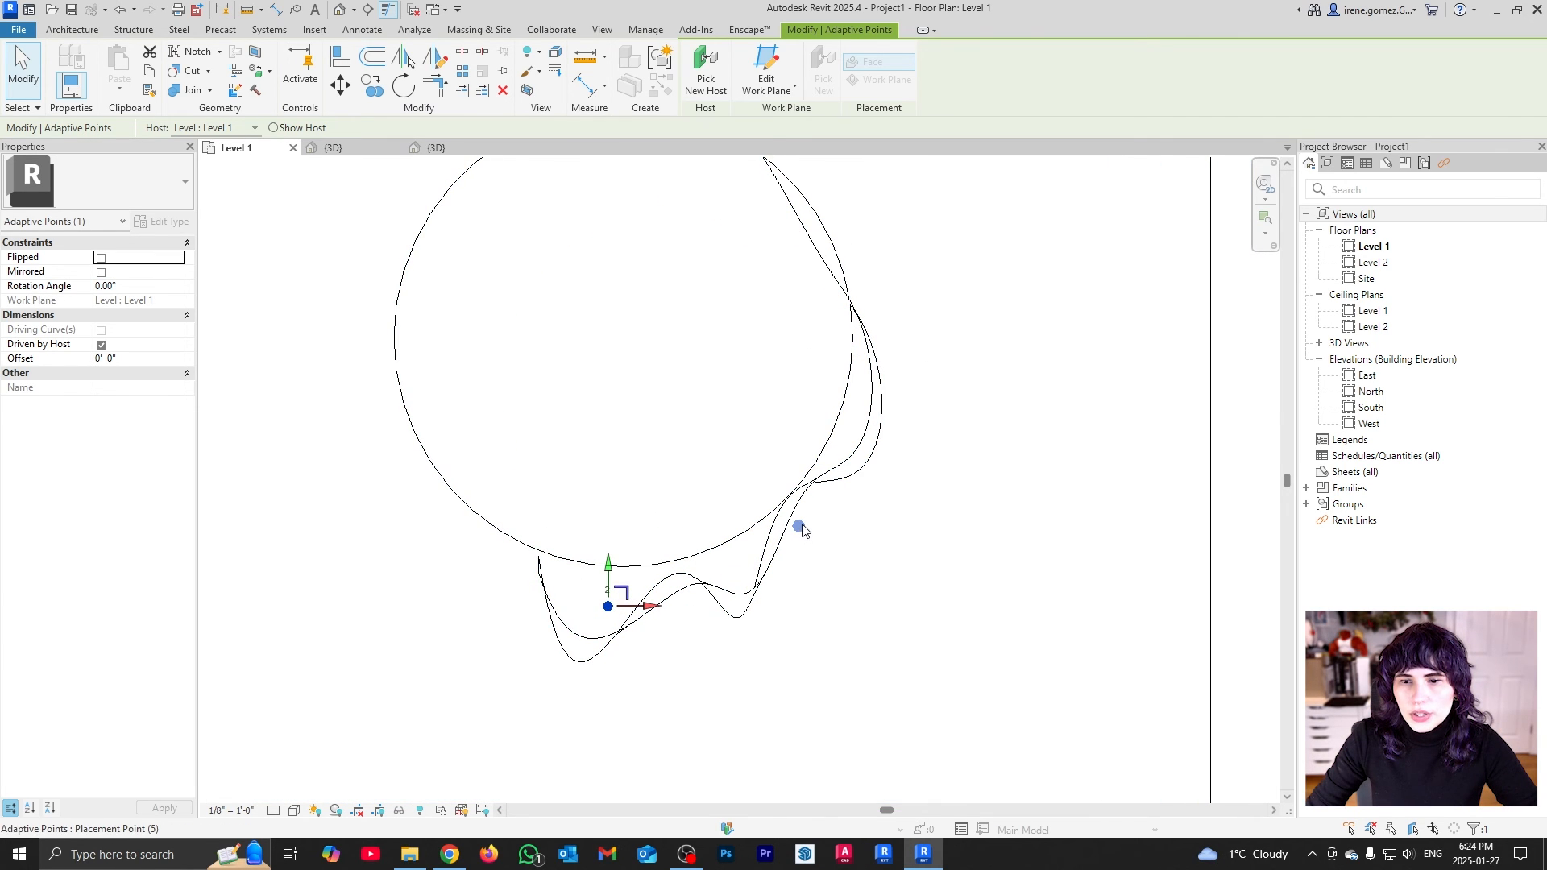
click(800, 528)
scroll(806, 523, down, 2)
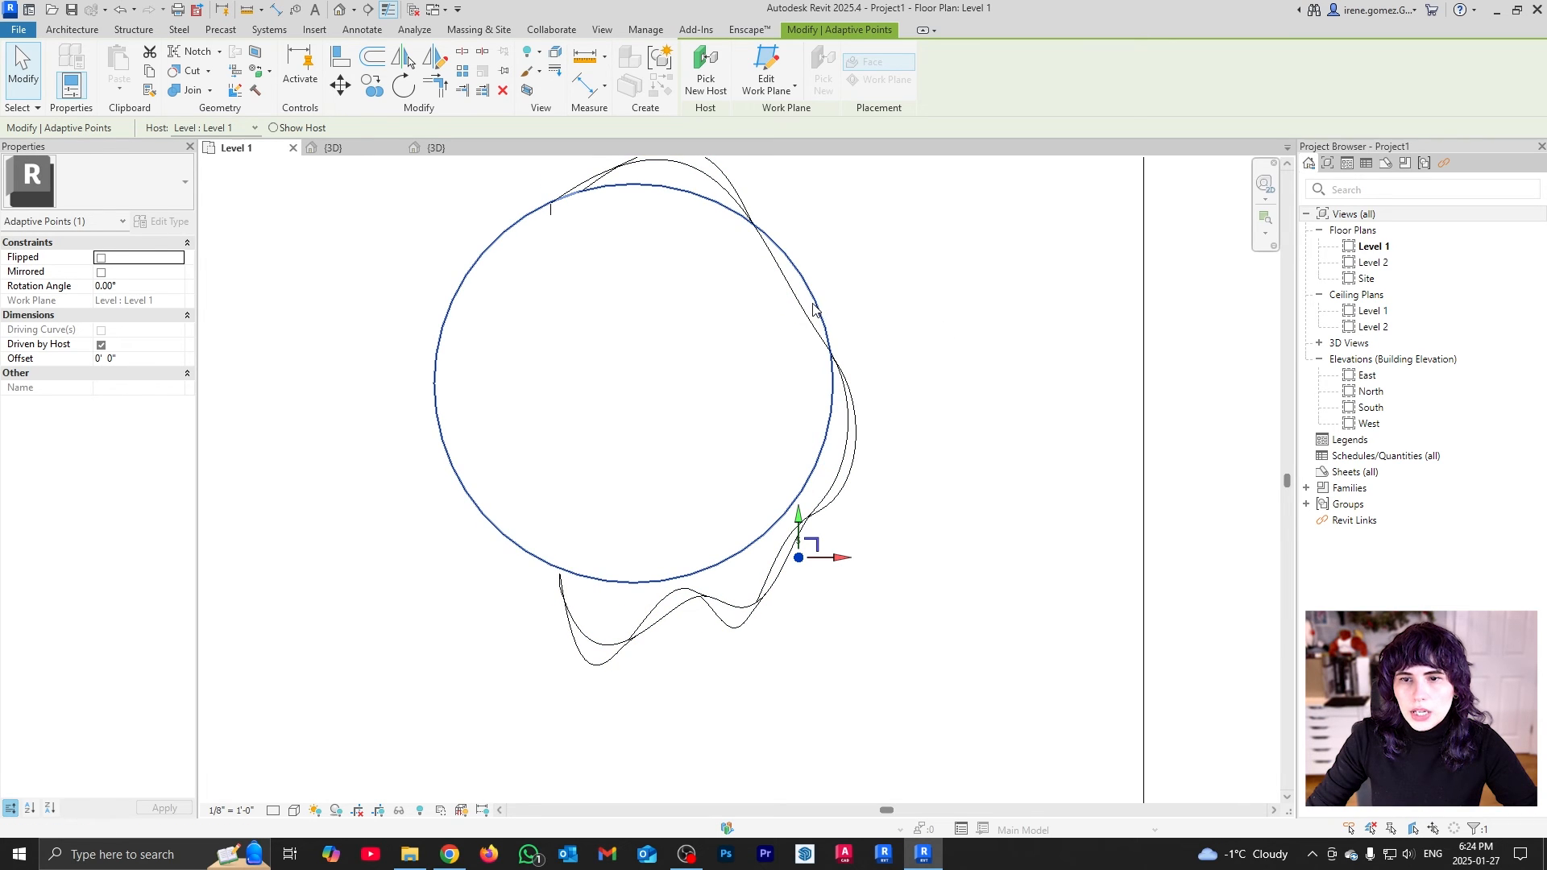
scroll(818, 298, up, 2)
Set the Level 1 plan's visual style to Wireframe and its detail level to Fine
click(295, 810)
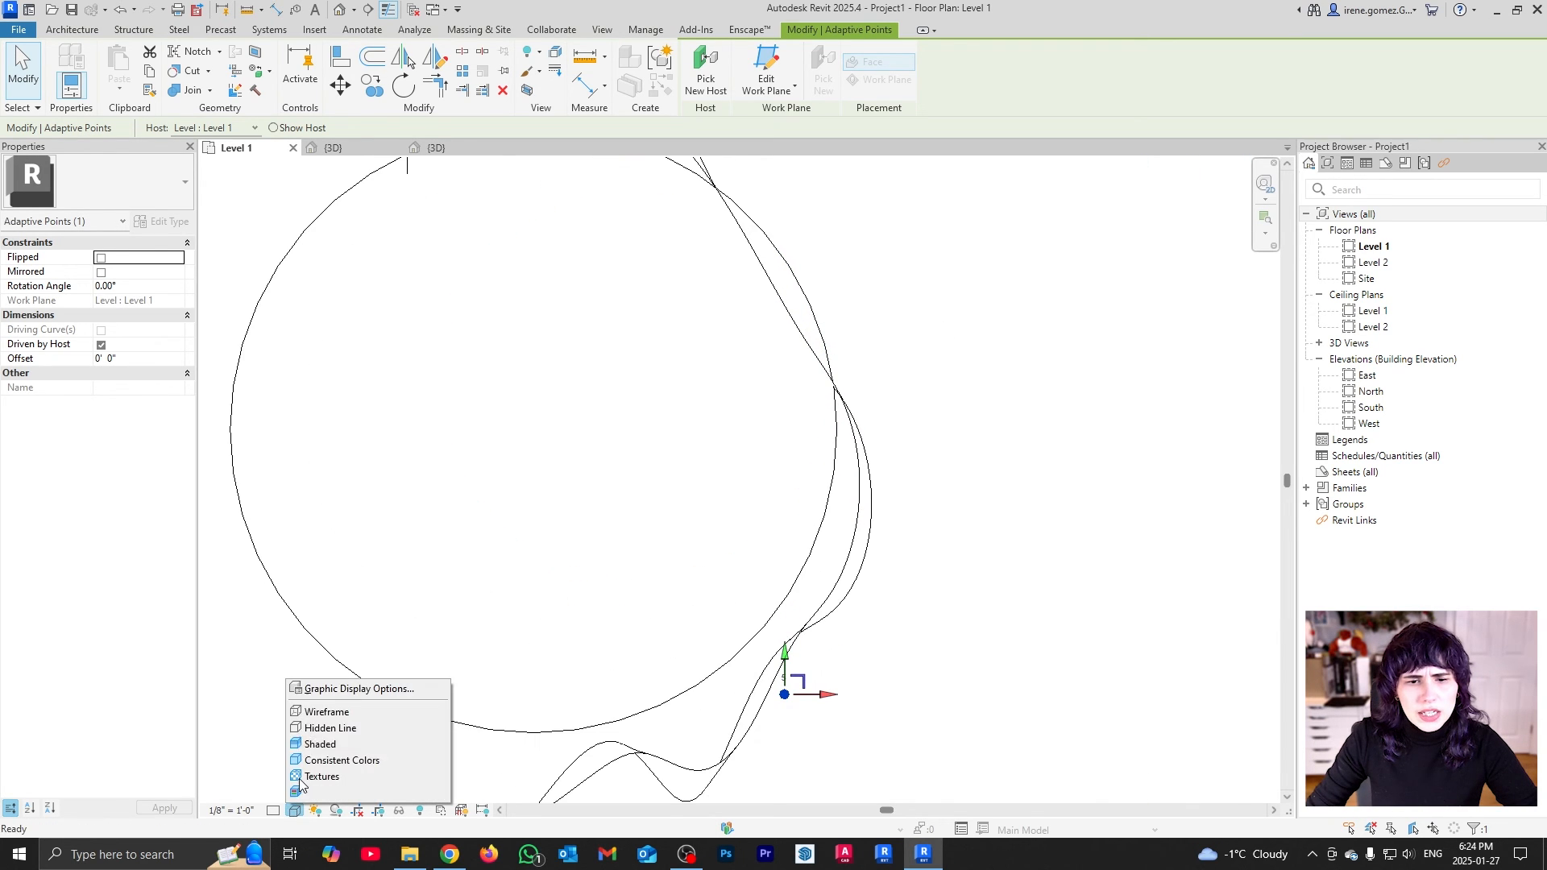
click(326, 711)
click(274, 810)
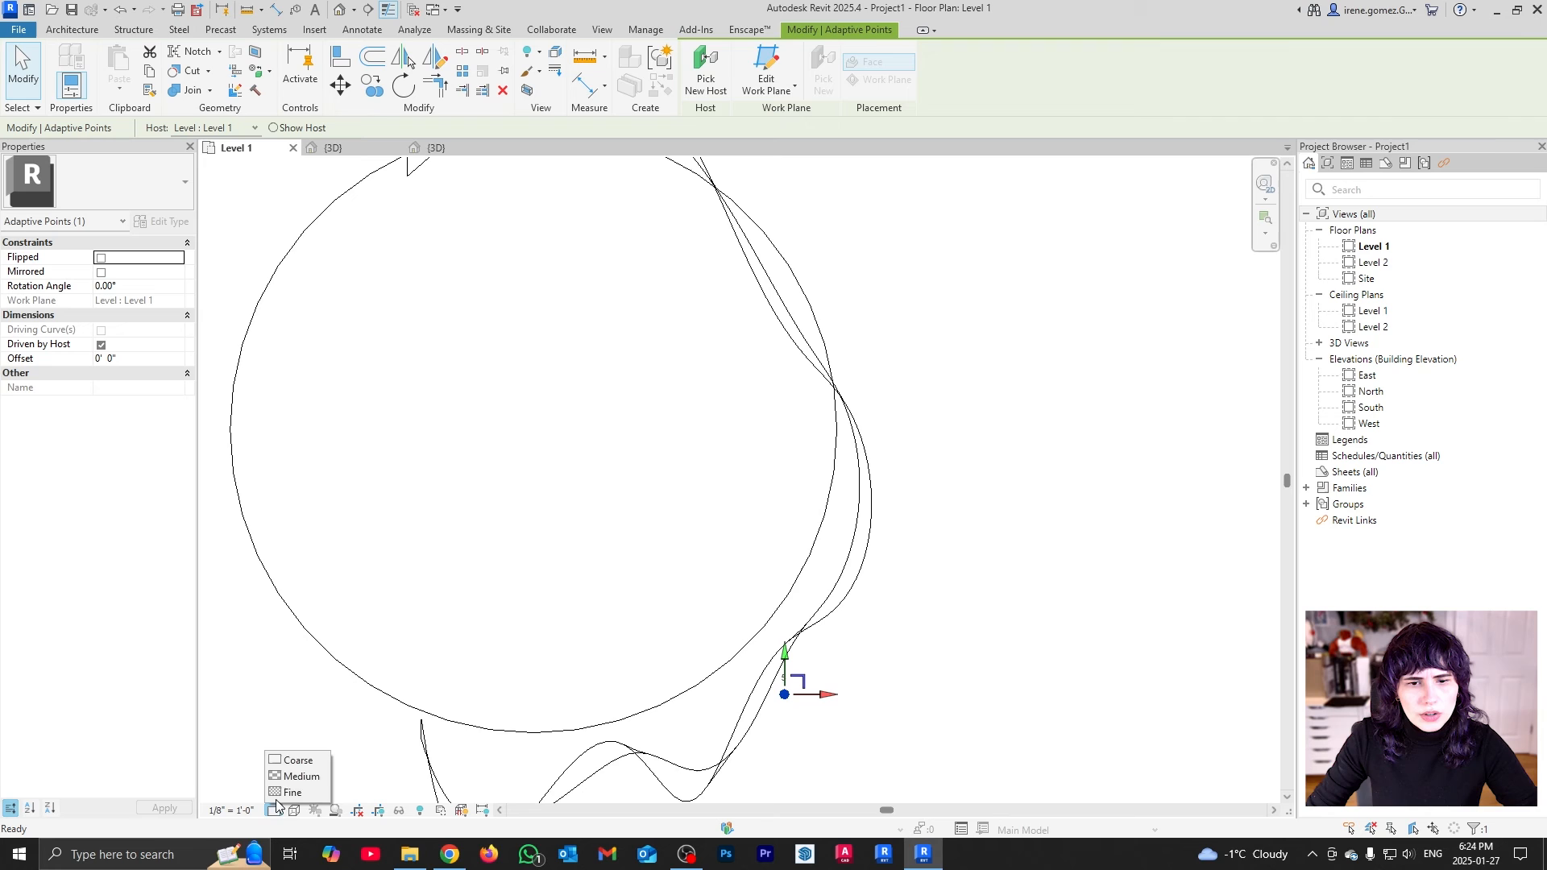
click(295, 763)
key(Escape)
Move the curtain's placement points 8, 9 and 10 around to just outside the platform's upper-right edge
click(805, 305)
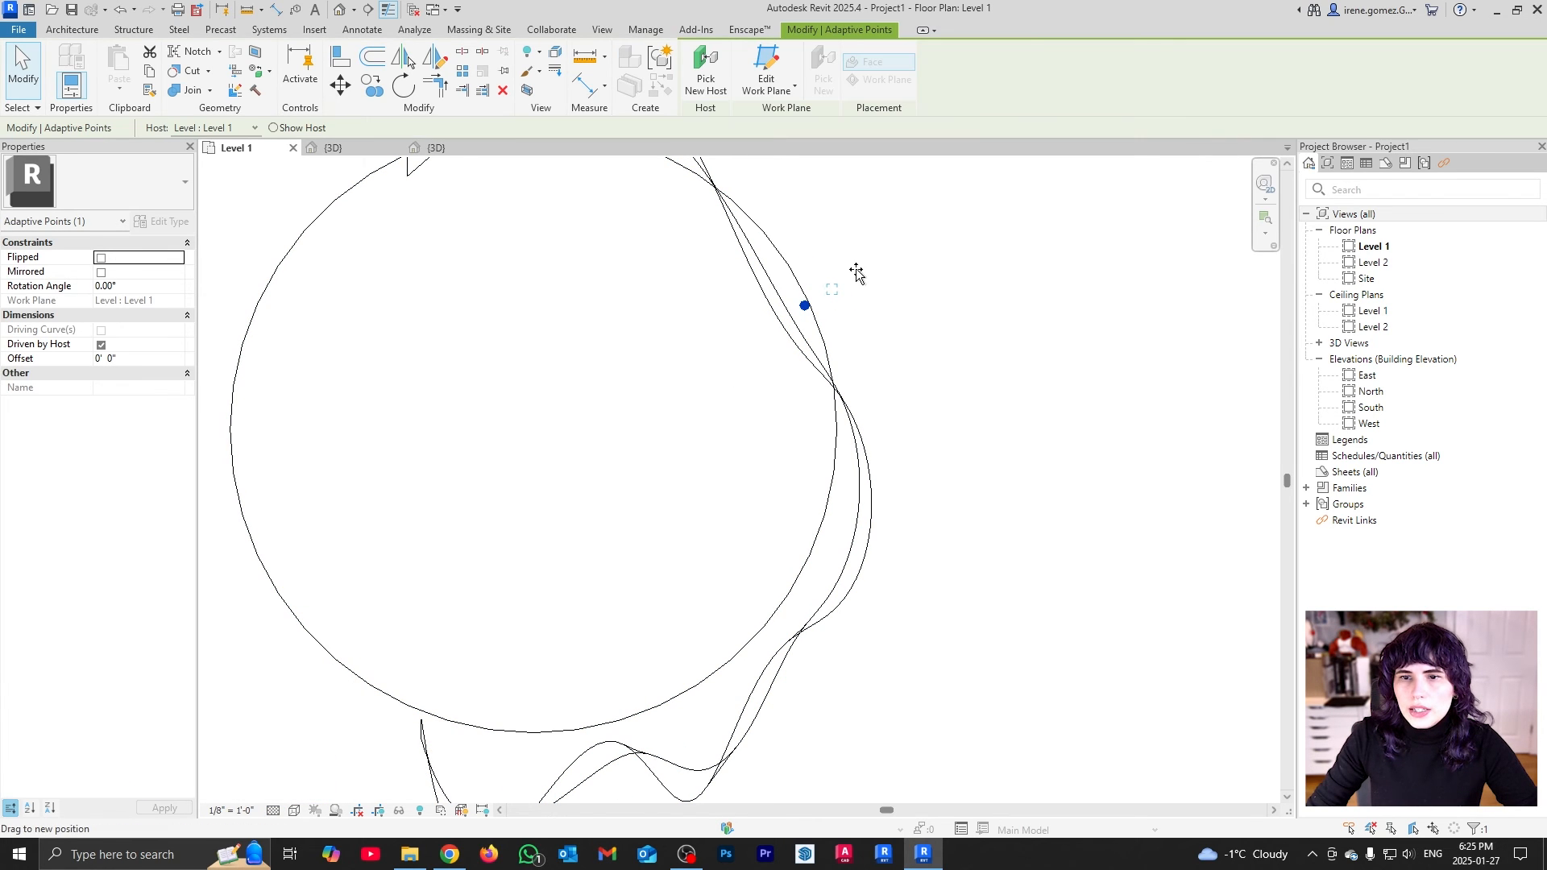
scroll(846, 483, down, 2)
scroll(719, 236, up, 1)
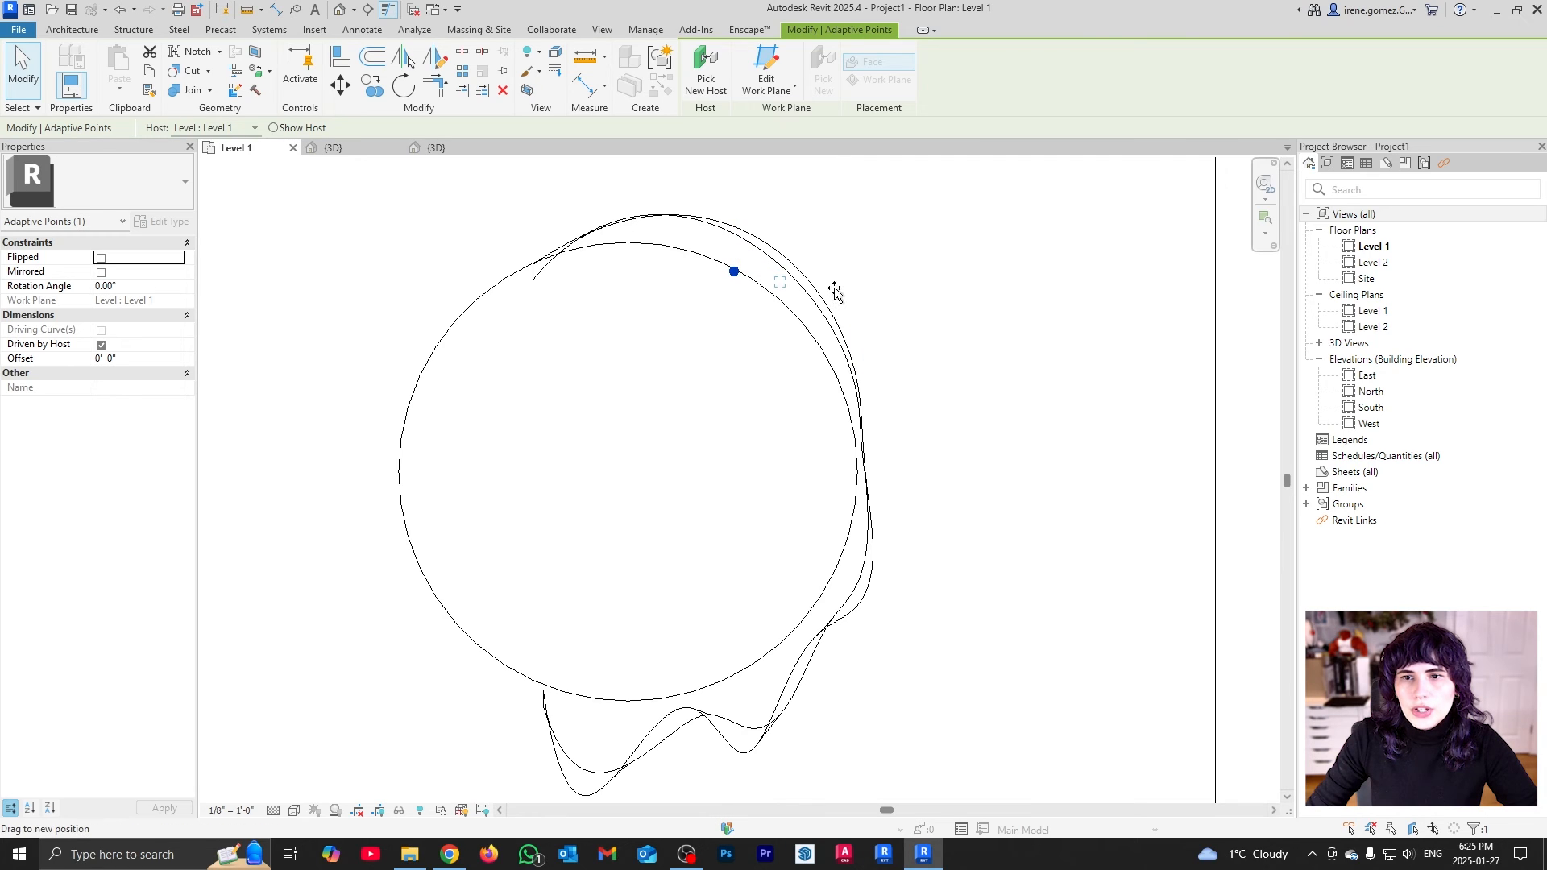
drag(835, 288, 835, 300)
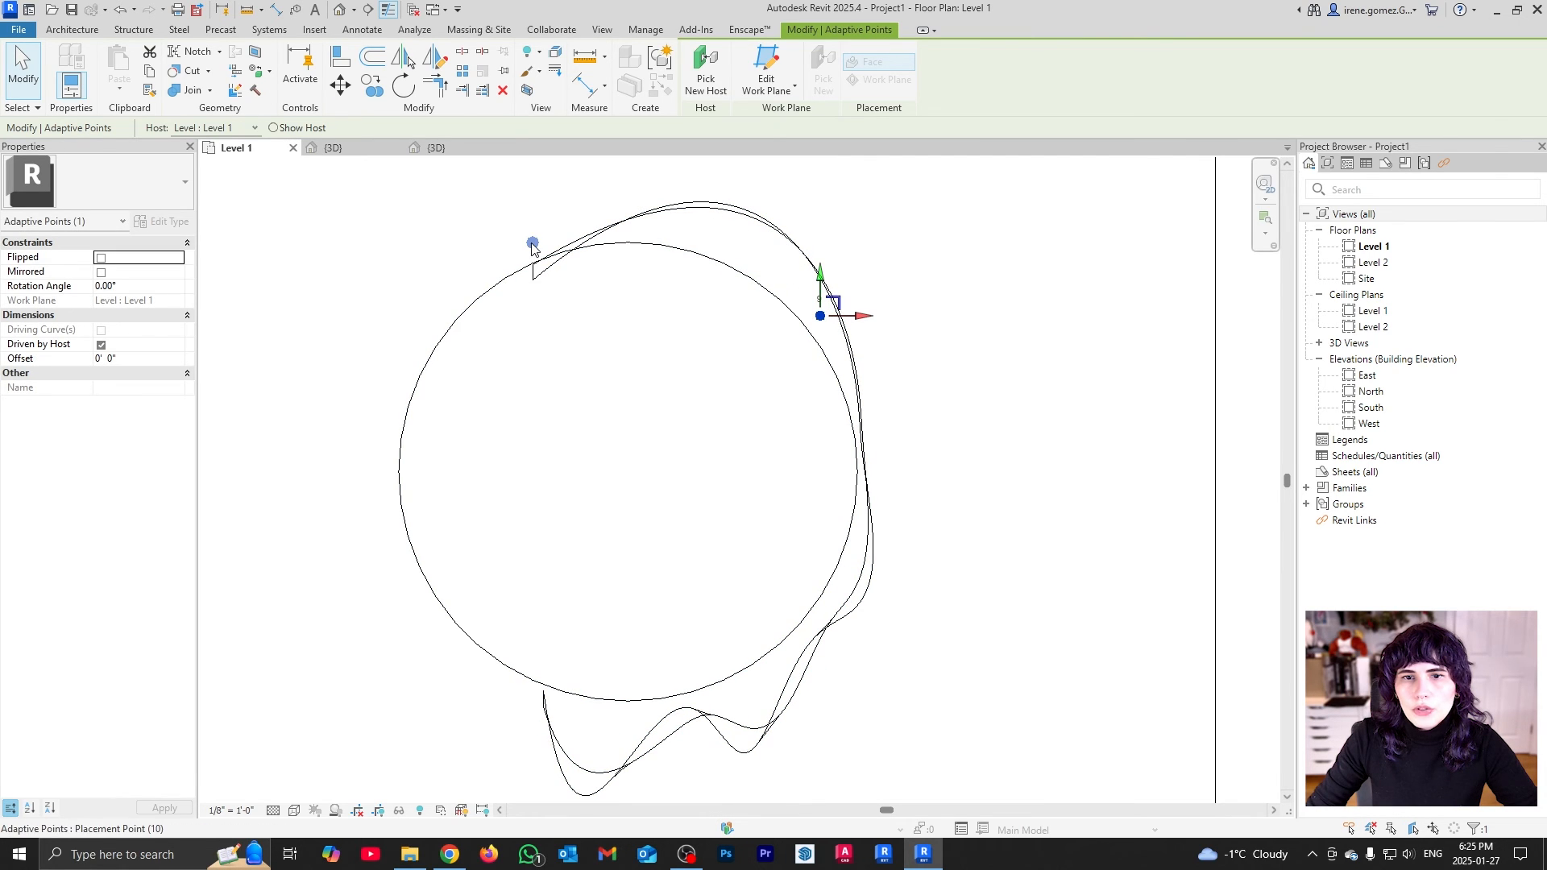
drag(538, 236, 804, 255)
drag(864, 300, 859, 319)
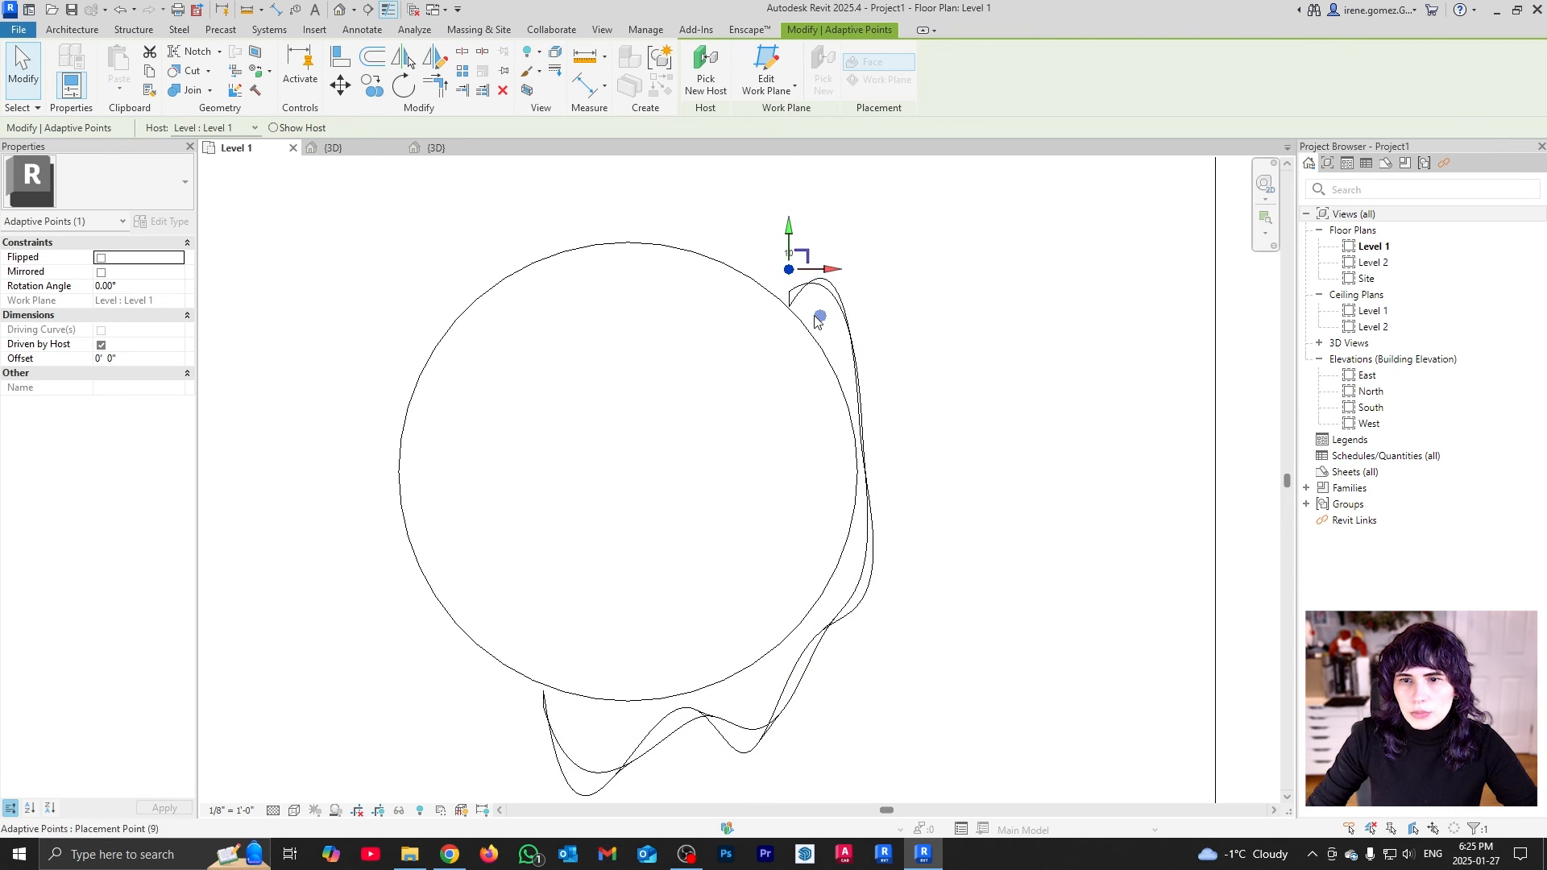
Move placement points 8 and 7 down along the platform's right edge to space out the curtain's folds
click(820, 317)
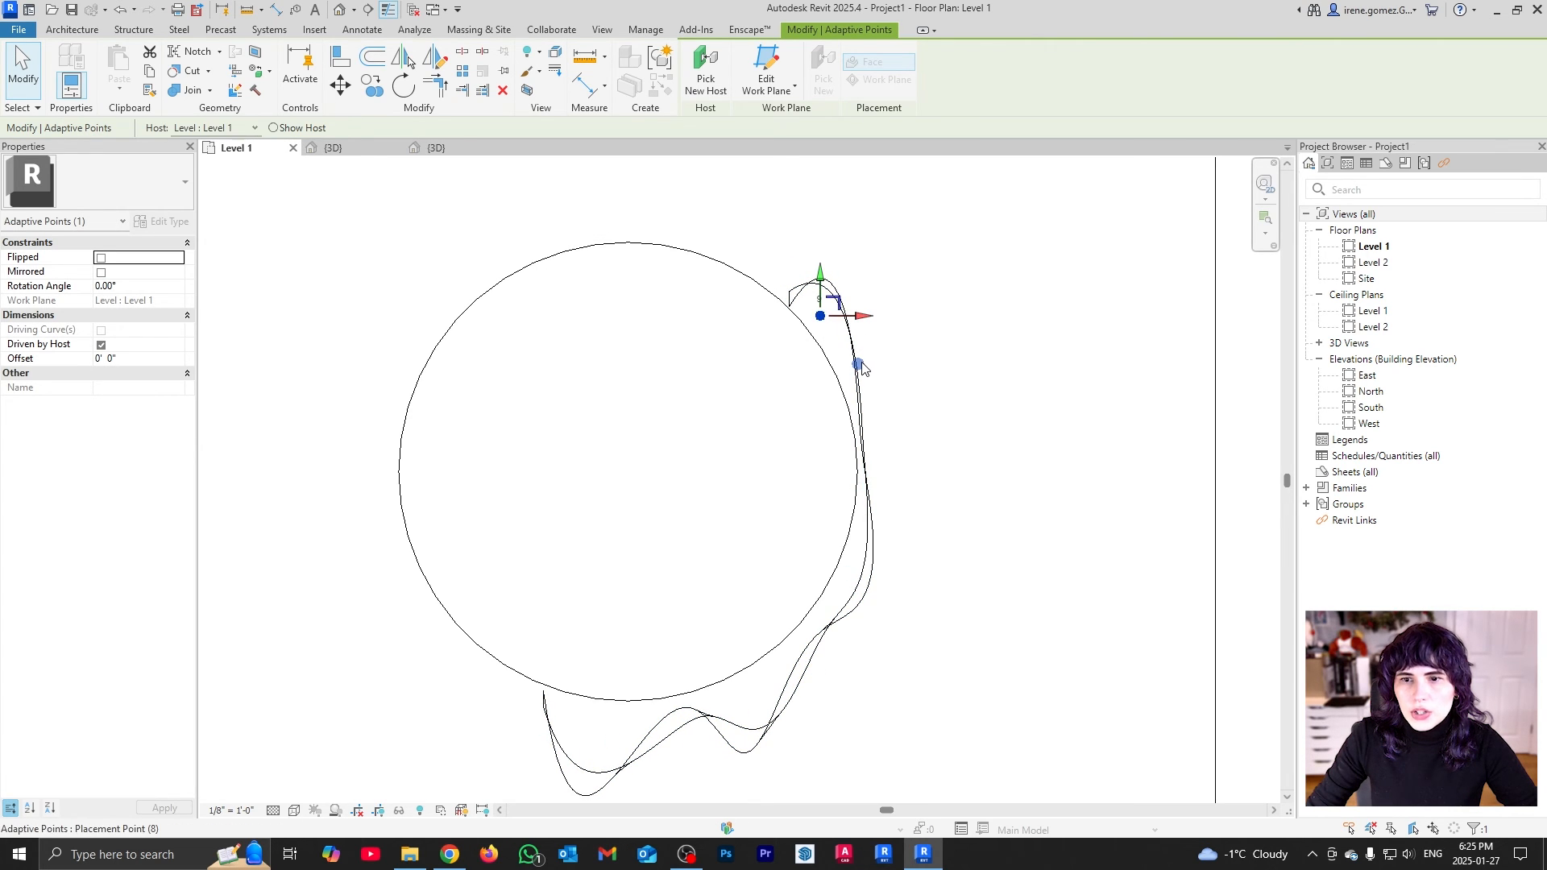
click(860, 365)
drag(868, 402, 870, 407)
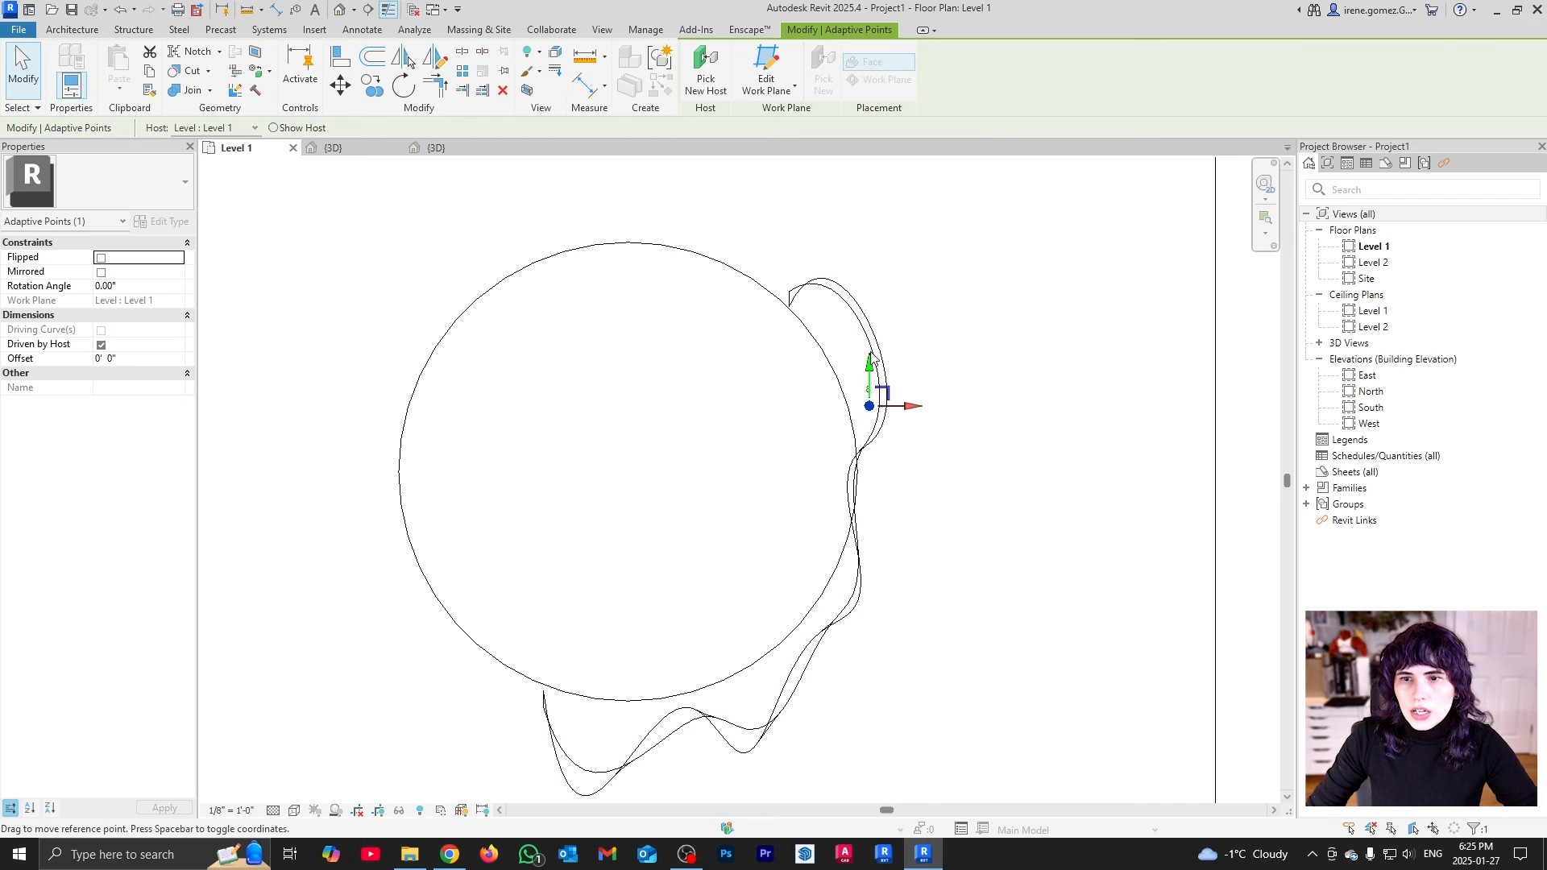
click(862, 485)
drag(862, 488, 883, 501)
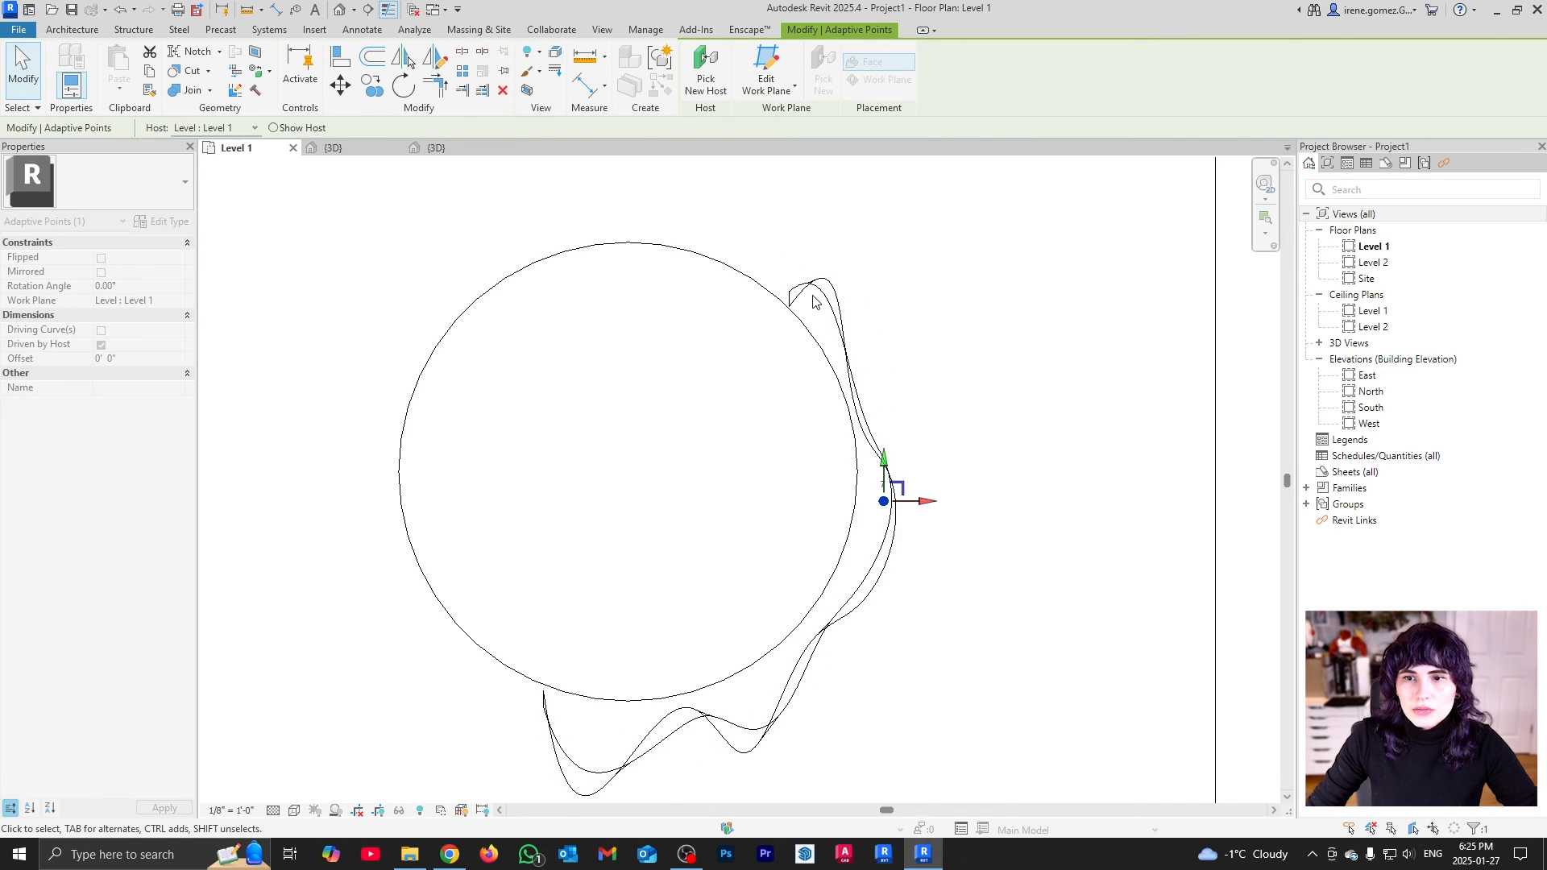
scroll(736, 599, down, 3)
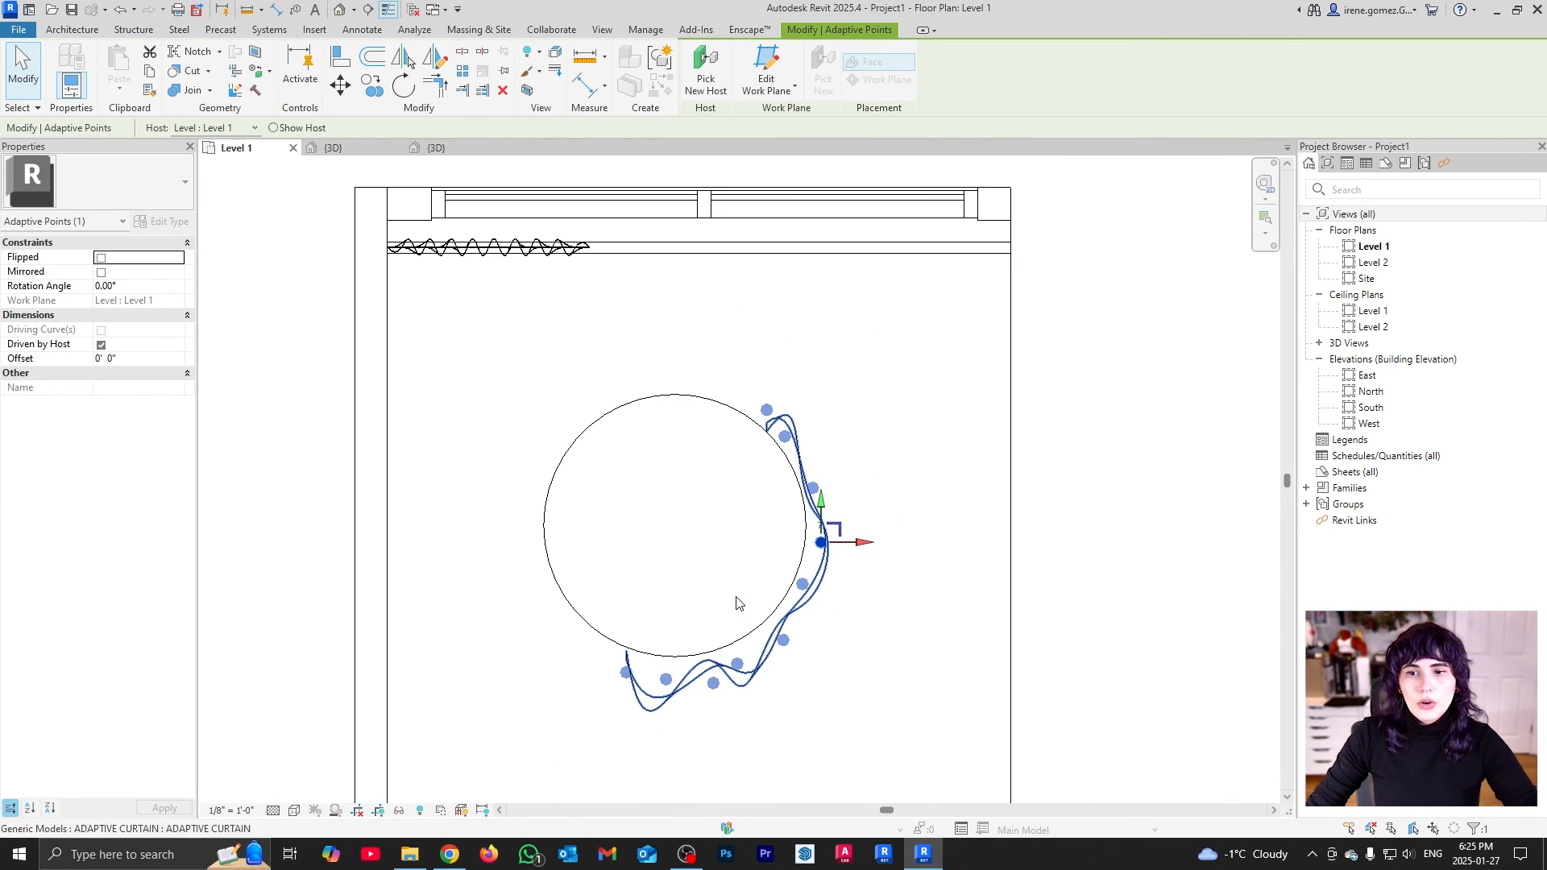
click(754, 576)
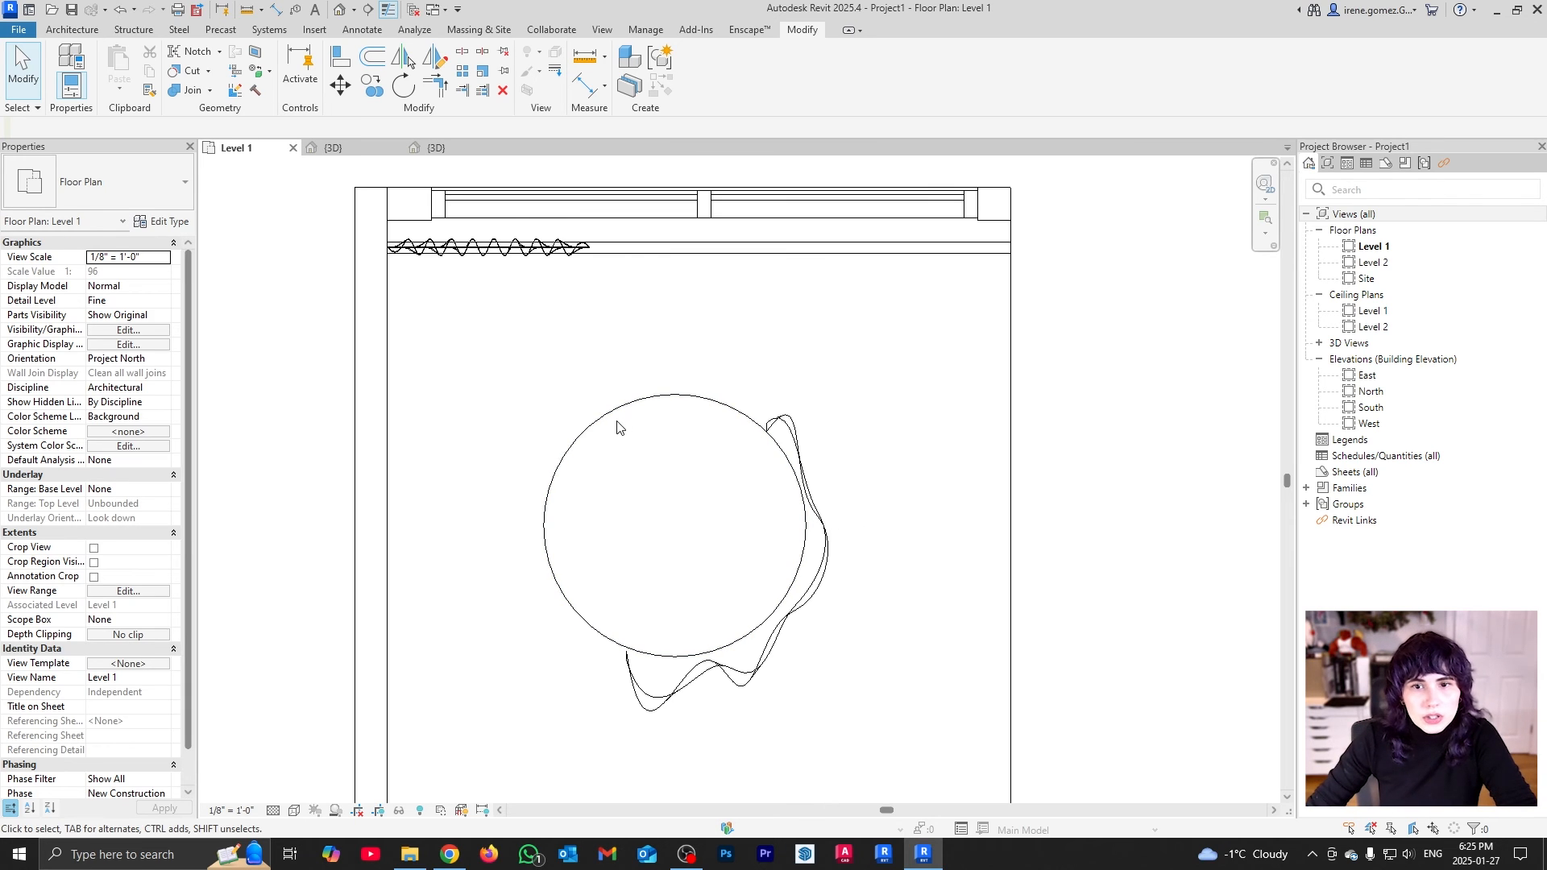
Examine the reshaped curtain around the platform in the 3D view from several sides and from above
click(332, 148)
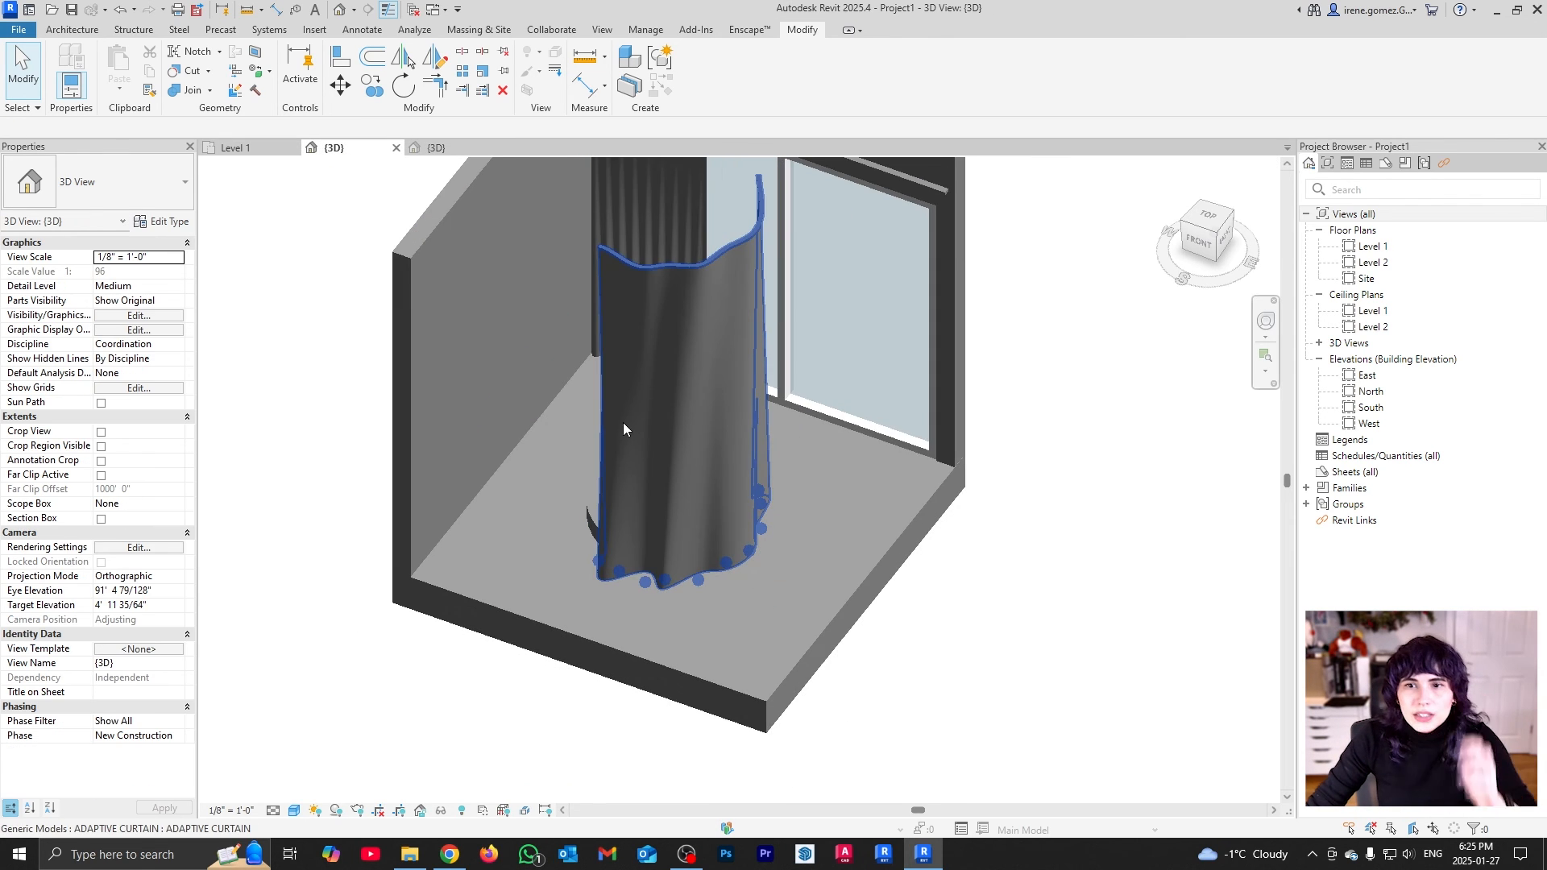
shift+middle_drag(725, 394, 568, 649)
shift+middle_drag(725, 452, 806, 491)
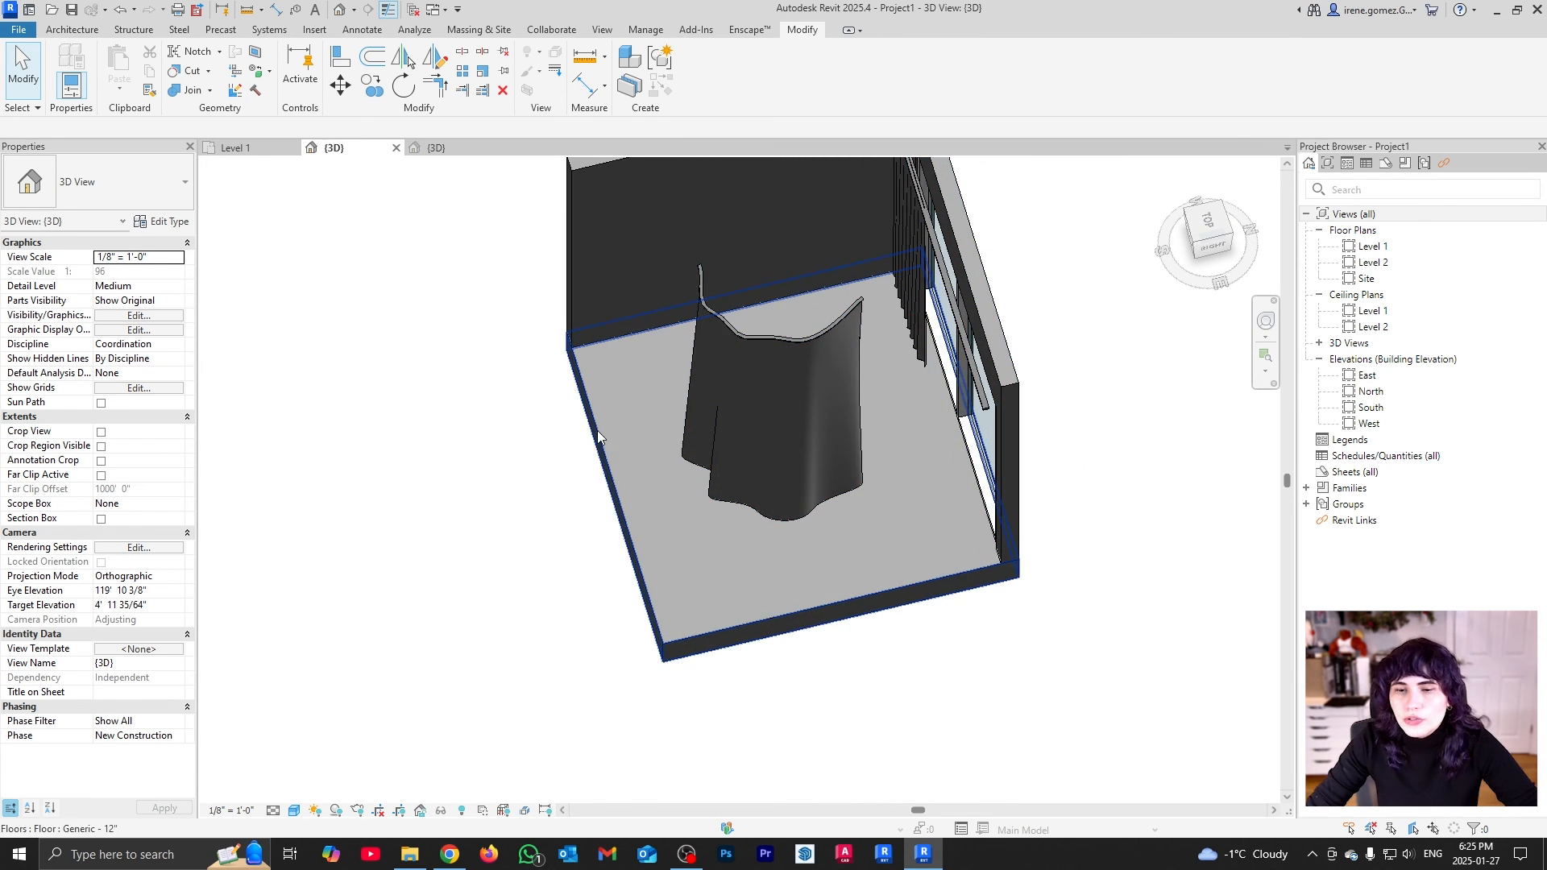
shift+middle_drag(620, 487, 816, 501)
shift+middle_drag(542, 535, 568, 572)
scroll(709, 489, up, 2)
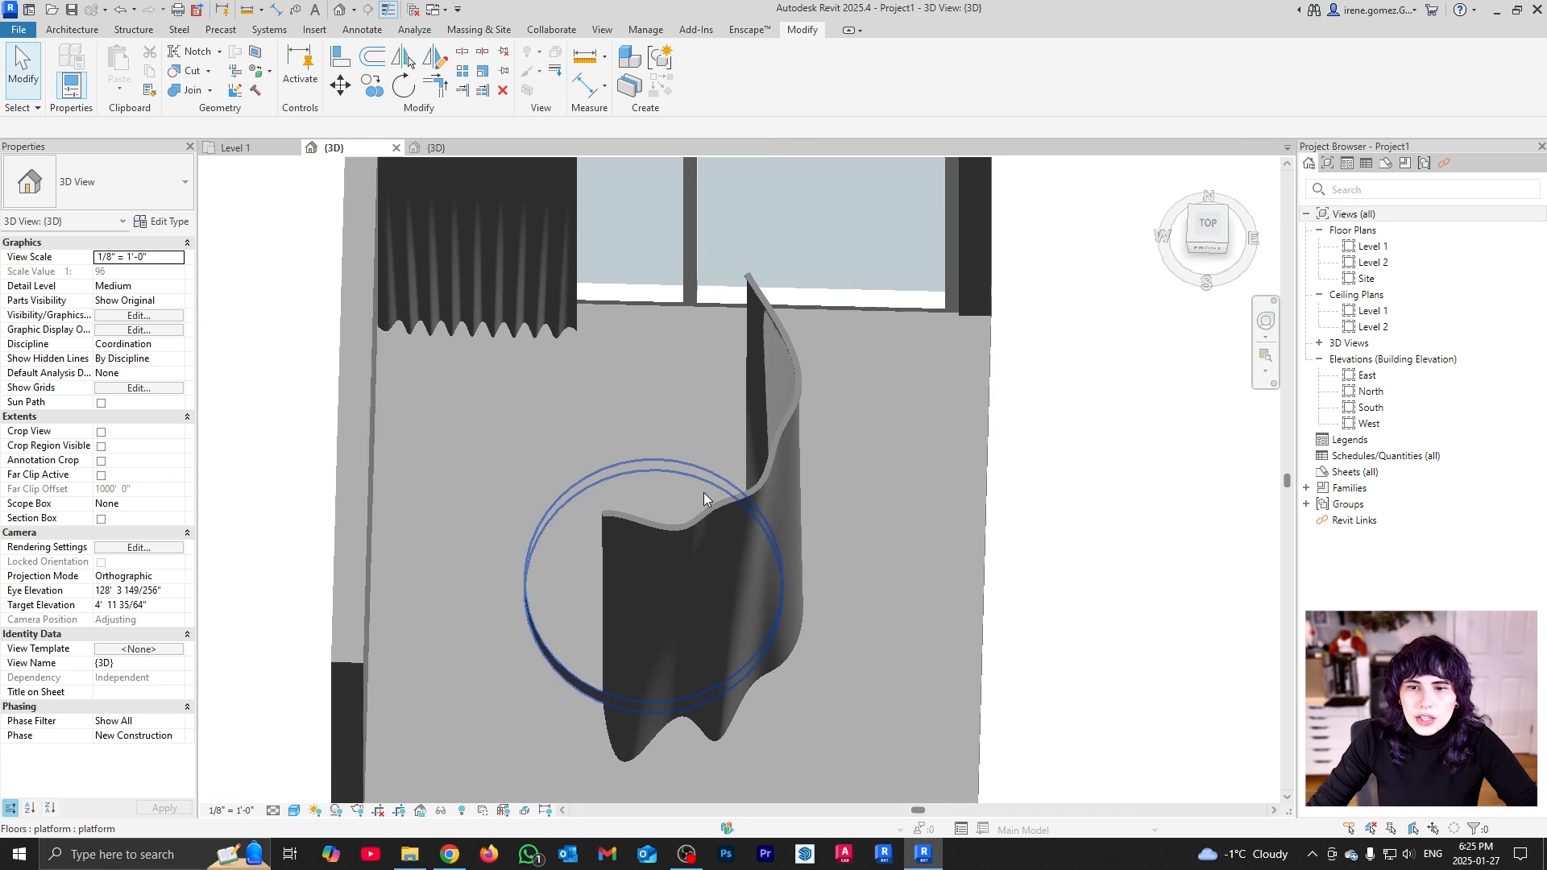
click(798, 486)
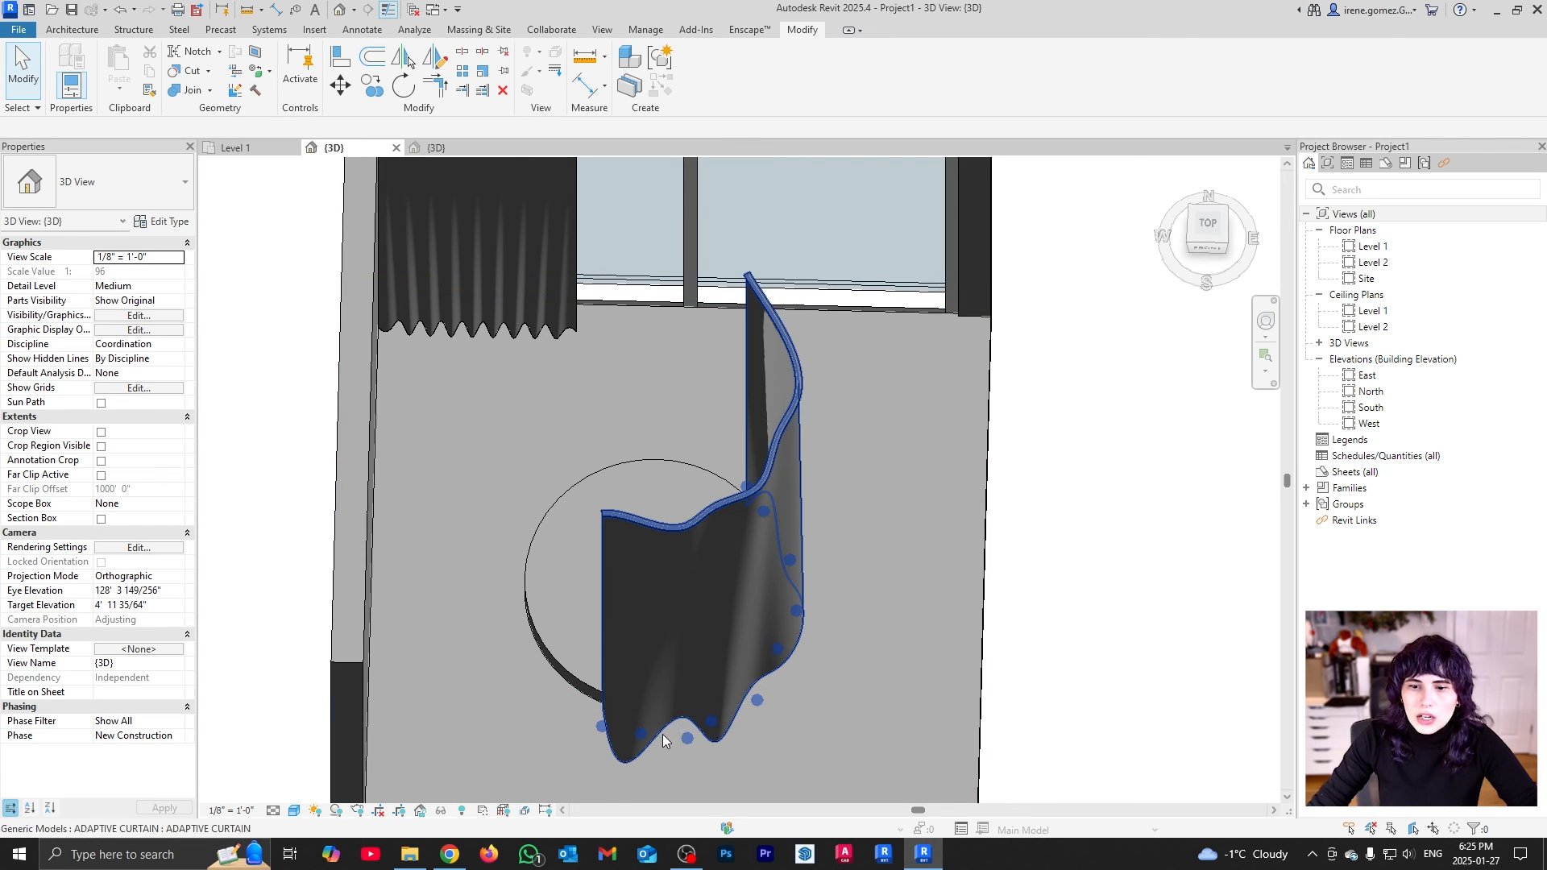
middle_drag(813, 645, 833, 579)
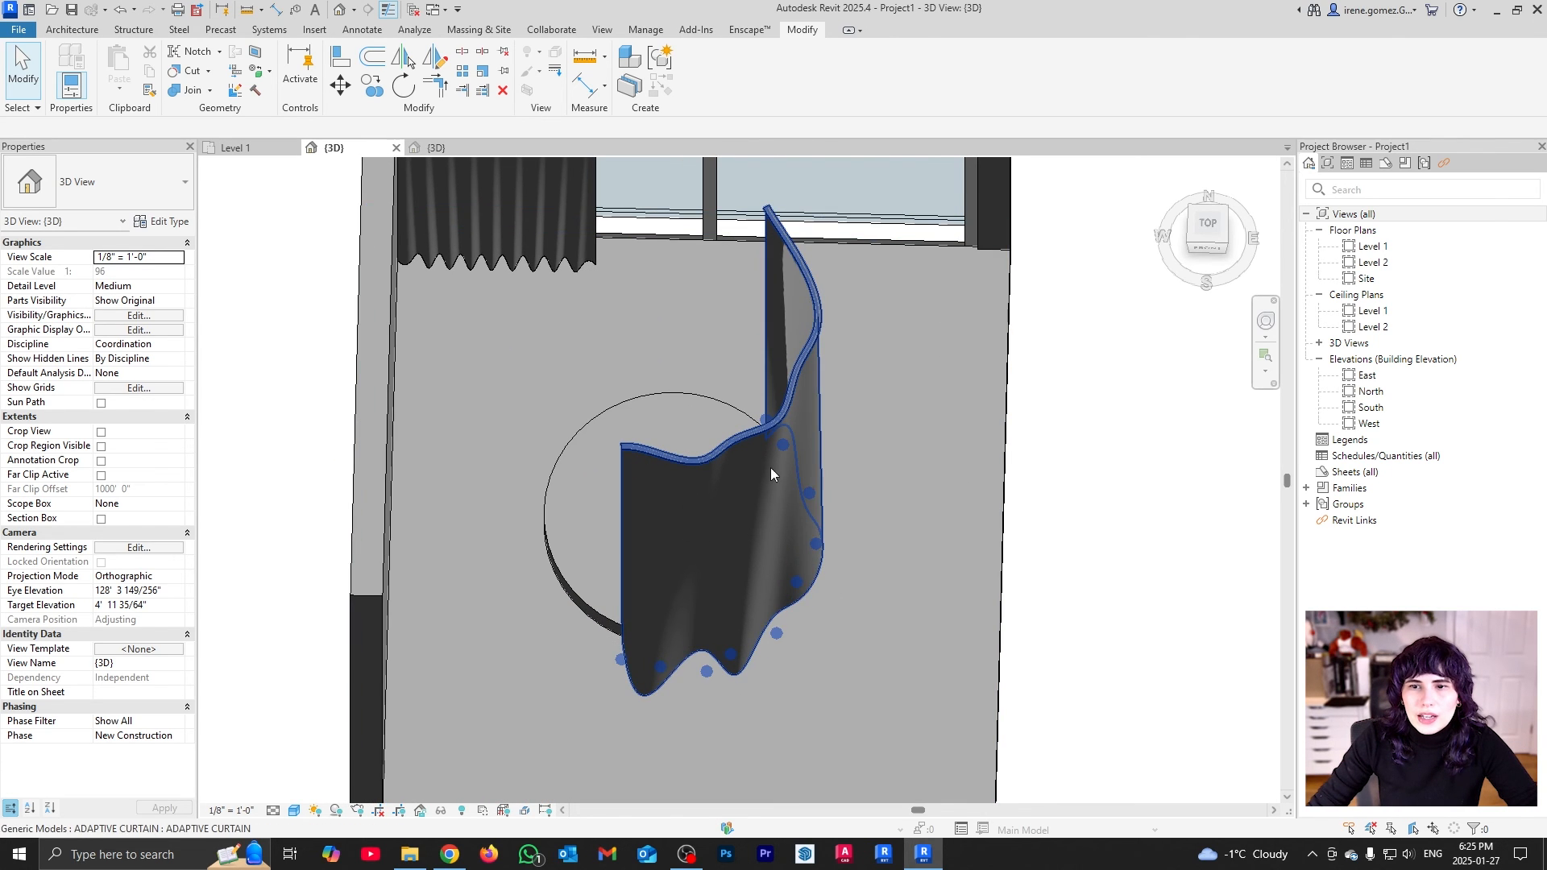
shift+middle_drag(771, 468, 728, 452)
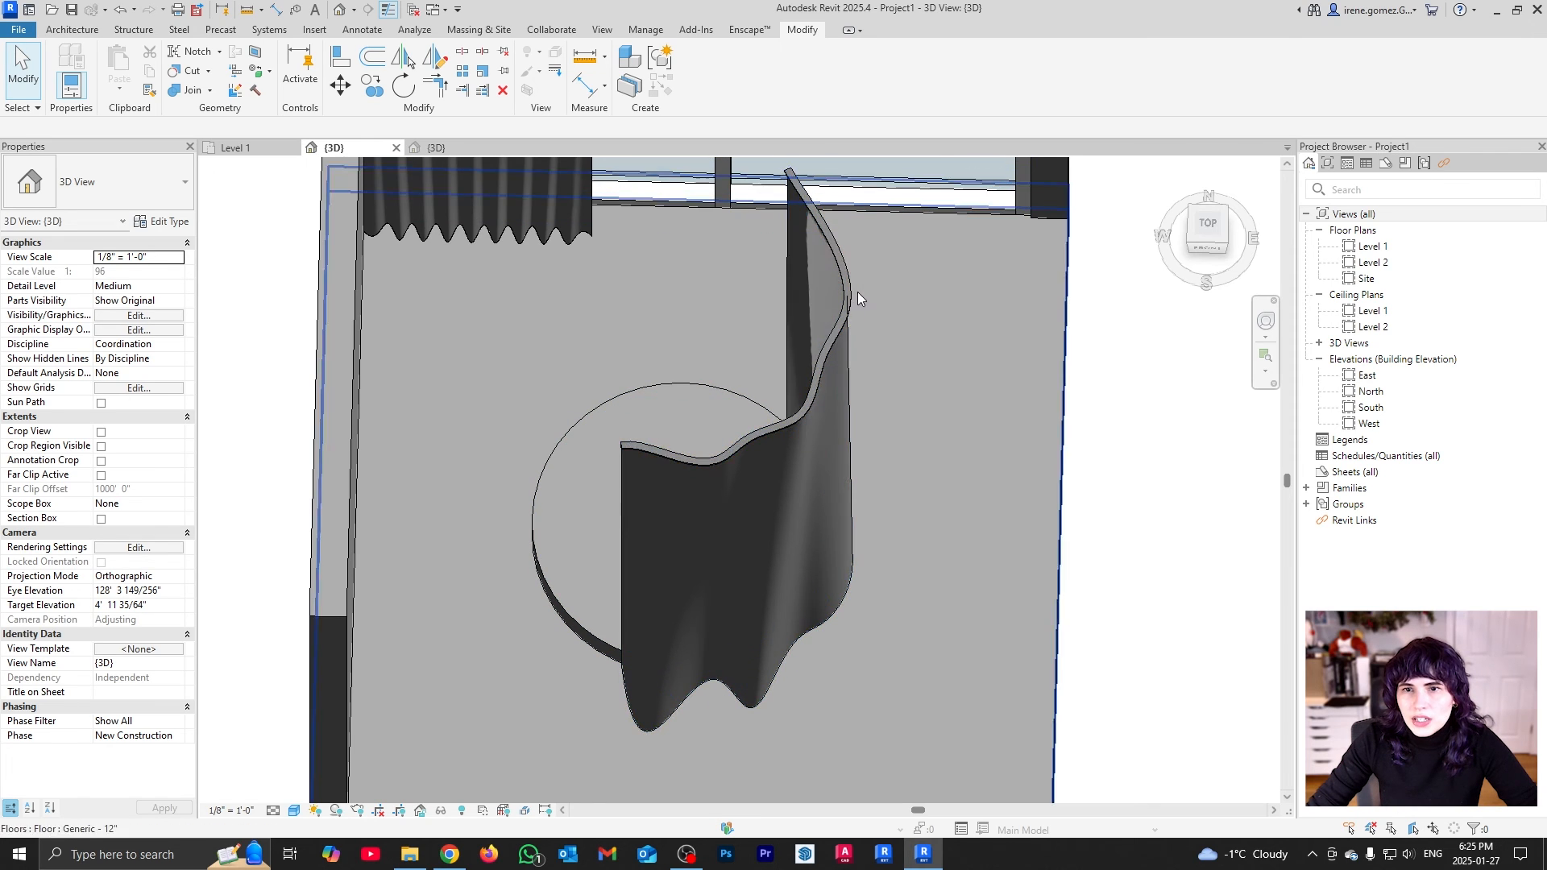
Delete the curtain around the platform and return to the Level 1 floor plan
click(785, 571)
key(Delete)
key(ctrl+Tab)
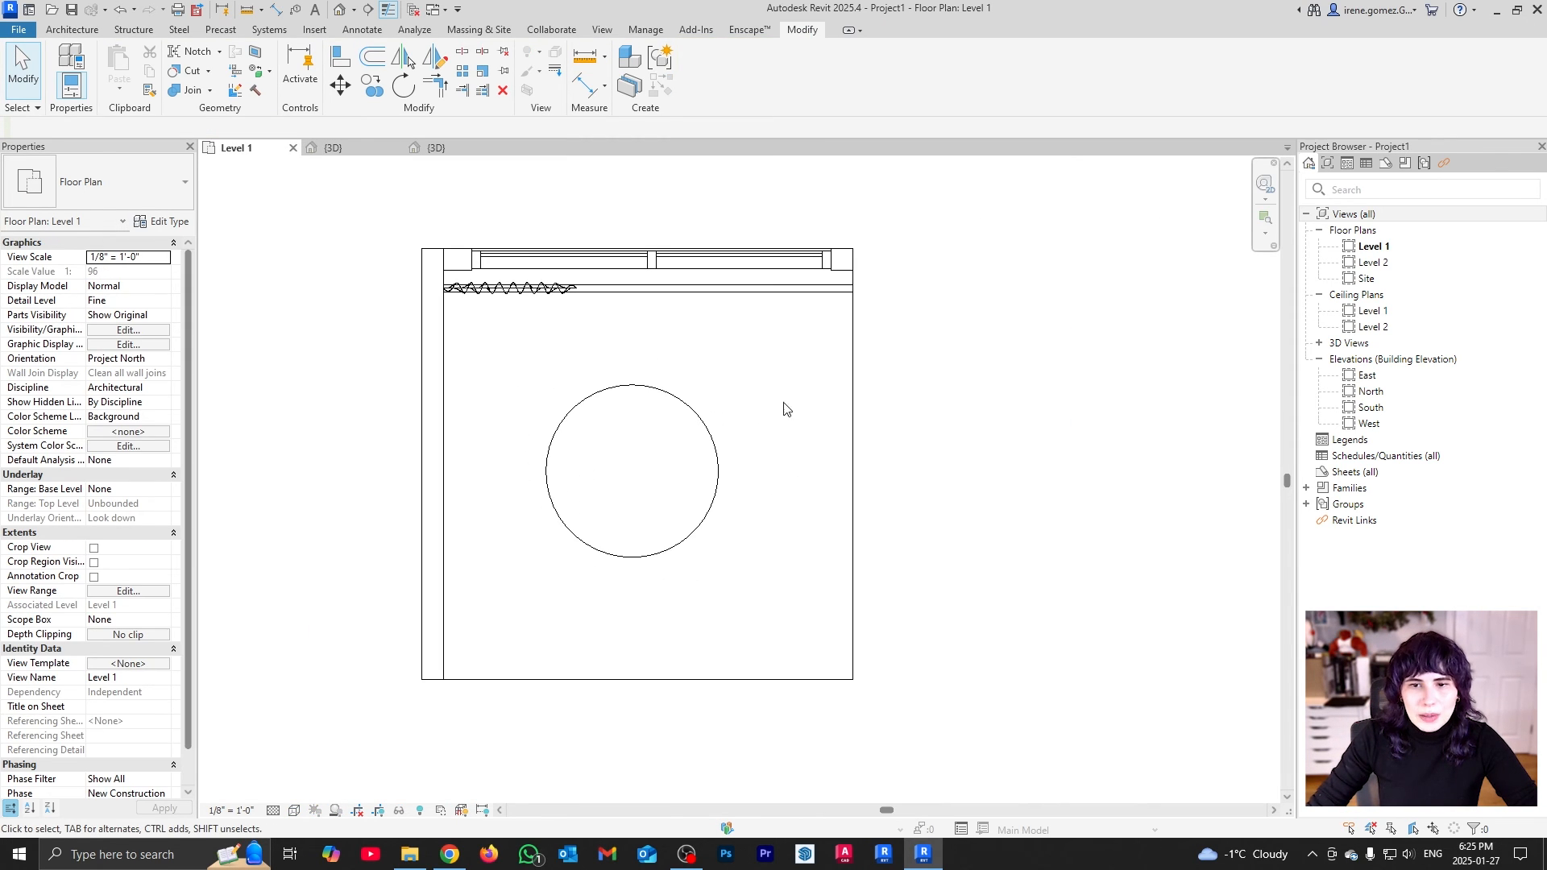
Draw model lines as a curtain path: a vertical line left of the platform, continued by an arc of about 2' 4" radius below it
click(101, 29)
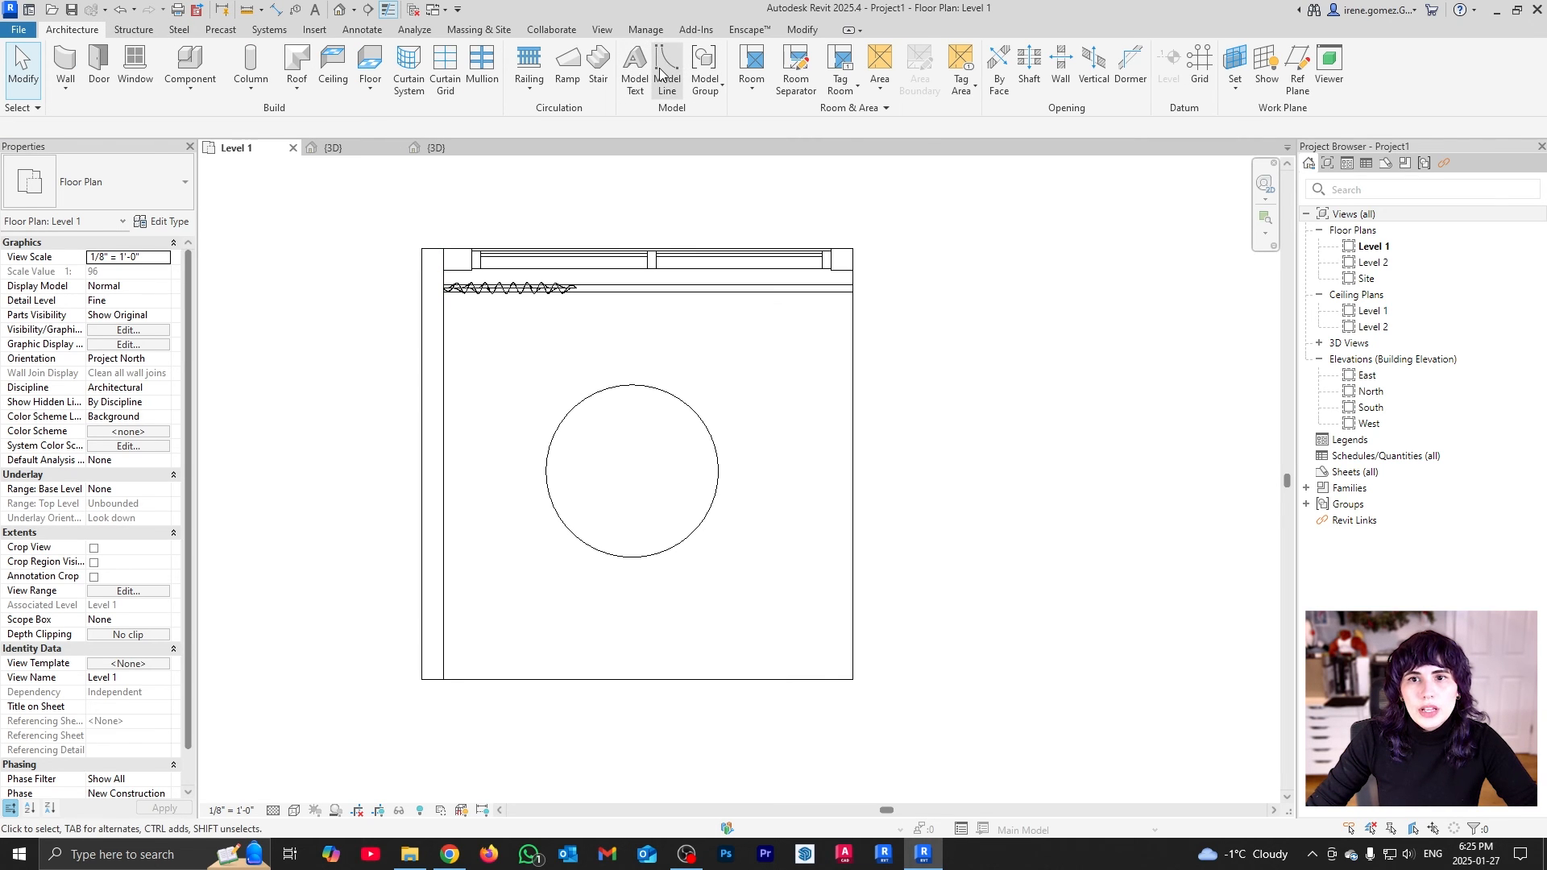
scroll(605, 463, up, 1)
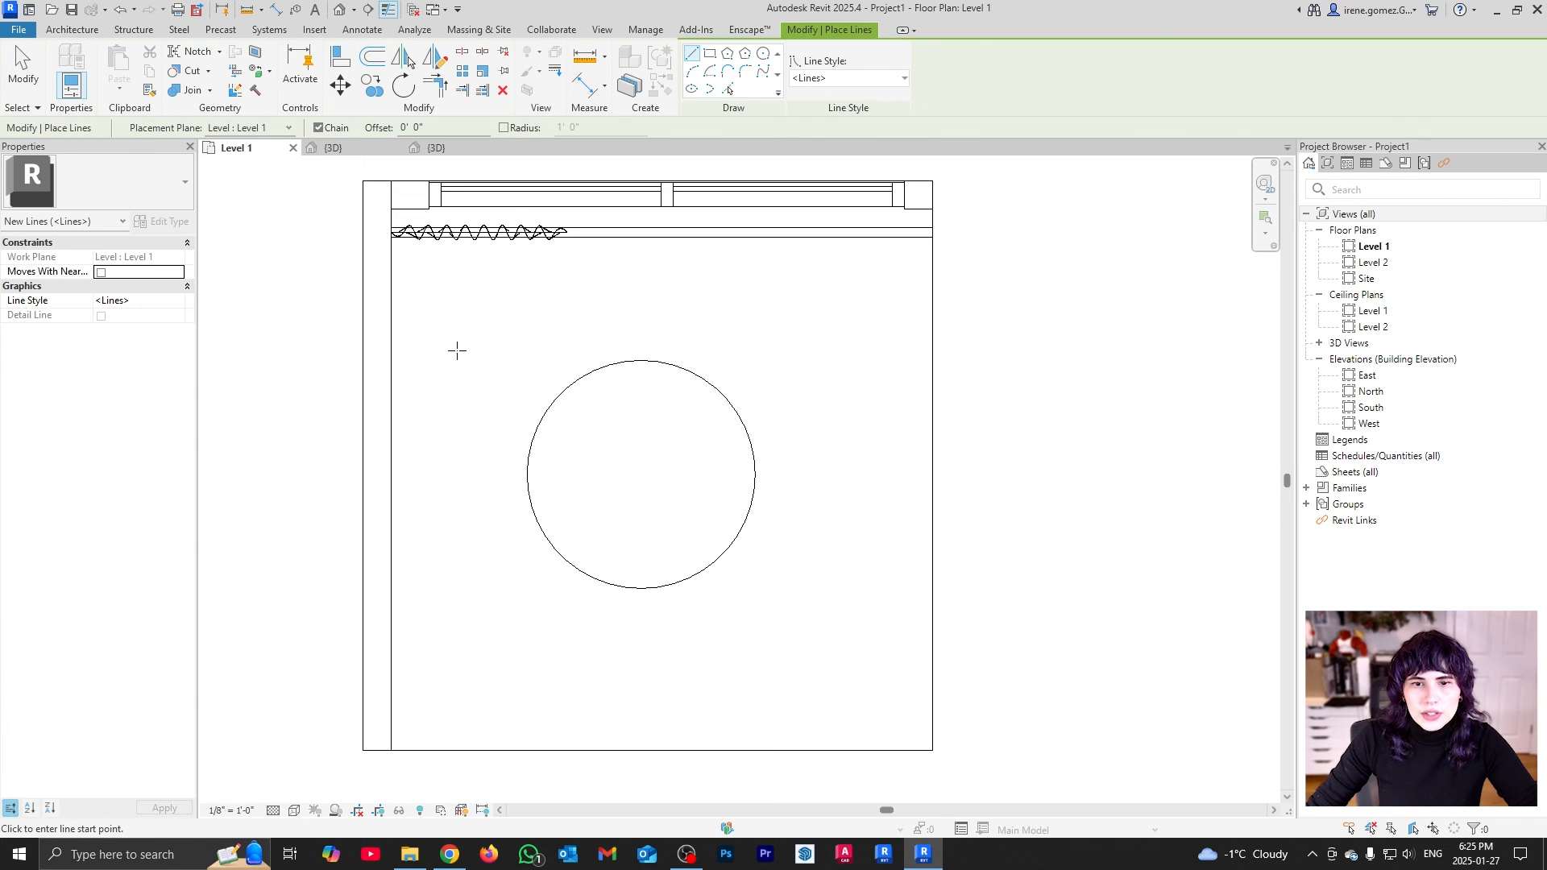
click(451, 326)
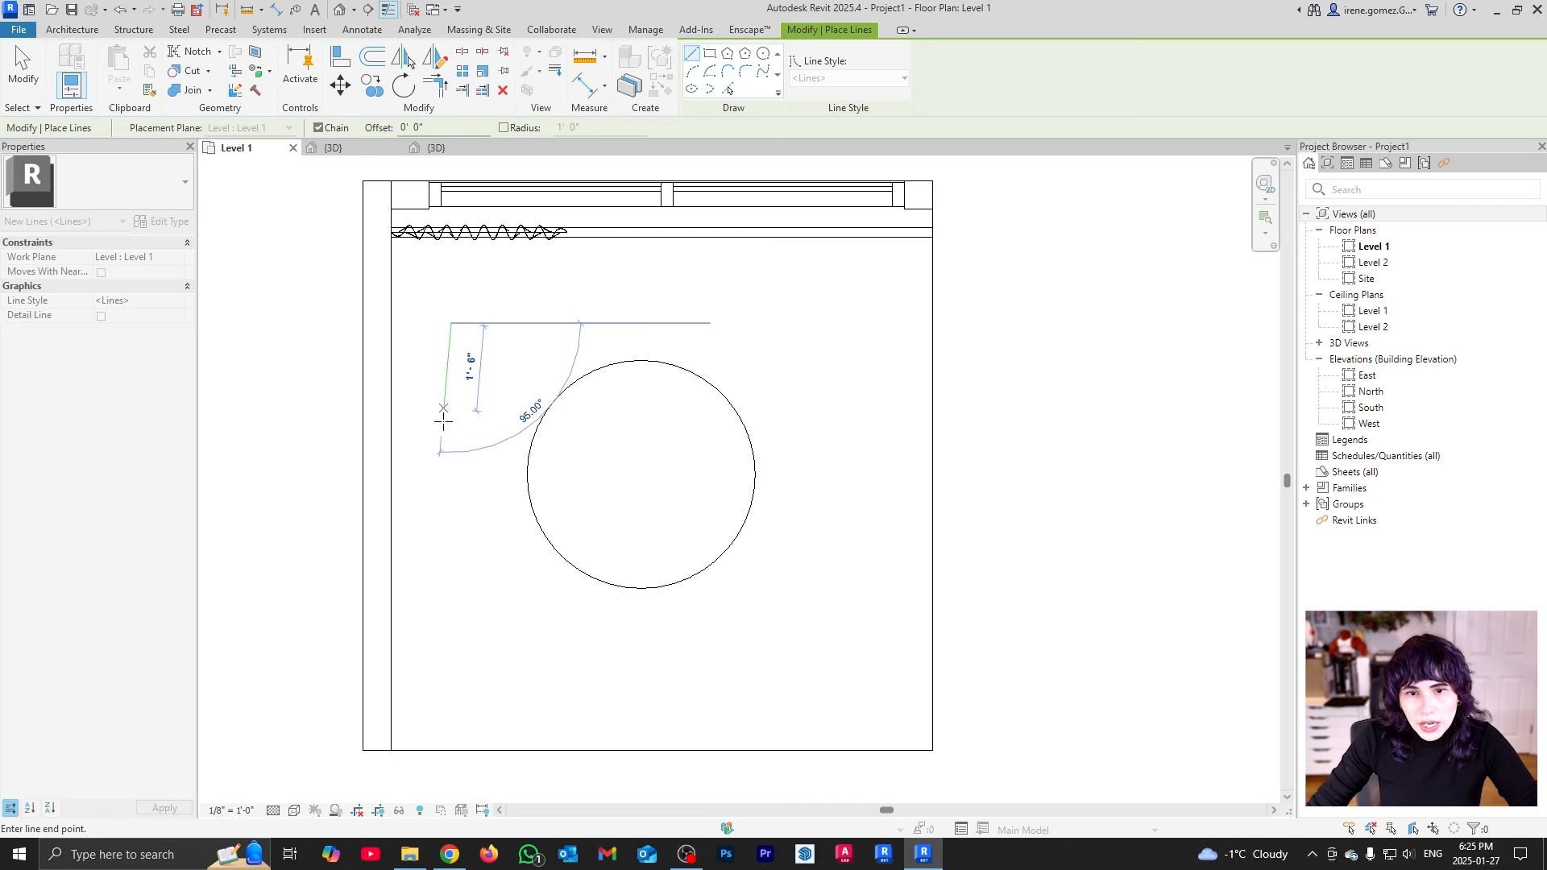
click(450, 570)
click(691, 71)
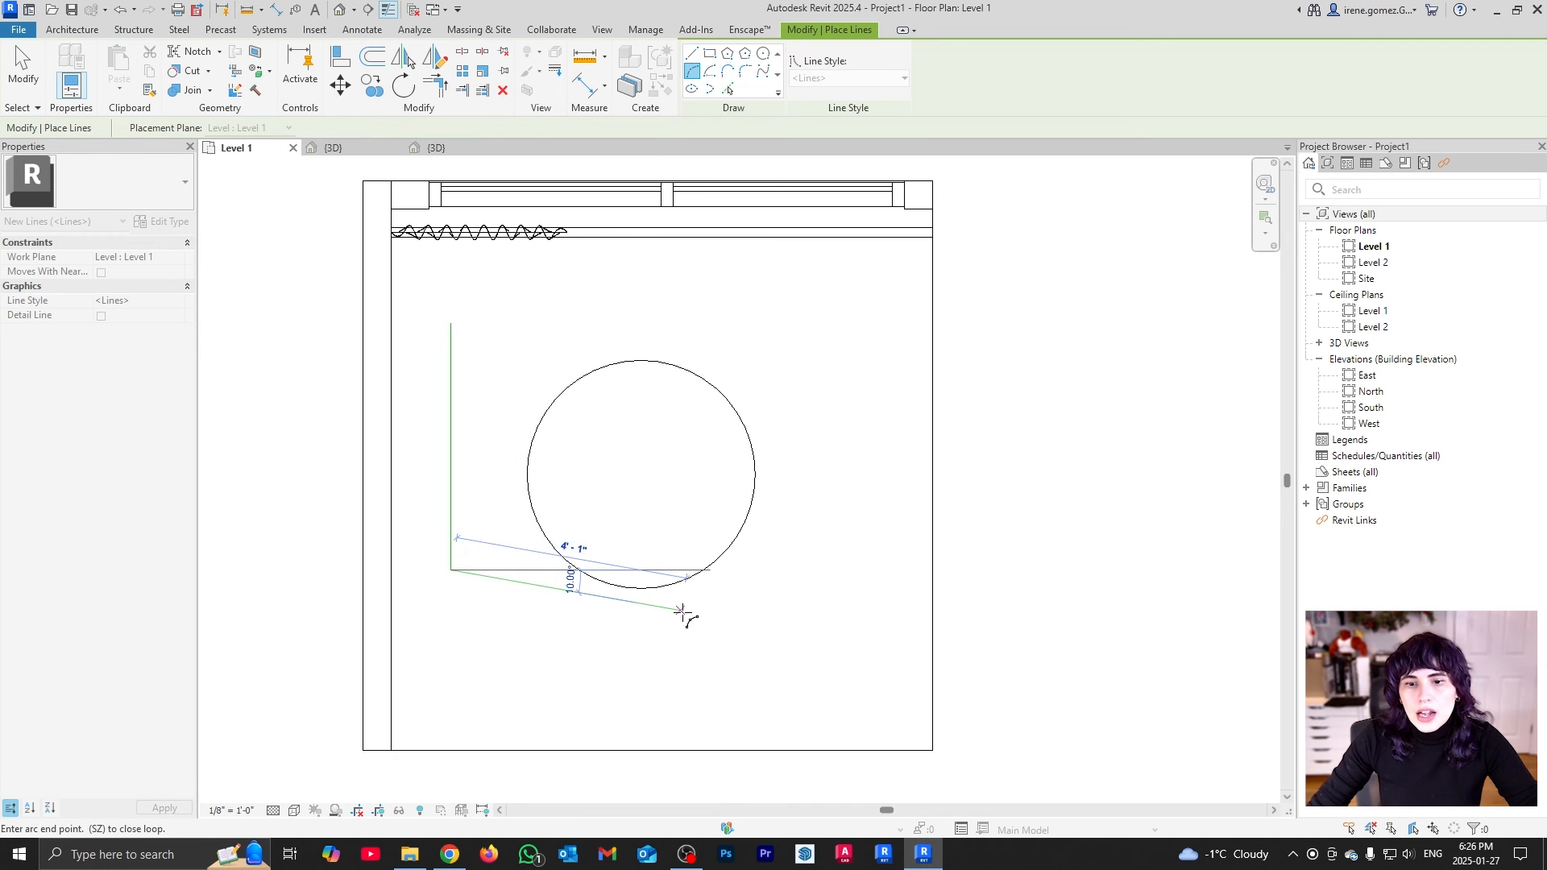
click(712, 617)
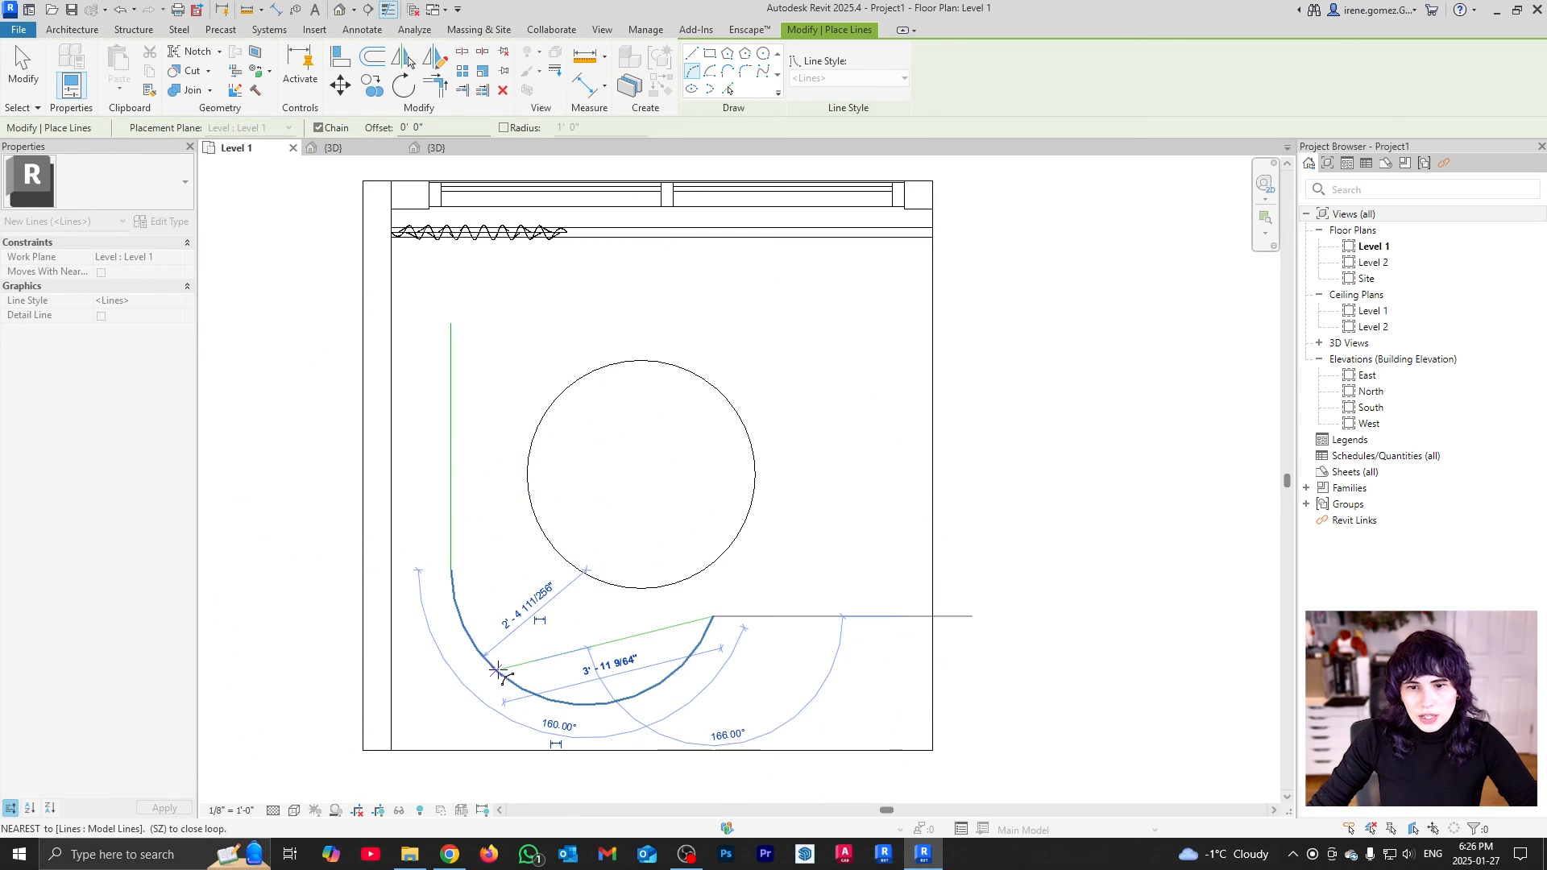
click(532, 694)
key(Escape)
key(Escape)
middle_drag(702, 614, 702, 567)
scroll(589, 524, up, 1)
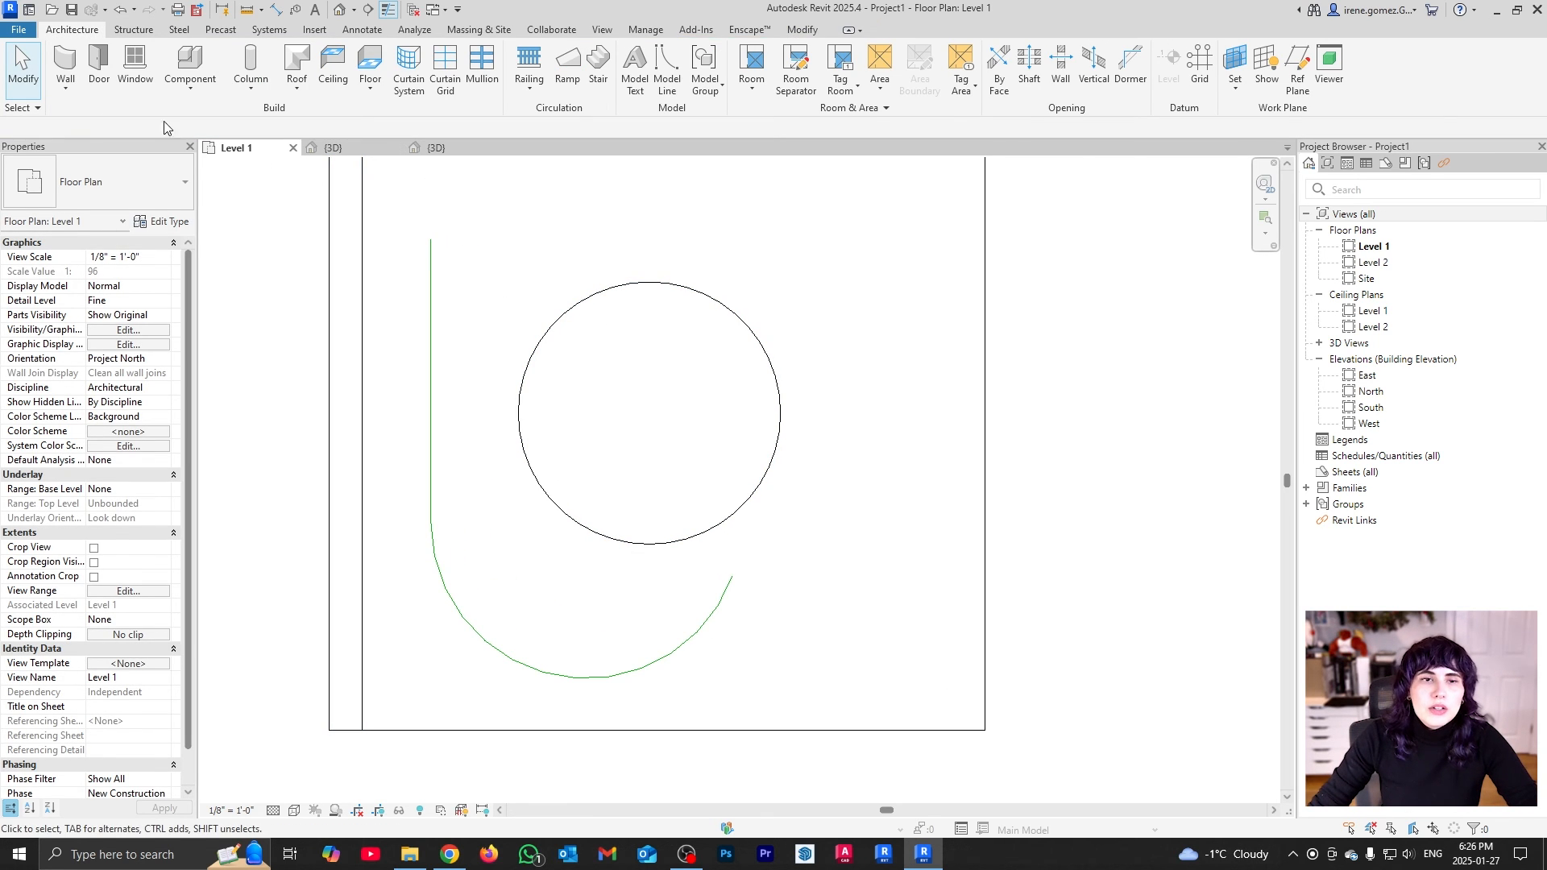
Try to place an adaptive curtain with its placement points spaced down the vertical model line from its upper end
key(c)
key(m)
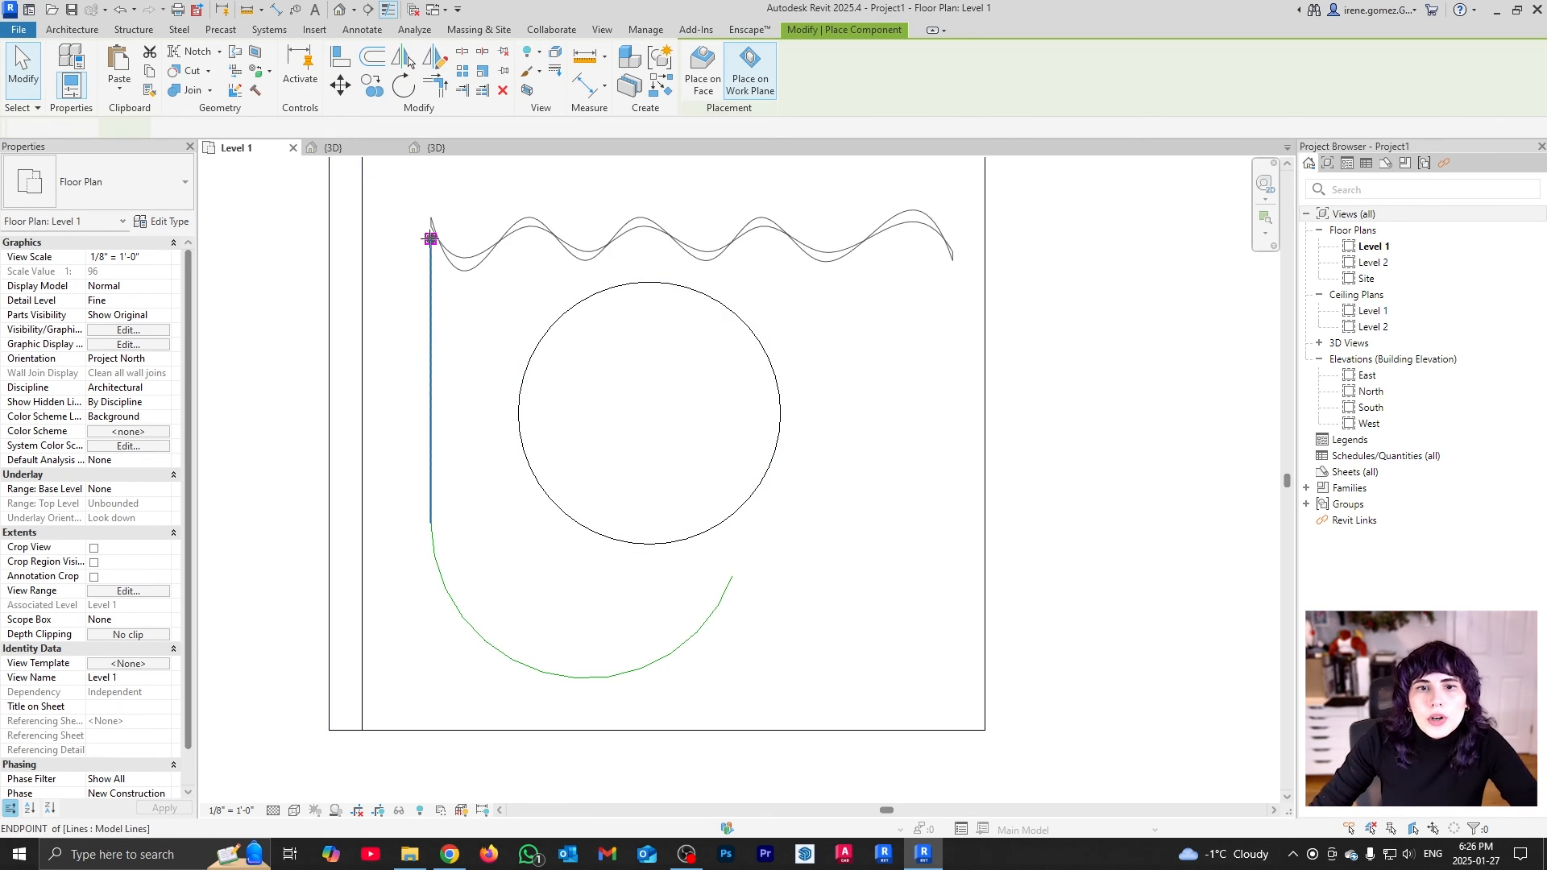
click(431, 239)
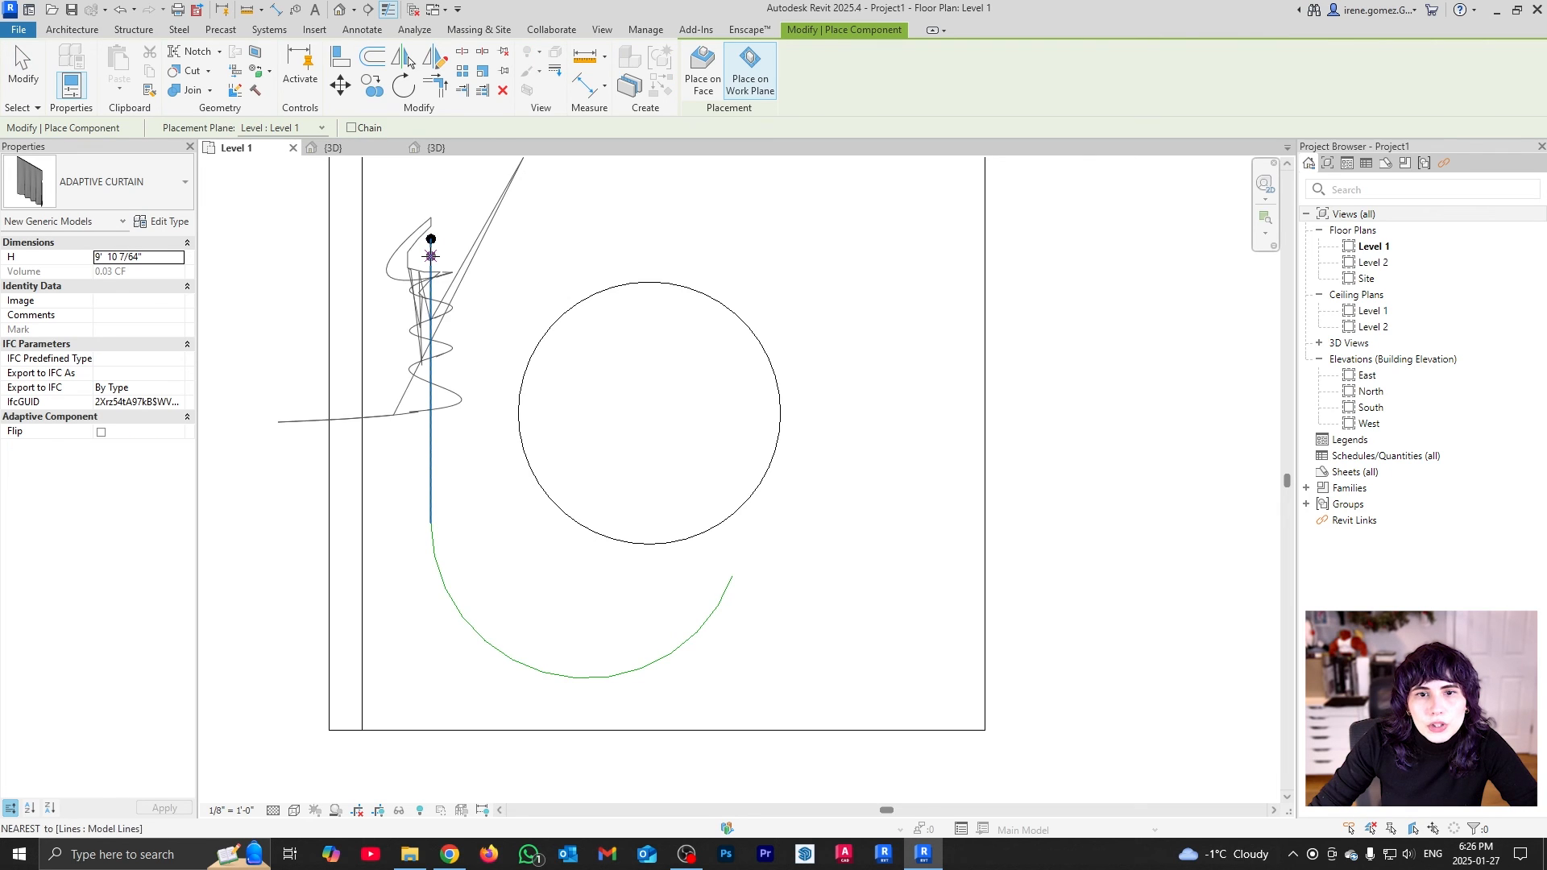
click(431, 253)
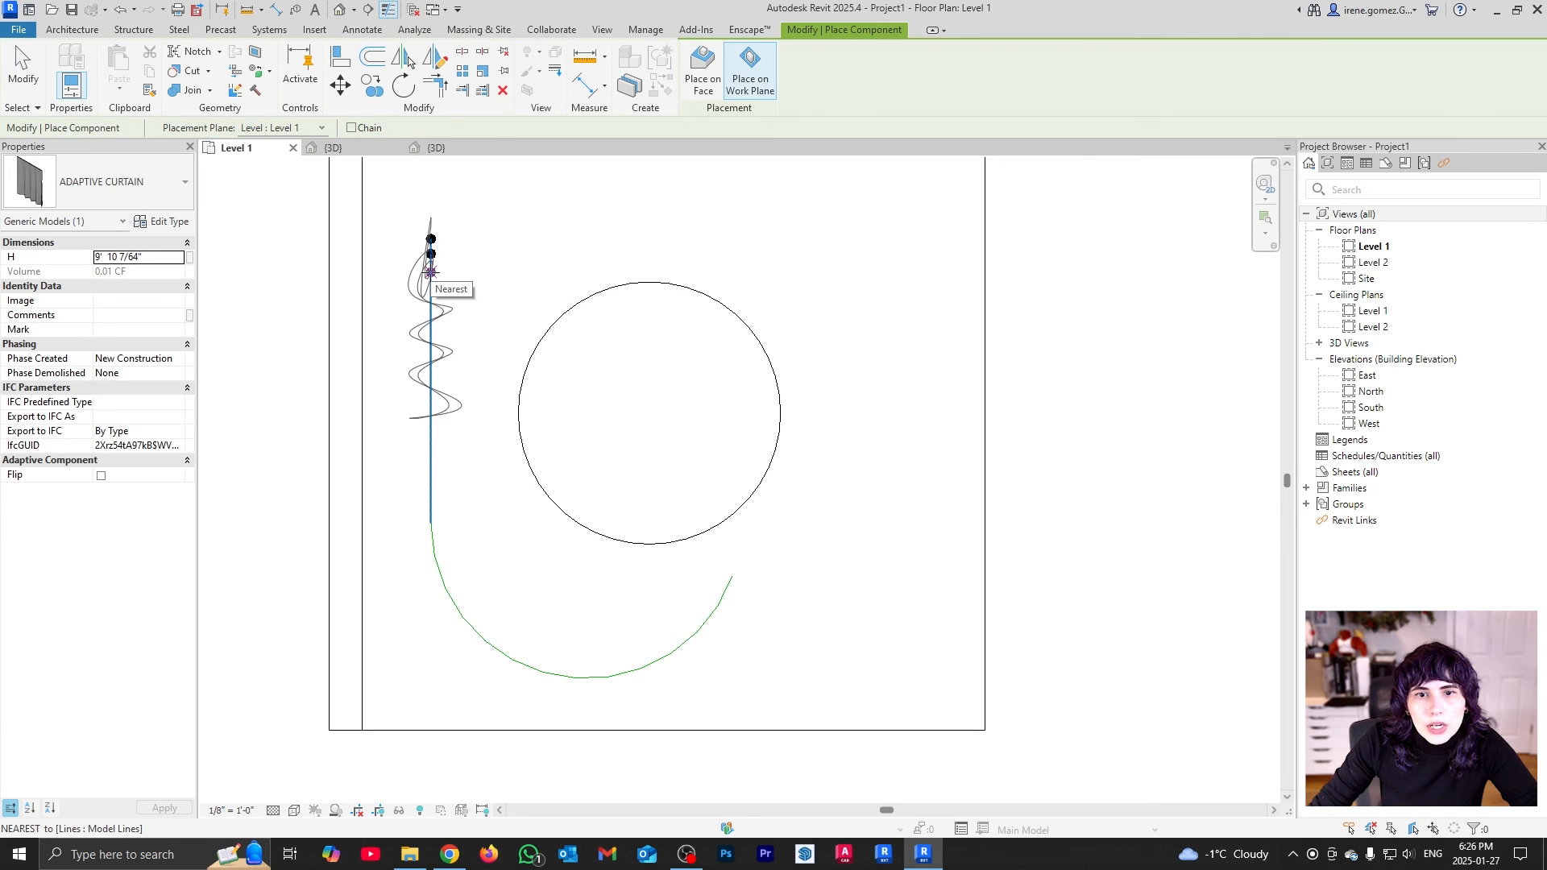
click(431, 295)
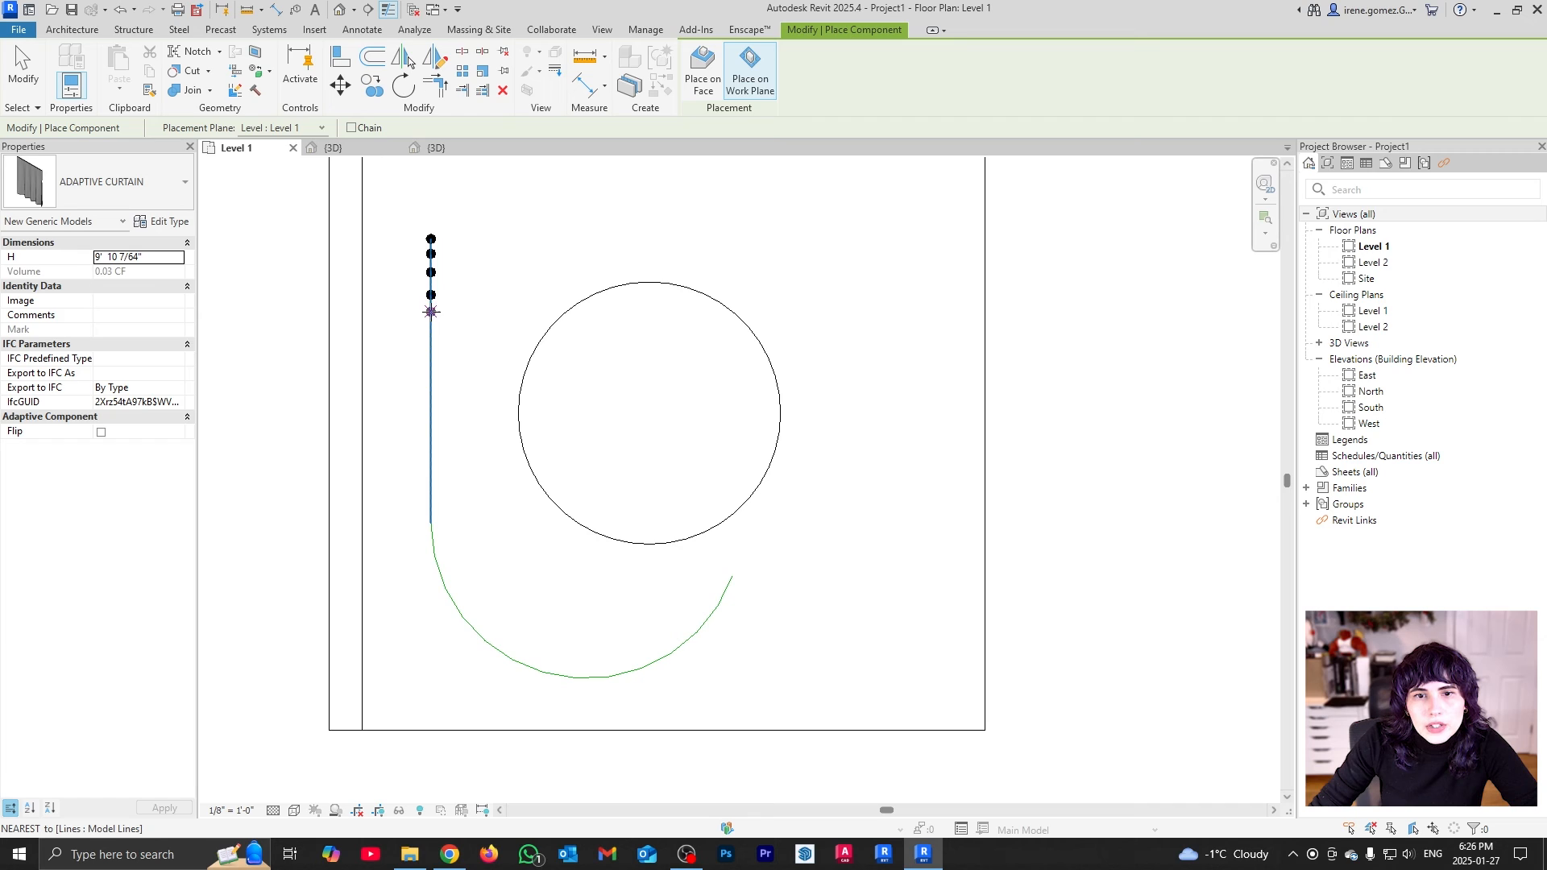
click(431, 357)
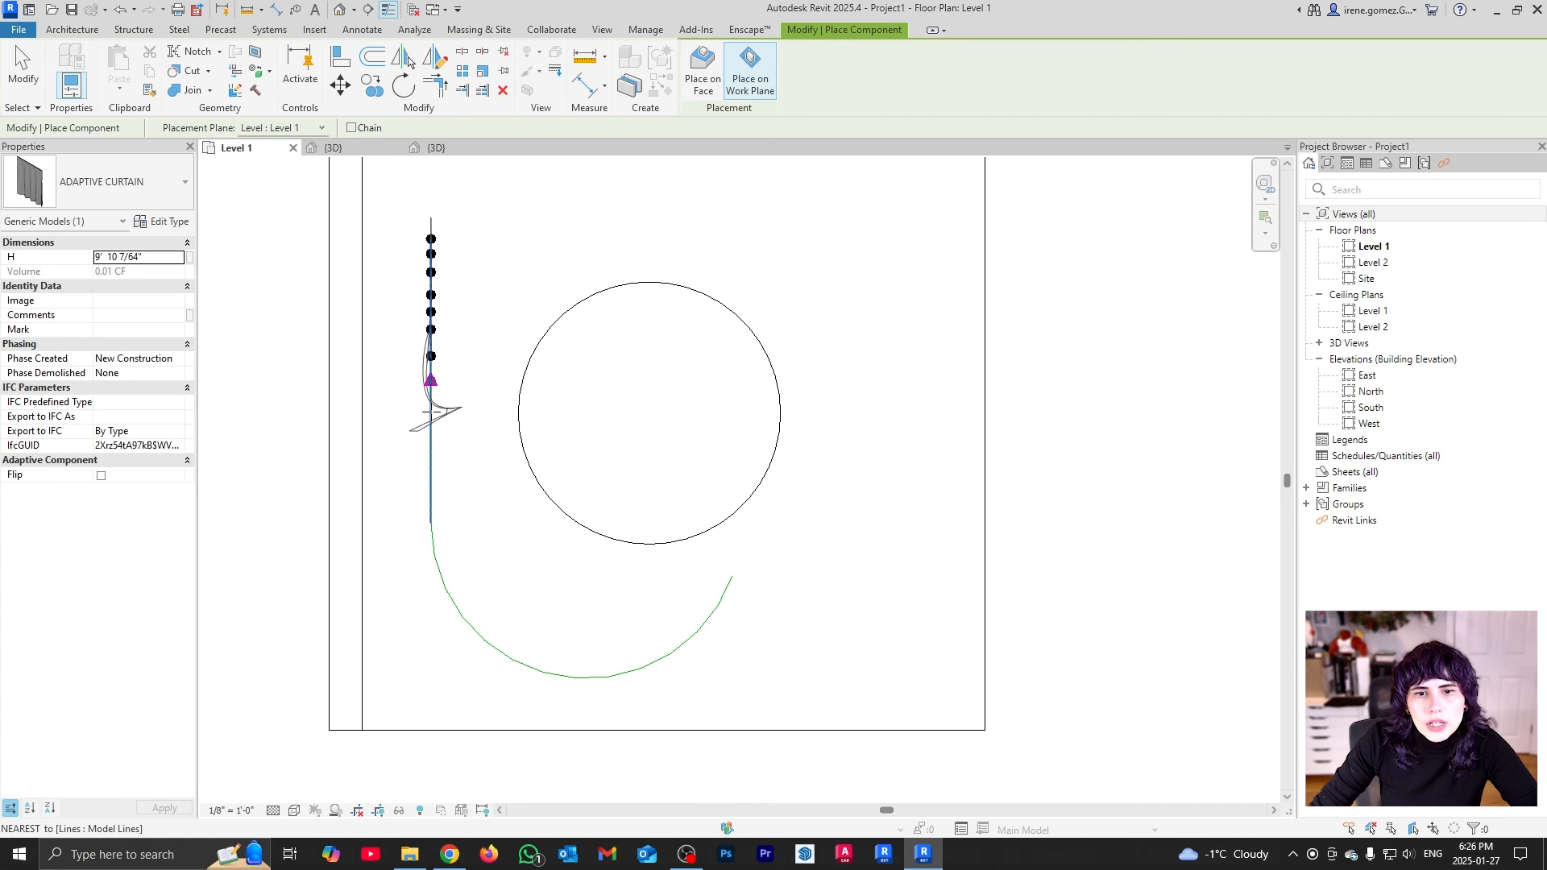
click(475, 409)
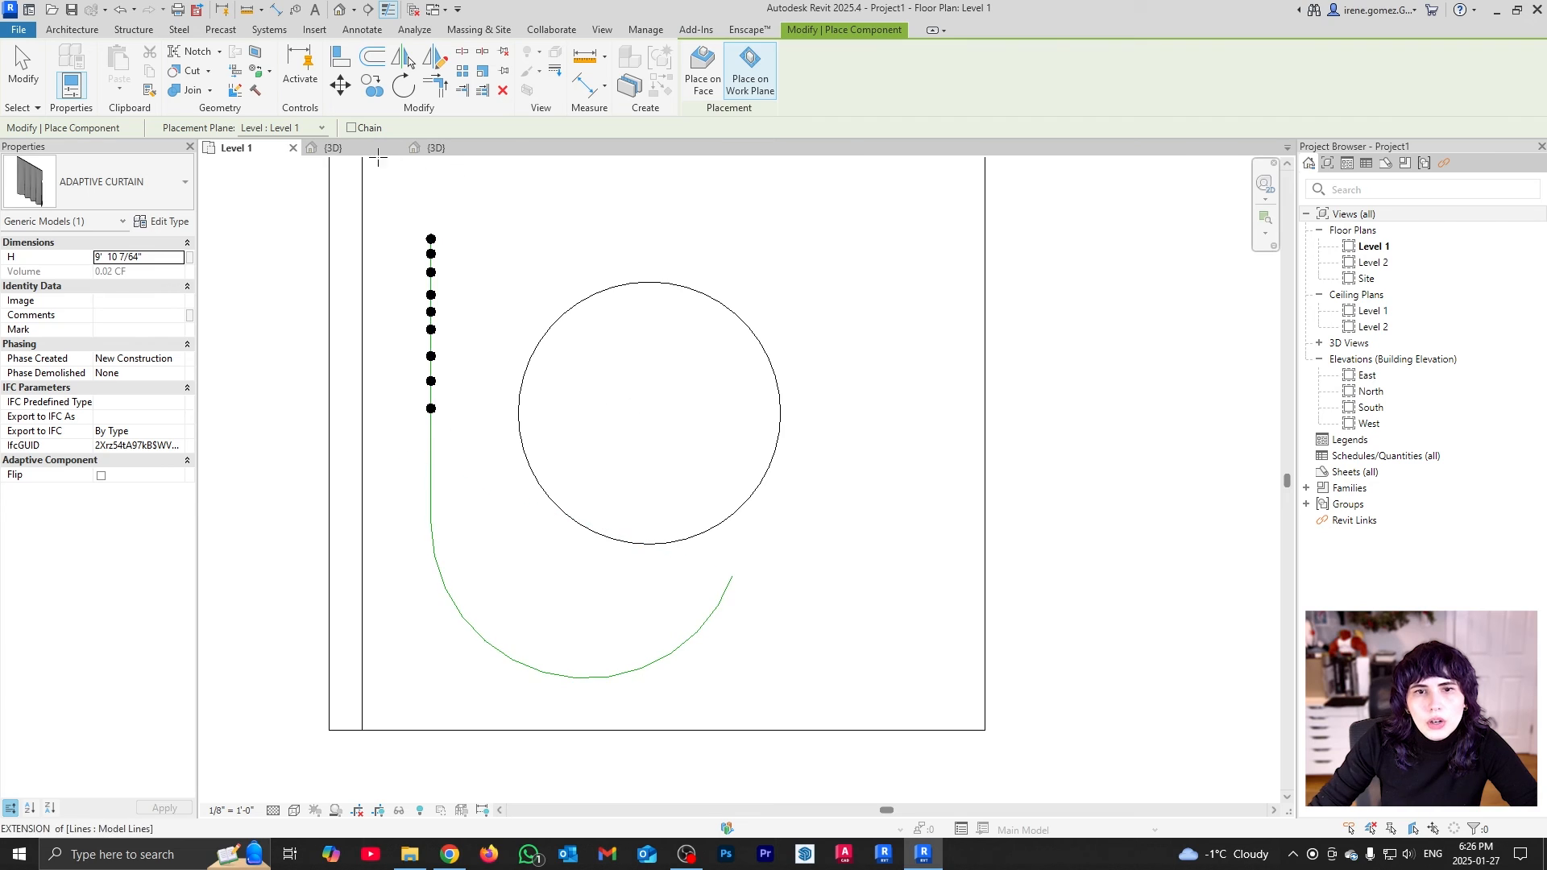
In the curtain family's 3D view, try moving placement point 10 away from the curtain's line, and undo the move
click(333, 148)
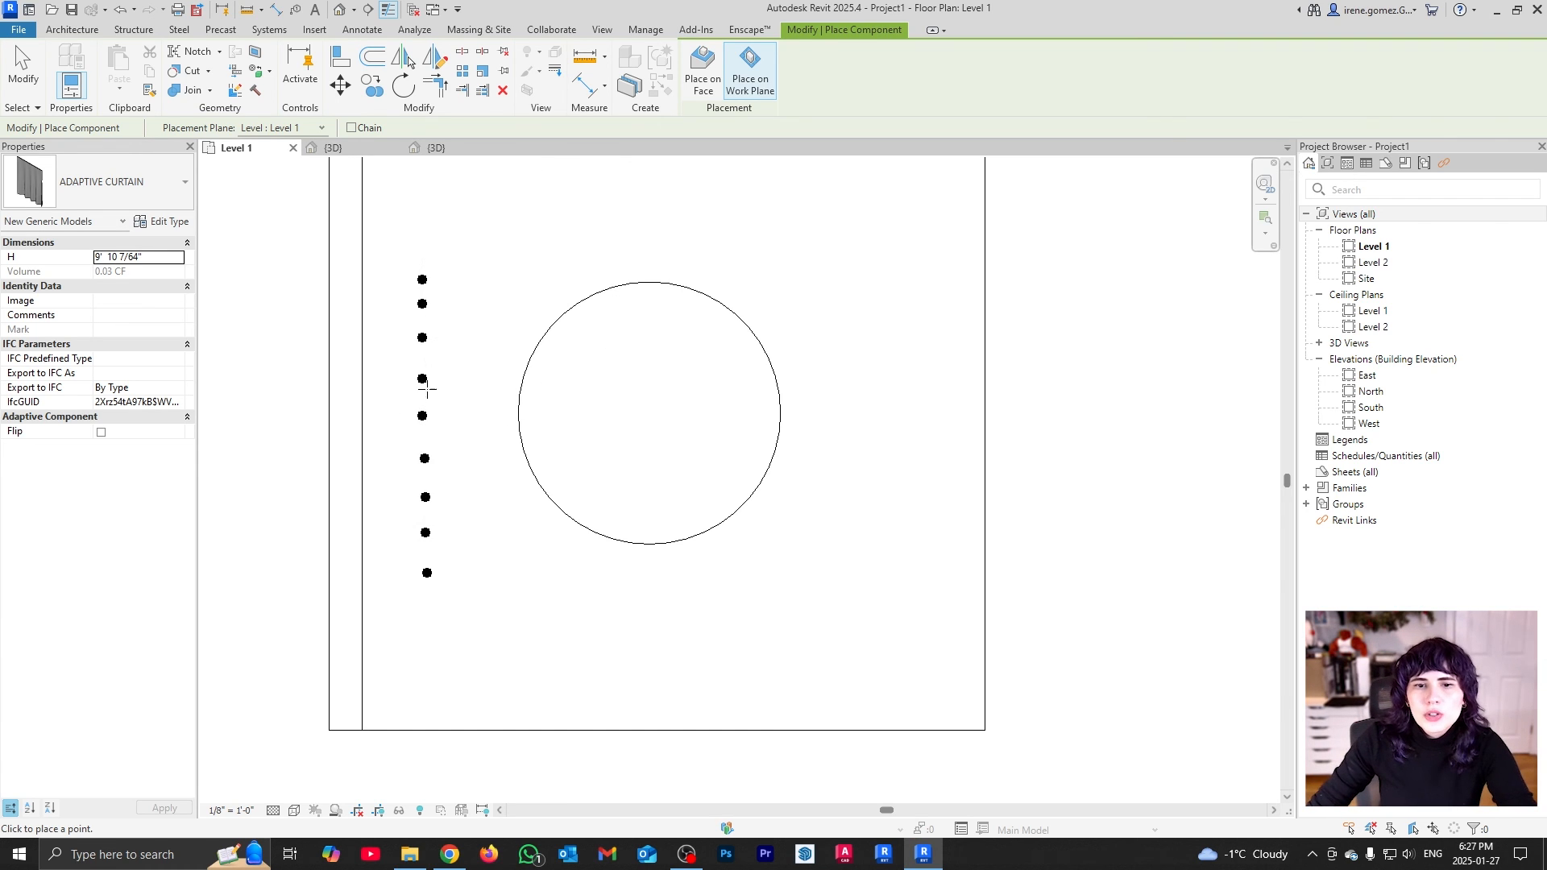
click(440, 149)
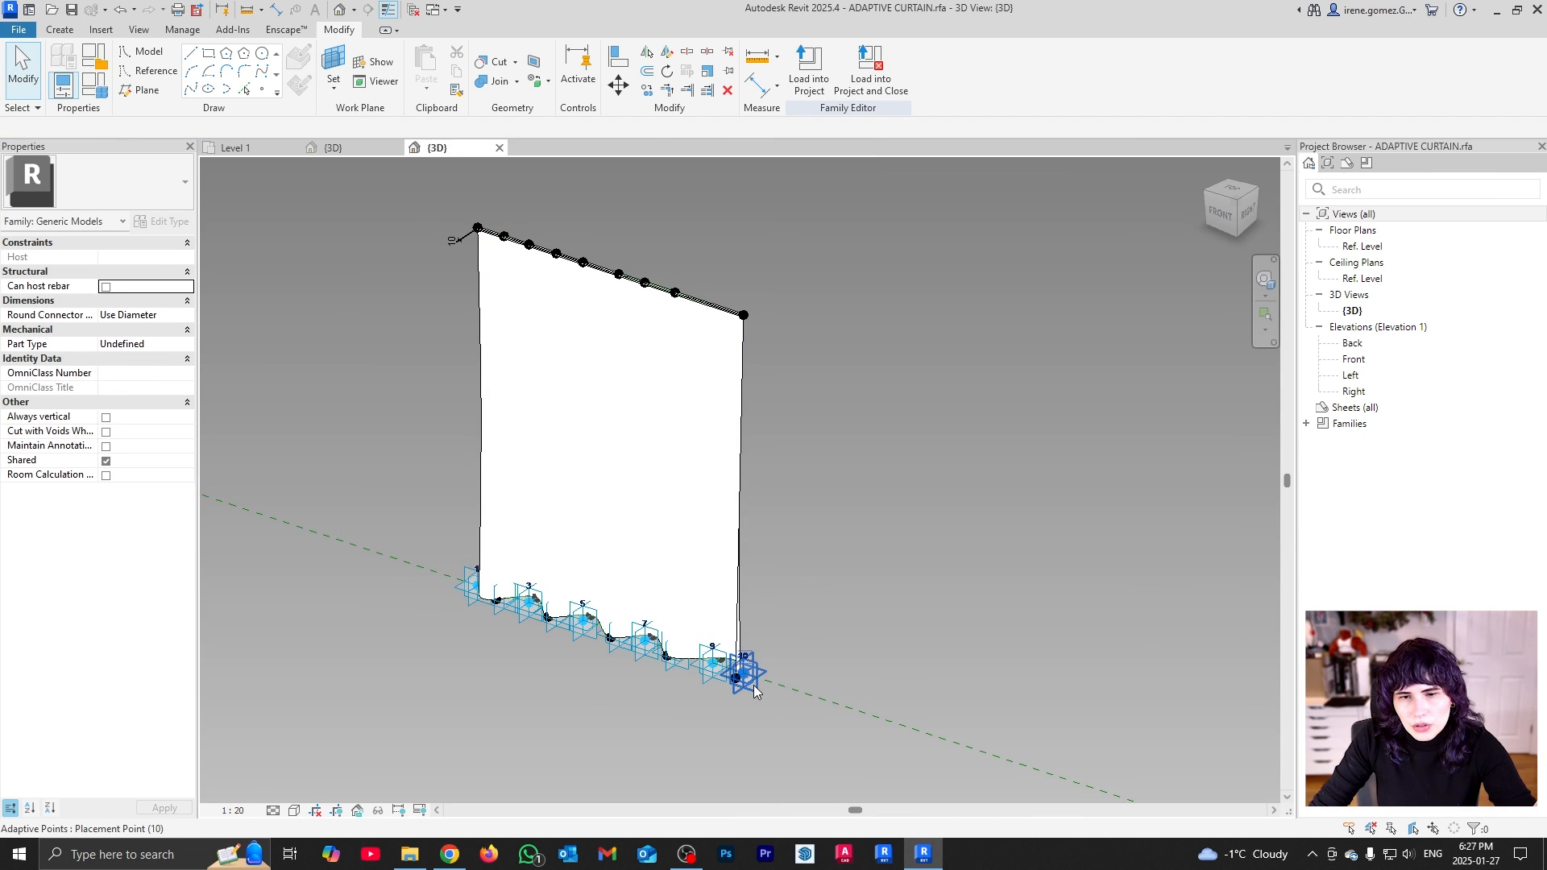
click(754, 685)
scroll(778, 661, up, 1)
shift+middle_drag(779, 660, 758, 658)
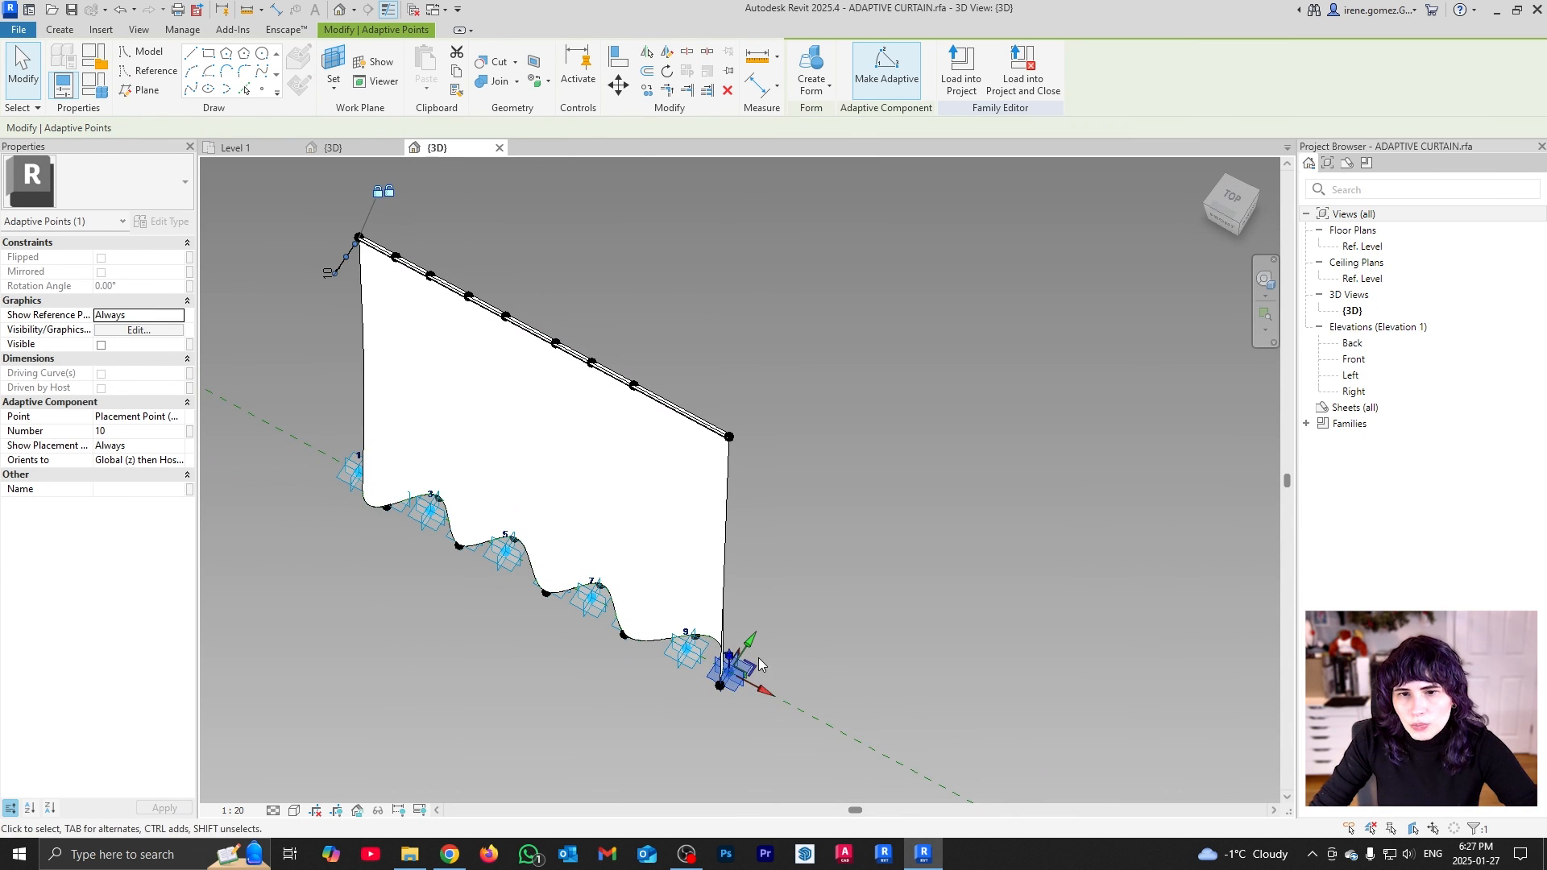
drag(759, 662, 844, 587)
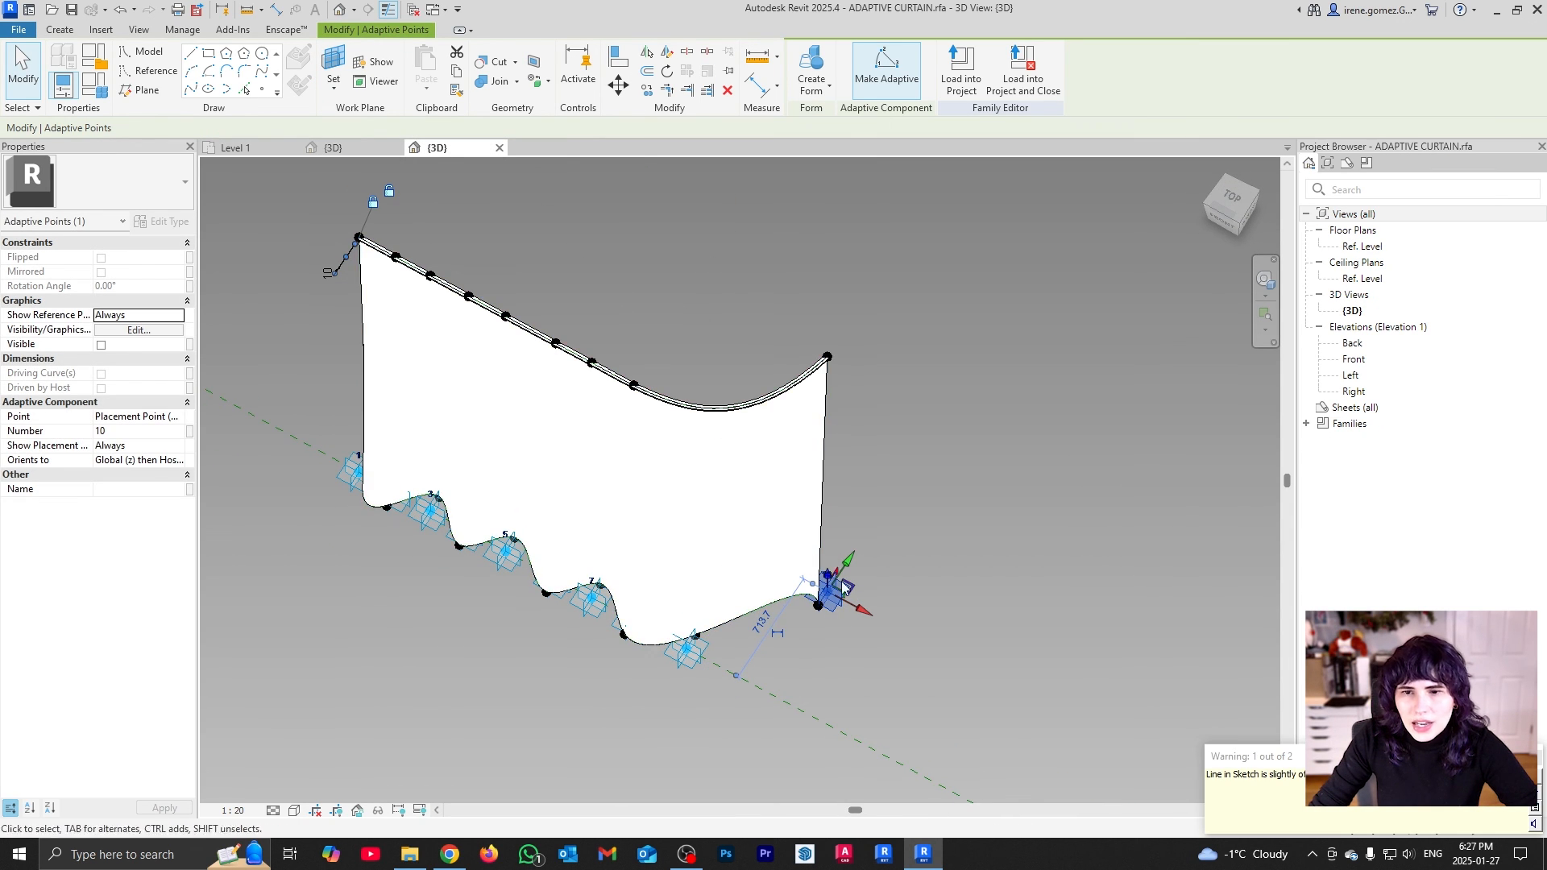
key(ctrl+z)
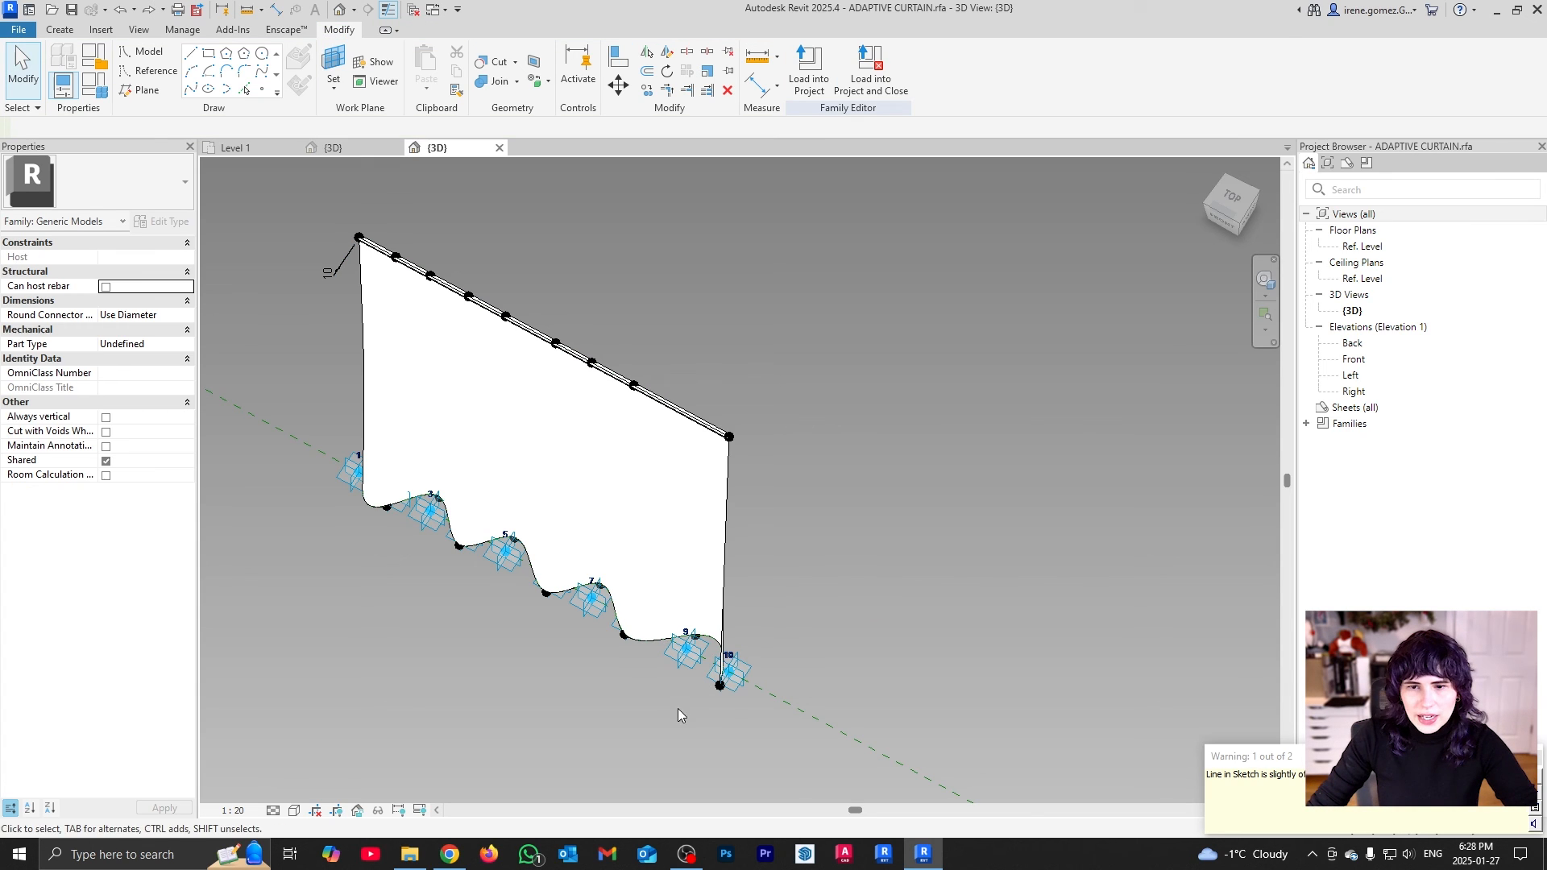
Try to rotate the placement point at the curtain's far end in the family
click(743, 687)
key(r)
key(o)
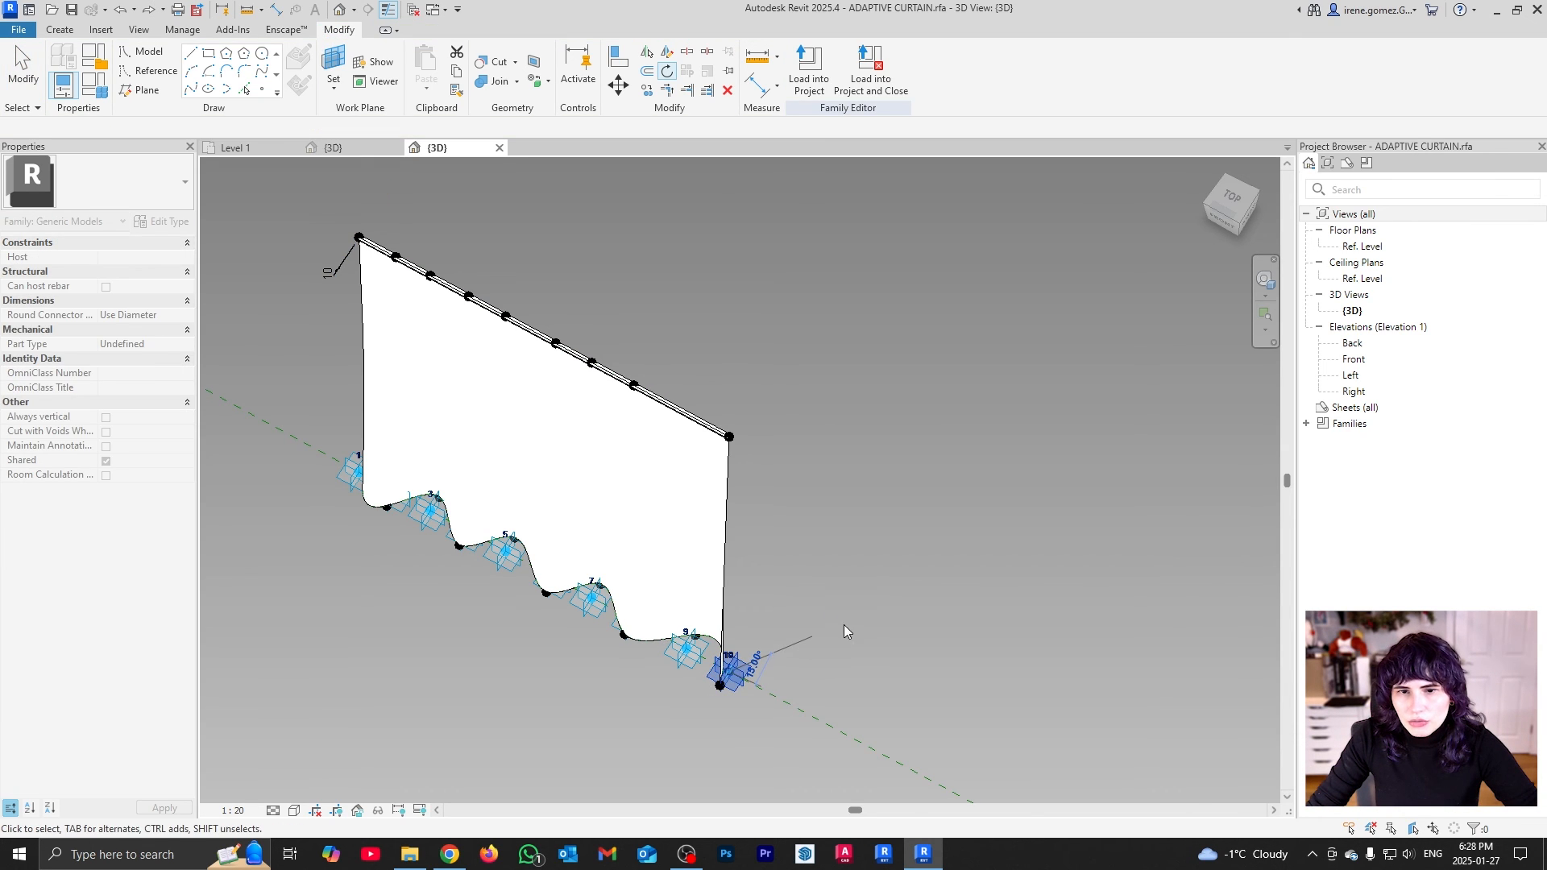
key(Escape)
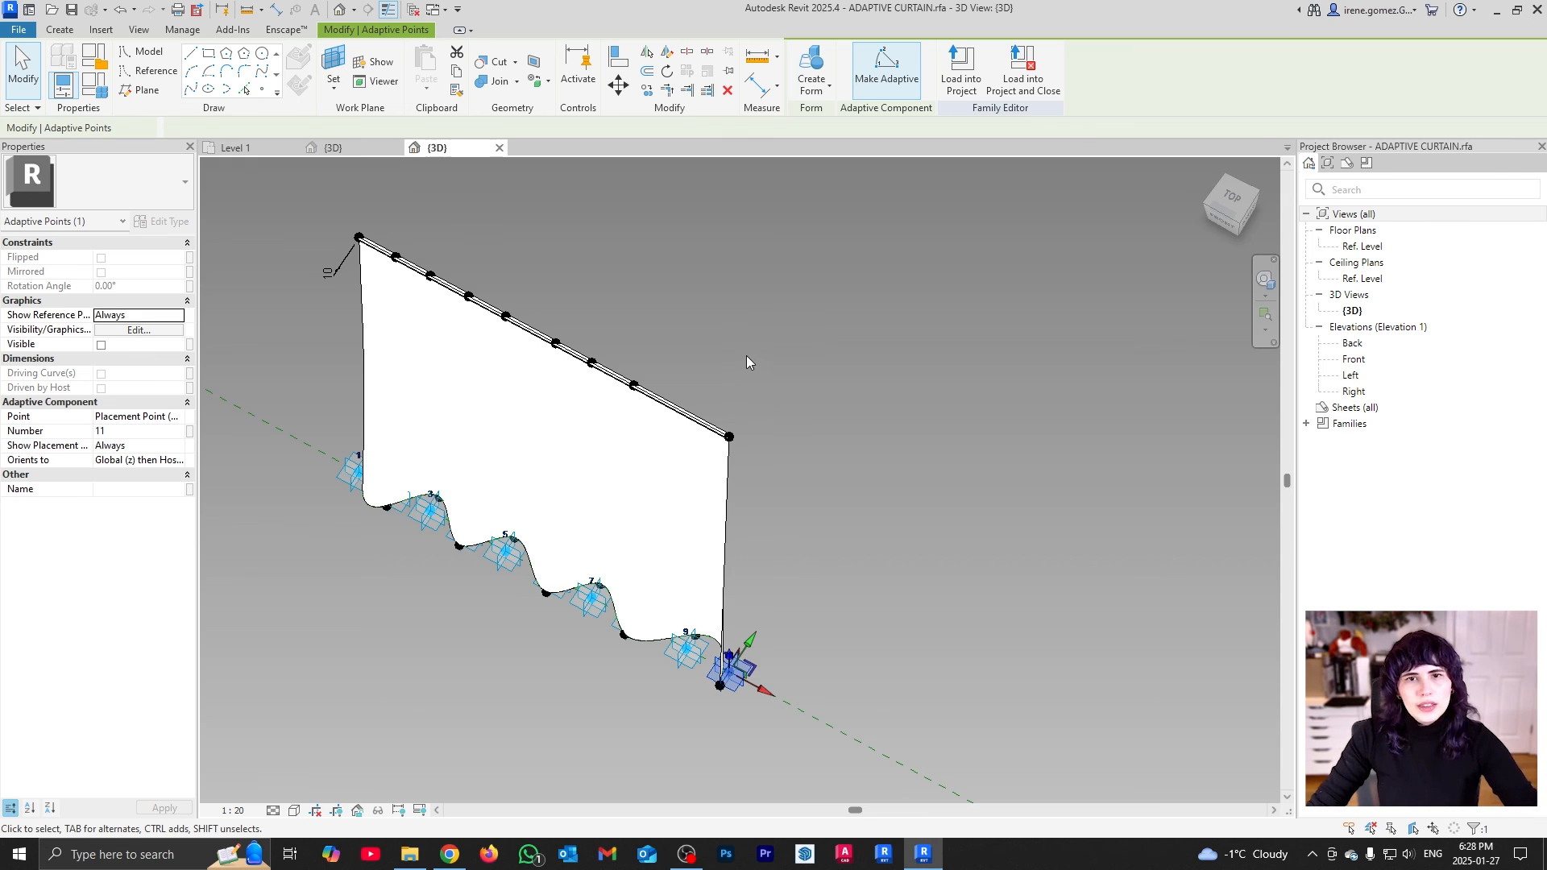
key(Escape)
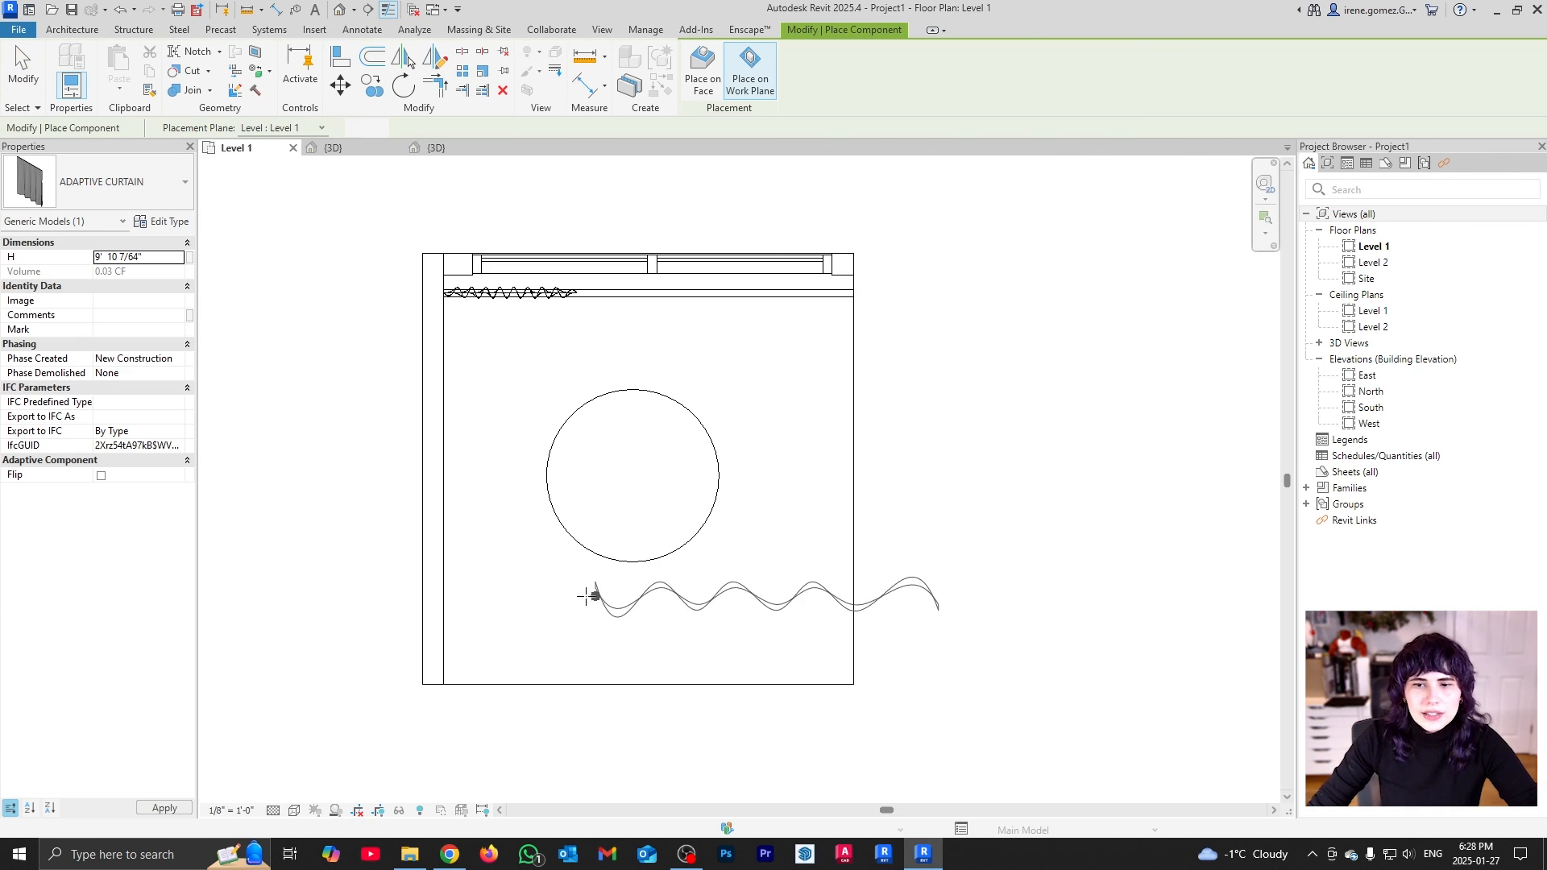
End component placement in the Level 1 plan and delete the collapsed curtain on the vertical model line
scroll(505, 598, up, 1)
key(Escape)
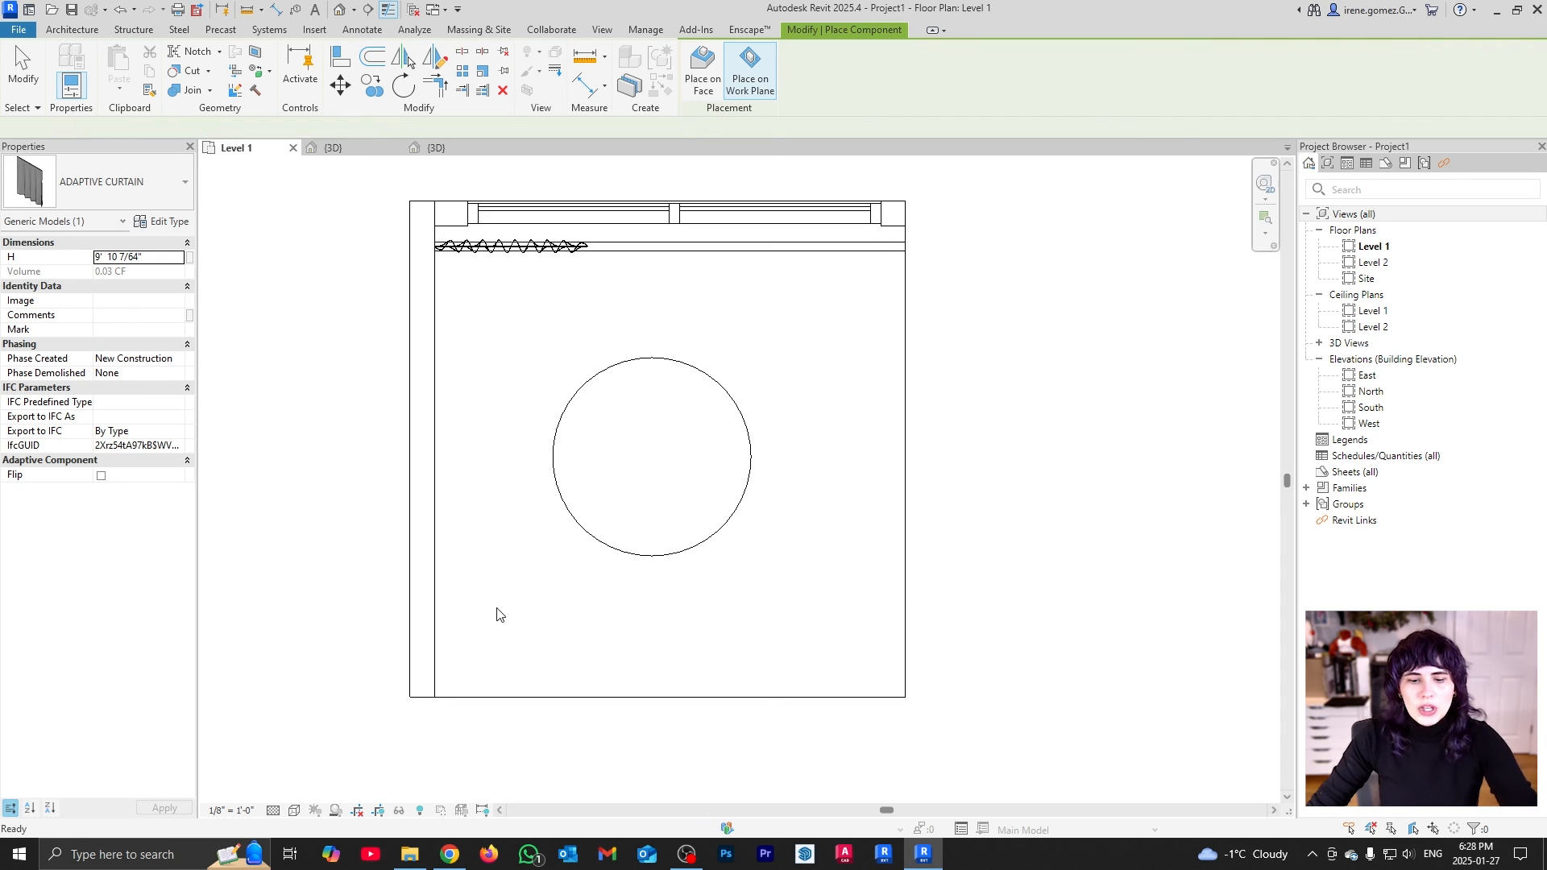
key(Escape)
scroll(574, 585, up, 1)
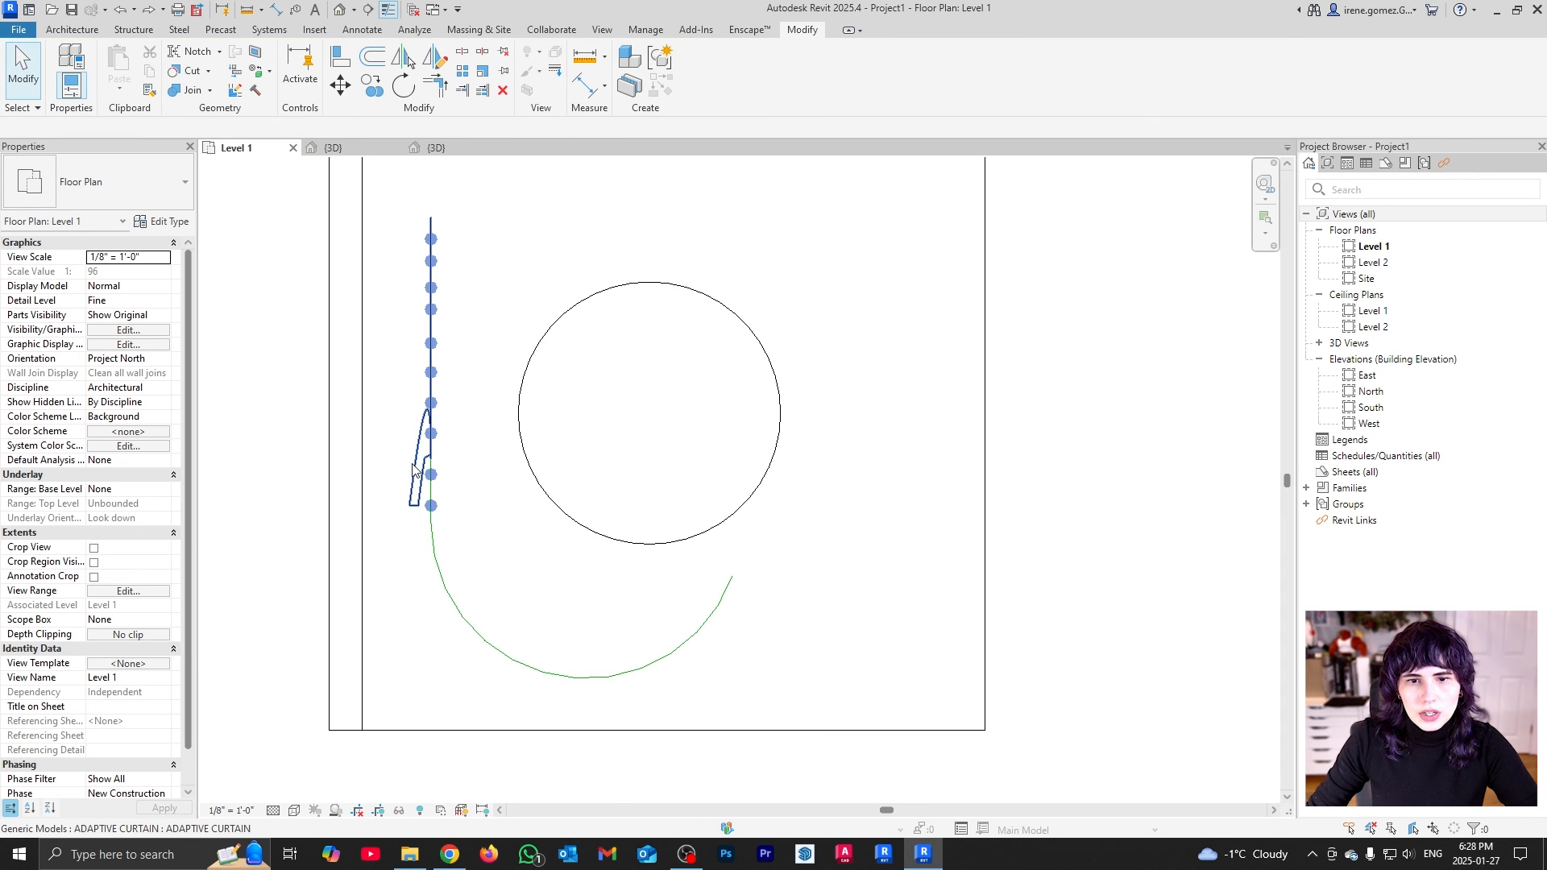
click(414, 470)
click(483, 590)
Rotate a copy of the line-and-arc path 90° and position it below the circular platform with its straight segment horizontal
drag(390, 209, 749, 704)
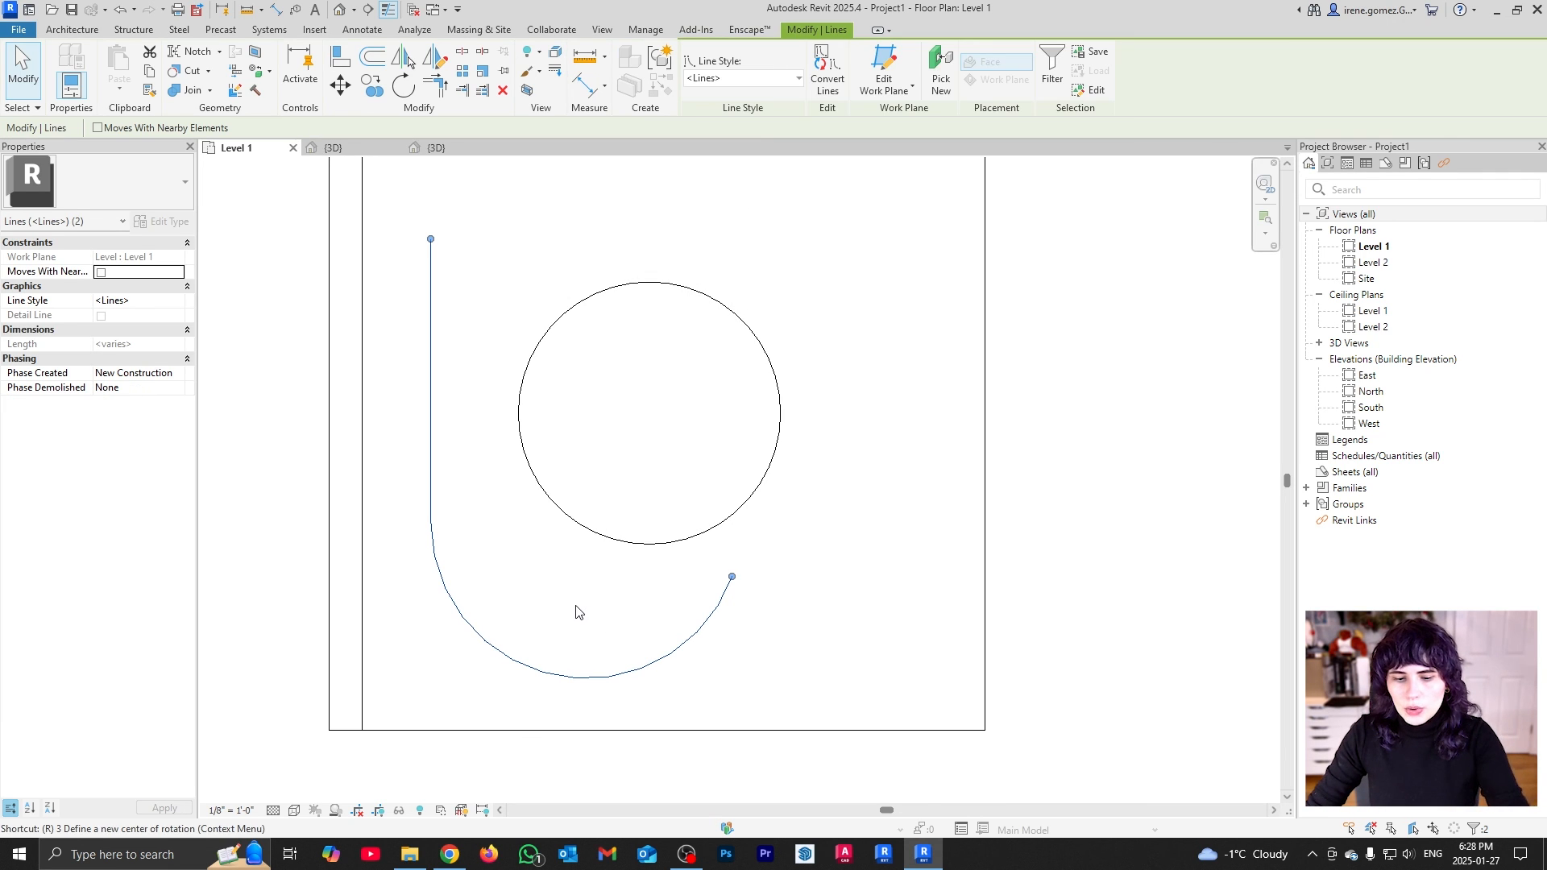
key(o)
click(453, 460)
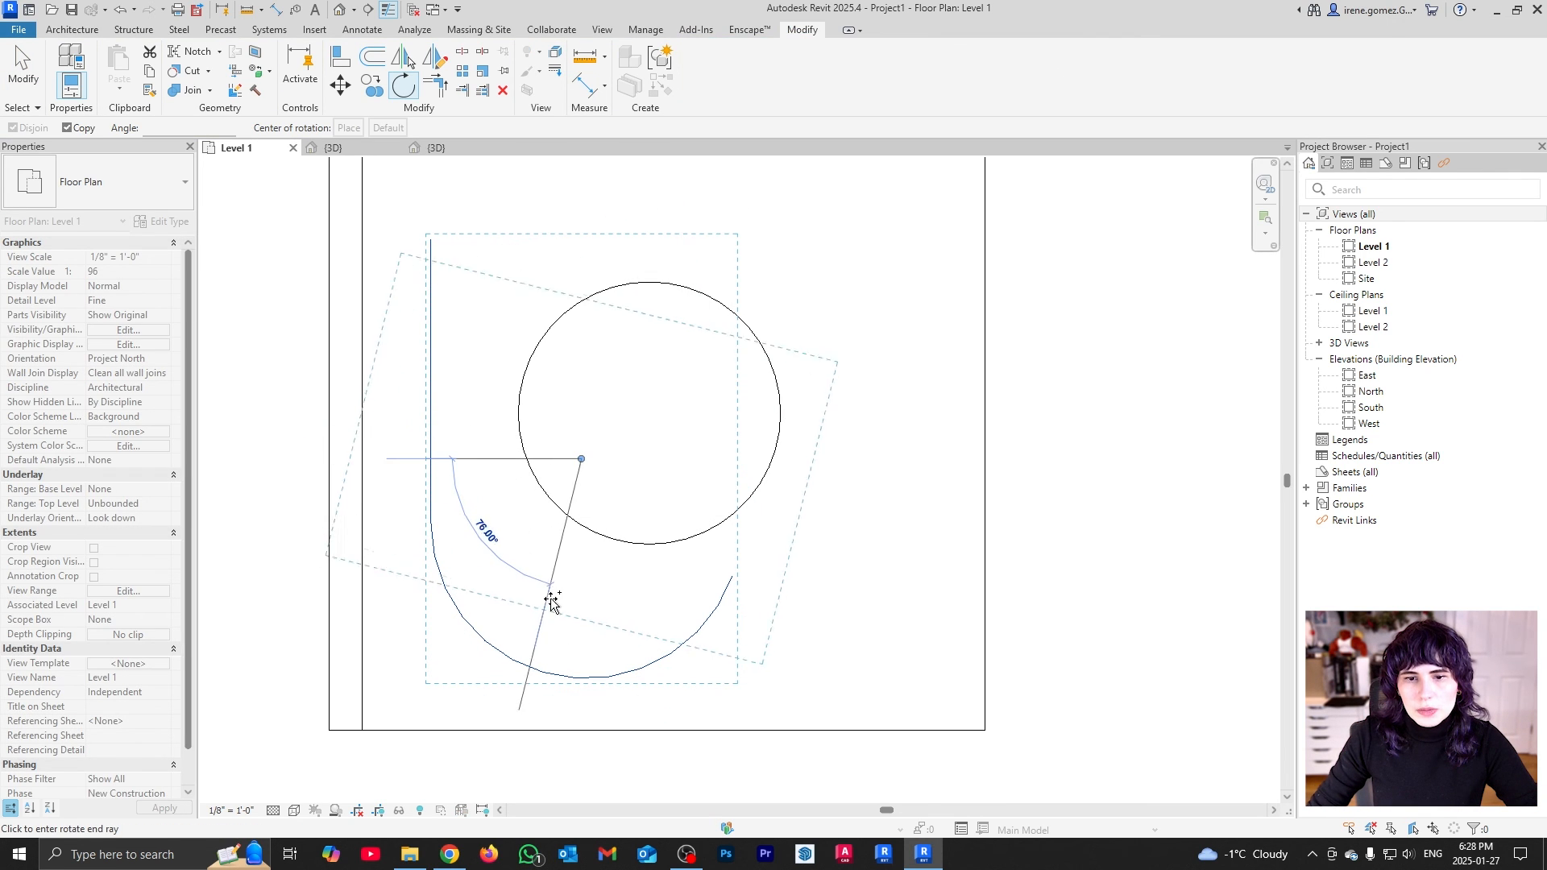
click(587, 608)
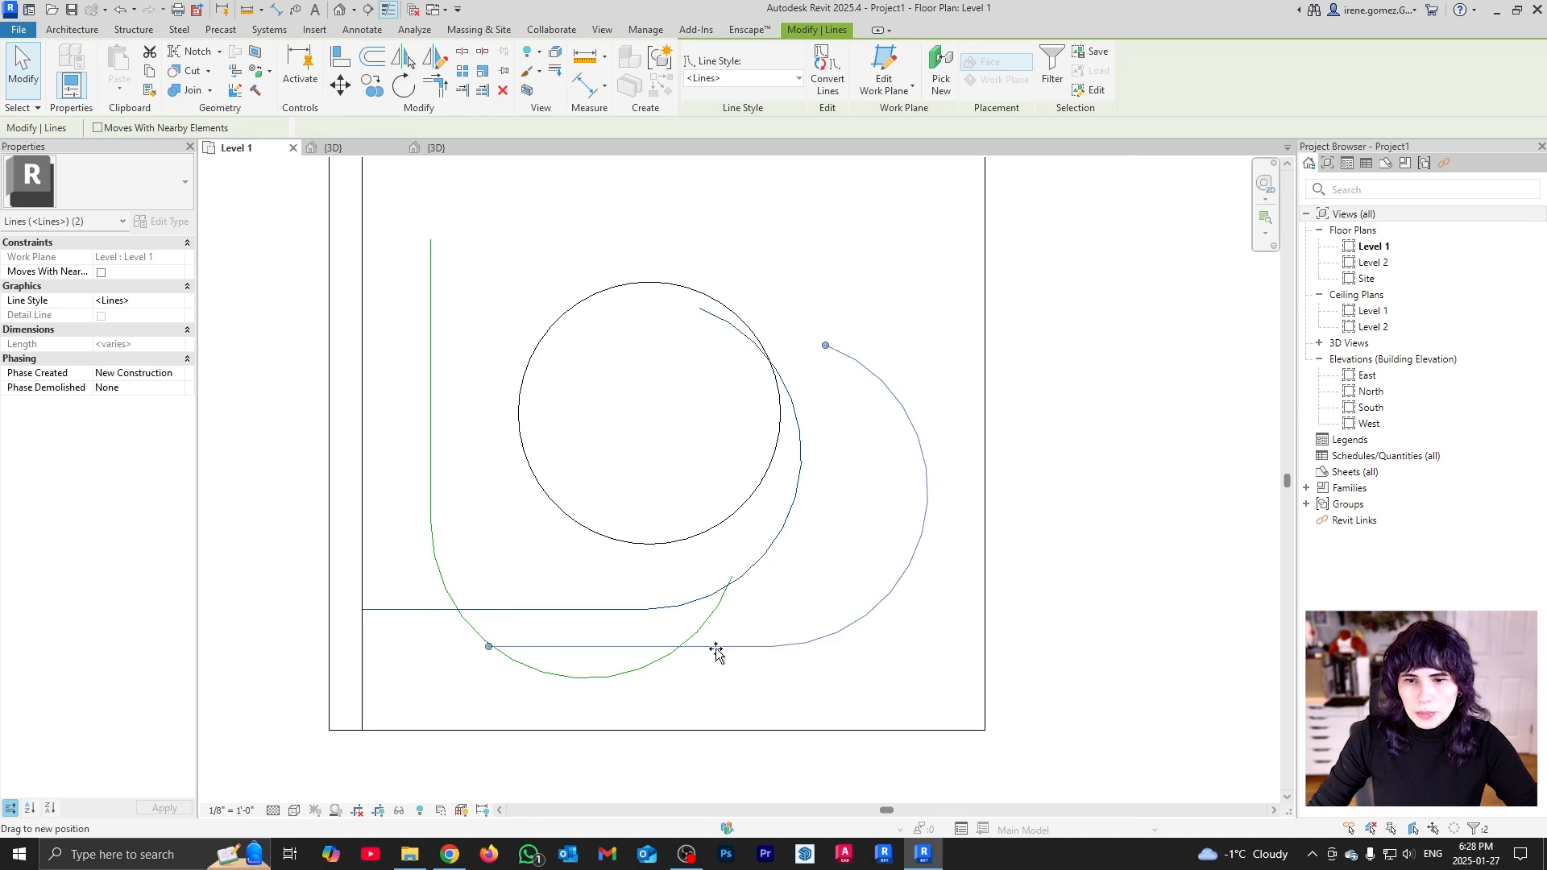
Delete the original arc and vertical model line, keeping the rotated path
click(699, 633)
key(Delete)
click(433, 460)
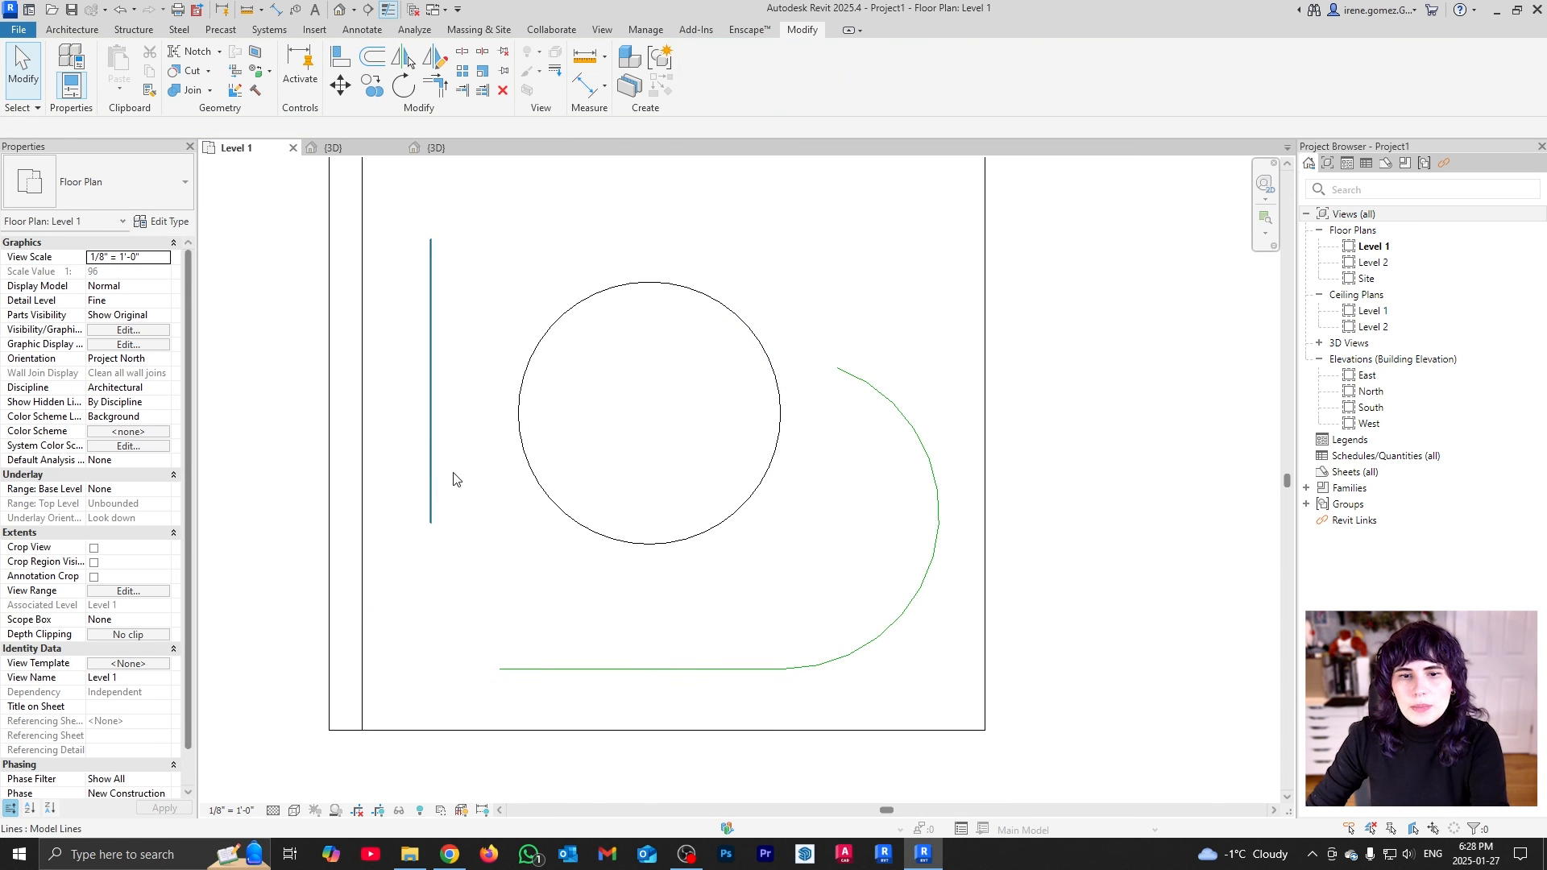
key(Delete)
Place an adaptive curtain along the horizontal model line, spacing its ten placement points evenly from the line's free endpoint
key(c)
key(m)
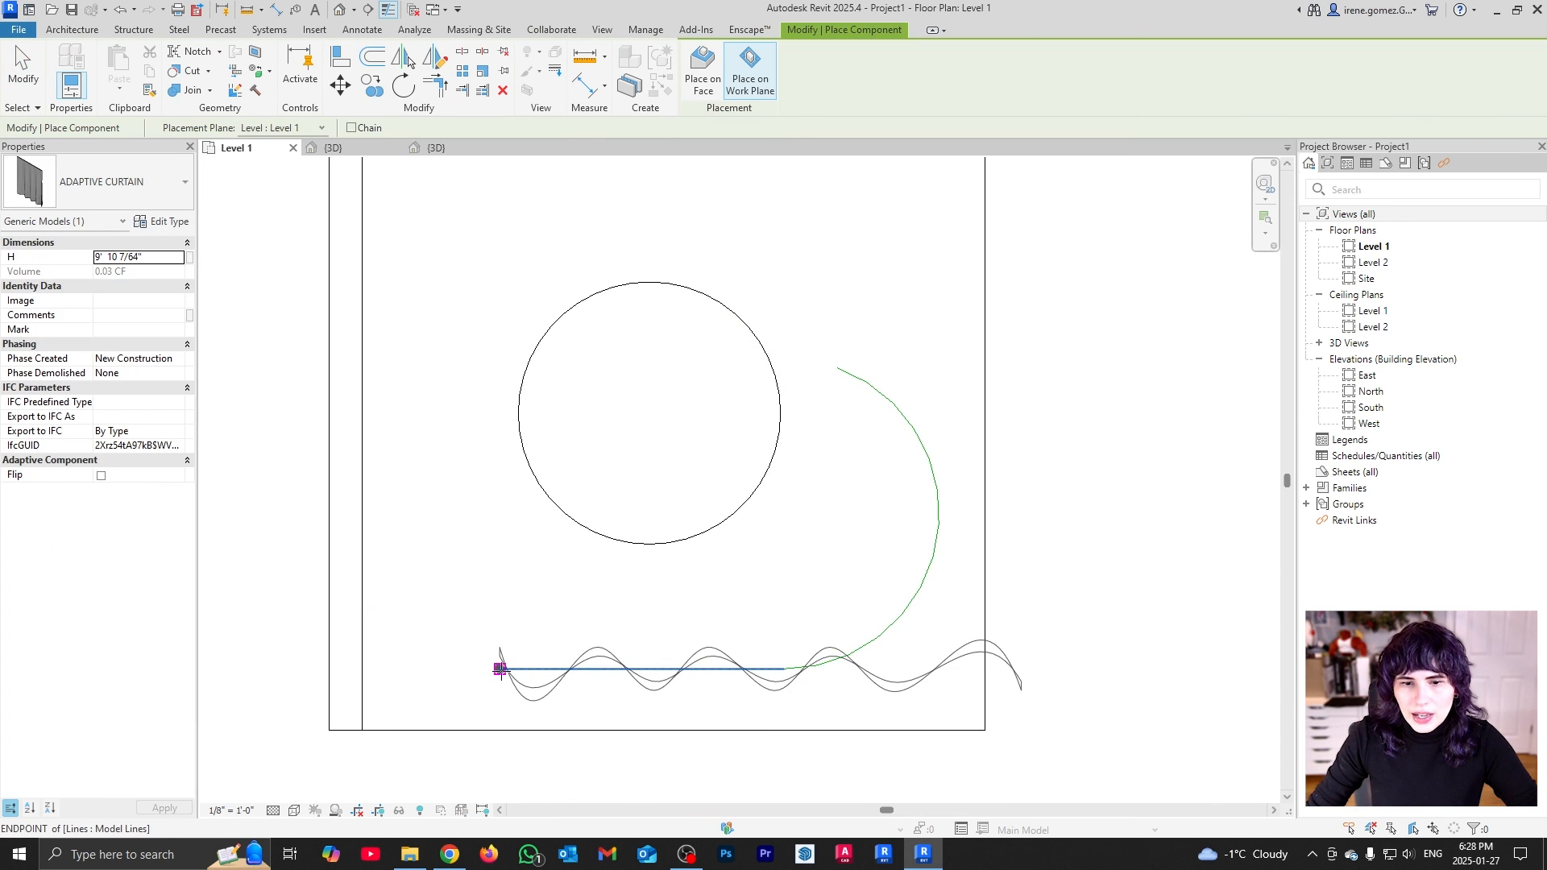
click(500, 669)
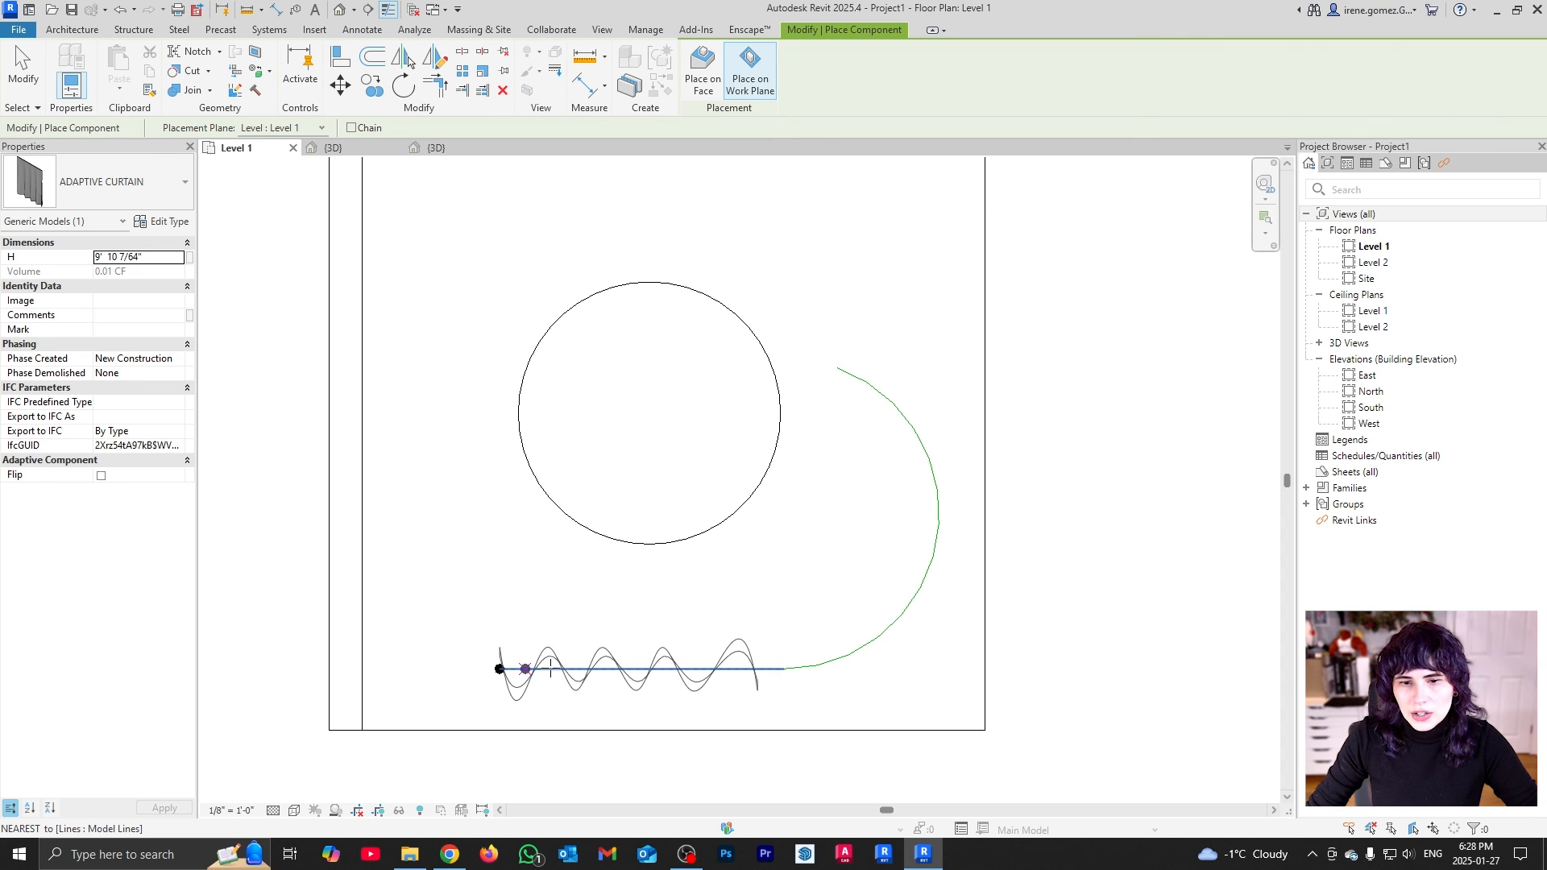
click(526, 669)
click(576, 669)
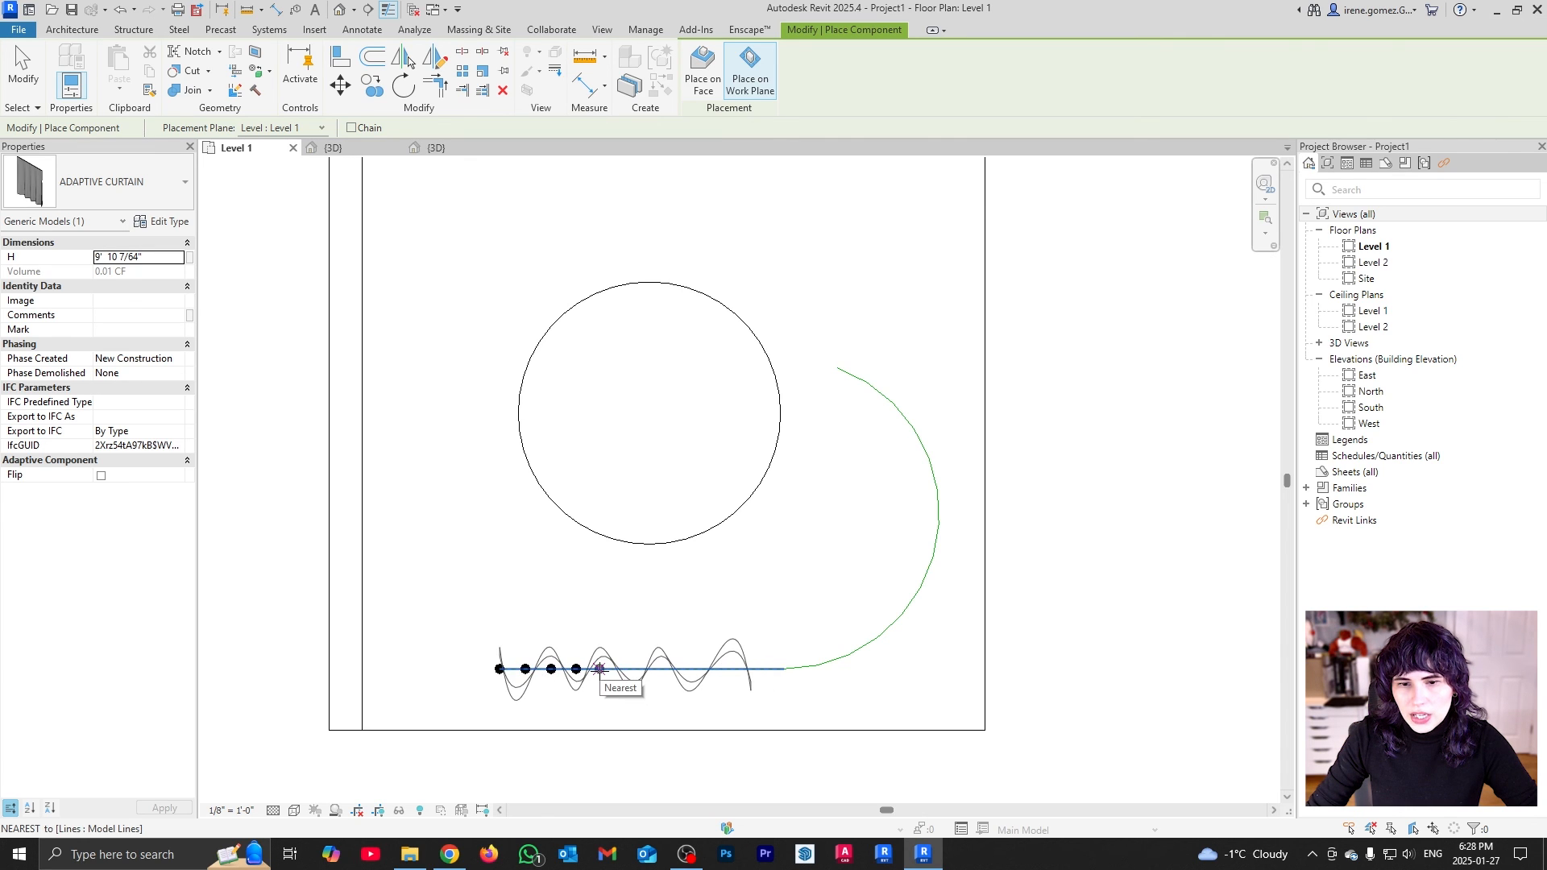
click(600, 669)
click(624, 669)
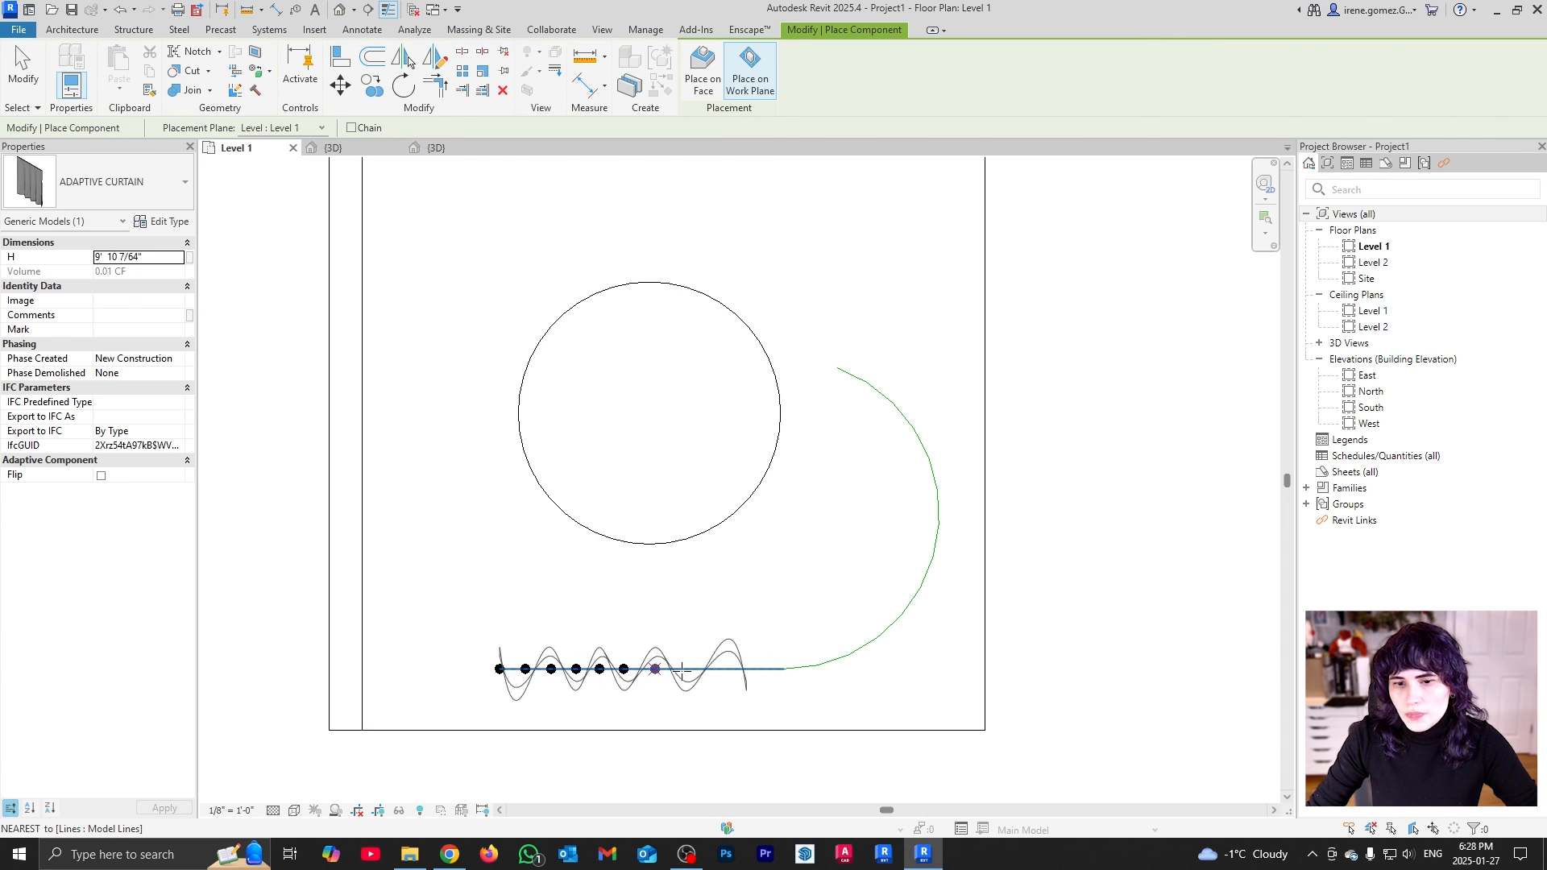
click(710, 669)
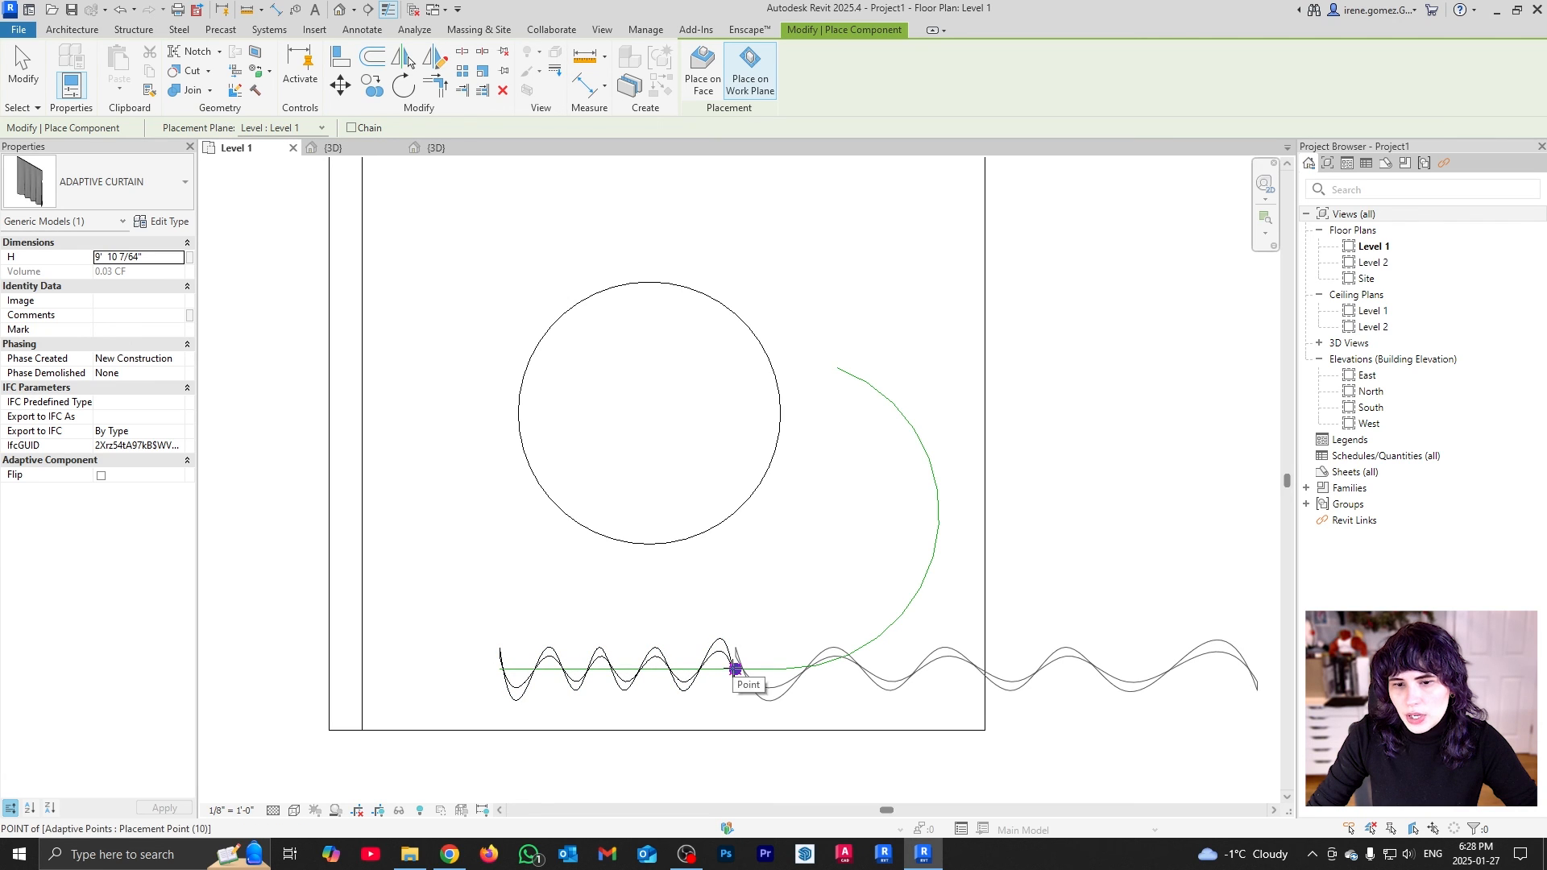
Place a second adaptive curtain from the first one's end point, continuing its ten placement points evenly around the arc
click(761, 669)
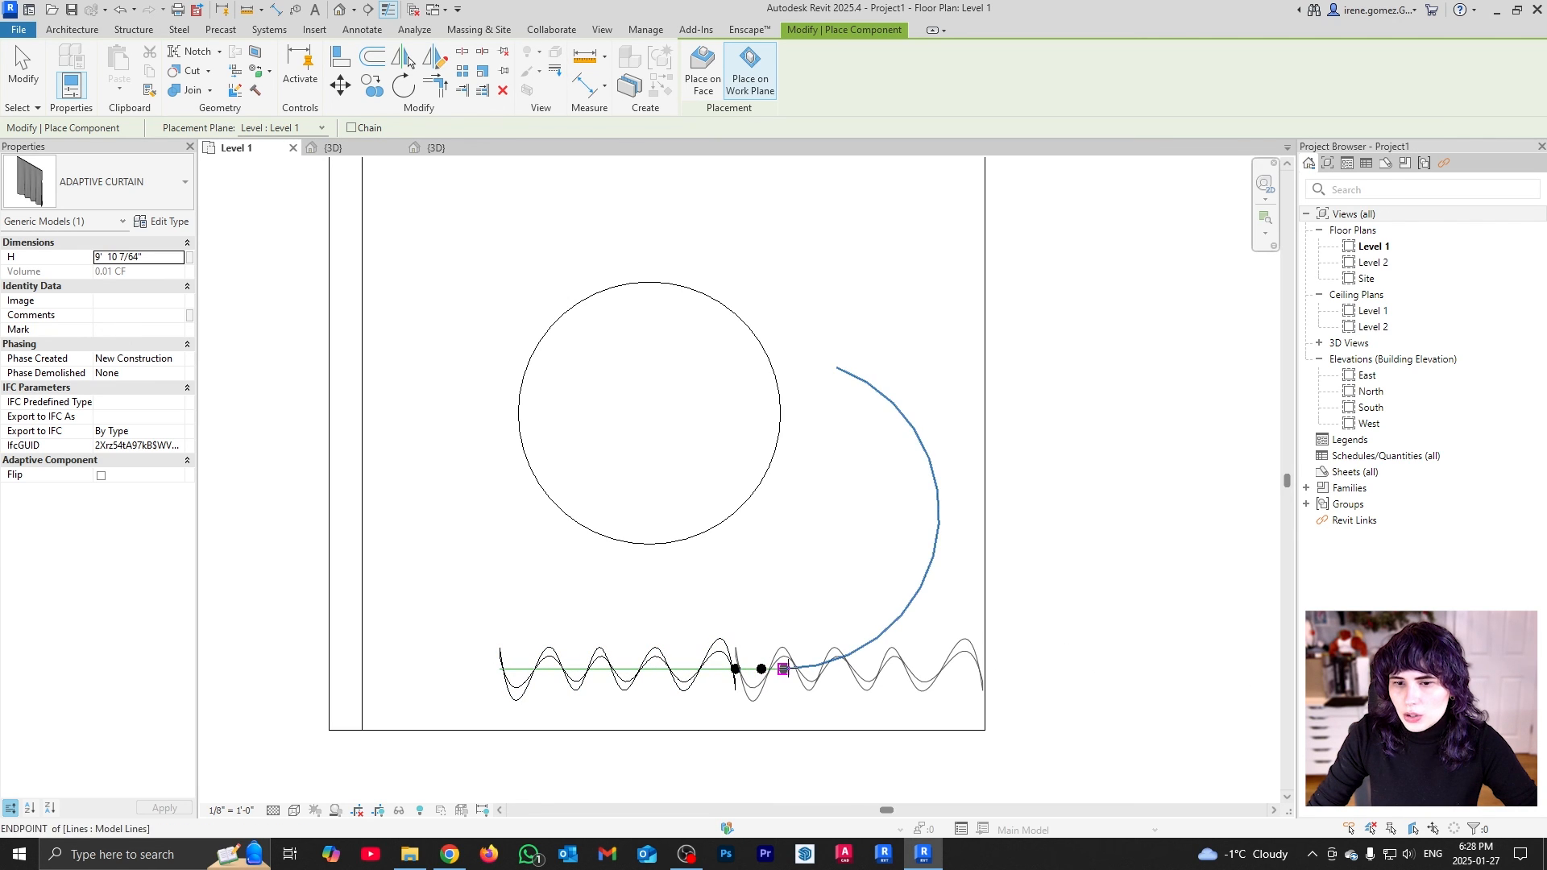
click(783, 669)
click(819, 665)
click(847, 655)
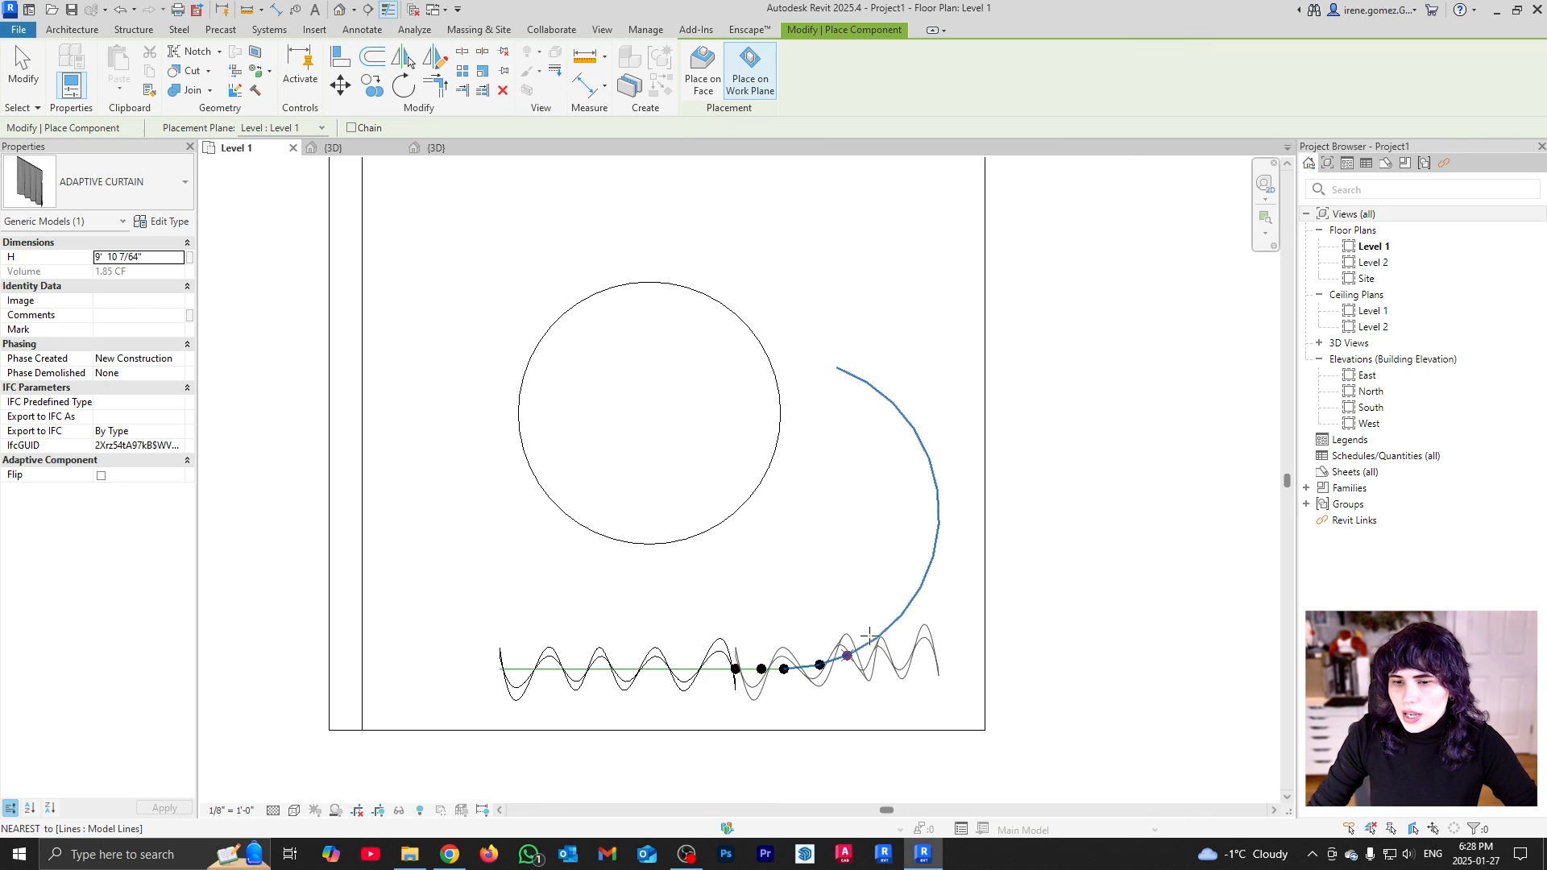
click(873, 641)
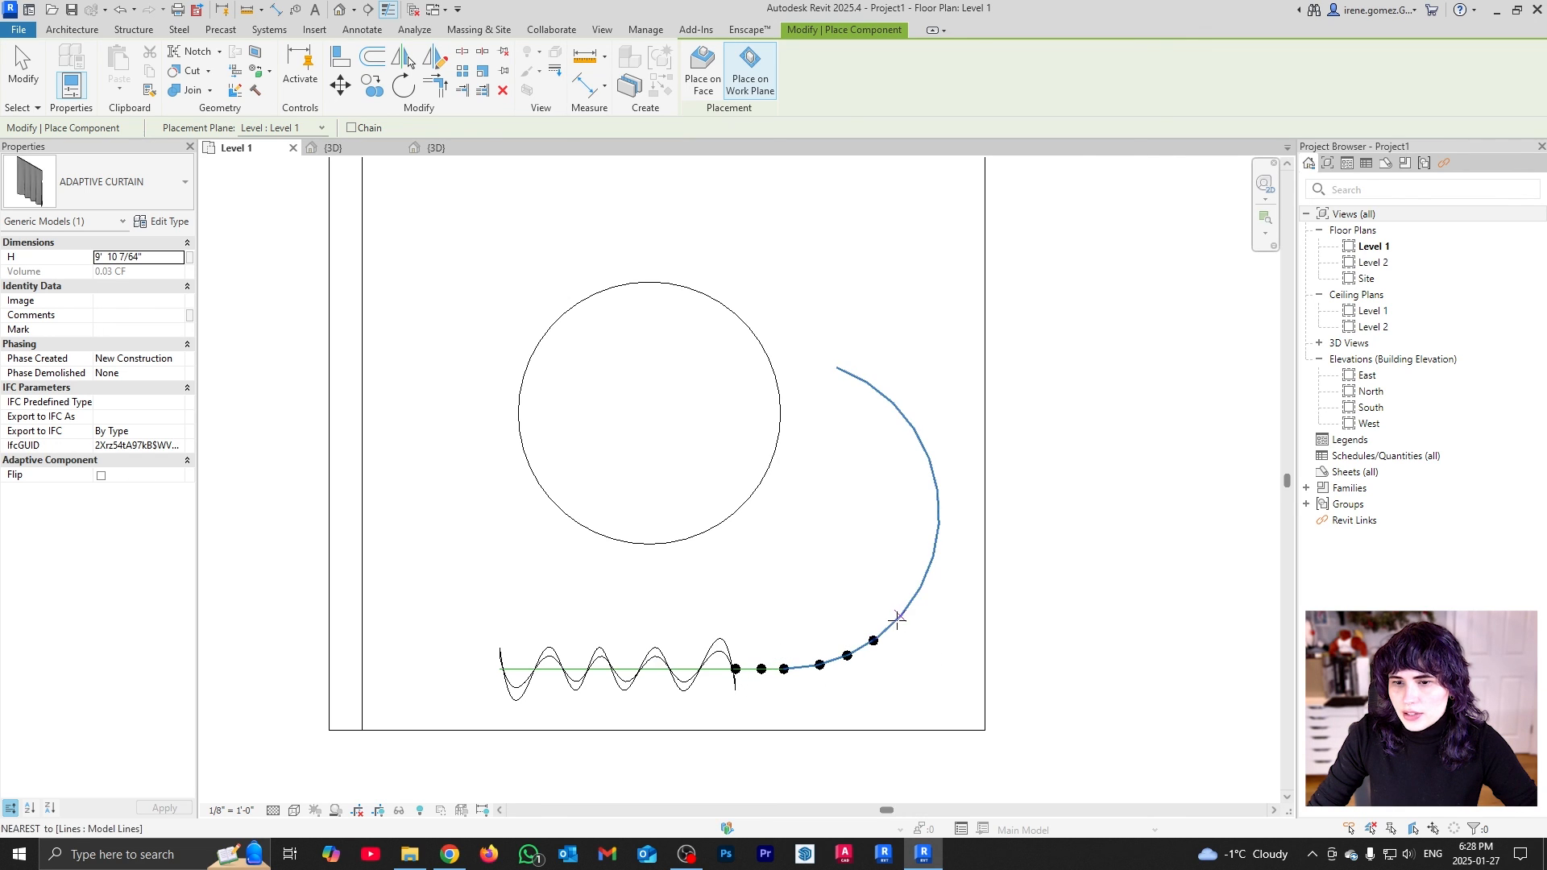
click(897, 620)
click(916, 593)
click(932, 561)
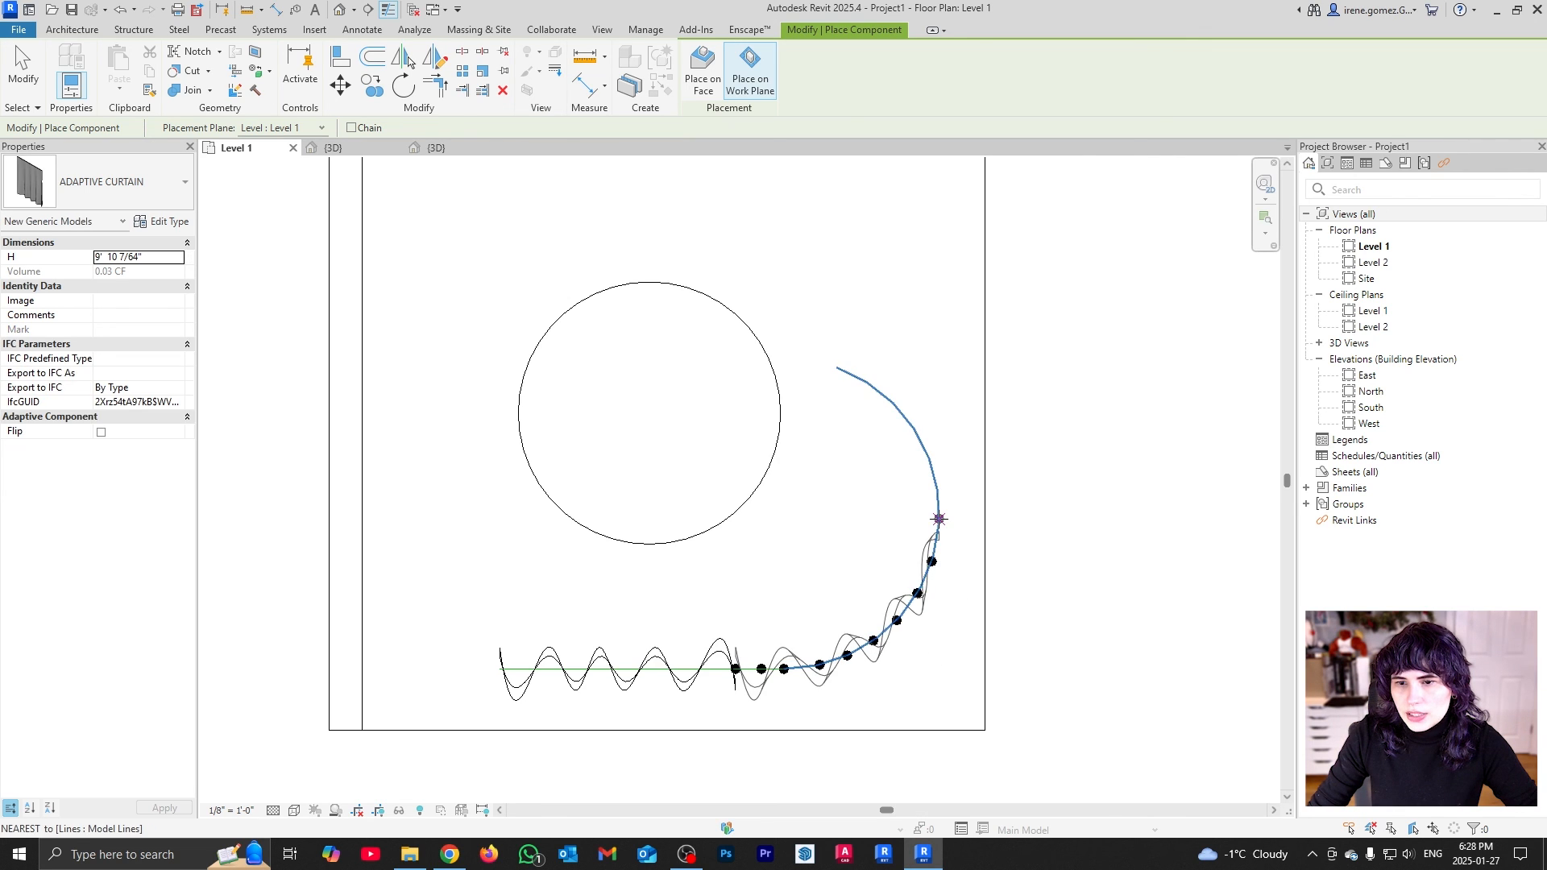
key(Escape)
Move the second curtain's starting placement point downward in plan so its edge meets the first curtain's end
scroll(729, 690, up, 5)
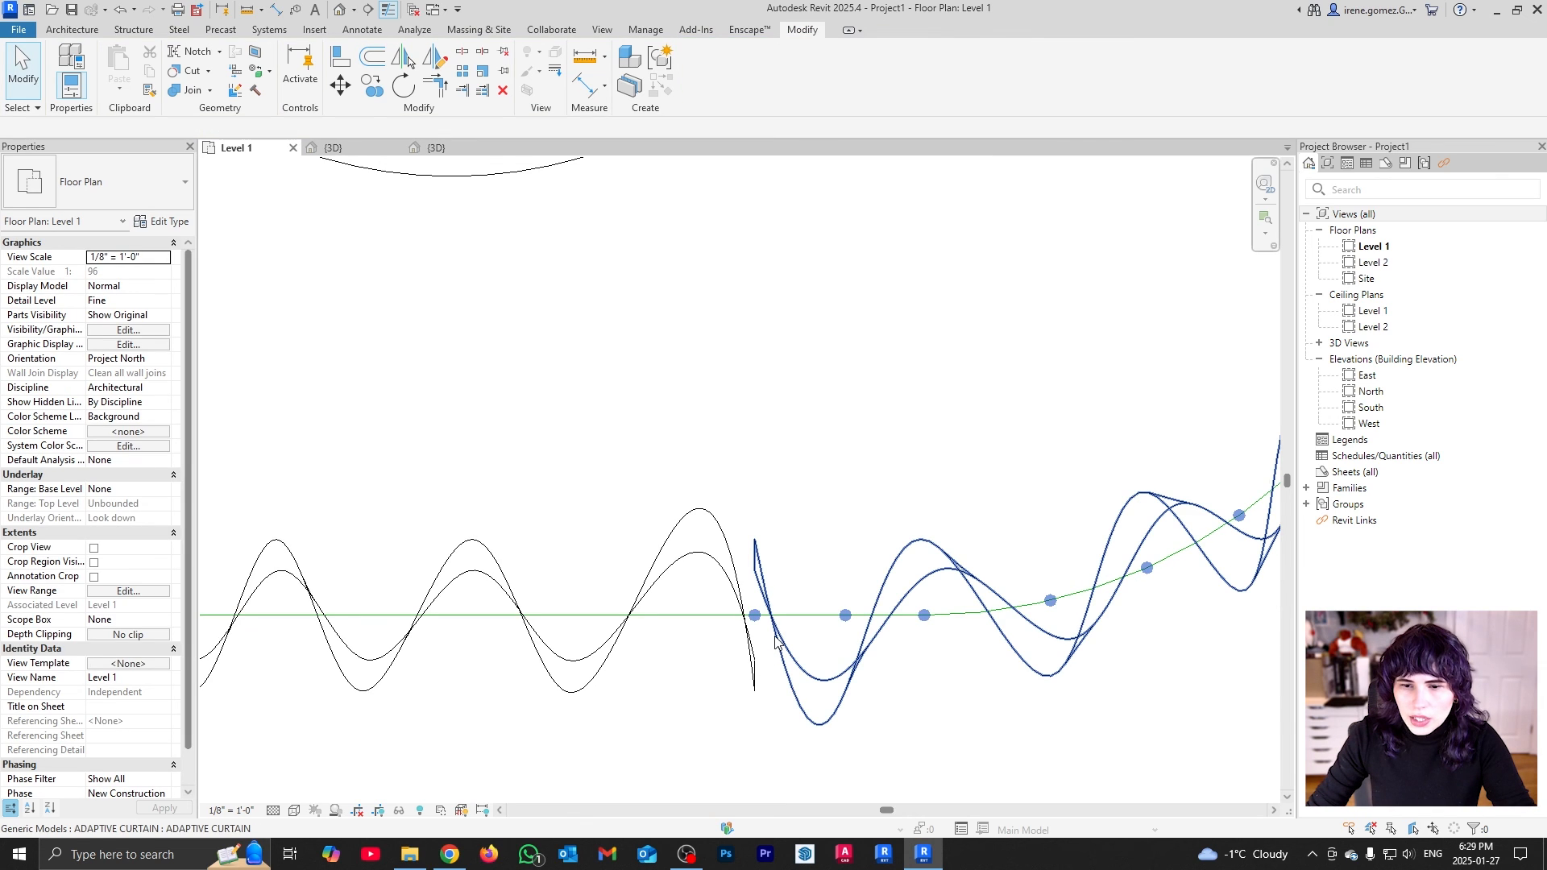
click(754, 617)
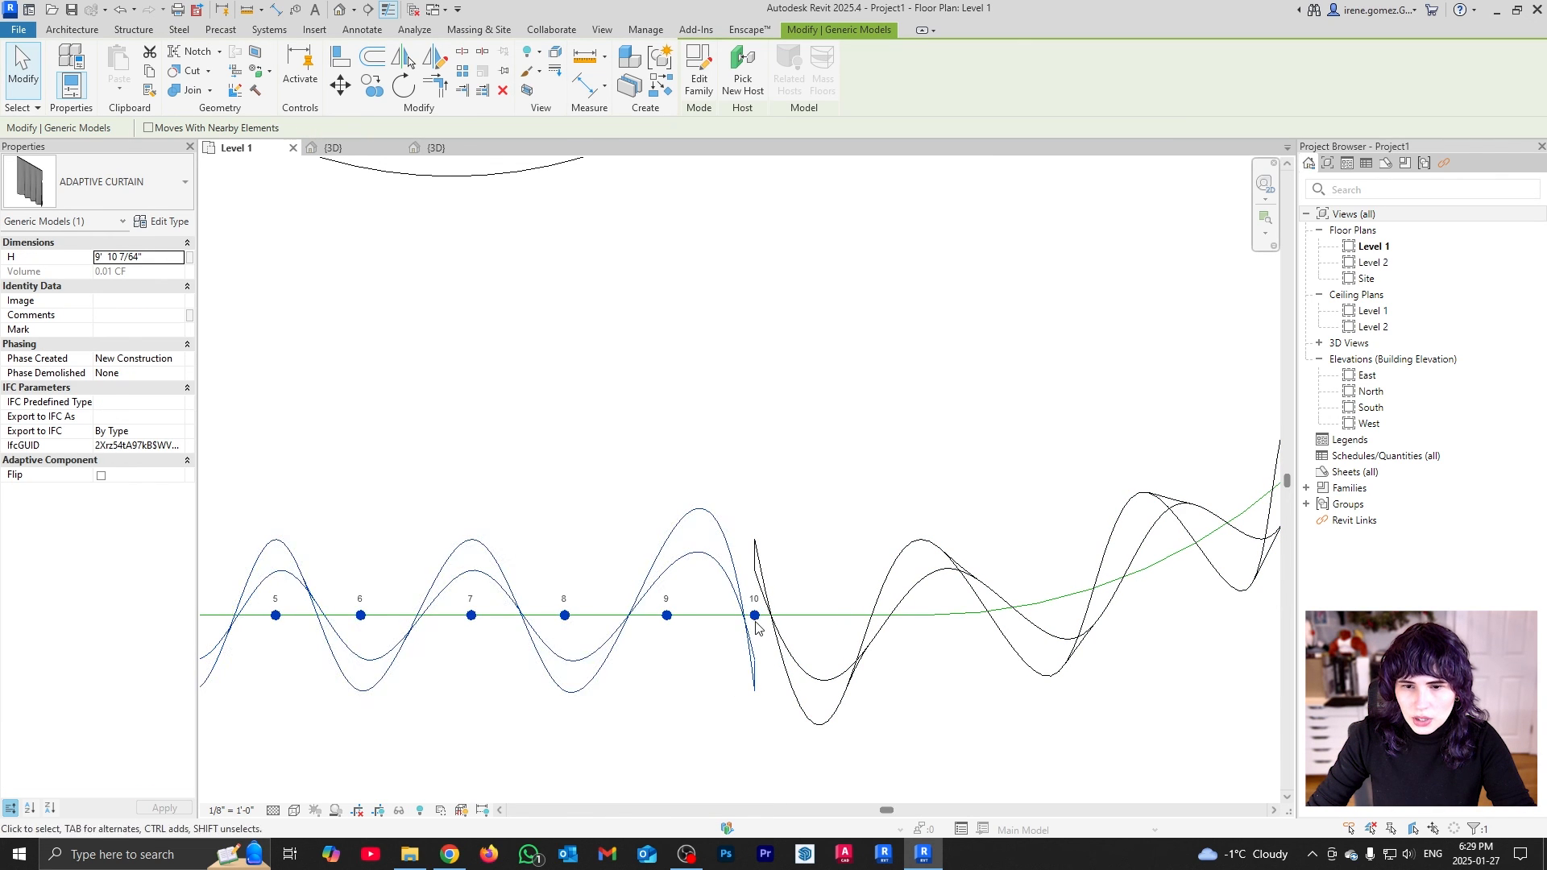
key(Escape)
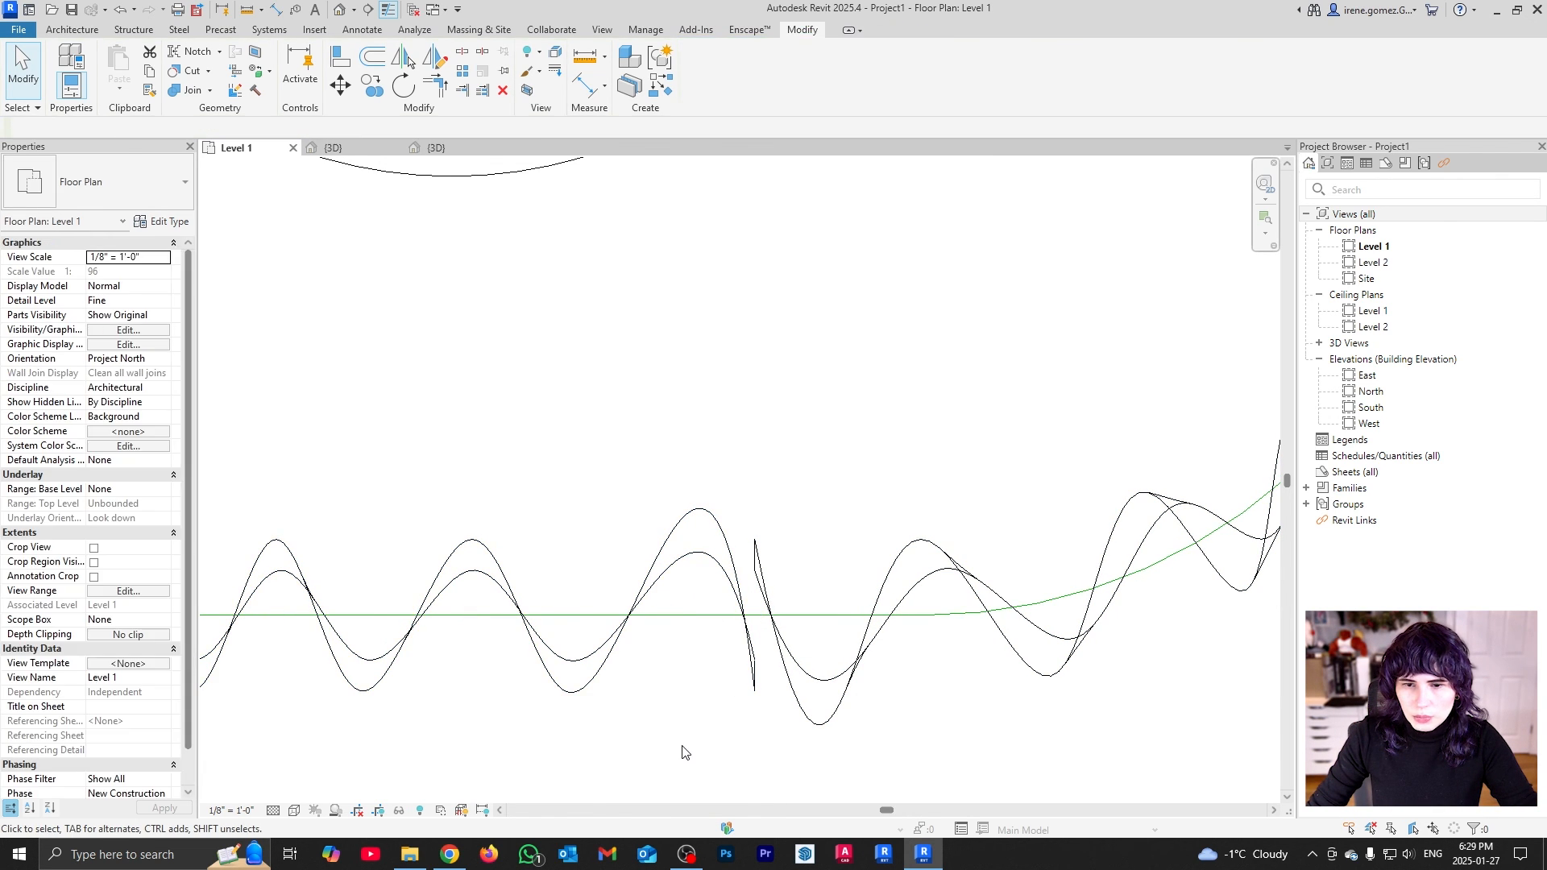
click(754, 615)
drag(754, 577, 759, 696)
scroll(663, 648, down, 4)
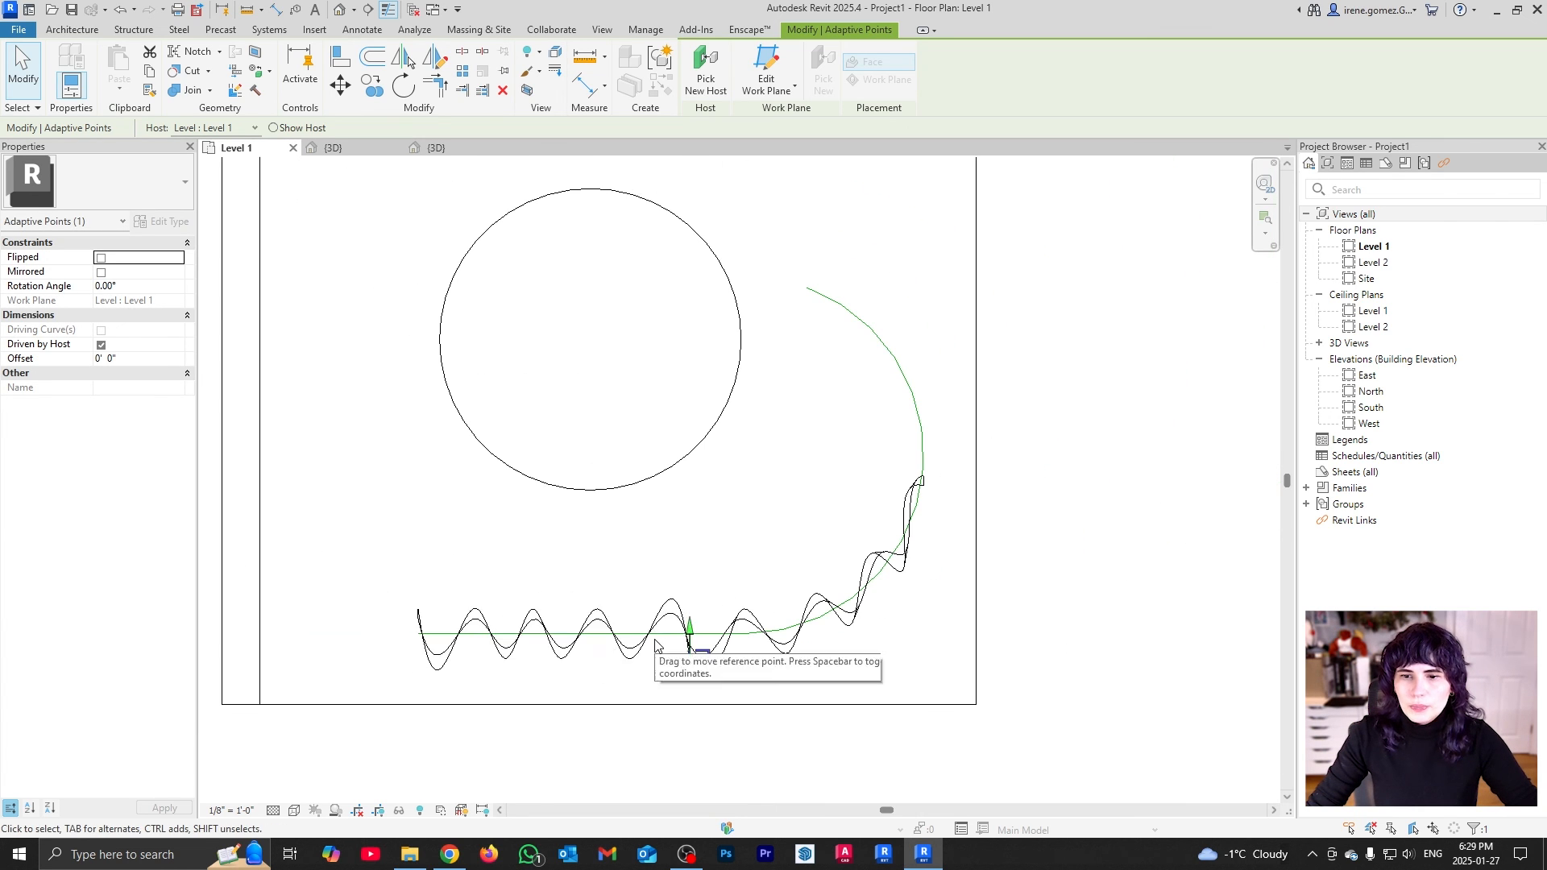
click(1070, 622)
Delete the arc and the horizontal model line that served as the curtains' placement path
click(915, 403)
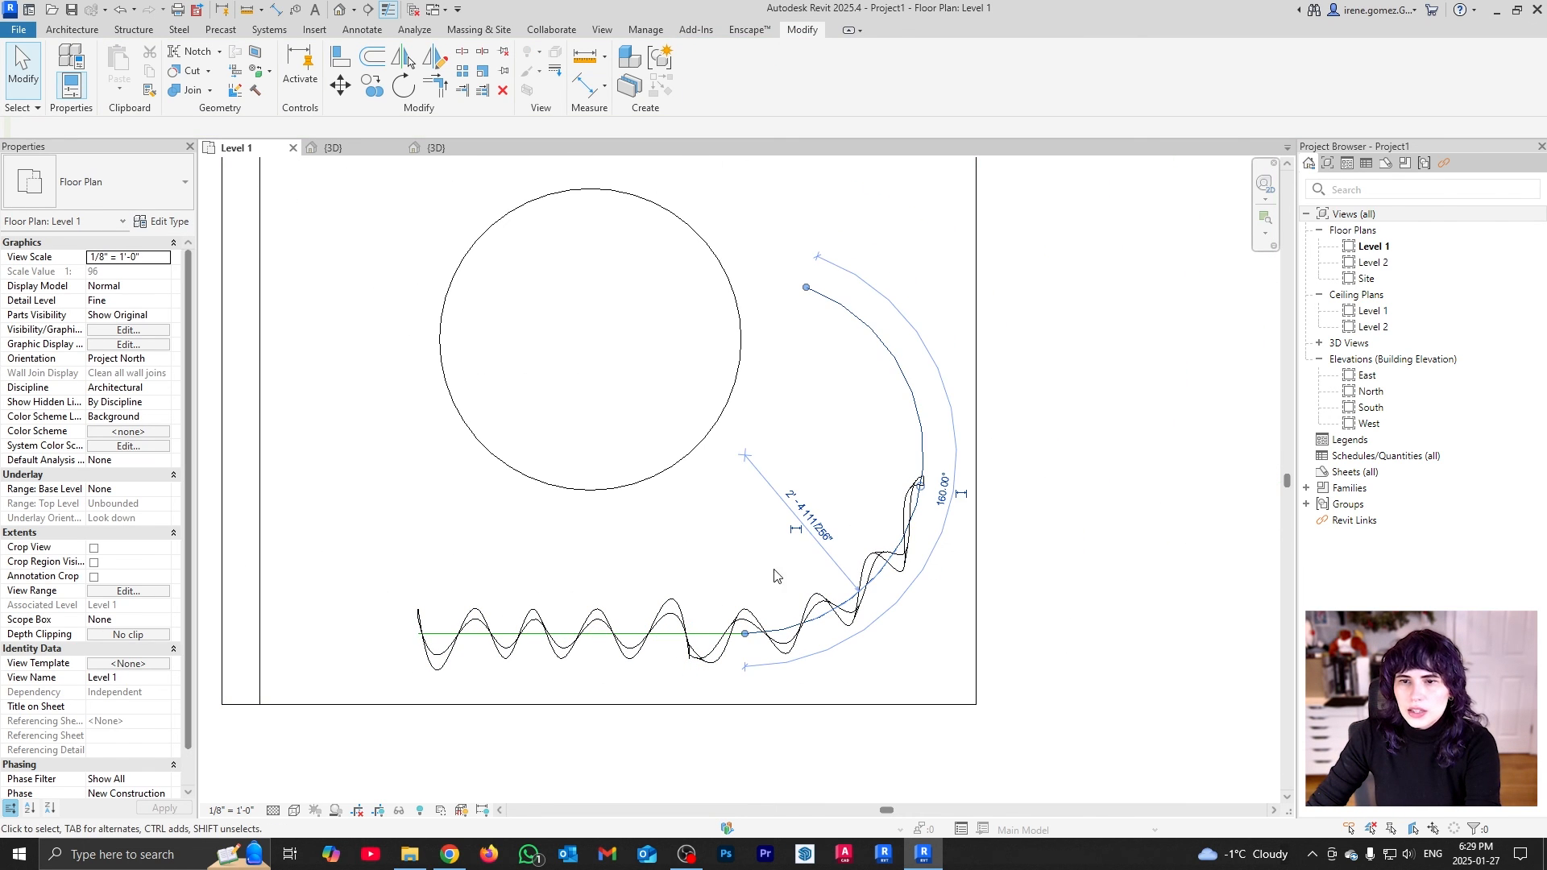
key(Delete)
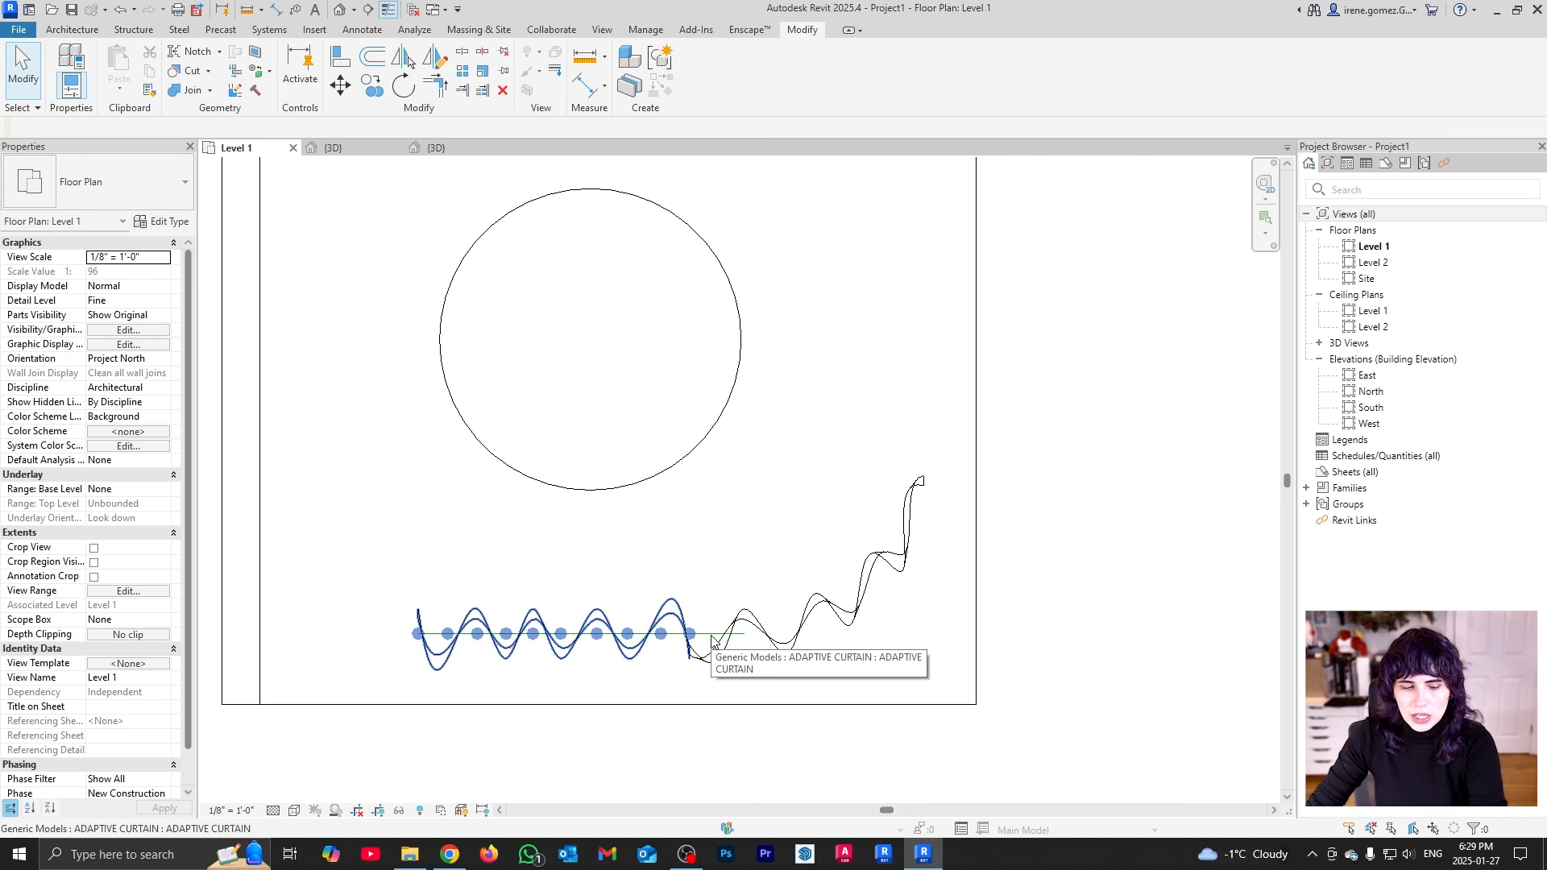
click(717, 635)
key(Delete)
scroll(685, 581, down, 2)
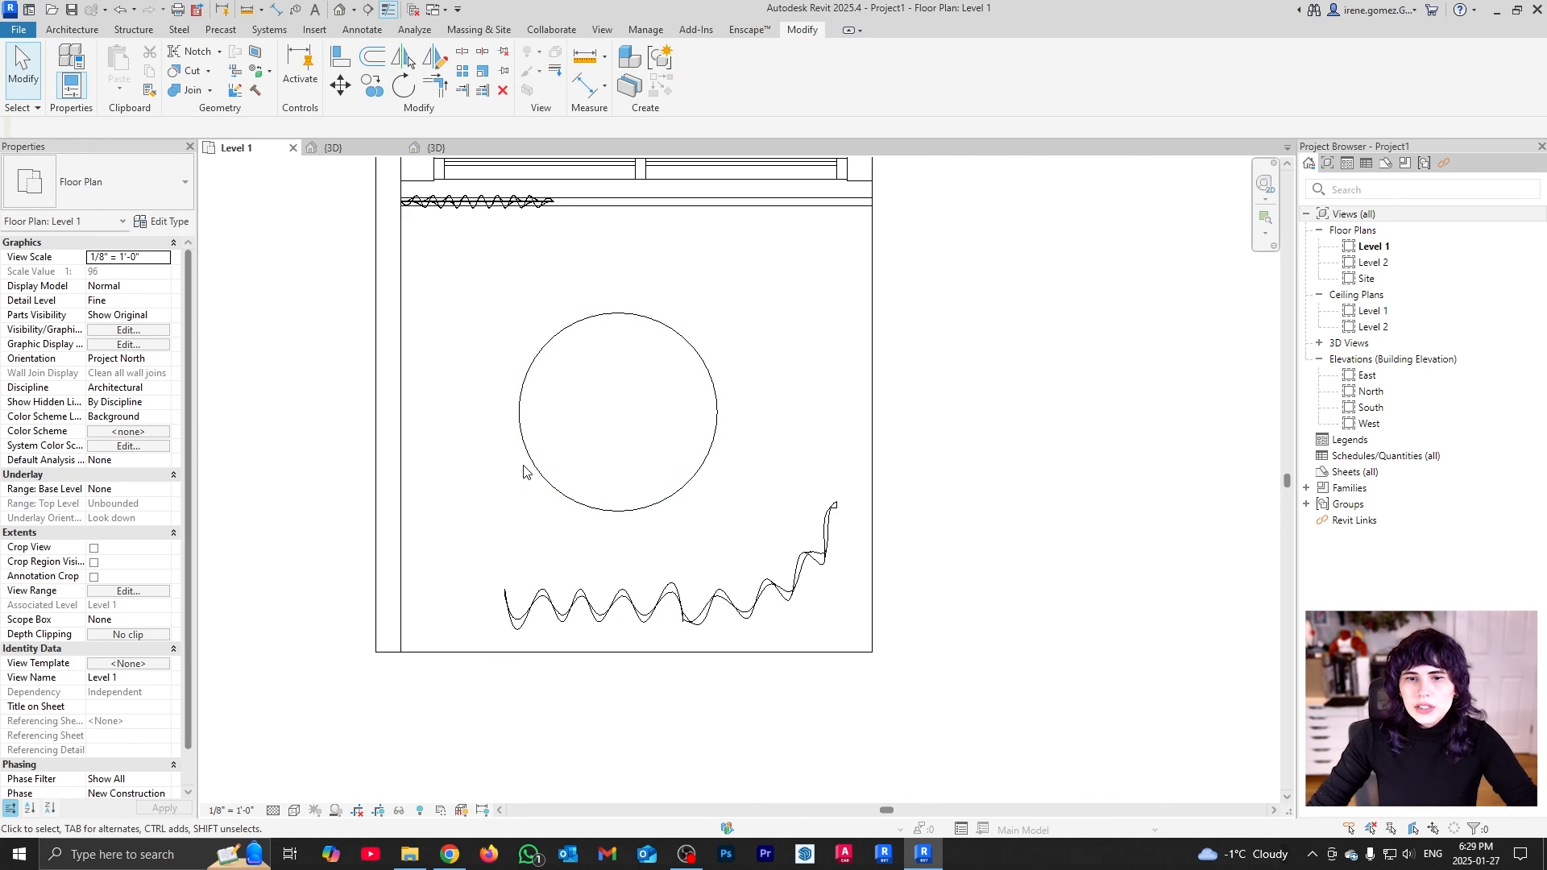
Group the straight and curved adaptive curtains into one model group
drag(439, 473, 869, 714)
click(608, 610)
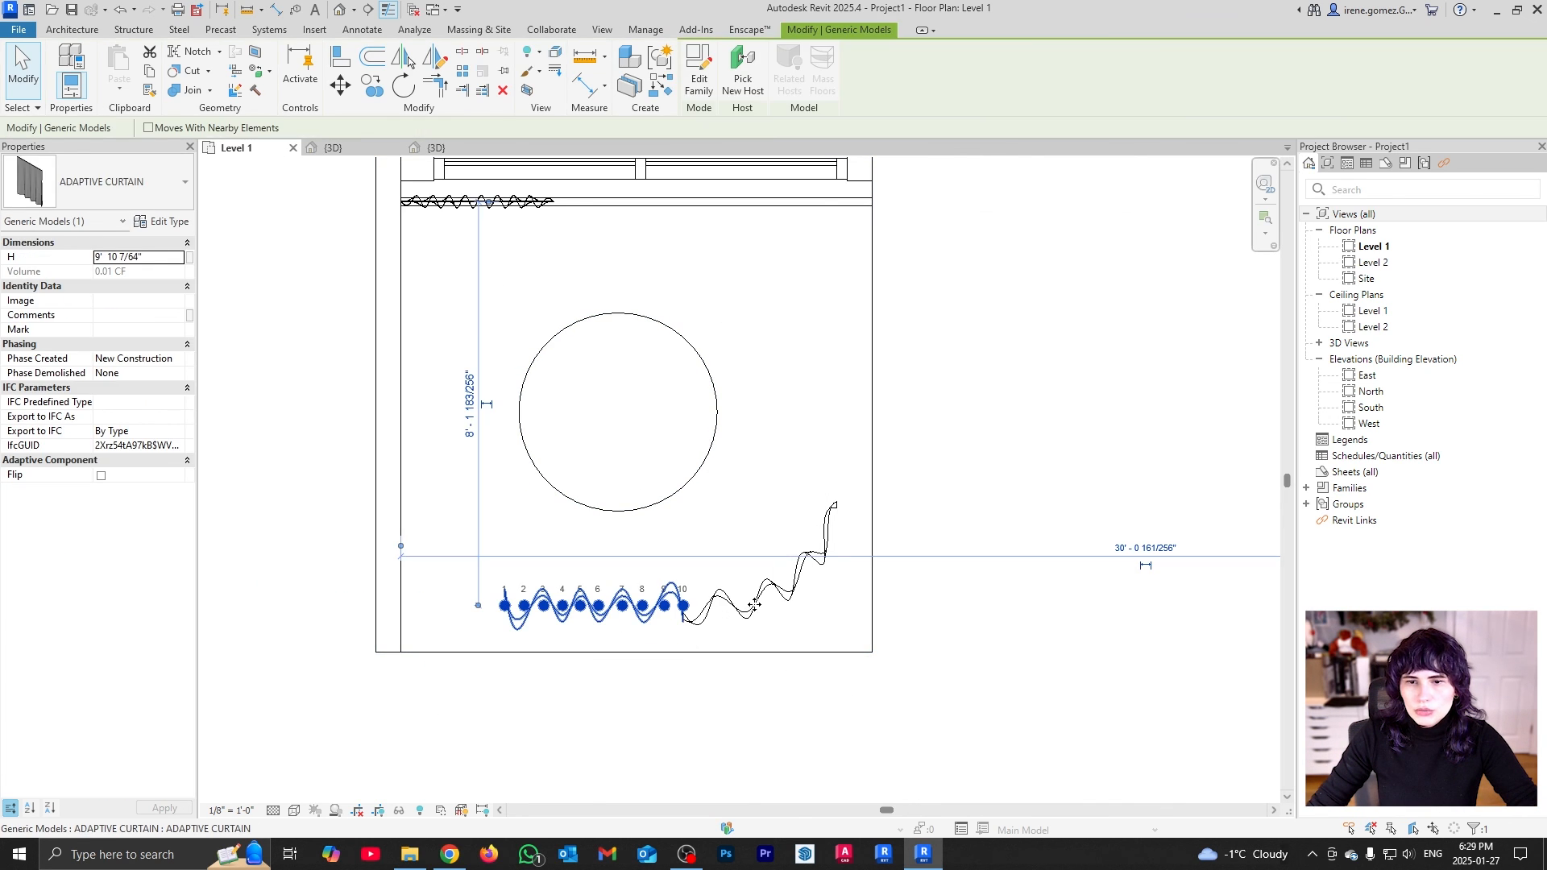
ctrl+click(756, 609)
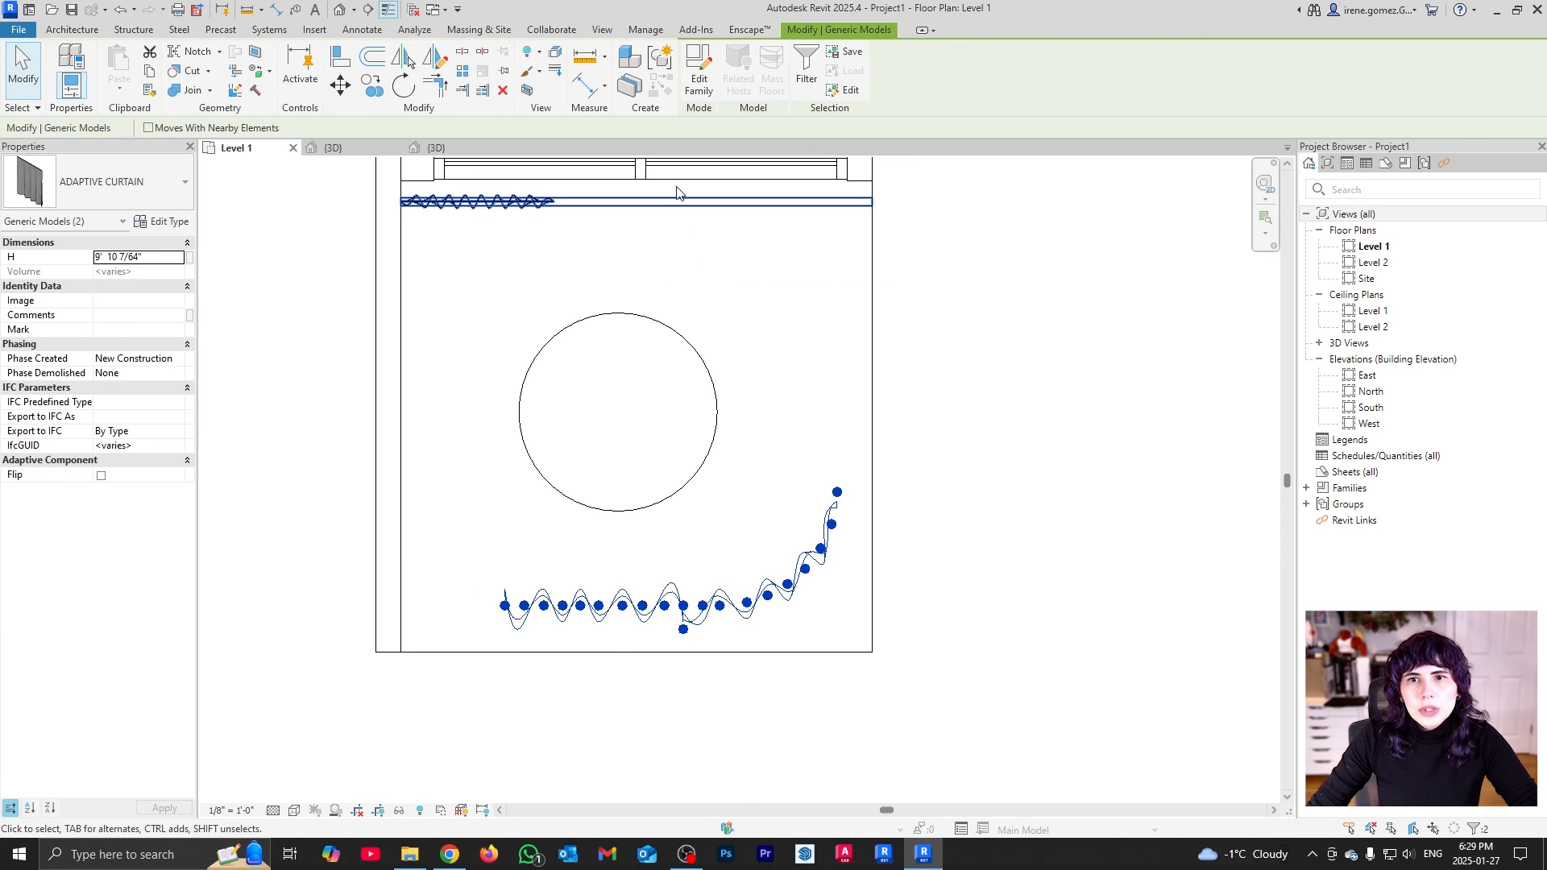
click(660, 61)
click(637, 466)
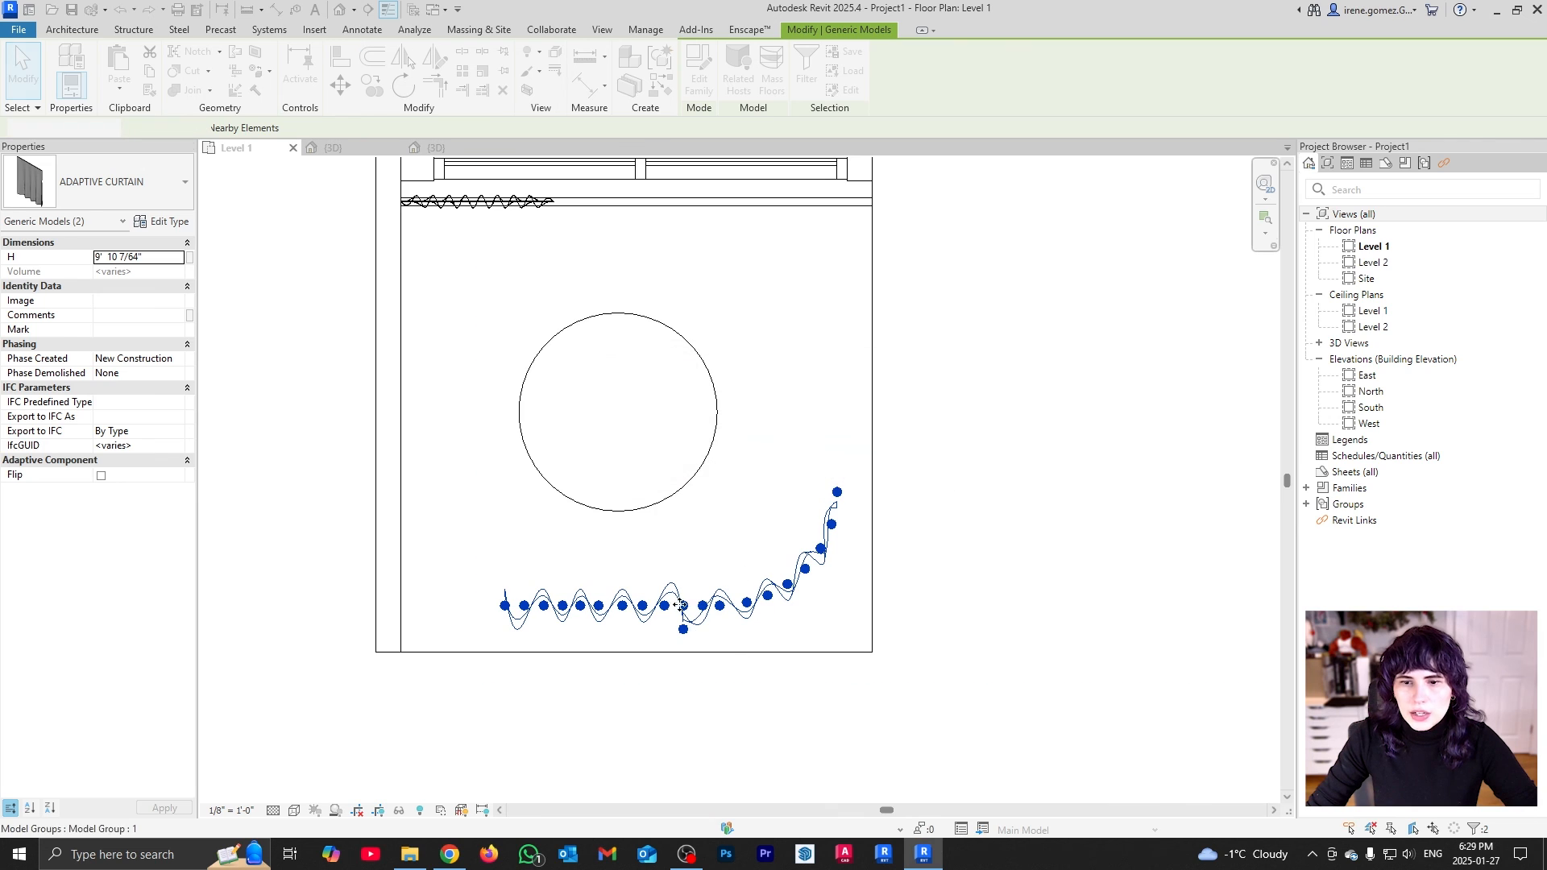
Rotate a copy of the curtain group 90° clockwise in plan
key(r)
key(o)
scroll(451, 678, down, 2)
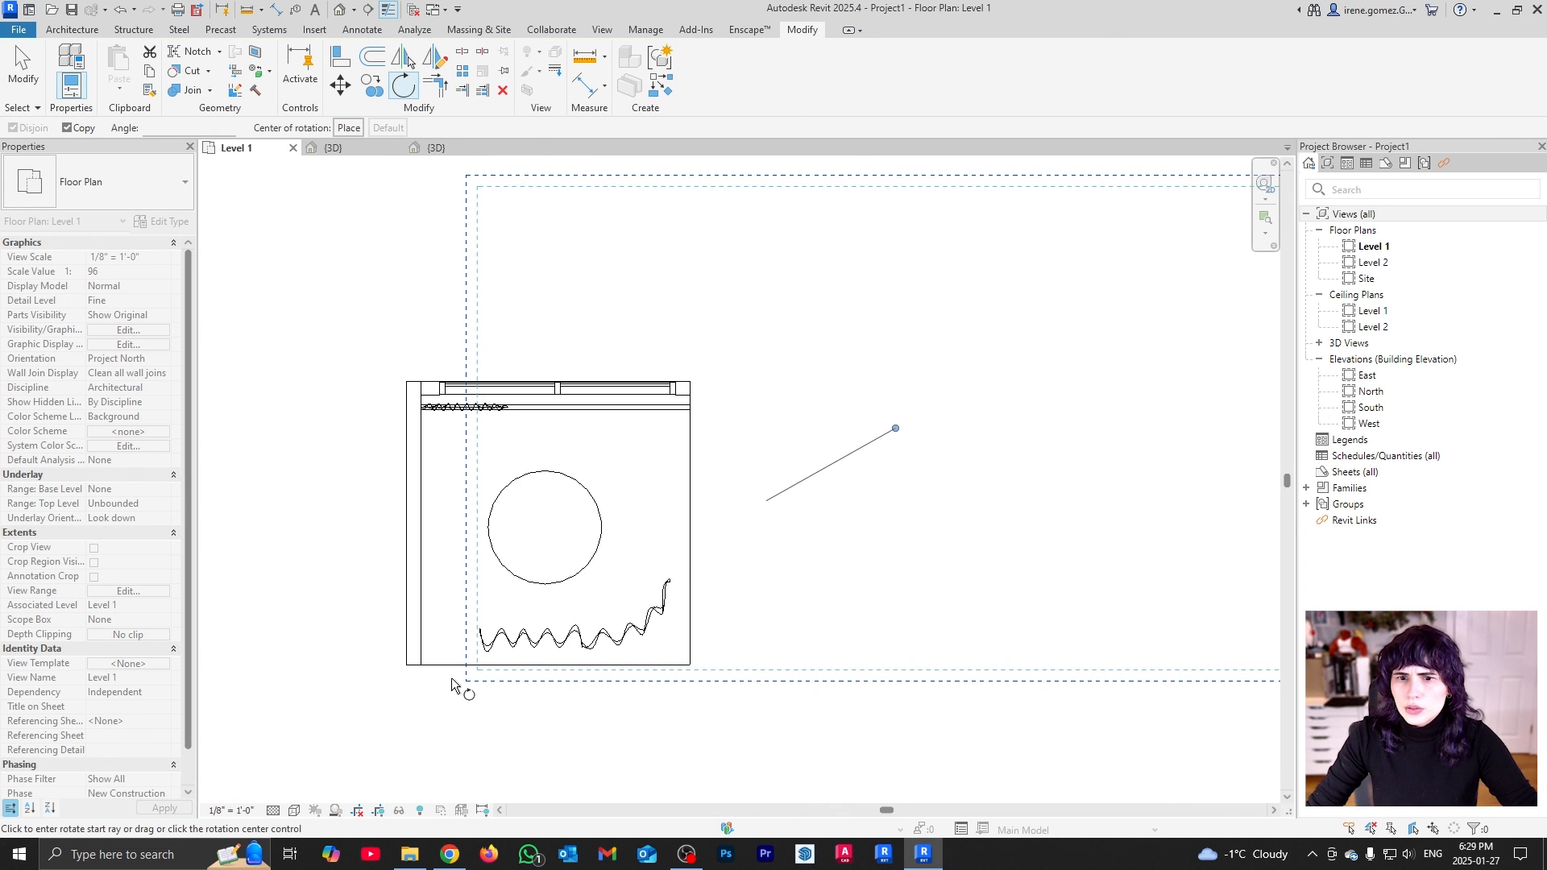
scroll(659, 620, down, 2)
click(955, 513)
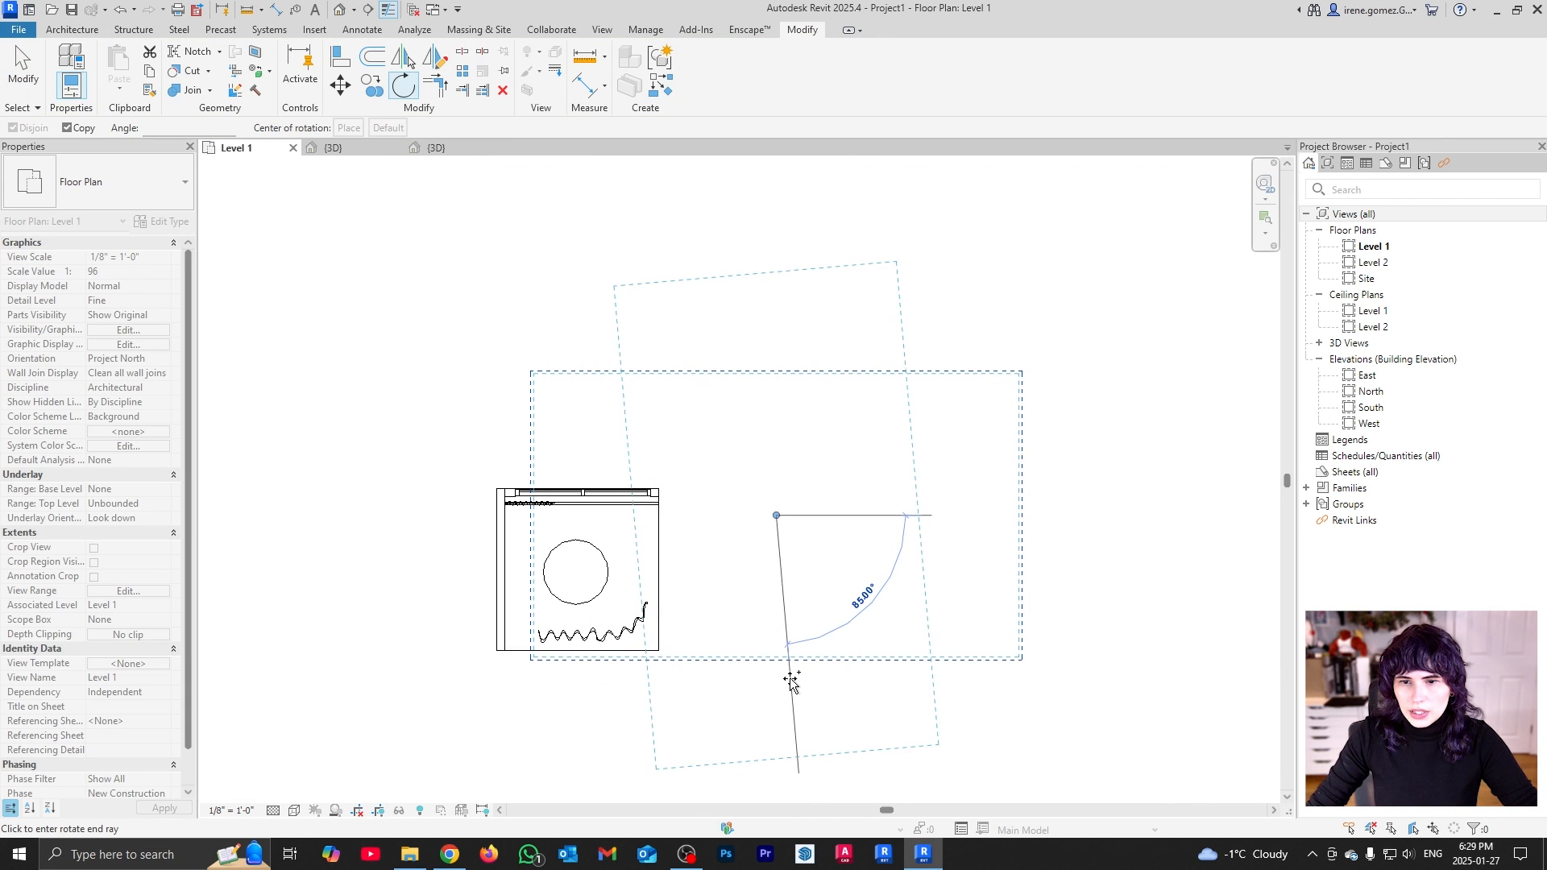
click(777, 687)
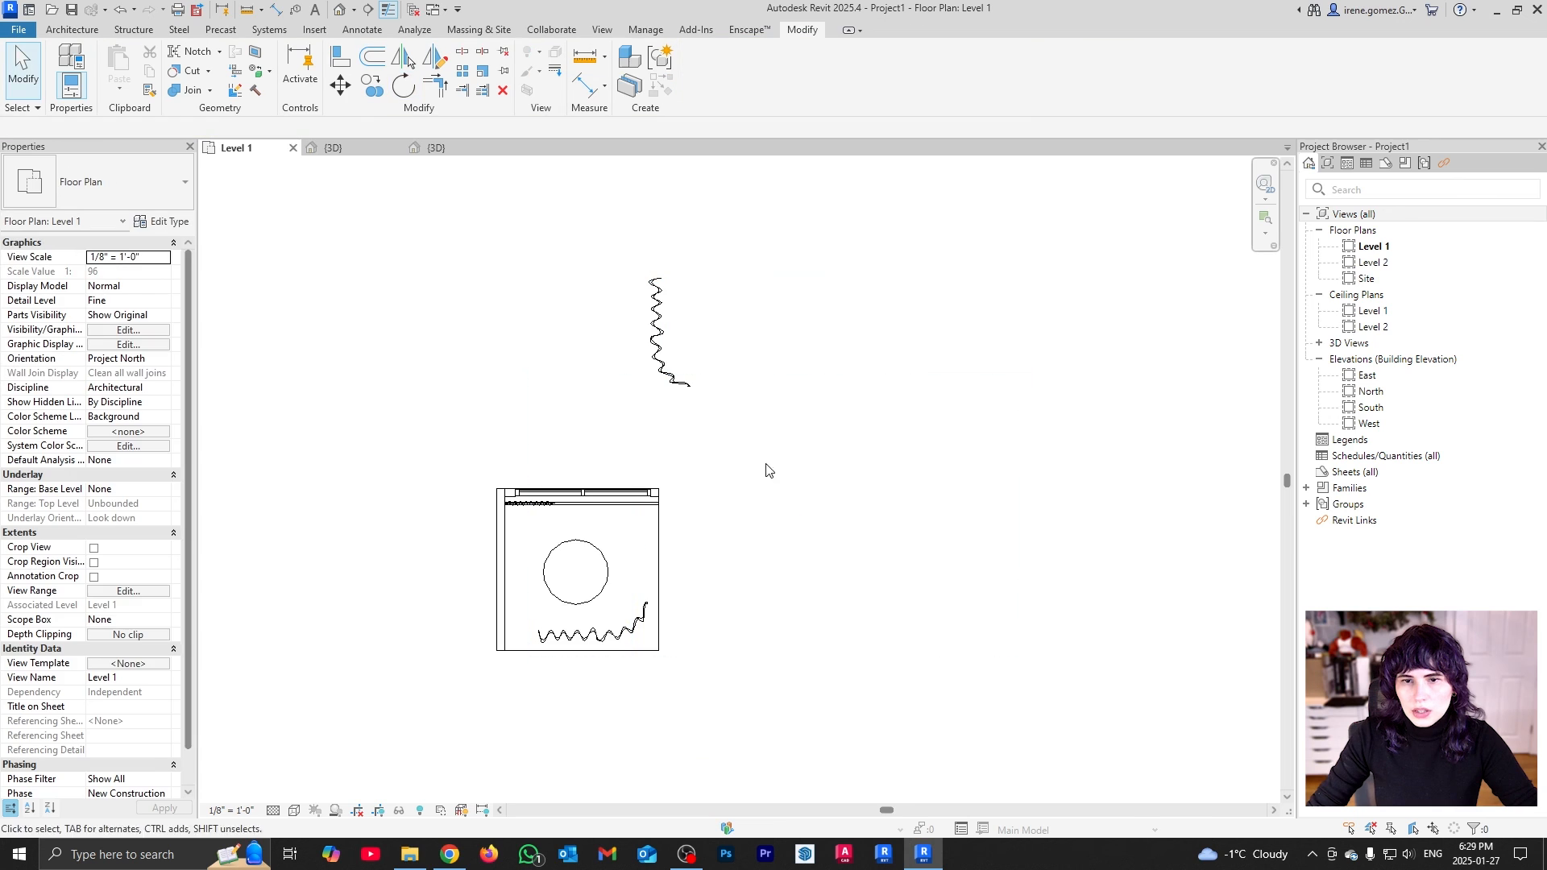
Delete the original curtain group and move the rotated copy into the room, just west of the round platform
click(614, 640)
key(Delete)
drag(653, 316, 530, 570)
click(967, 505)
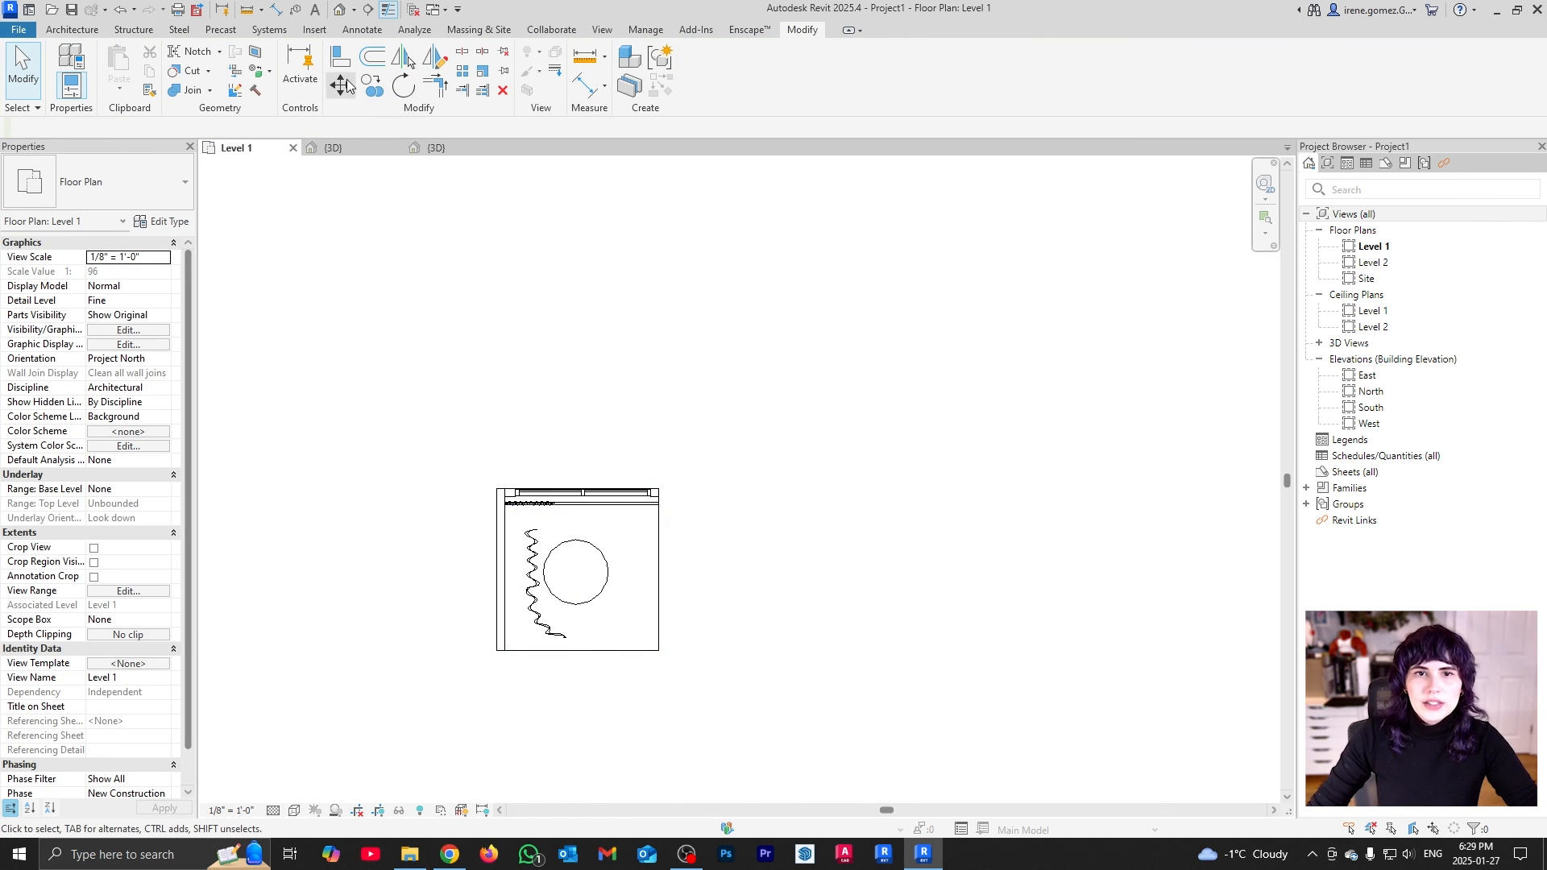
In the 3D view, edit the curtain group to set the ADAPTIVE CURTAIN type's W to 1", and finish the group edit
click(333, 148)
scroll(651, 621, down, 3)
shift+middle_drag(619, 585, 693, 538)
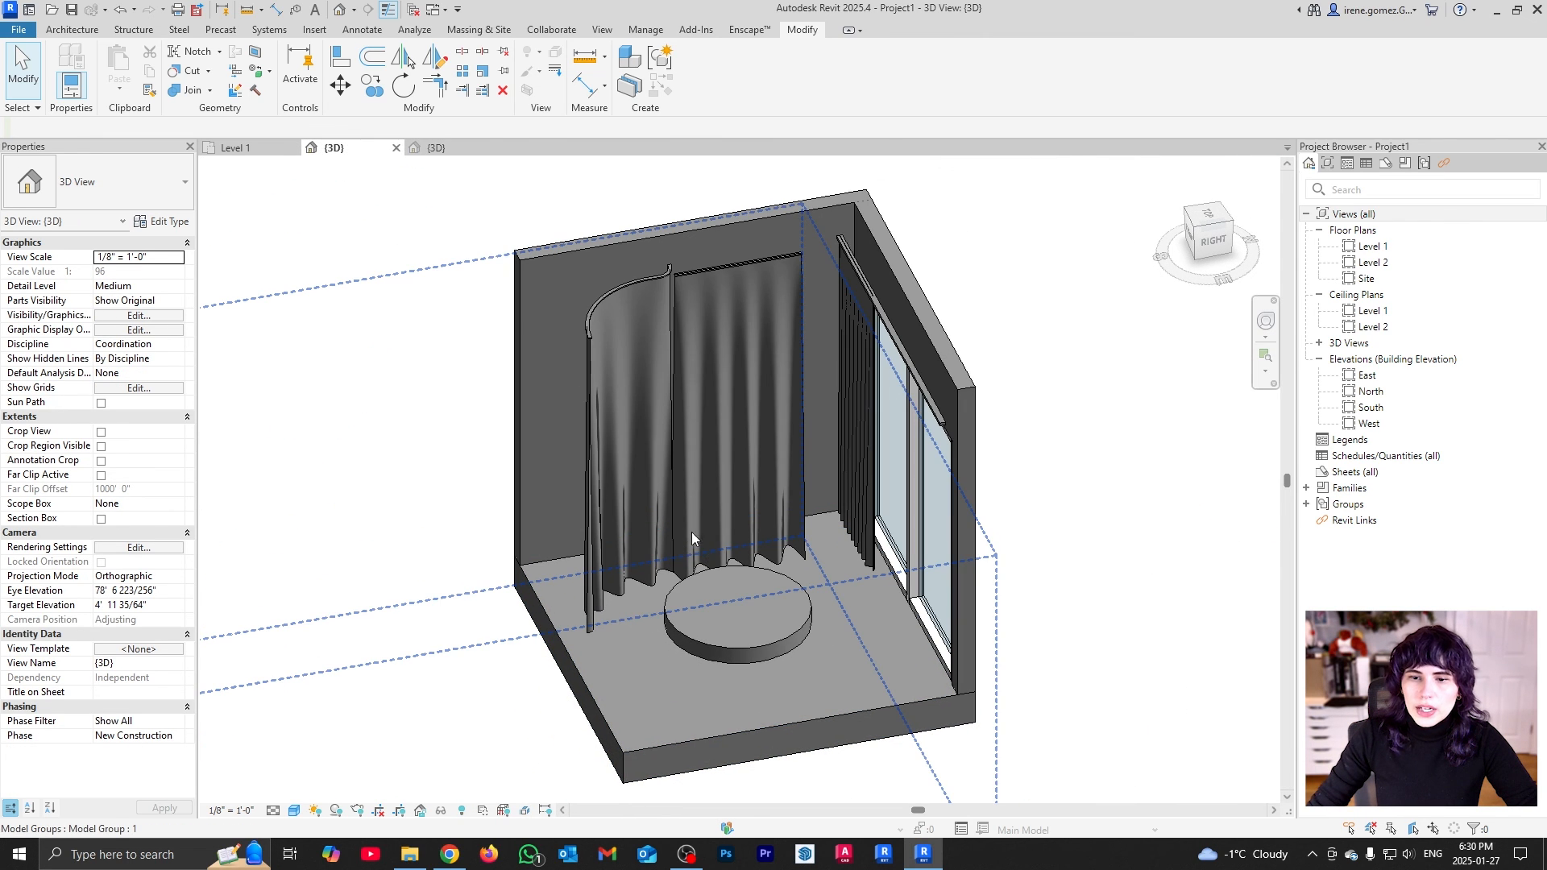
click(693, 535)
double_click(693, 535)
click(711, 499)
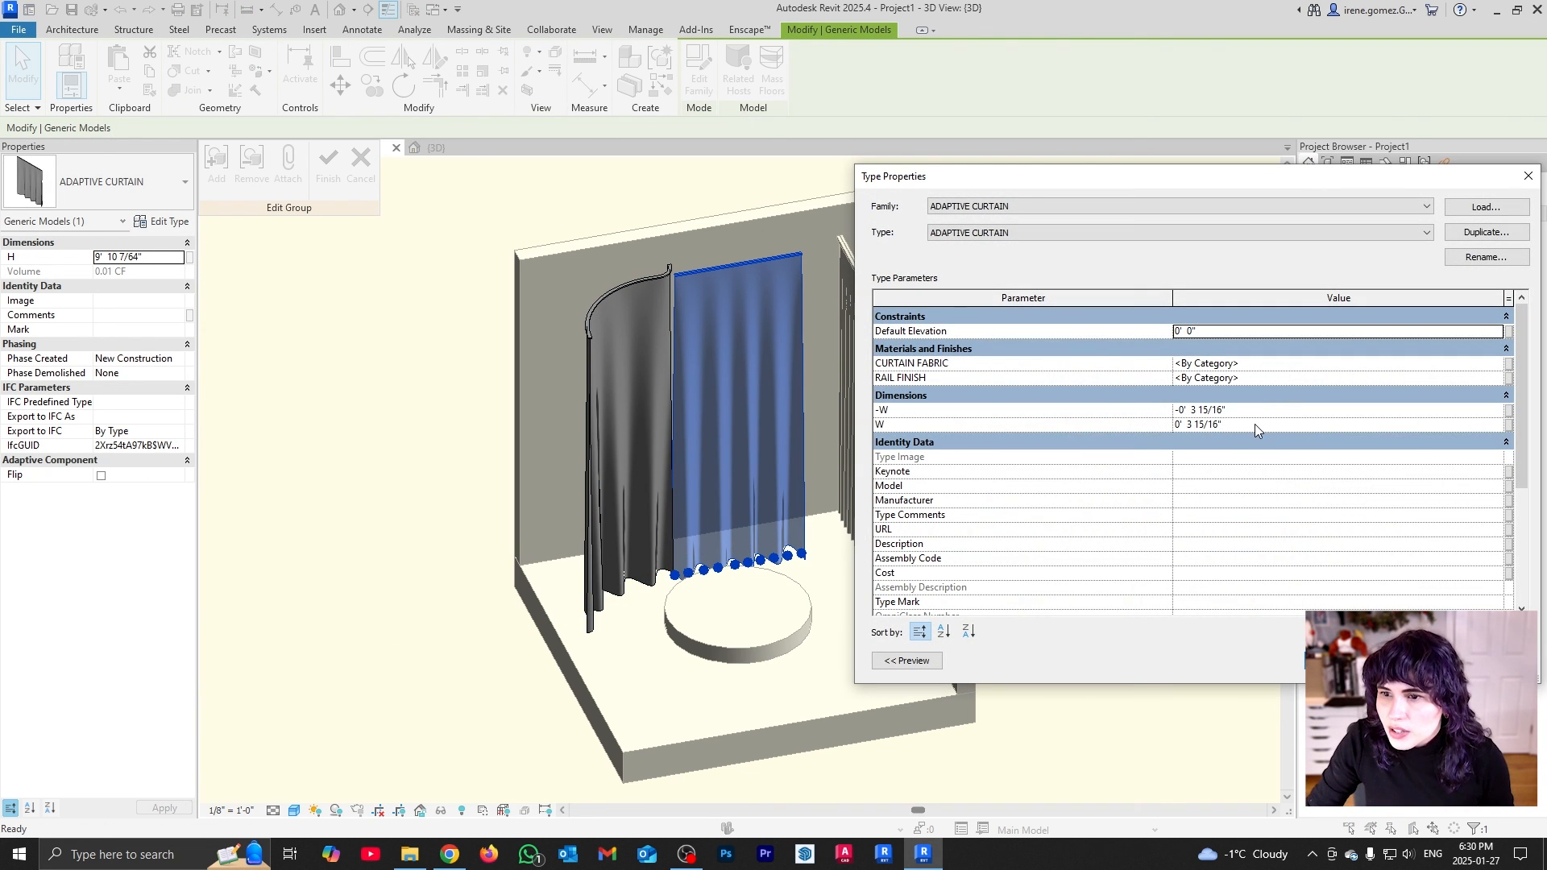
click(1257, 424)
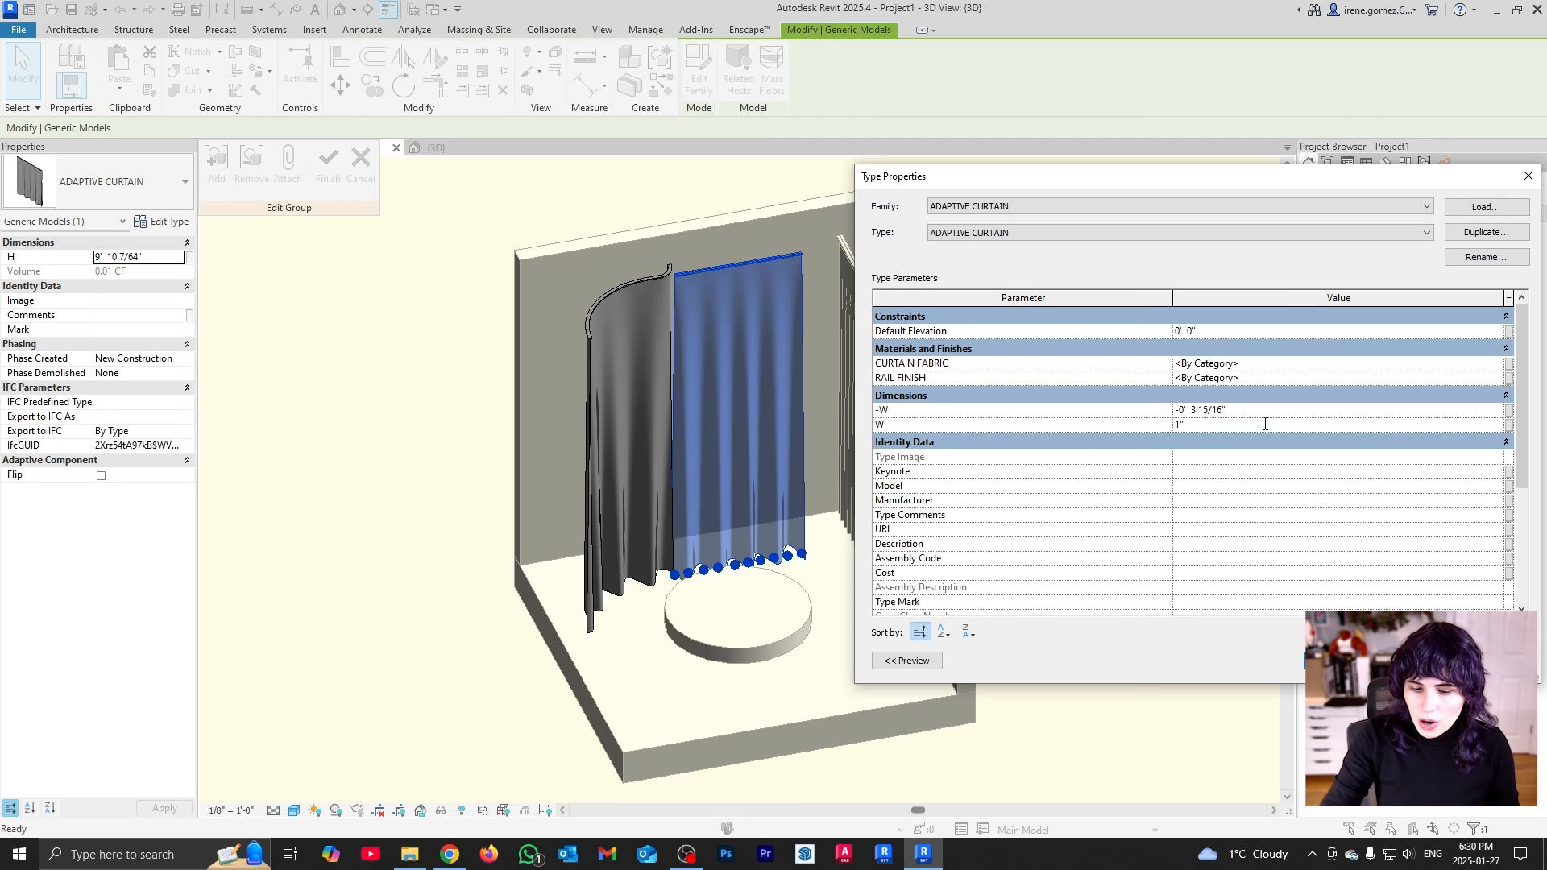
click(1339, 661)
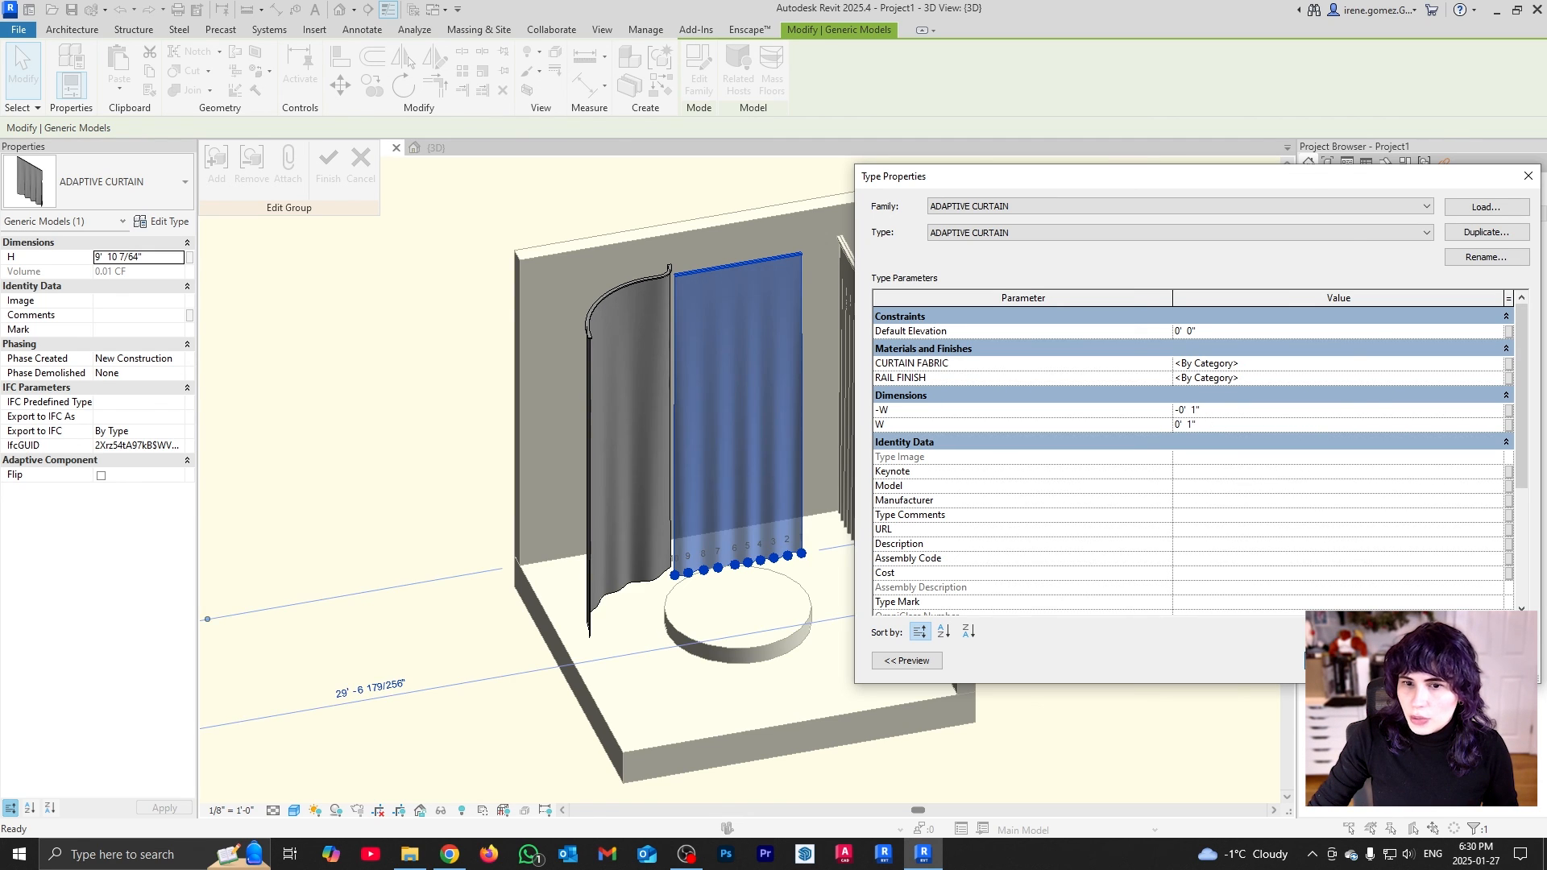
click(1139, 717)
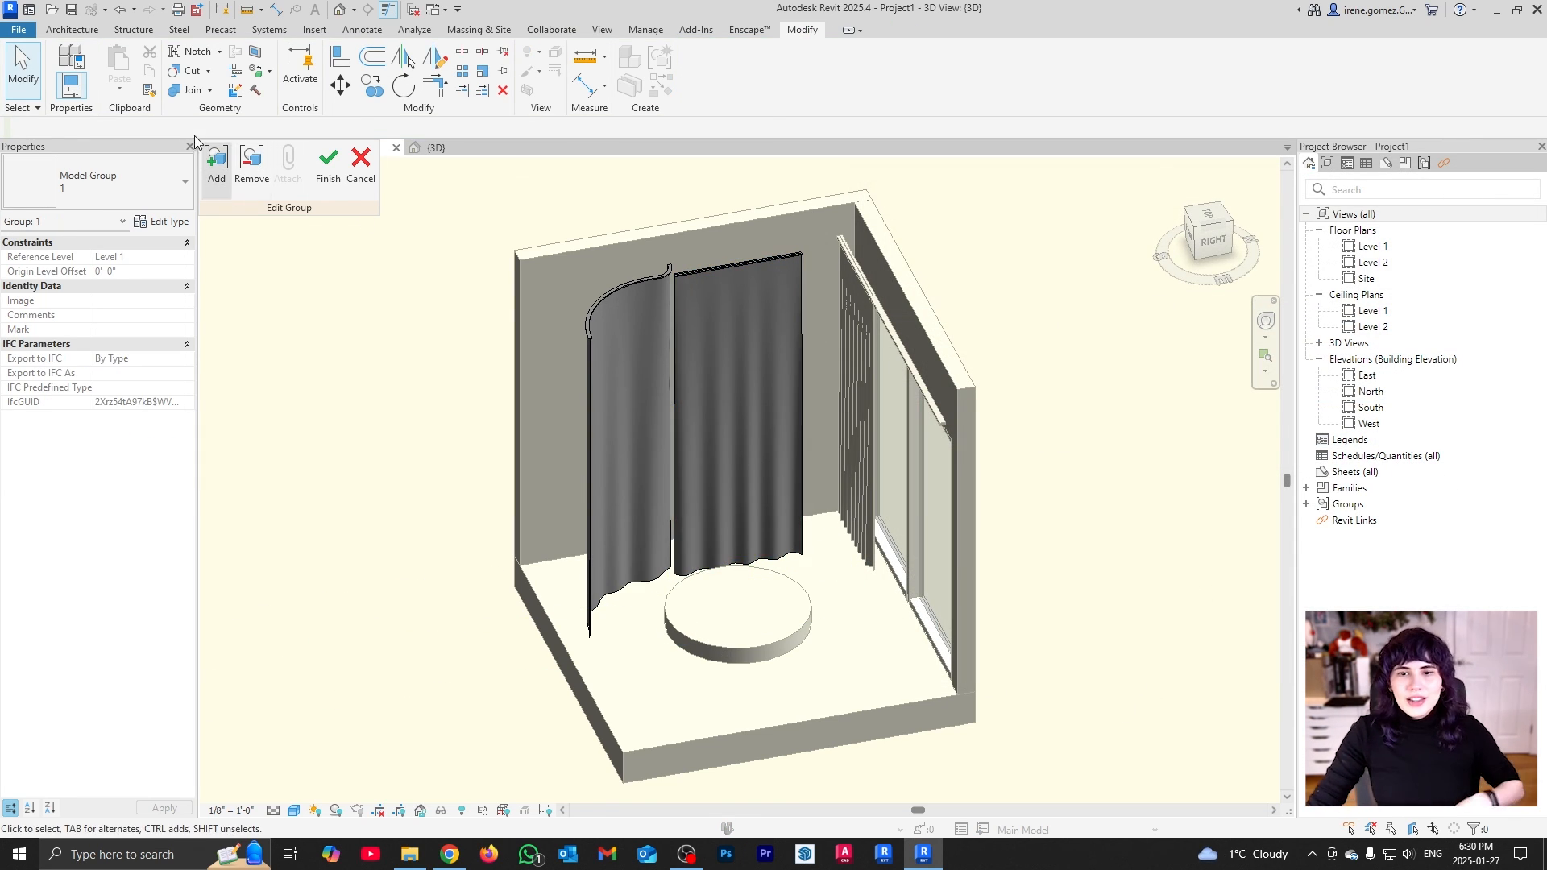
click(316, 168)
click(1115, 564)
Ungroup the two curtains and delete the straight one
shift+middle_drag(725, 594, 815, 625)
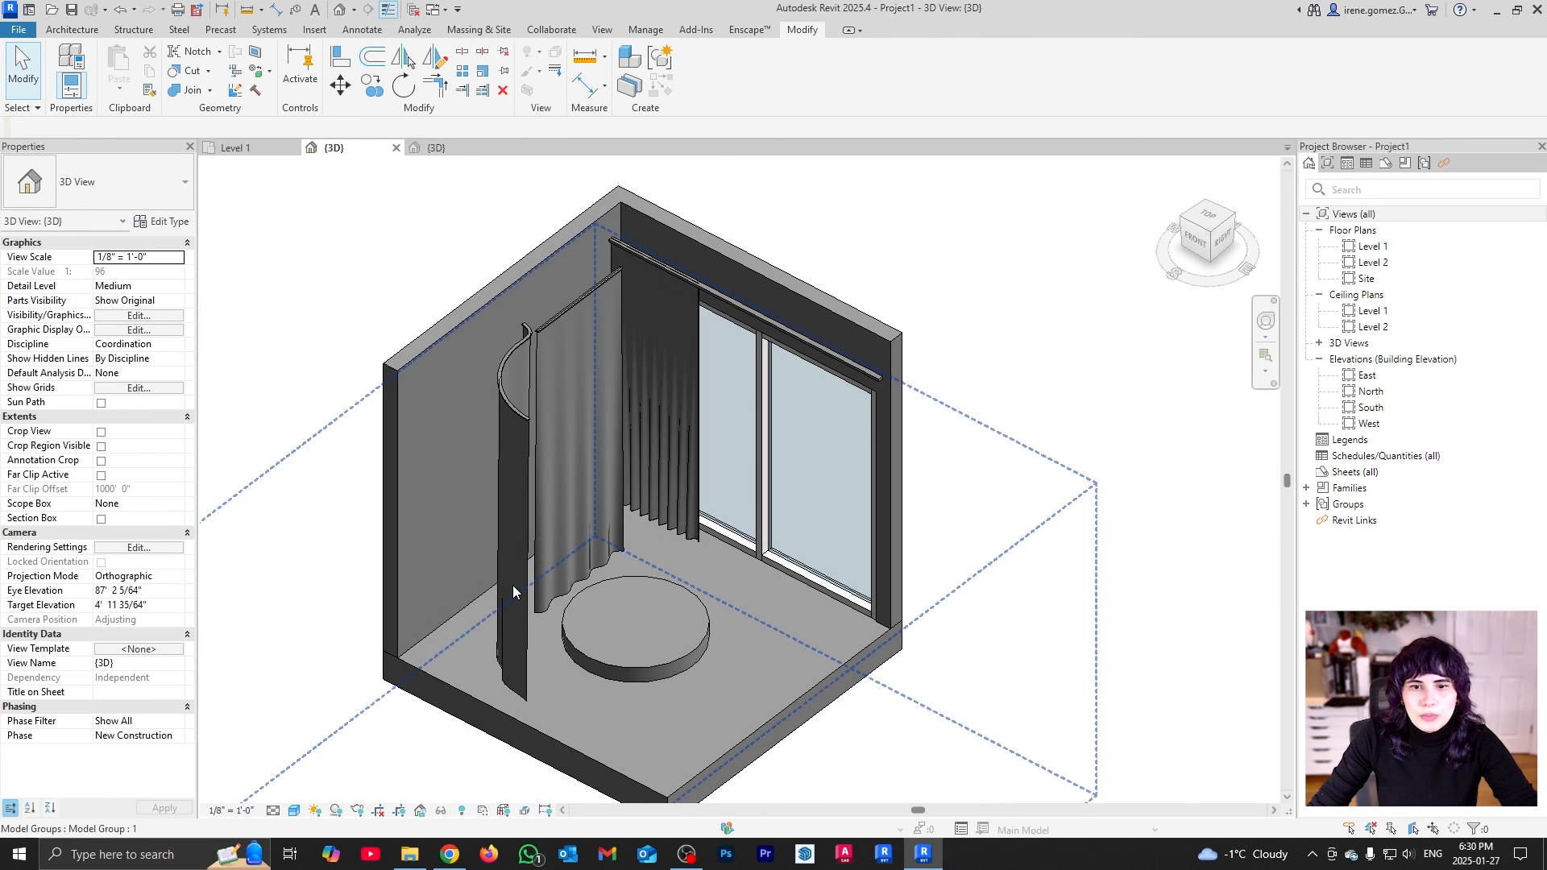
click(567, 562)
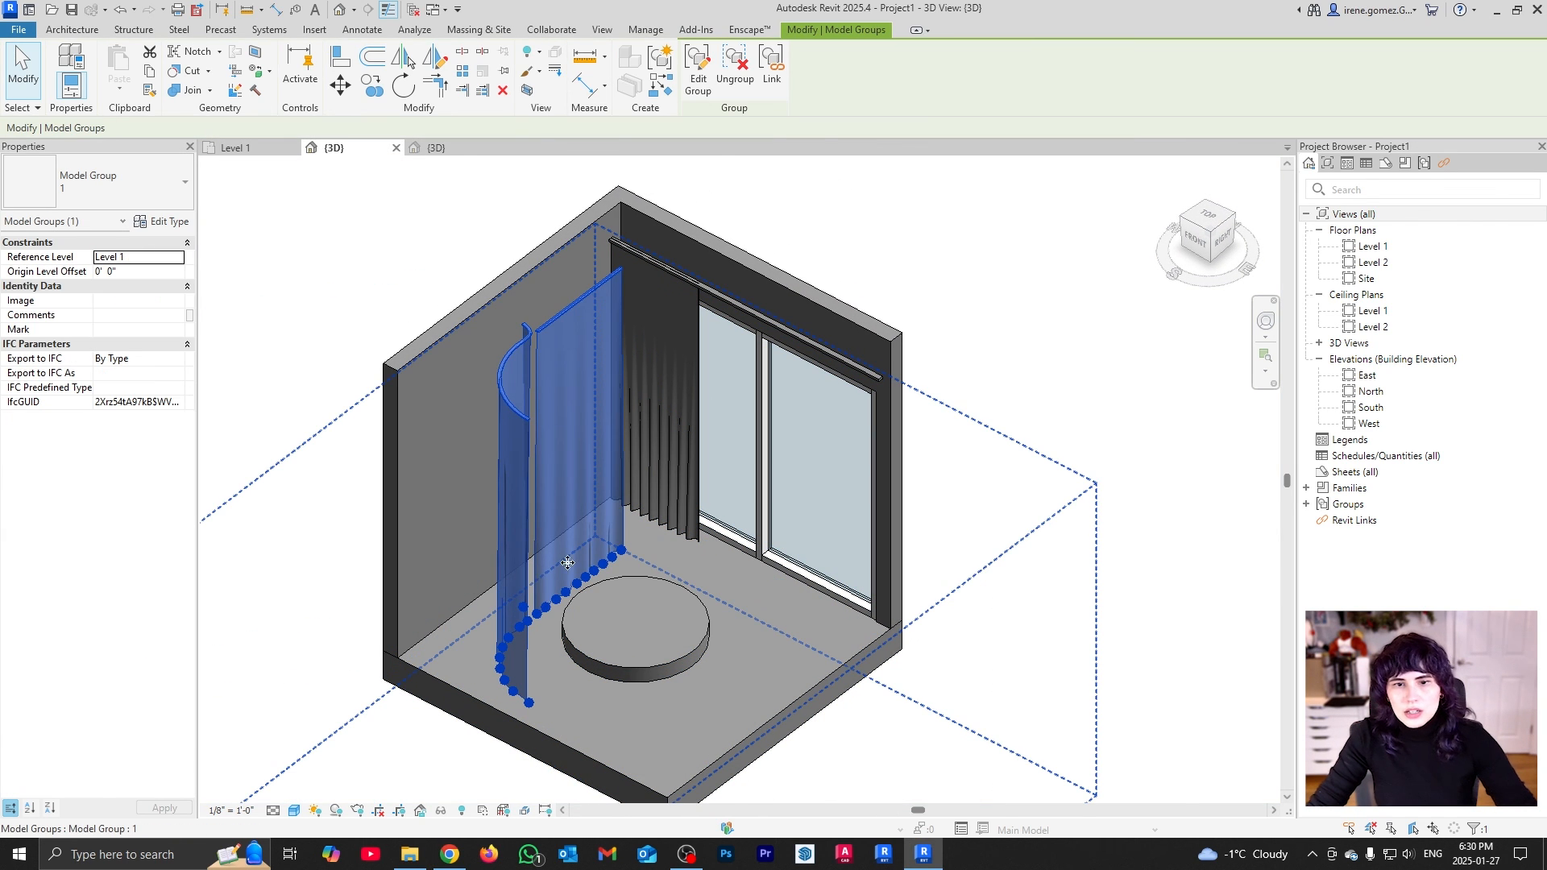
click(738, 83)
click(562, 543)
key(Delete)
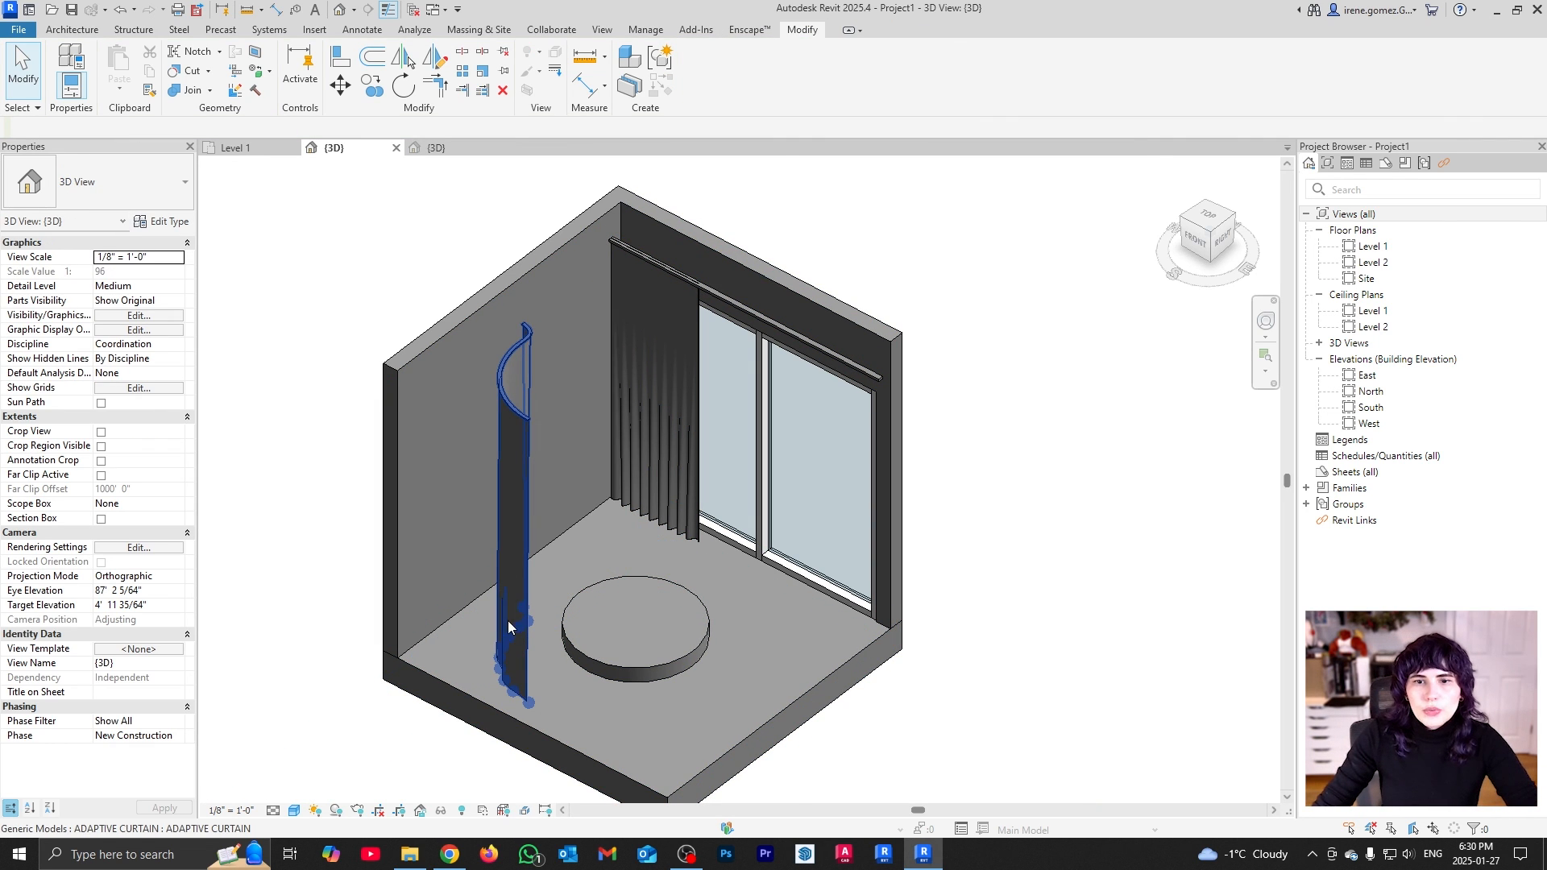
shift+middle_drag(734, 423, 838, 556)
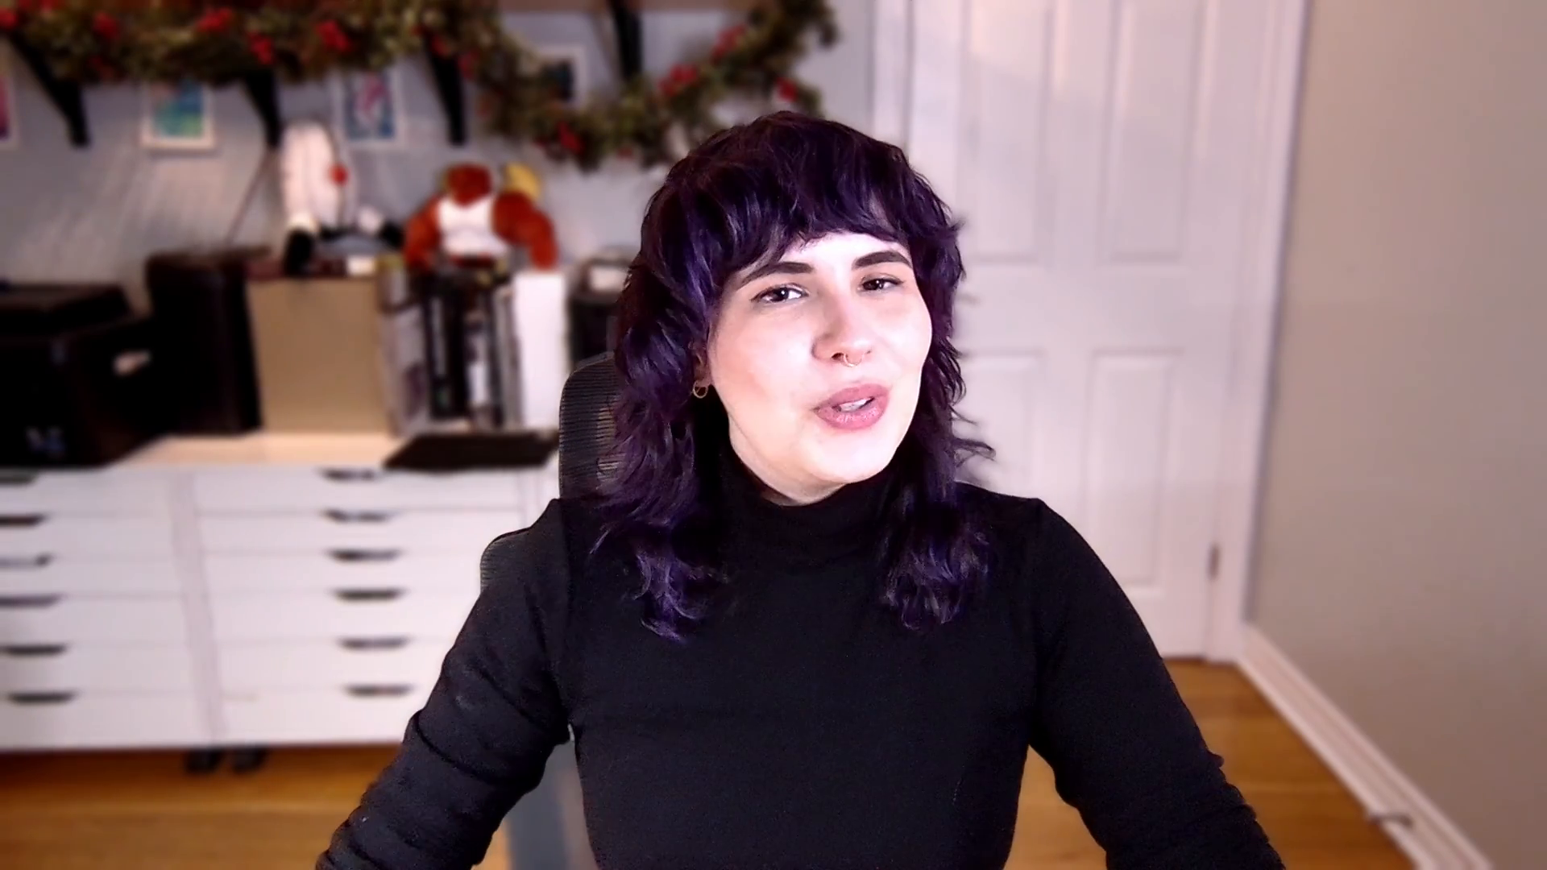